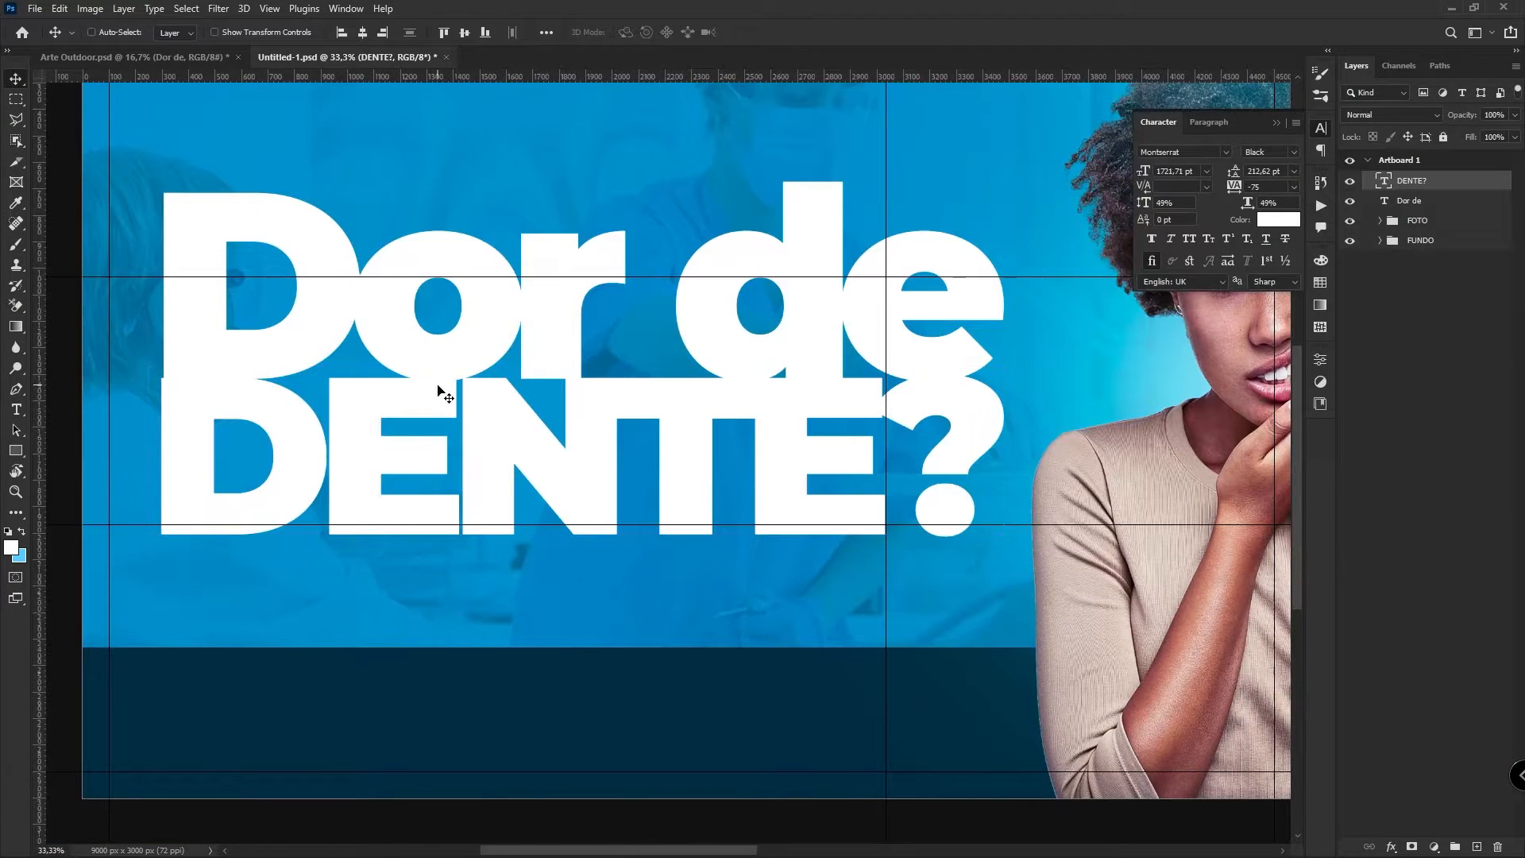
drag(442, 384, 246, 445)
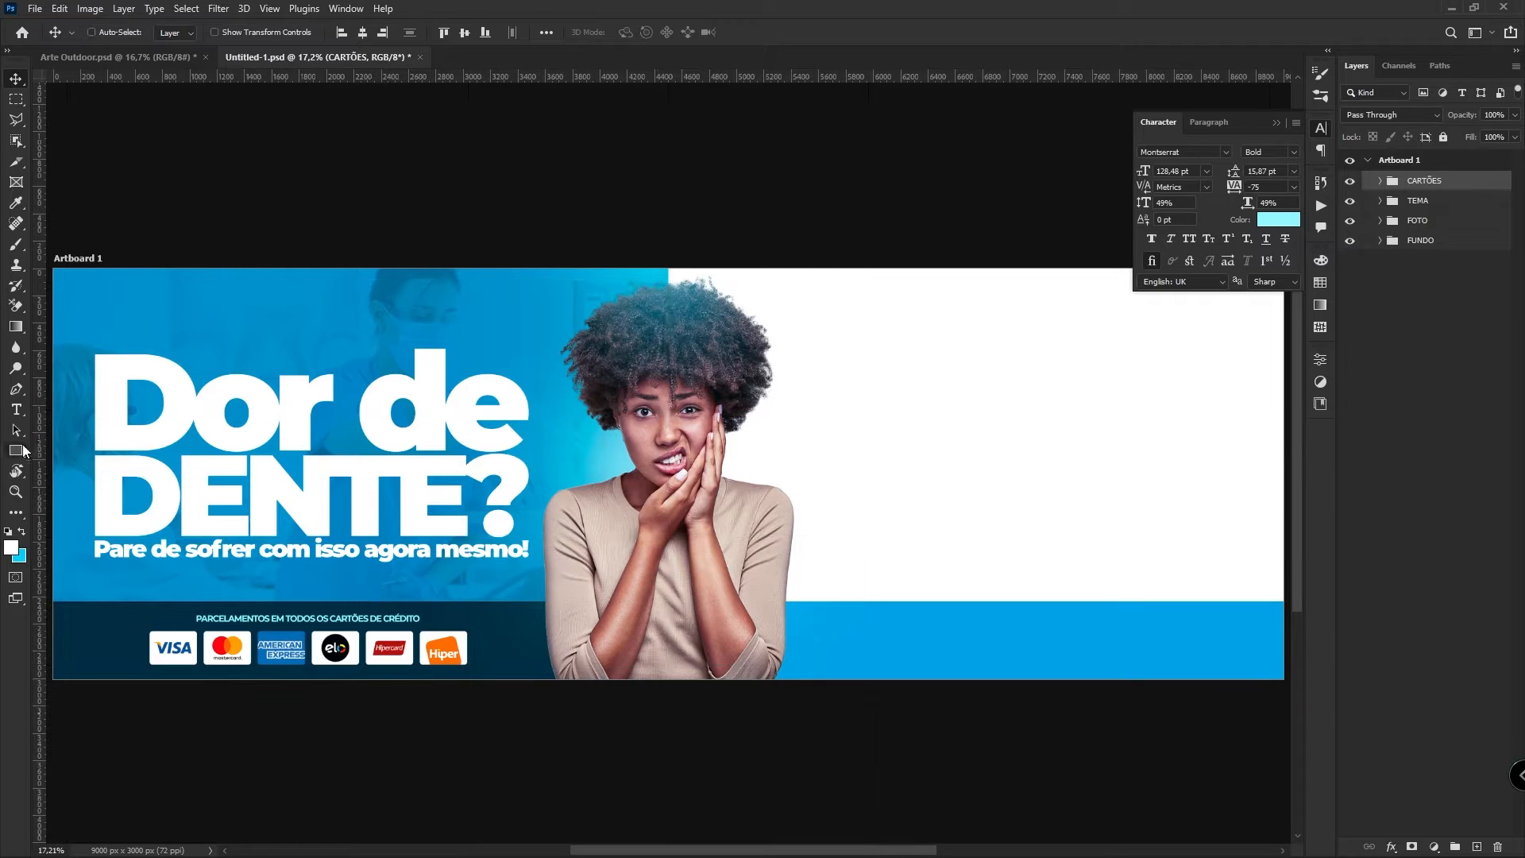
drag(1322, 131, 1276, 361)
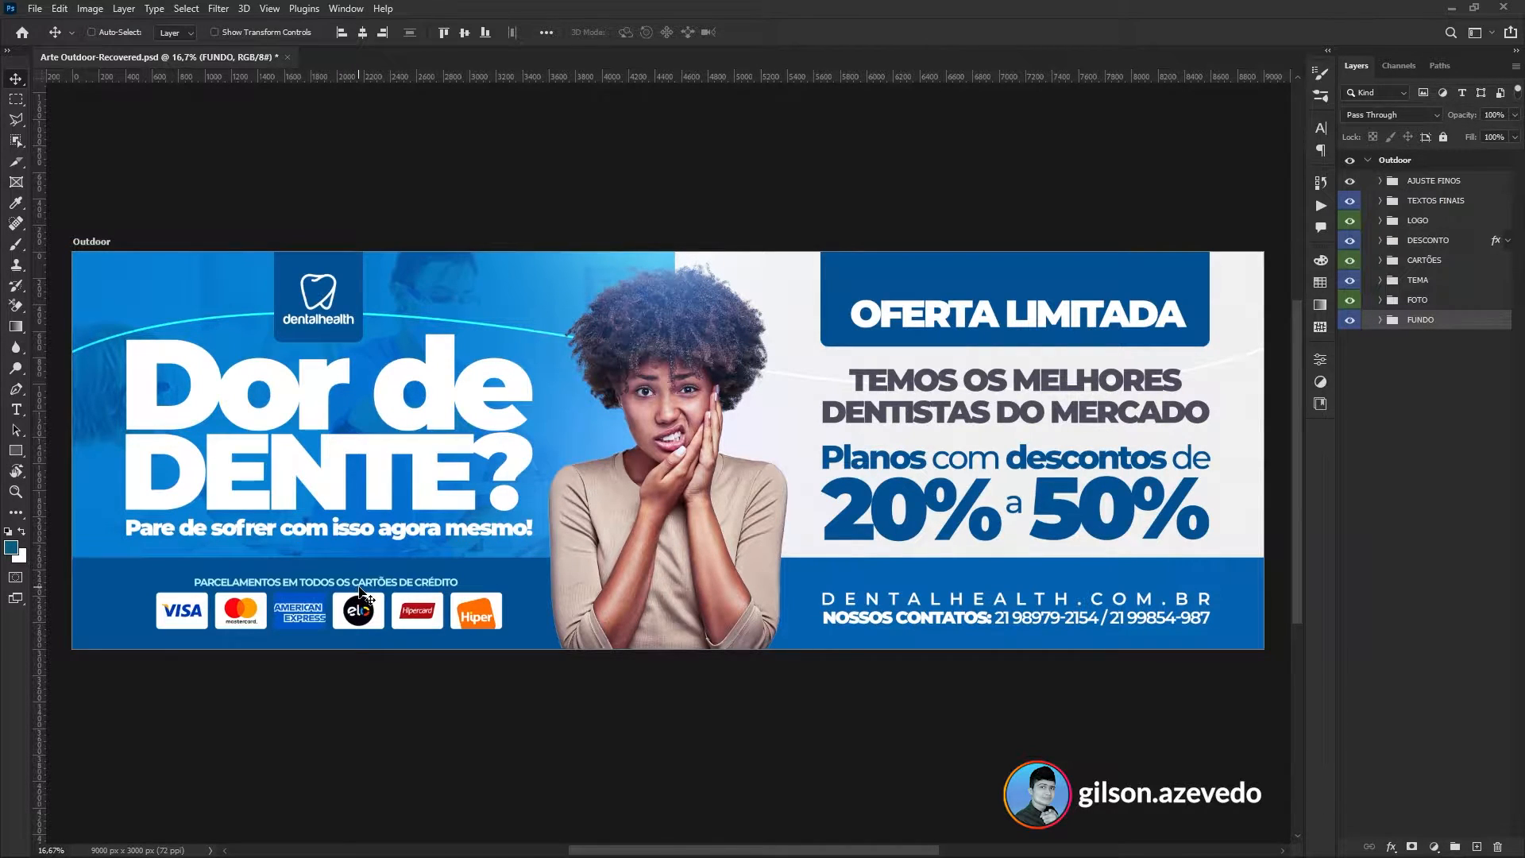
- Start a new document from the Print presets and set its color mode to CMYK Color
click(35, 9)
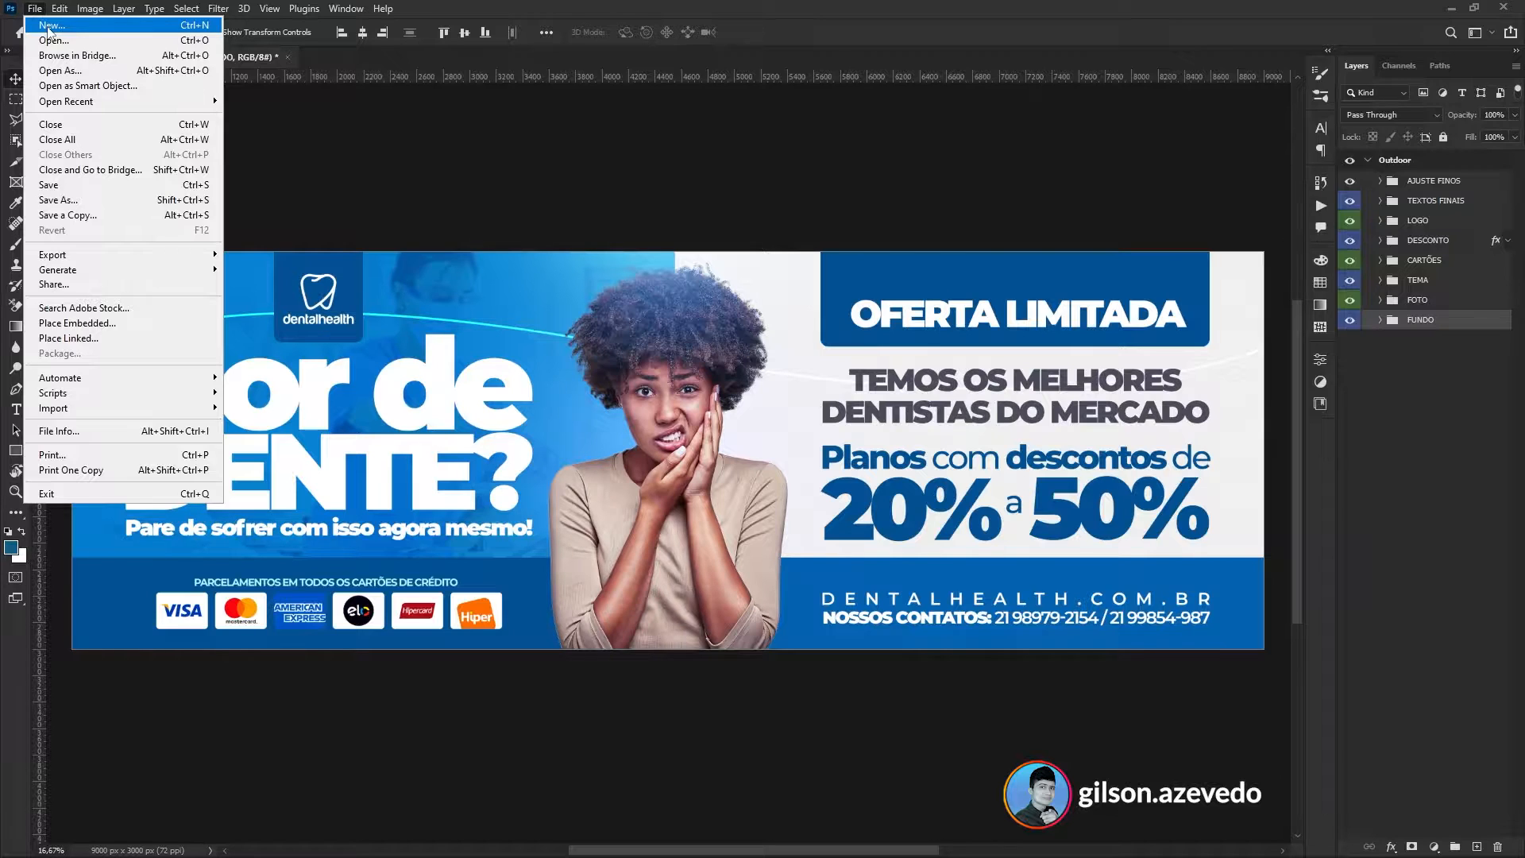
click(48, 27)
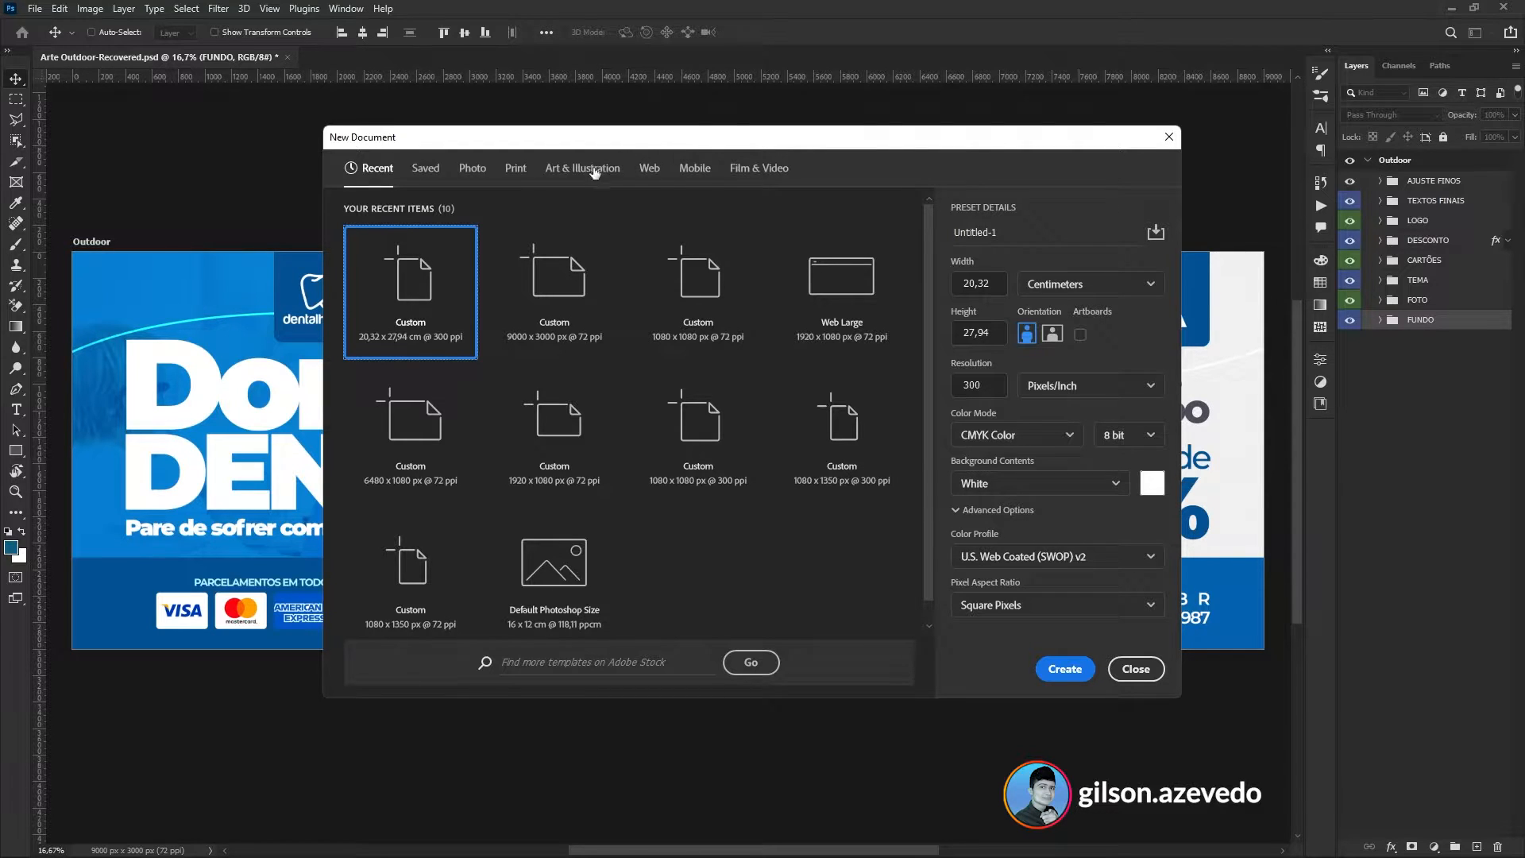
click(515, 168)
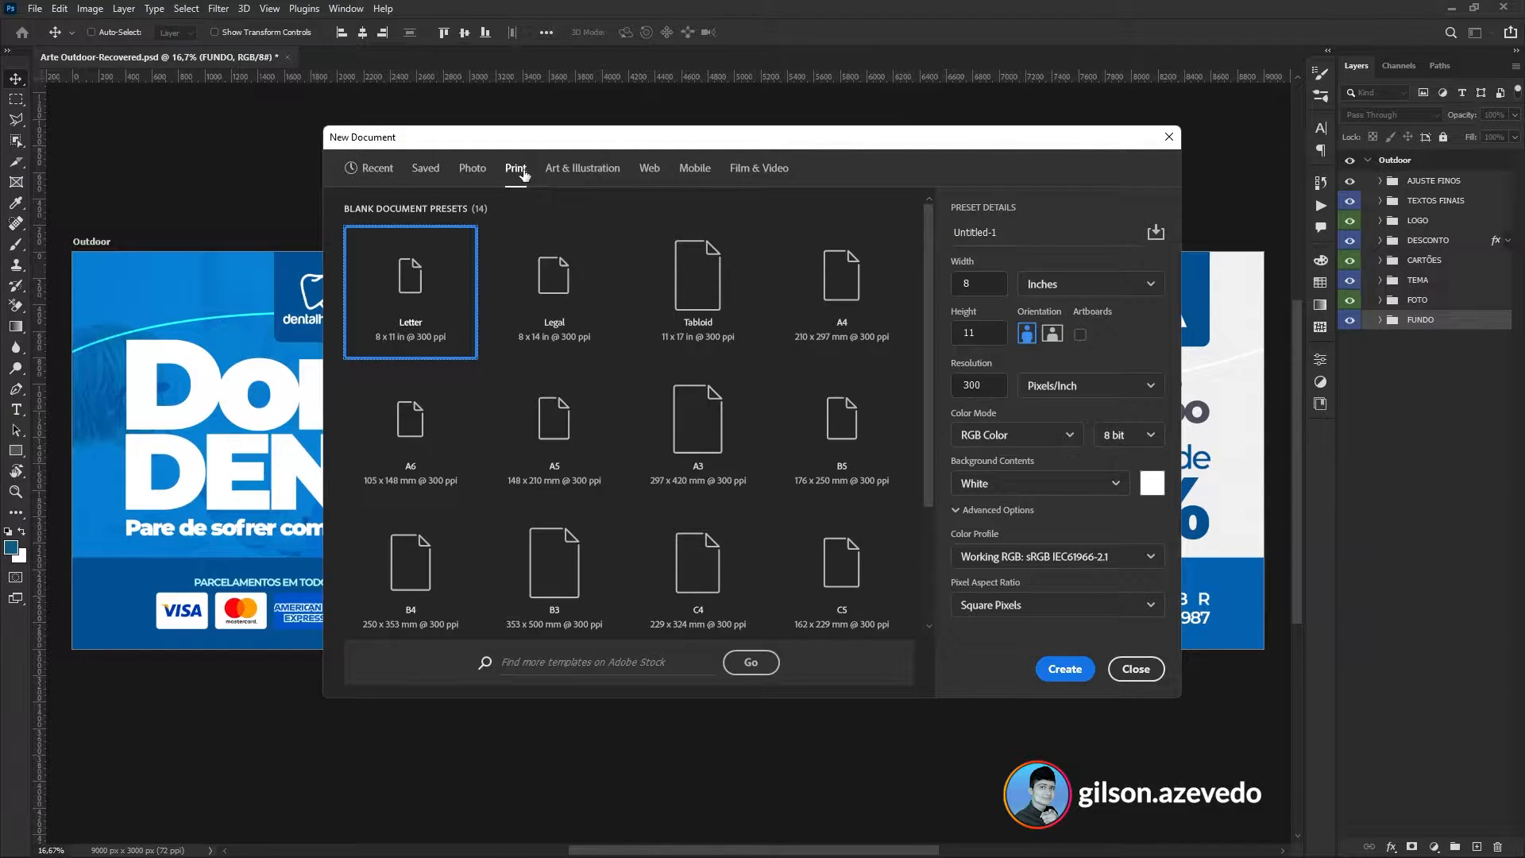
click(964, 287)
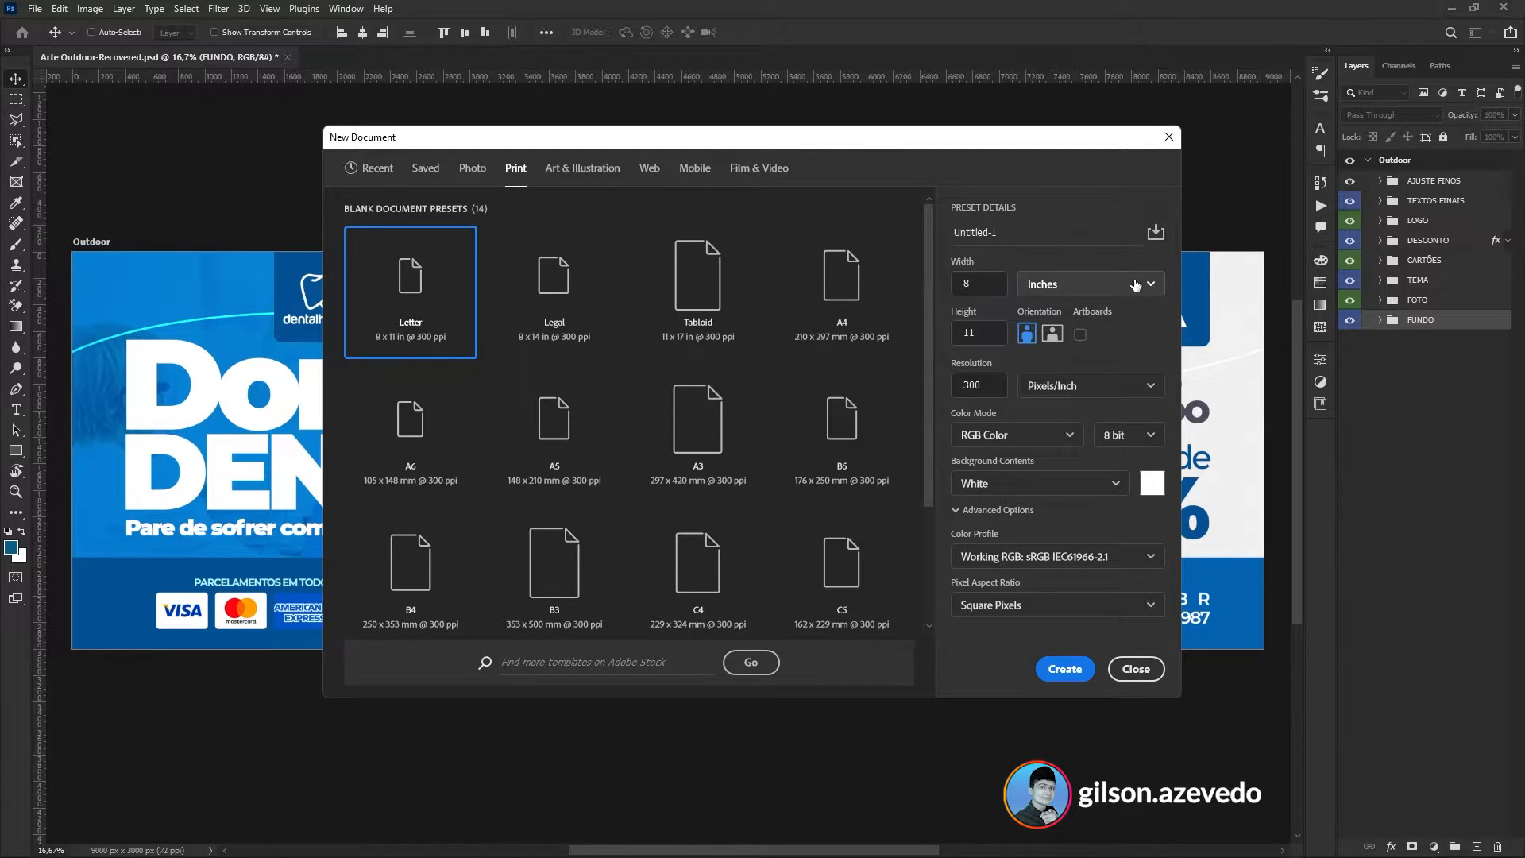
click(1088, 285)
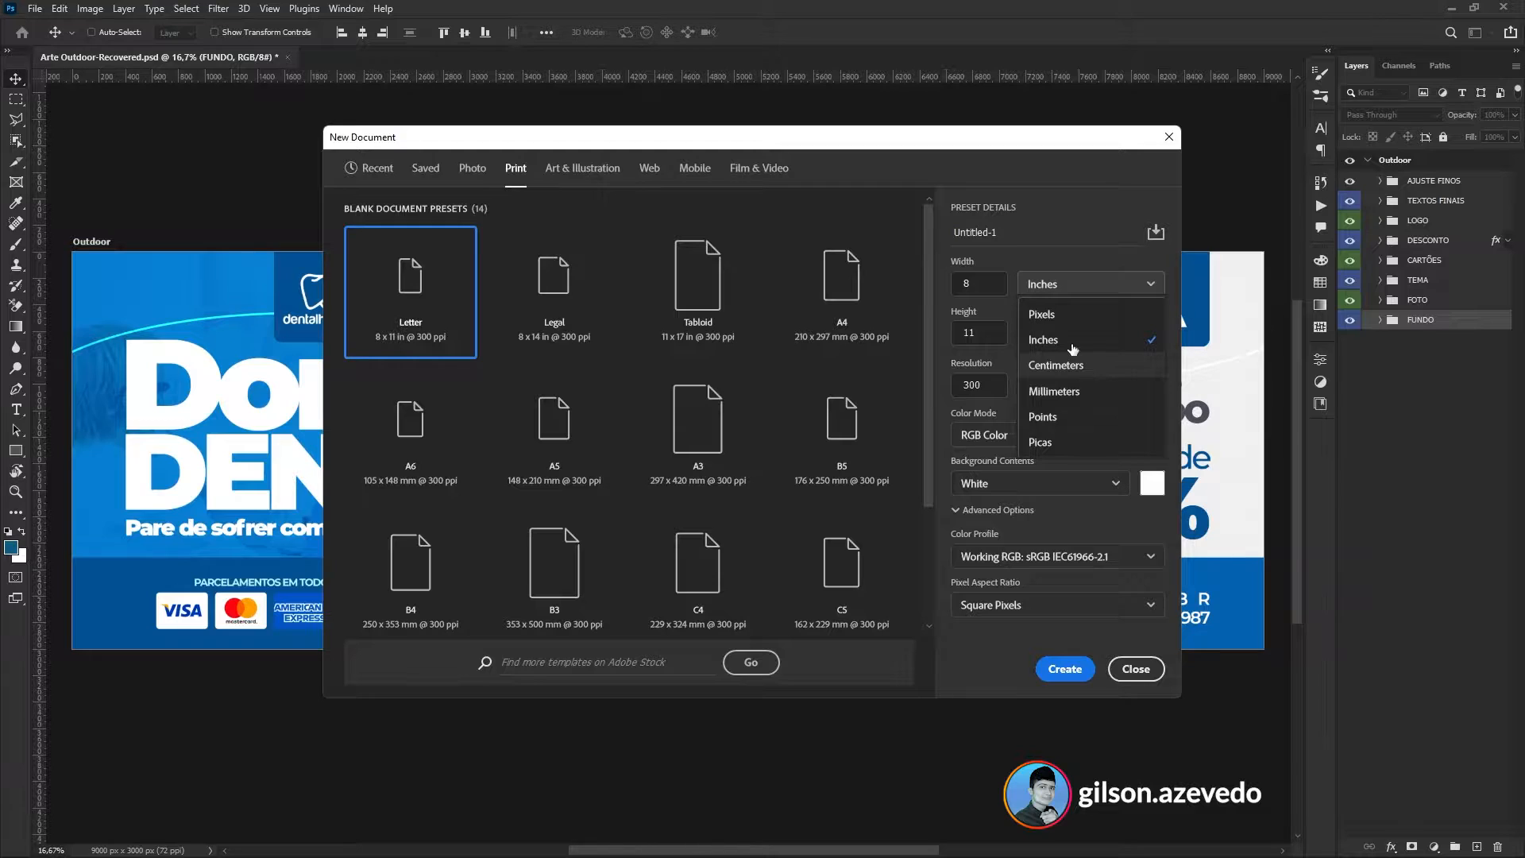
click(1057, 284)
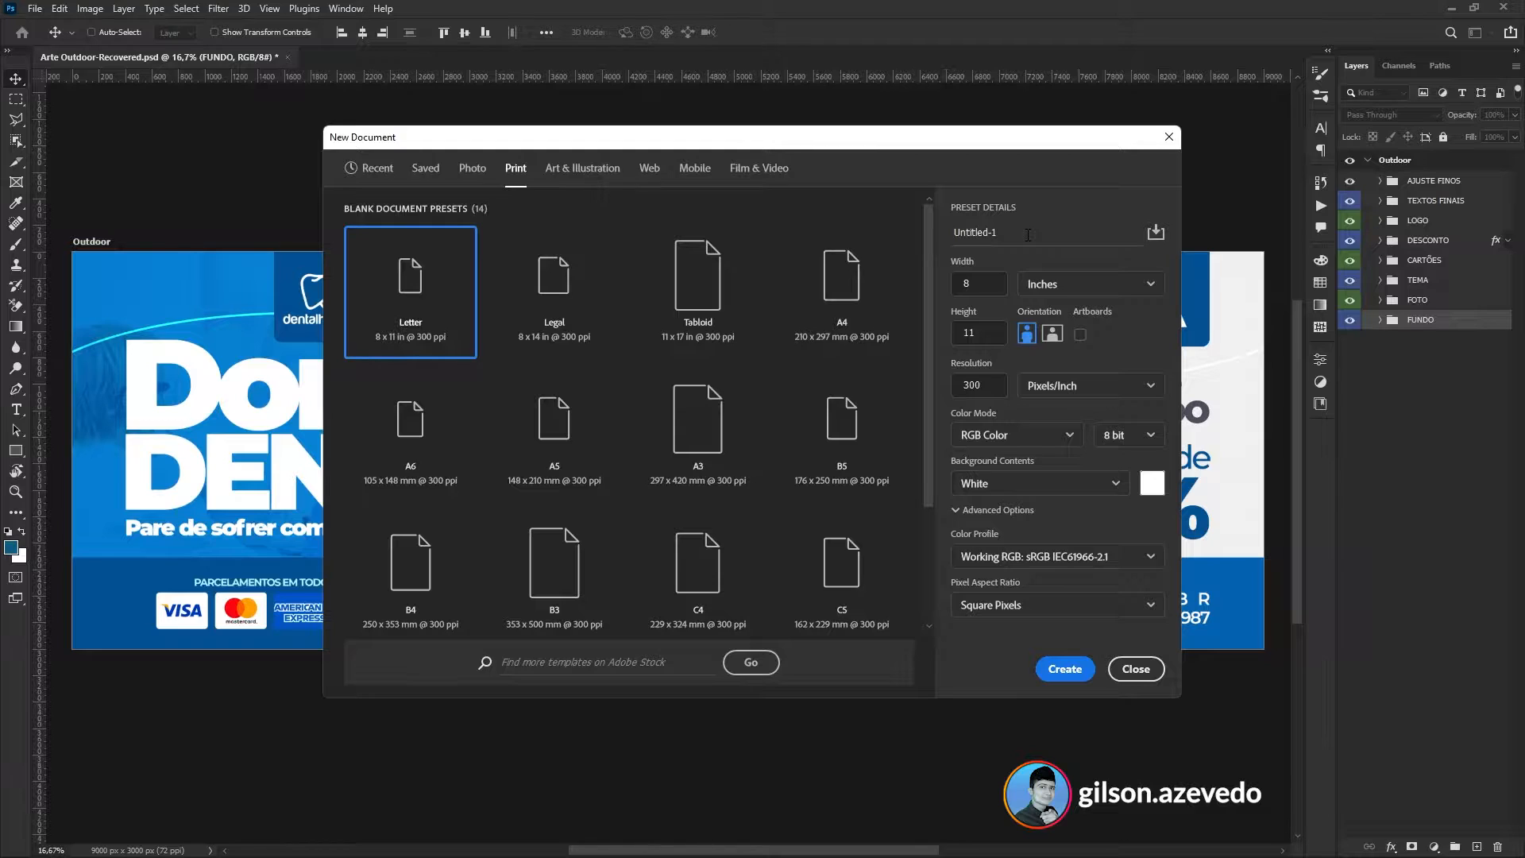
click(1031, 437)
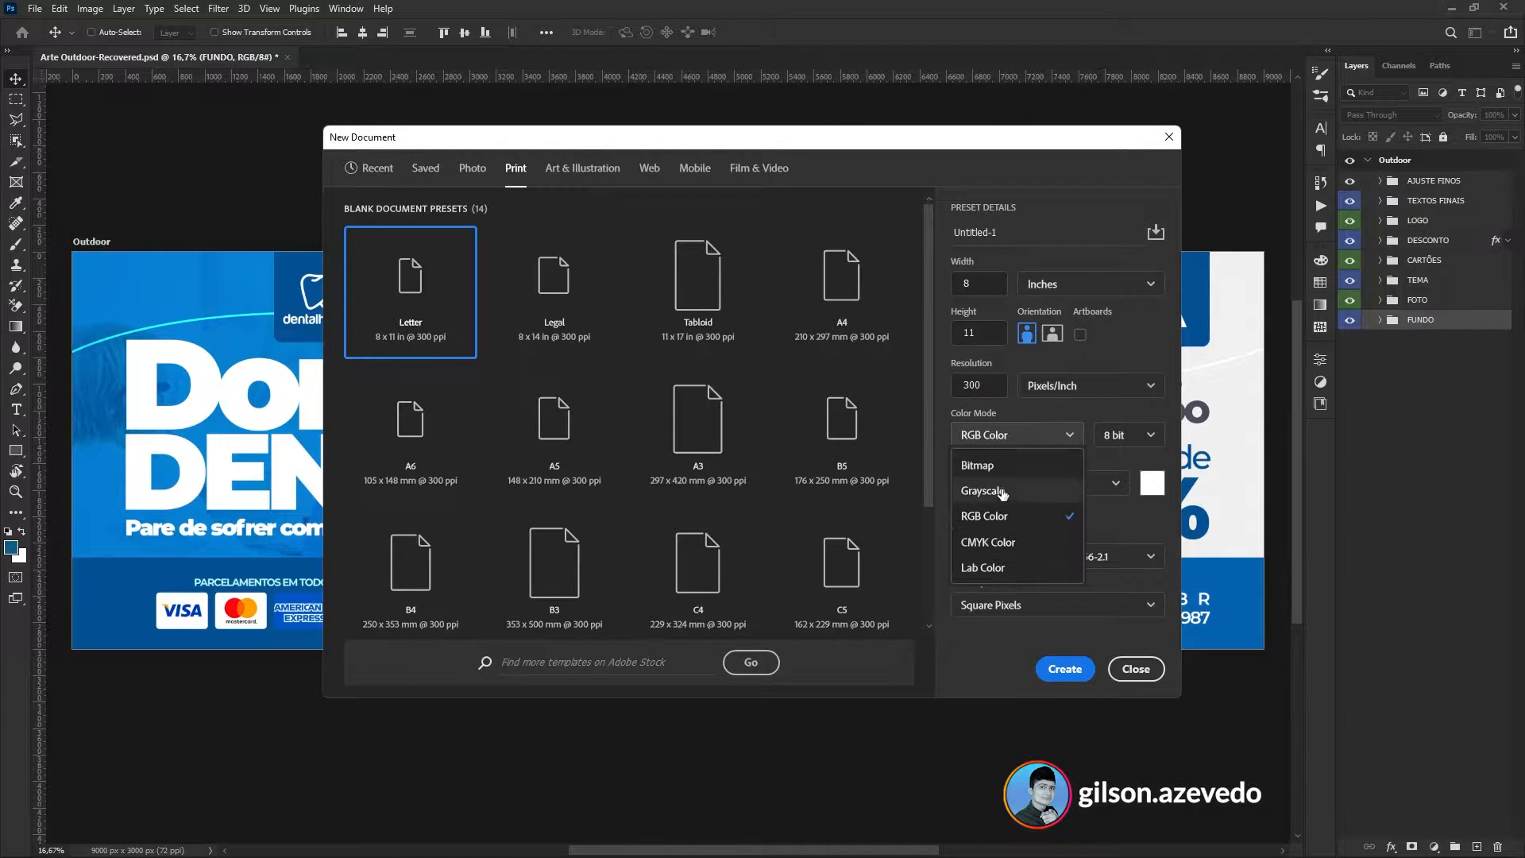
click(1003, 550)
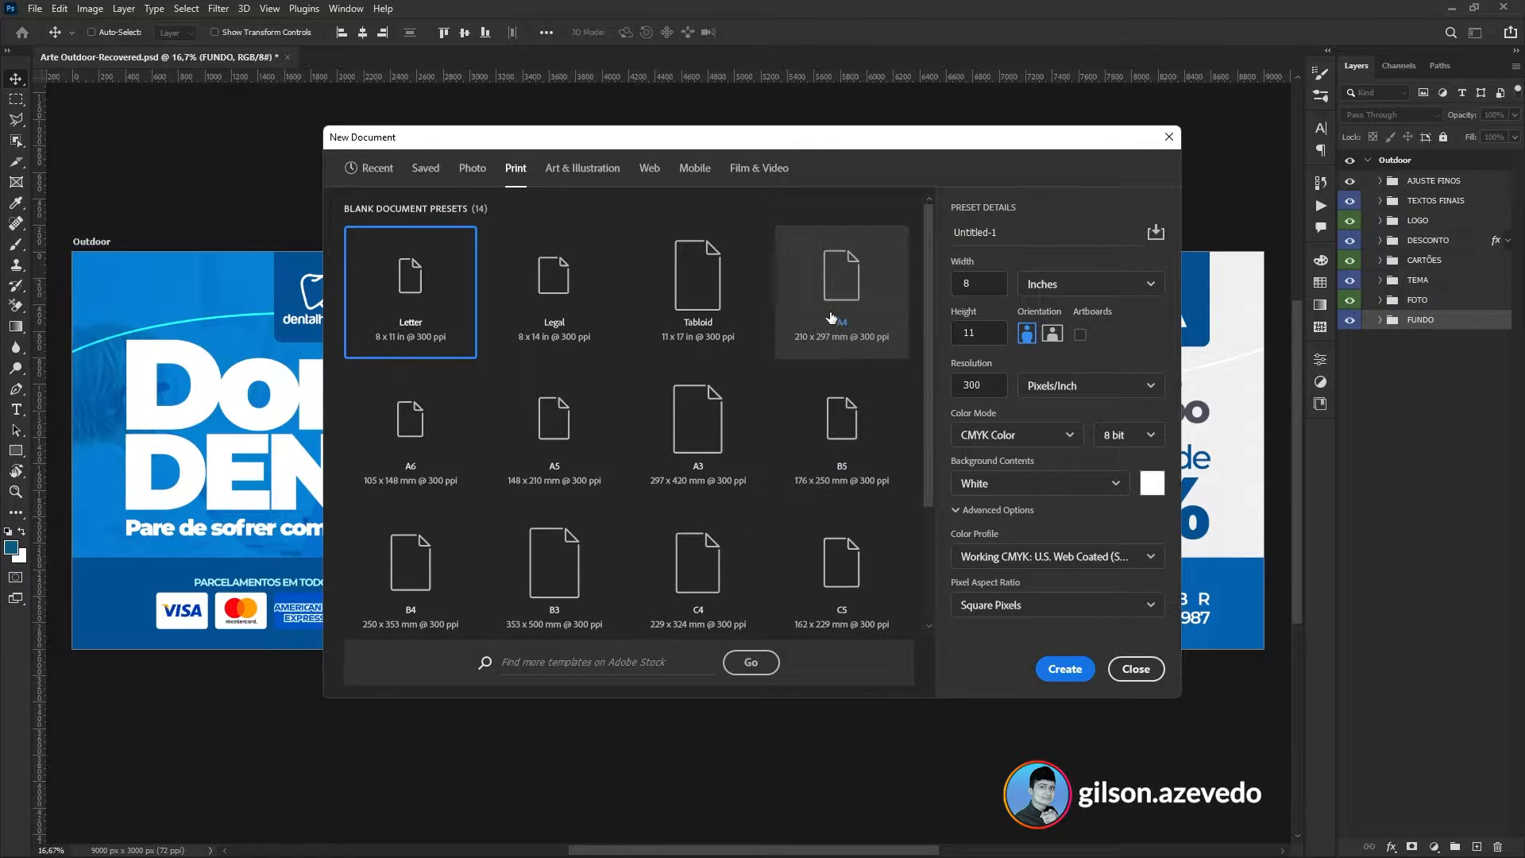
- Choose the A4 preset, set its color mode to CMYK Color and create the document
click(837, 355)
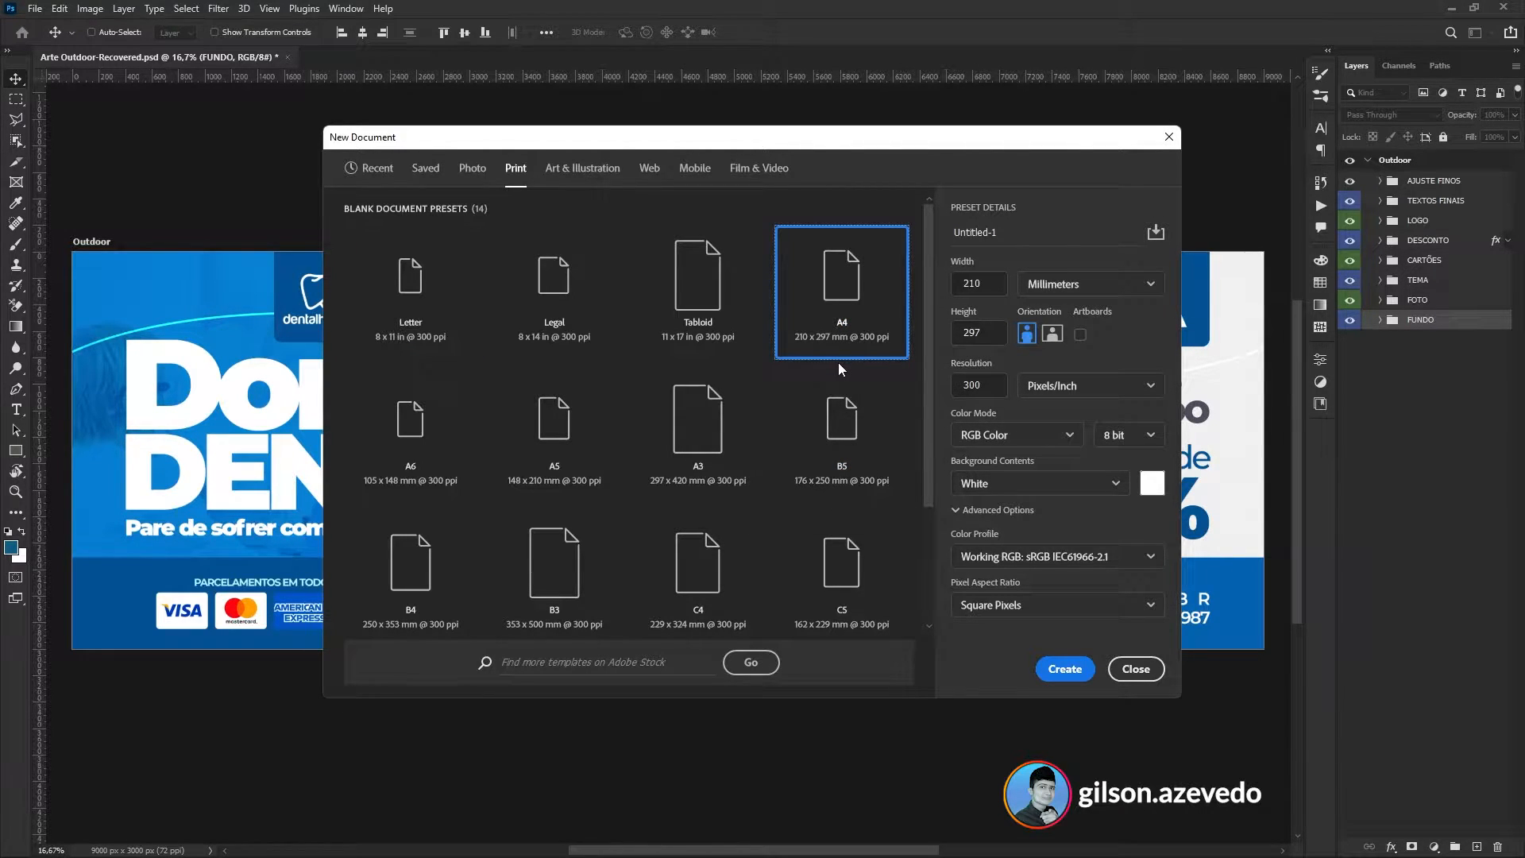
click(1011, 435)
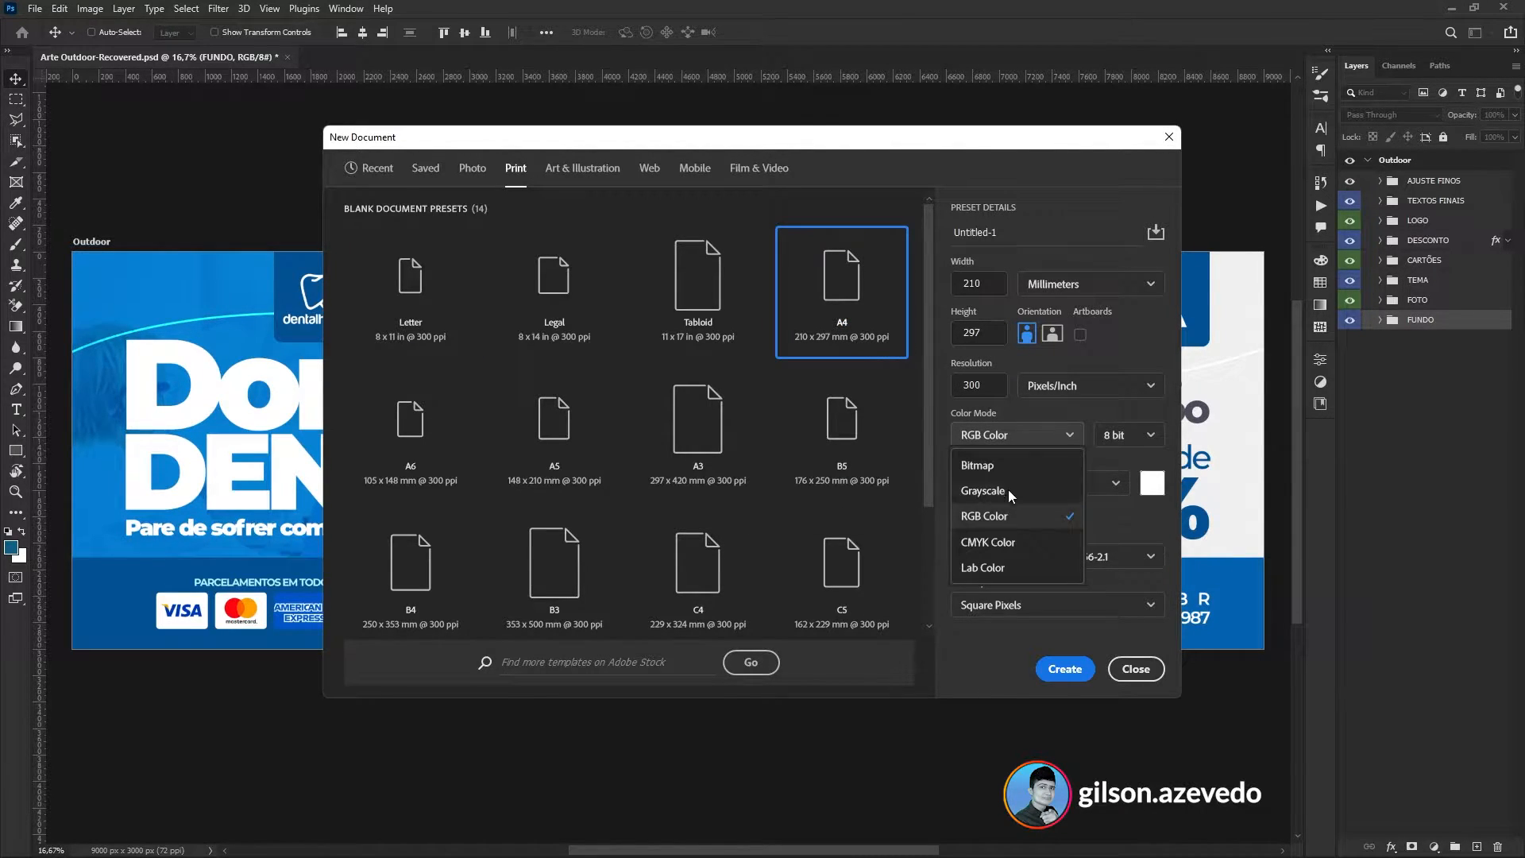
click(996, 543)
click(1042, 660)
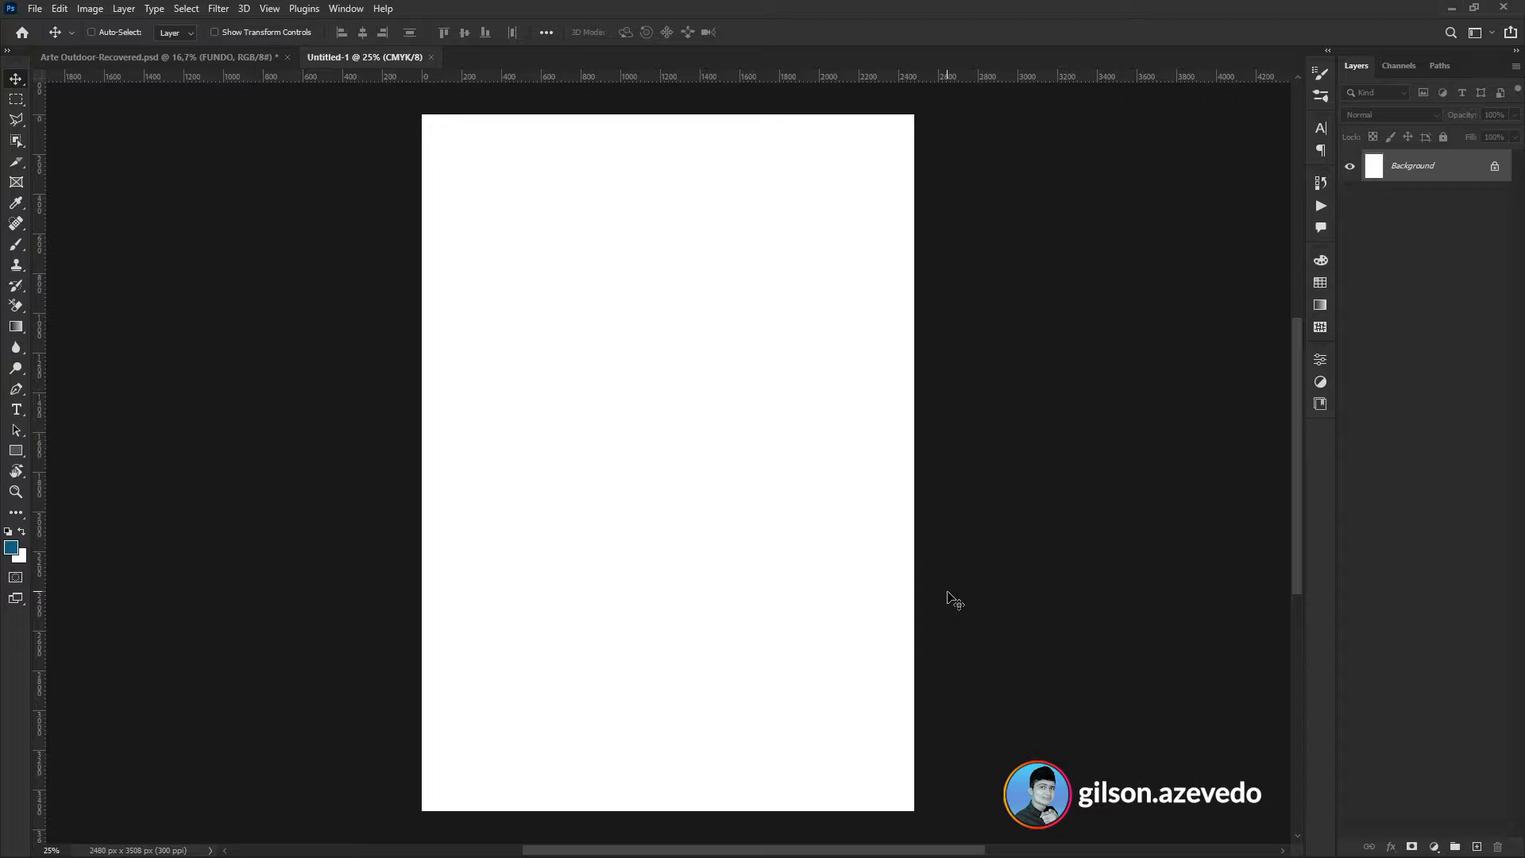
- Add an empty layer and check which adjustment layers and filters are available in the CMYK document
click(1475, 845)
click(1434, 847)
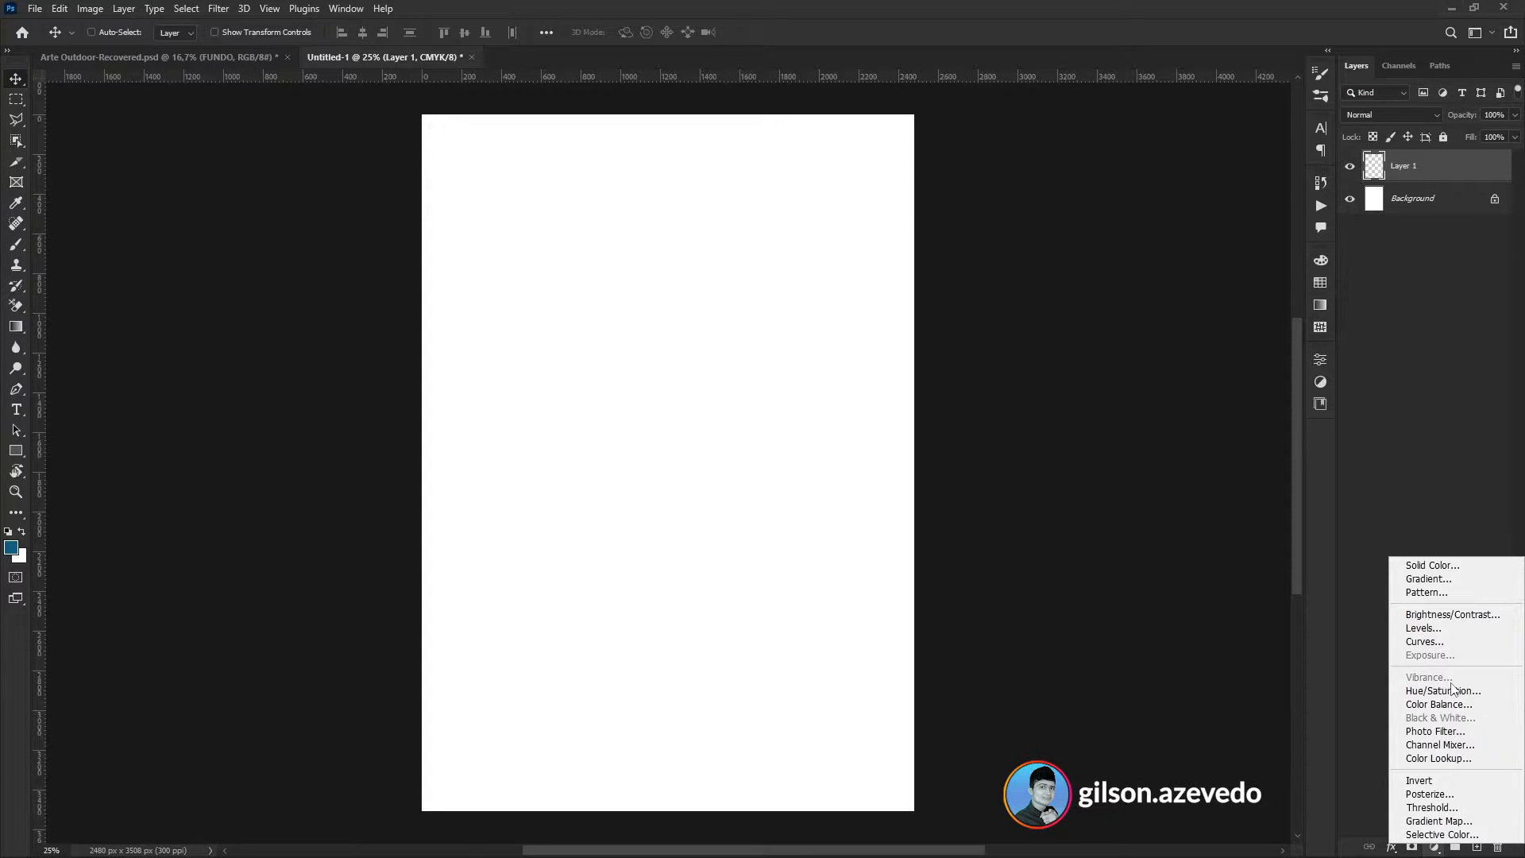
click(1279, 365)
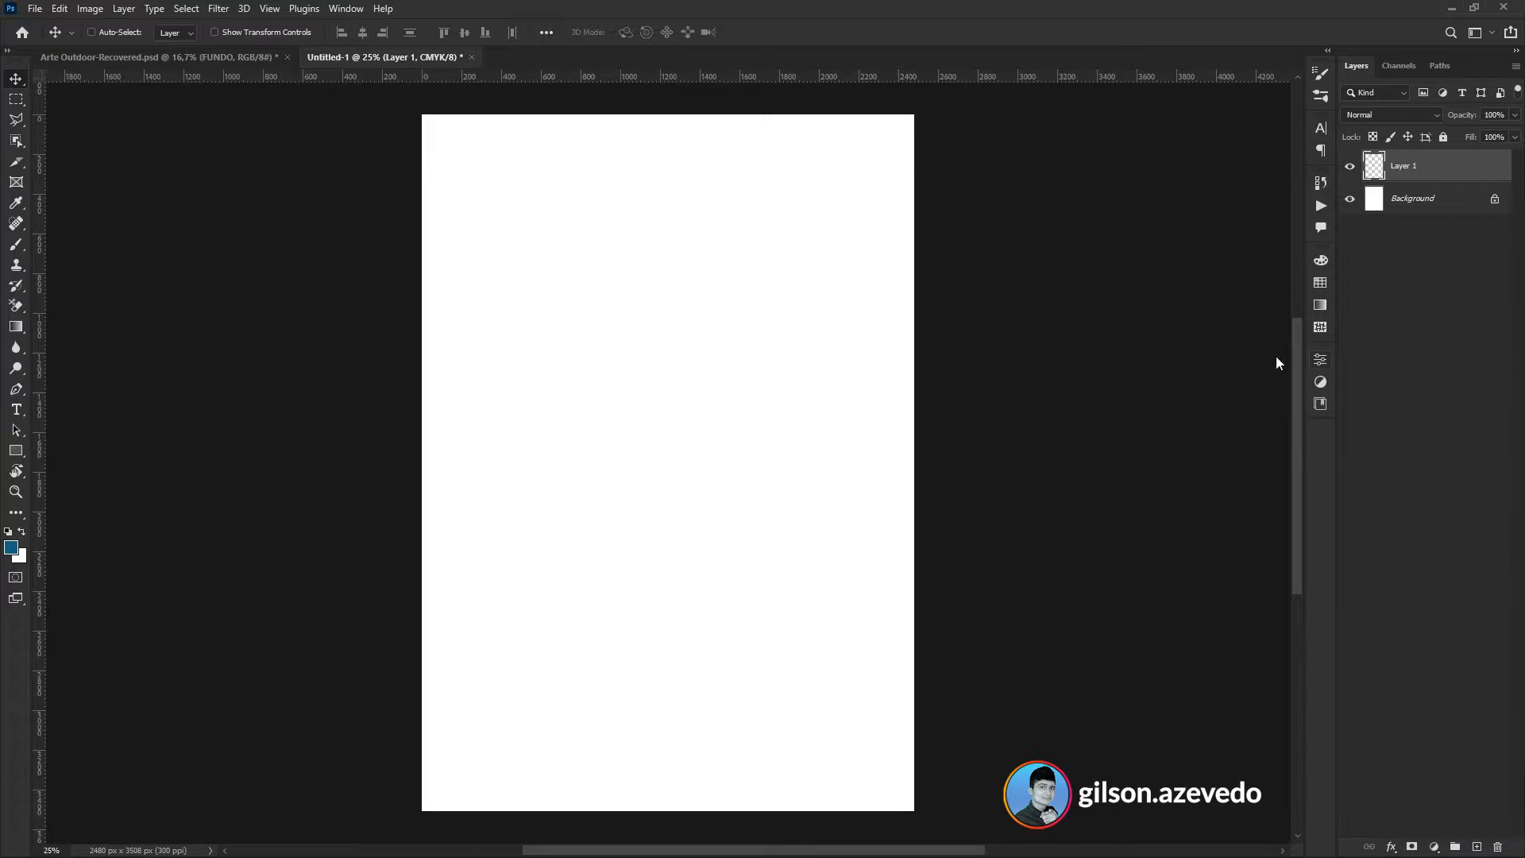
click(227, 12)
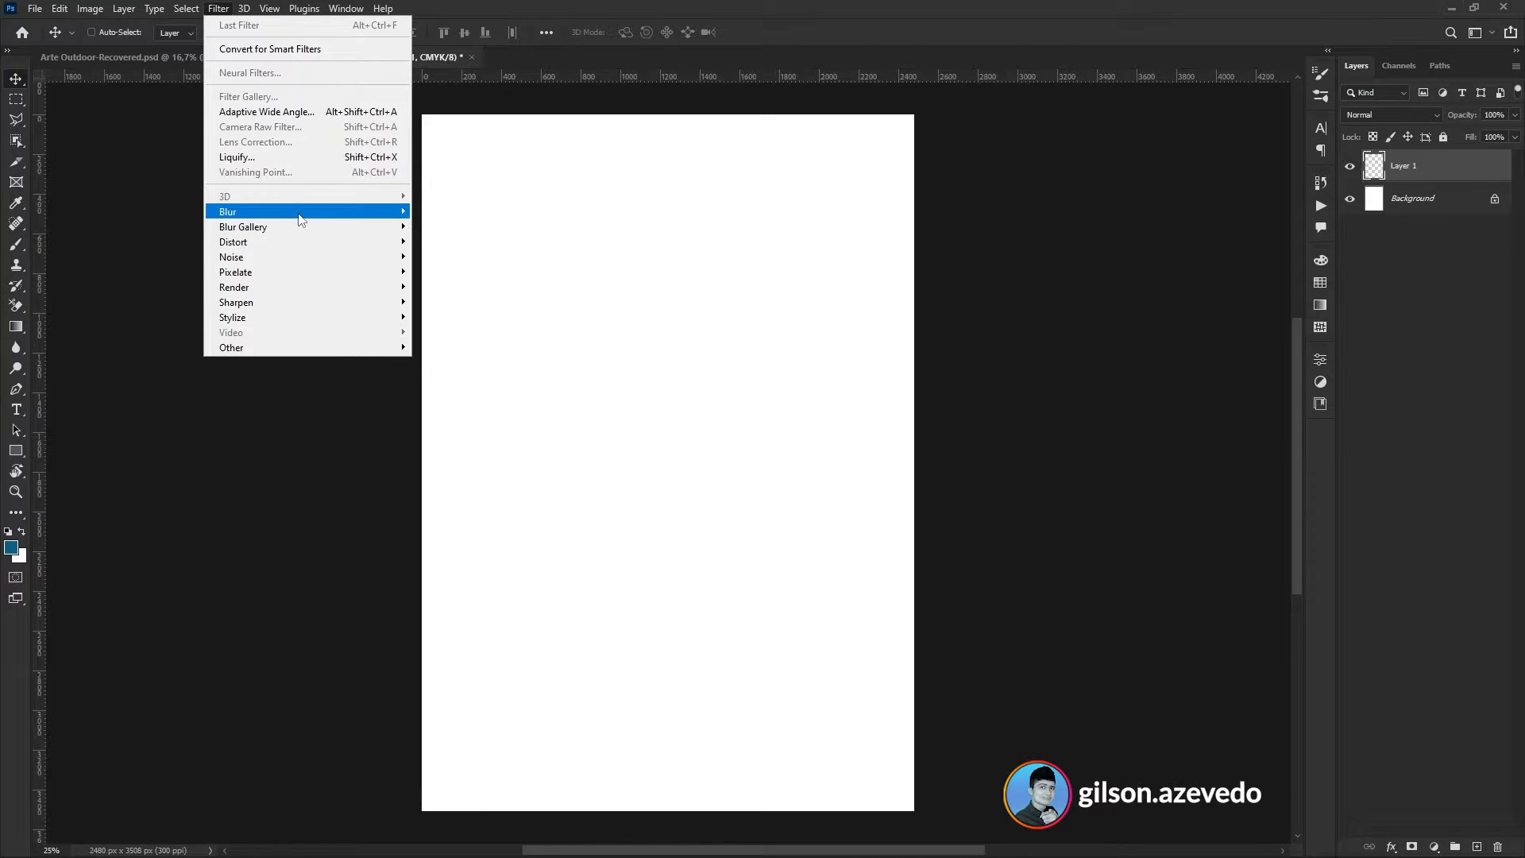
click(421, 24)
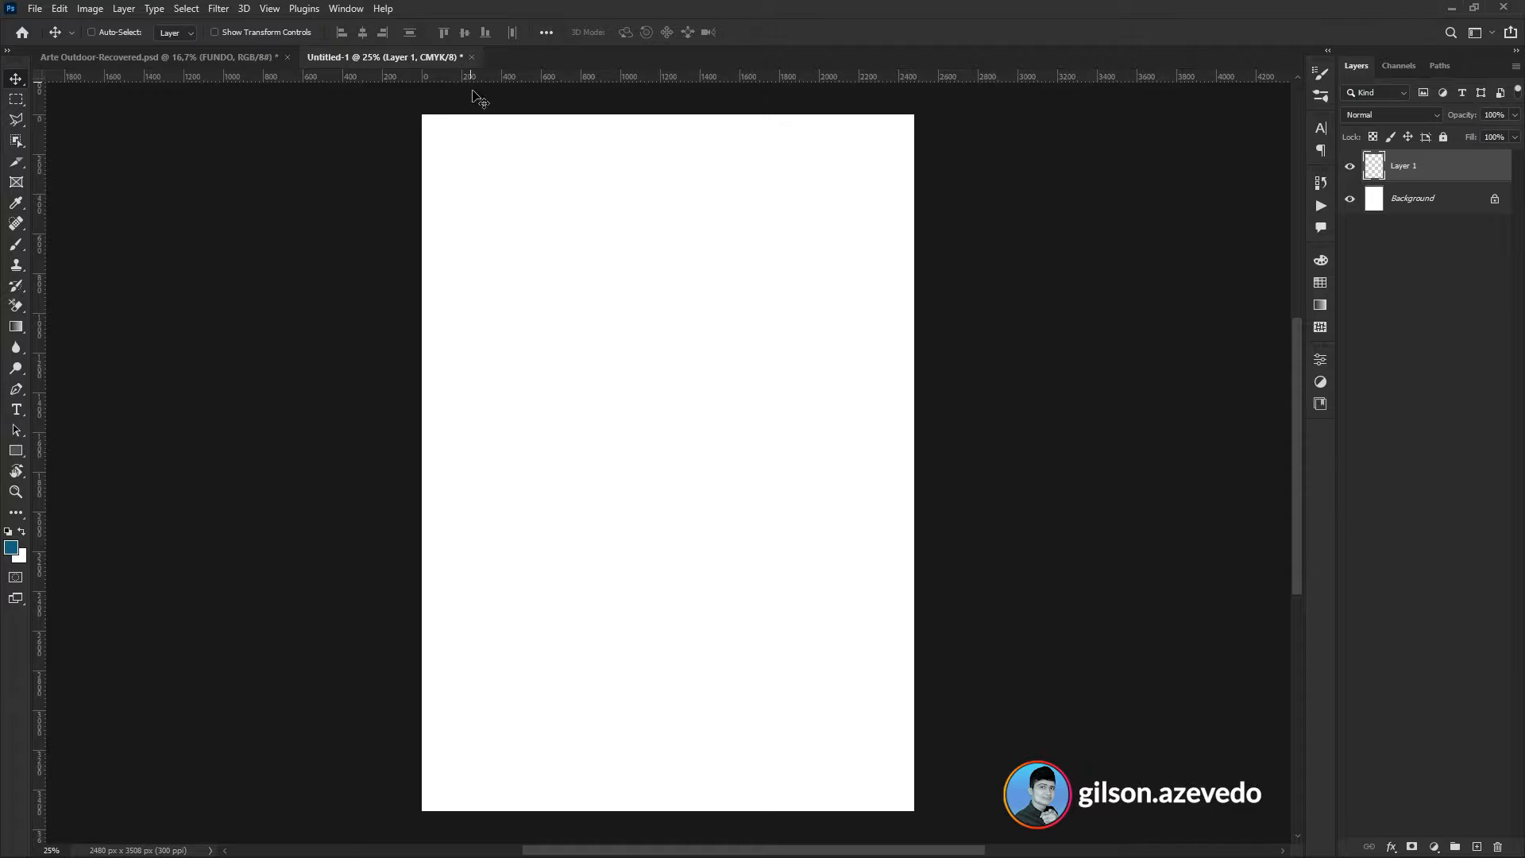
- Close the untitled CMYK document without saving the changes
click(471, 57)
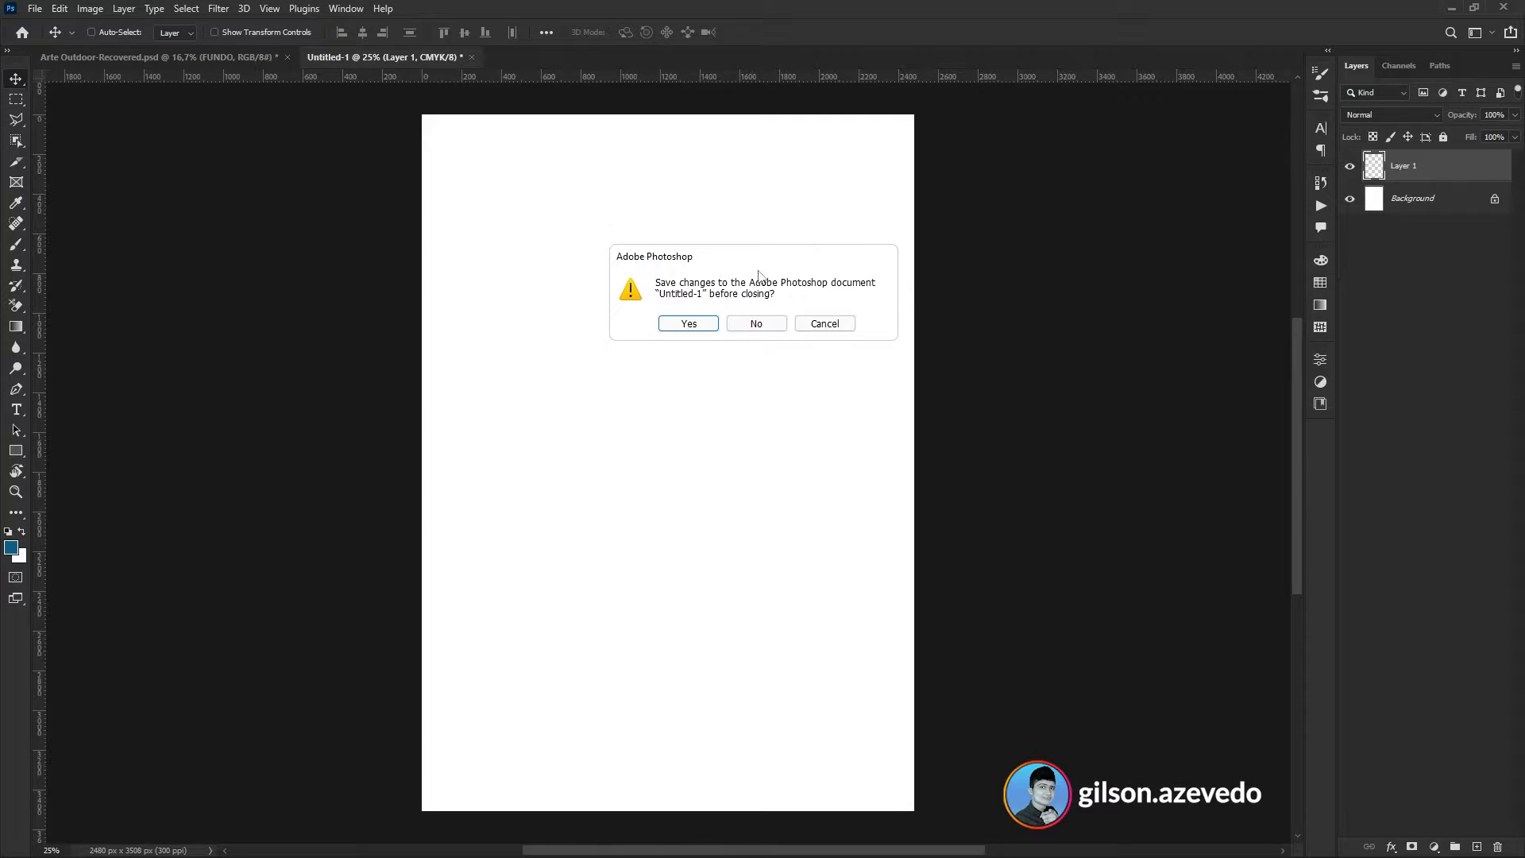
click(756, 323)
- Start a new document from the Web presets with a width of 9000 and a height of 3000 pixels
key(alt+f)
key(Return)
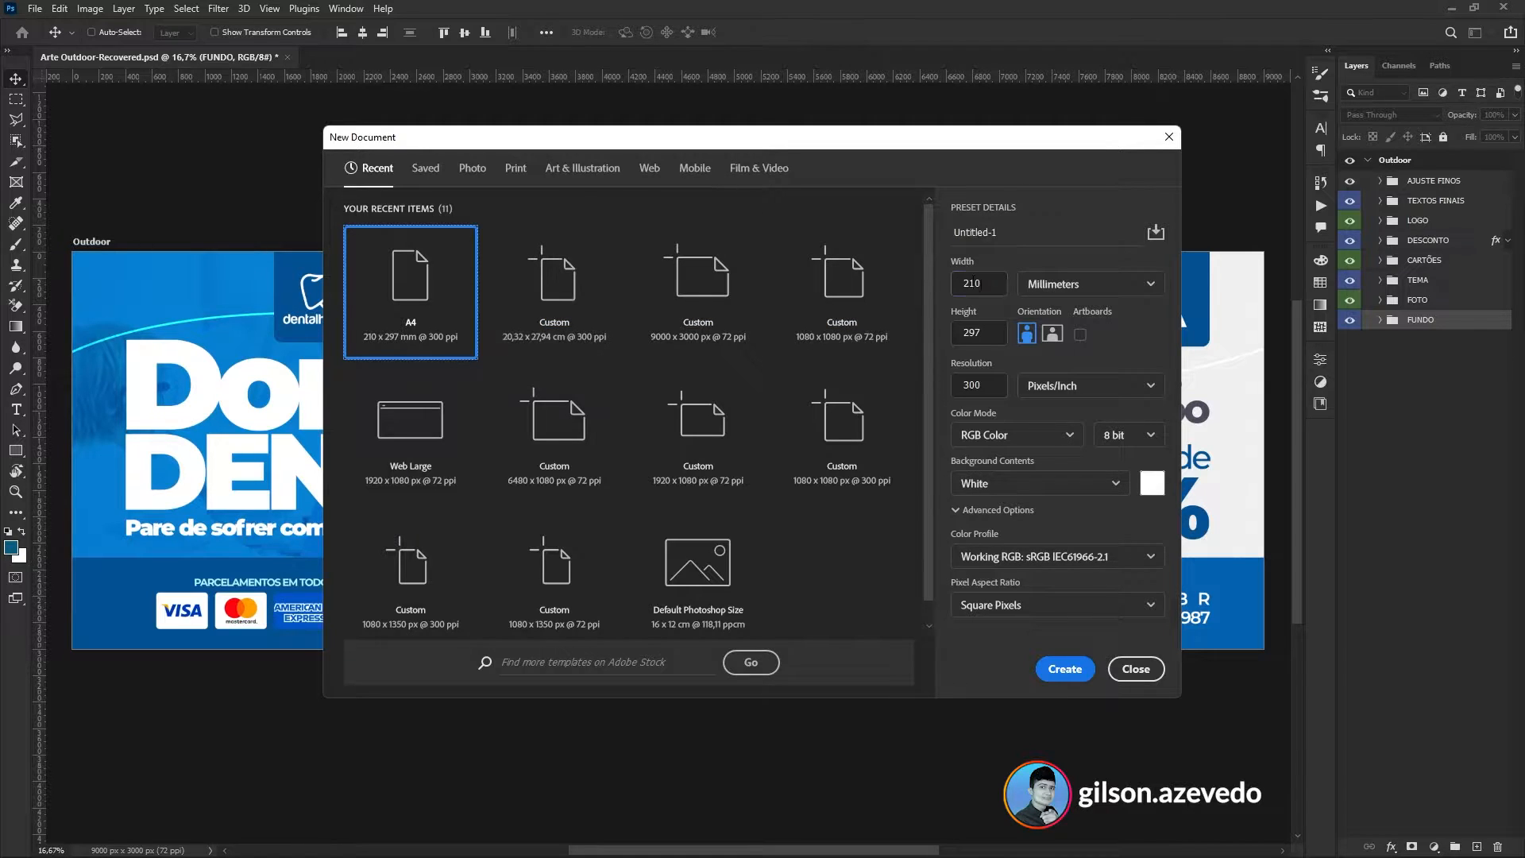
click(647, 169)
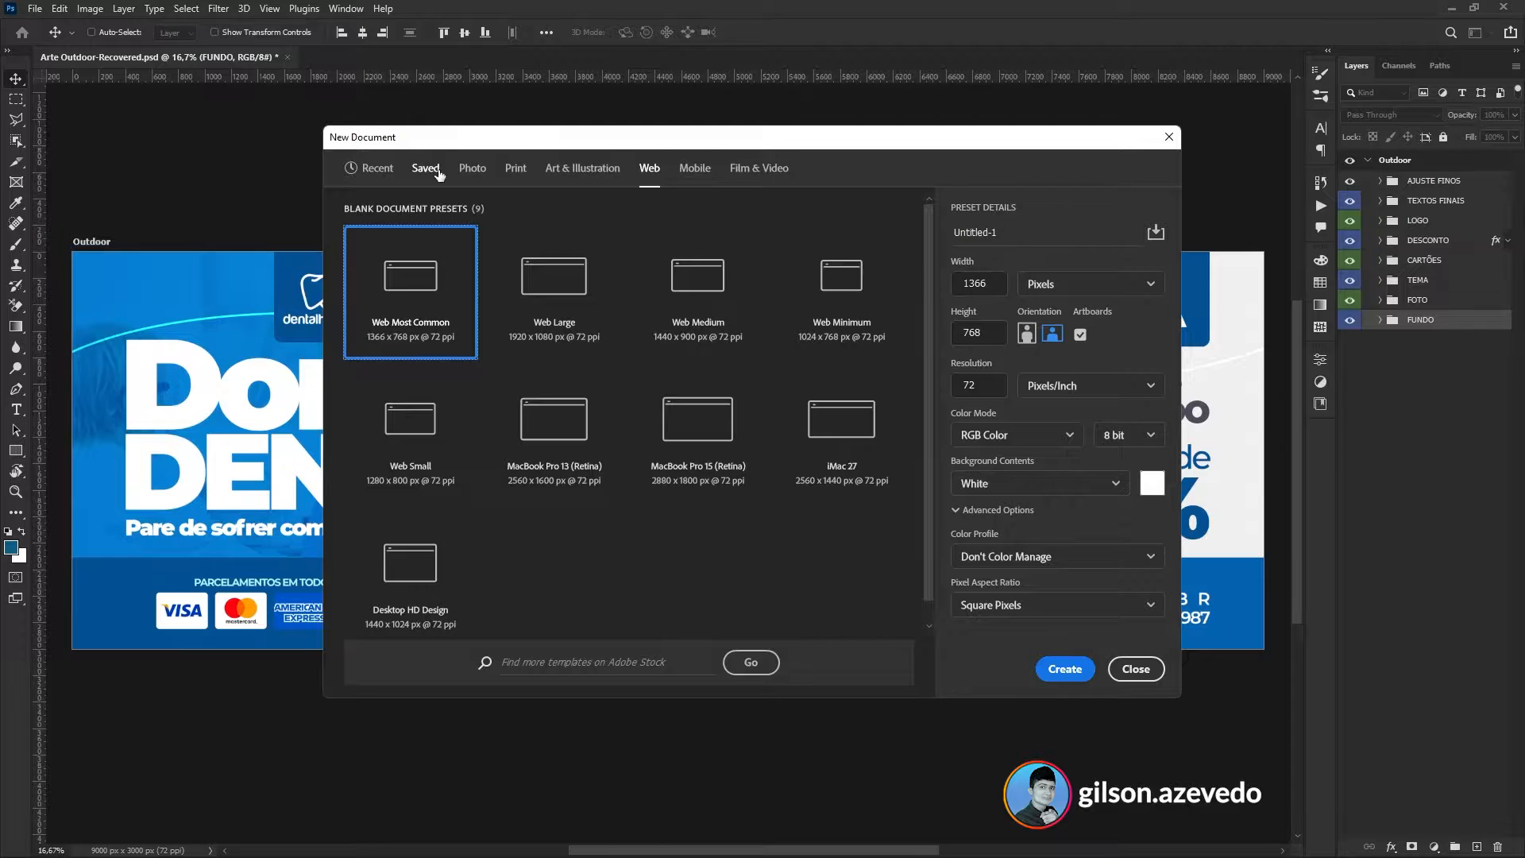
click(1000, 284)
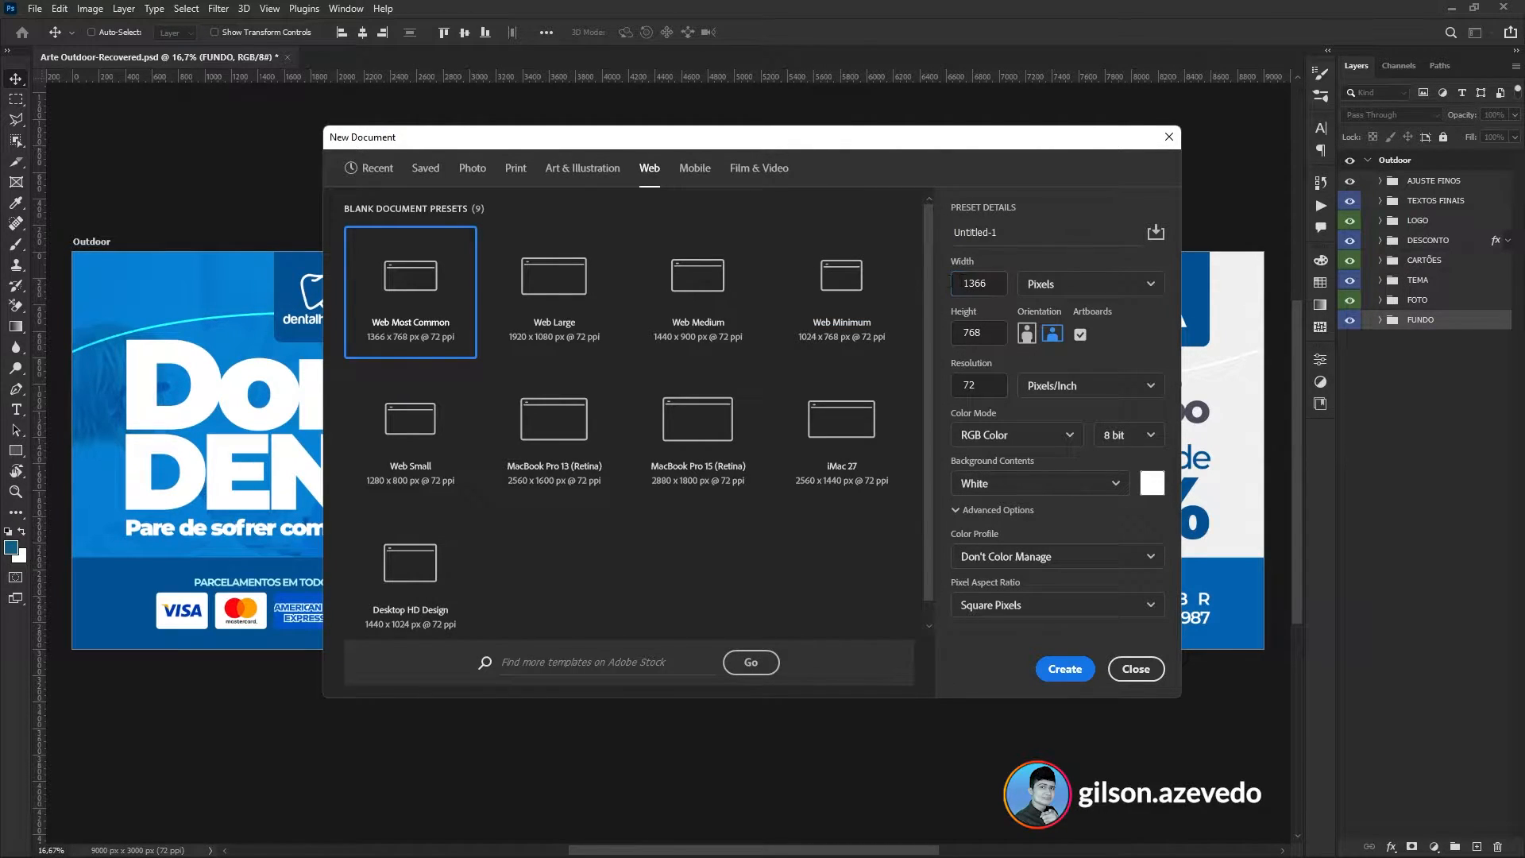
click(1061, 283)
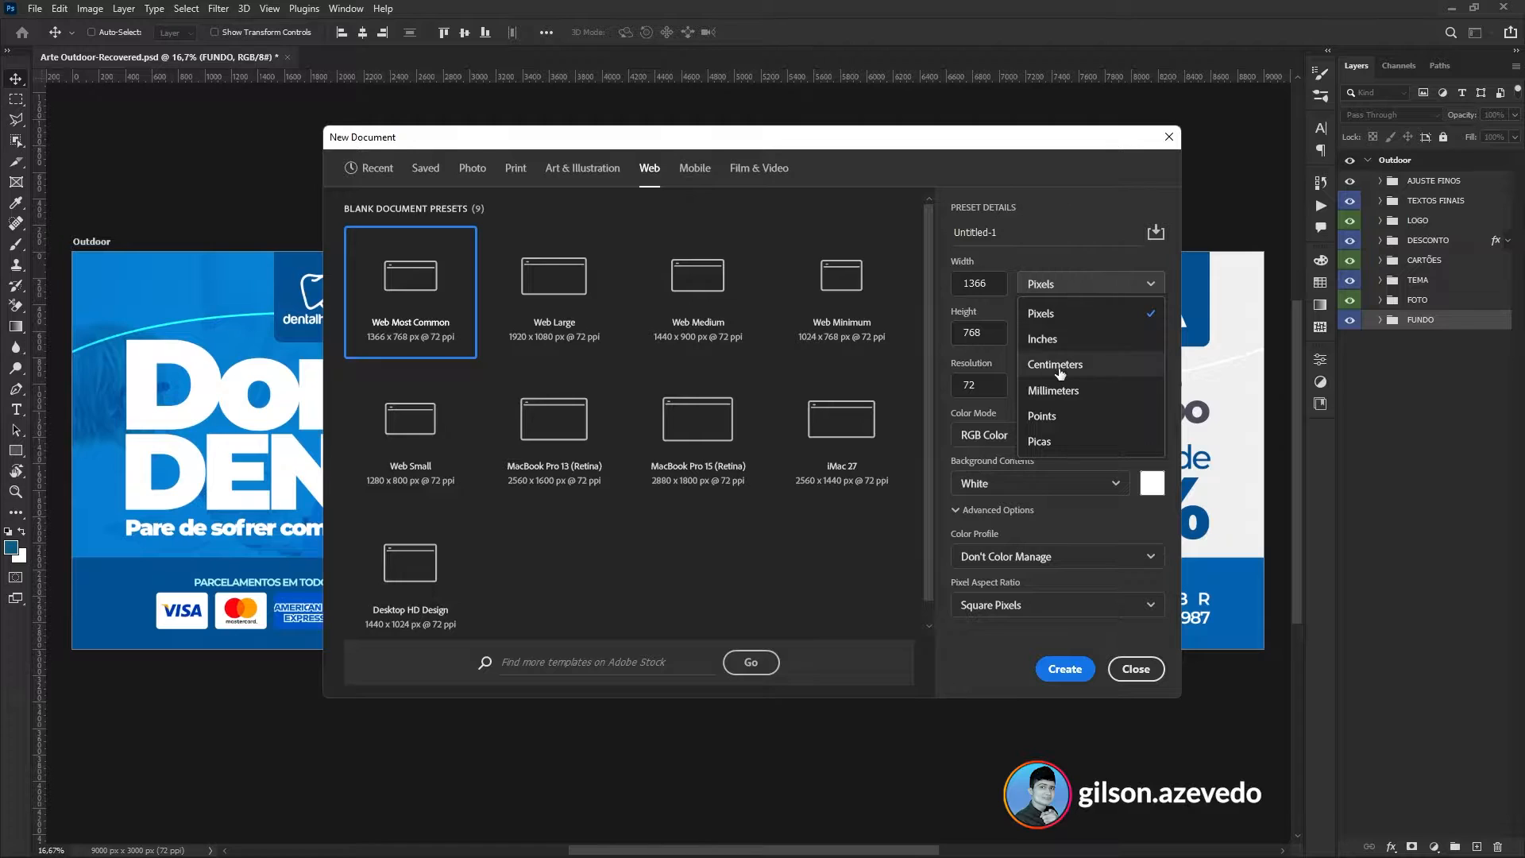
click(1047, 287)
double_click(976, 284)
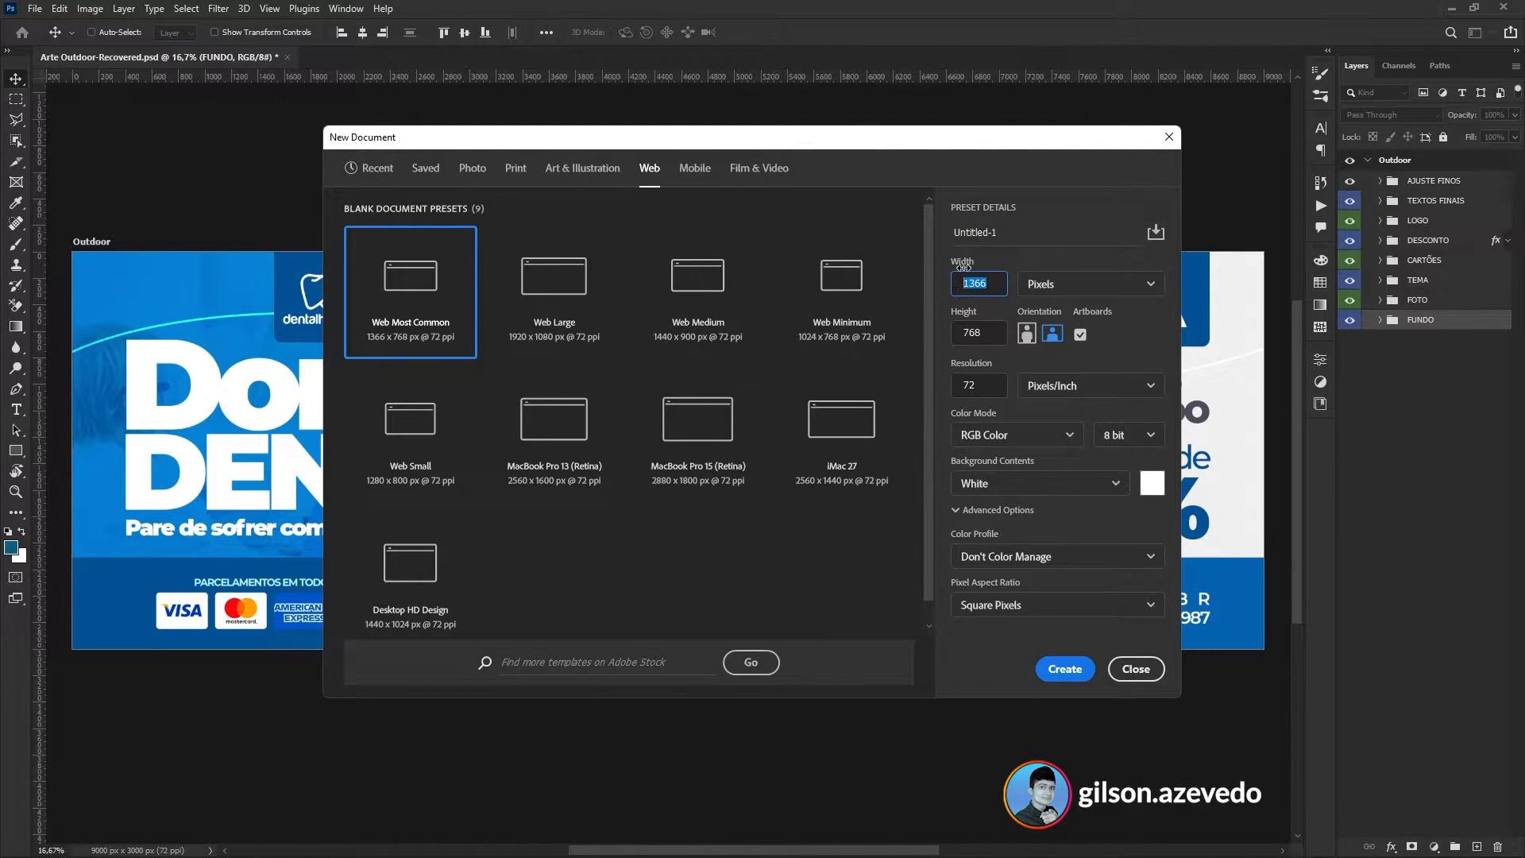
text(9000)
double_click(1001, 336)
text(3000)
click(1006, 292)
- Set the new document's color profile to Adobe RGB (1998) and create it at 72 pixels/inch
double_click(1000, 383)
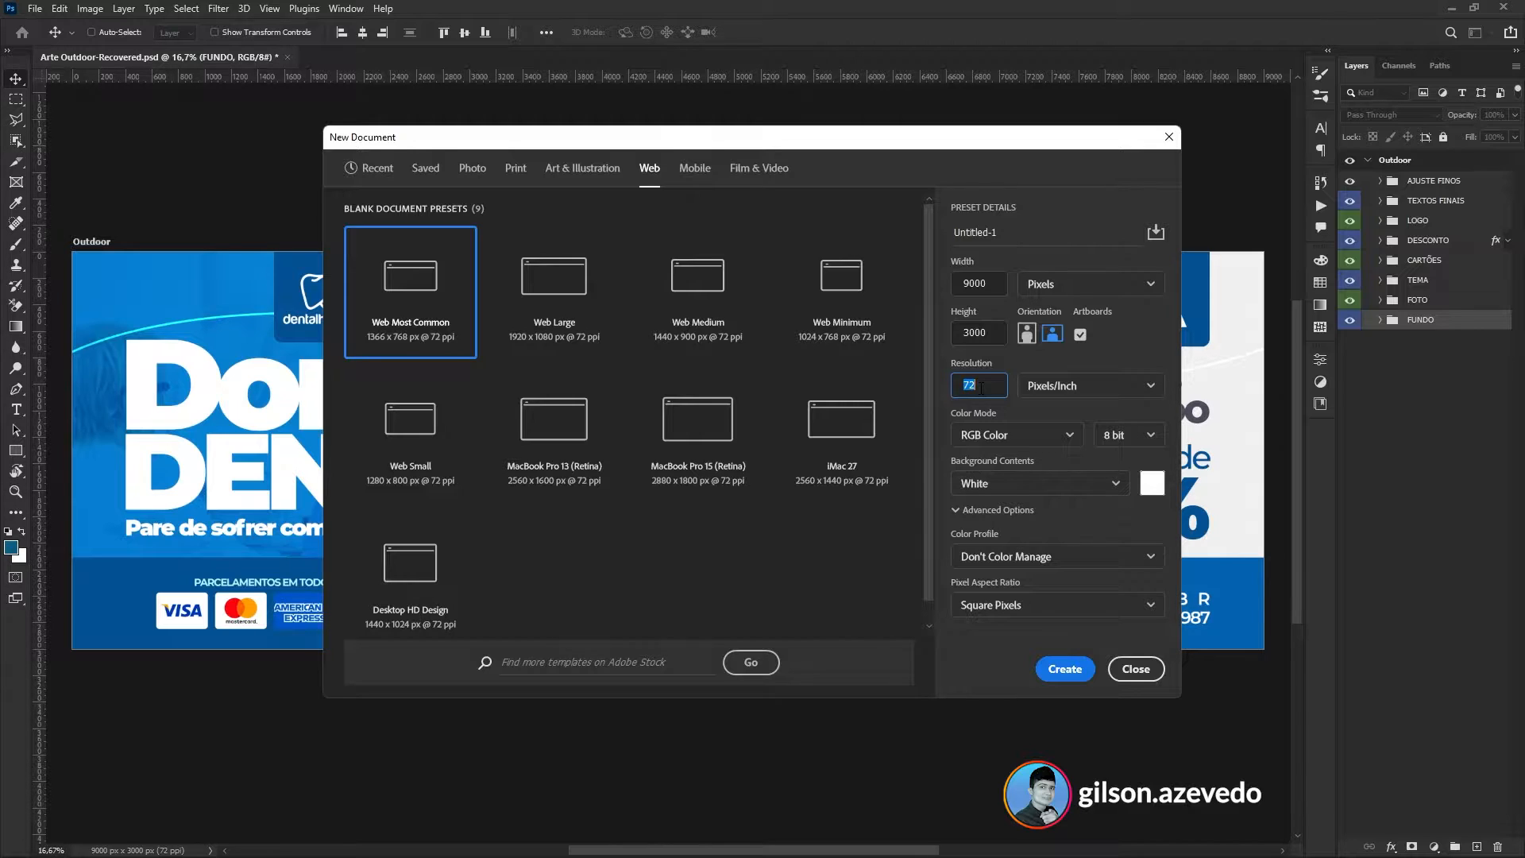
click(981, 388)
click(989, 560)
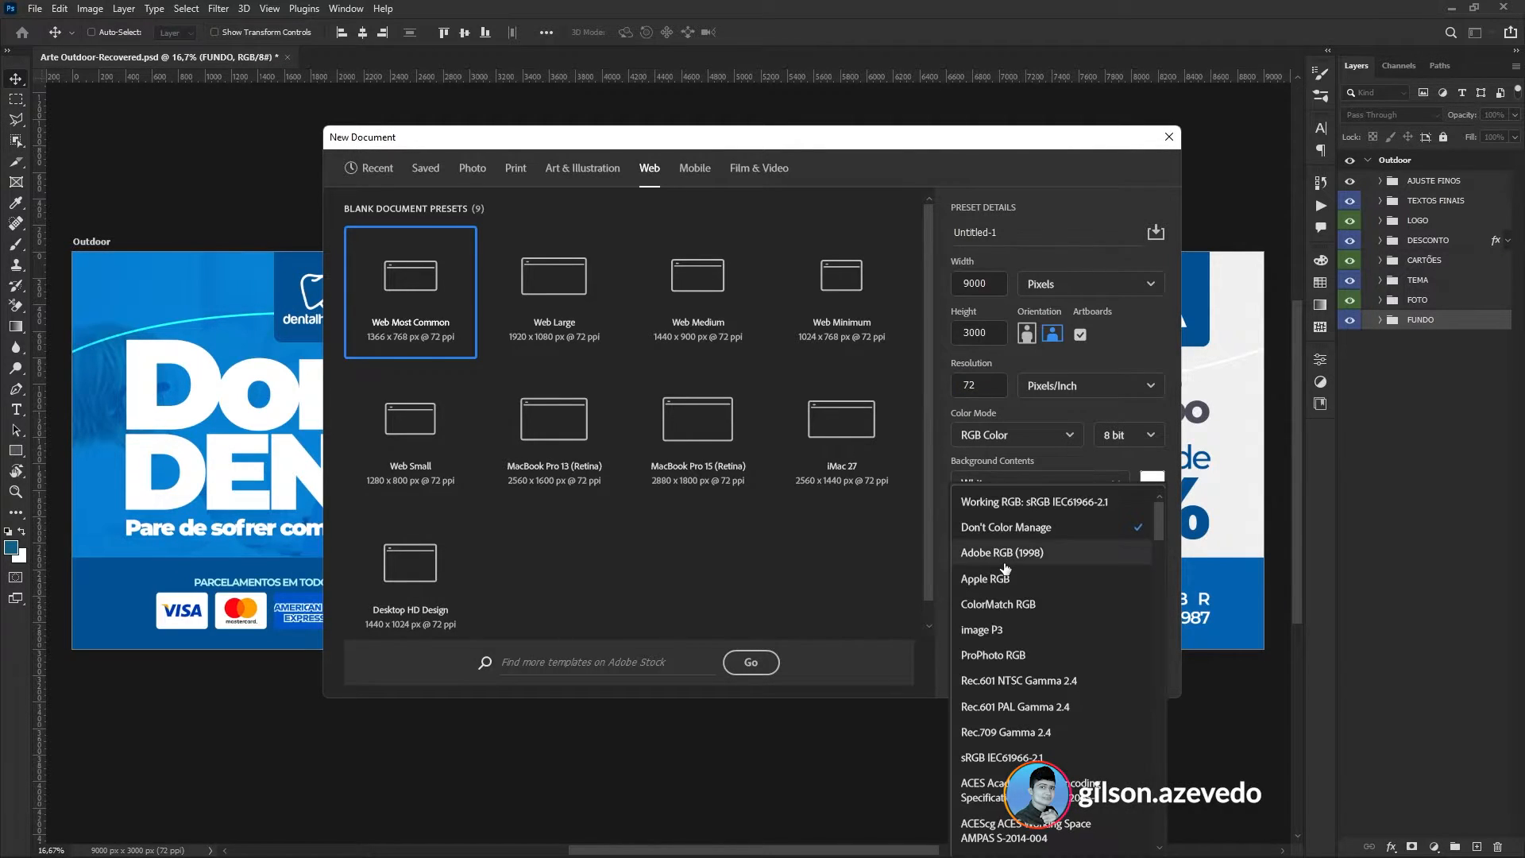
click(1015, 554)
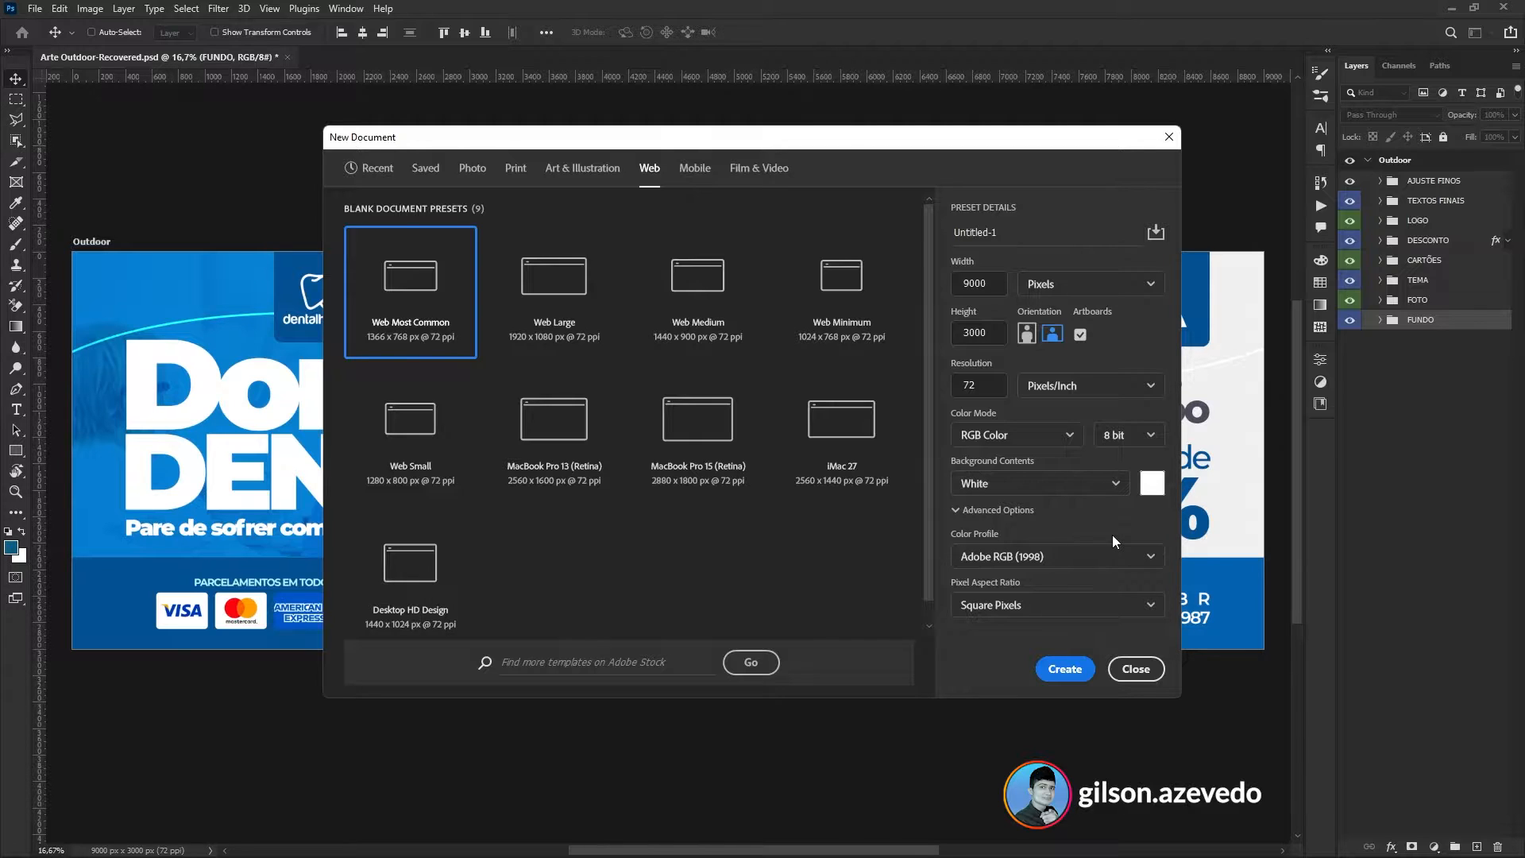
drag(997, 232, 926, 237)
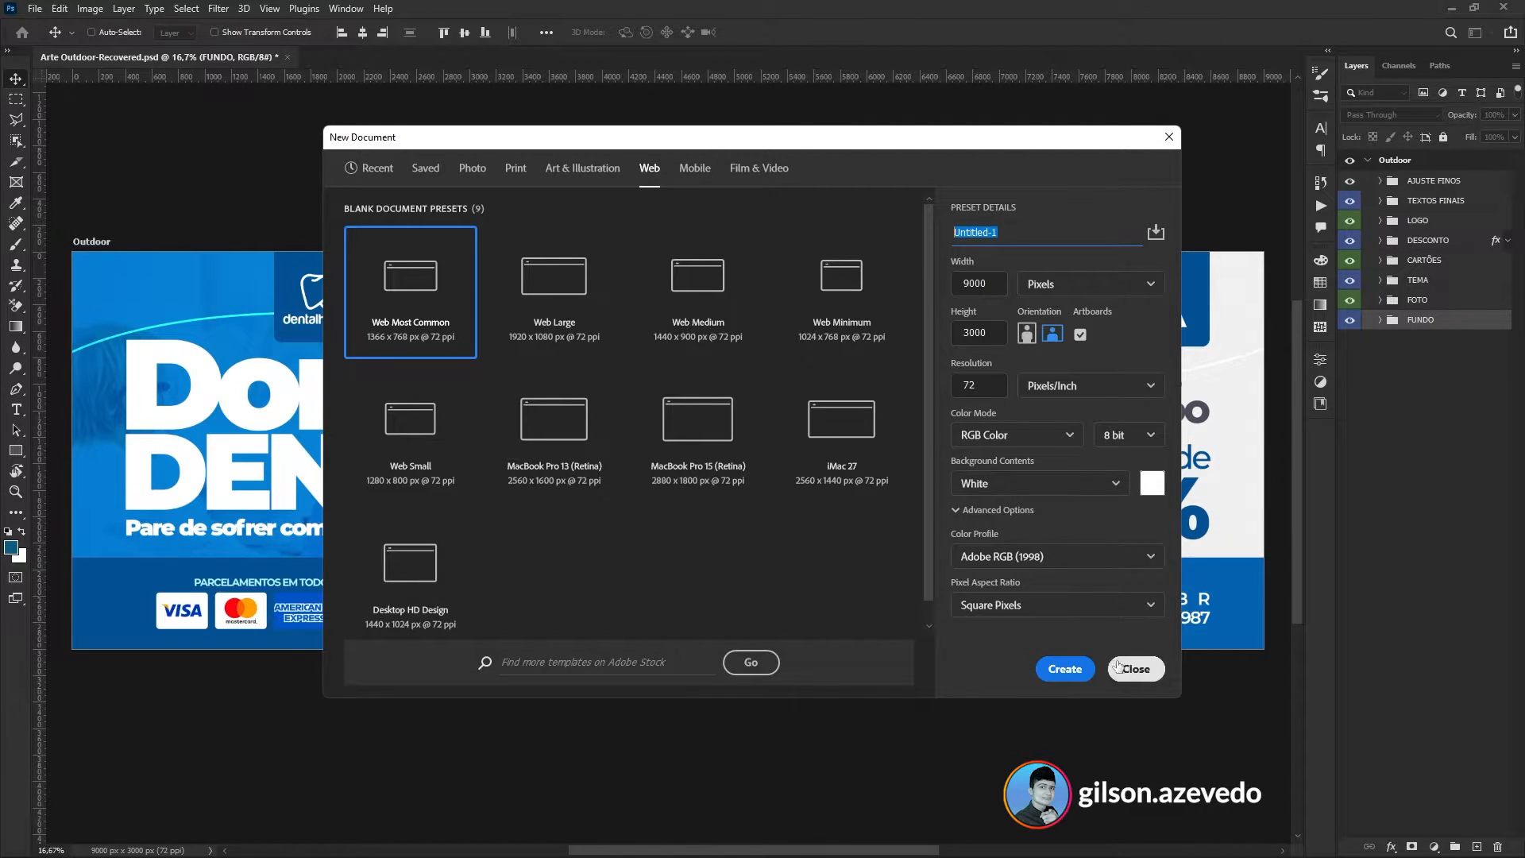
click(1069, 671)
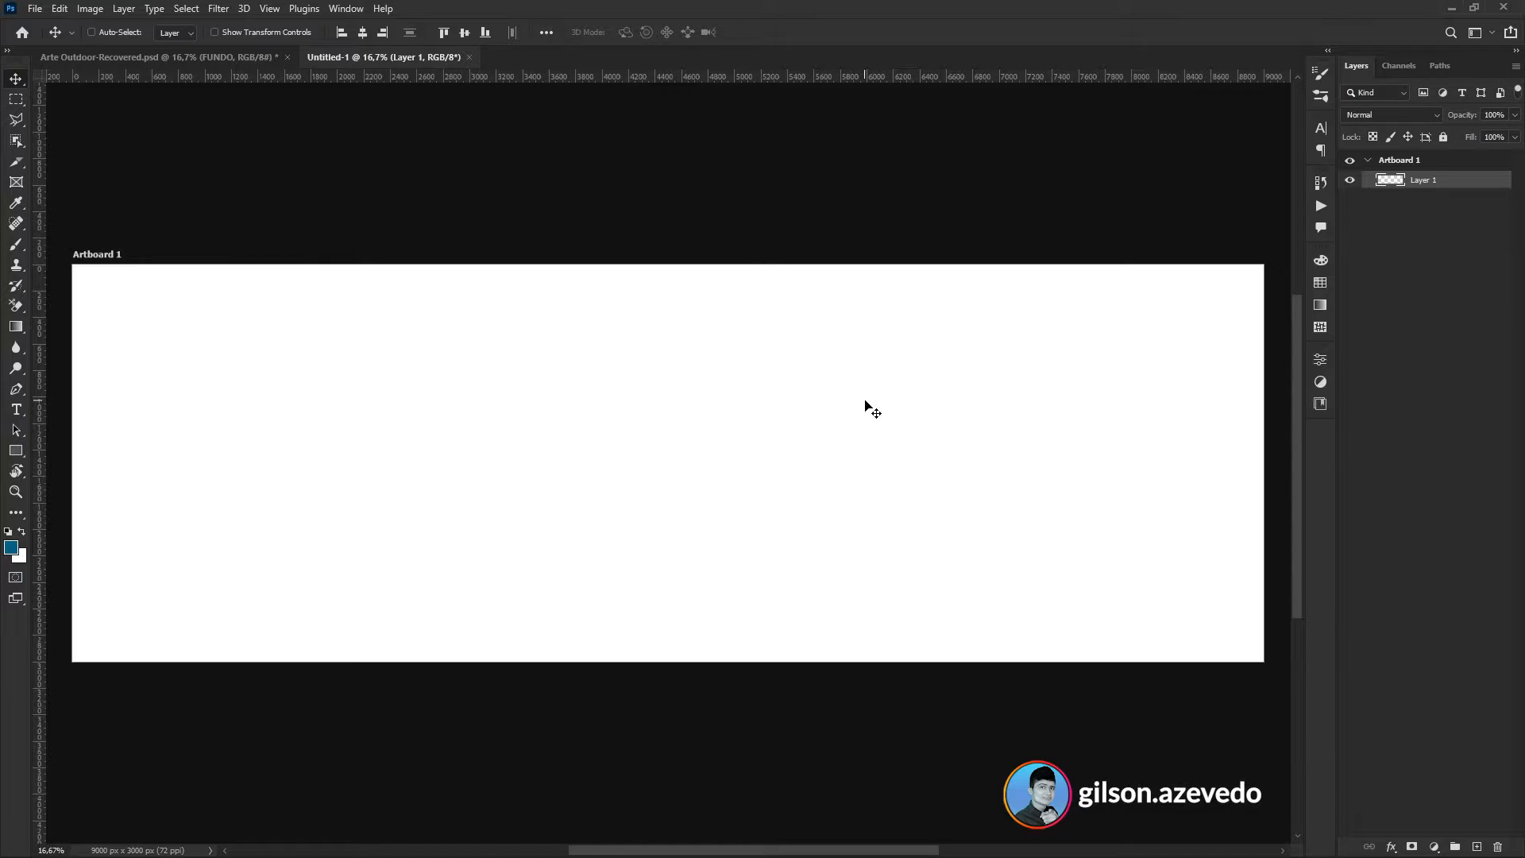
- Check which adjustment layers are available in the RGB document
click(1434, 847)
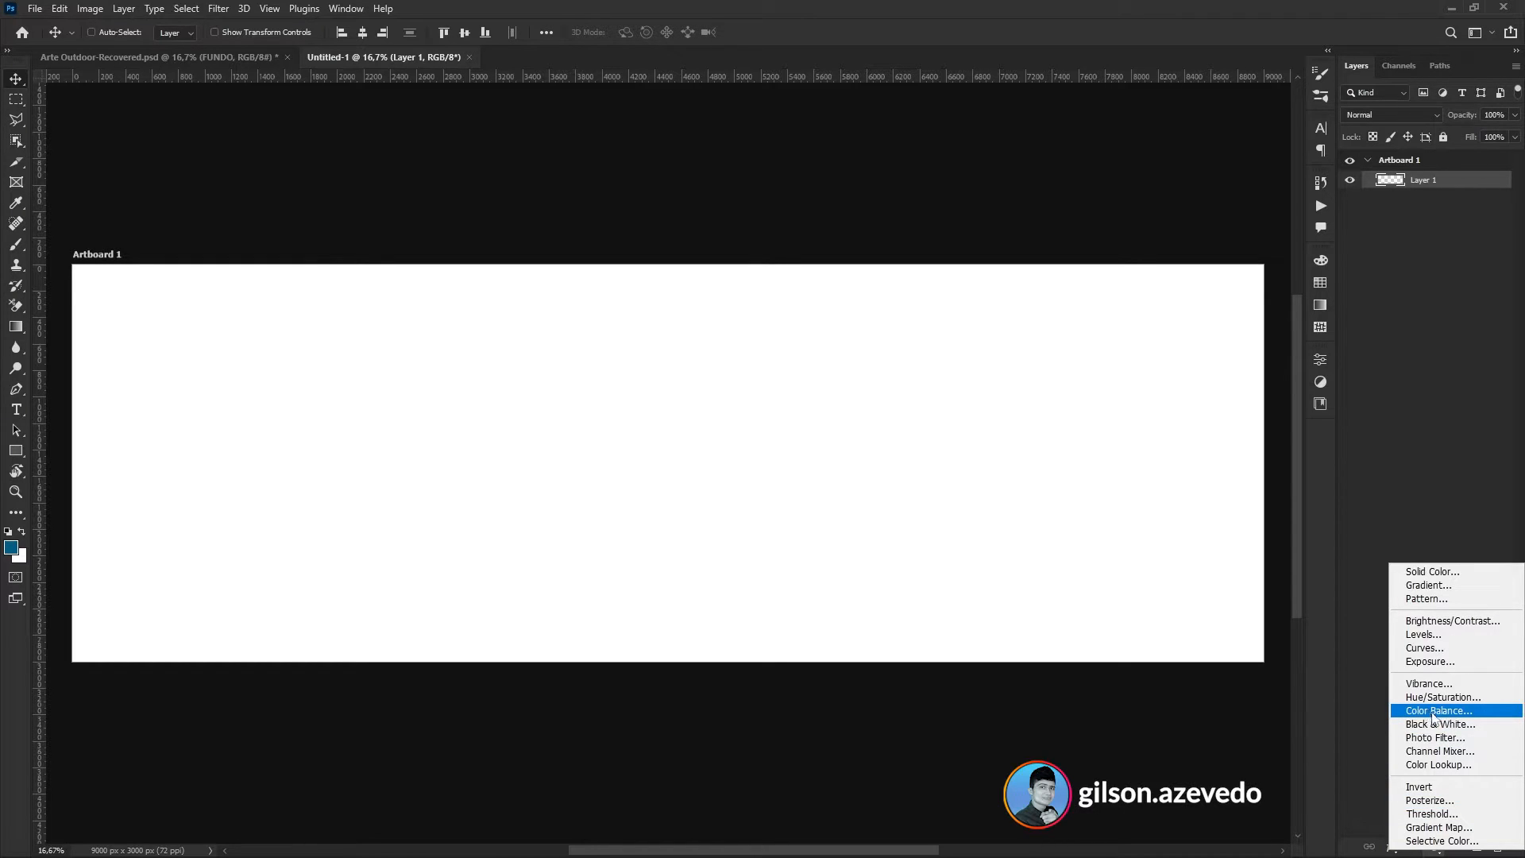
click(1437, 464)
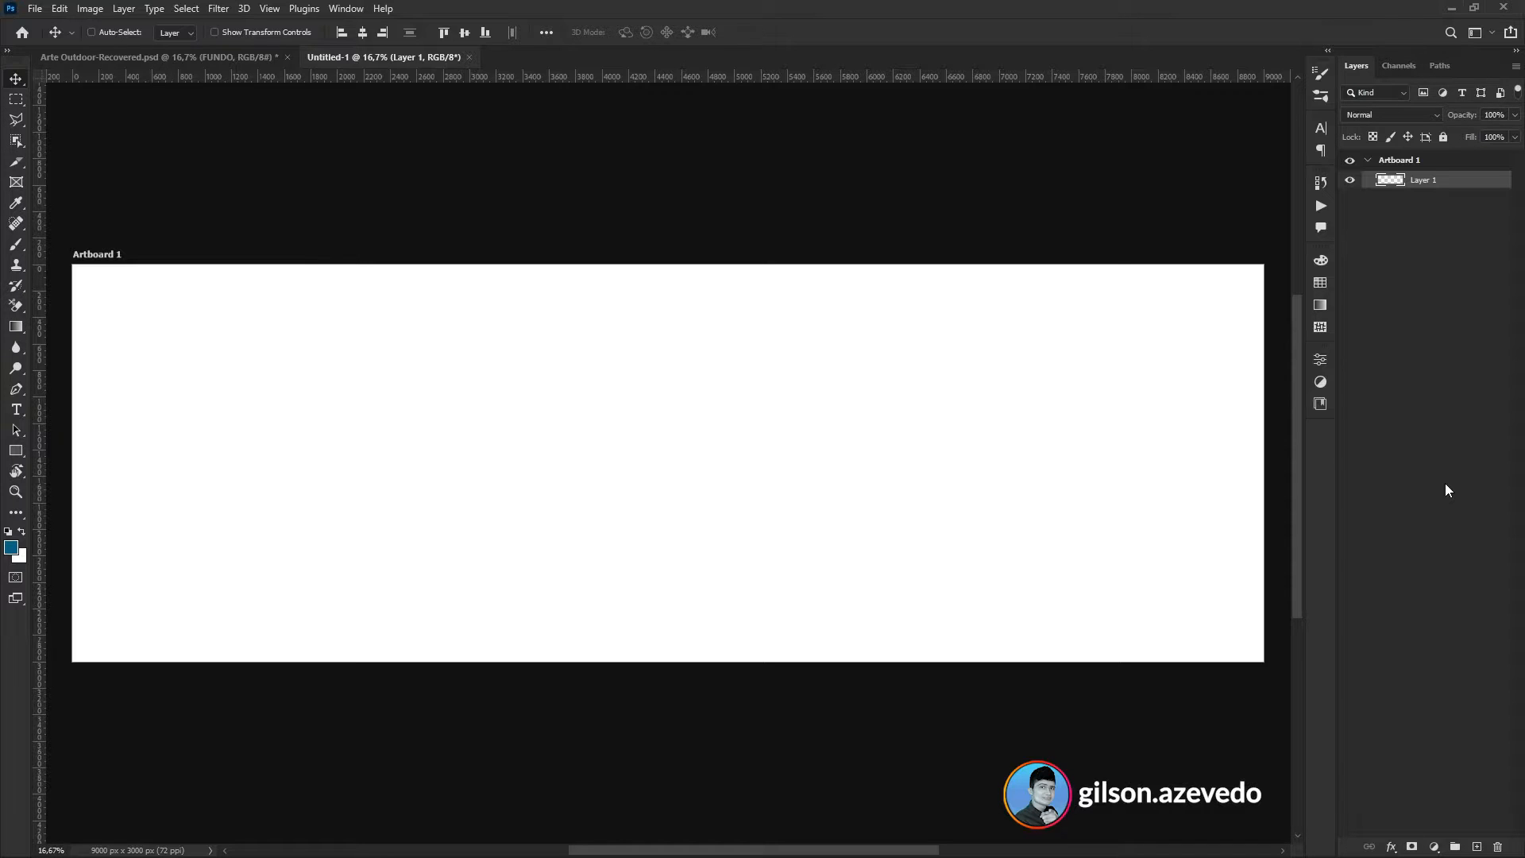
- Switch to Chrome and look through the A Escola do Designer course page down to the course benefits section
mouse_move(877, 855)
click(868, 839)
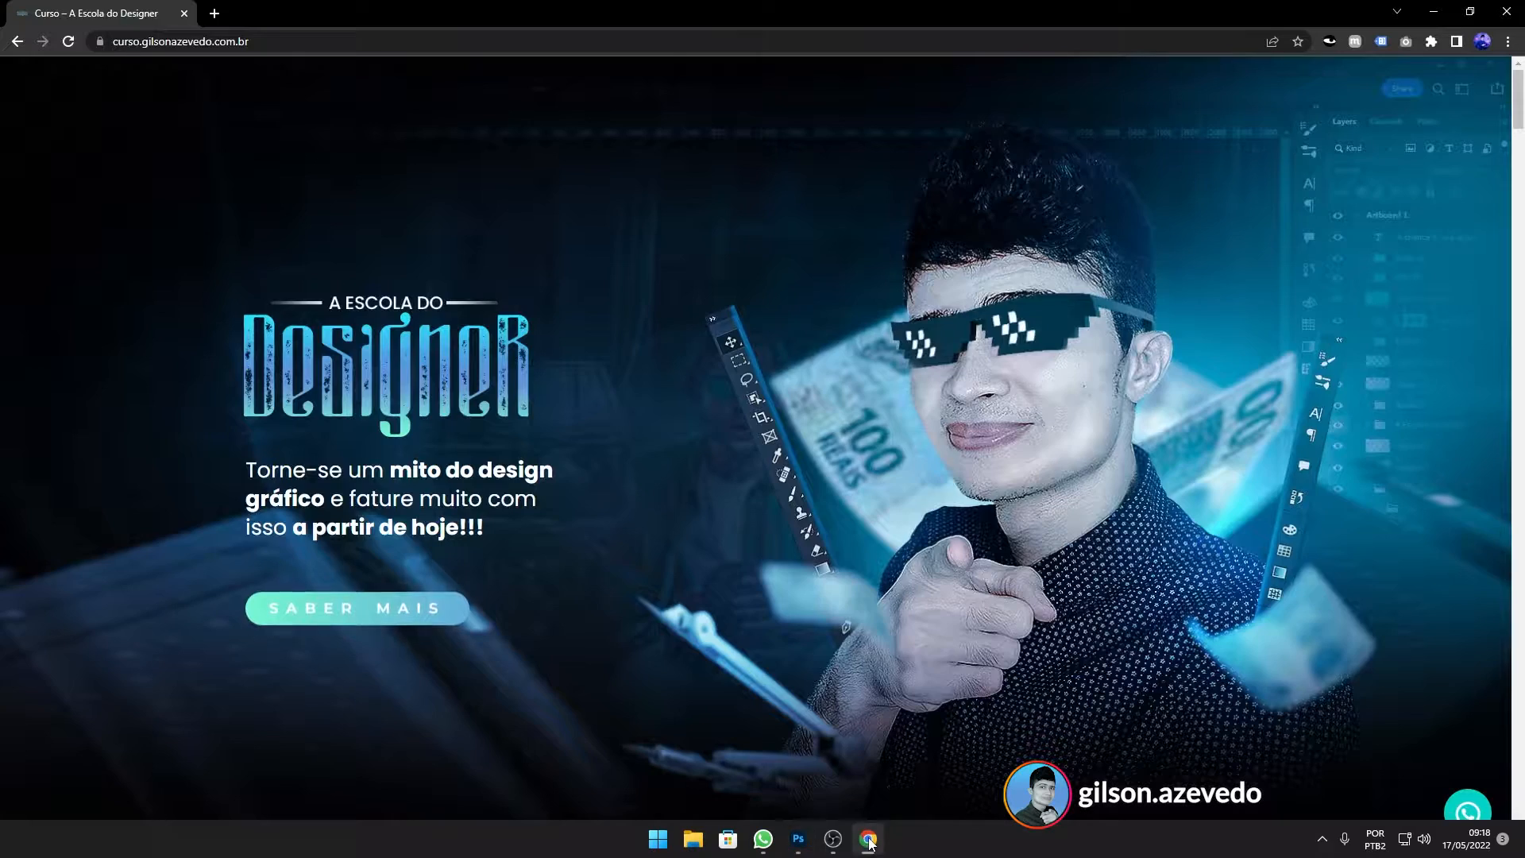
scroll(731, 389, down, 7)
scroll(734, 404, down, 6)
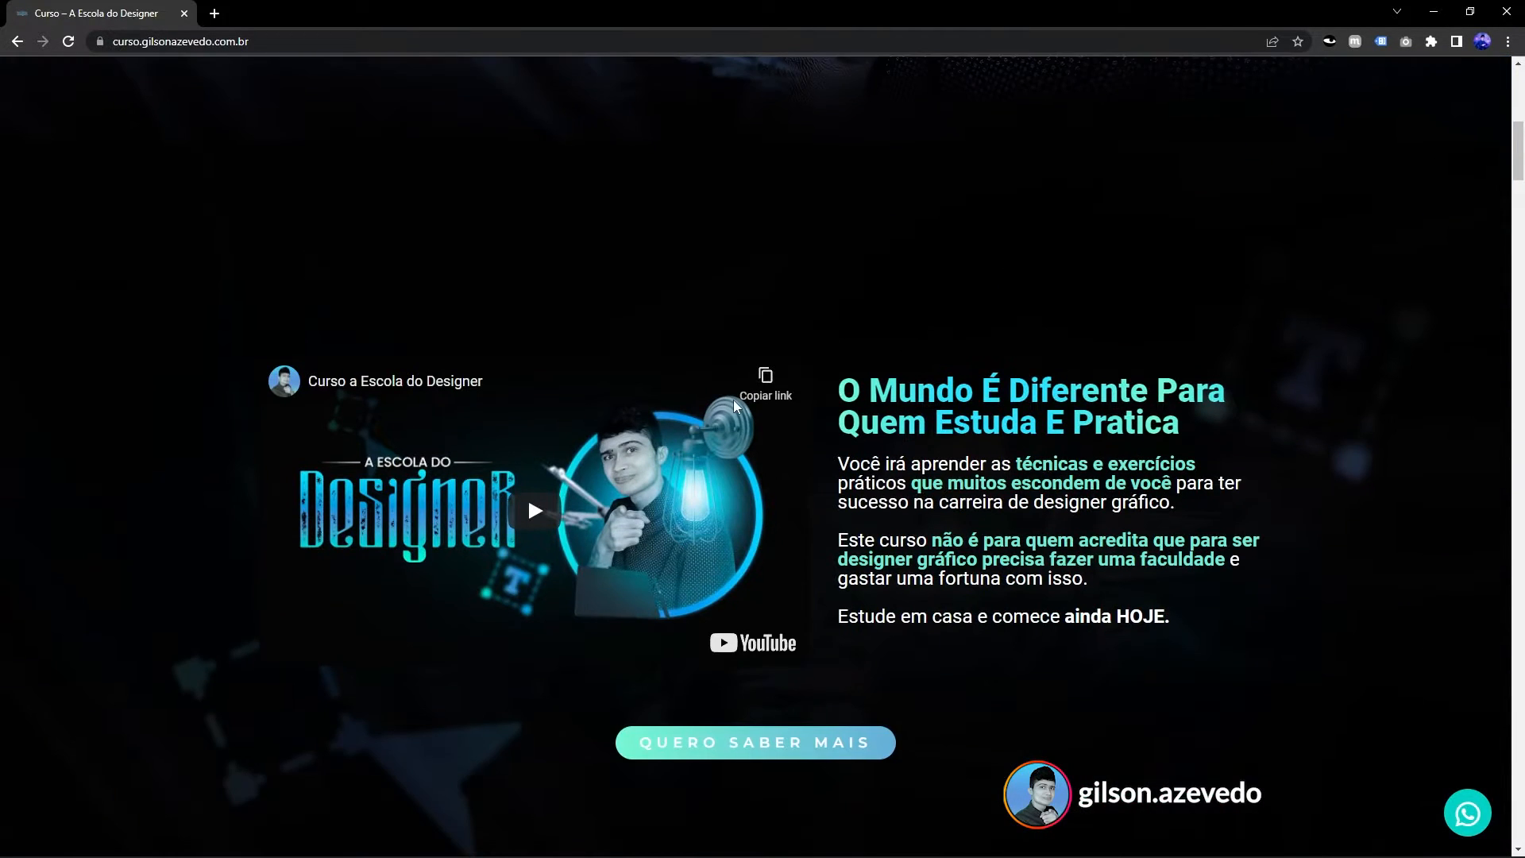
scroll(734, 407, down, 6)
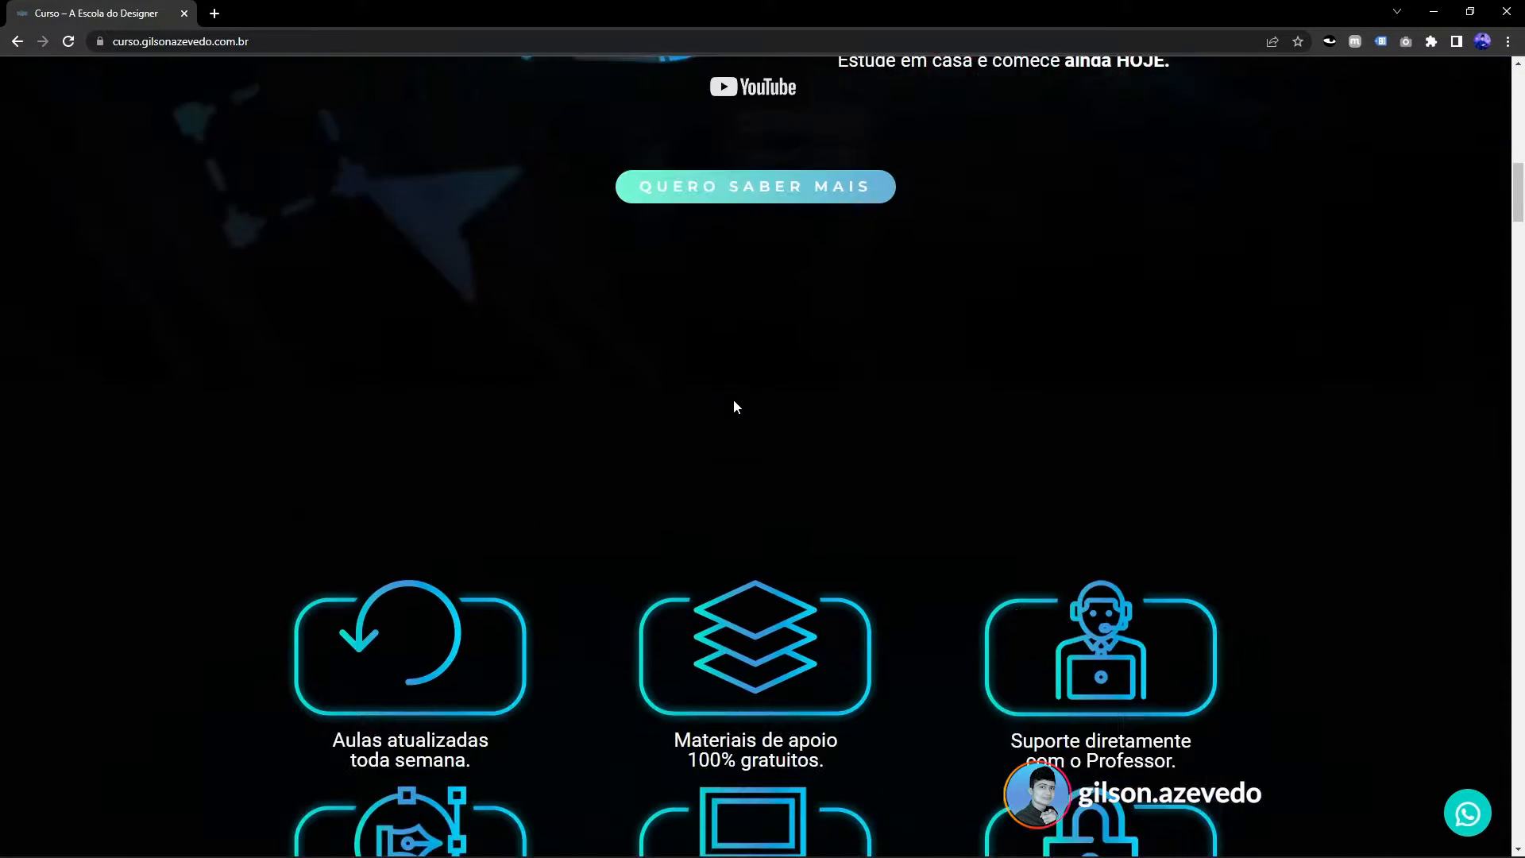
scroll(733, 401, down, 1)
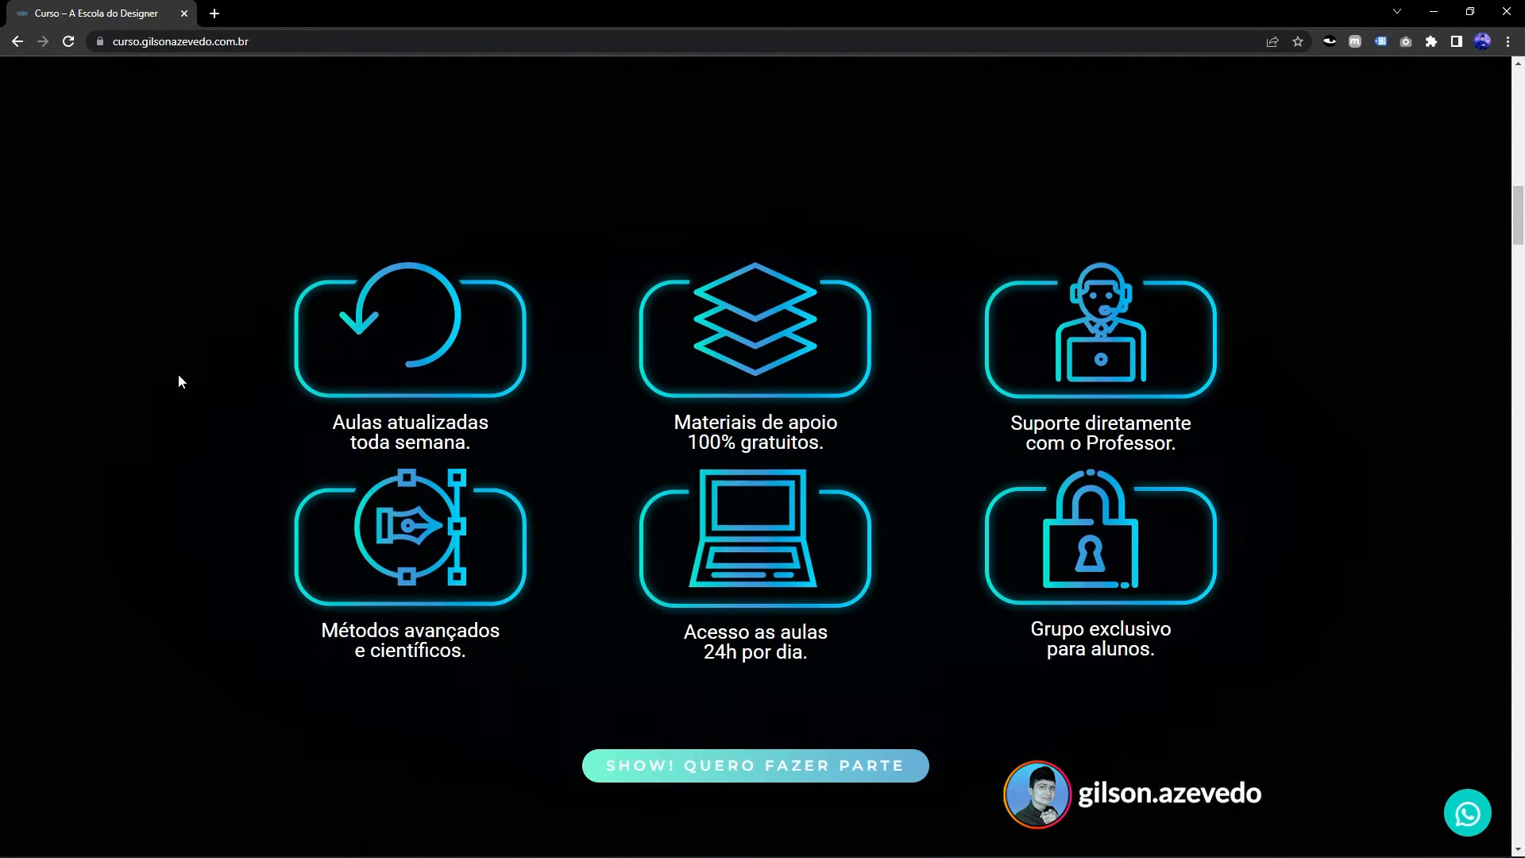
scroll(183, 381, down, 1)
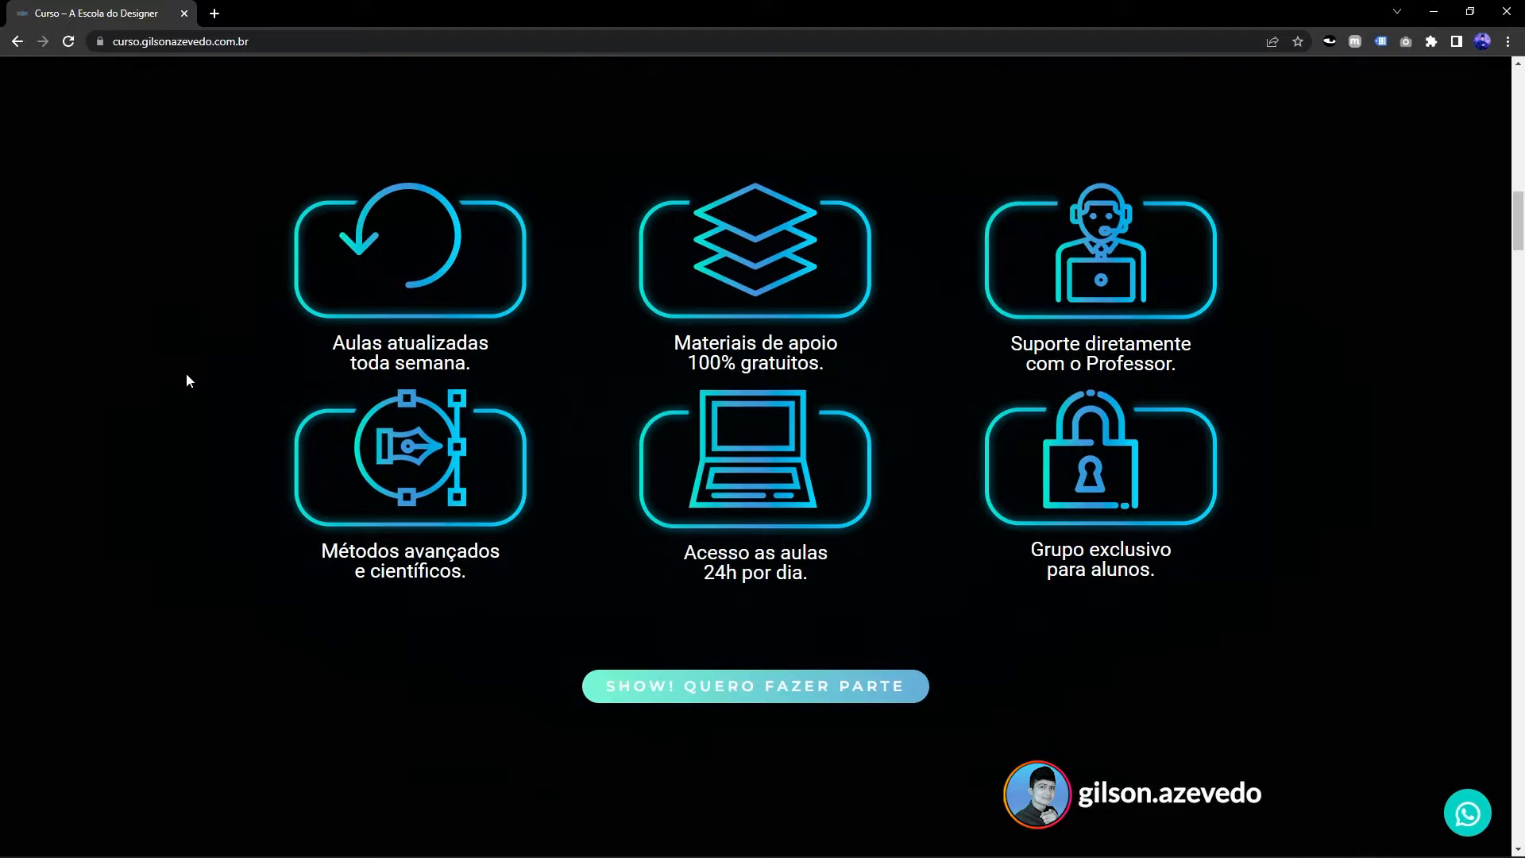
- Look through the course page past the techniques section down to the "Conteúdo do Curso" module lists
scroll(188, 381, down, 8)
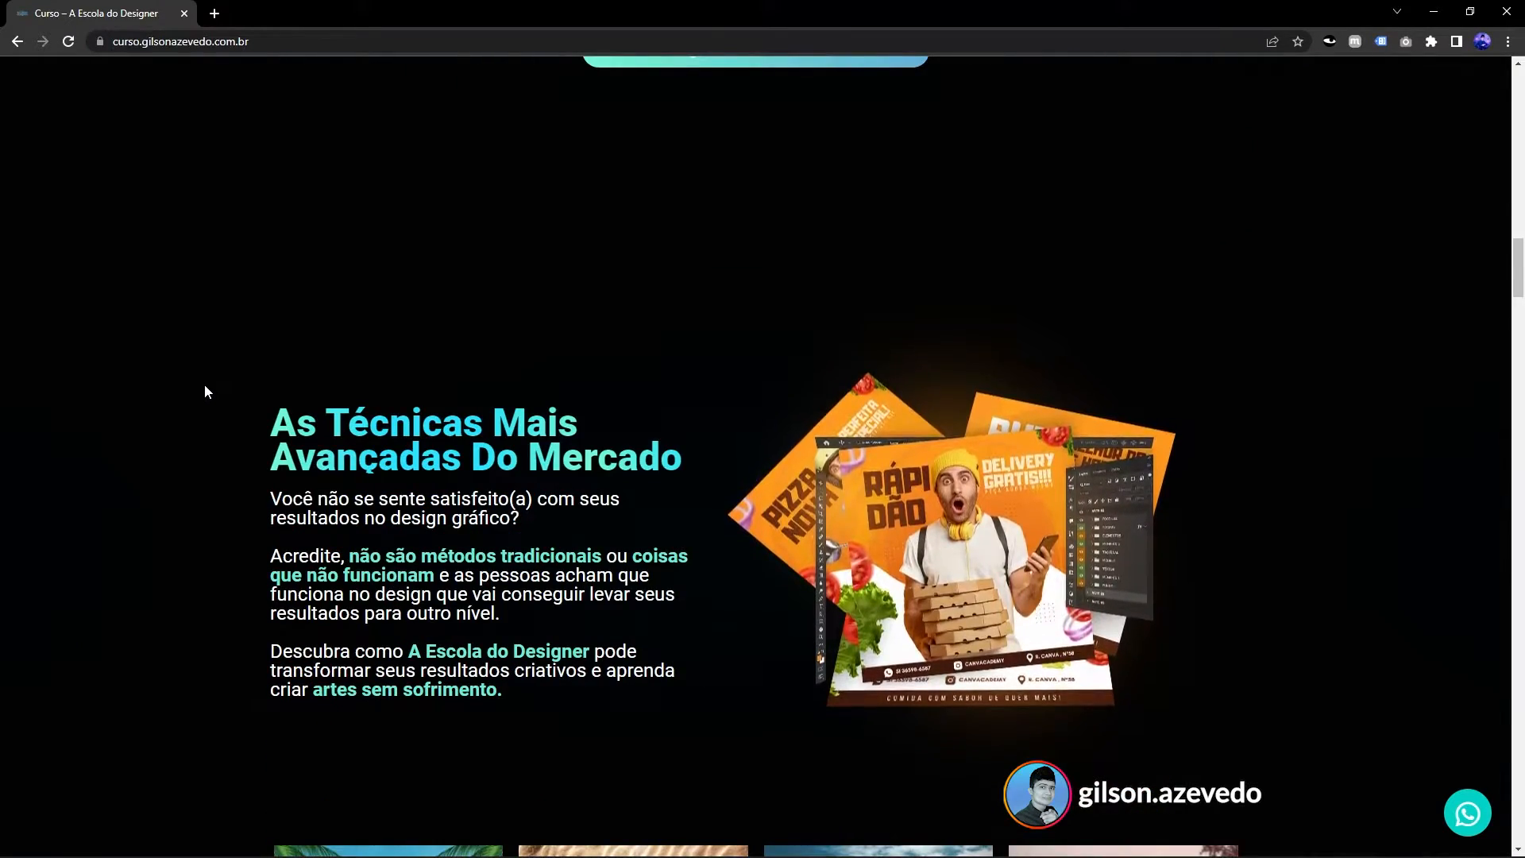
scroll(208, 390, down, 7)
scroll(221, 383, down, 14)
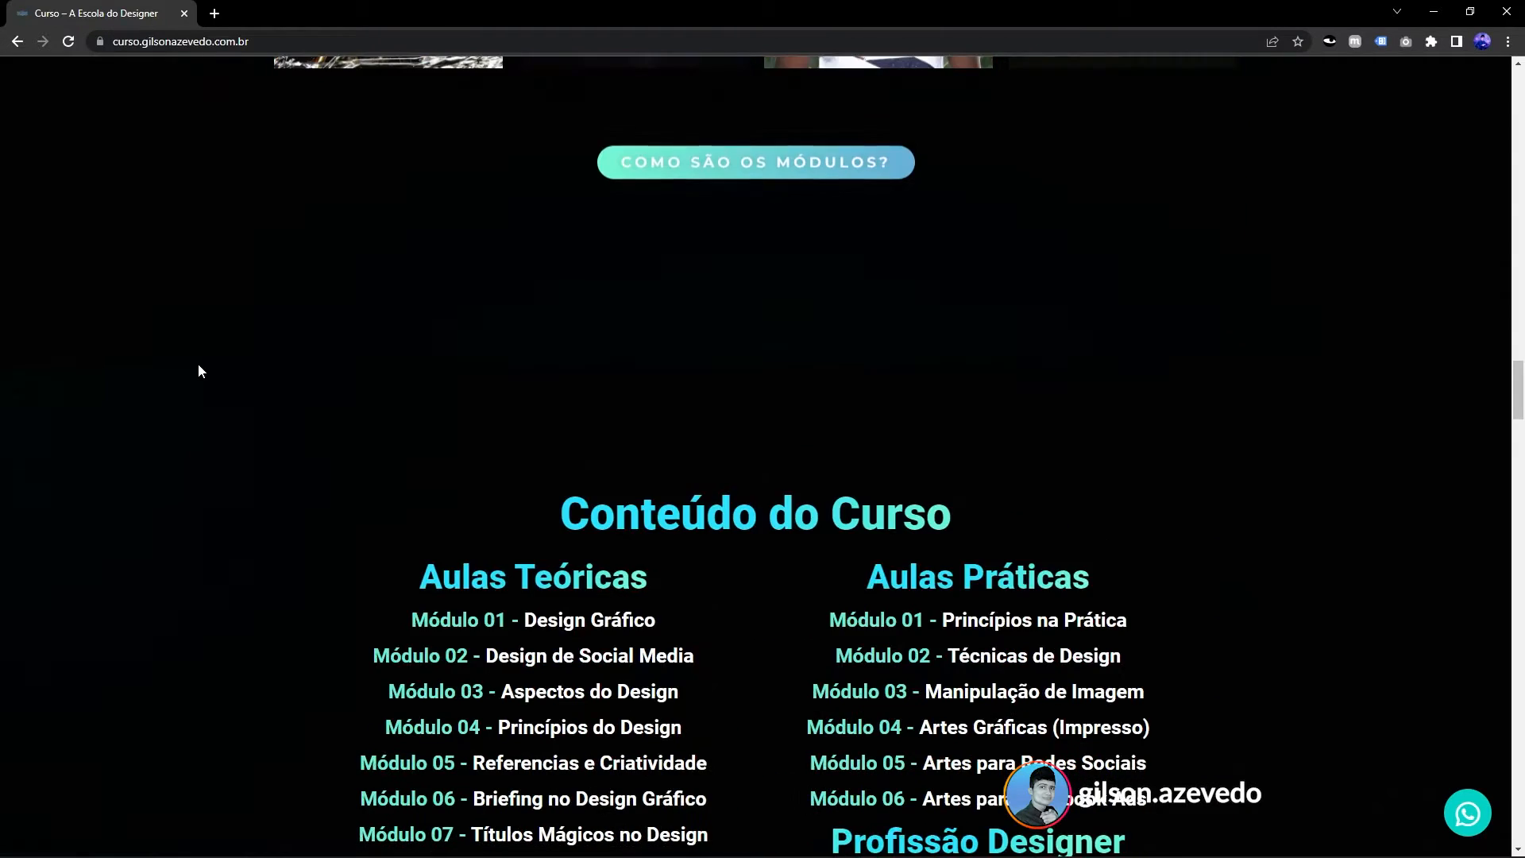
scroll(200, 370, down, 4)
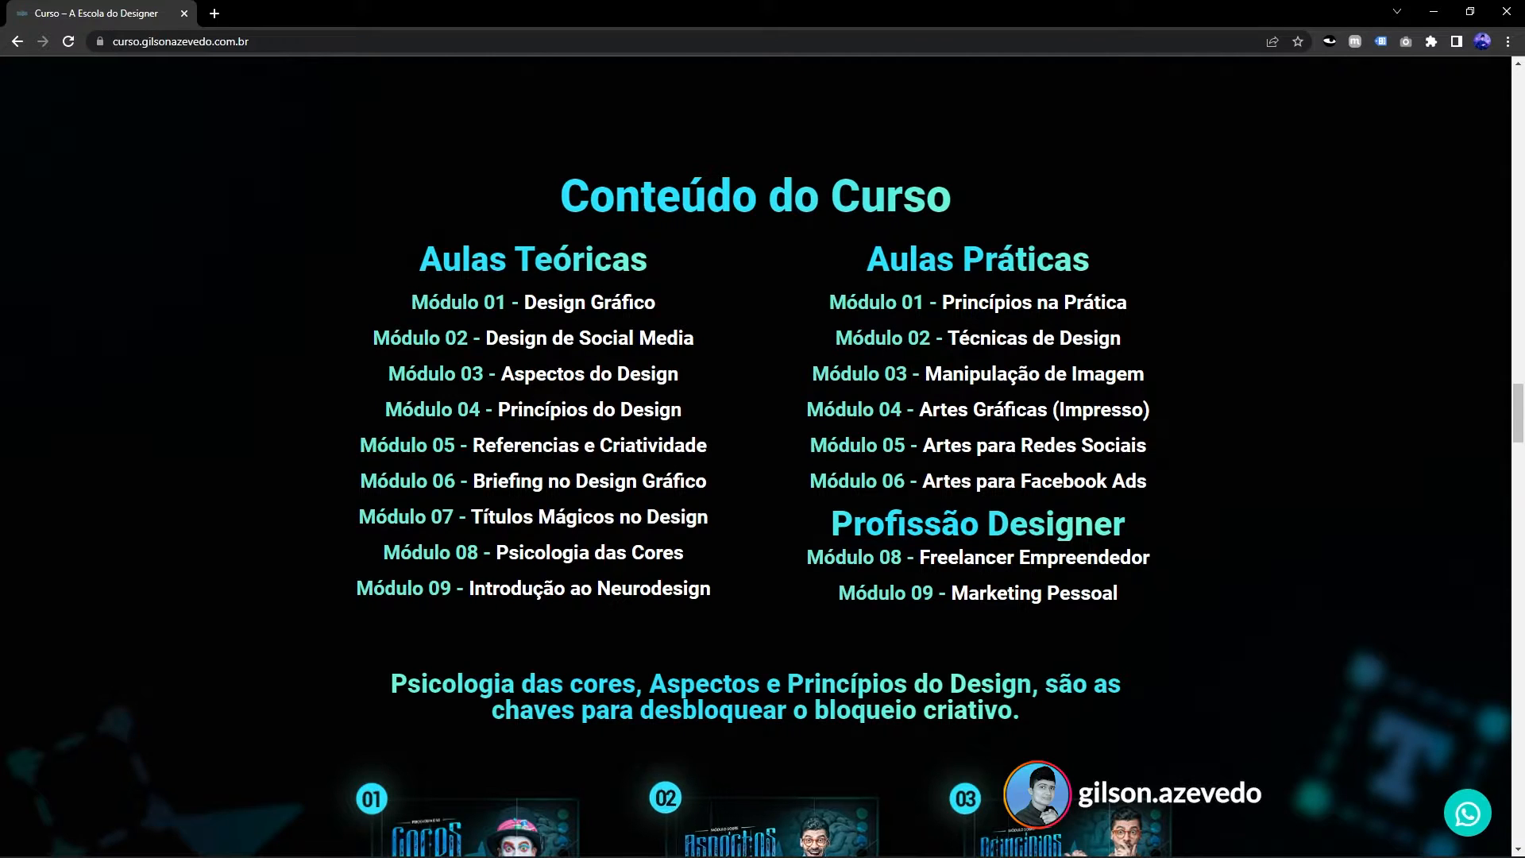
- Switch to Photoshop and start a new guide layout from the Default preset, with 3 columns and a column gutter of 0
click(804, 848)
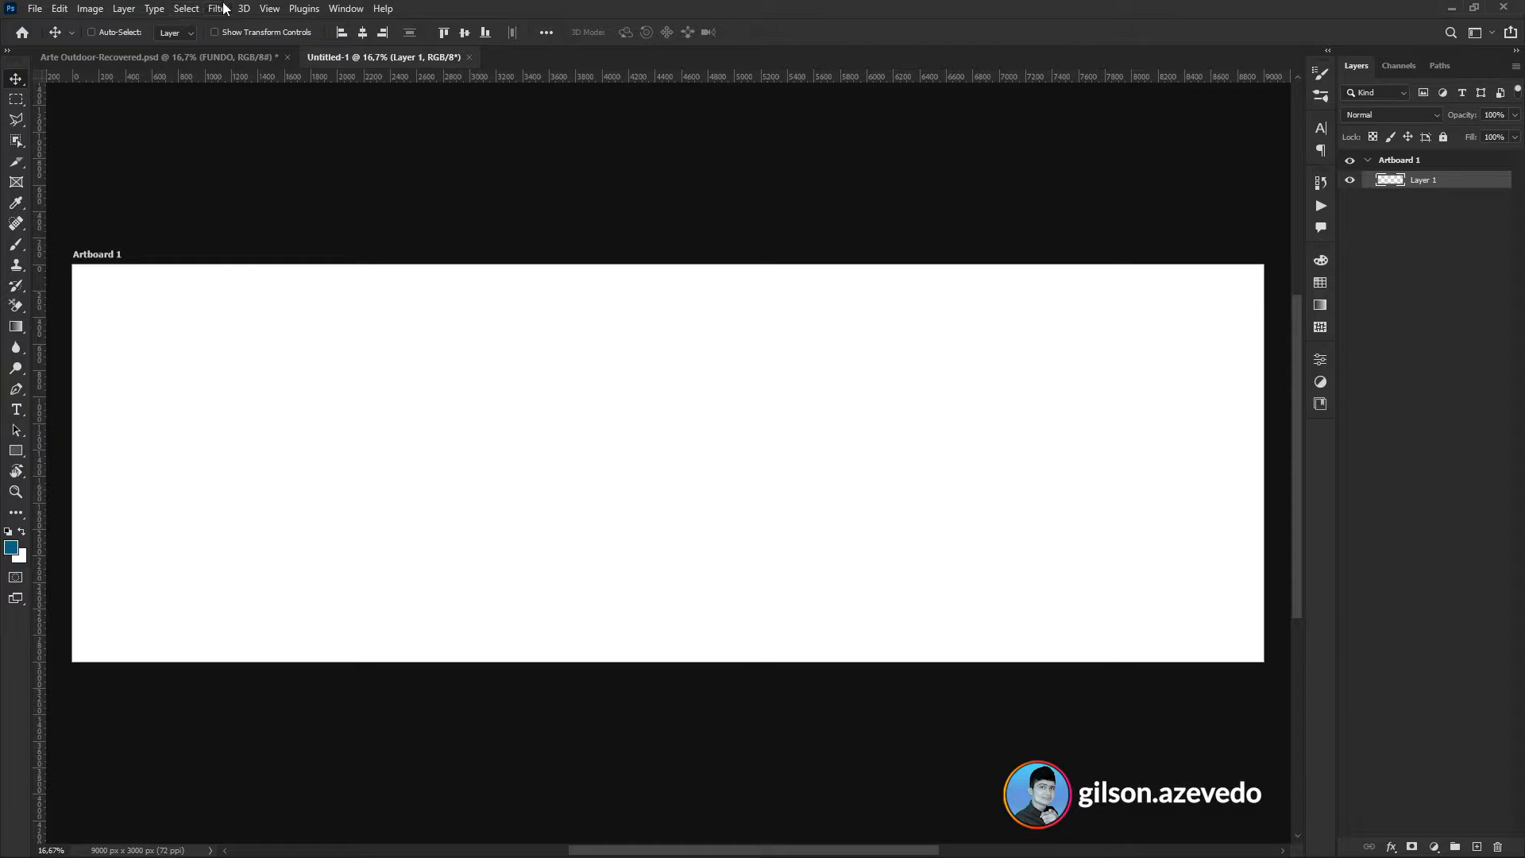
click(272, 9)
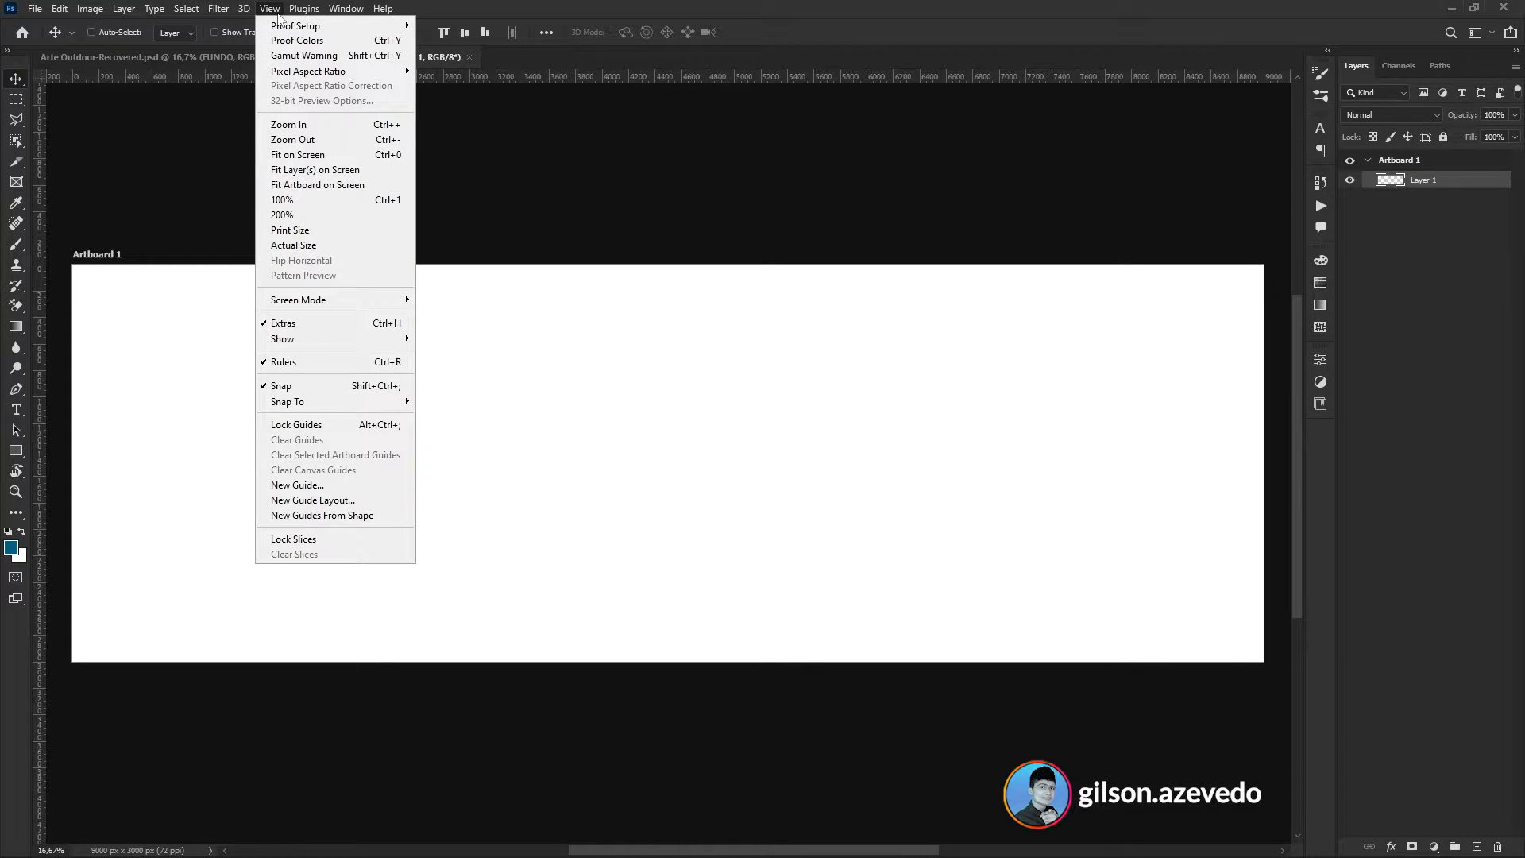
click(333, 501)
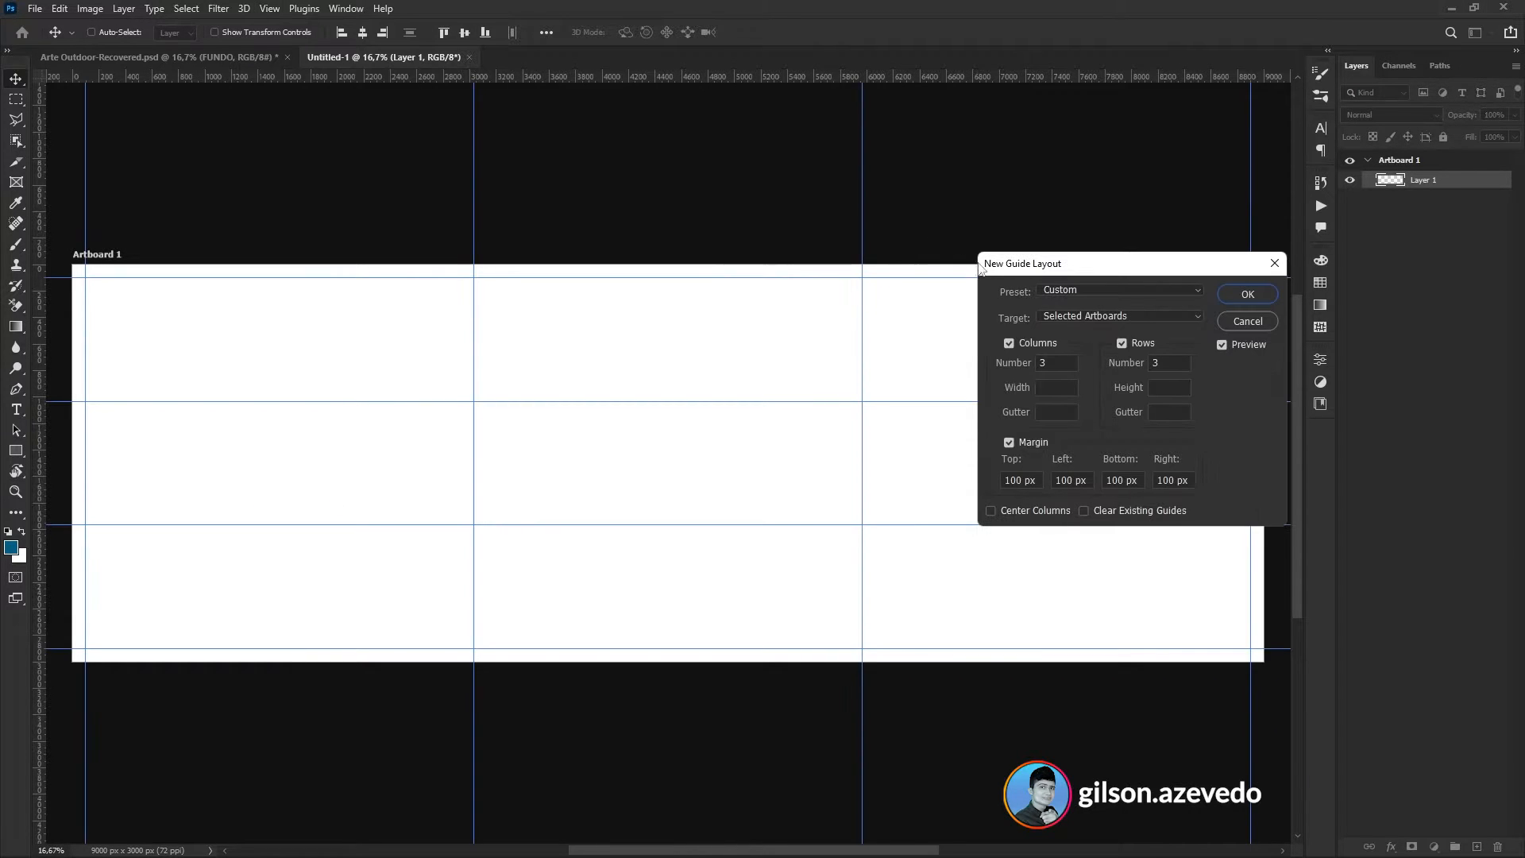
click(1072, 291)
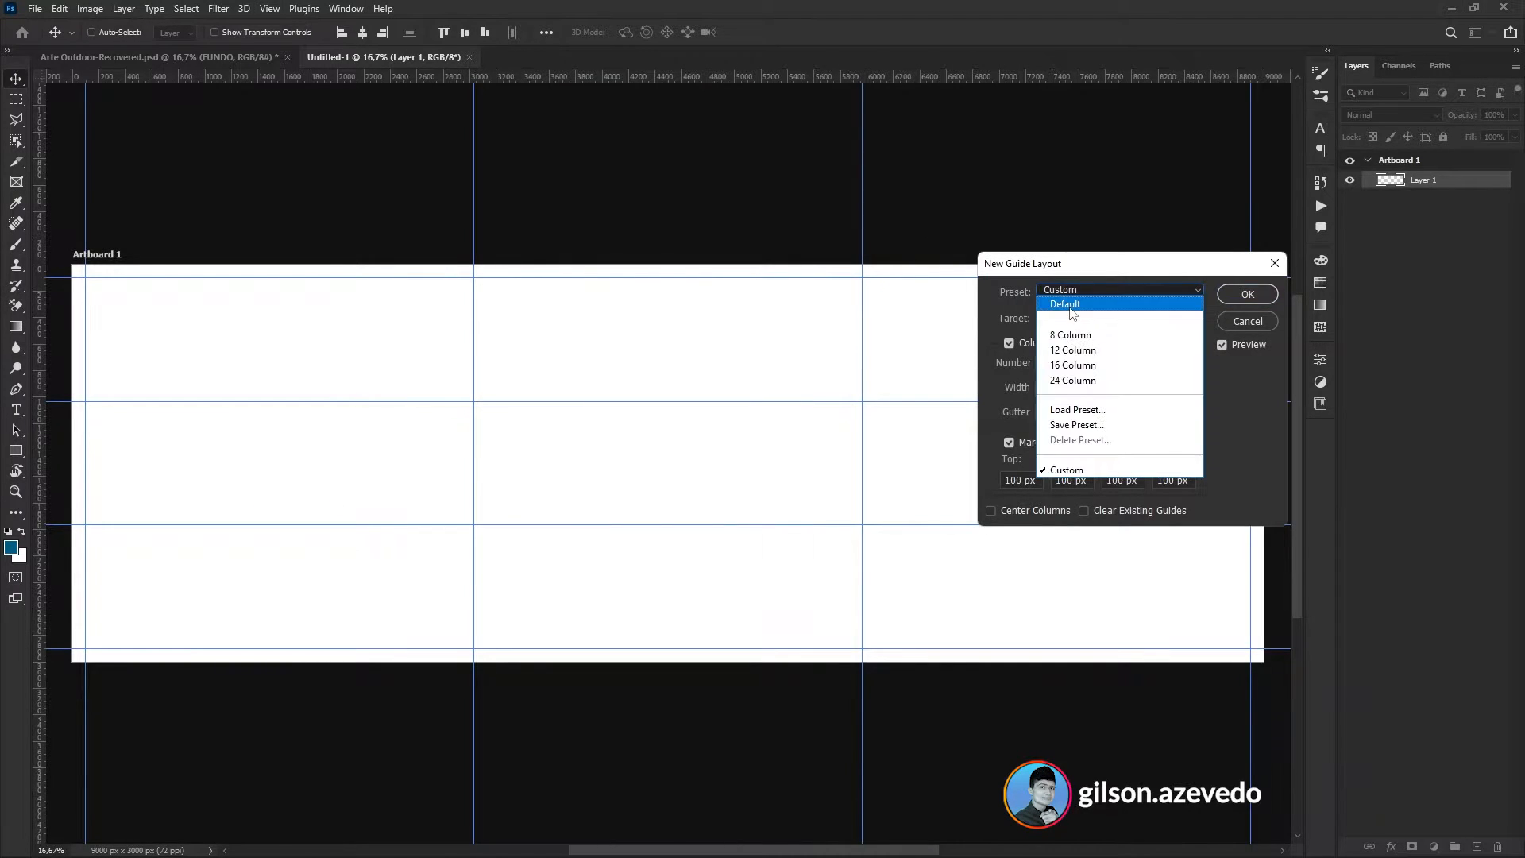
click(1069, 306)
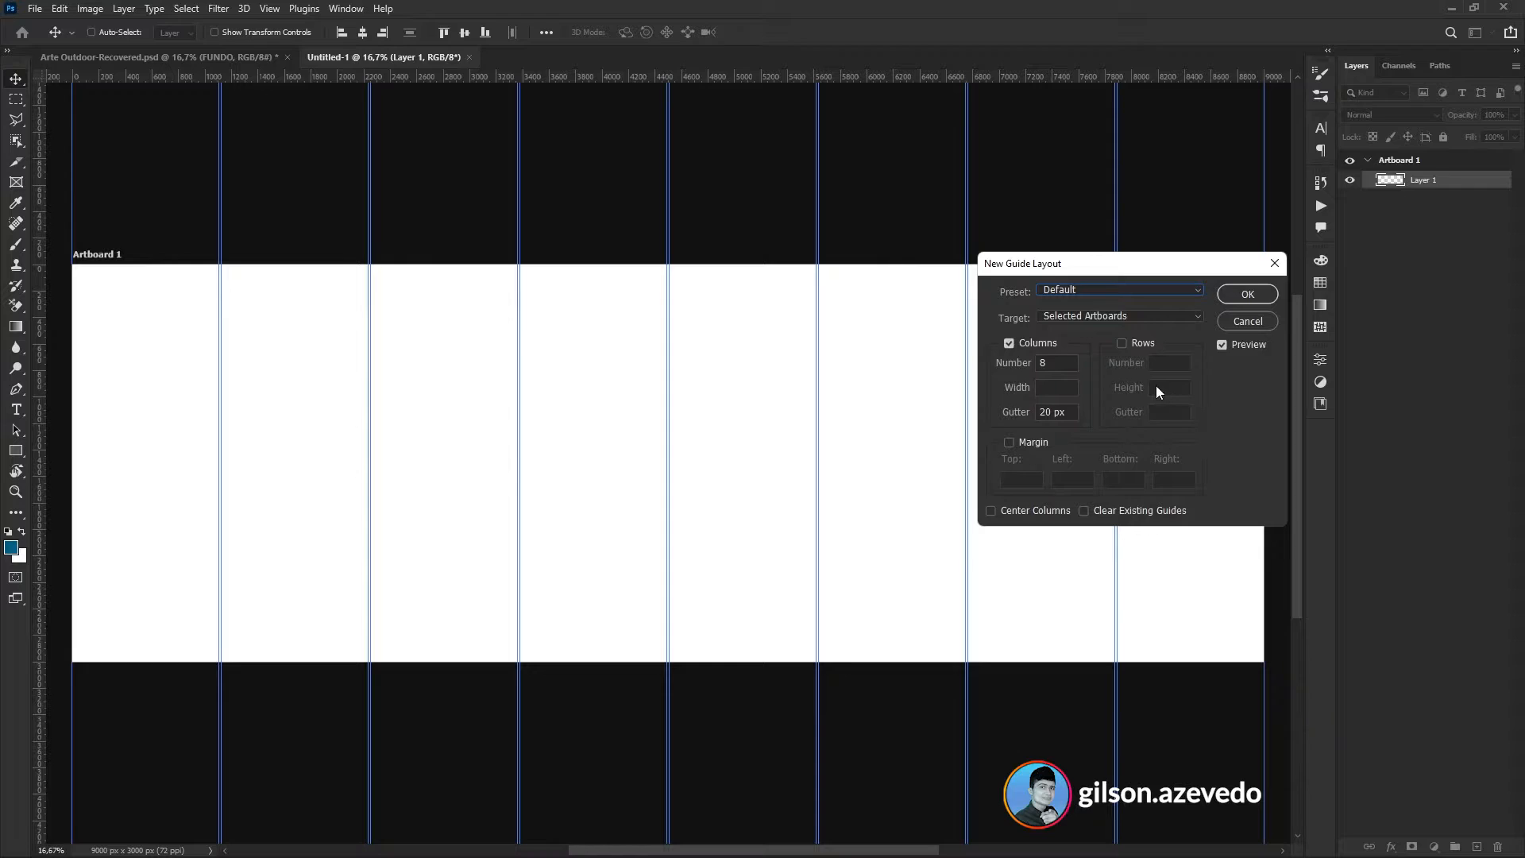
double_click(1043, 362)
text(3)
click(1011, 413)
text(0)
- Enable rows in the guide layout, with 3 rows and a row gutter of 0
click(1121, 343)
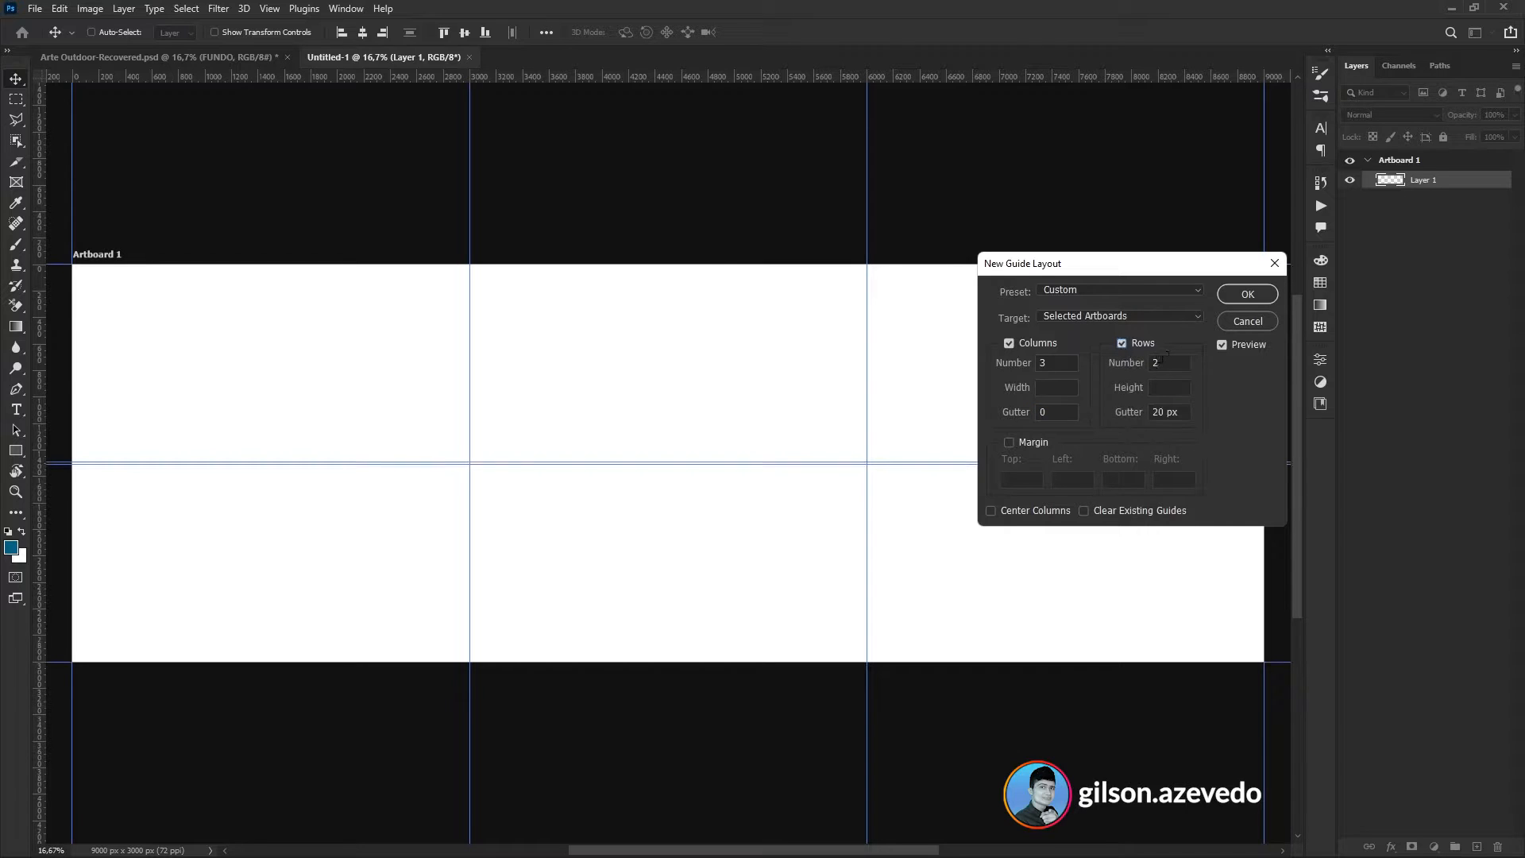
text(3)
double_click(1169, 411)
text(0)
drag(1144, 270, 1275, 270)
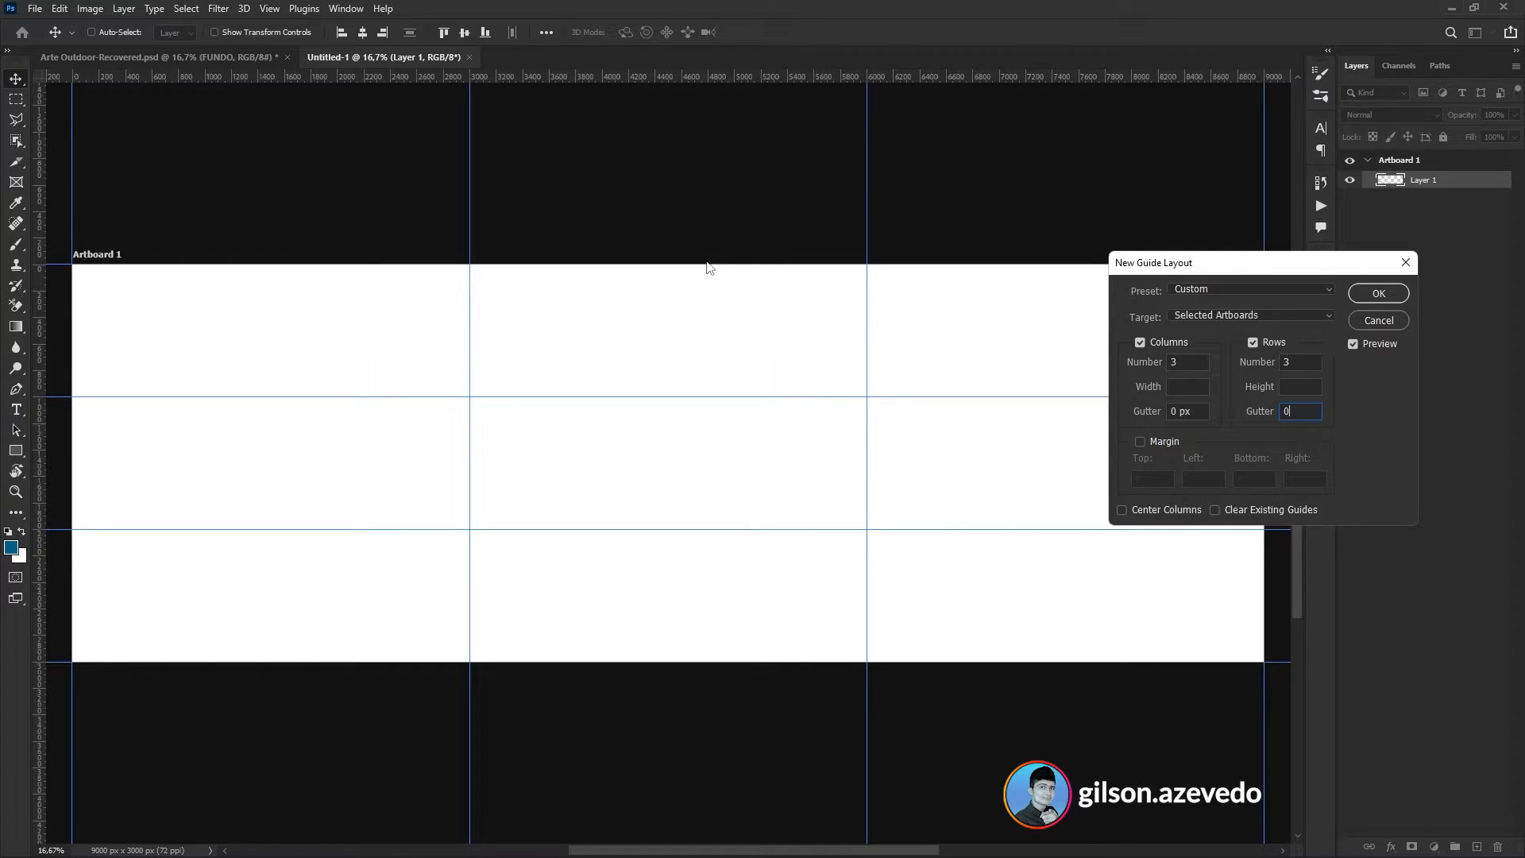
- Enable margins in the guide layout and set all four sides to 100 px
click(1142, 441)
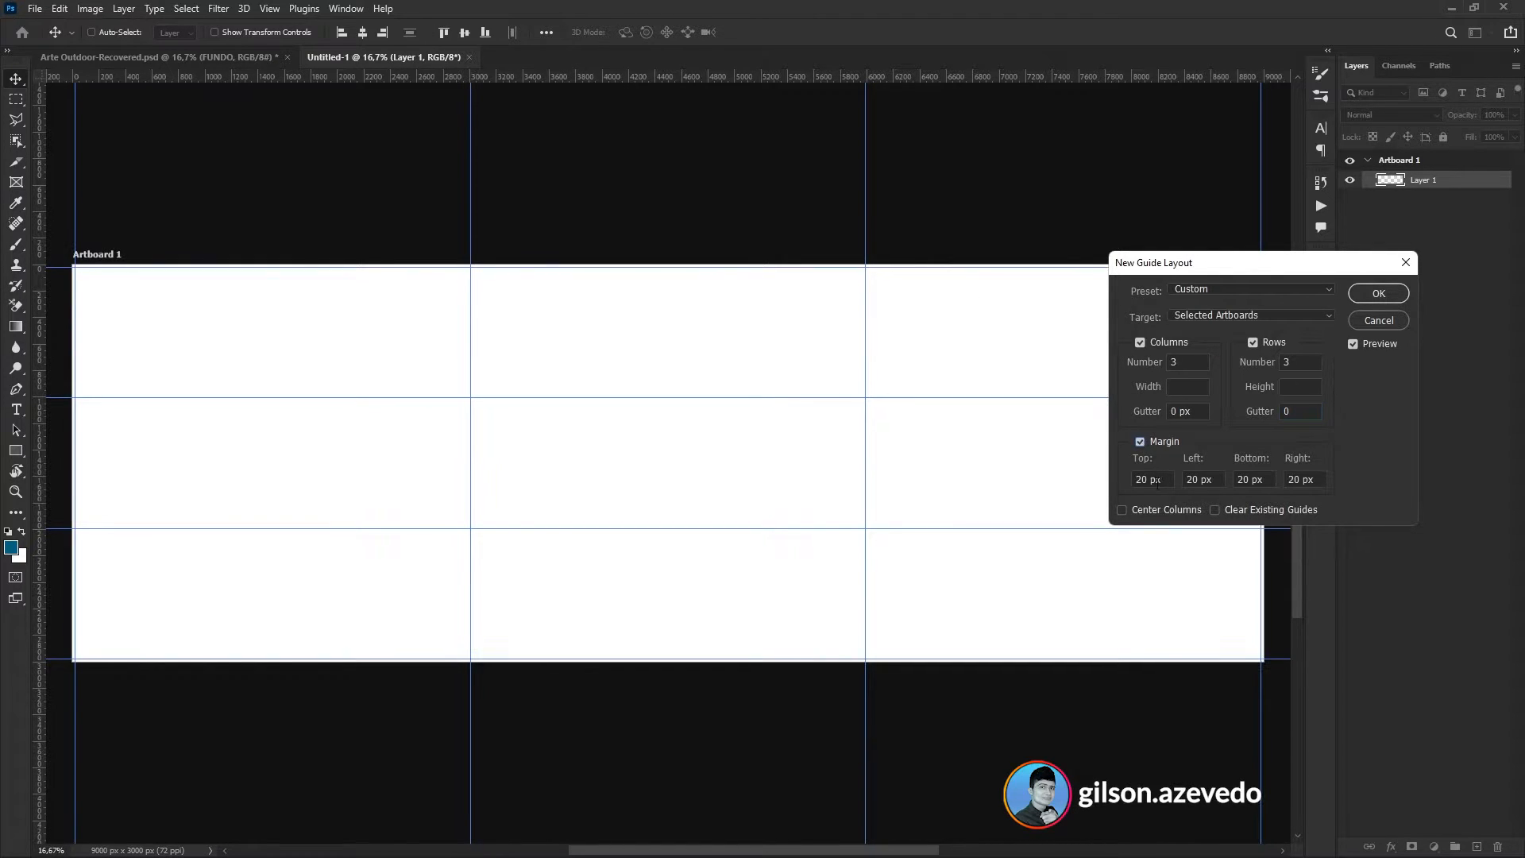
click(1152, 479)
text(100)
key(Tab)
text(100)
key(Tab)
text(100)
key(Tab)
text(100)
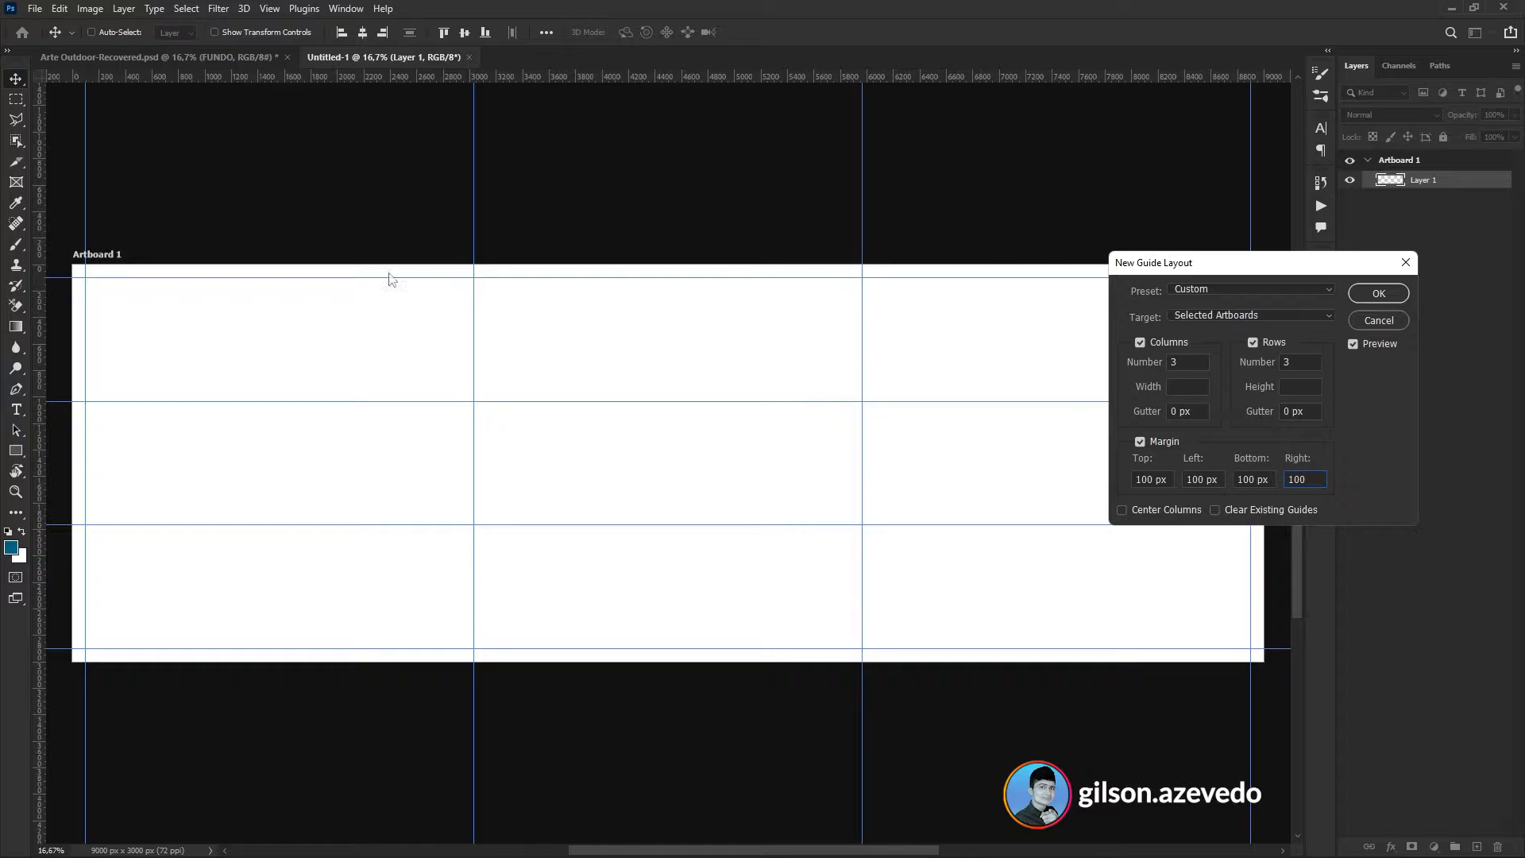
- Create the guide layout on the artboard and lock the guides
key(shift+Tab)
key(shift+Tab)
key(shift+Tab)
click(1202, 478)
key(Tab)
click(1377, 302)
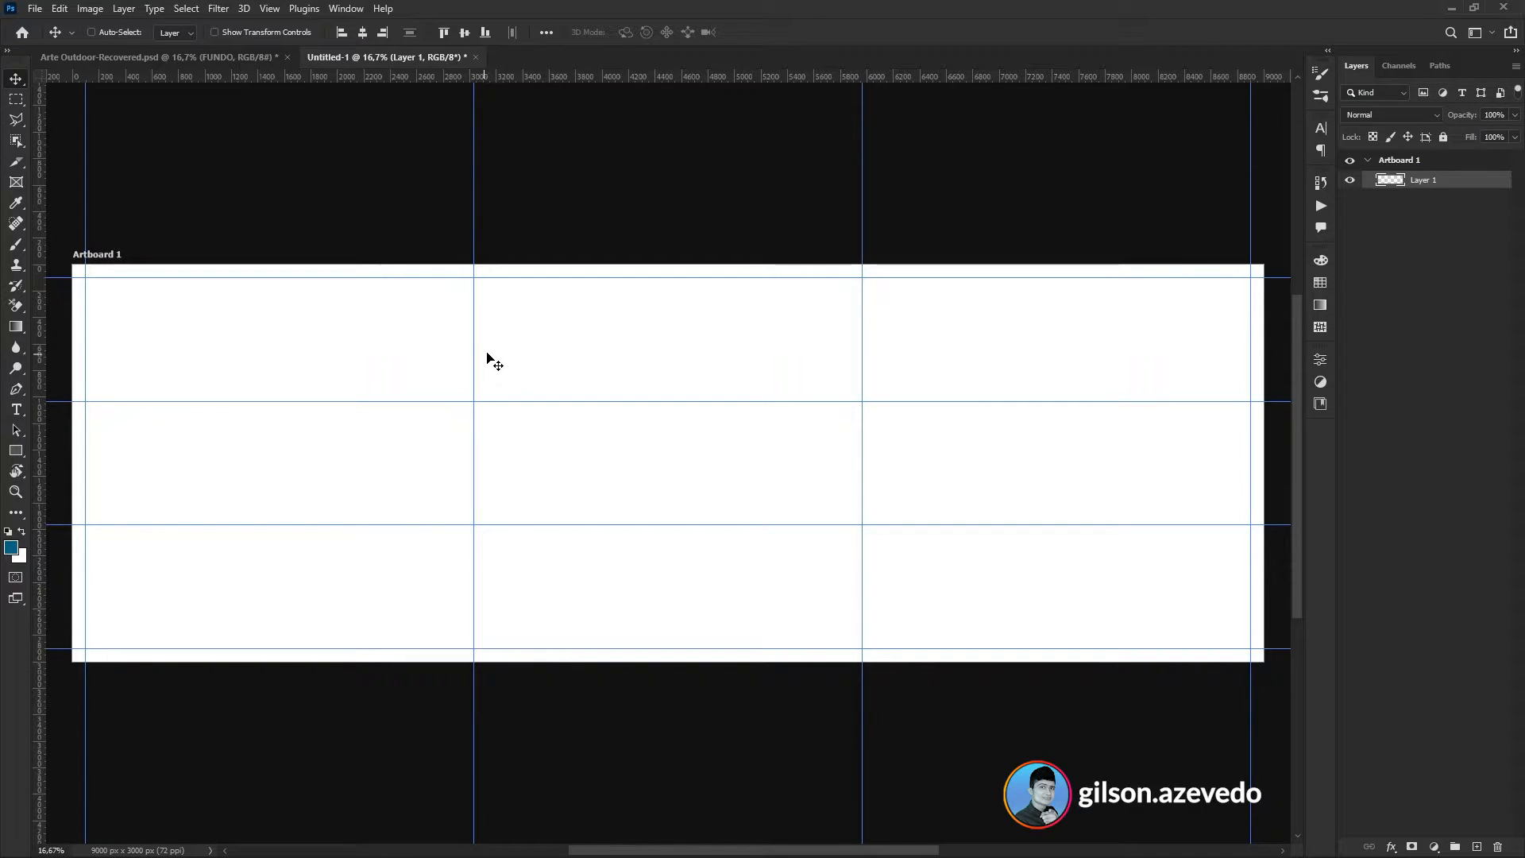
click(270, 10)
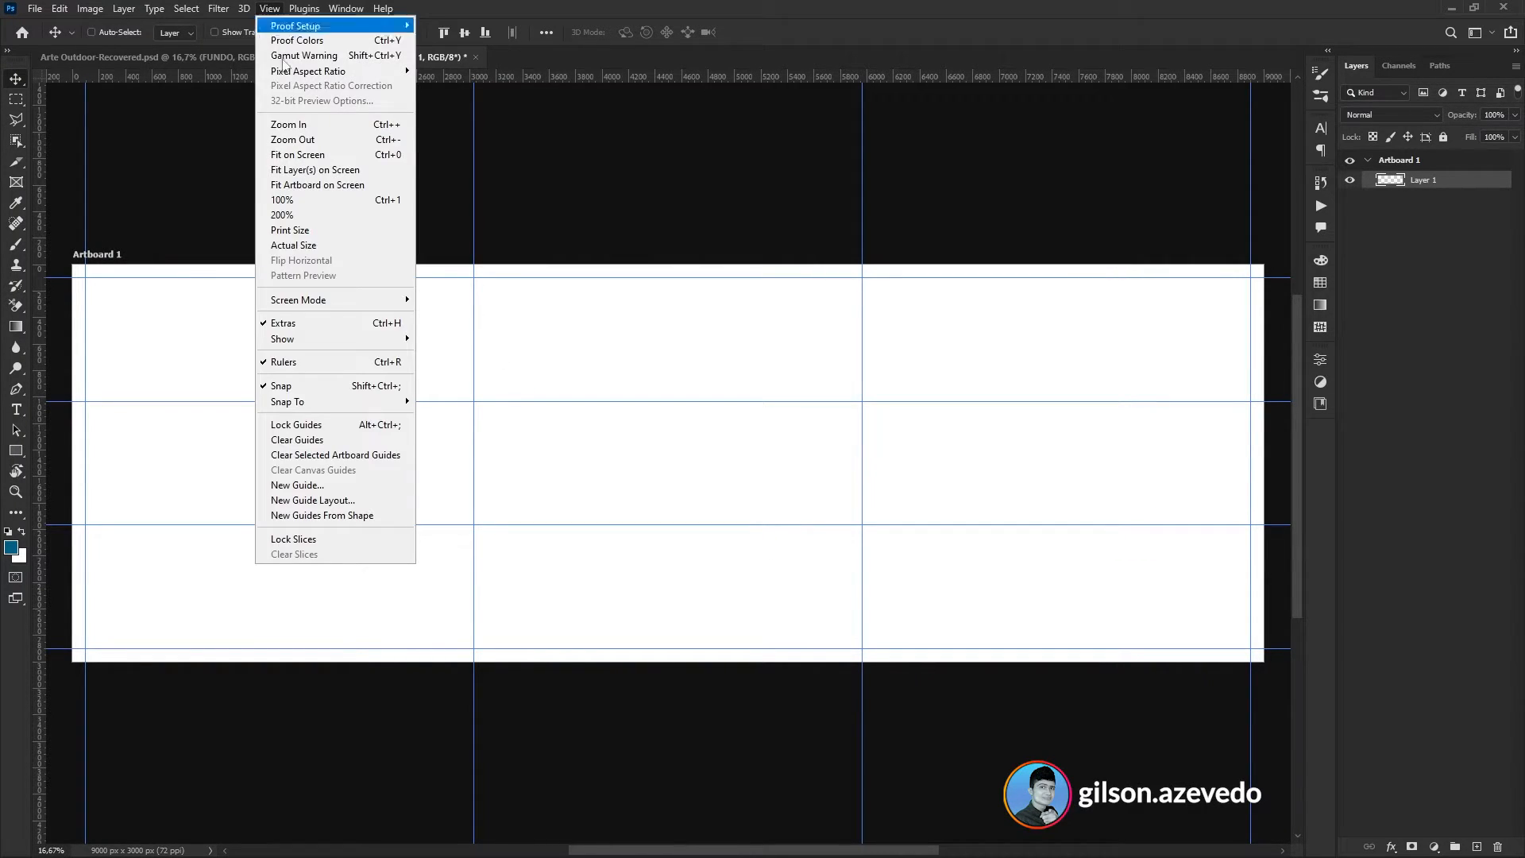
click(371, 425)
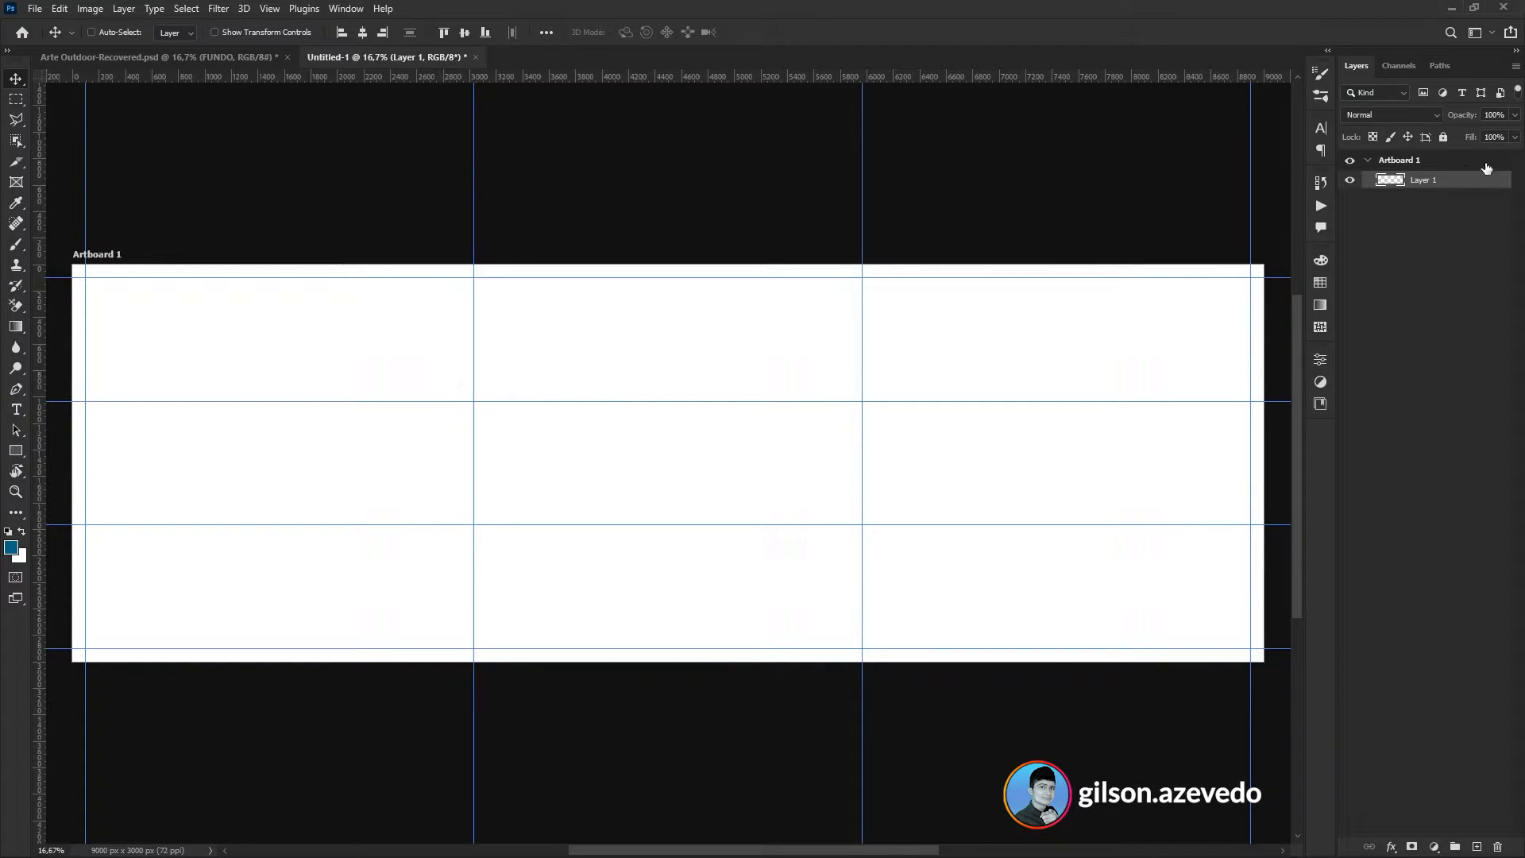
- Select Artboard 1 and, with the rulers shown, add a vertical guide through its horizontal center
click(1441, 165)
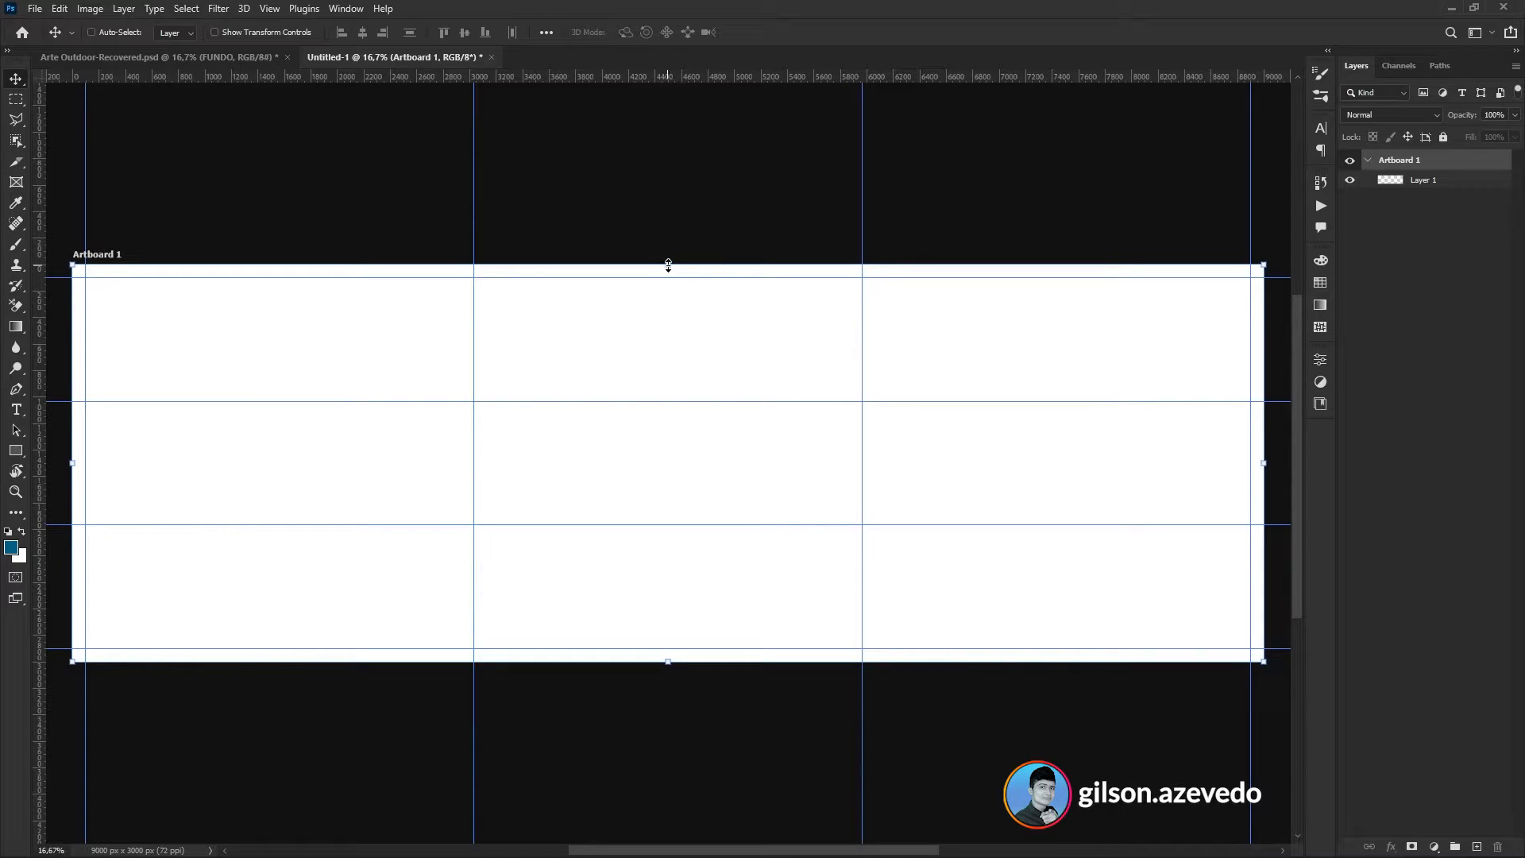
click(16, 182)
click(16, 306)
click(16, 347)
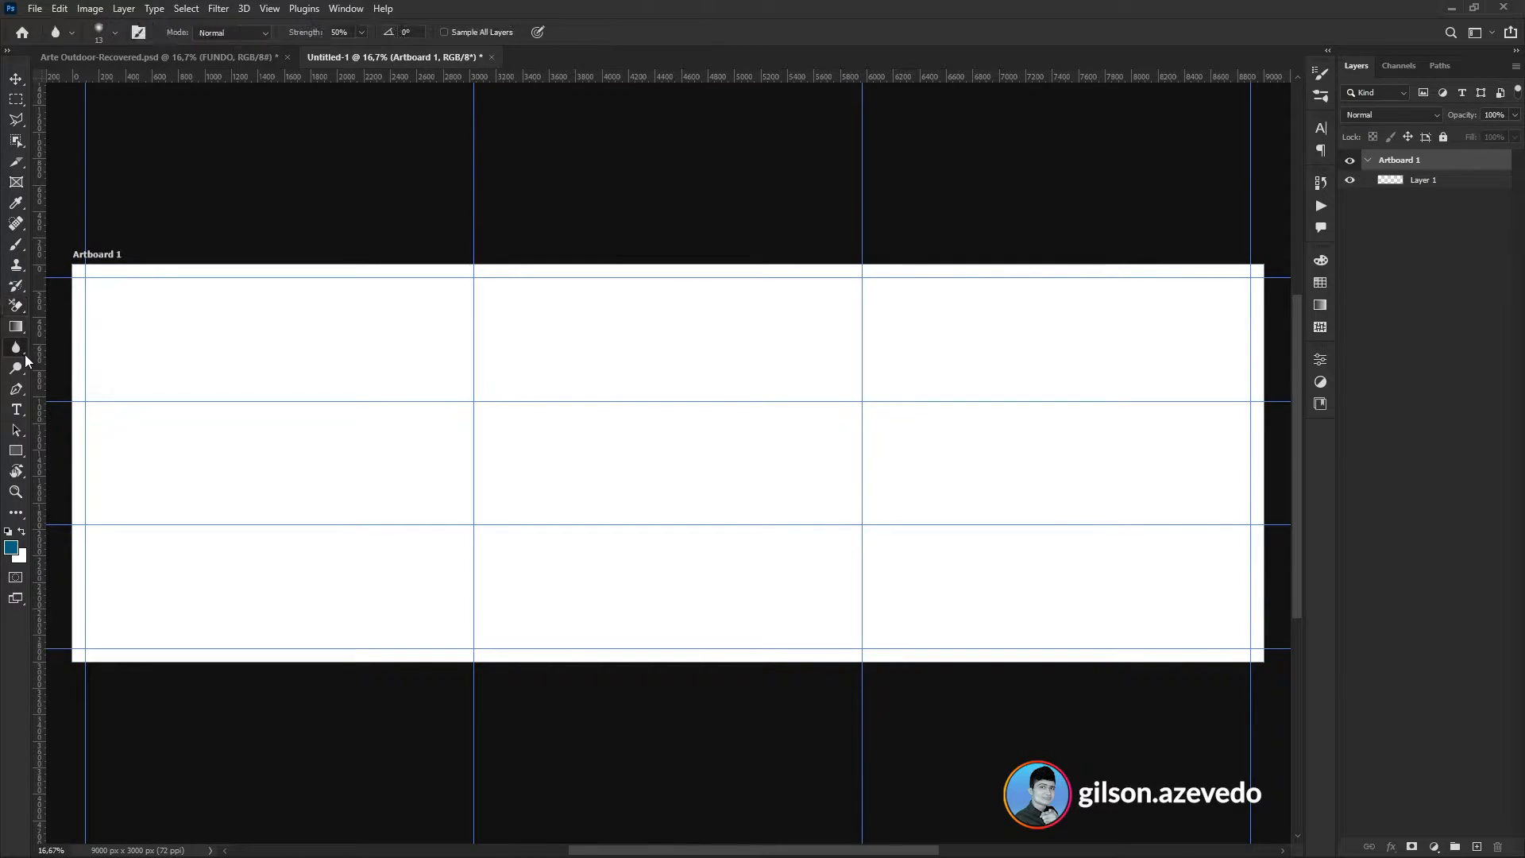
click(16, 80)
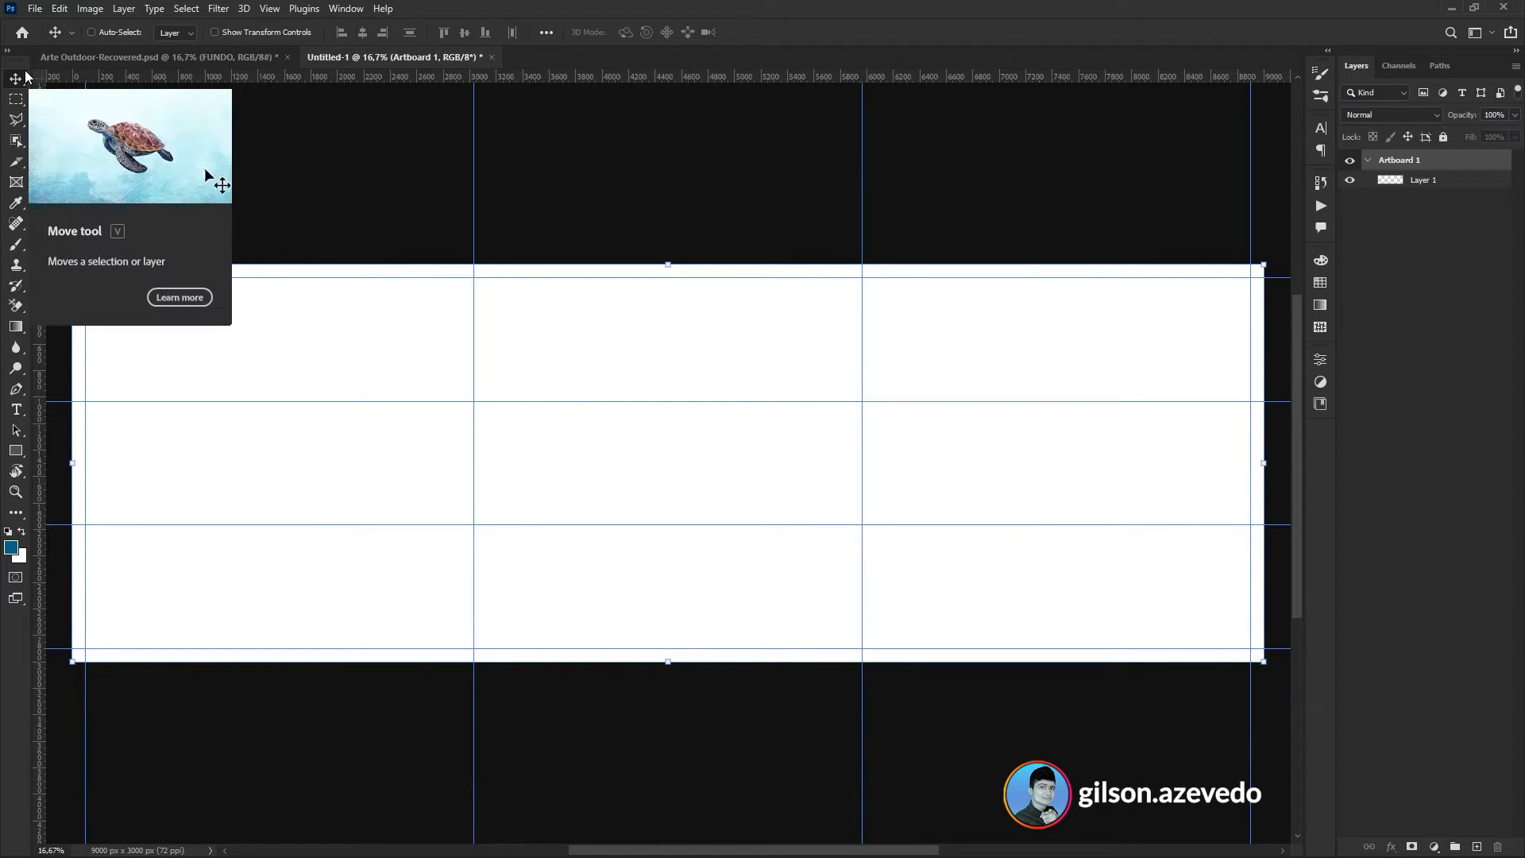
key(ctrl+r)
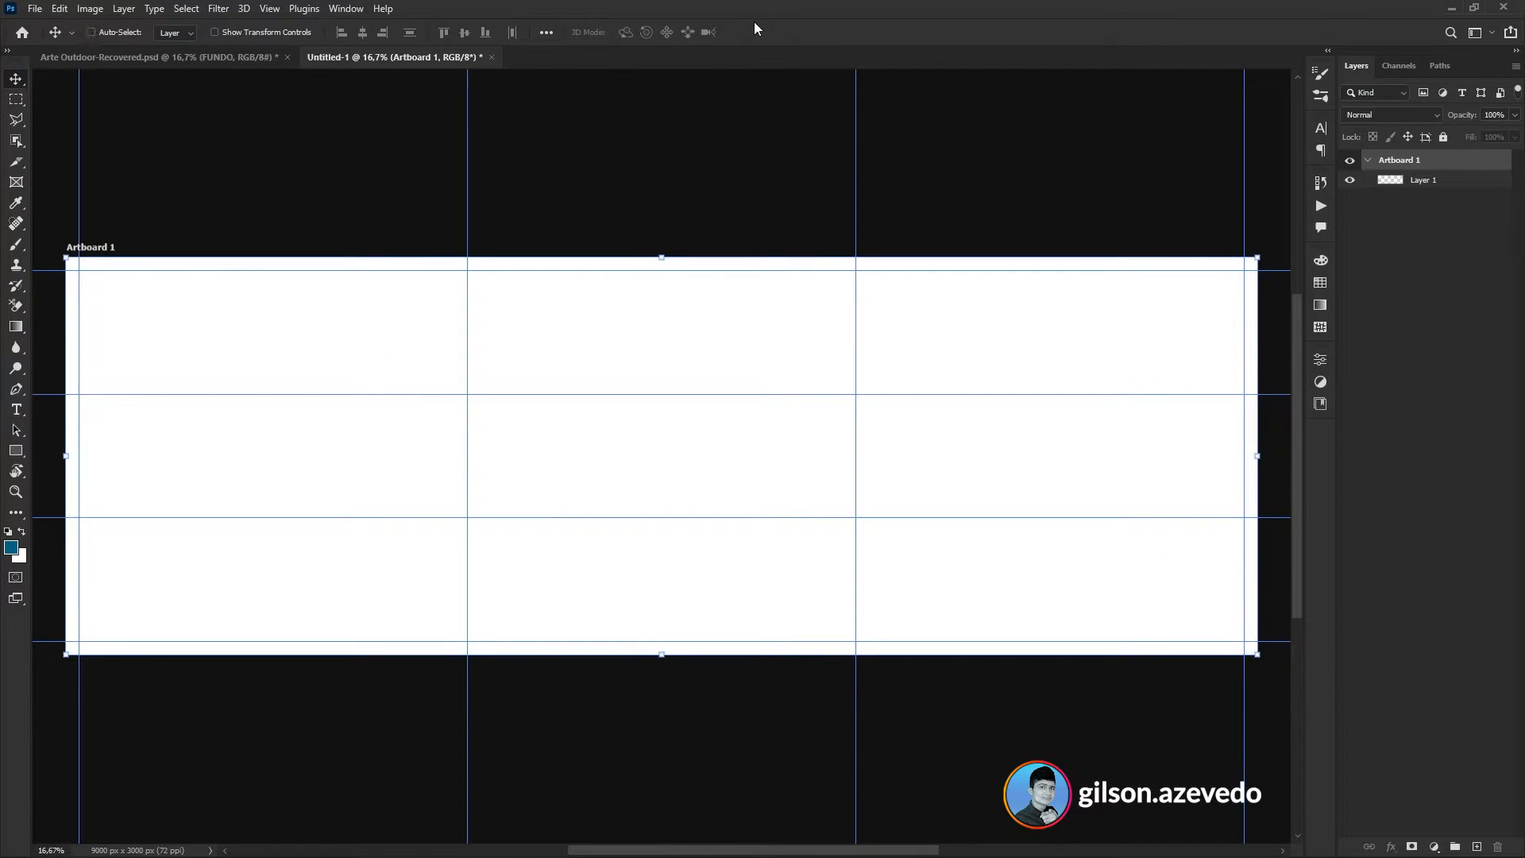
key(ctrl+r)
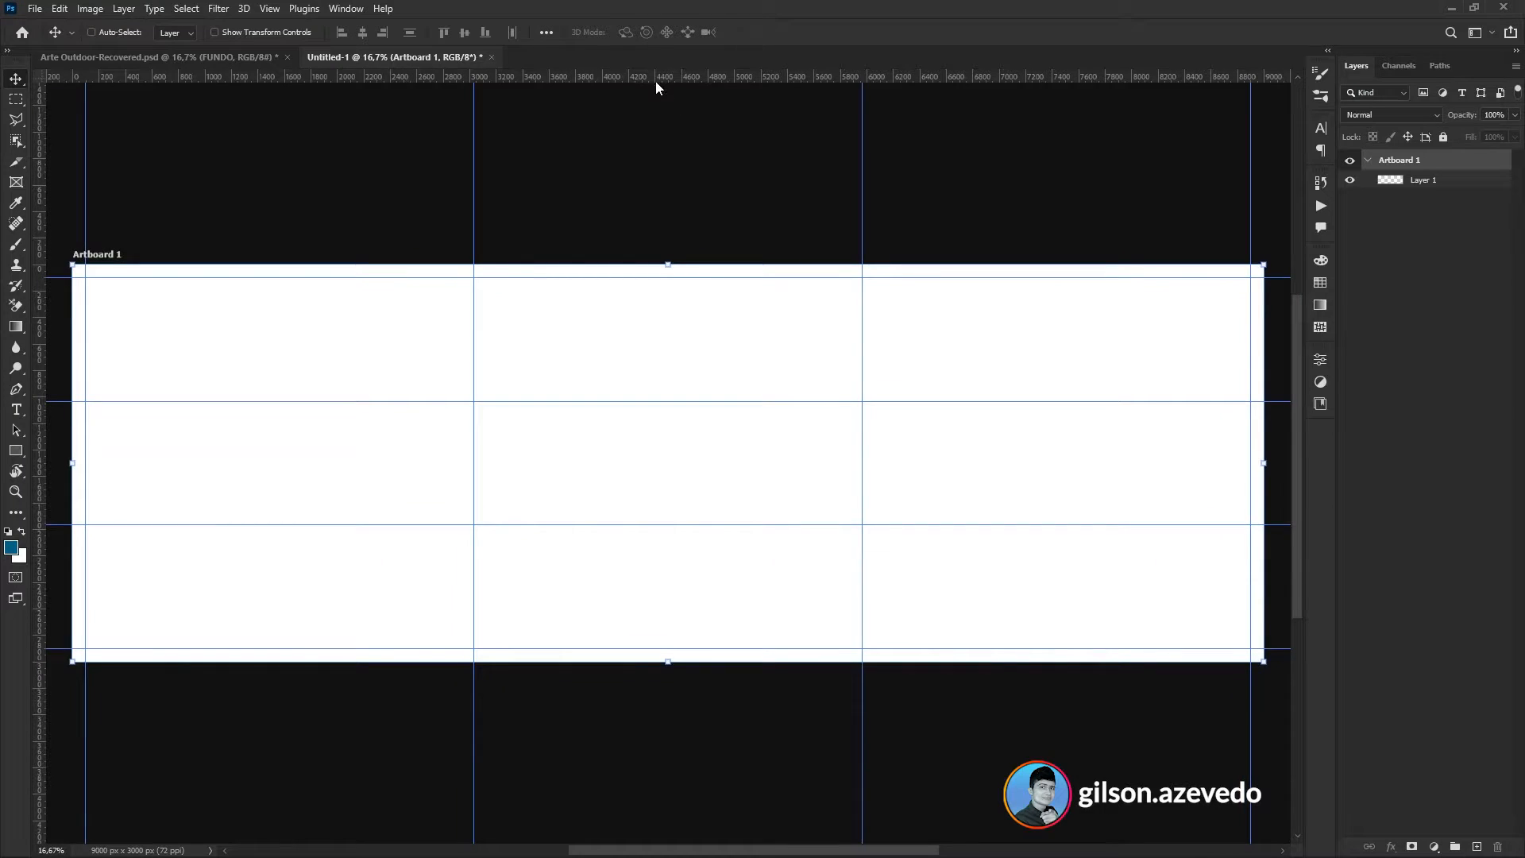
drag(35, 367, 667, 354)
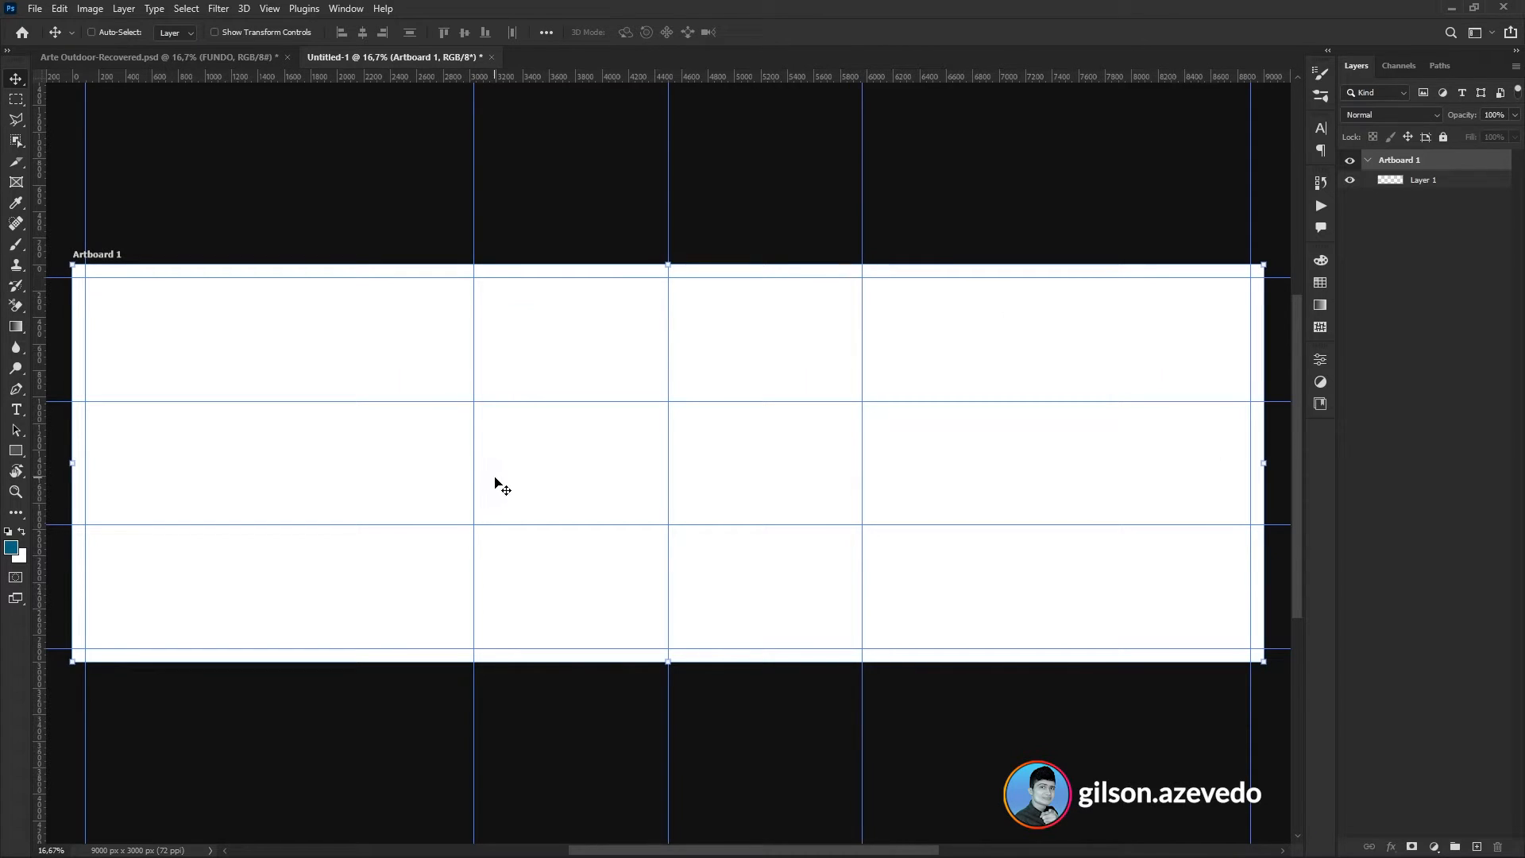
- Select Layer 1, and look up the hex color of Color Fill 1 in the FUNDO group of Arte Outdoor-Recovered.psd
click(1436, 186)
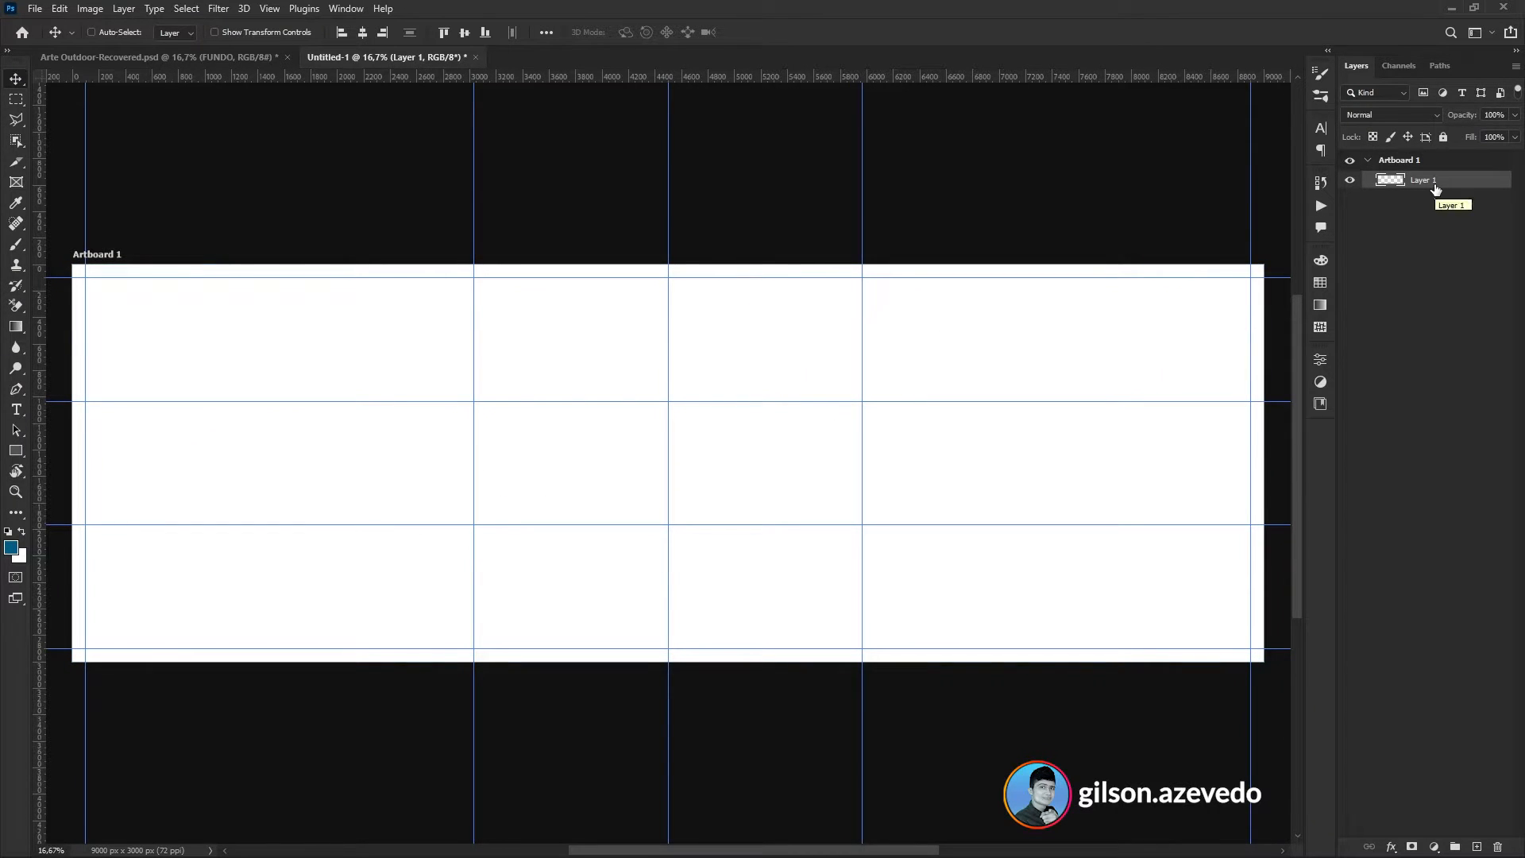
click(137, 58)
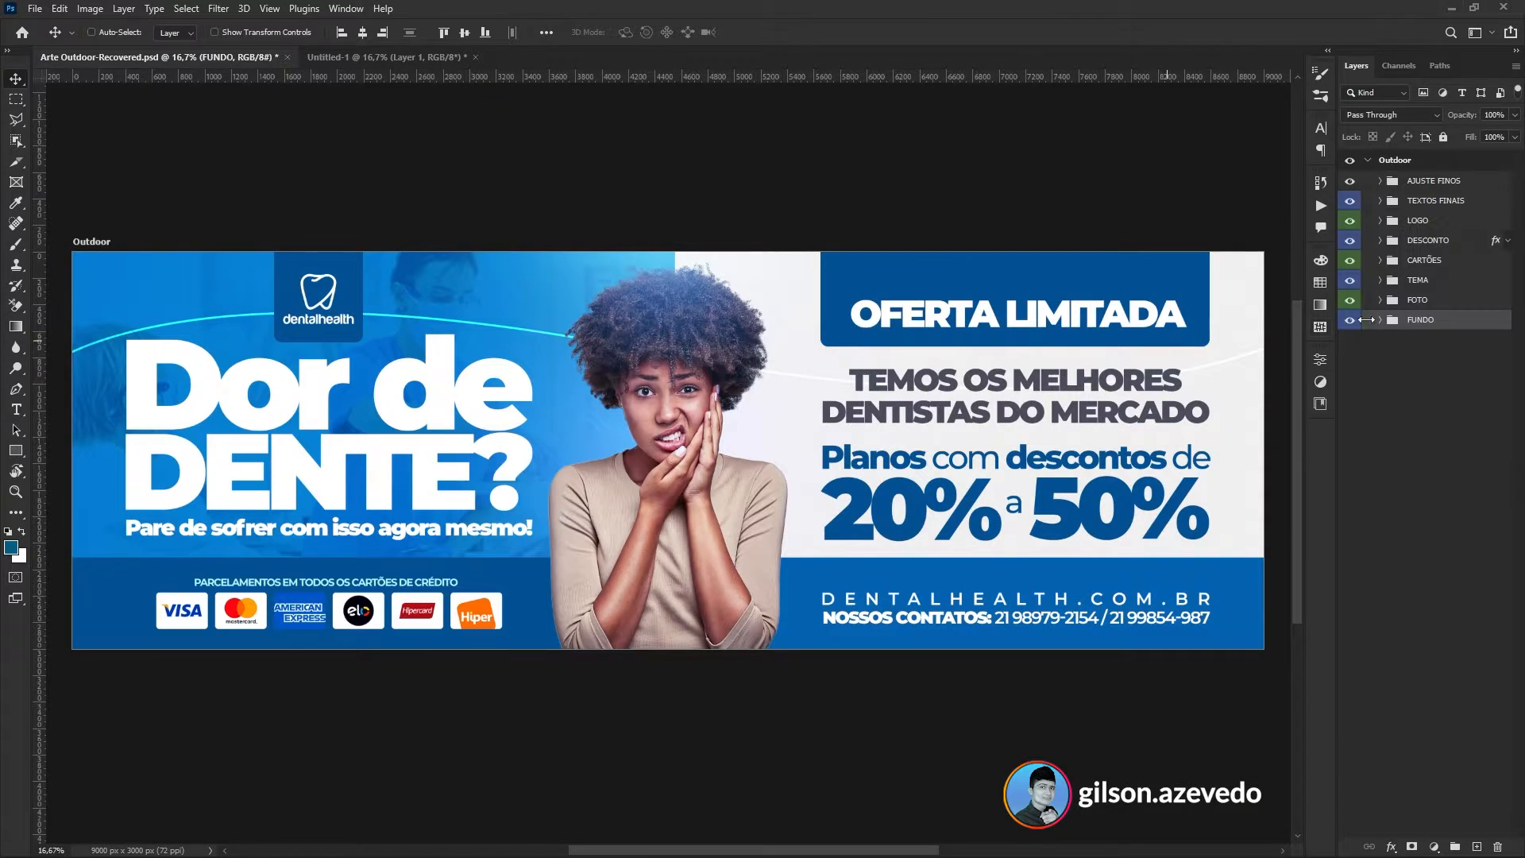
click(1380, 319)
click(1396, 474)
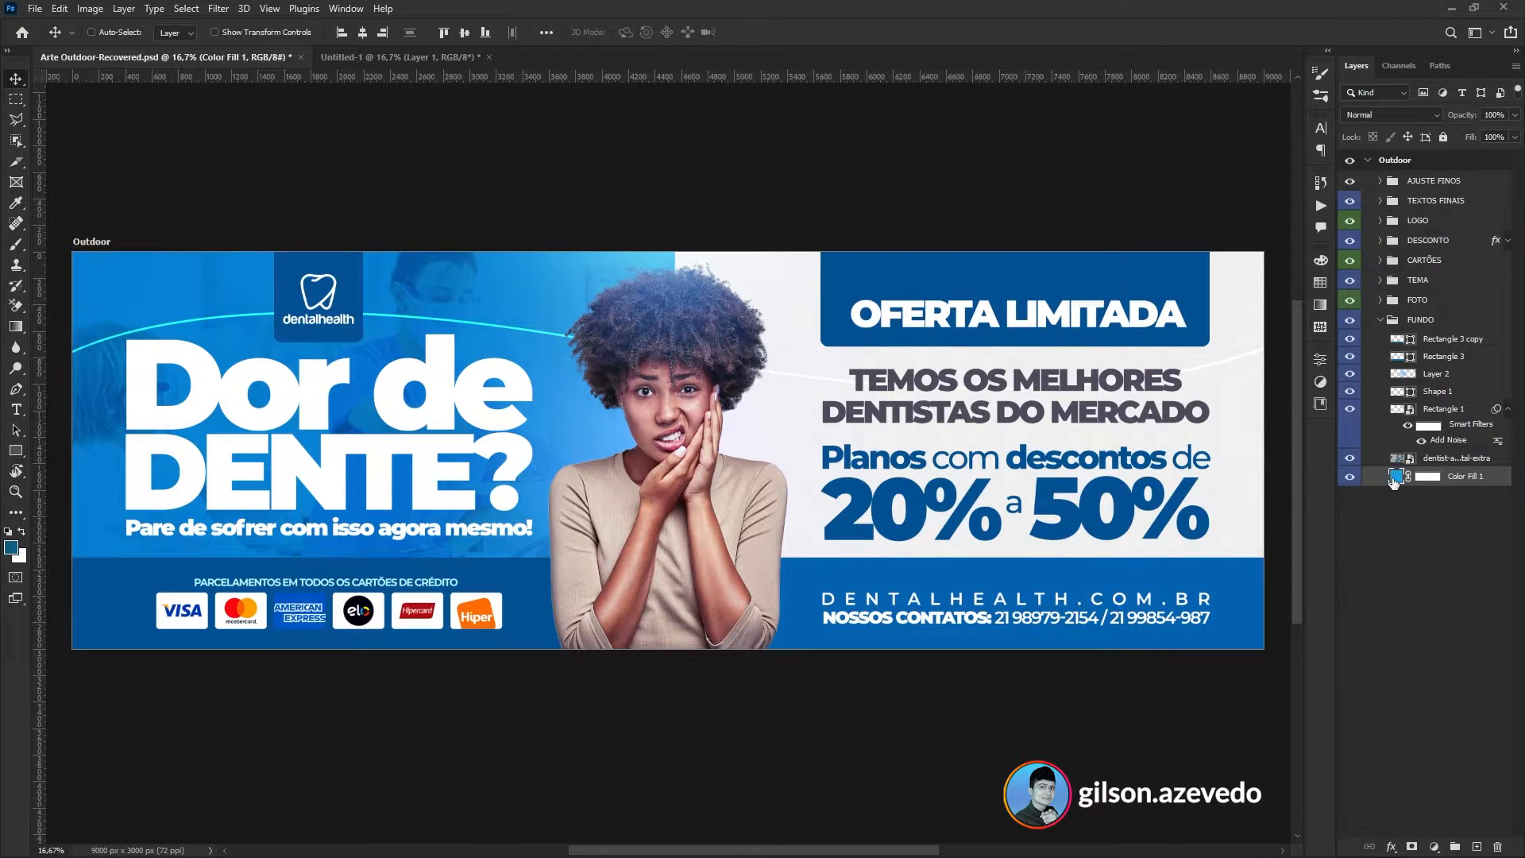
double_click(1395, 476)
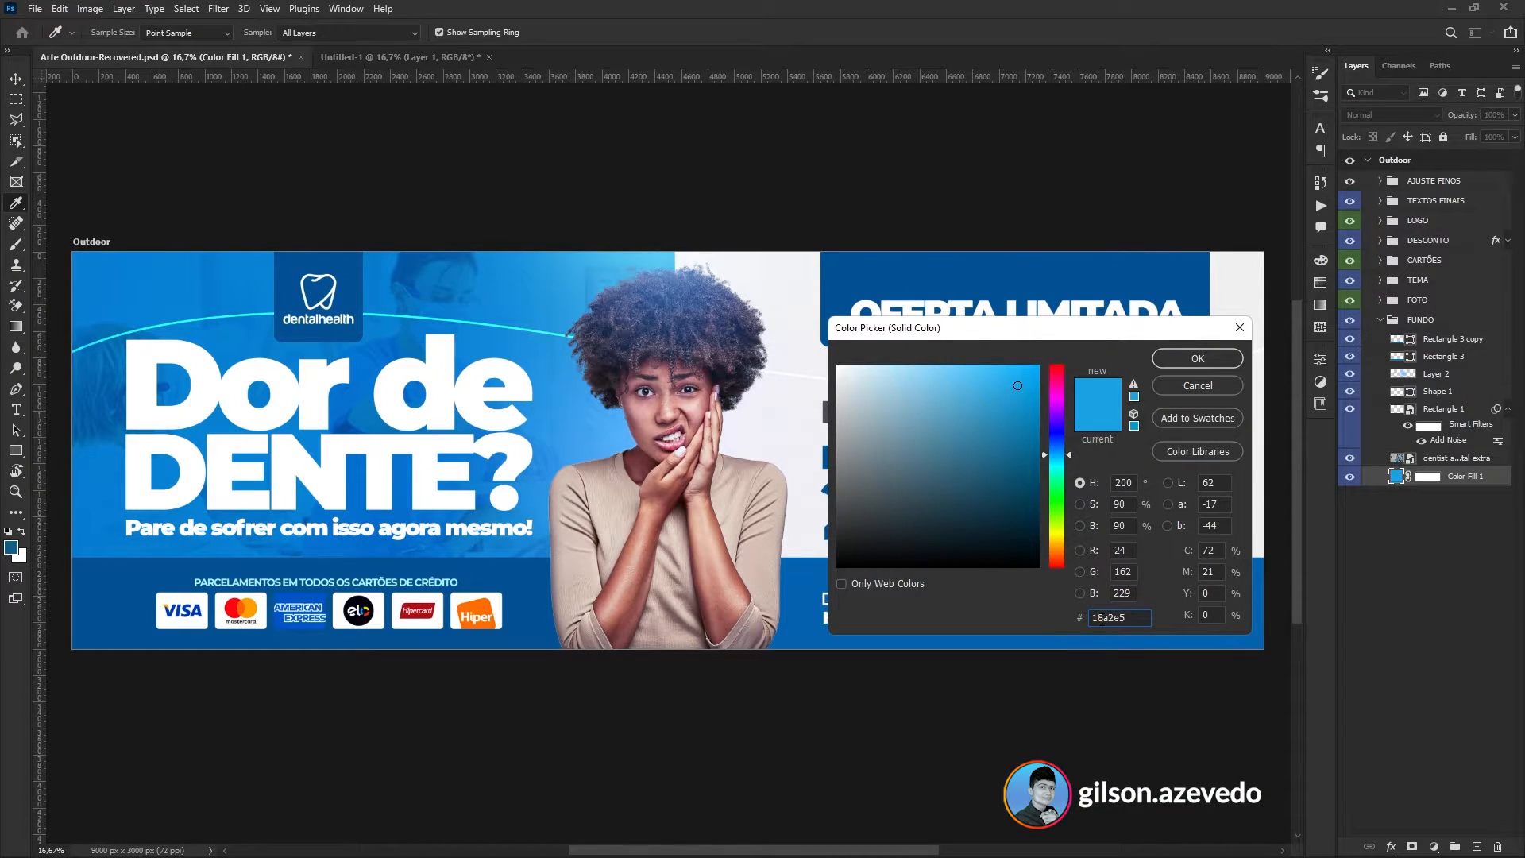
double_click(1144, 617)
click(1189, 386)
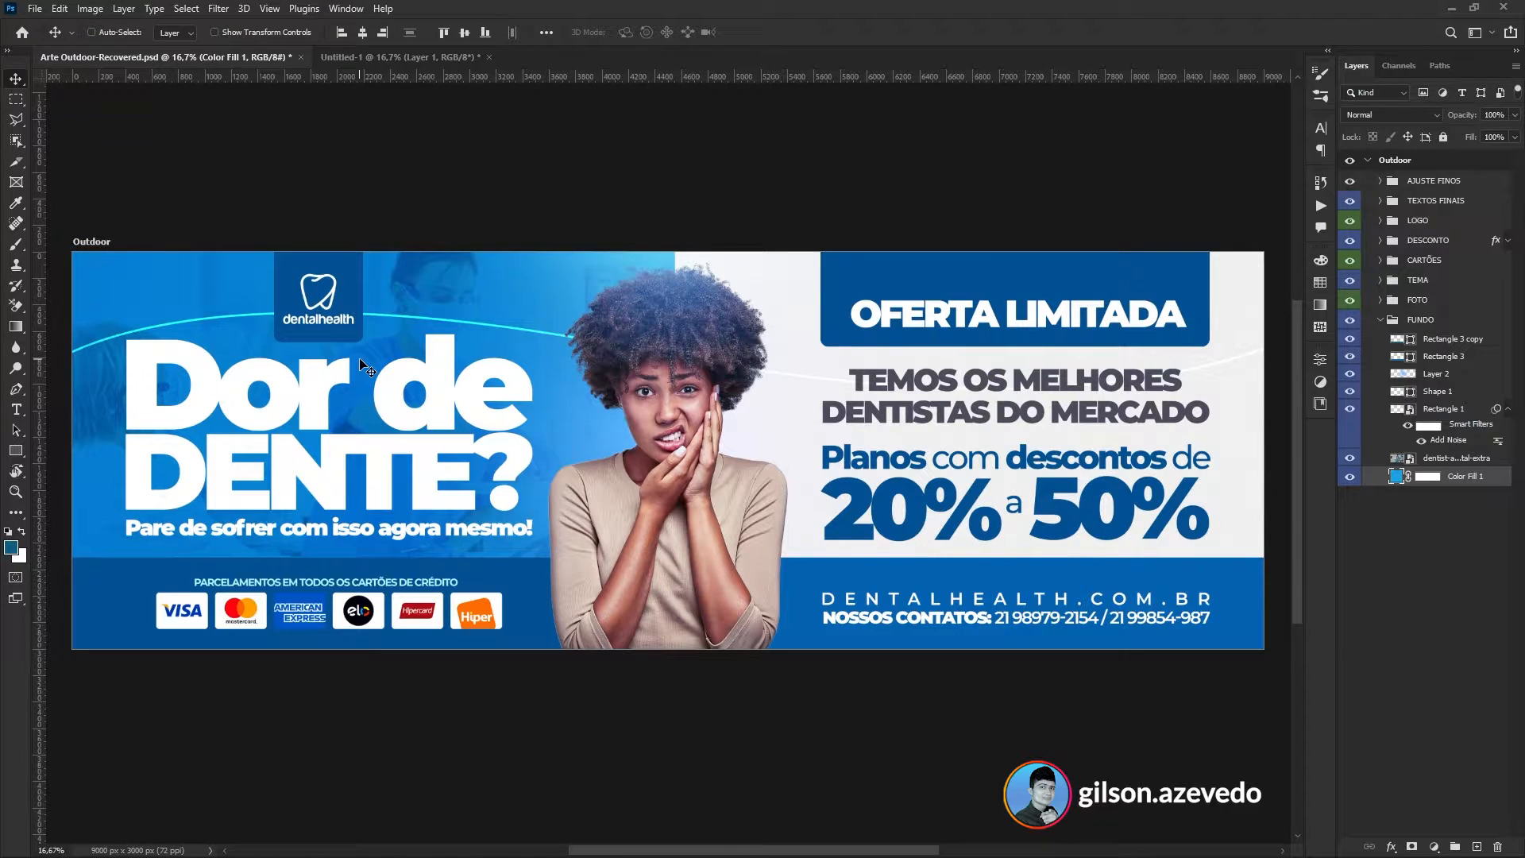
- Return to the Untitled-1 document and turn the background into a Solid Color fill with hex 18a2e5
click(401, 58)
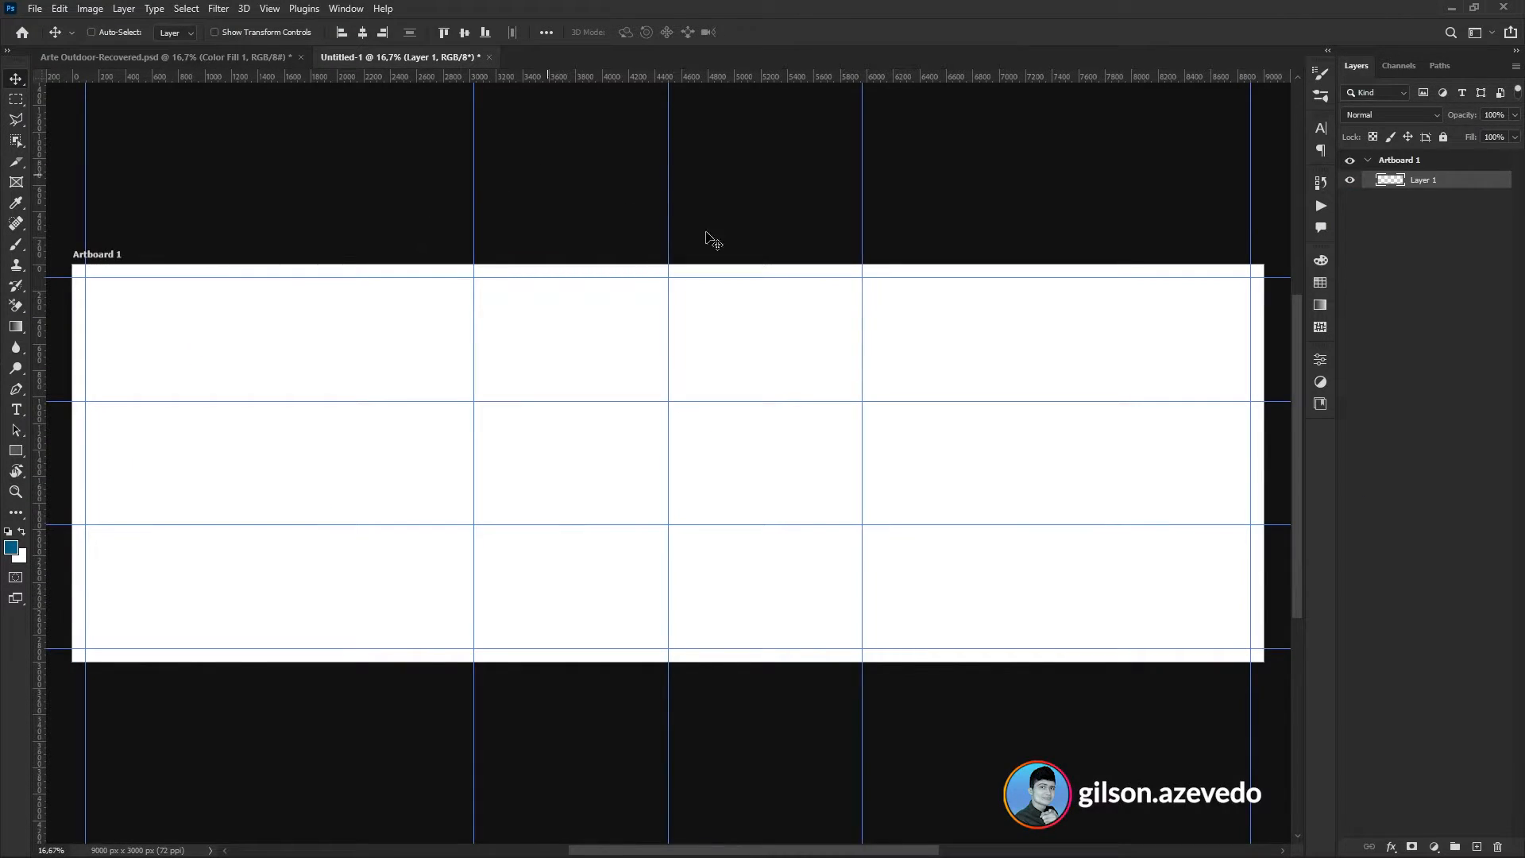
click(1434, 847)
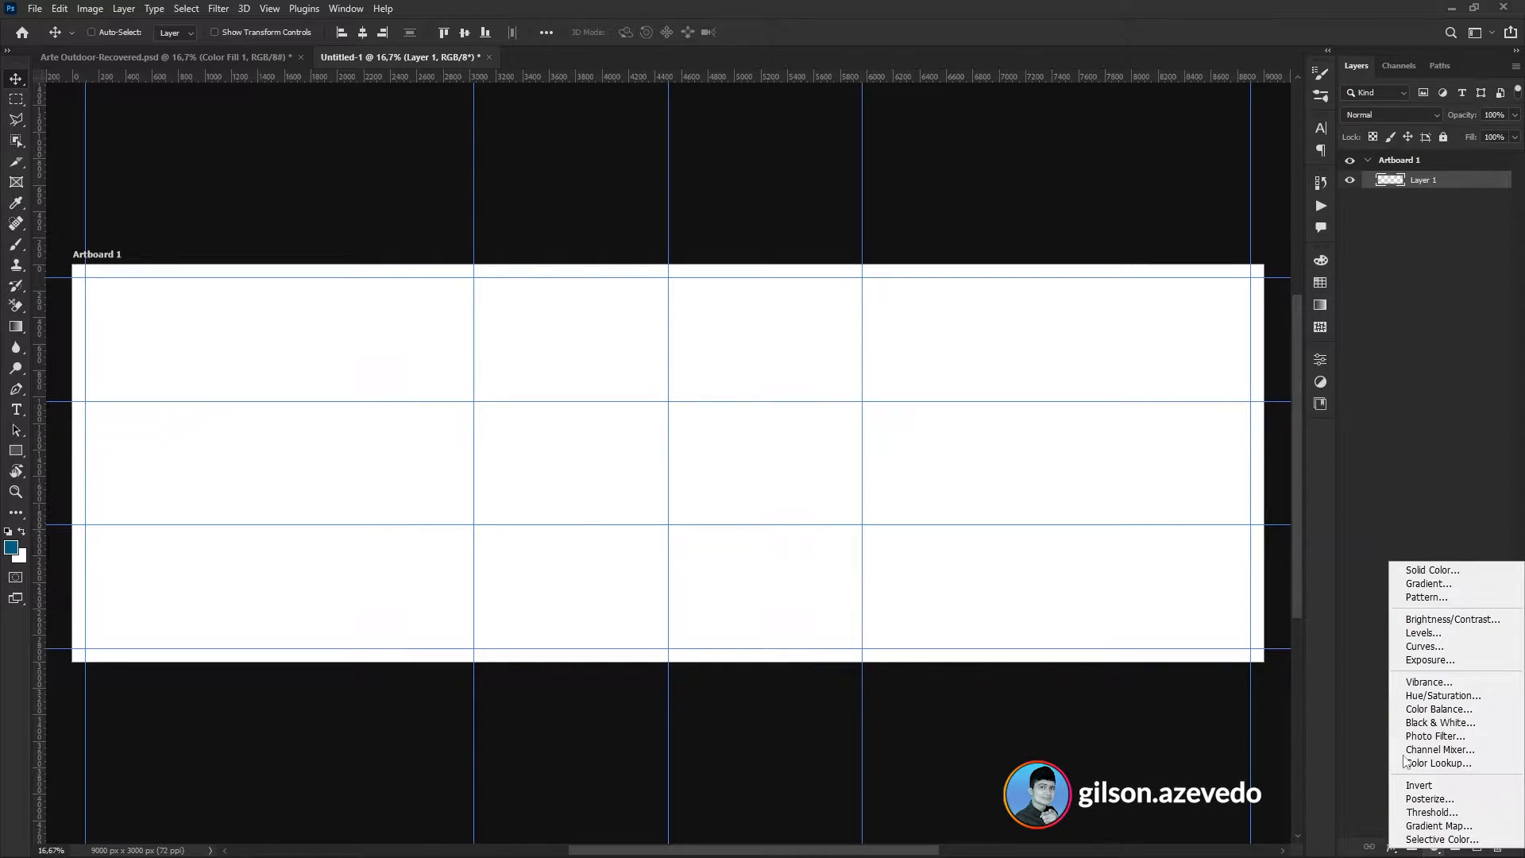
click(1426, 570)
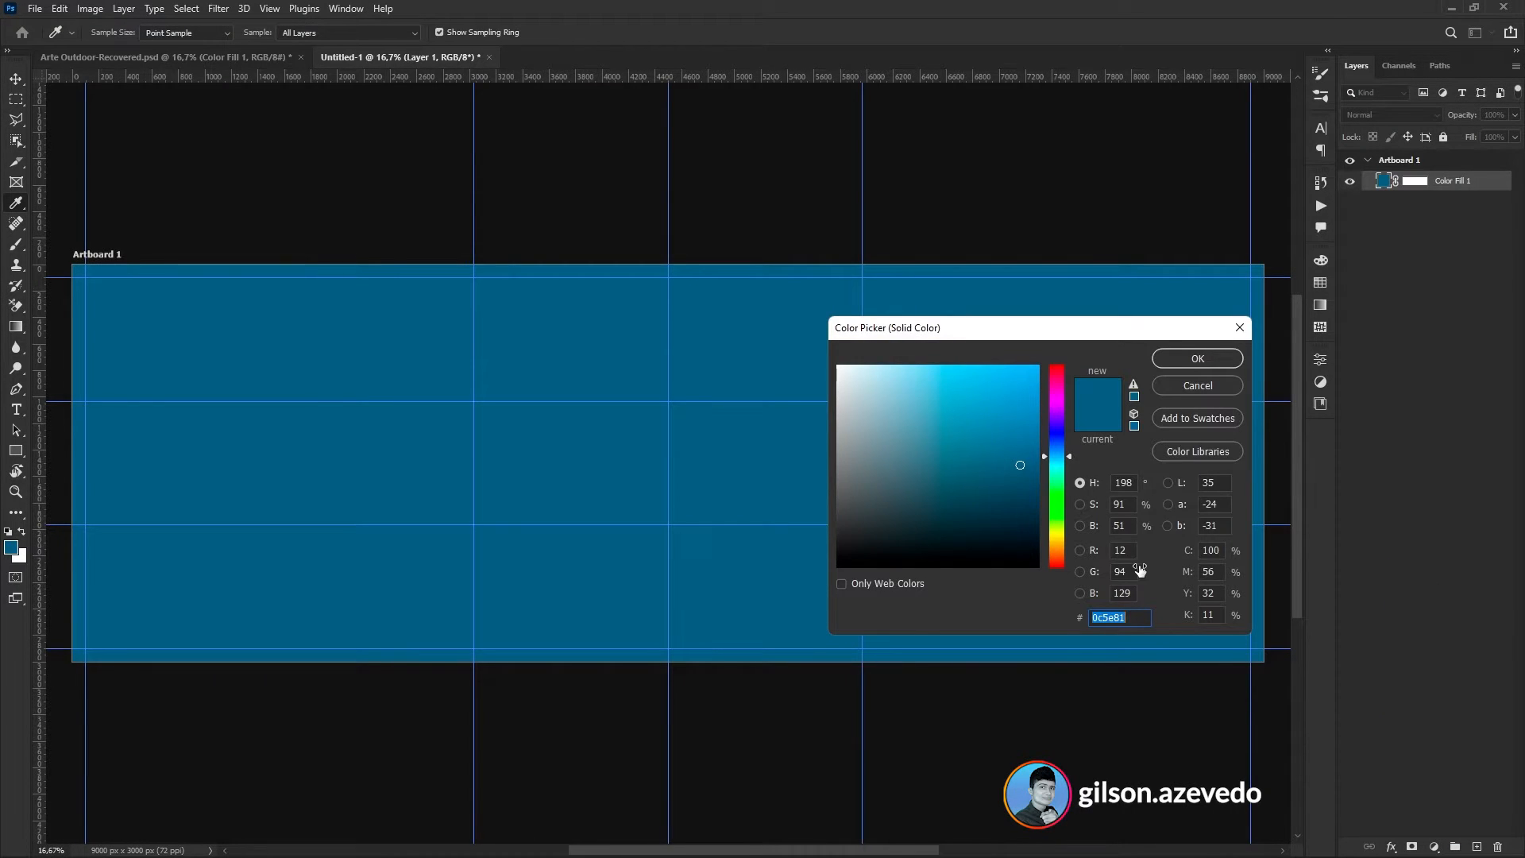
text(18a2e5)
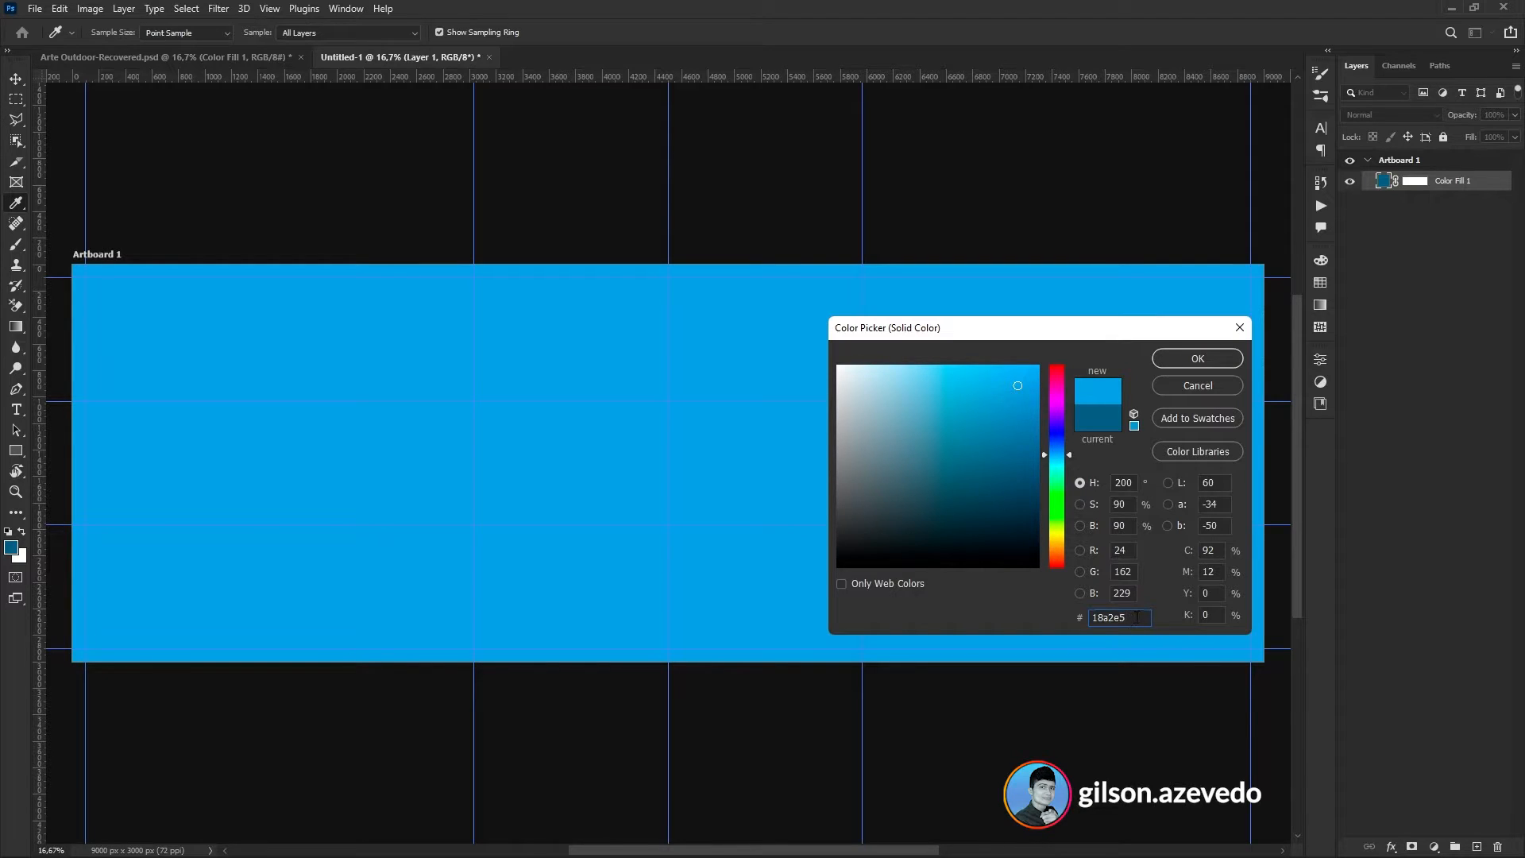
click(1209, 356)
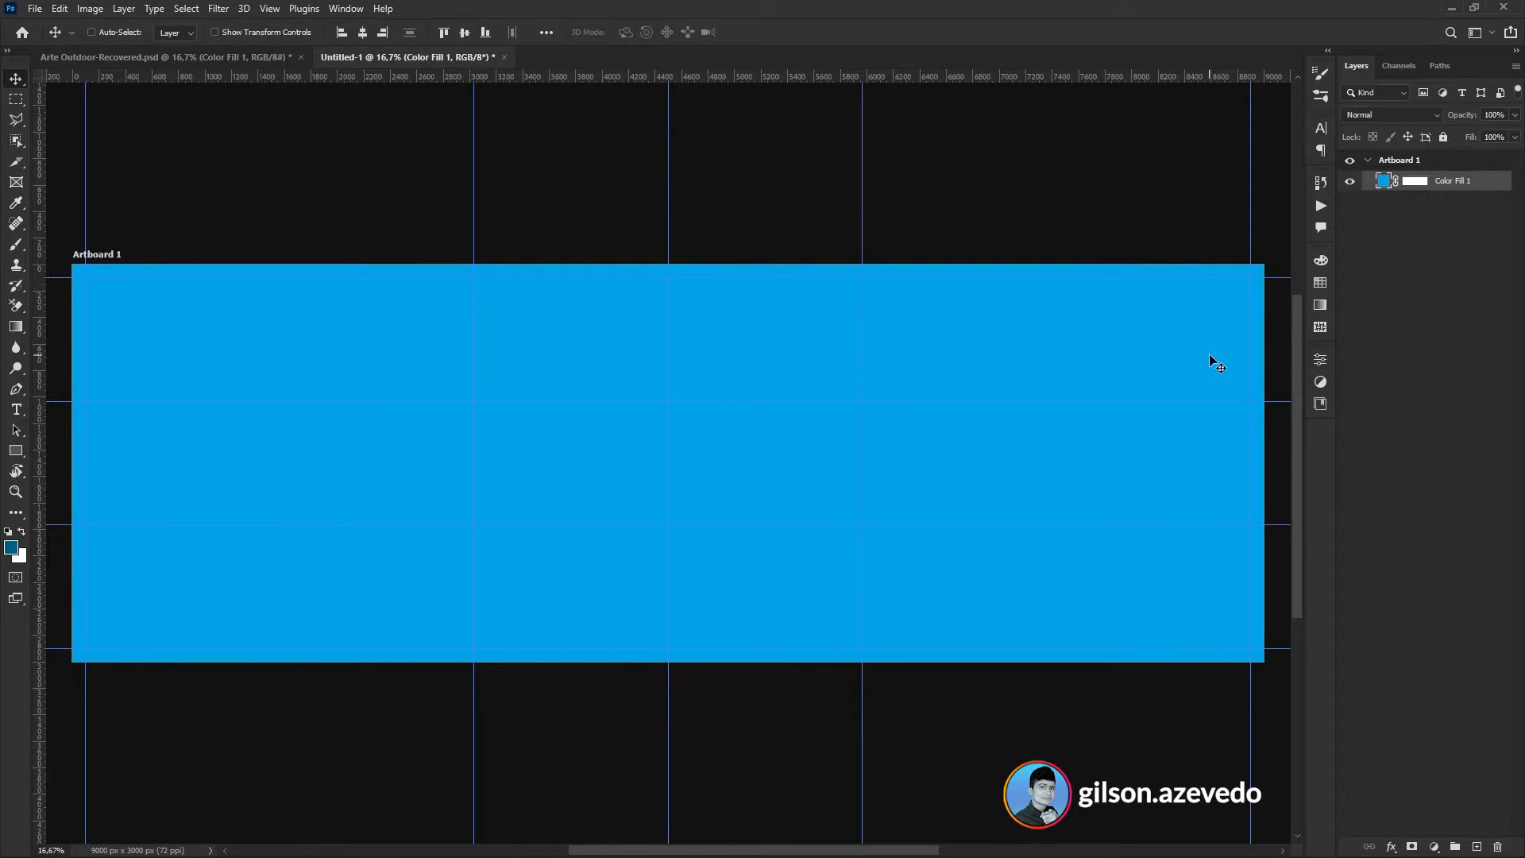
- Set the Rectangle tool's fill to white and the foreground color to hex ffffff
click(18, 452)
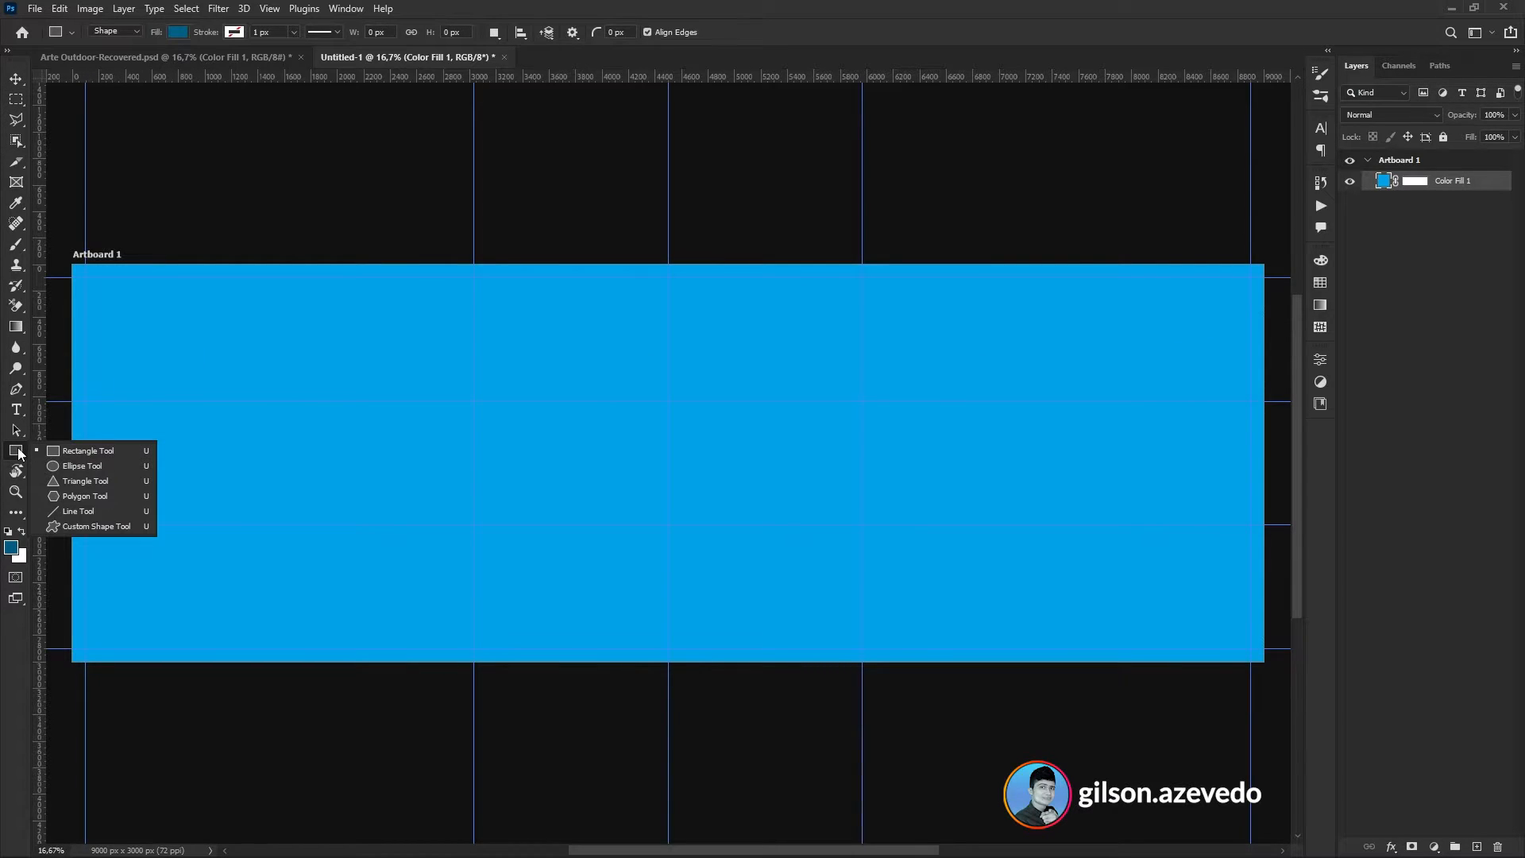
click(178, 32)
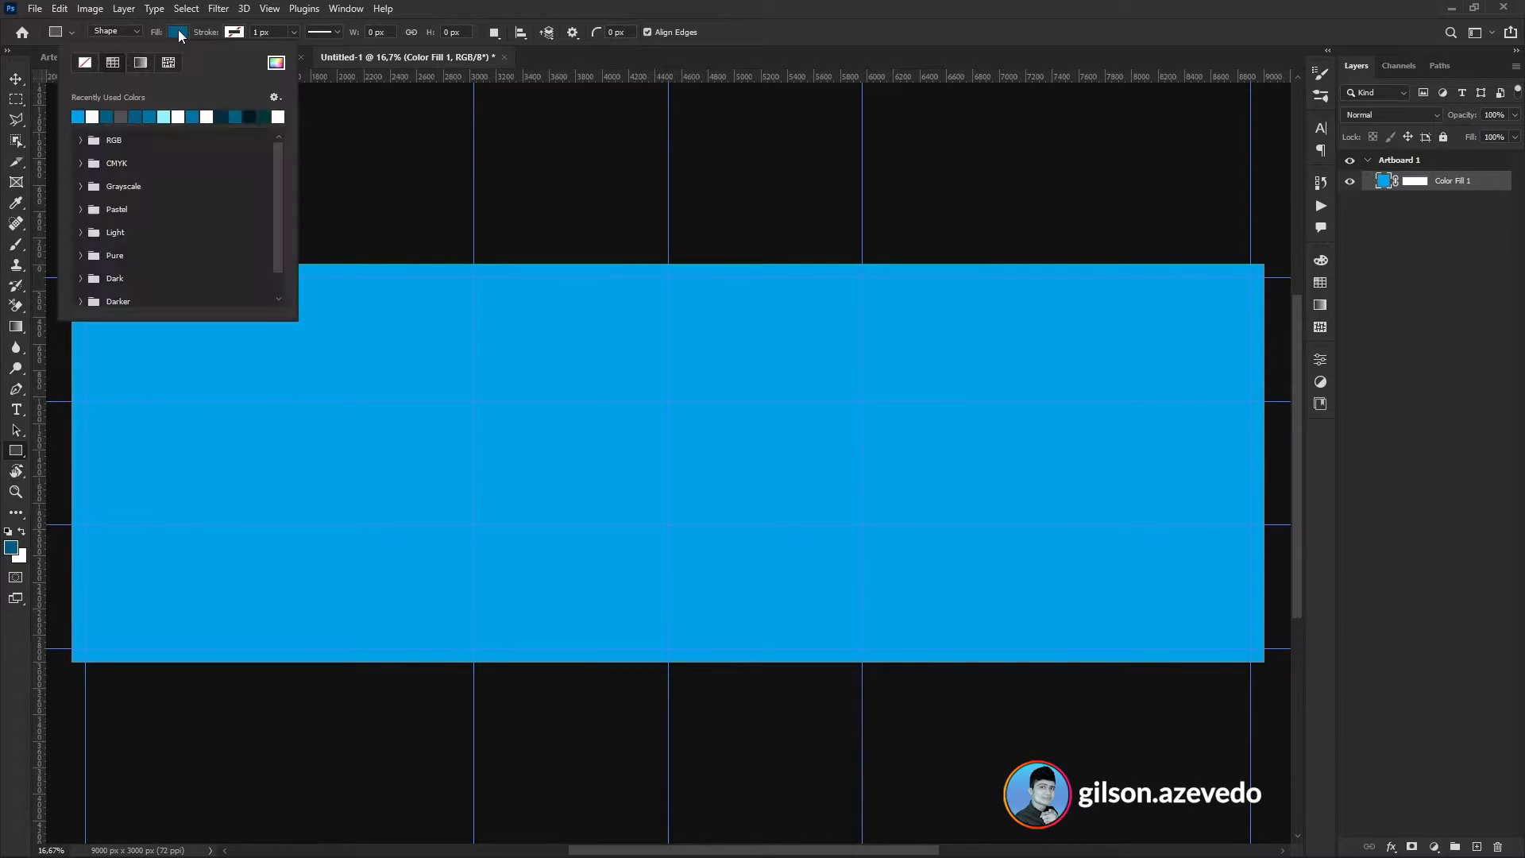
click(20, 84)
click(16, 452)
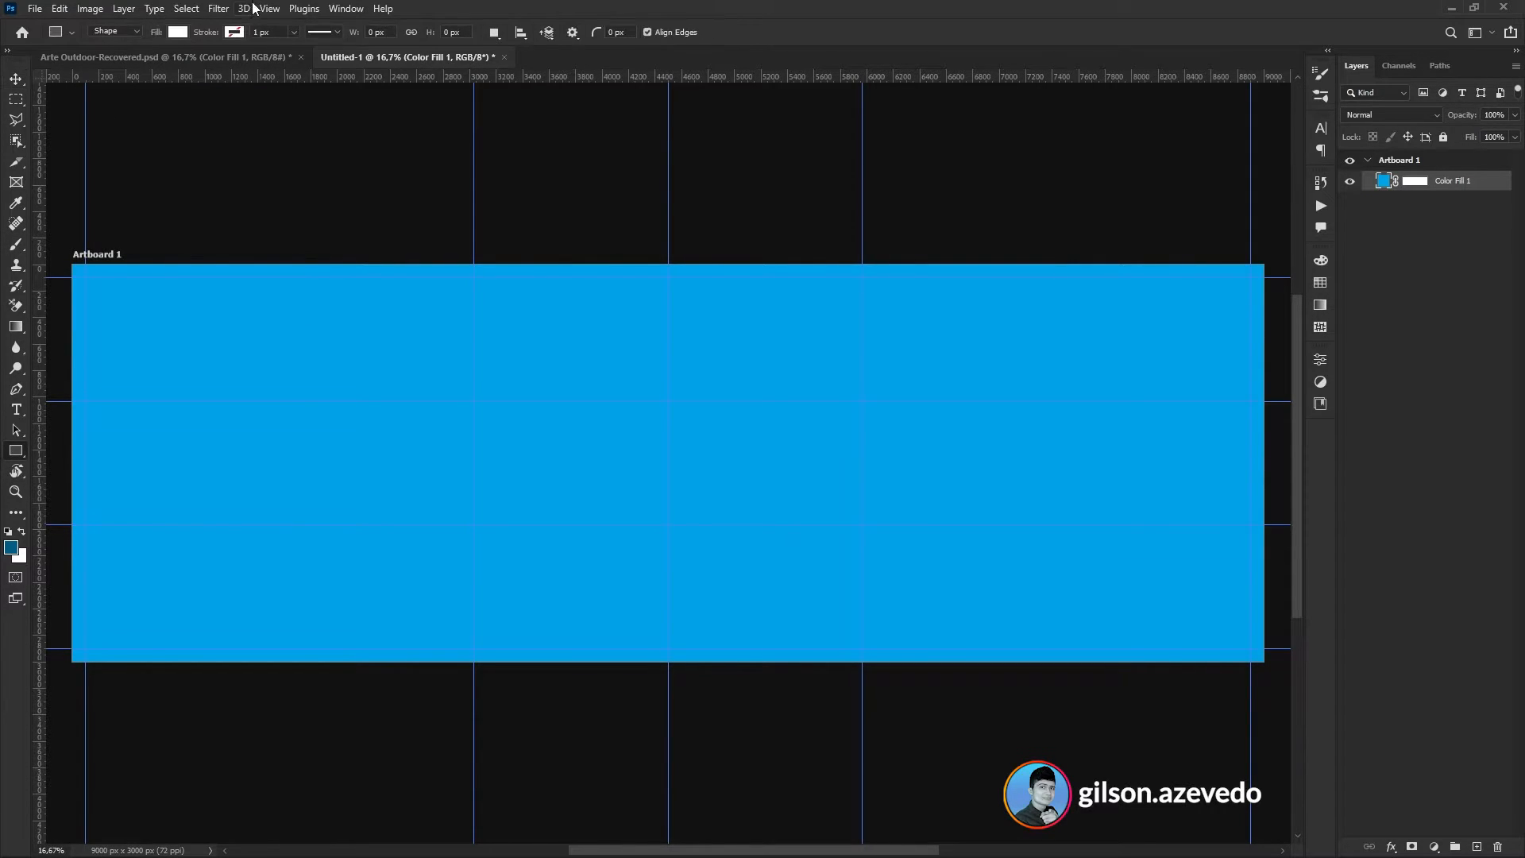
click(11, 548)
click(838, 366)
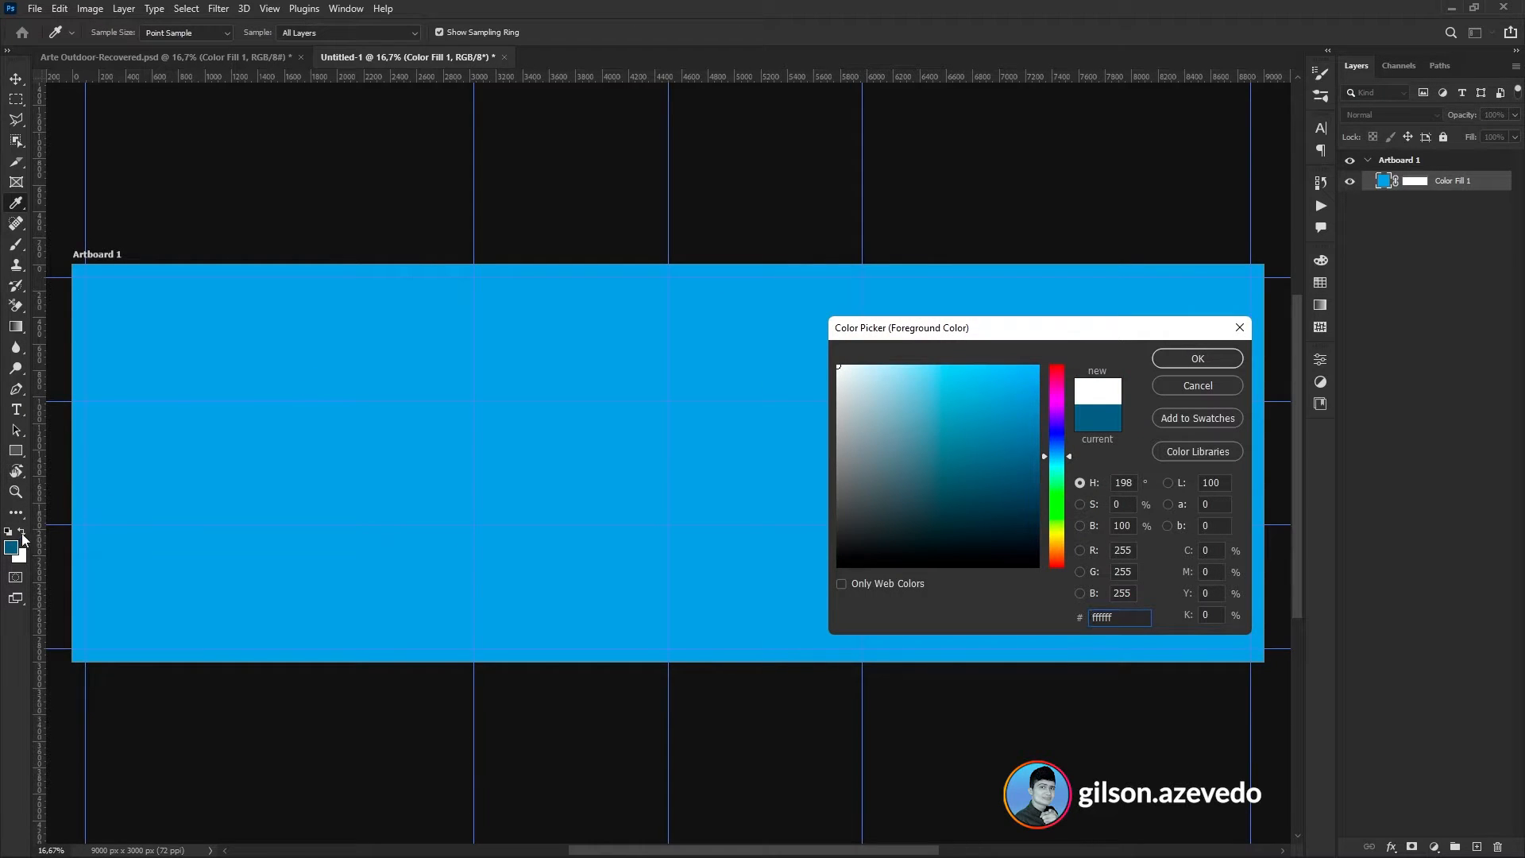
click(1174, 361)
key(u)
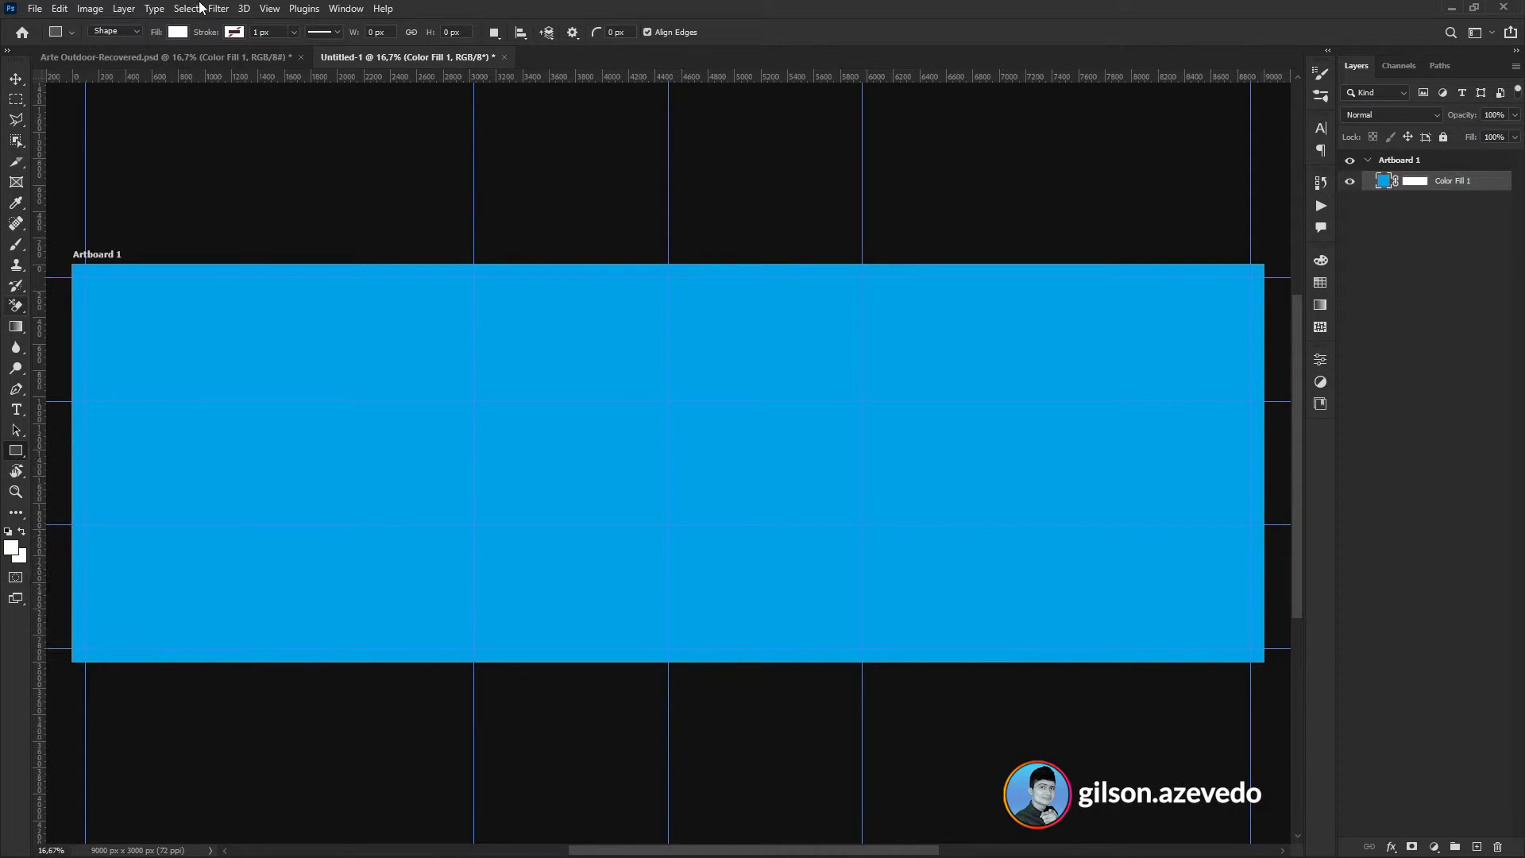
- Draw a white rectangle about 4596 x 3444 px from the center guide past the artboard's right edge, covering its right half
click(180, 33)
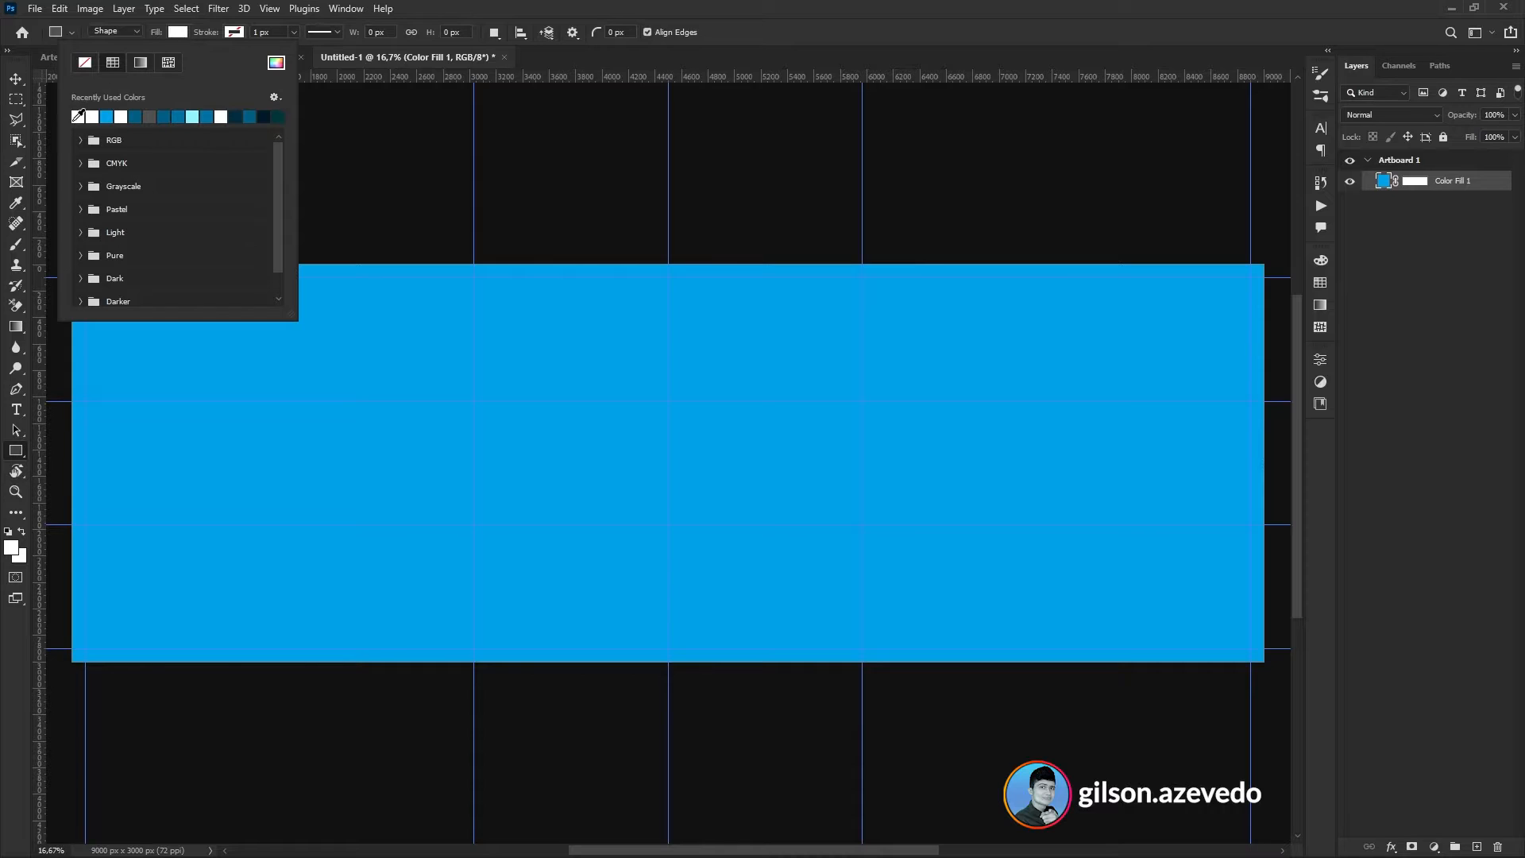
click(19, 79)
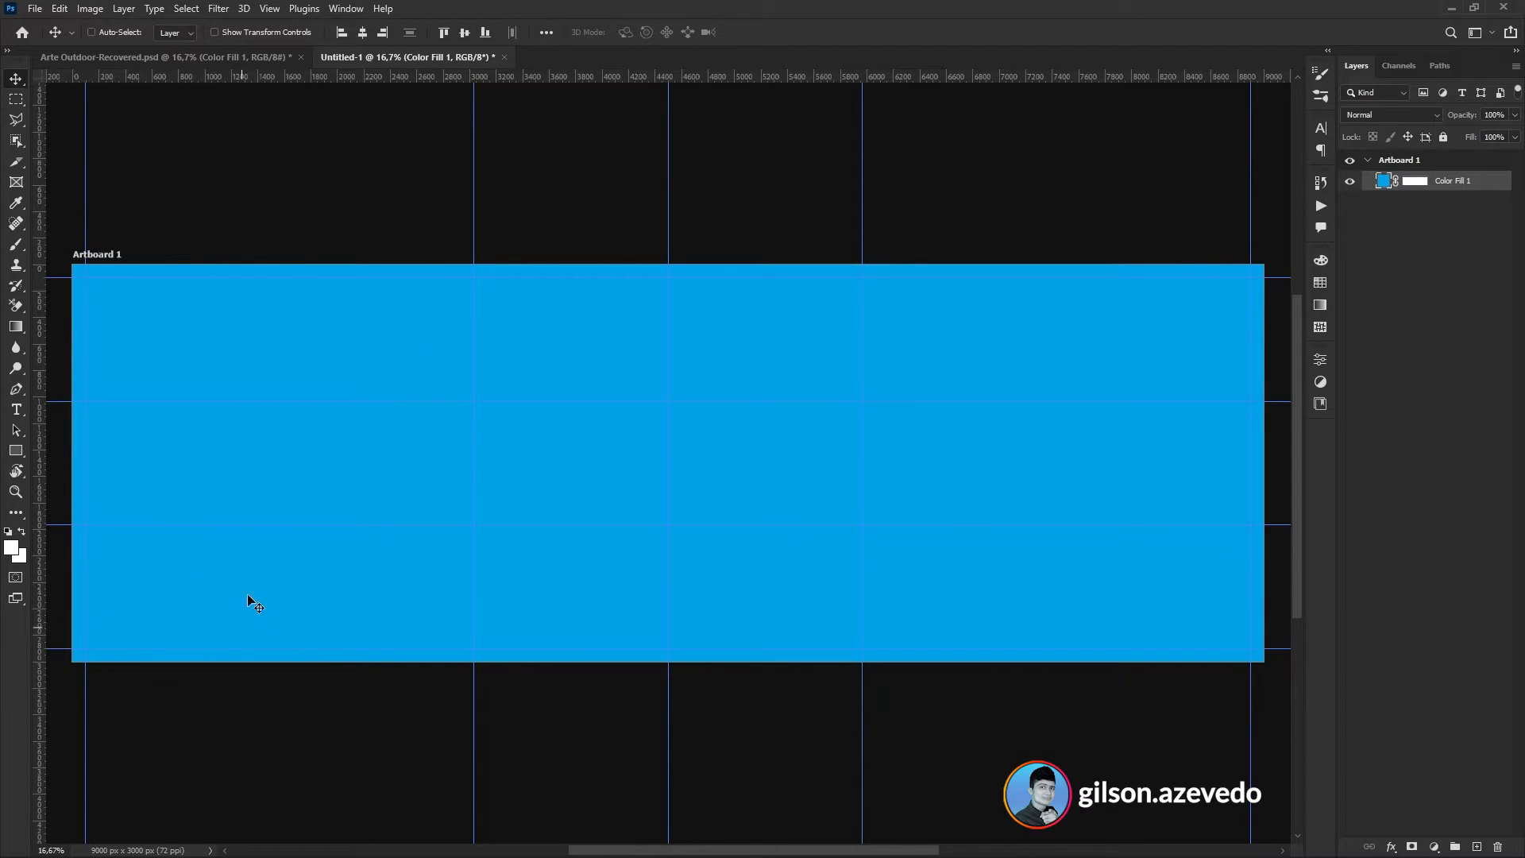
click(14, 450)
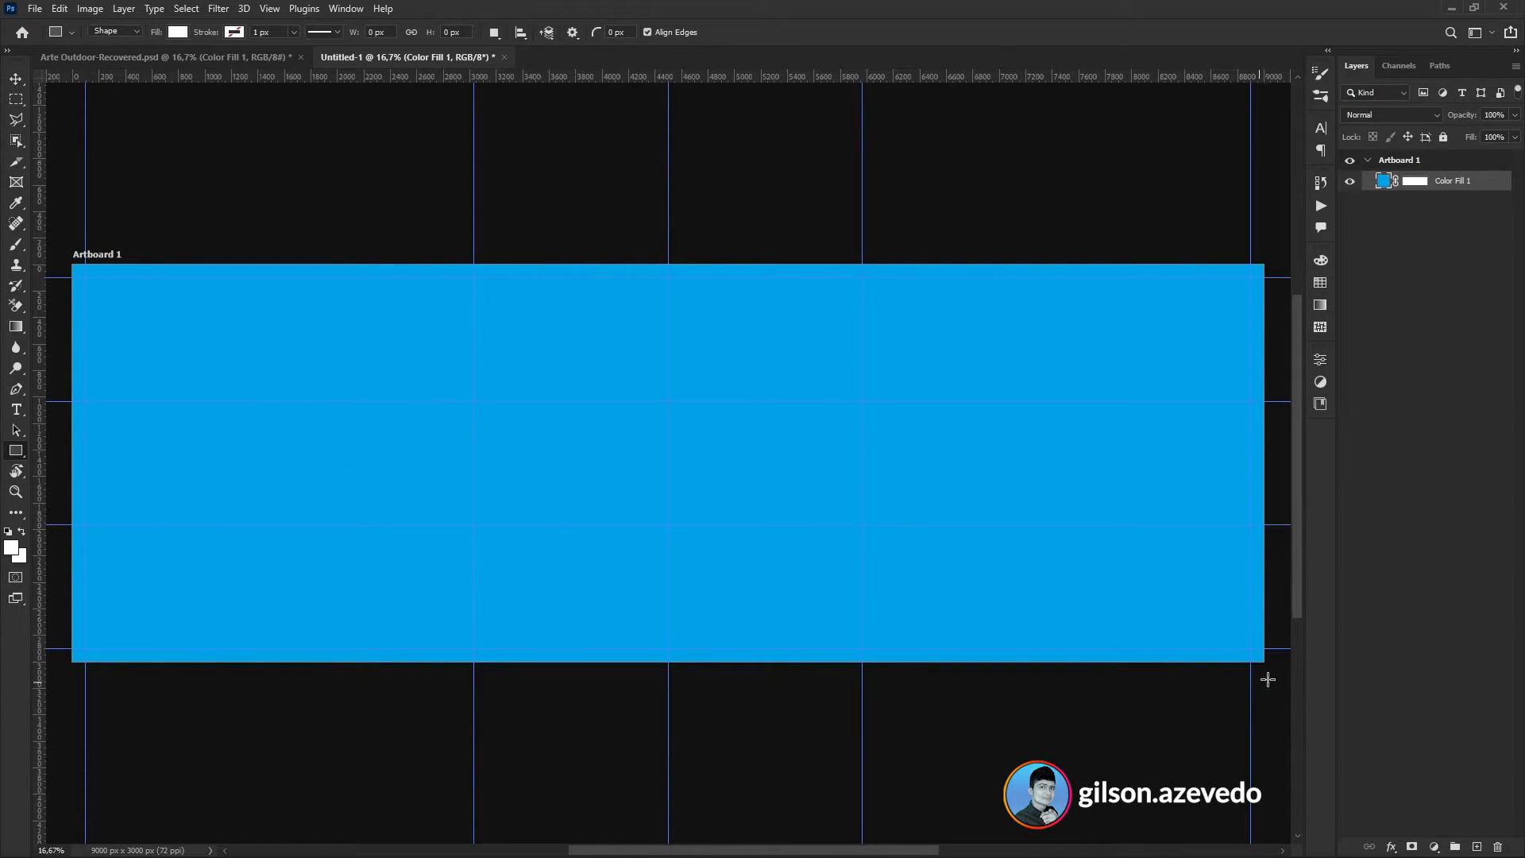
drag(1277, 688, 668, 234)
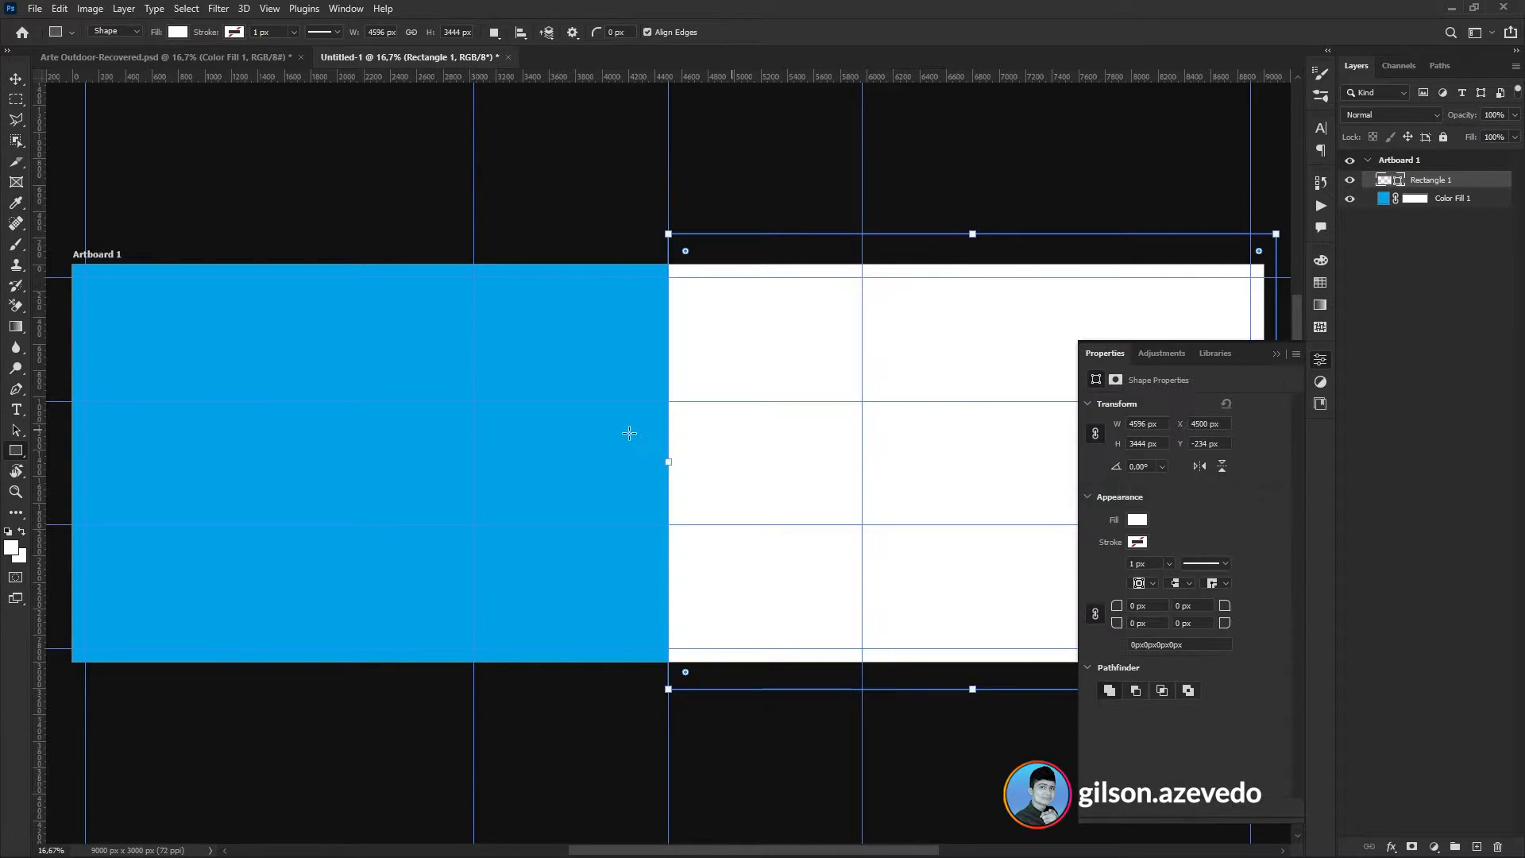
click(1276, 354)
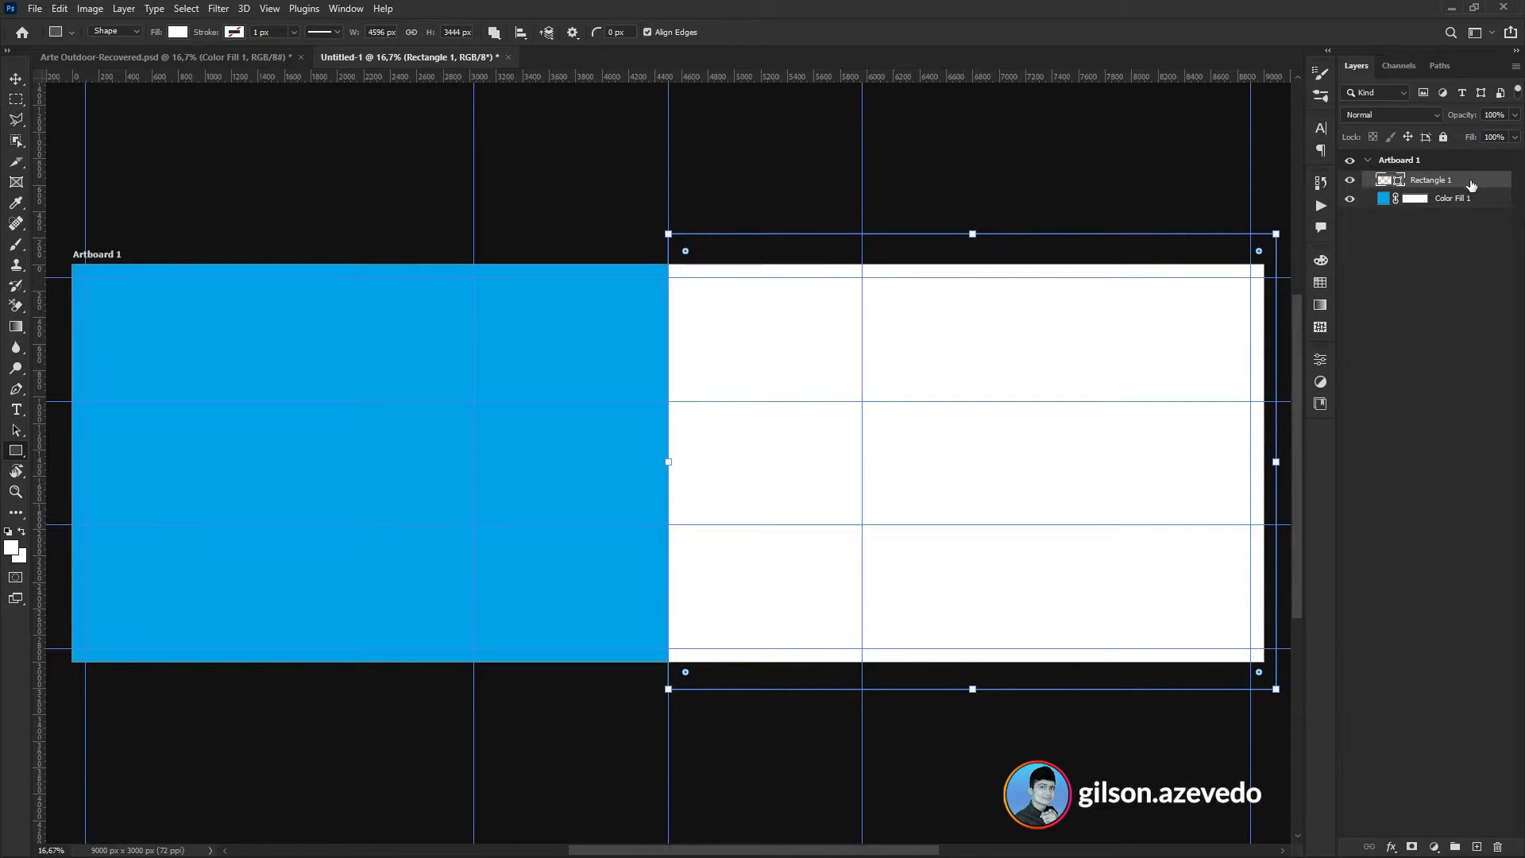
- Group Rectangle 1 with Color Fill 1 and name the group FUNDO
shift+click(1493, 205)
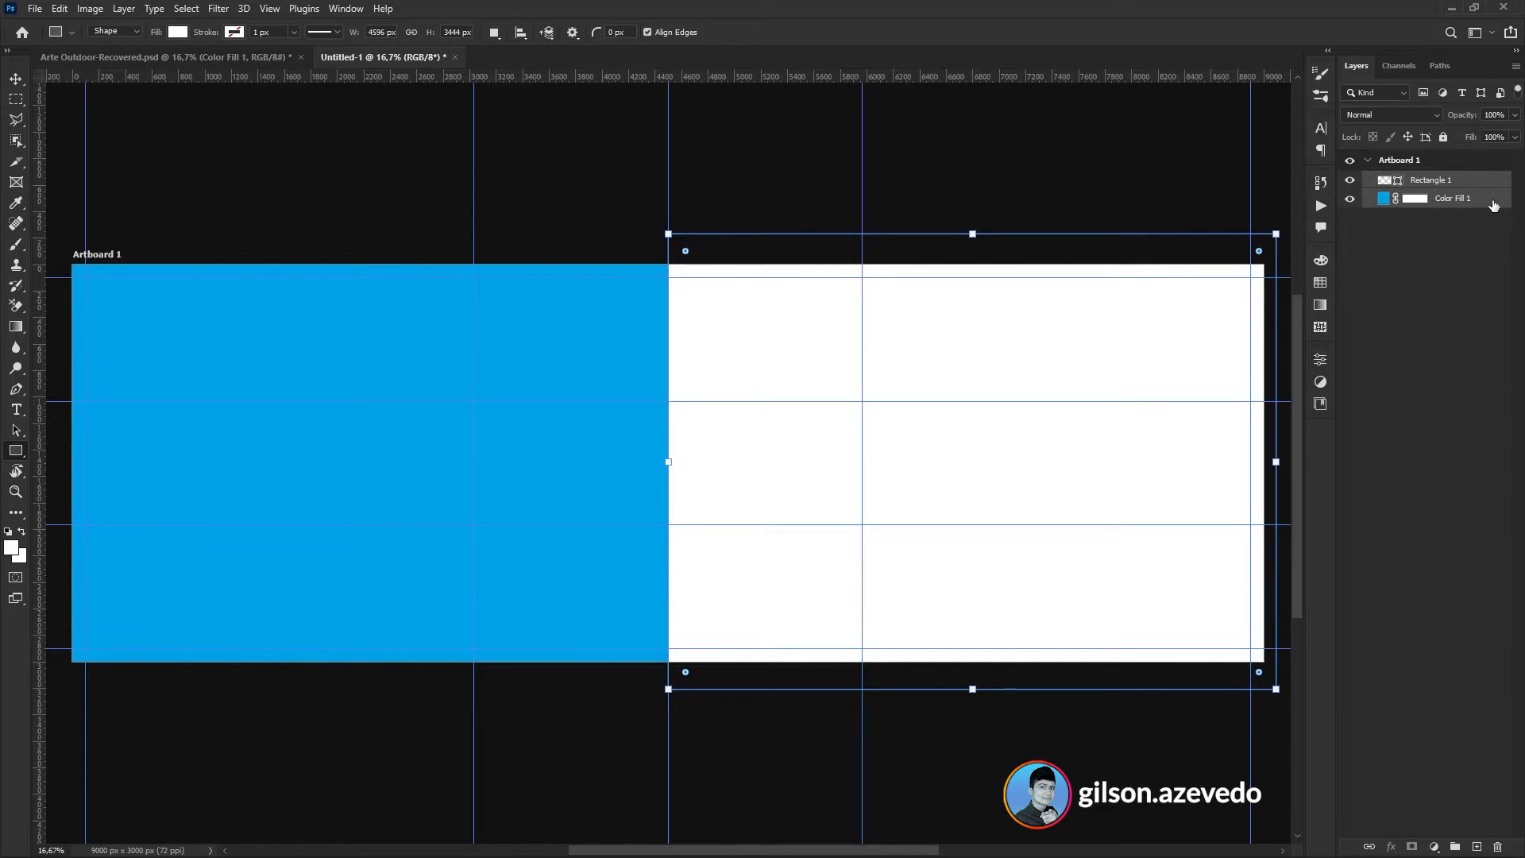
key(ctrl+g)
double_click(1426, 181)
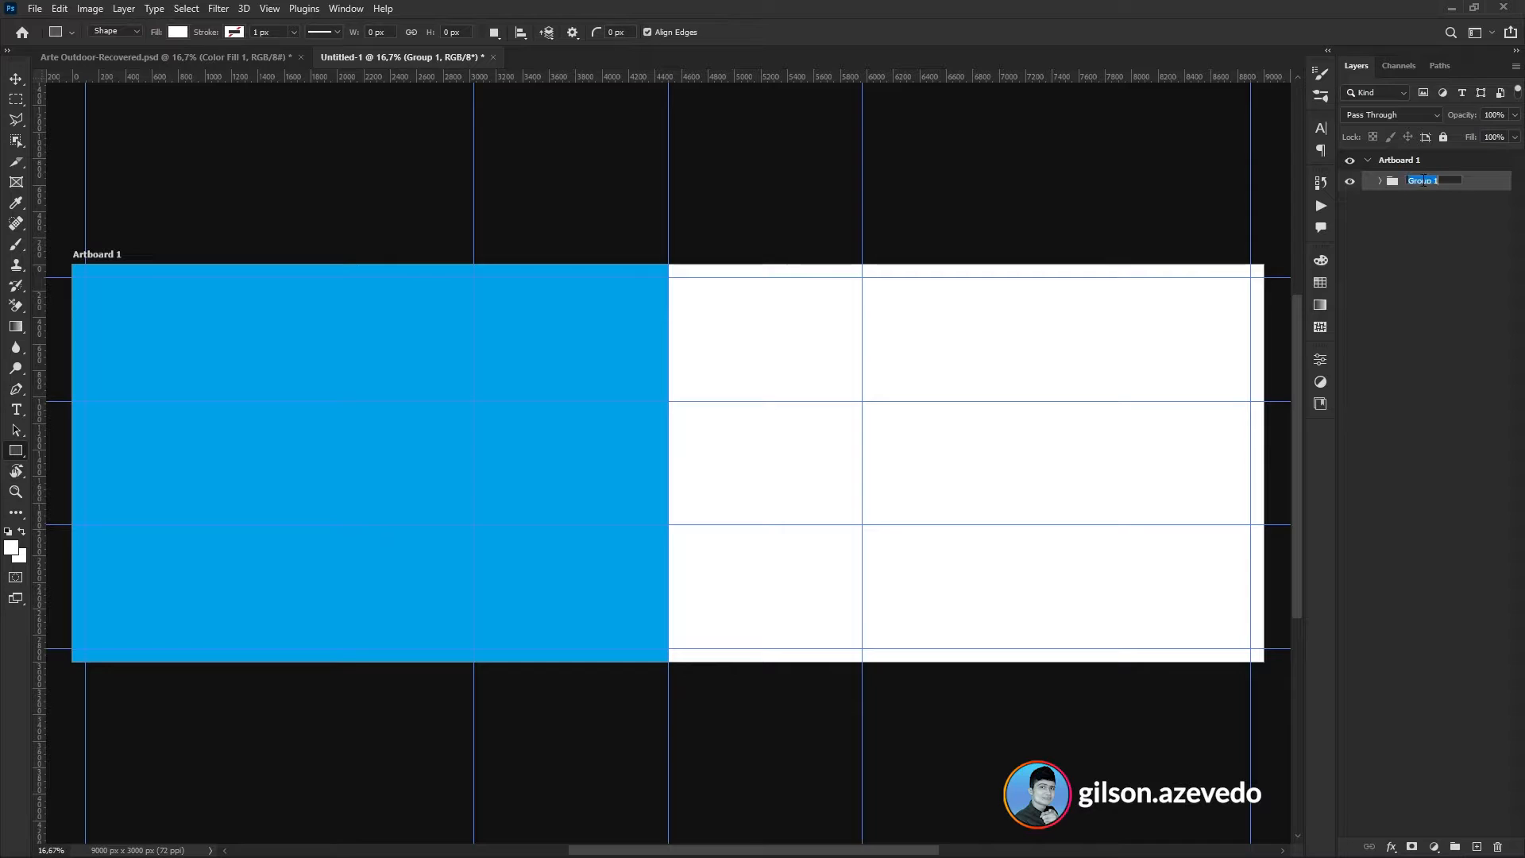
text(FUNDO)
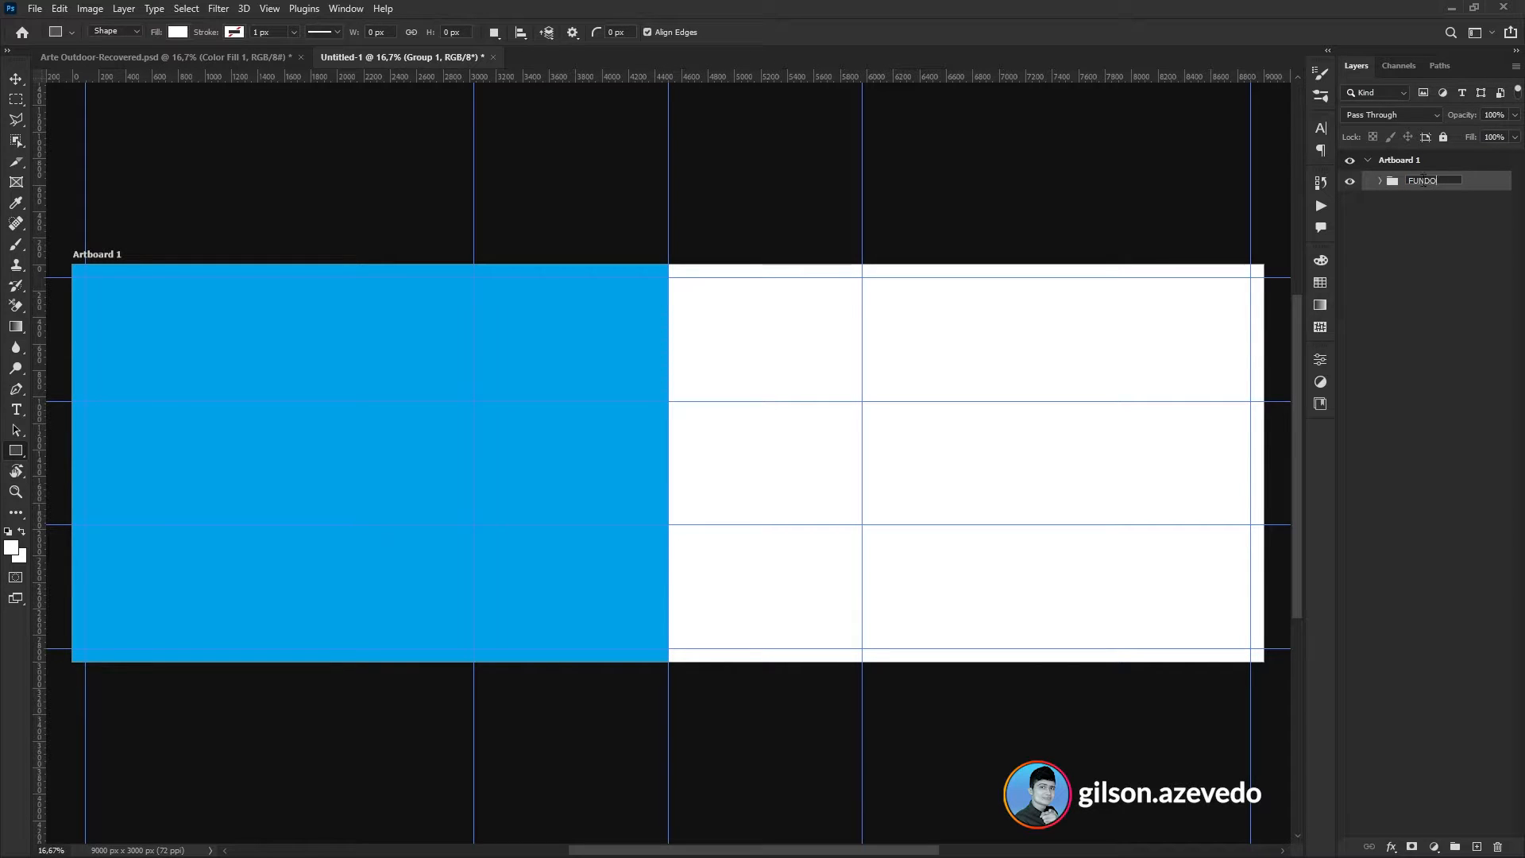
- Place the dentist-and-assistant photo from the Arquivos folder on Artboard 1, scaled to about 422% and ending at the center guide over the blue half
click(1421, 160)
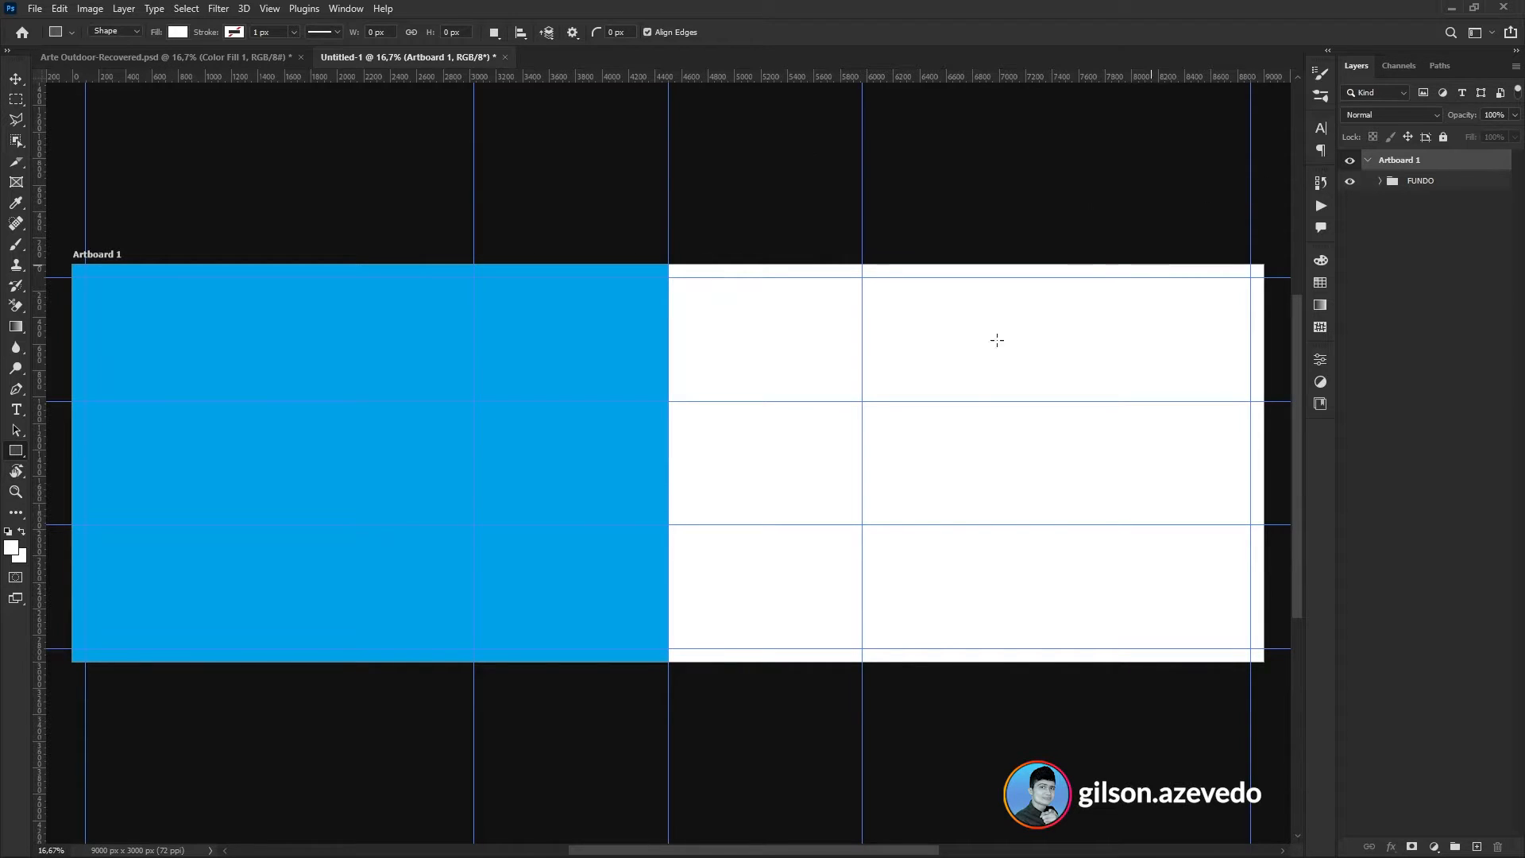
click(693, 838)
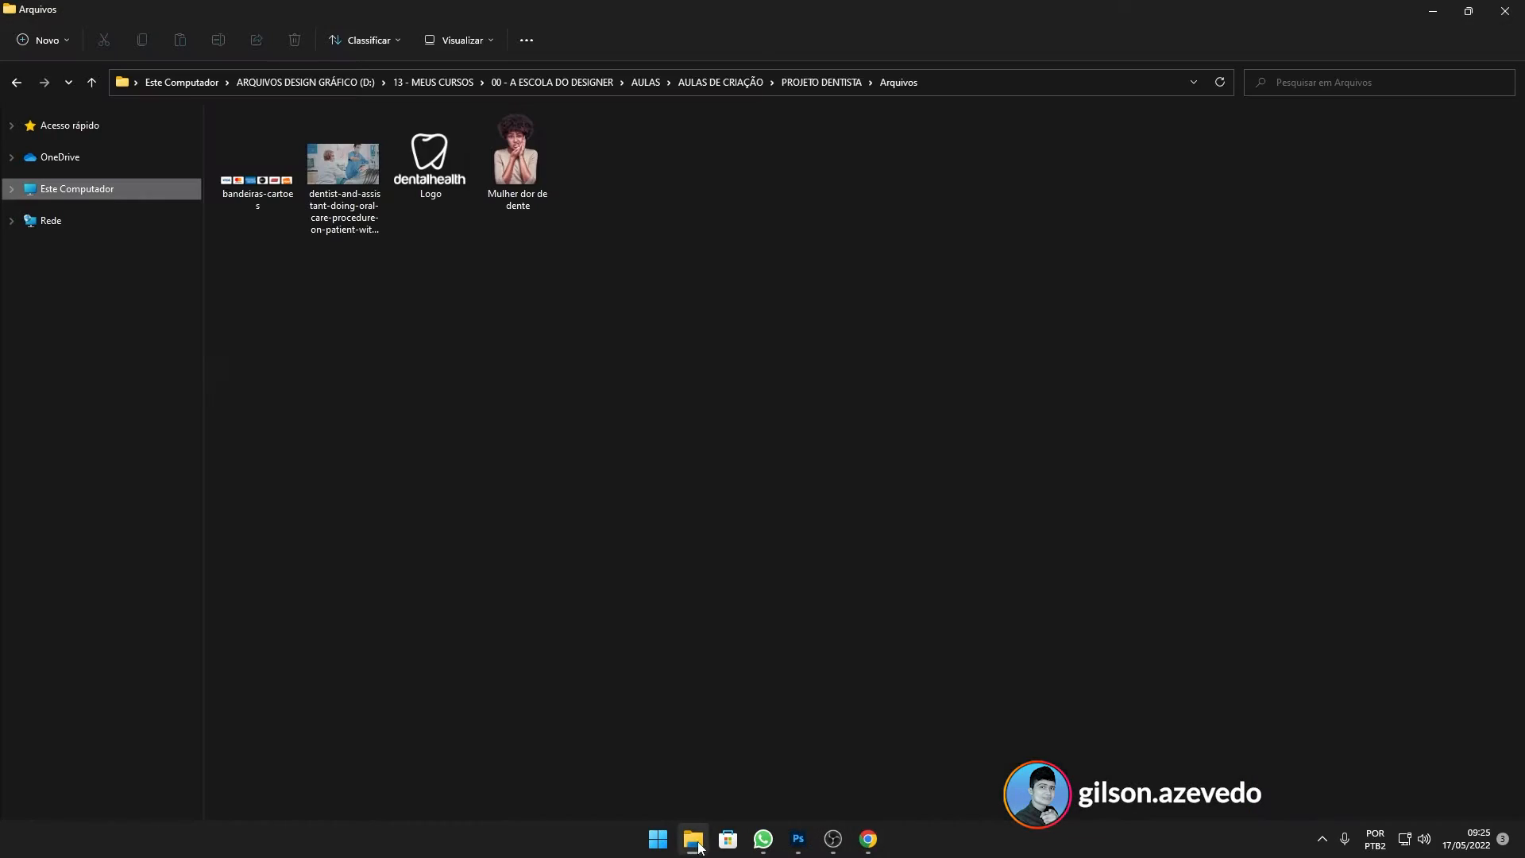
drag(341, 176, 343, 533)
key(alt+Tab)
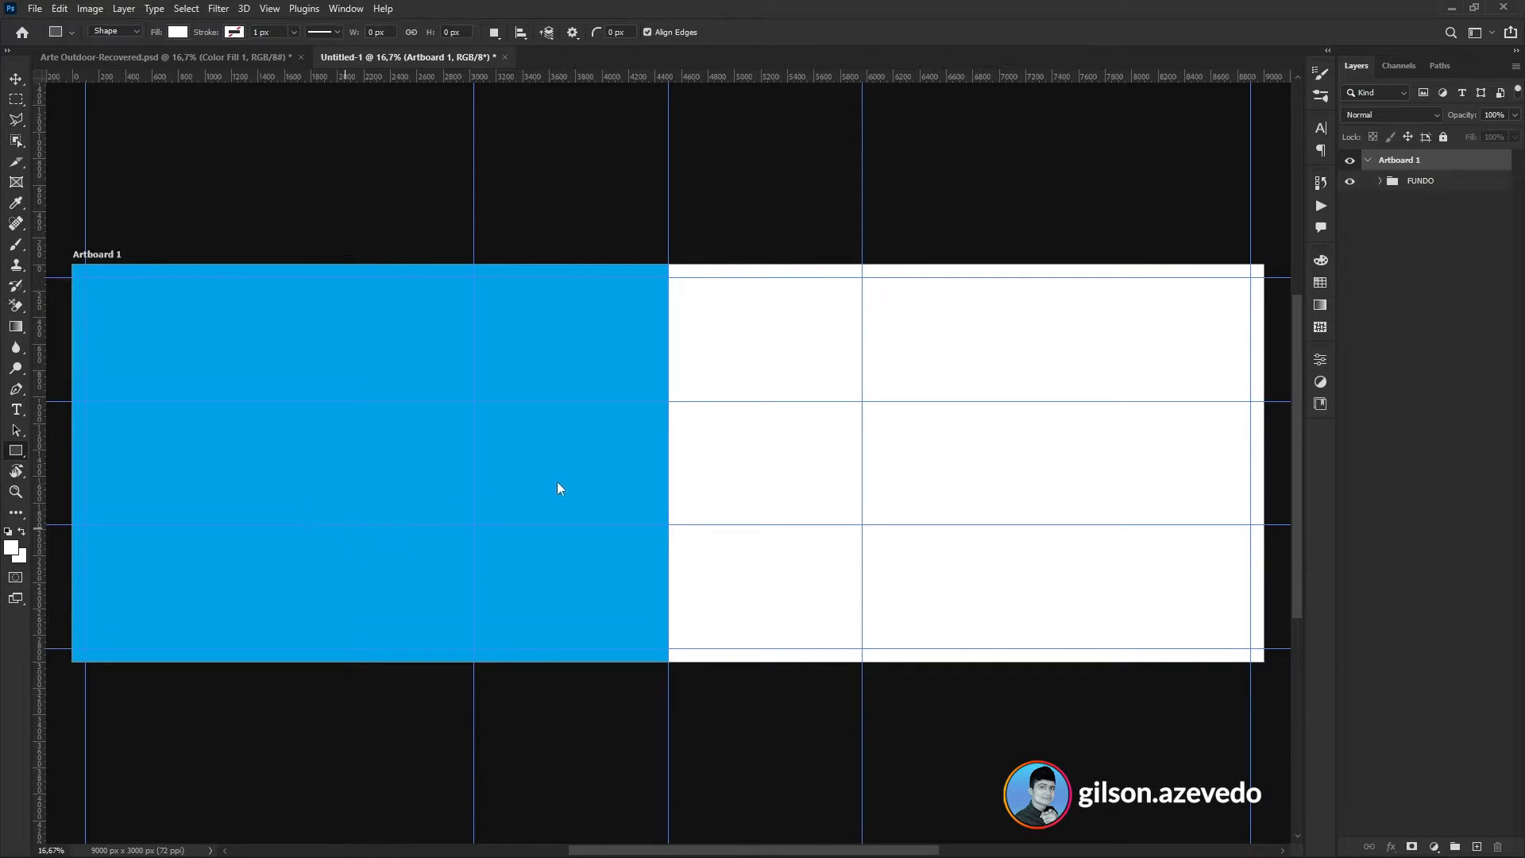
drag(558, 488, 636, 394)
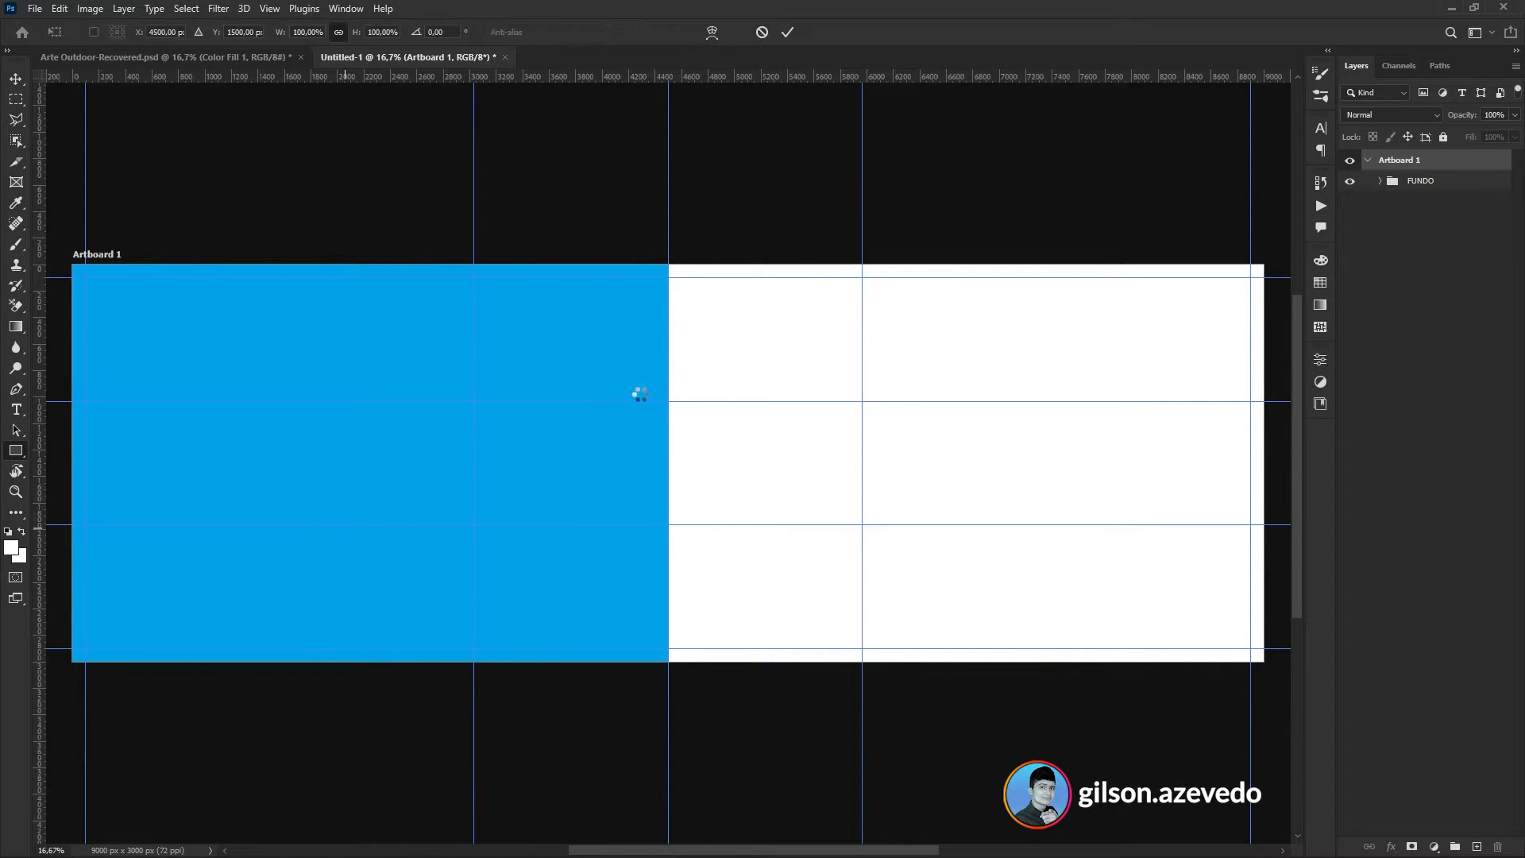
drag(765, 462, 1078, 449)
drag(971, 437, 591, 459)
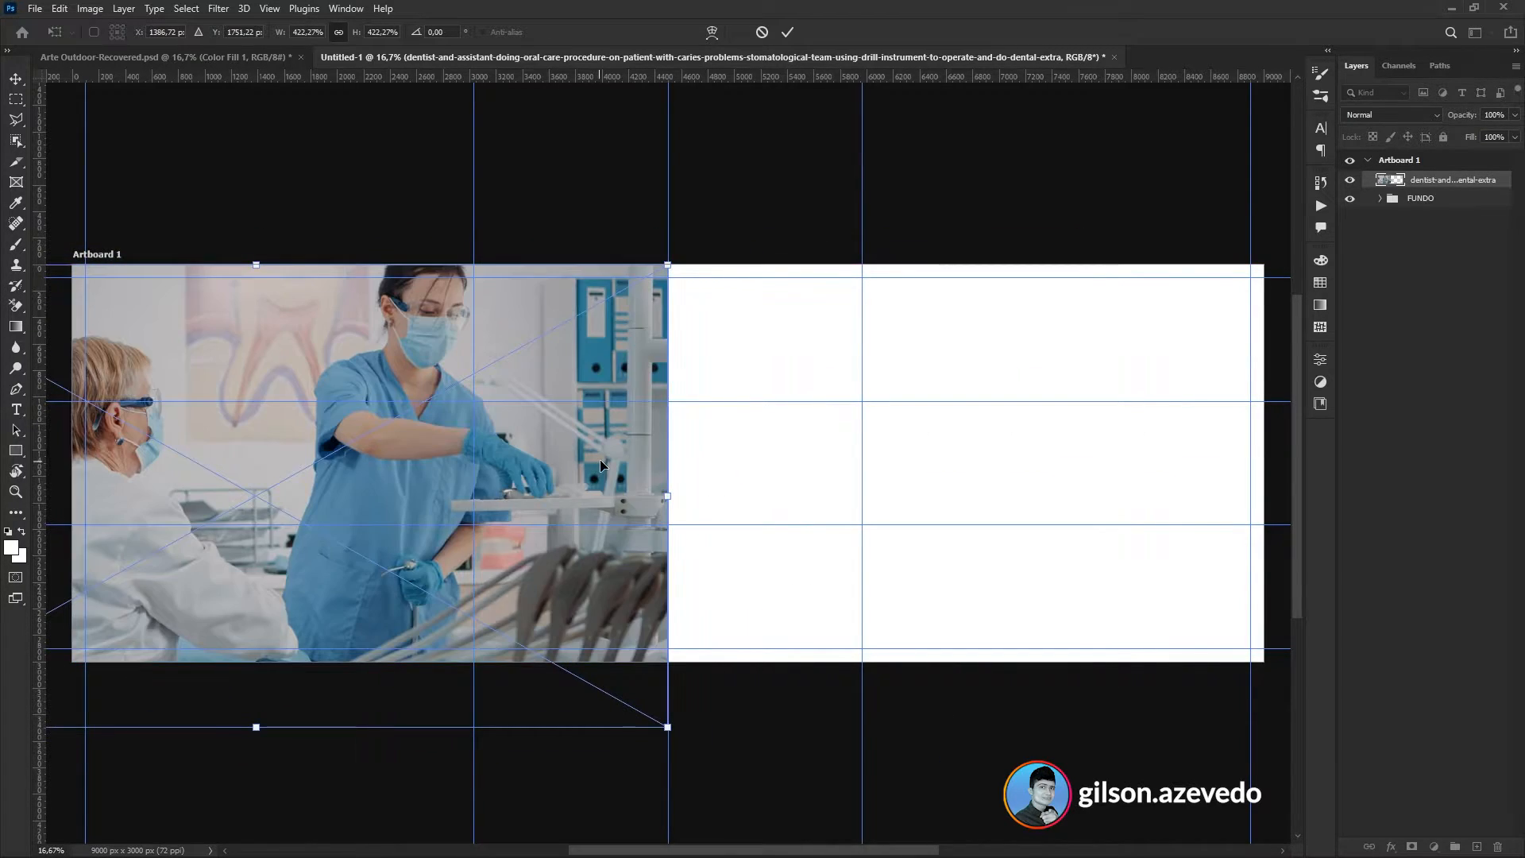
key(Return)
- Move the dentist photo layer into the FUNDO group, between Rectangle 1 and Color Fill 1
key(u)
drag(1426, 181, 1412, 202)
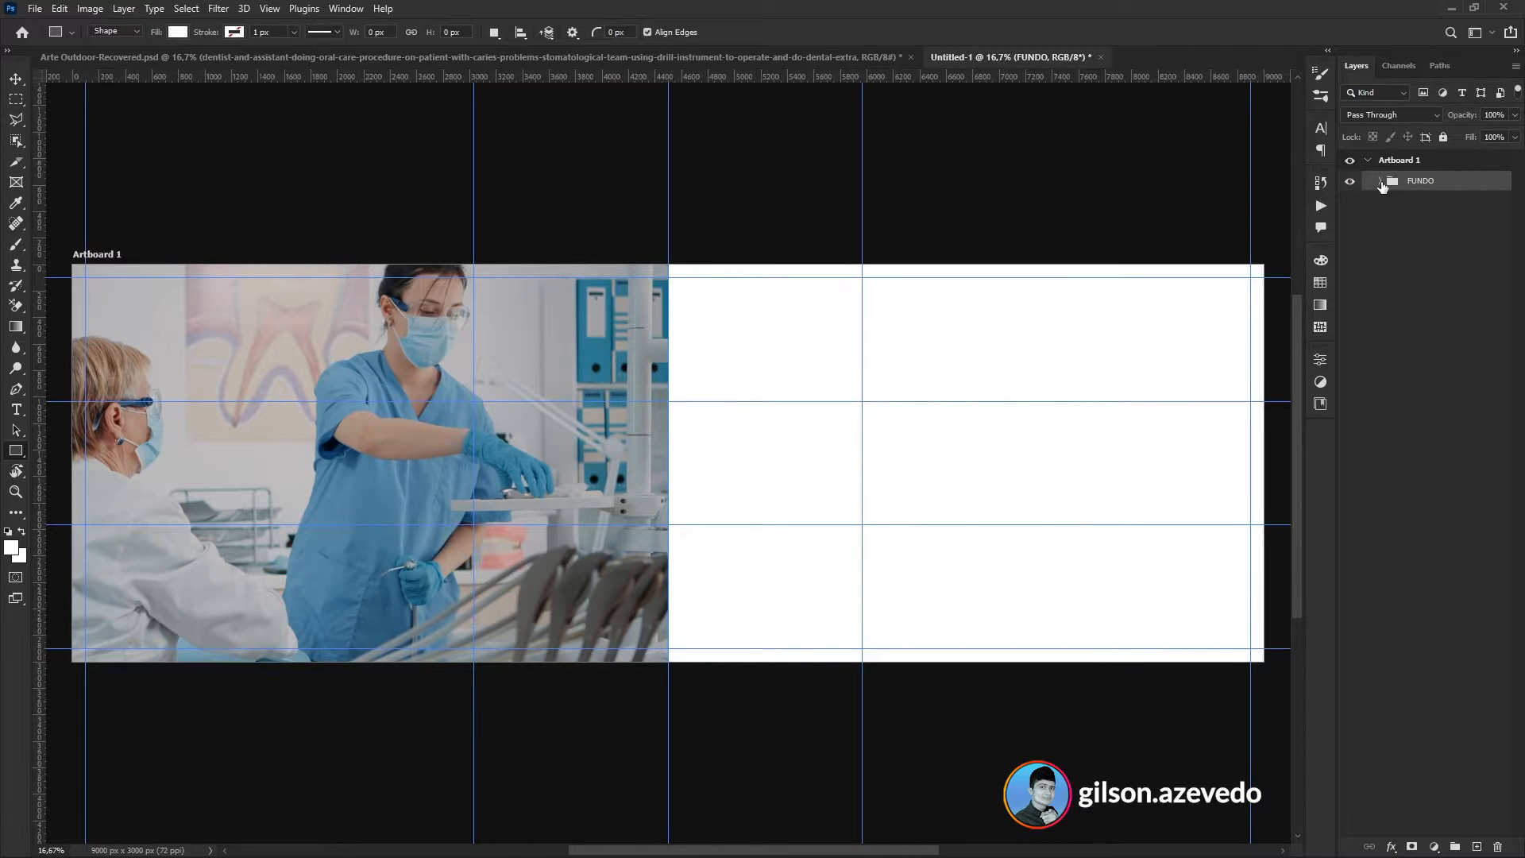
click(1381, 181)
click(1472, 202)
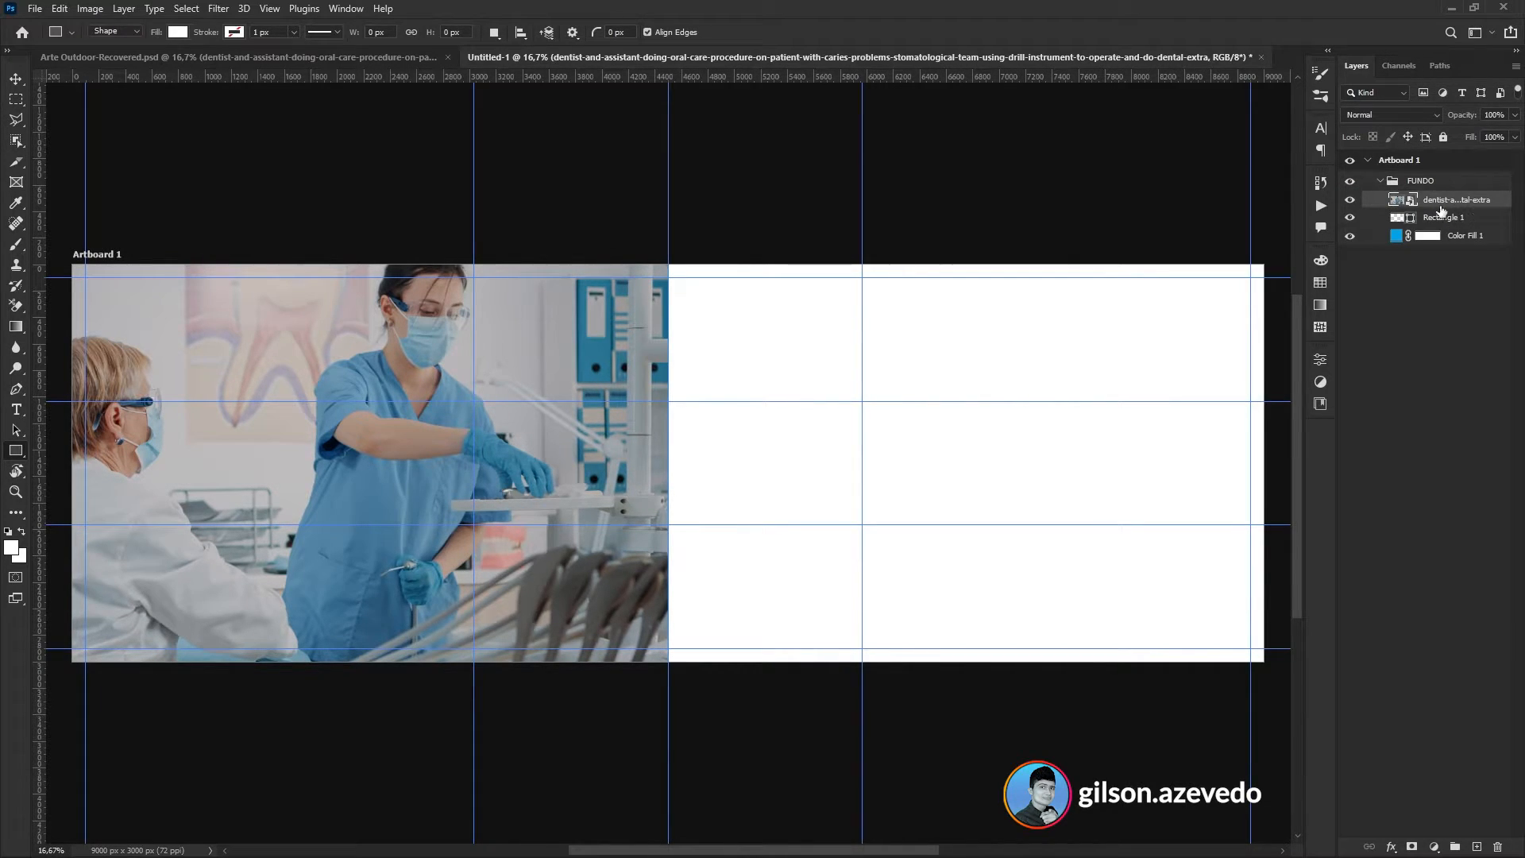
drag(1455, 196, 1484, 230)
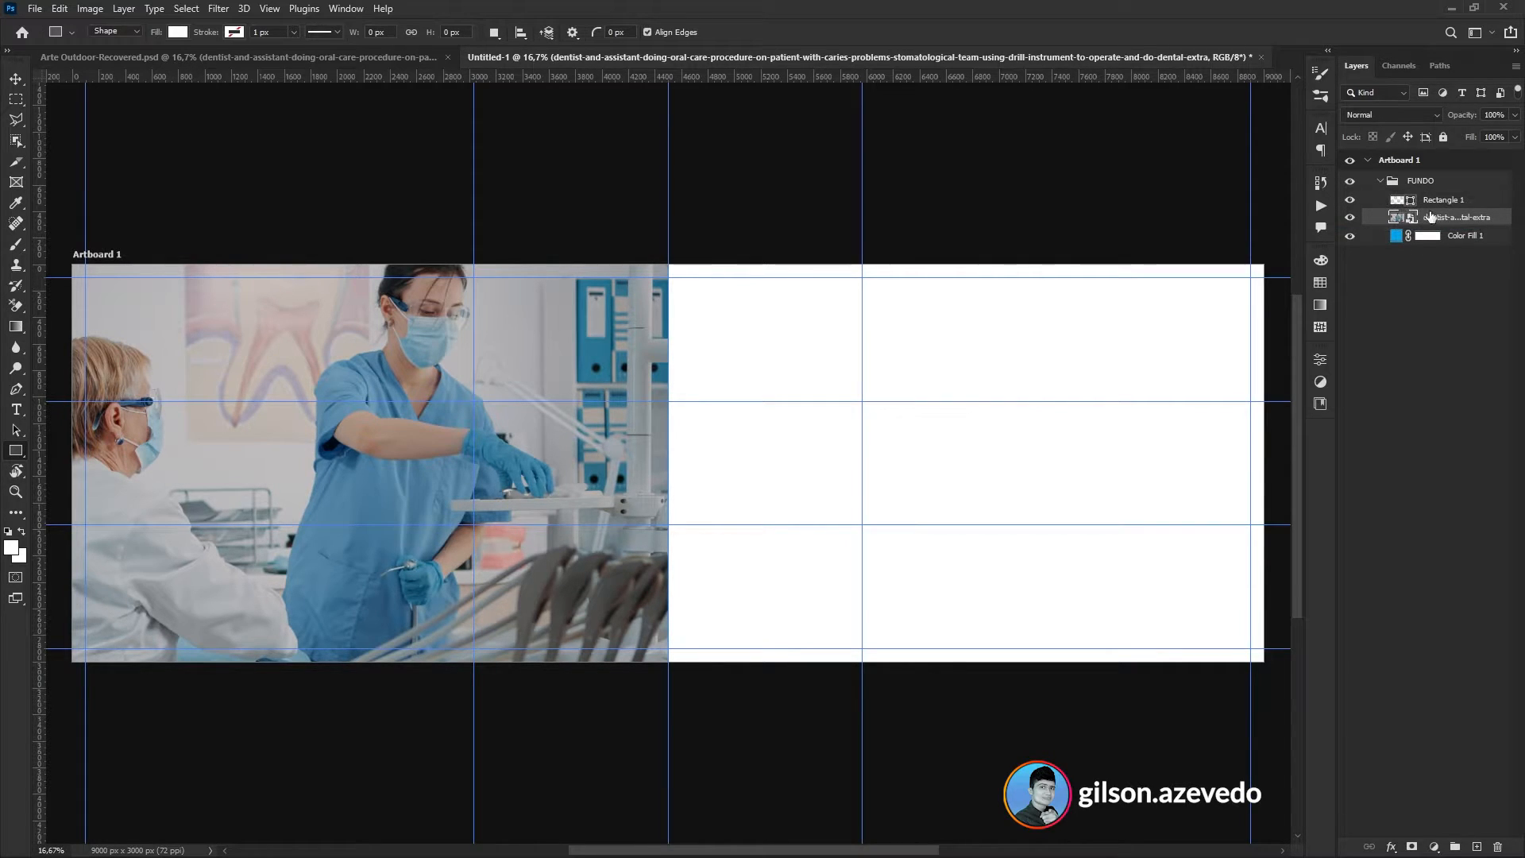
- Set the dentist photo layer to Multiply blend mode with 40% fill
click(1383, 113)
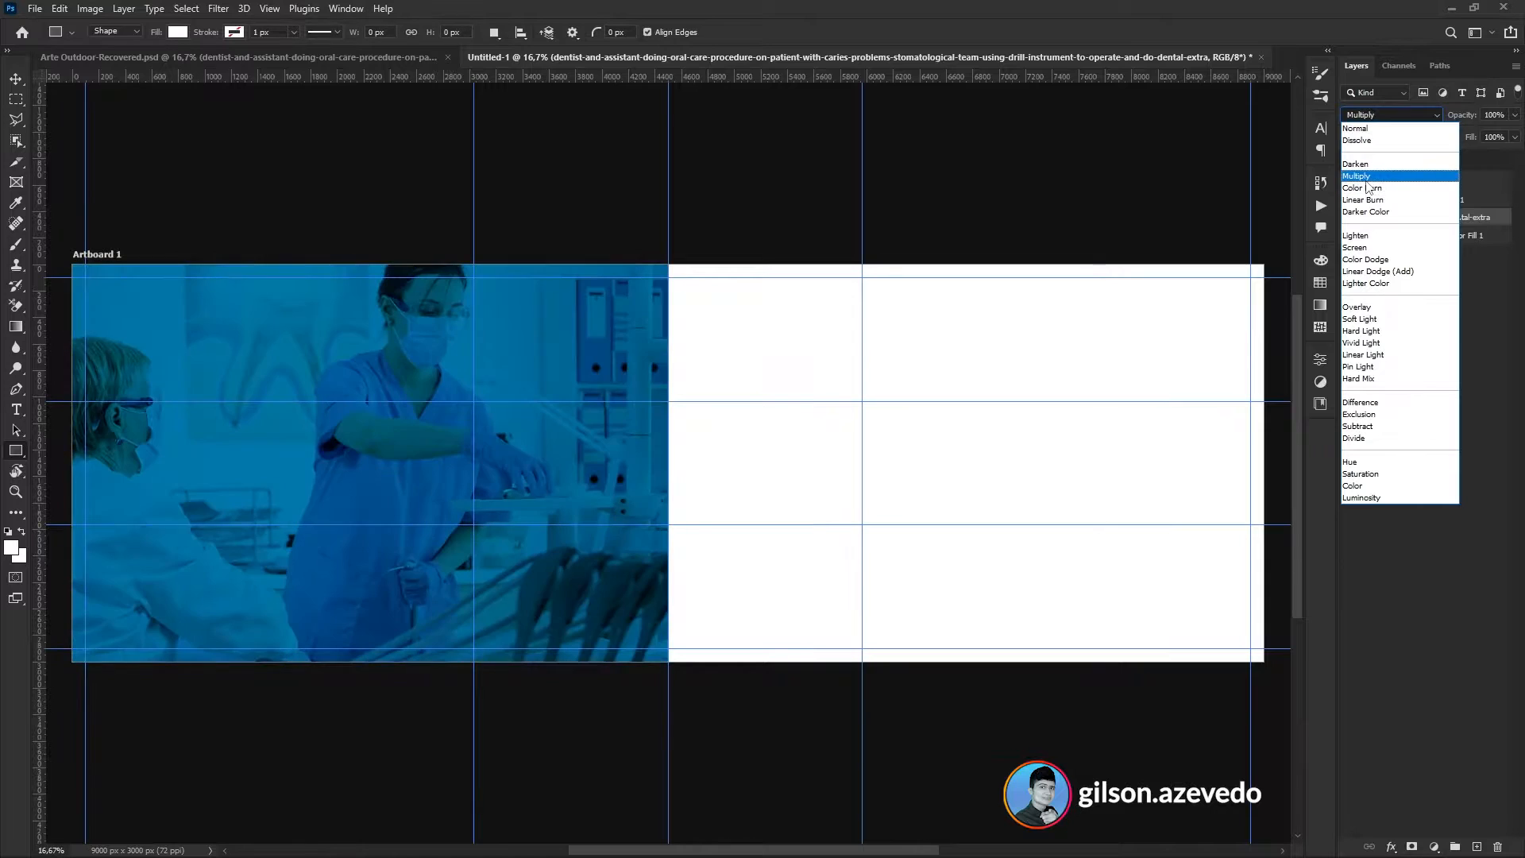
click(1366, 178)
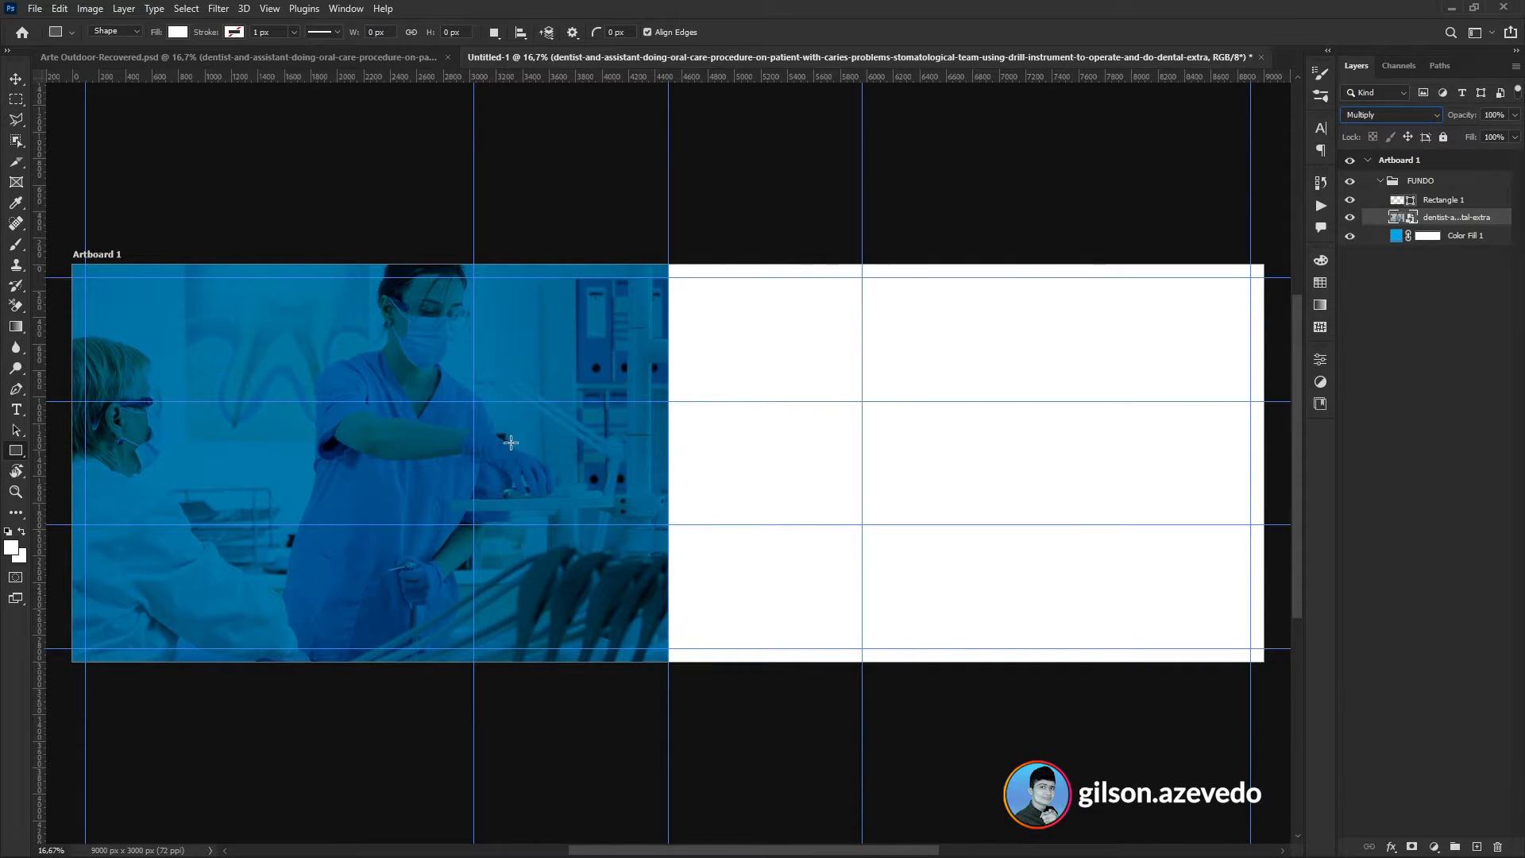
click(1493, 137)
text(40)
key(Return)
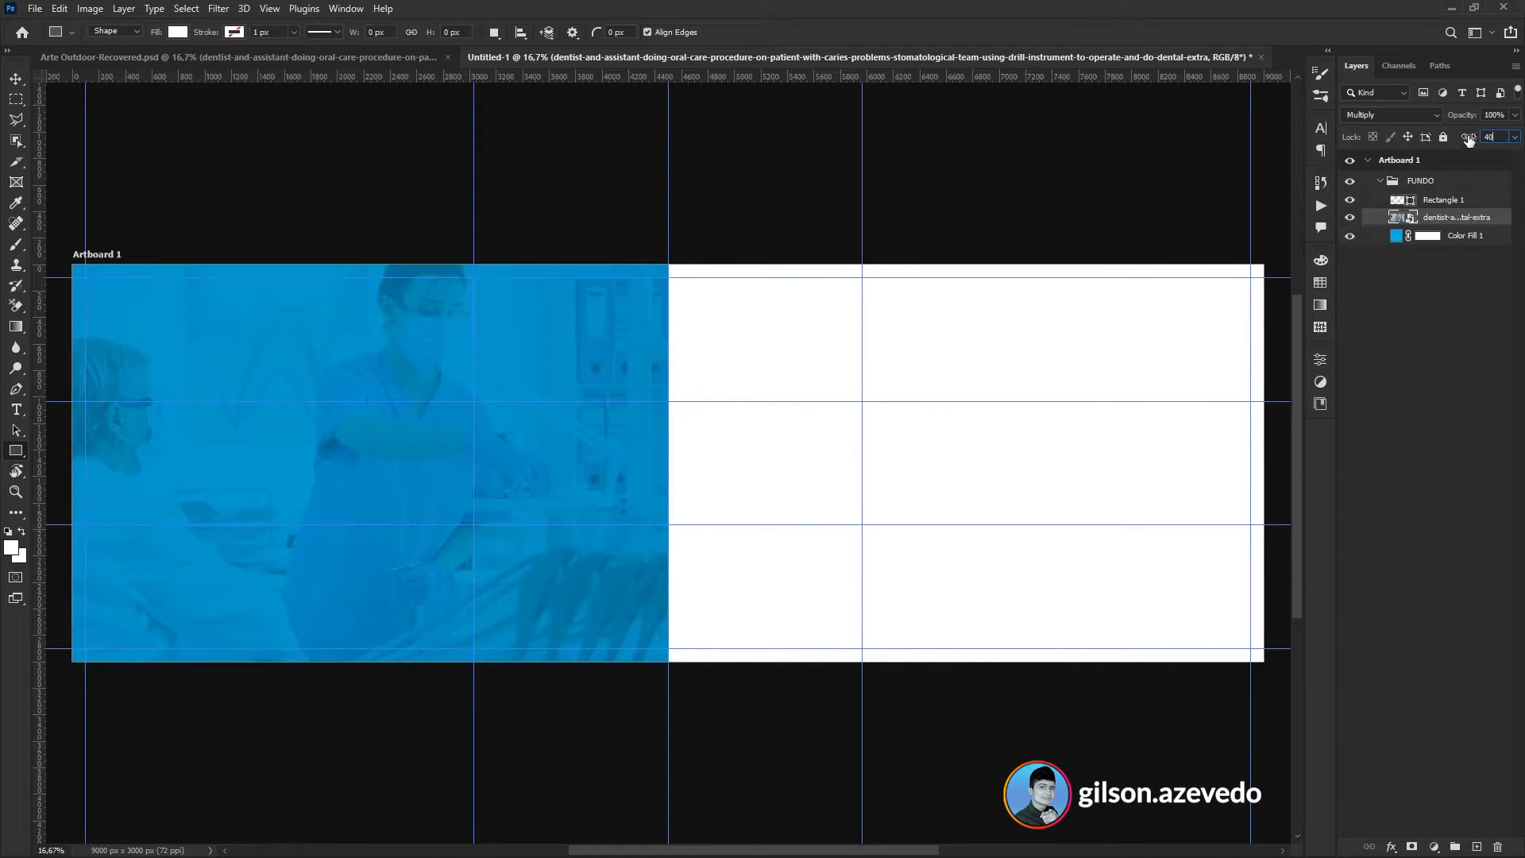
- Review the background with the guides hidden, show the guides again and select the FUNDO group
click(1466, 321)
key(ctrl+semicolon)
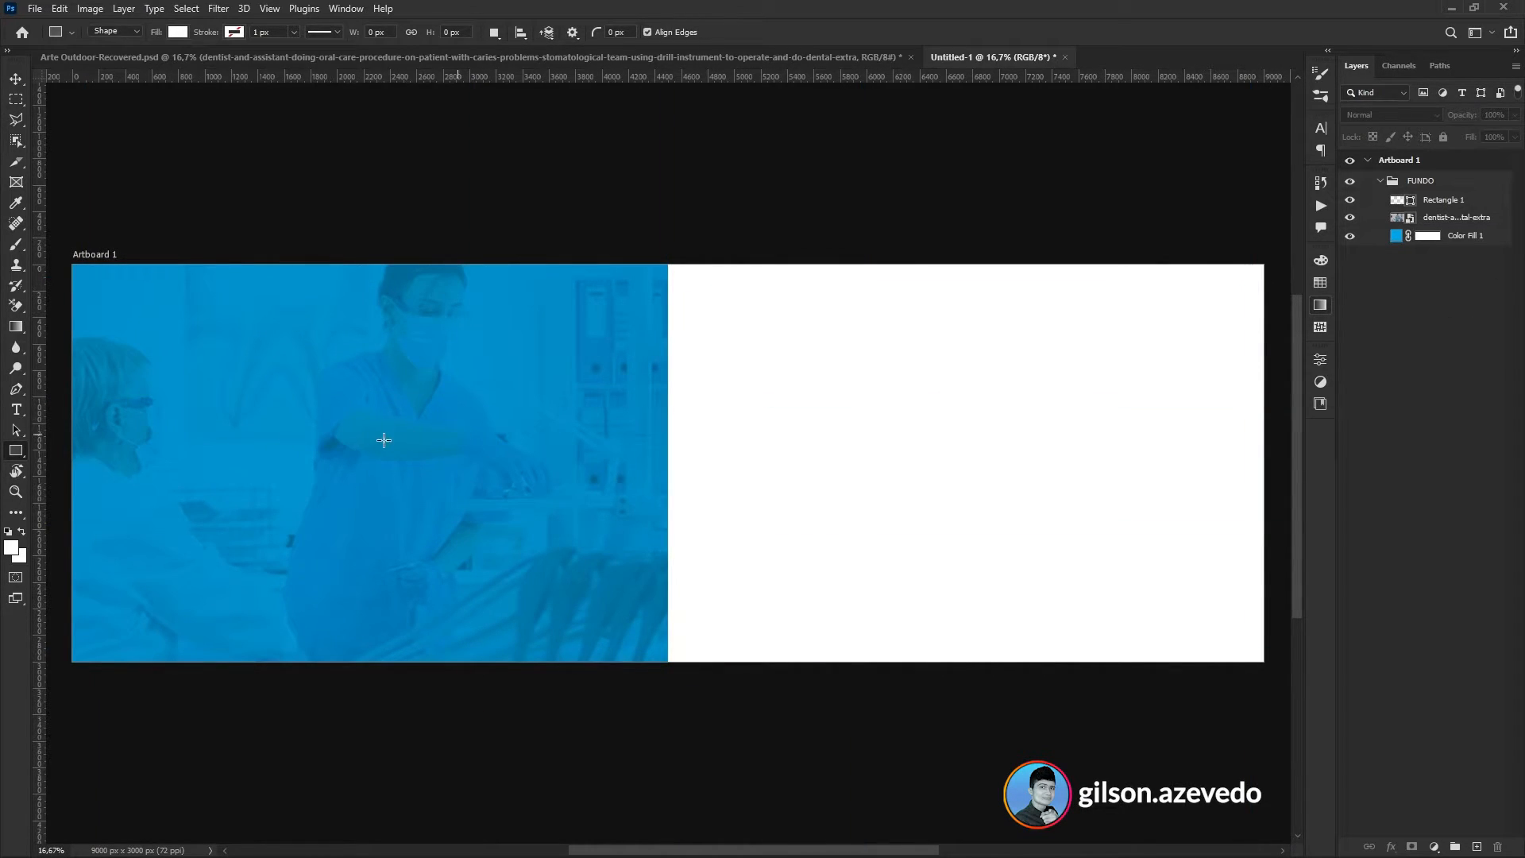
key(v)
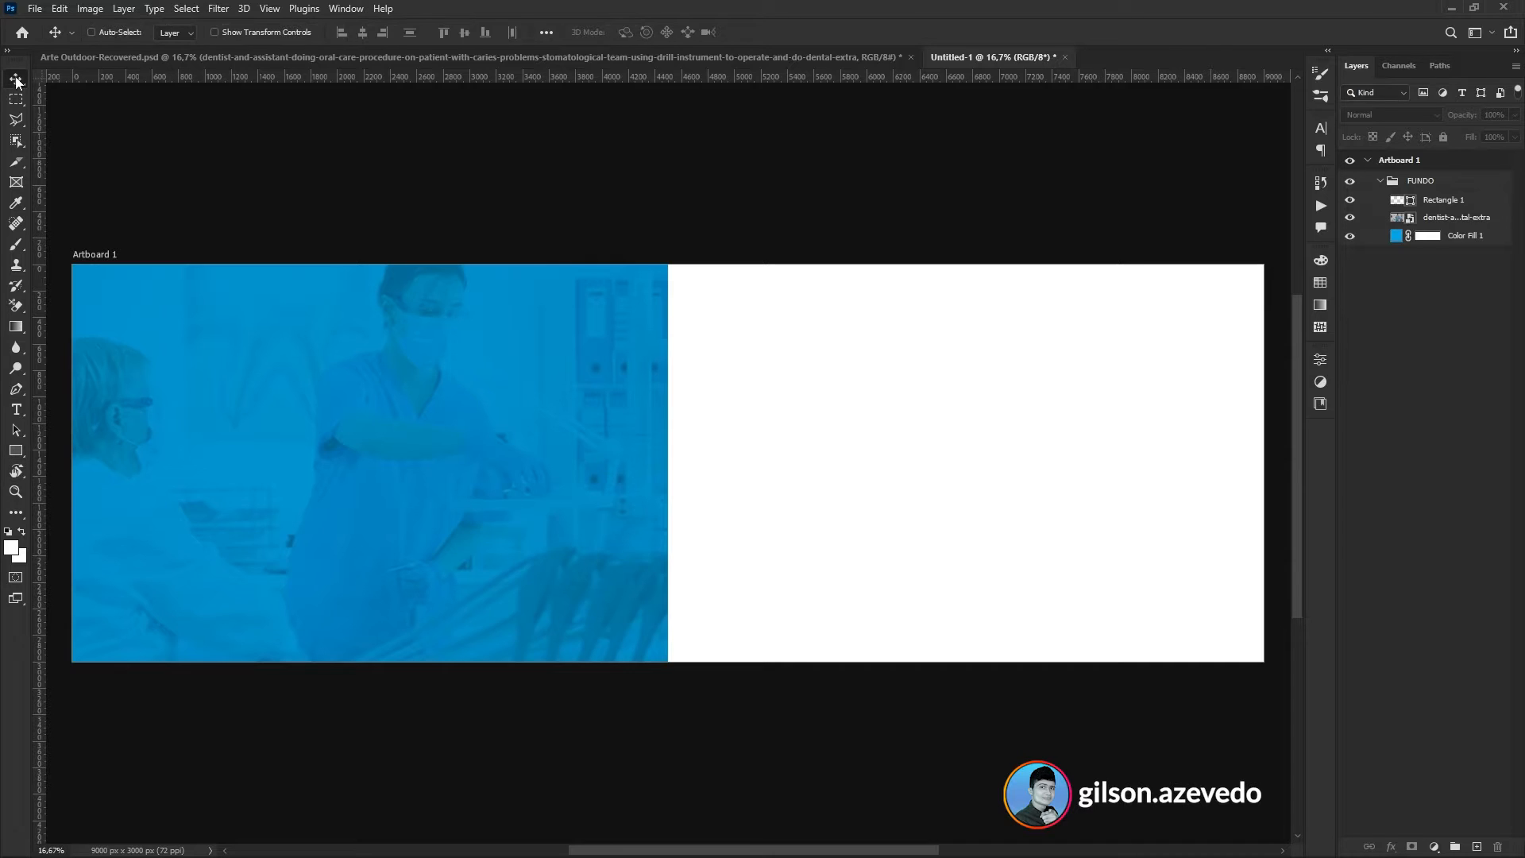
click(1421, 180)
key(ctrl+semicolon)
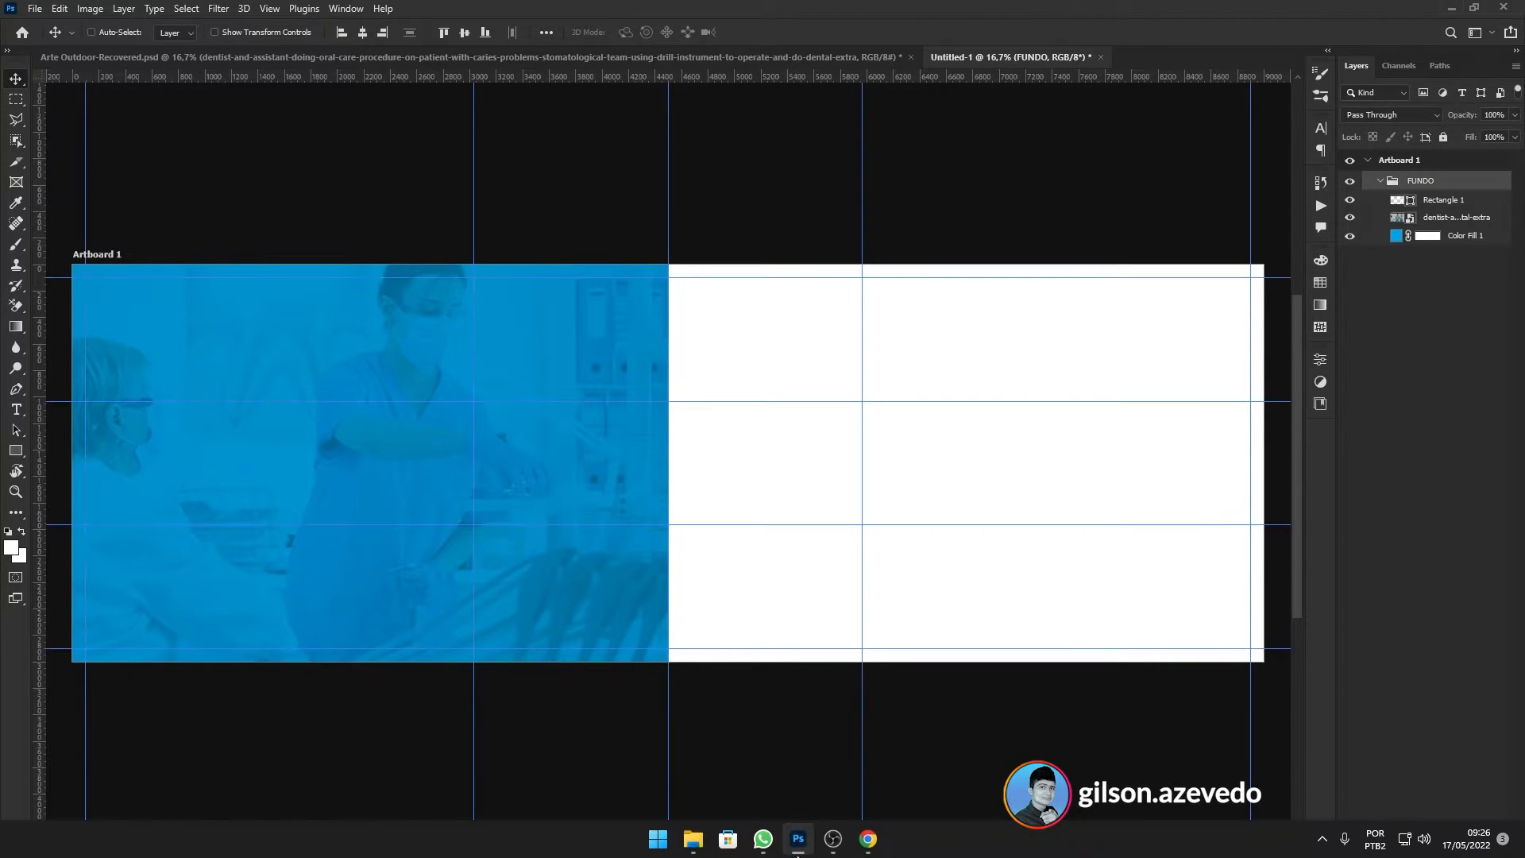
- Place the Mulher dor de dente image from the Arquivos folder at the artboard's center above FUNDO, slightly enlarged
click(693, 839)
drag(518, 155, 736, 493)
key(alt+Tab)
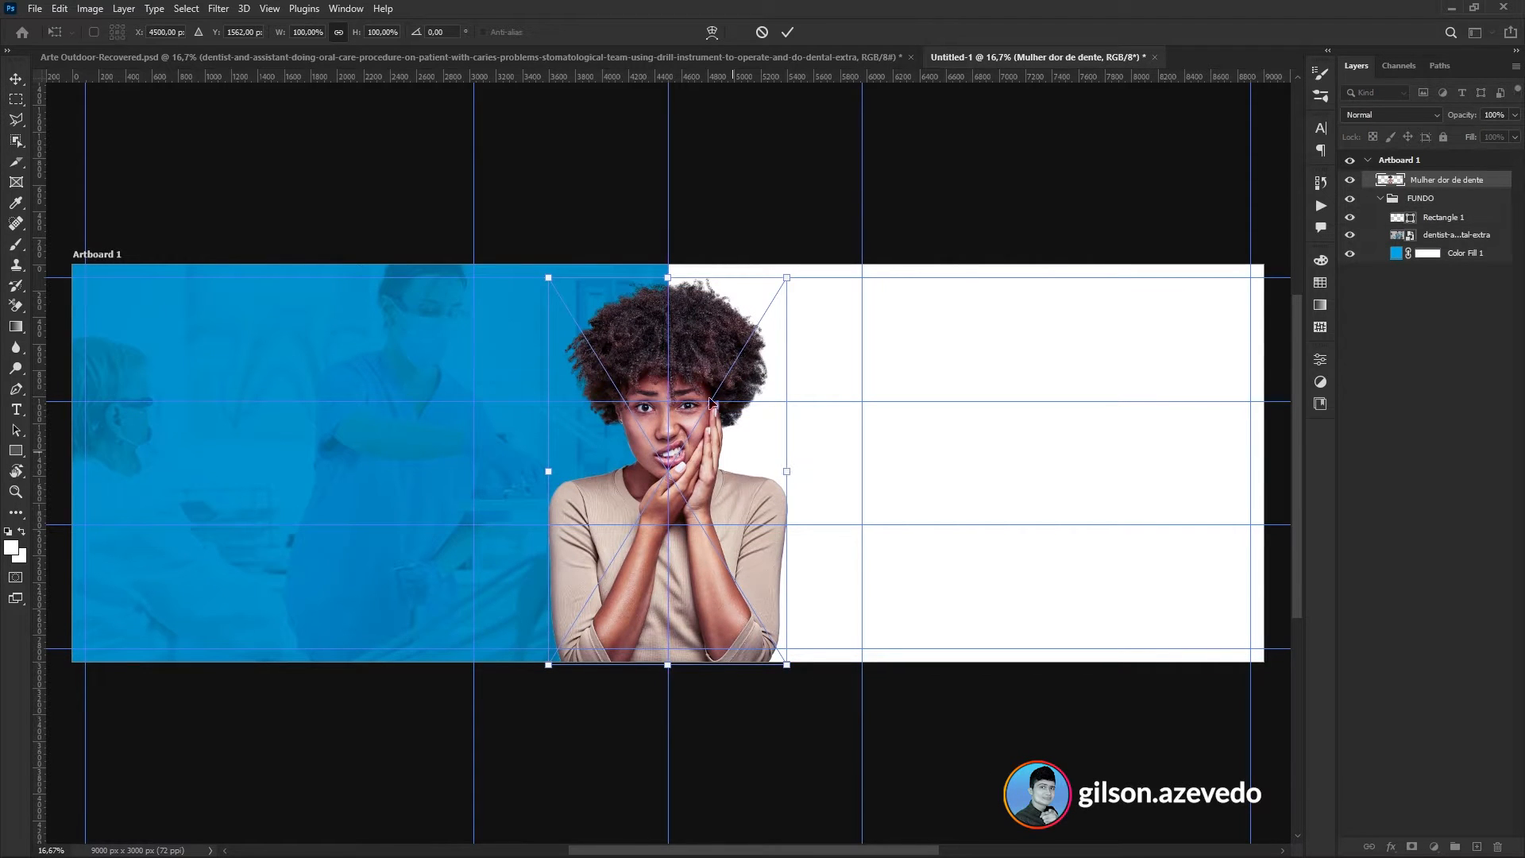
drag(668, 271, 670, 271)
key(Return)
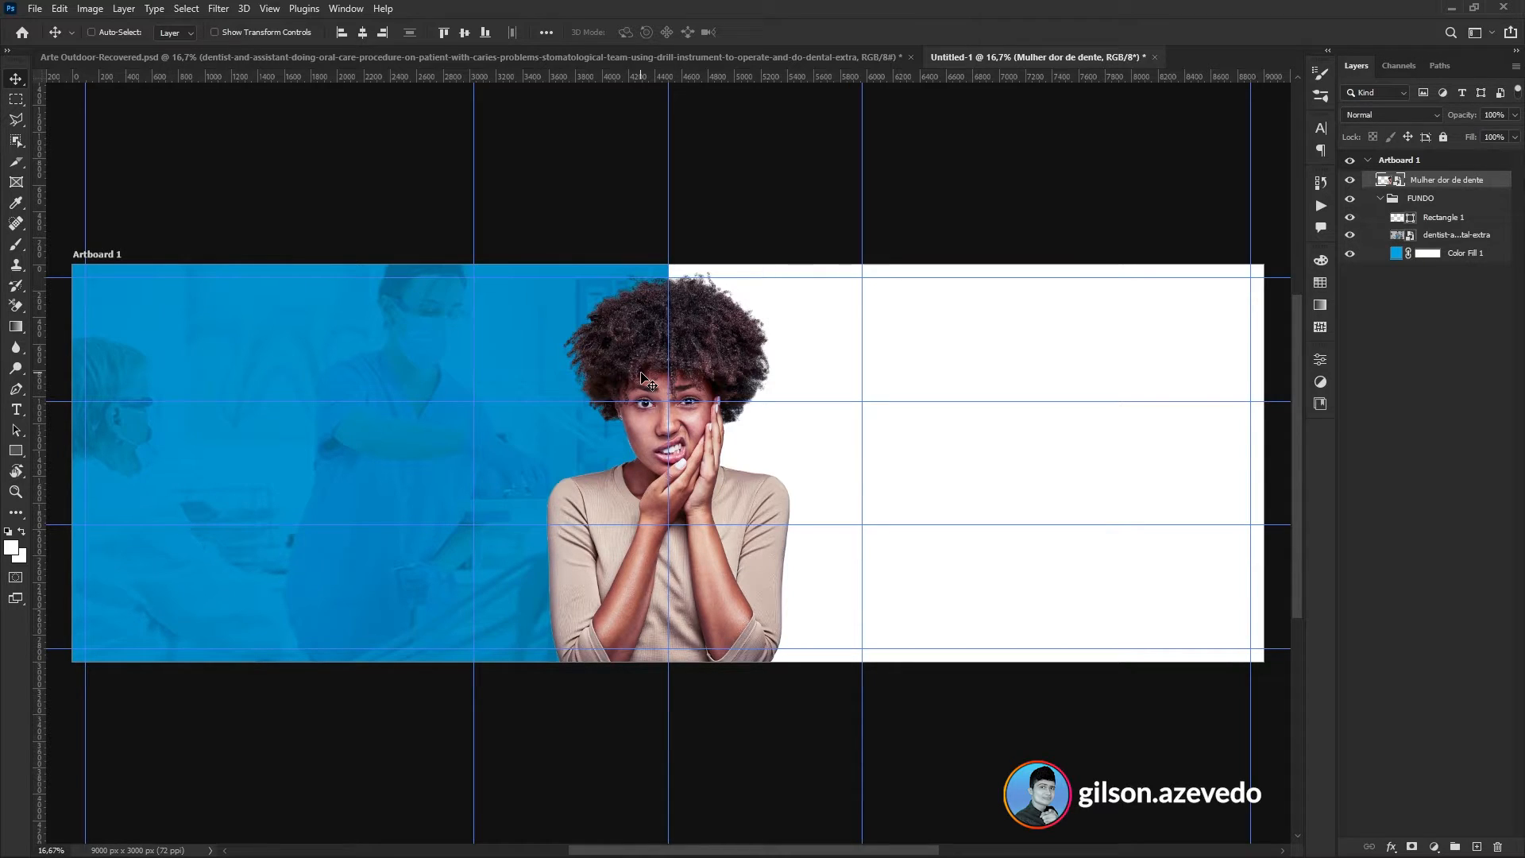
- Draw a dark navy rectangle about 4563 x 798 px along the bottom of the blue half, ending at the center guide
click(12, 456)
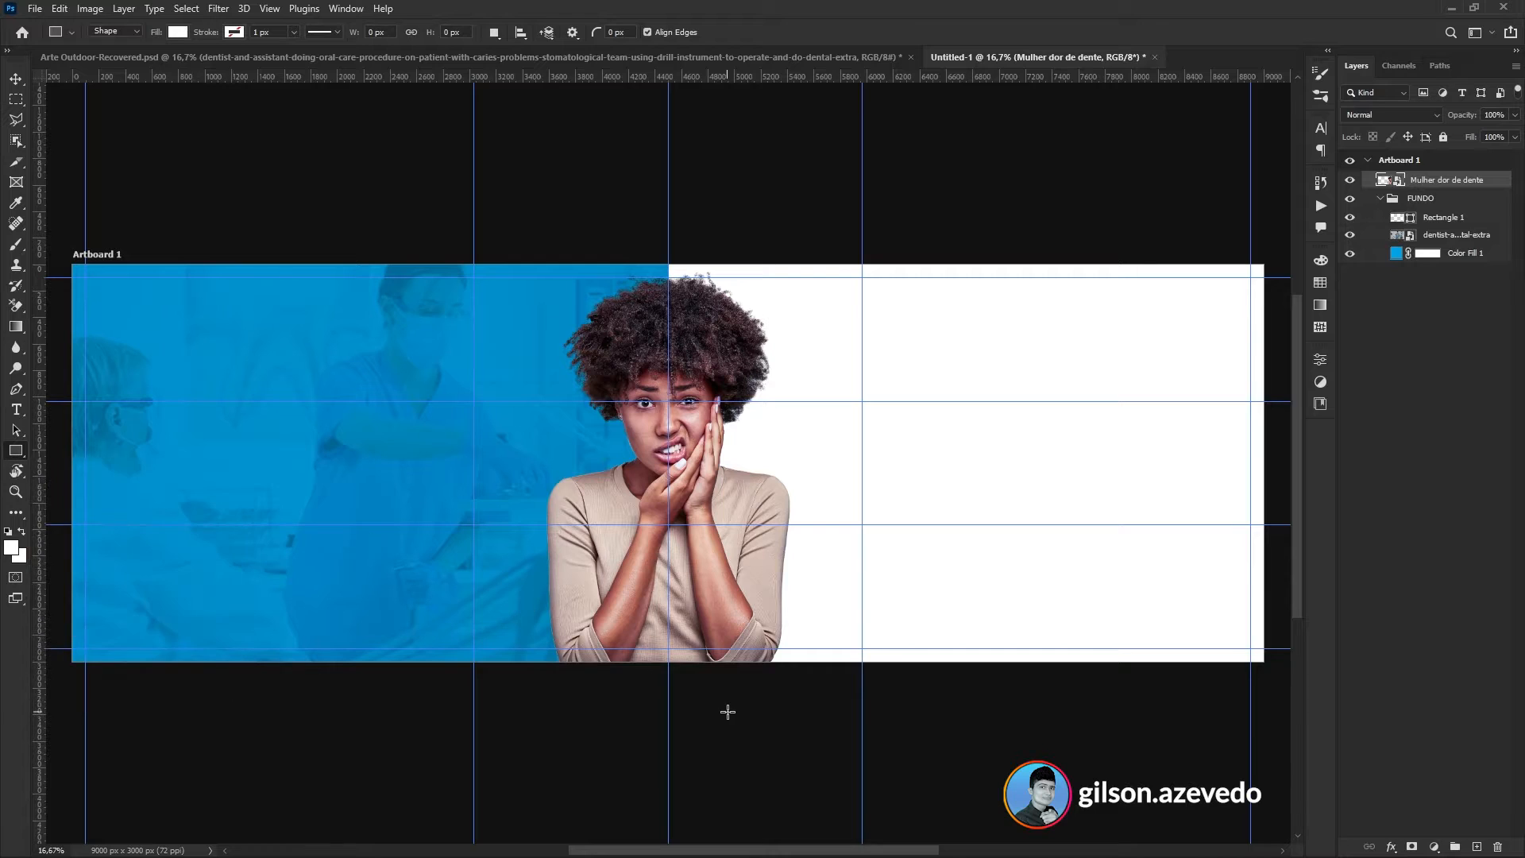
click(179, 35)
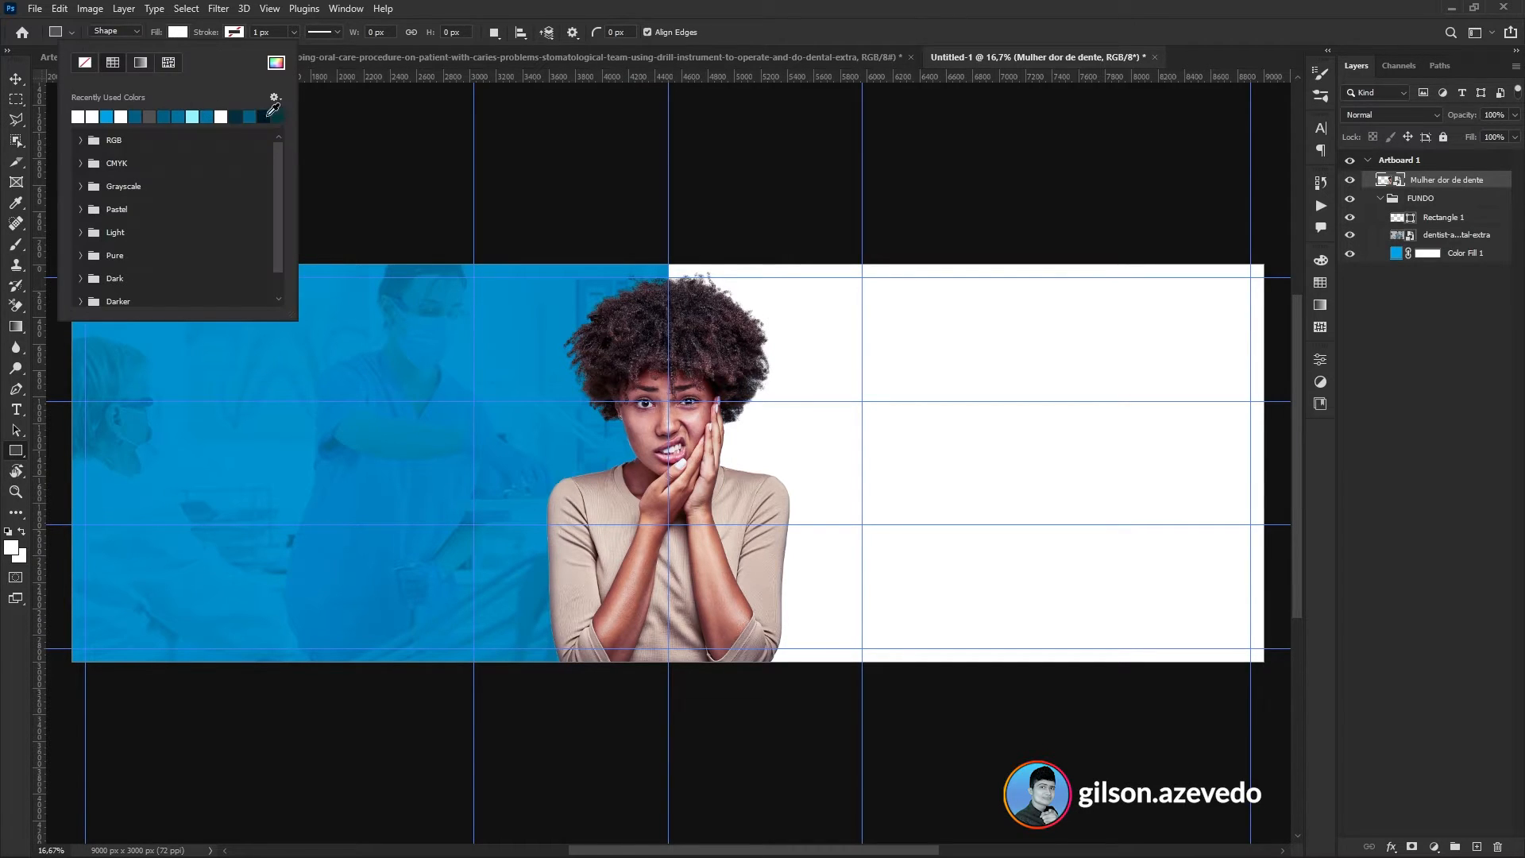
click(238, 113)
click(178, 36)
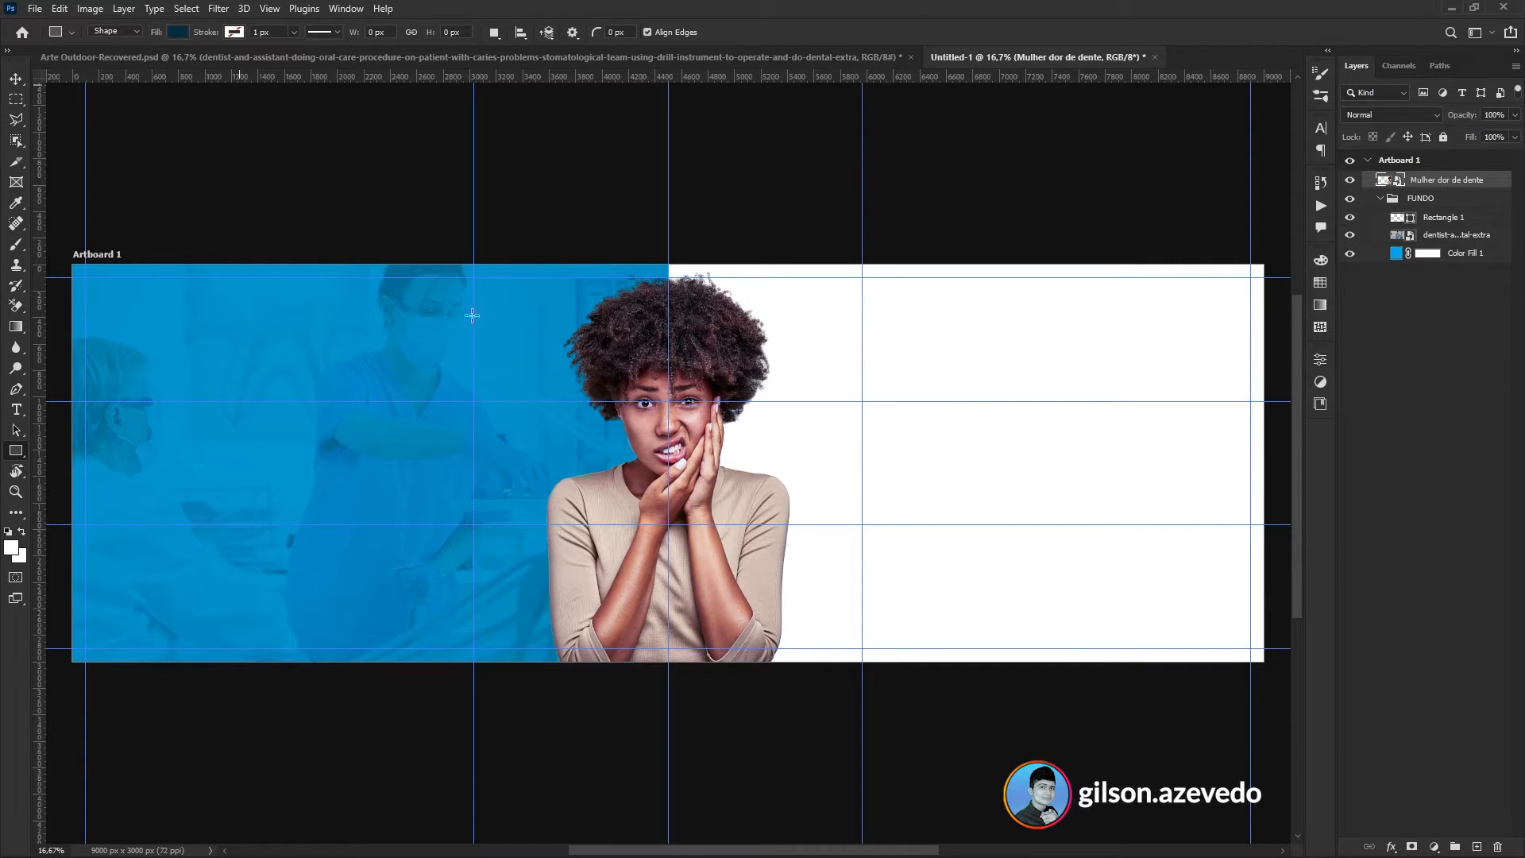
drag(667, 693, 74, 587)
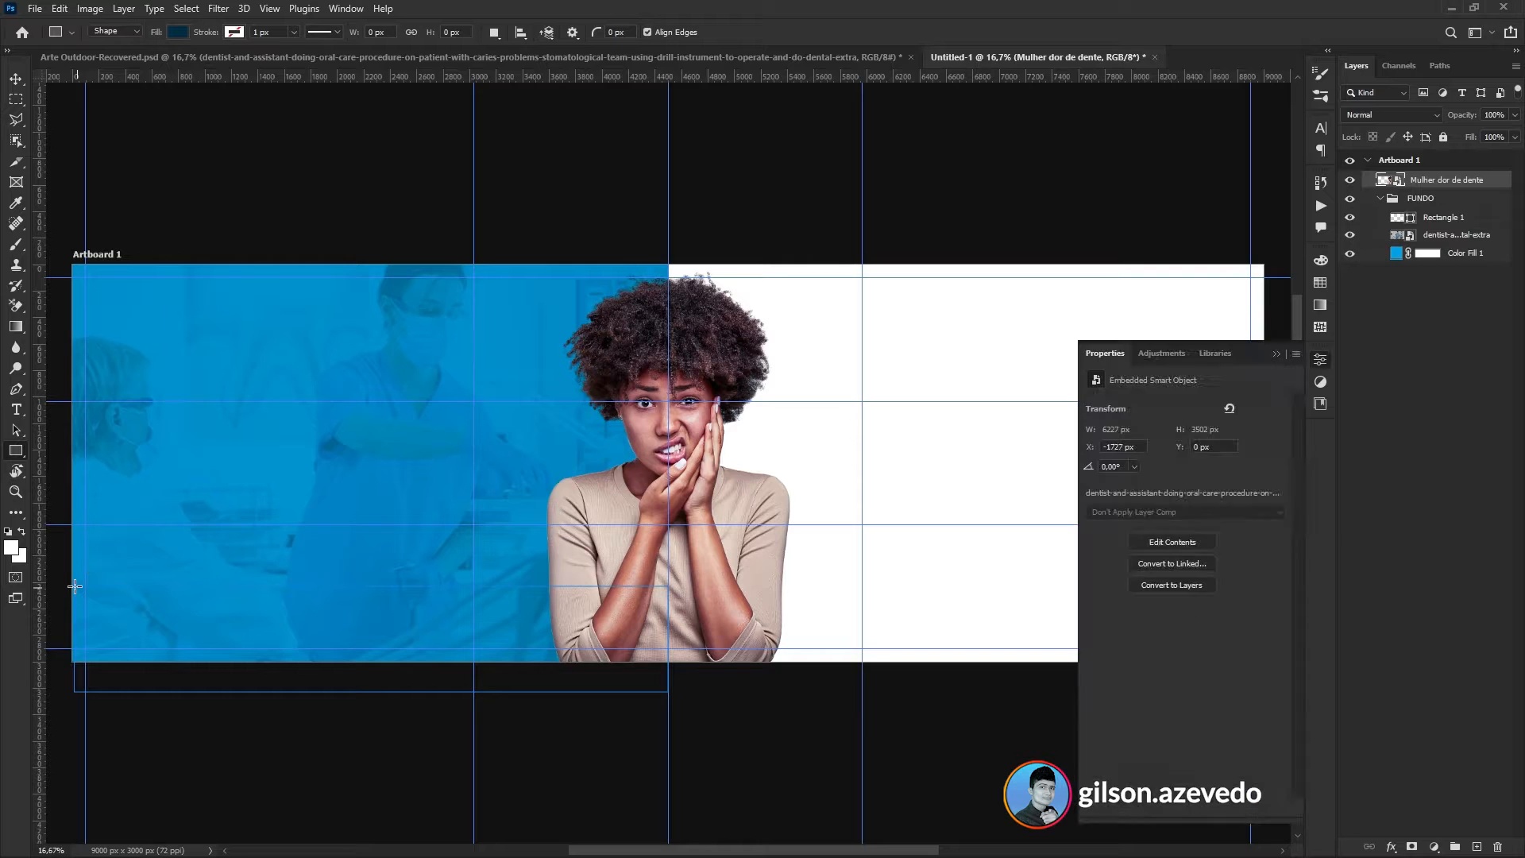
drag(74, 638, 66, 639)
- Move the navy rectangle into the FUNDO group above Rectangle 1 and add an empty layer above it
drag(1465, 182, 1464, 235)
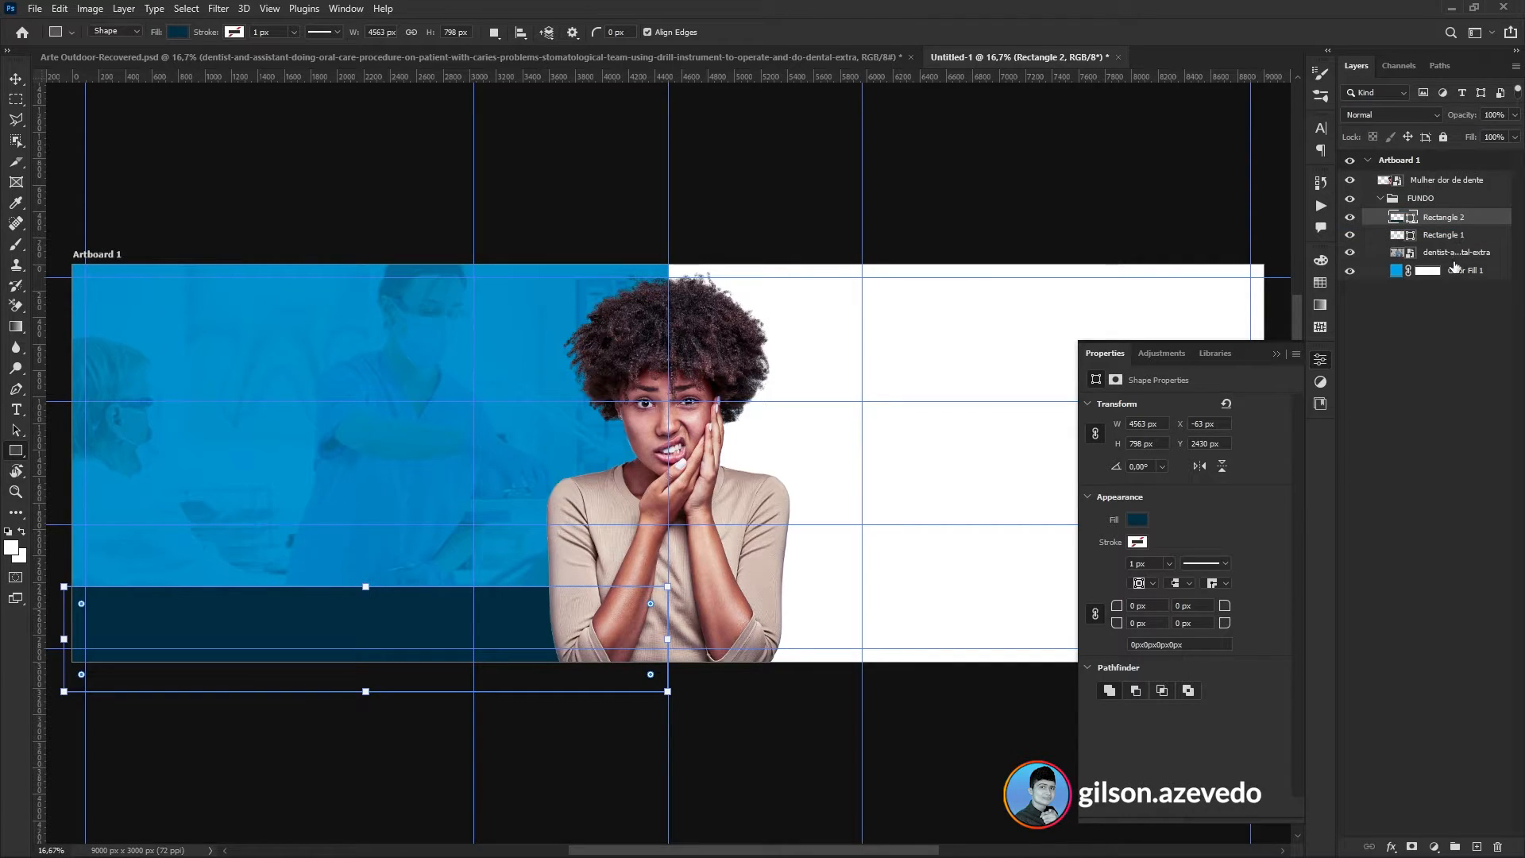
click(1477, 847)
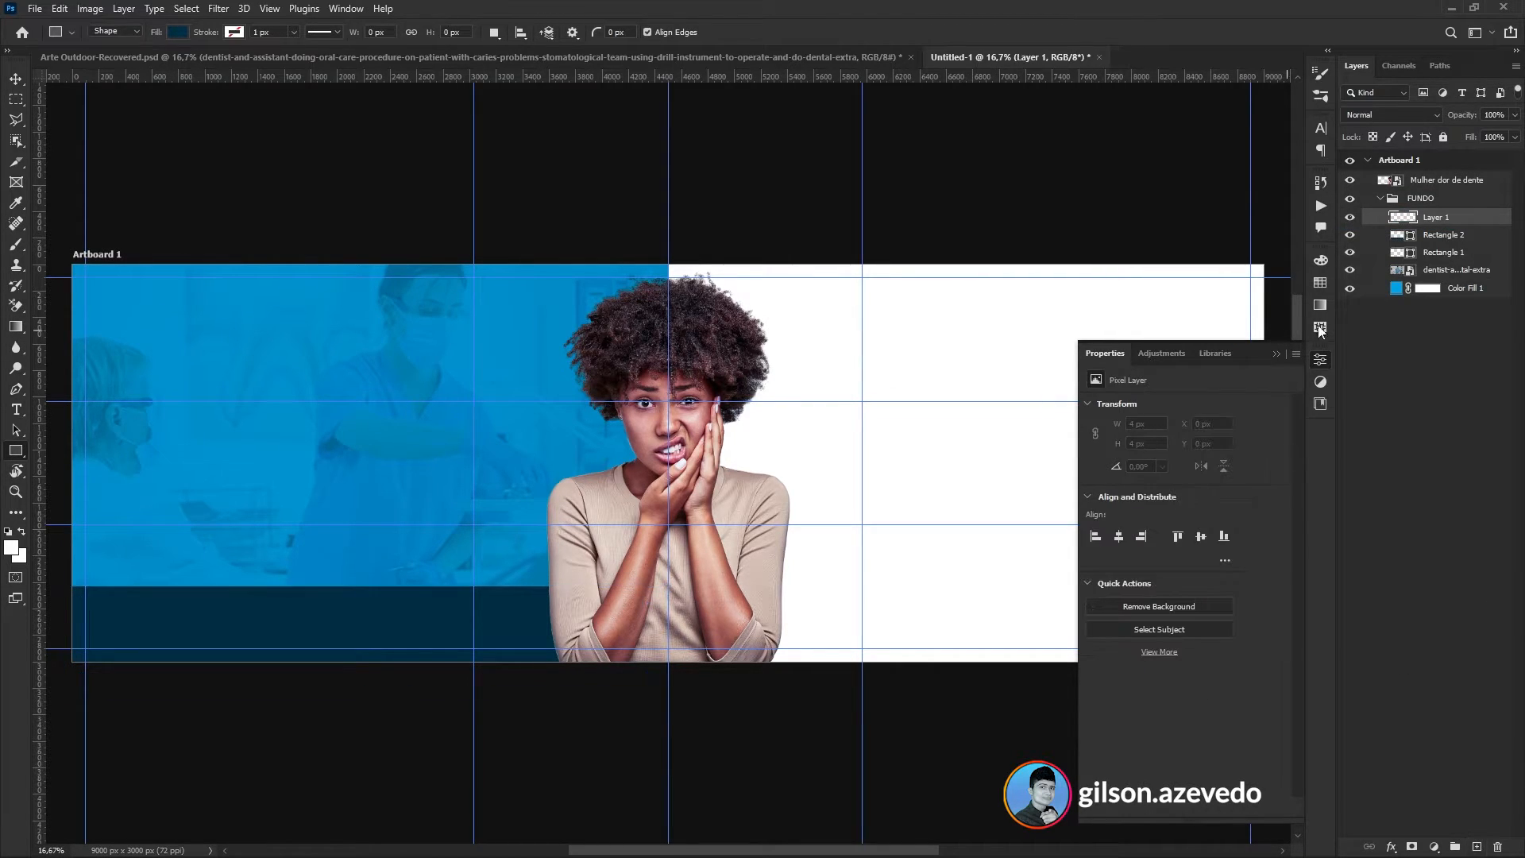
- Undo the empty layer and place a duplicate of the navy rectangle along the bottom of the white half
key(ctrl+z)
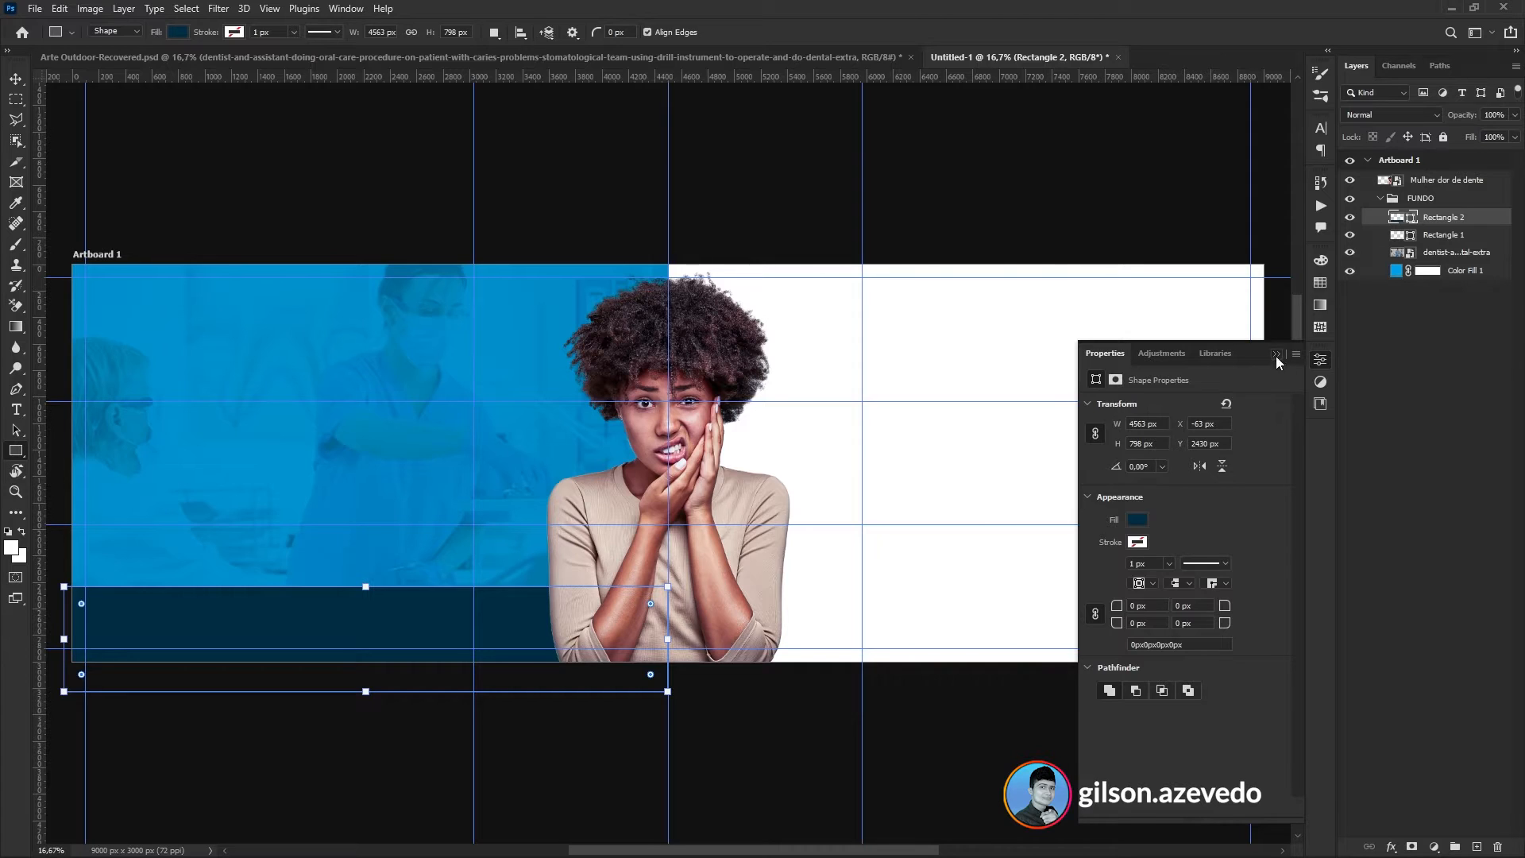
click(1276, 354)
key(ctrl+j)
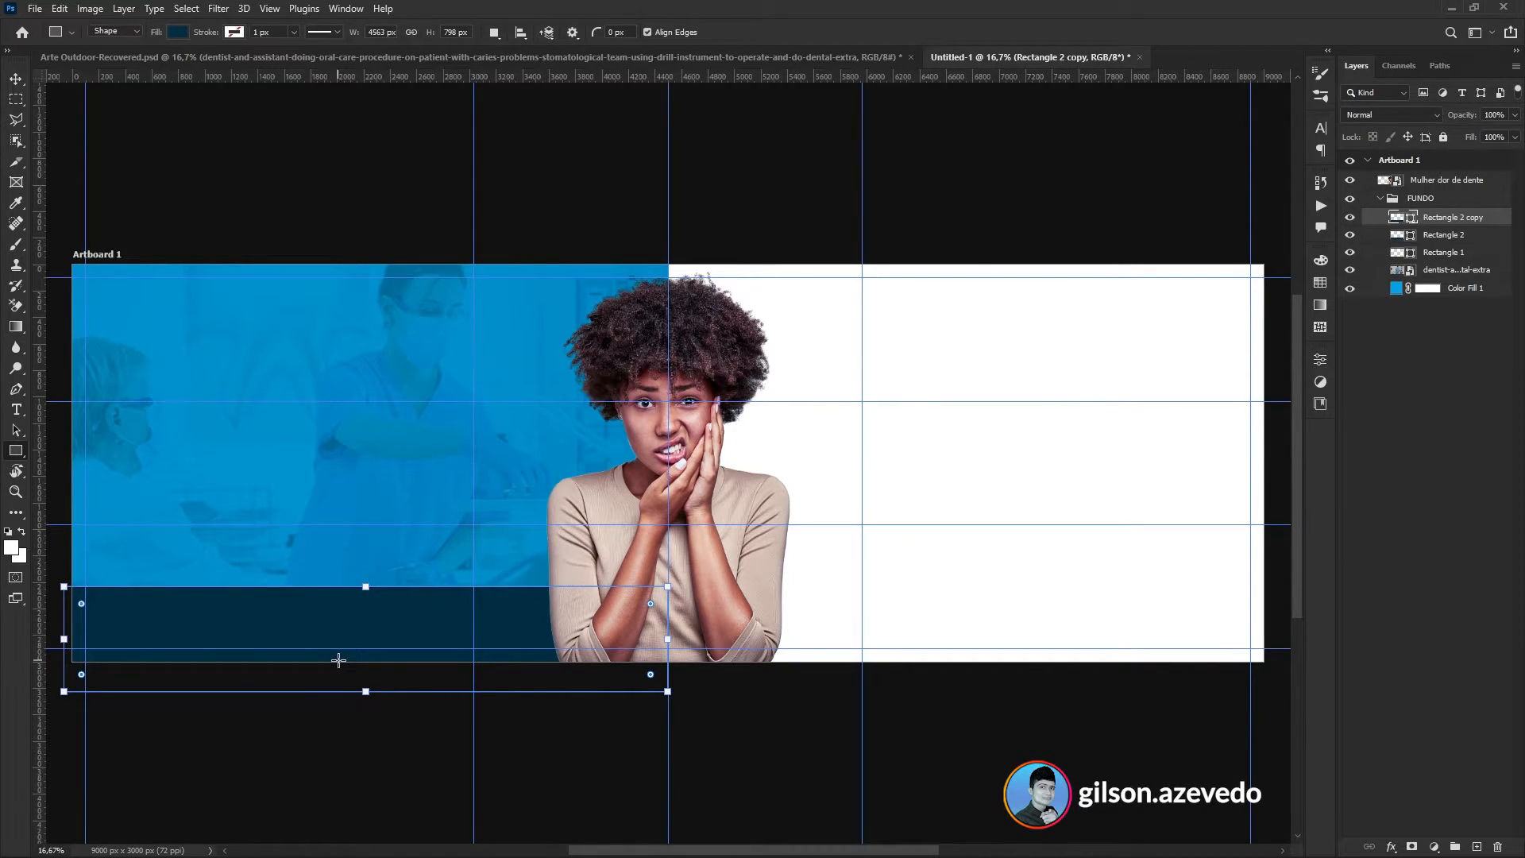
key(v)
drag(200, 632, 841, 627)
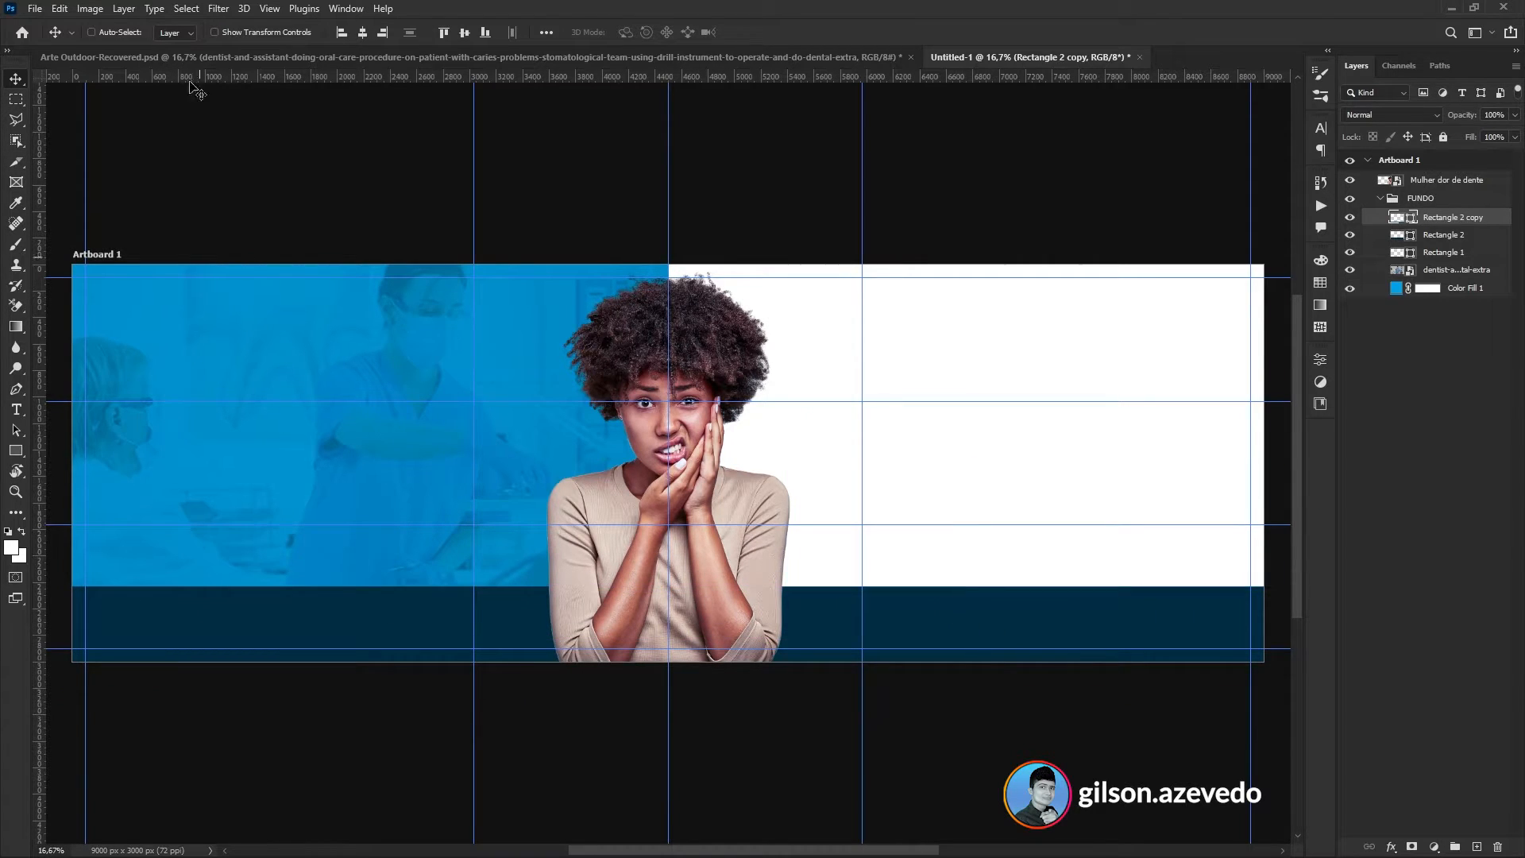
- Change the fill of the duplicated rectangle under the white half to bright blue from the recently used colors
click(16, 451)
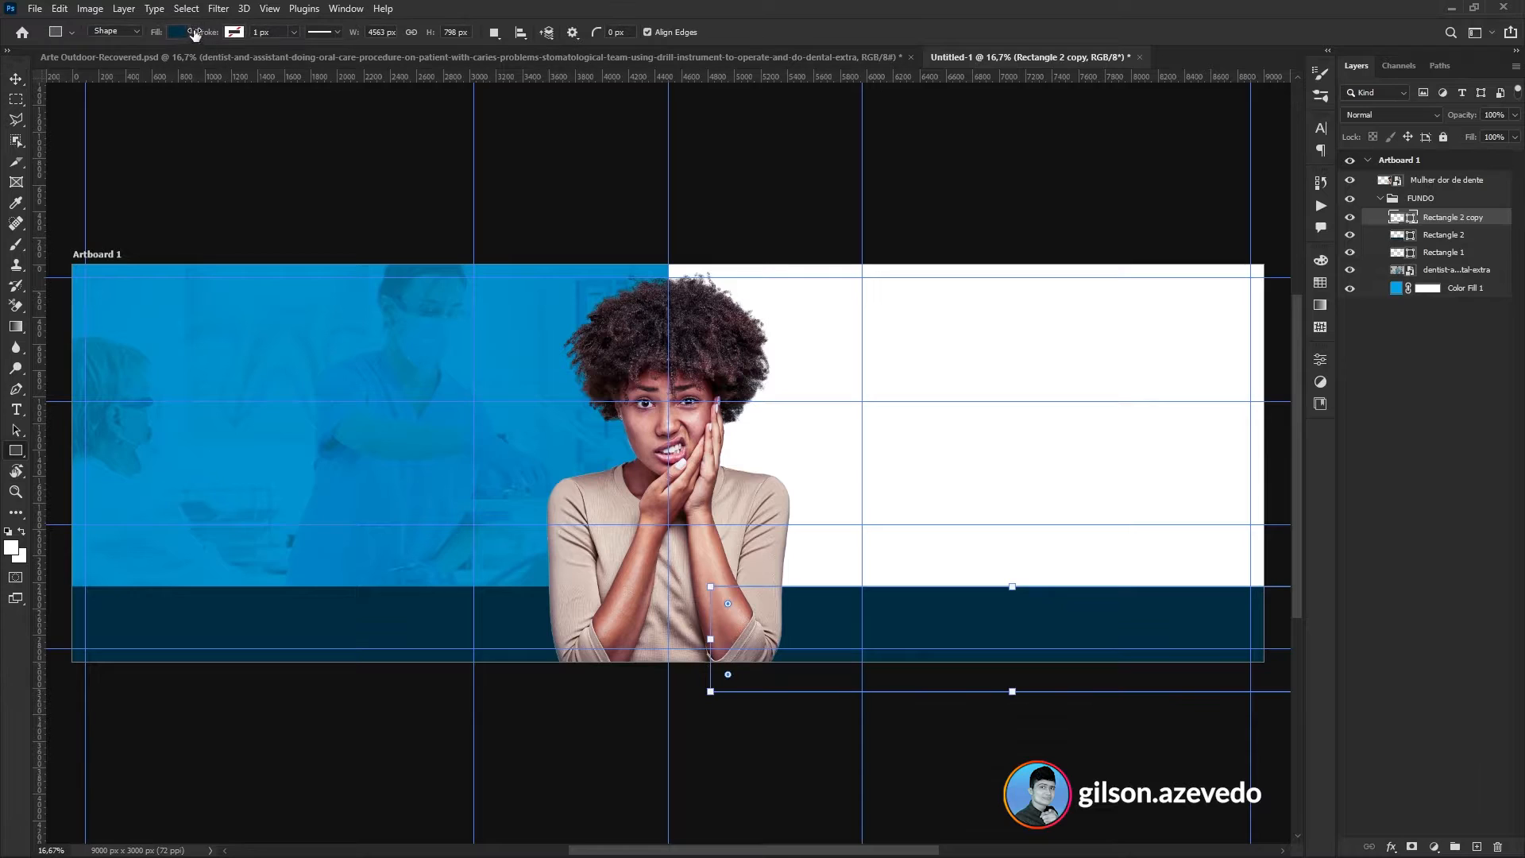
click(180, 32)
click(123, 116)
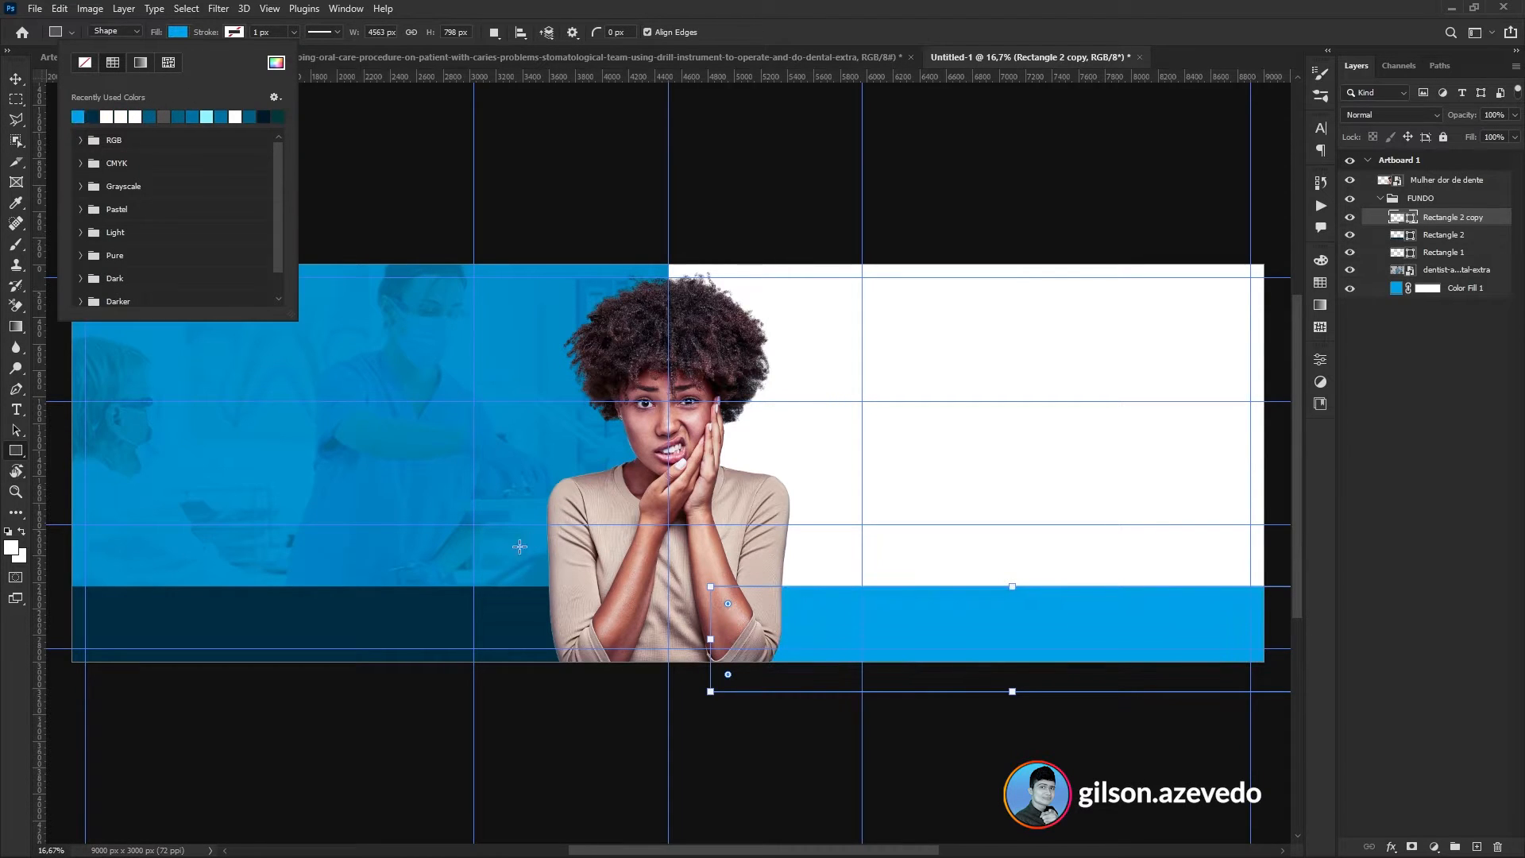
click(22, 81)
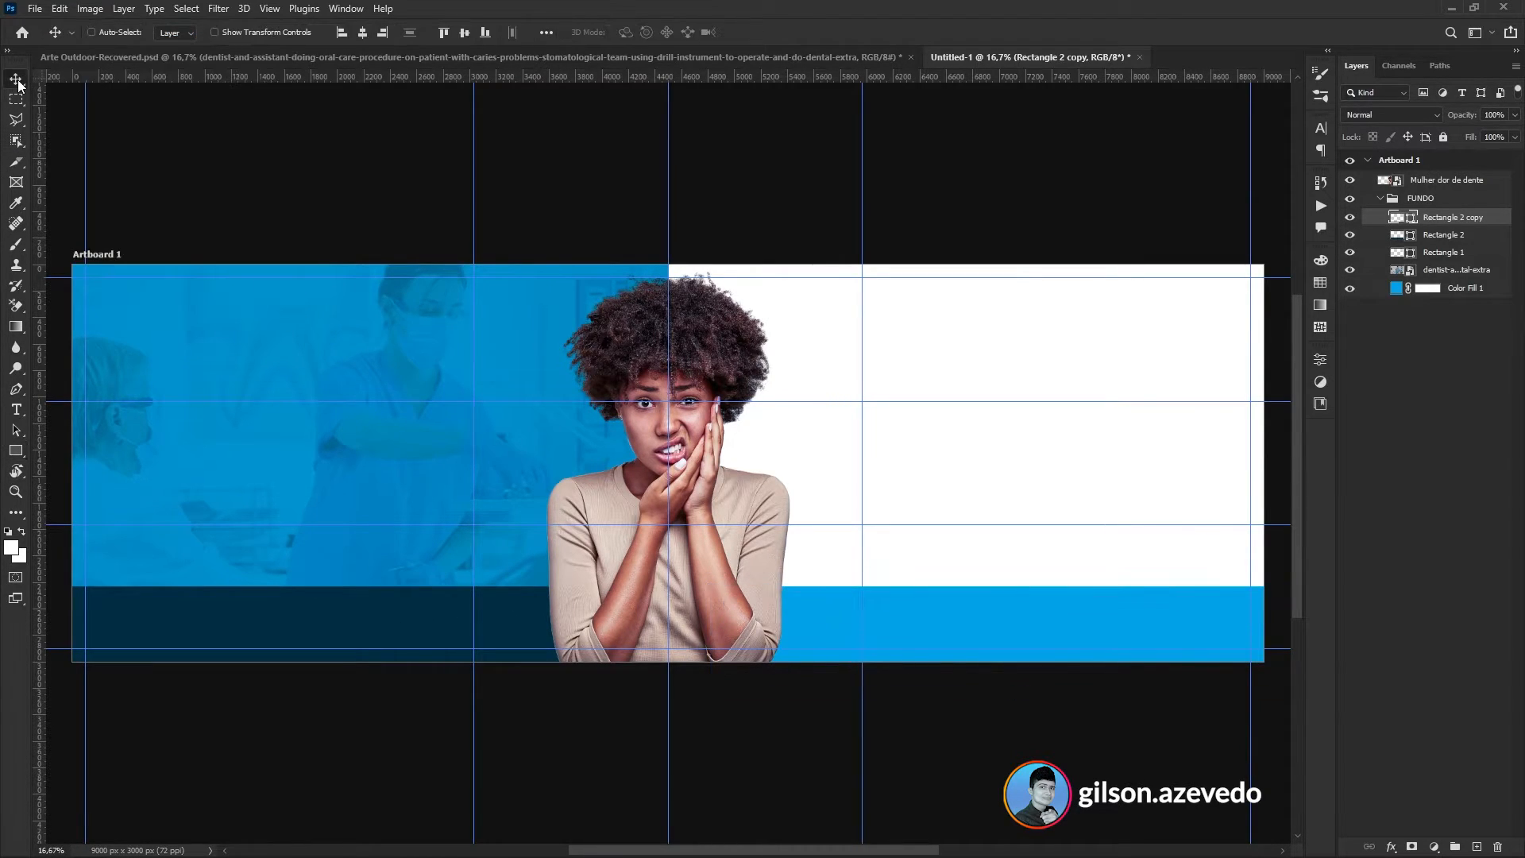
- Collapse the FUNDO group and put the Mulher dor de dente layer into a new group named FOTO
click(1379, 198)
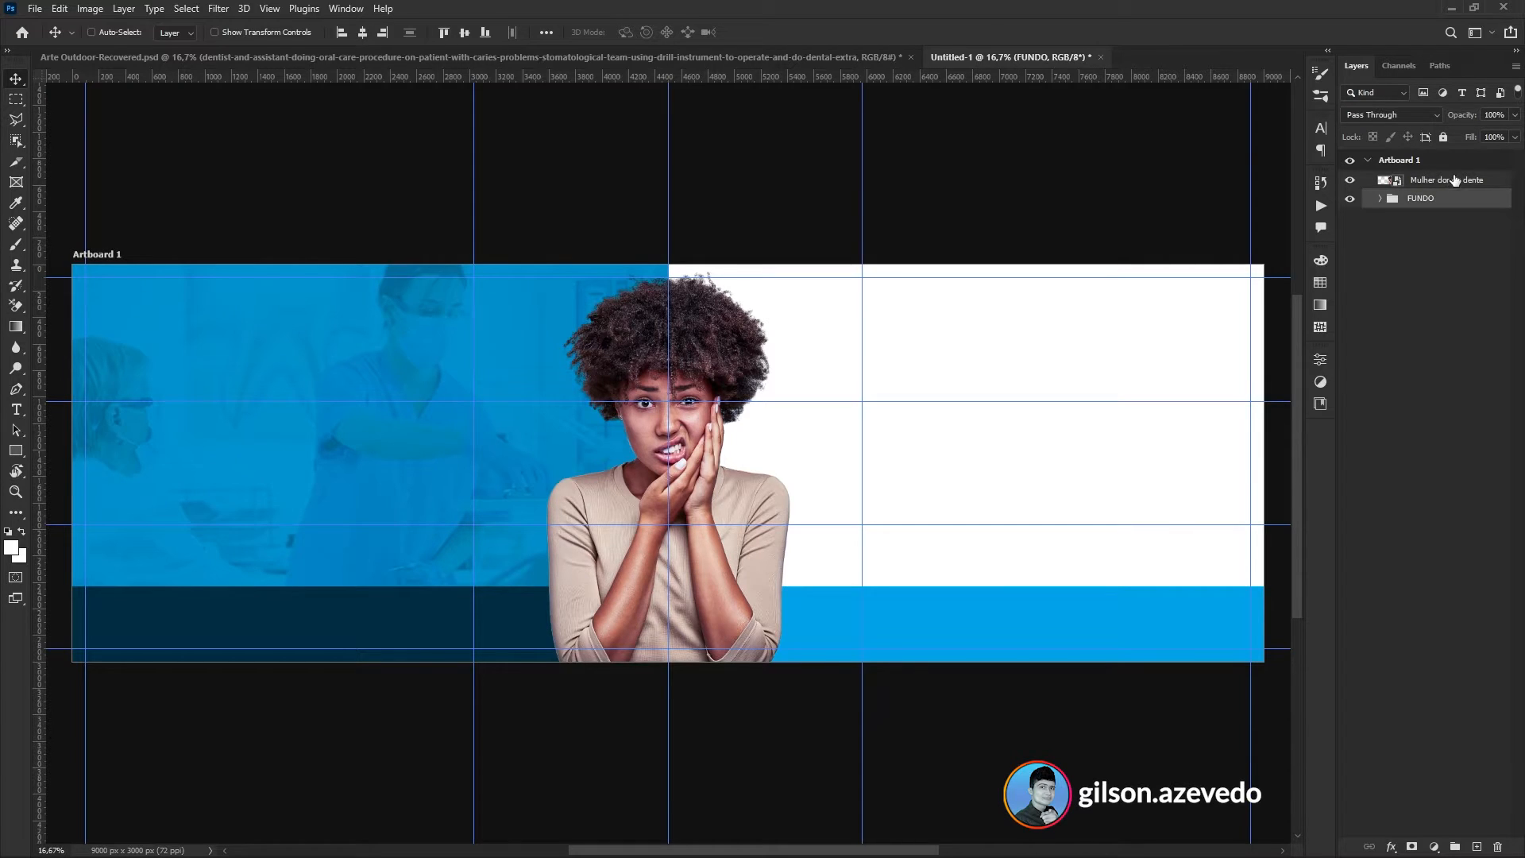
click(1483, 182)
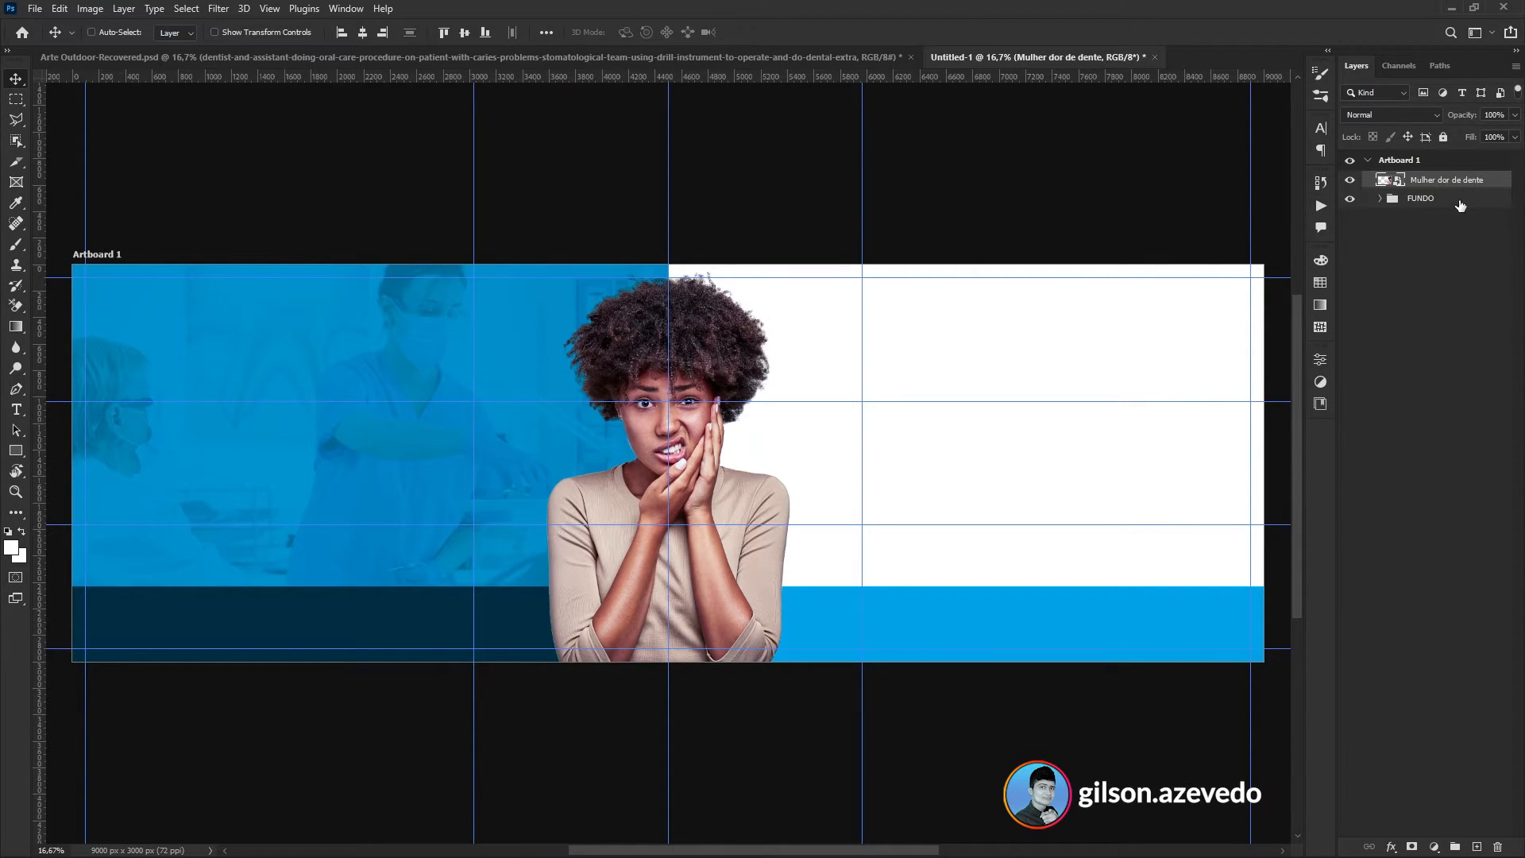
key(ctrl+g)
double_click(1426, 183)
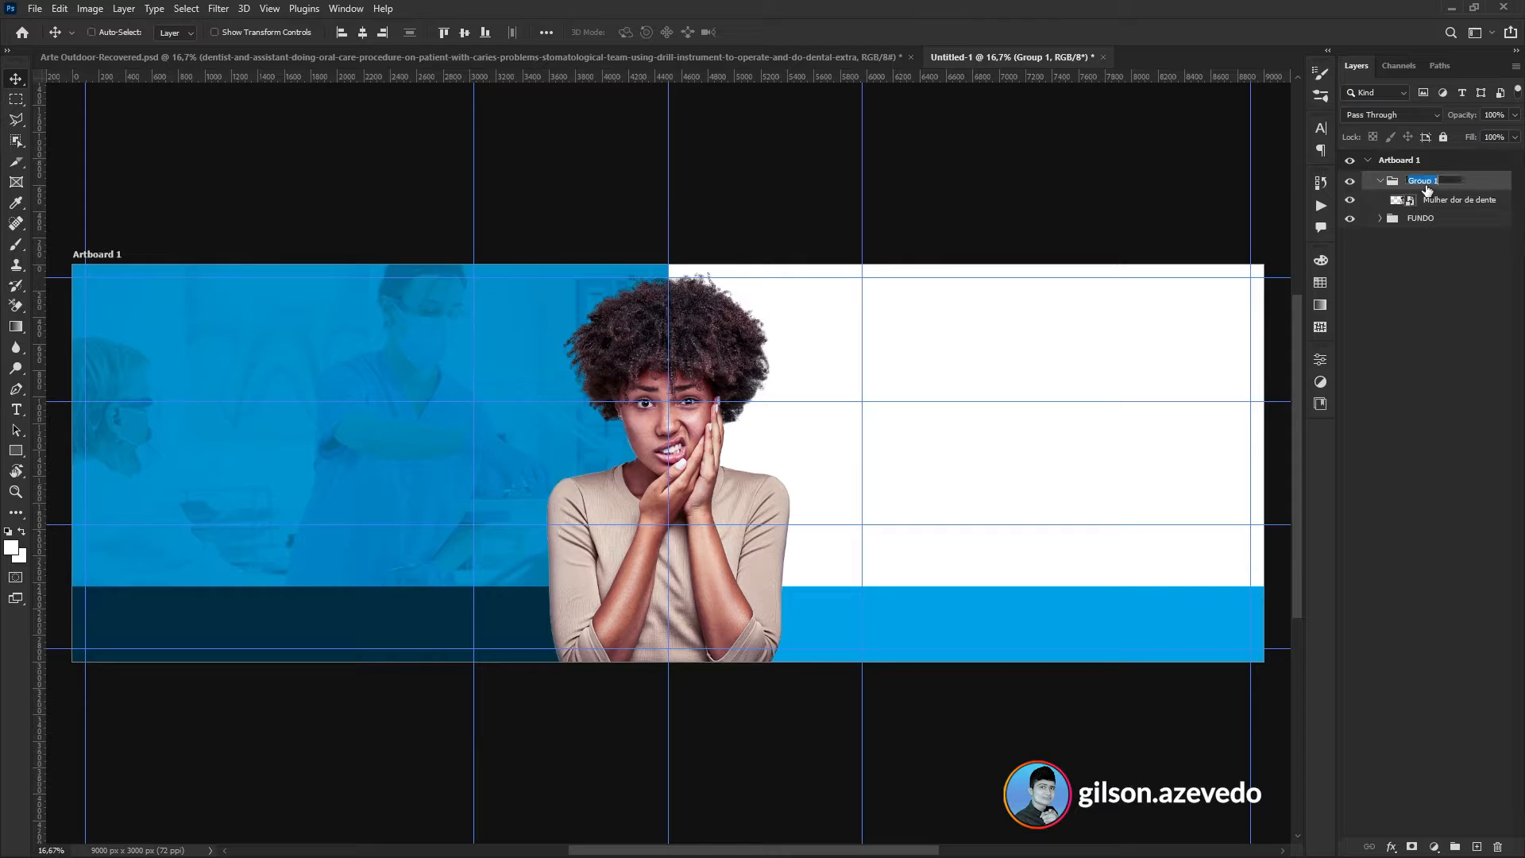
text(FOTO)
- Add an empty layer above Mulher dor de dente and set the foreground color to light blue 57cdff
click(1418, 200)
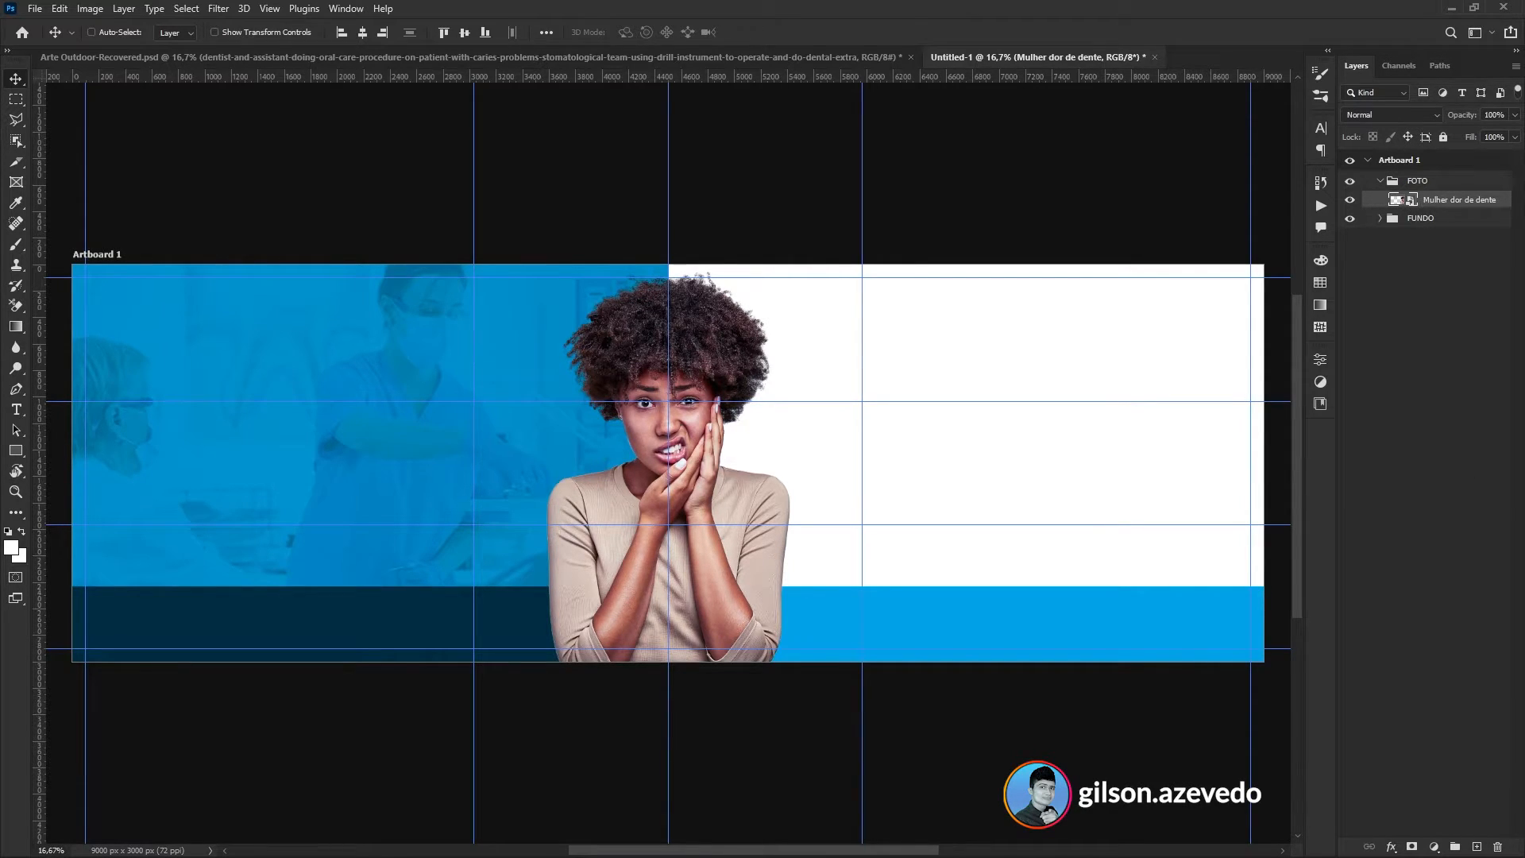
click(1477, 846)
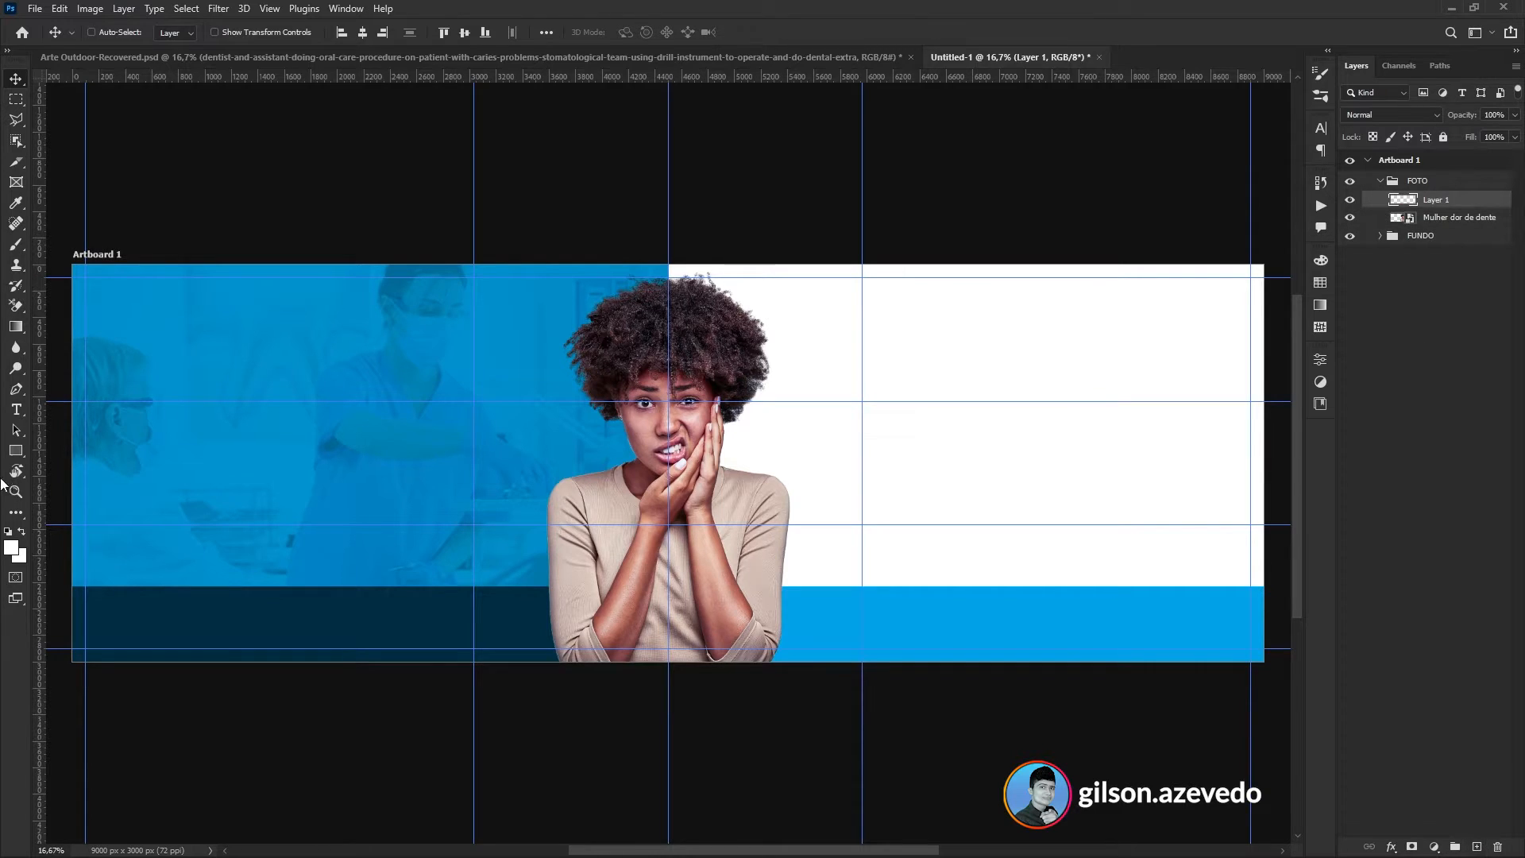
click(13, 552)
drag(951, 406, 950, 345)
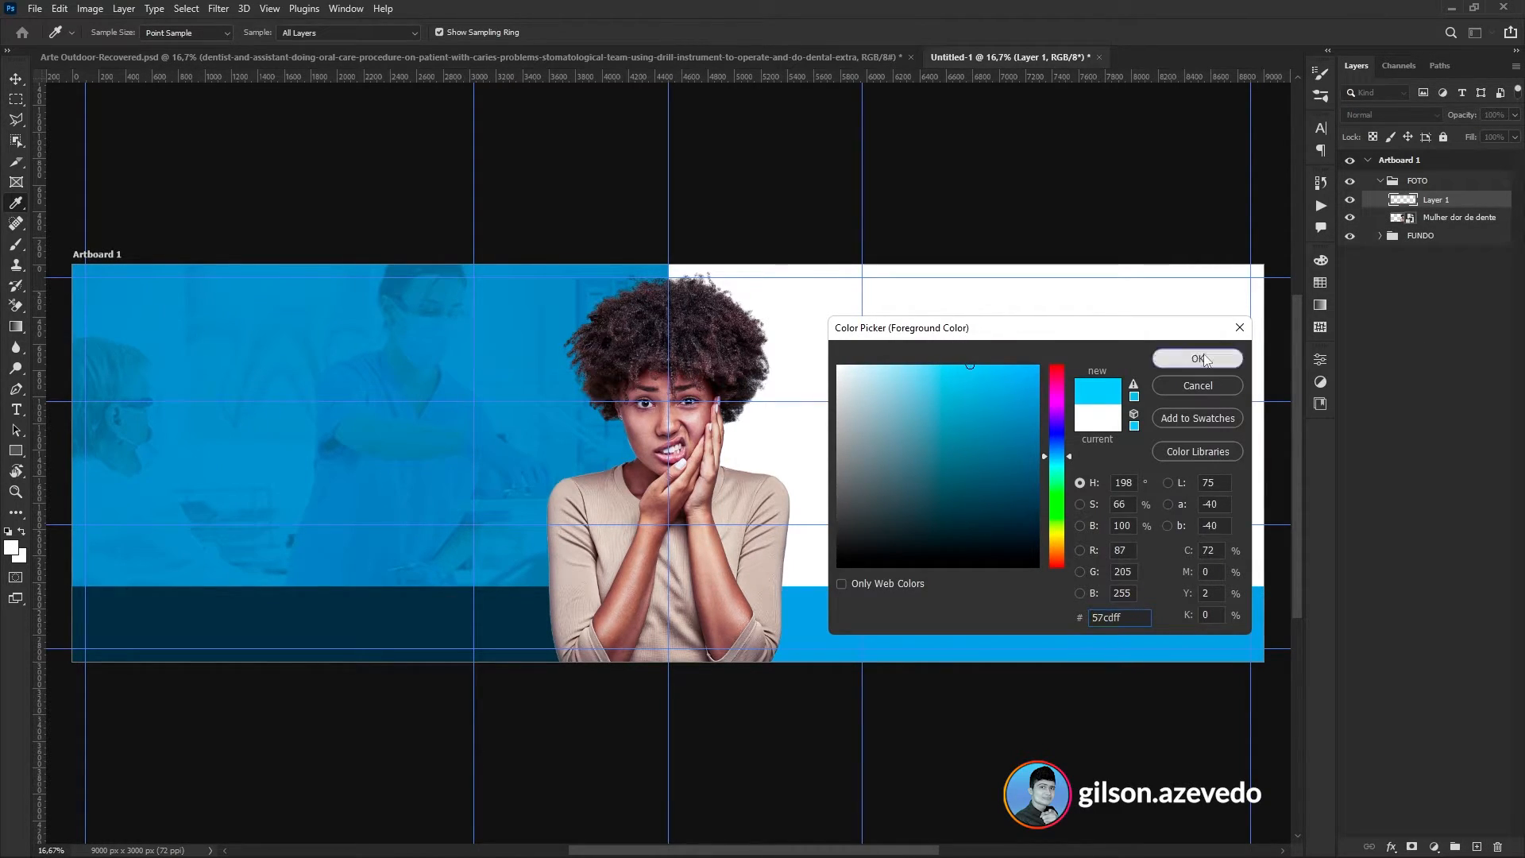
click(1198, 358)
- Set up the Brush tool with the Soft Round brush at 1219 px and 0% hardness
click(16, 245)
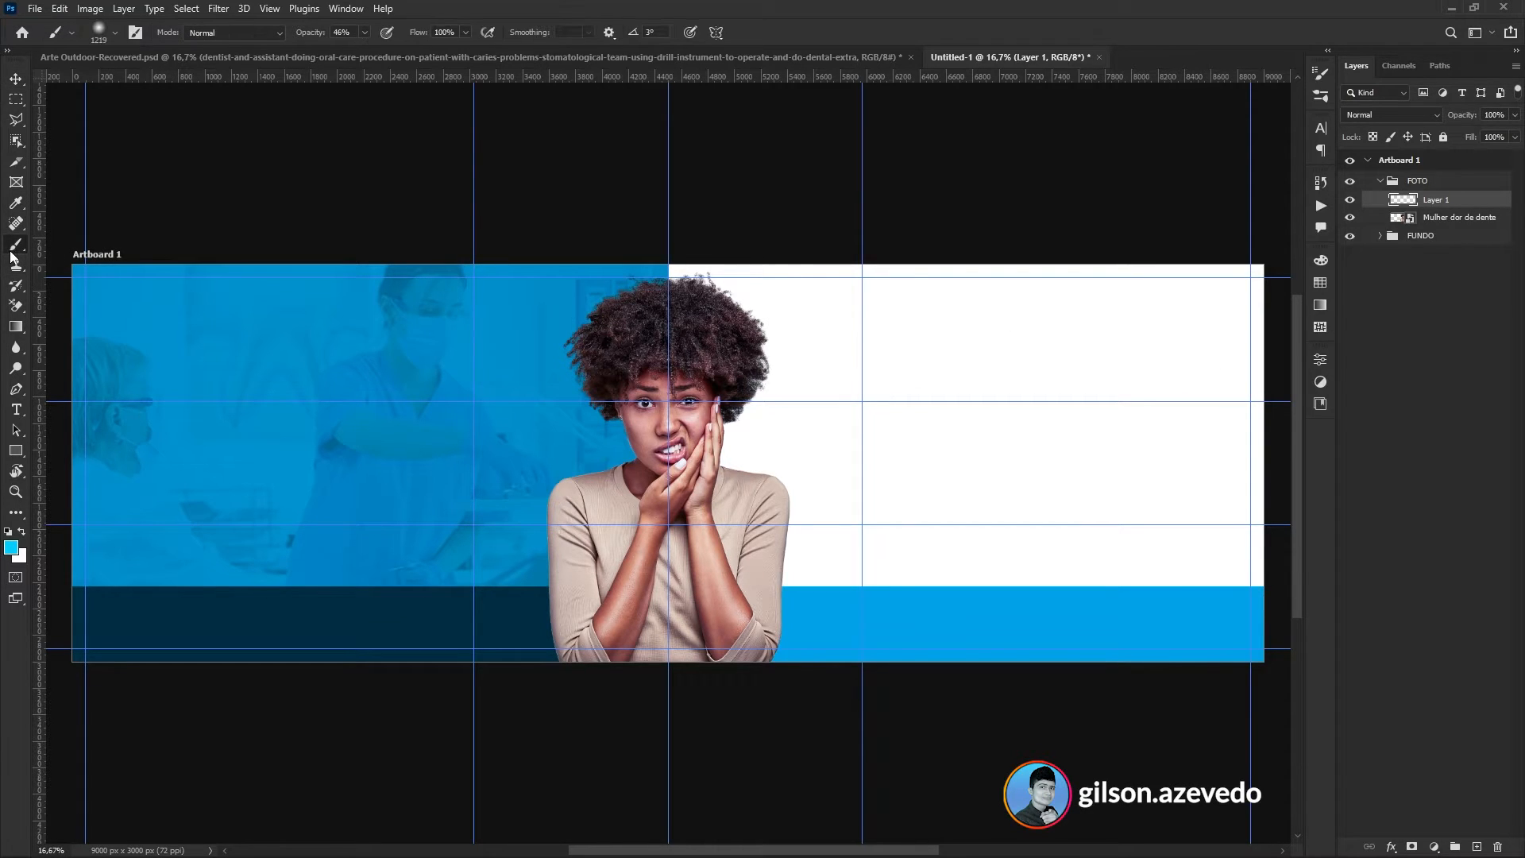
right_click(579, 404)
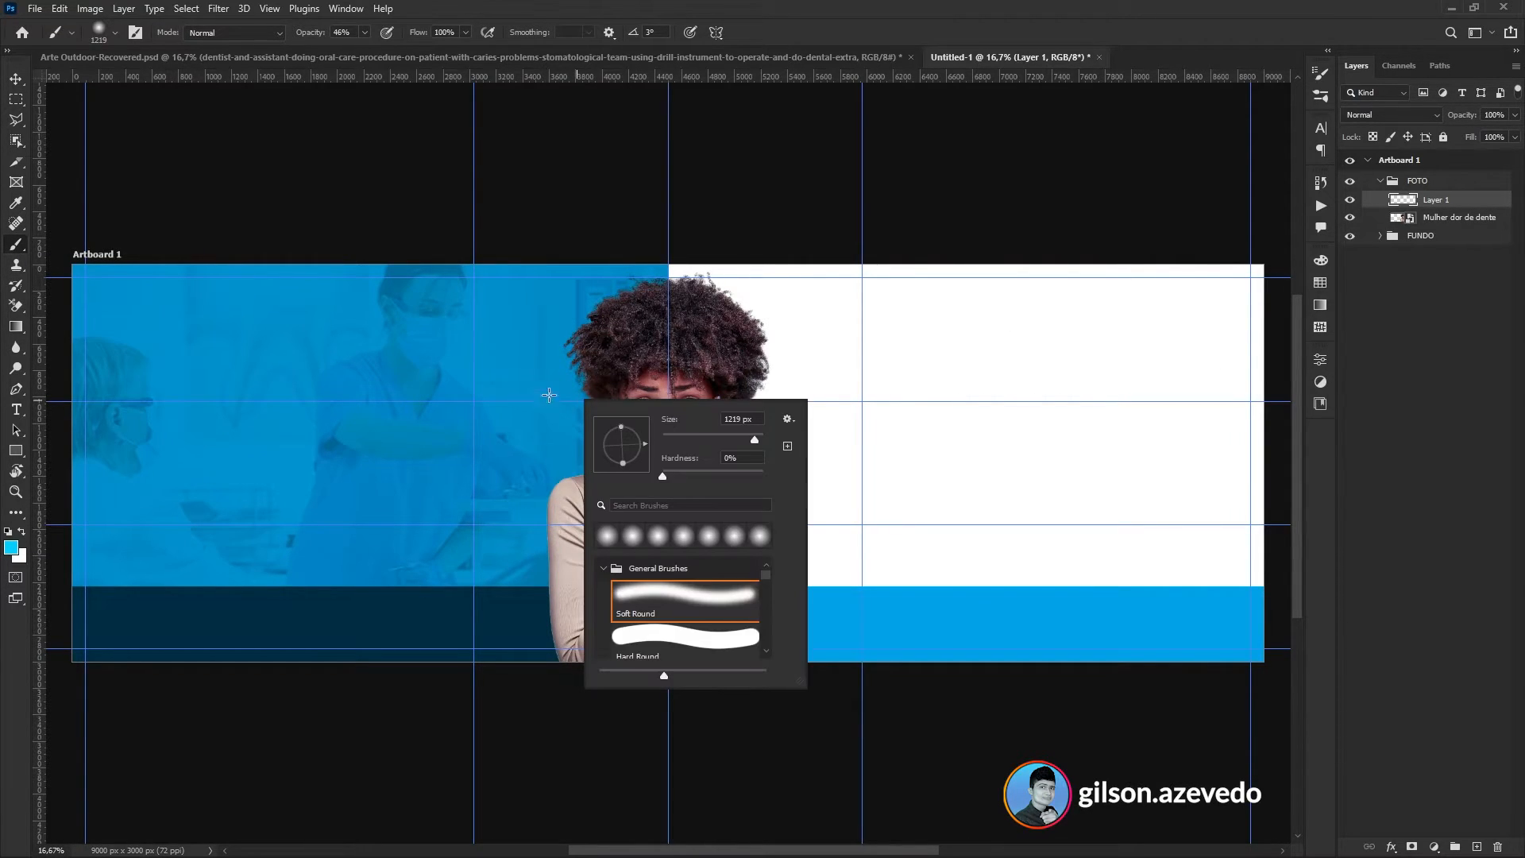
click(604, 569)
click(604, 569)
click(669, 601)
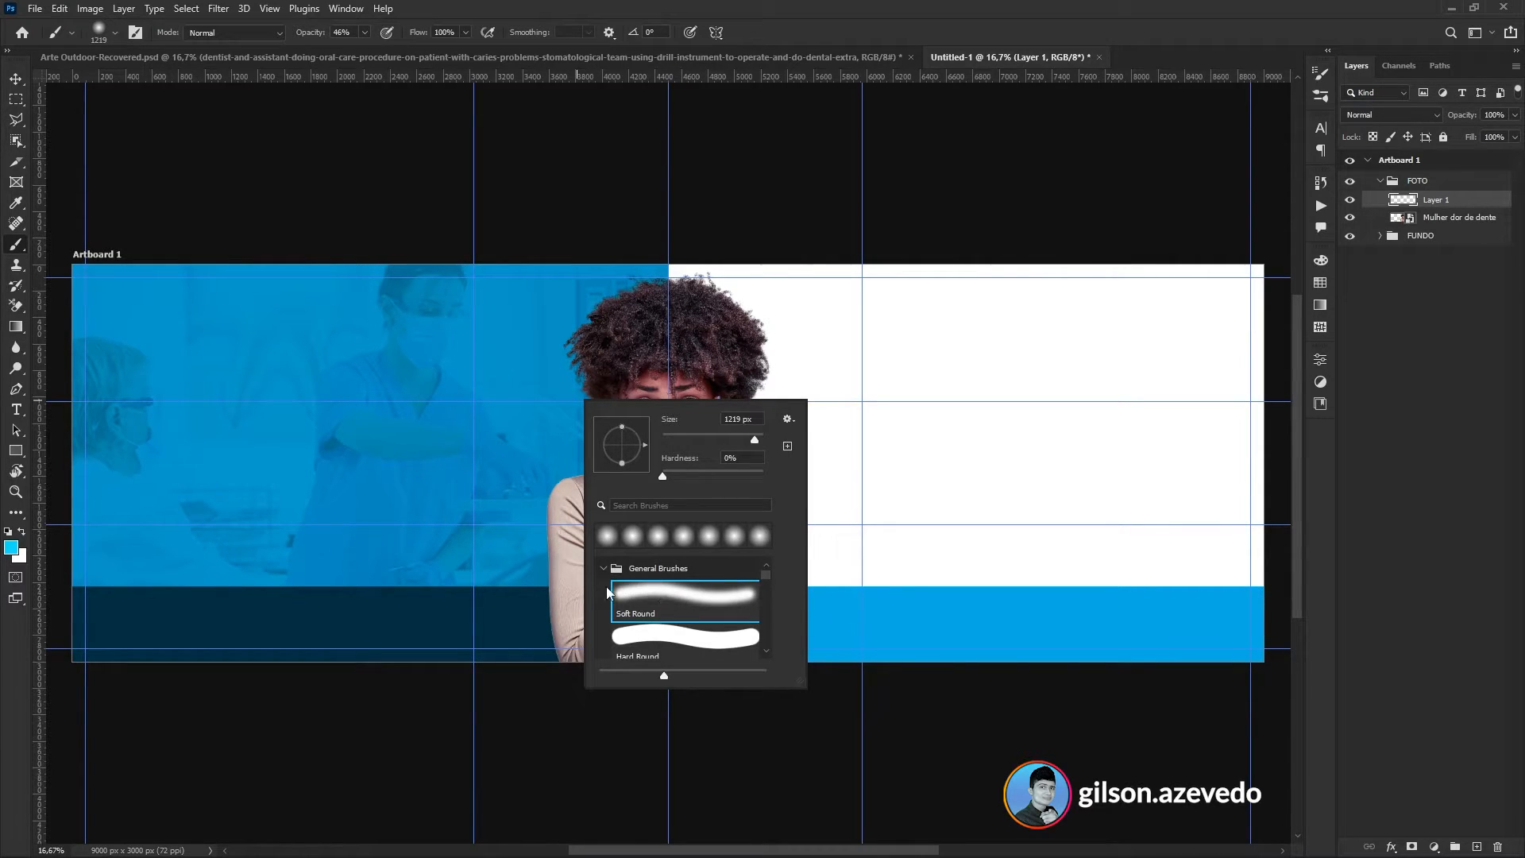
mouse_move(665, 475)
mouse_down()
mouse_move(778, 484)
mouse_move(626, 488)
mouse_up()
click(747, 338)
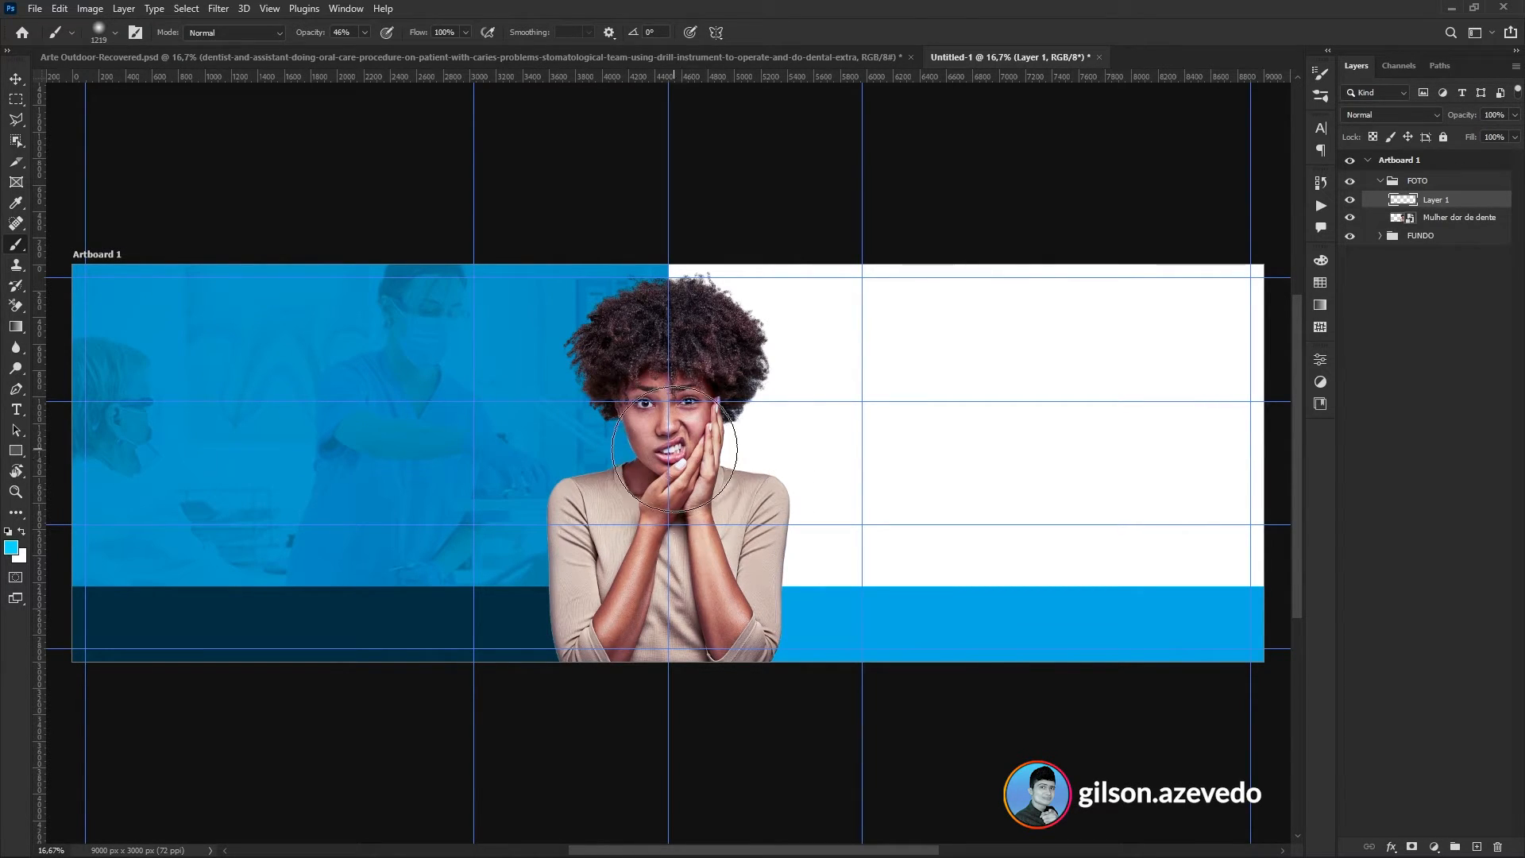
- Paint a single light blue dab over the woman's mouth at 100% brush opacity and set its layer to Screen
drag(668, 449, 677, 431)
key(ctrl+z)
click(446, 55)
click(671, 450)
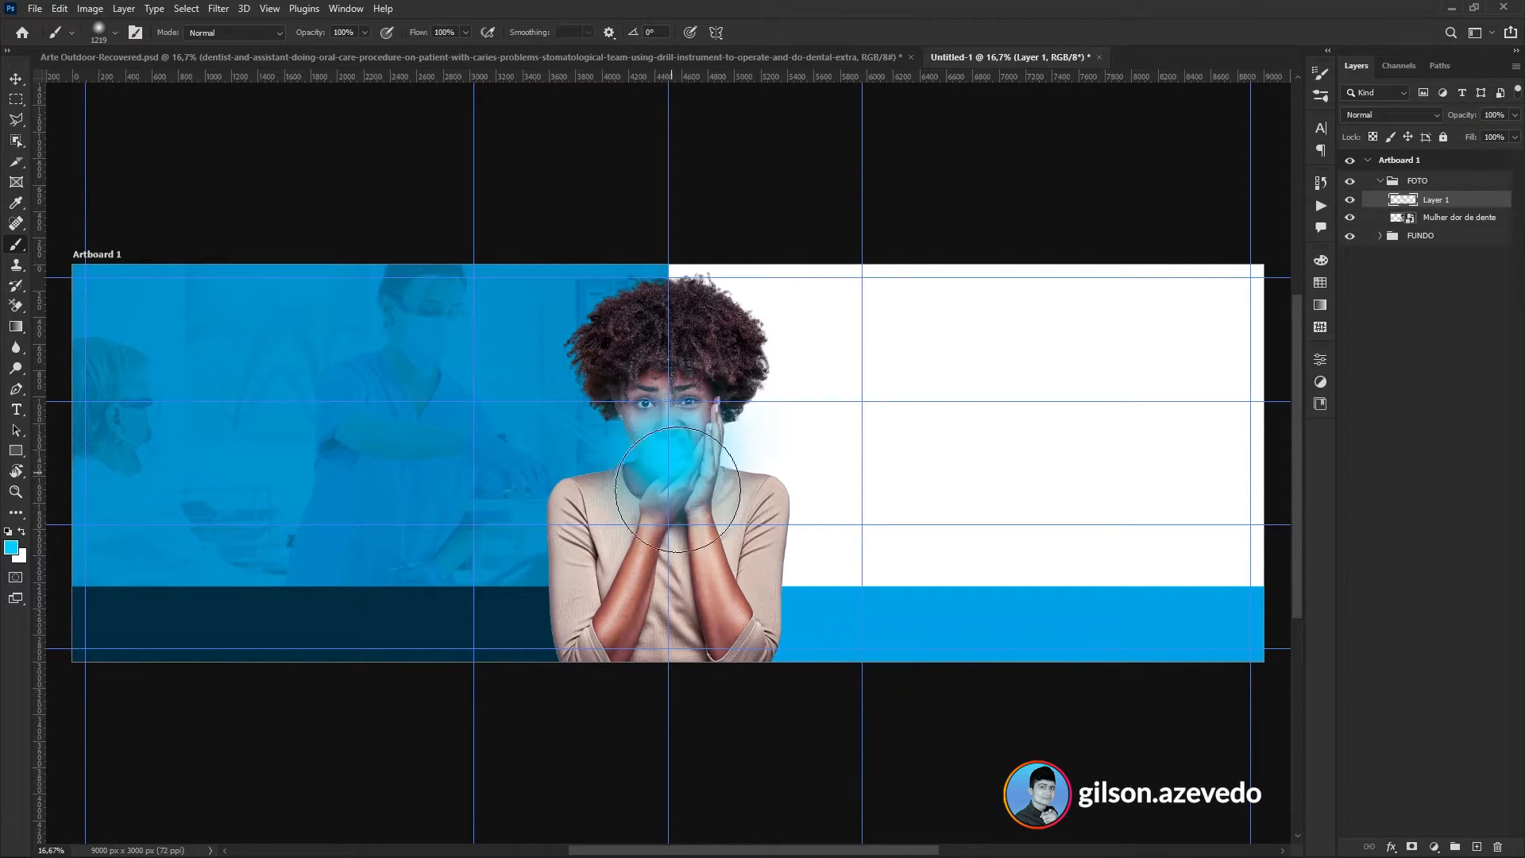
click(1381, 115)
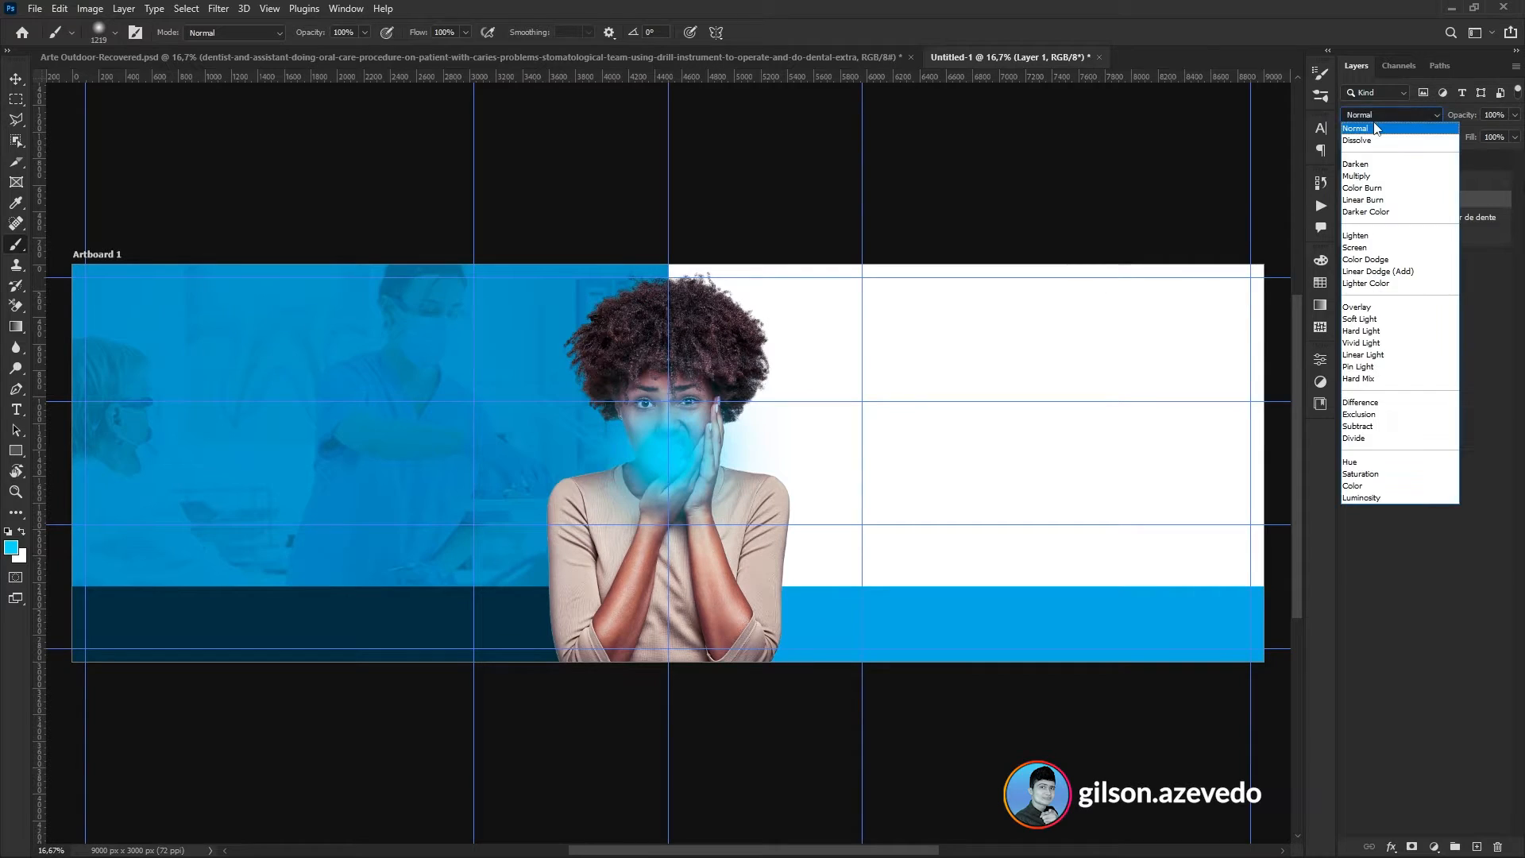
click(1358, 251)
- Enlarge the blue glow, move it onto the top of the woman's hair and adjust the layer's opacity
key(ctrl+t)
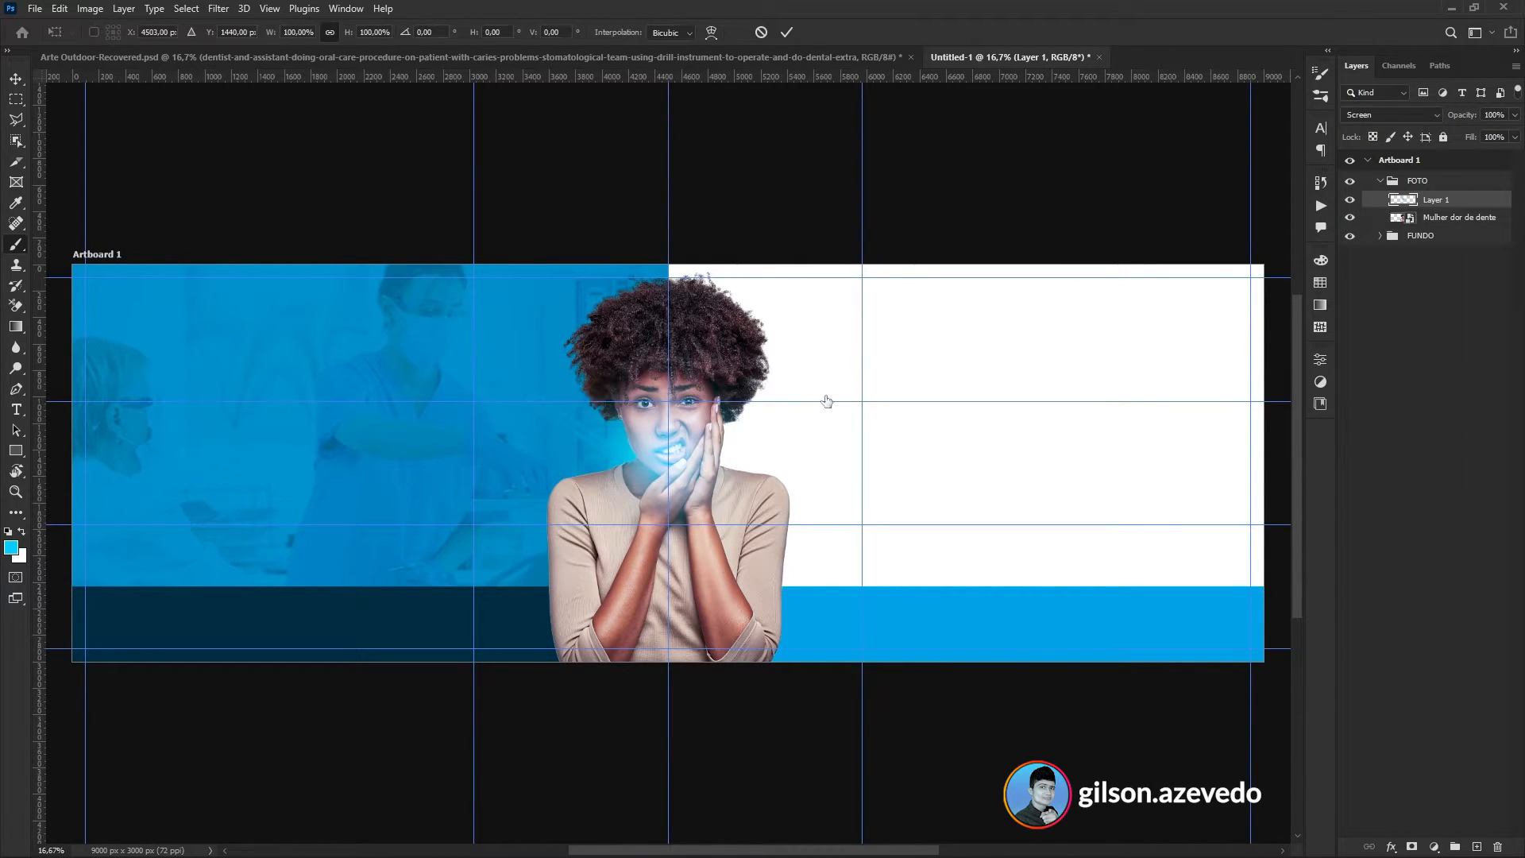
drag(807, 453, 928, 230)
key(Return)
key(b)
click(1514, 137)
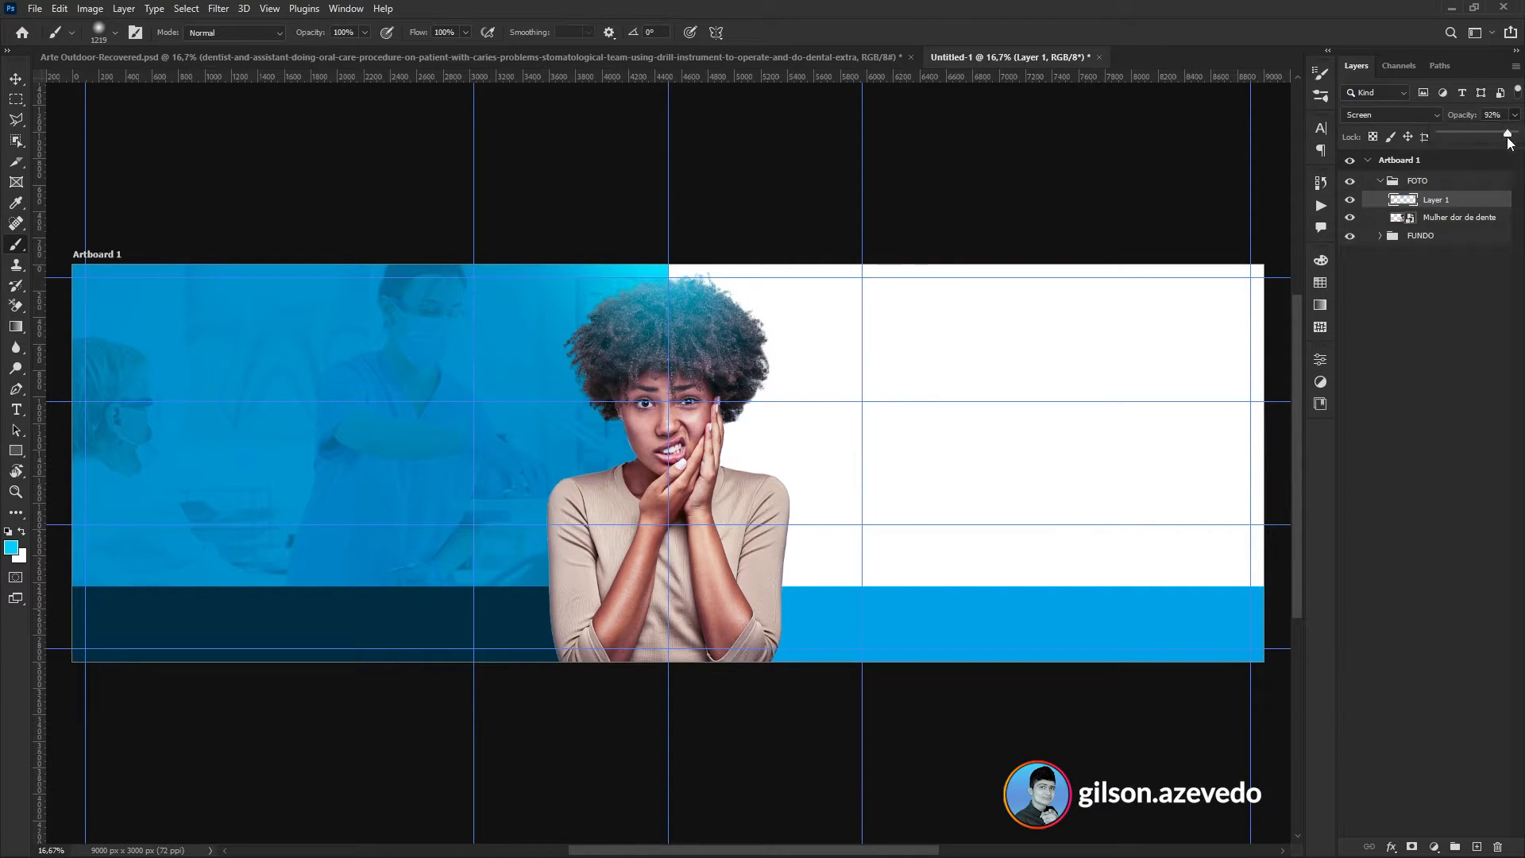
click(1428, 406)
key(ctrl+h)
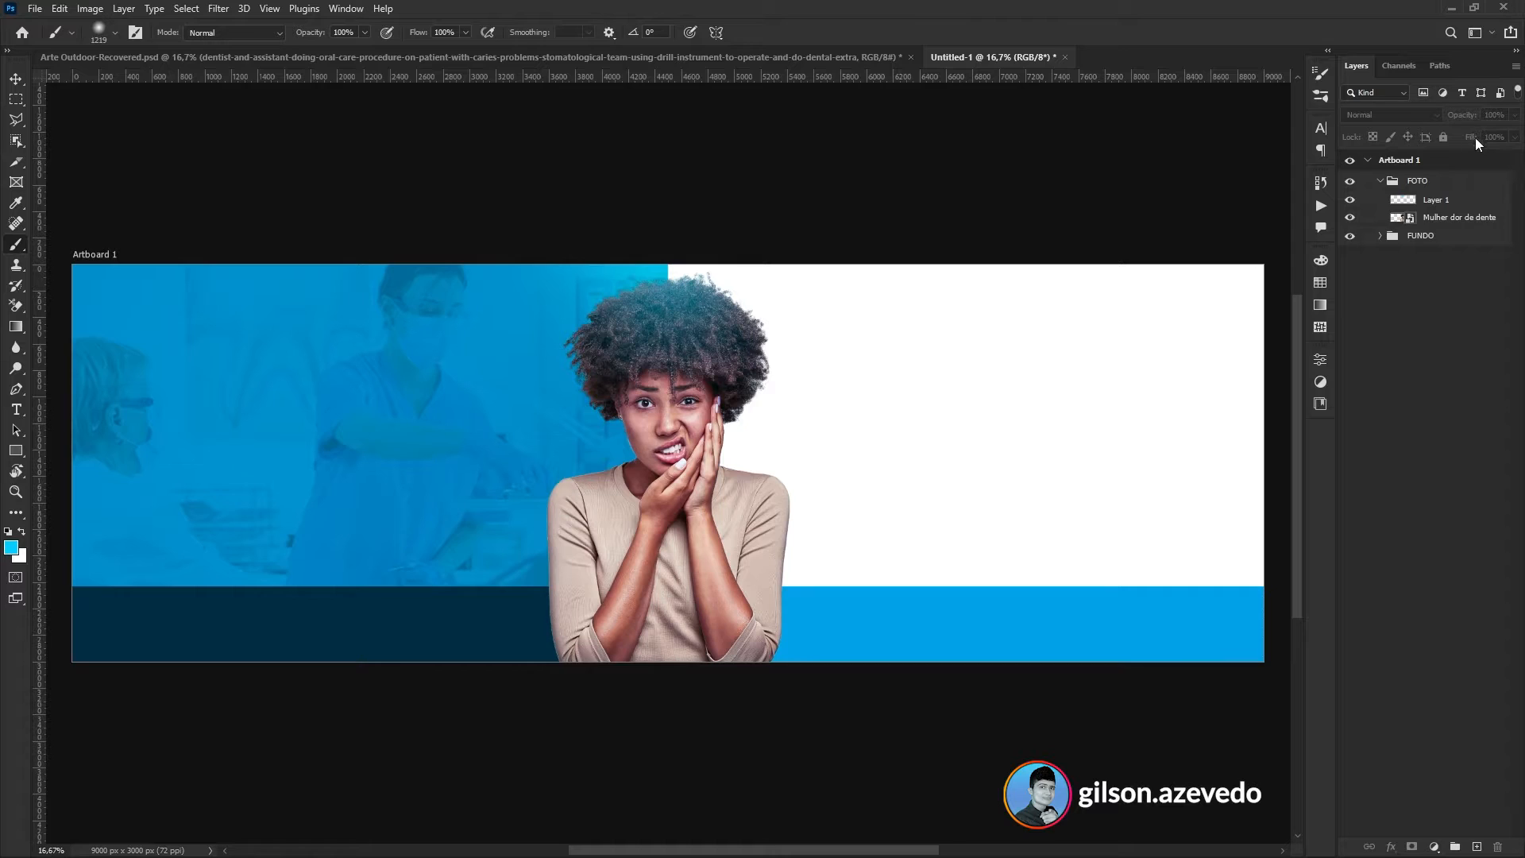
- Duplicate the blue glow layer below Mulher dor de dente and move the copy down behind the woman's head
click(1447, 200)
key(ctrl+h)
key(ctrl+j)
drag(1438, 199, 1444, 239)
key(ctrl+t)
drag(751, 182, 763, 419)
key(Return)
key(b)
- Paint a soft white dab on a new layer above Layer 1 copy, then center it behind the woman and enlarge it
click(1477, 846)
click(23, 531)
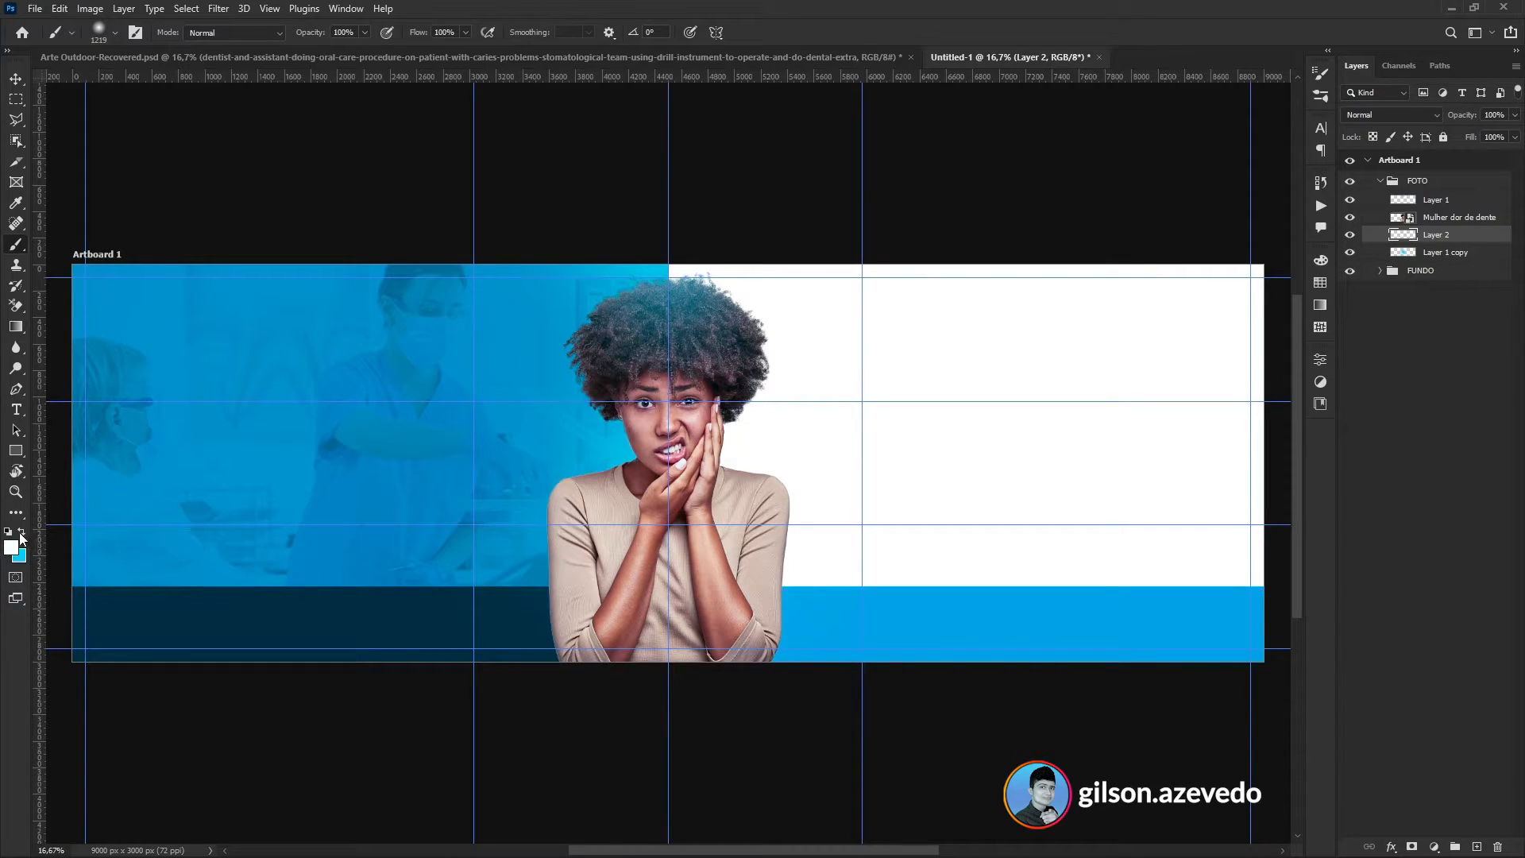
click(468, 440)
key(ctrl+t)
mouse_move(477, 450)
mouse_down()
mouse_move(704, 472)
mouse_move(685, 472)
mouse_up()
drag(789, 455, 904, 467)
key(Return)
key(b)
- Set the opacity of the white glow layer behind the woman to 50%
click(1514, 114)
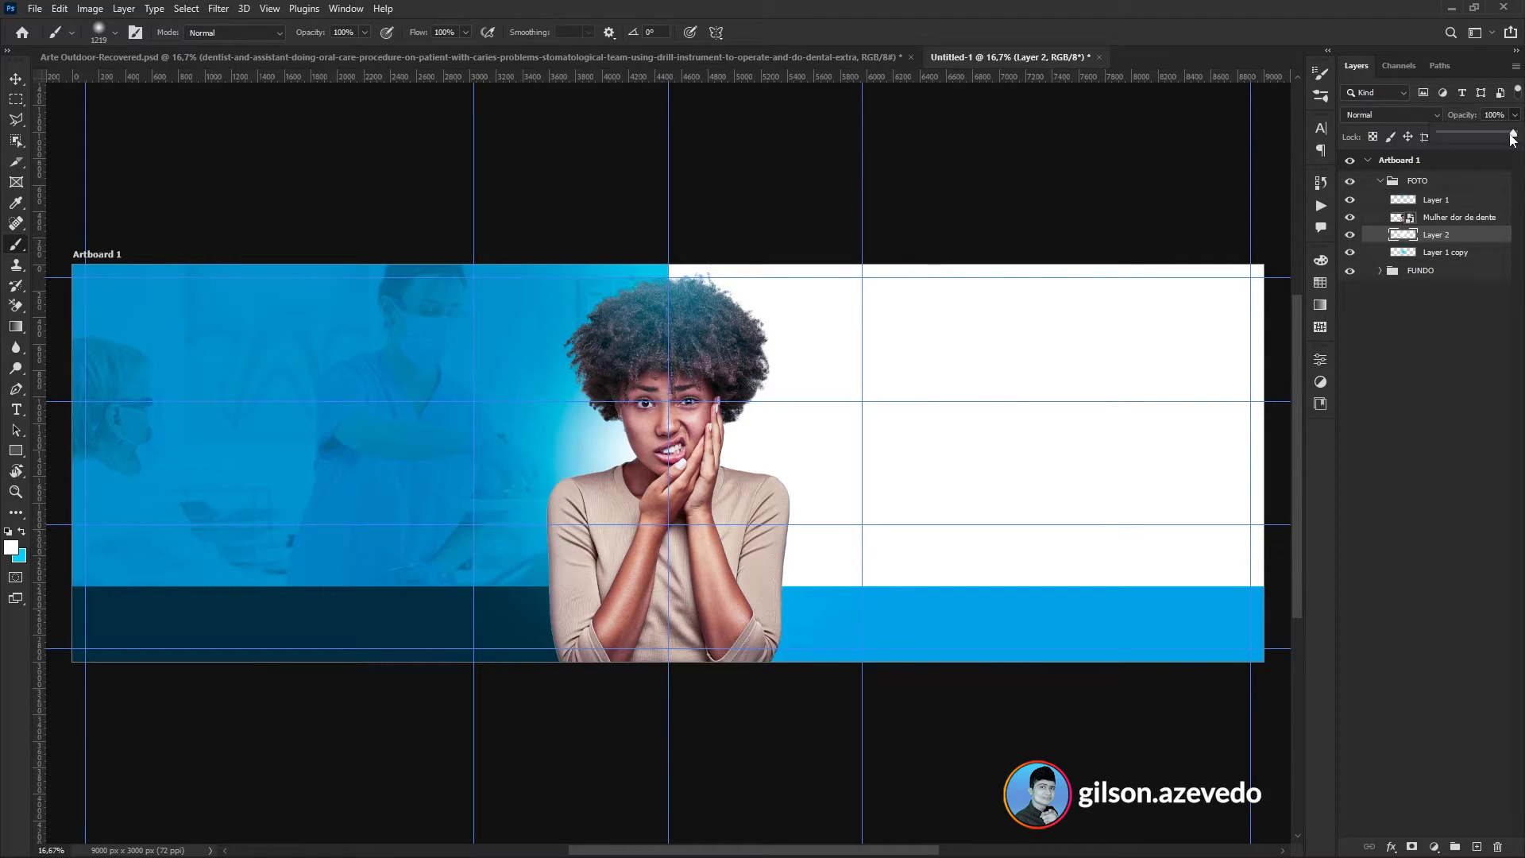
text(50)
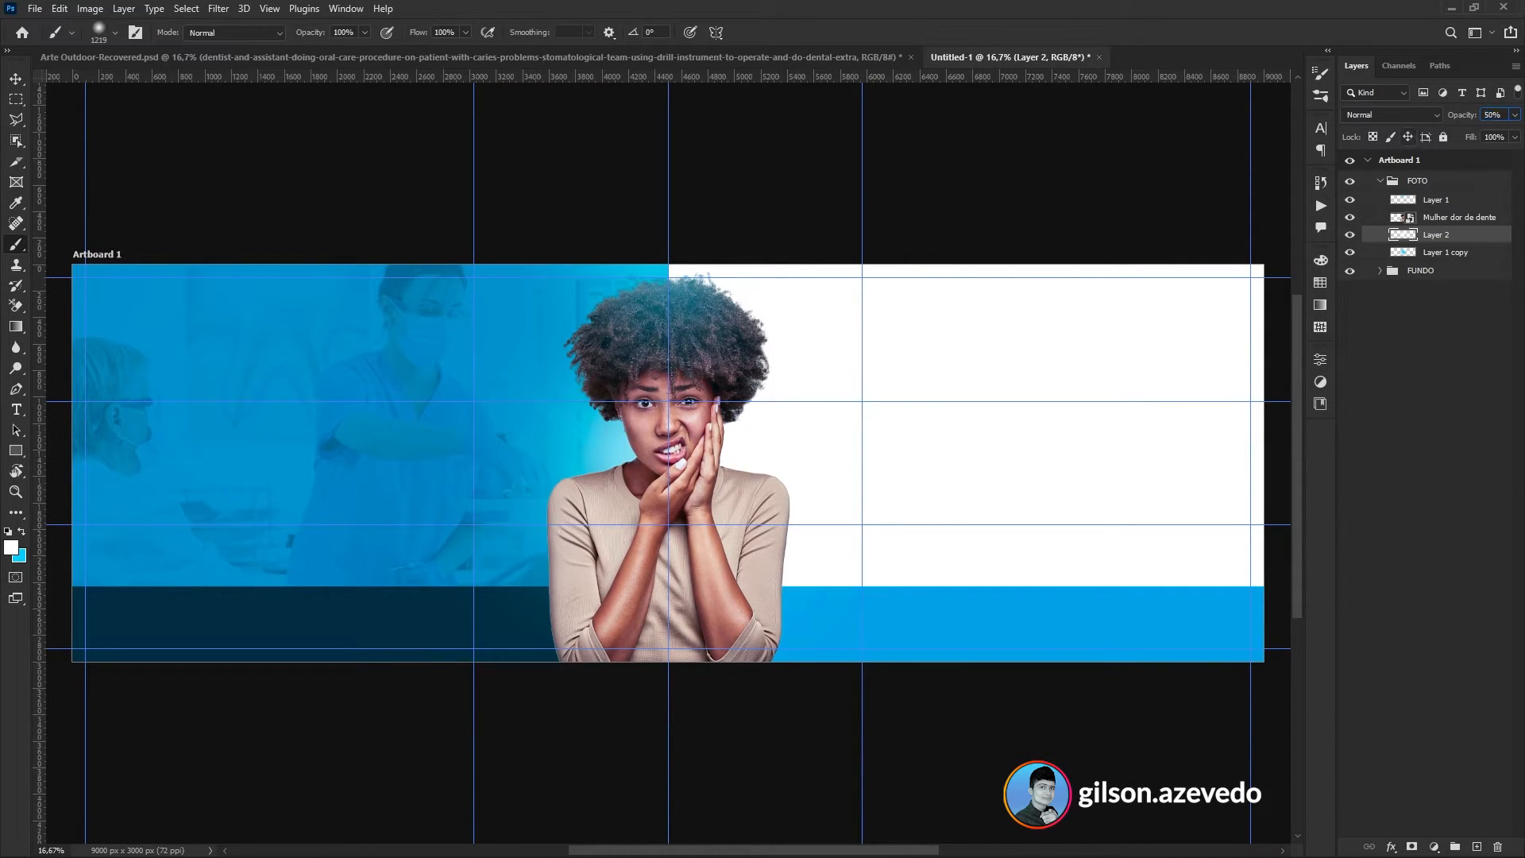
click(1475, 496)
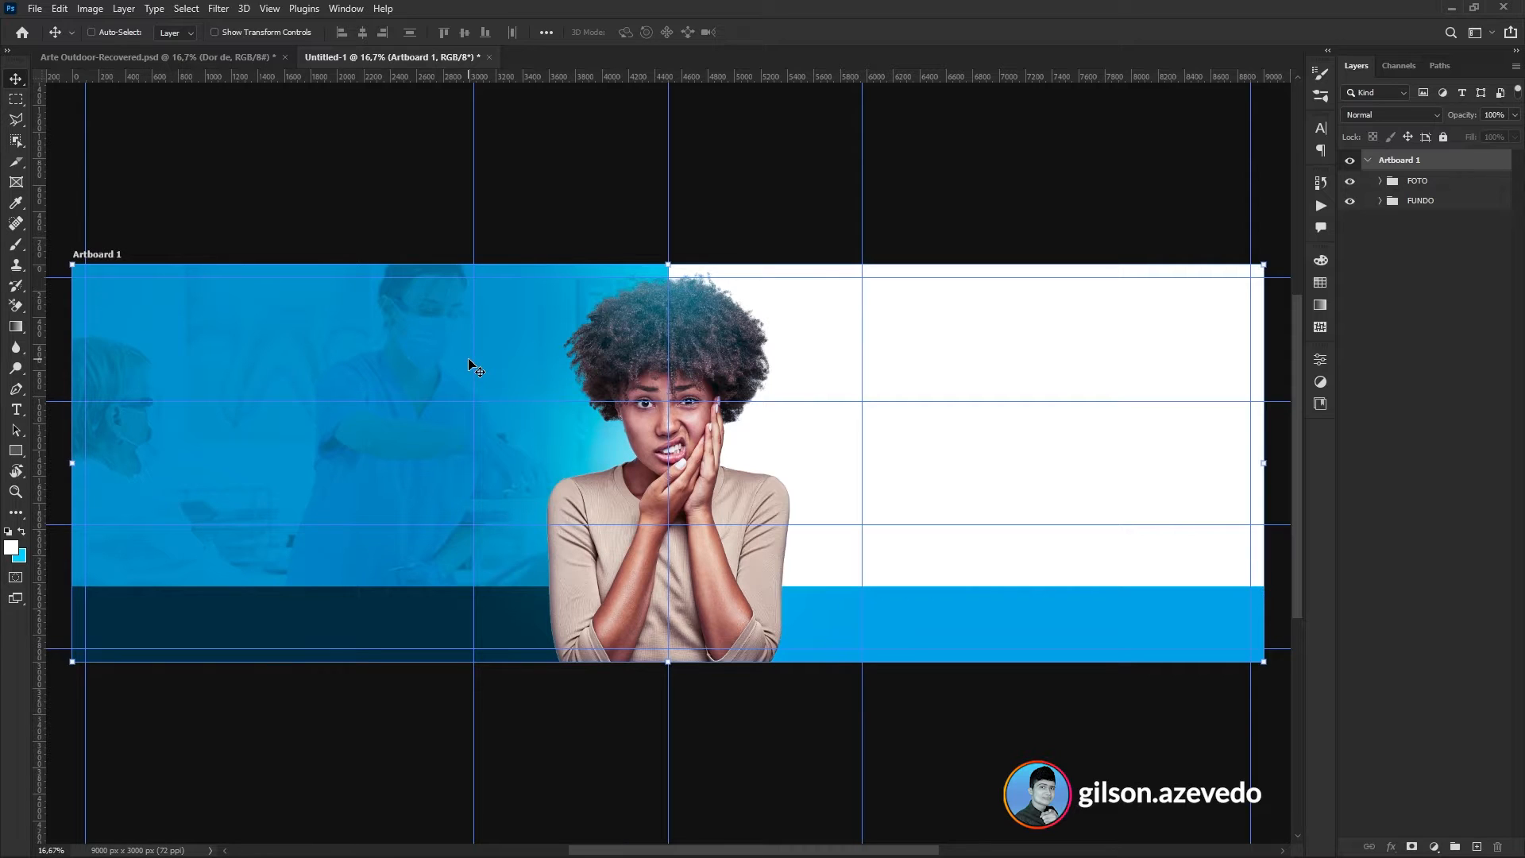
- Change the artboard guide color to Black in the Guides, Grid & Slices preferences
key(i)
key(ctrl+k)
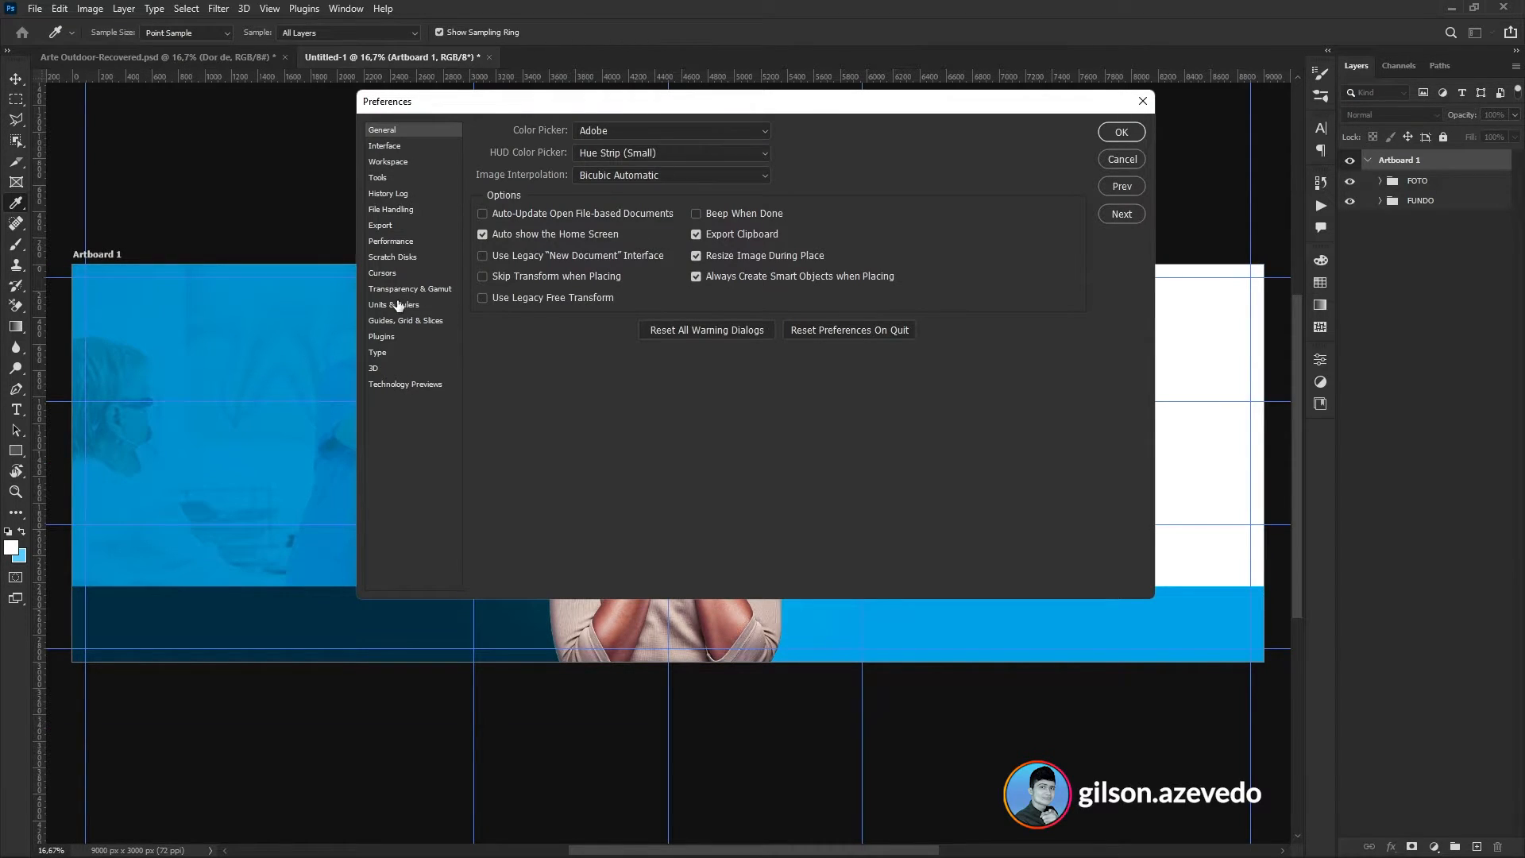
click(411, 321)
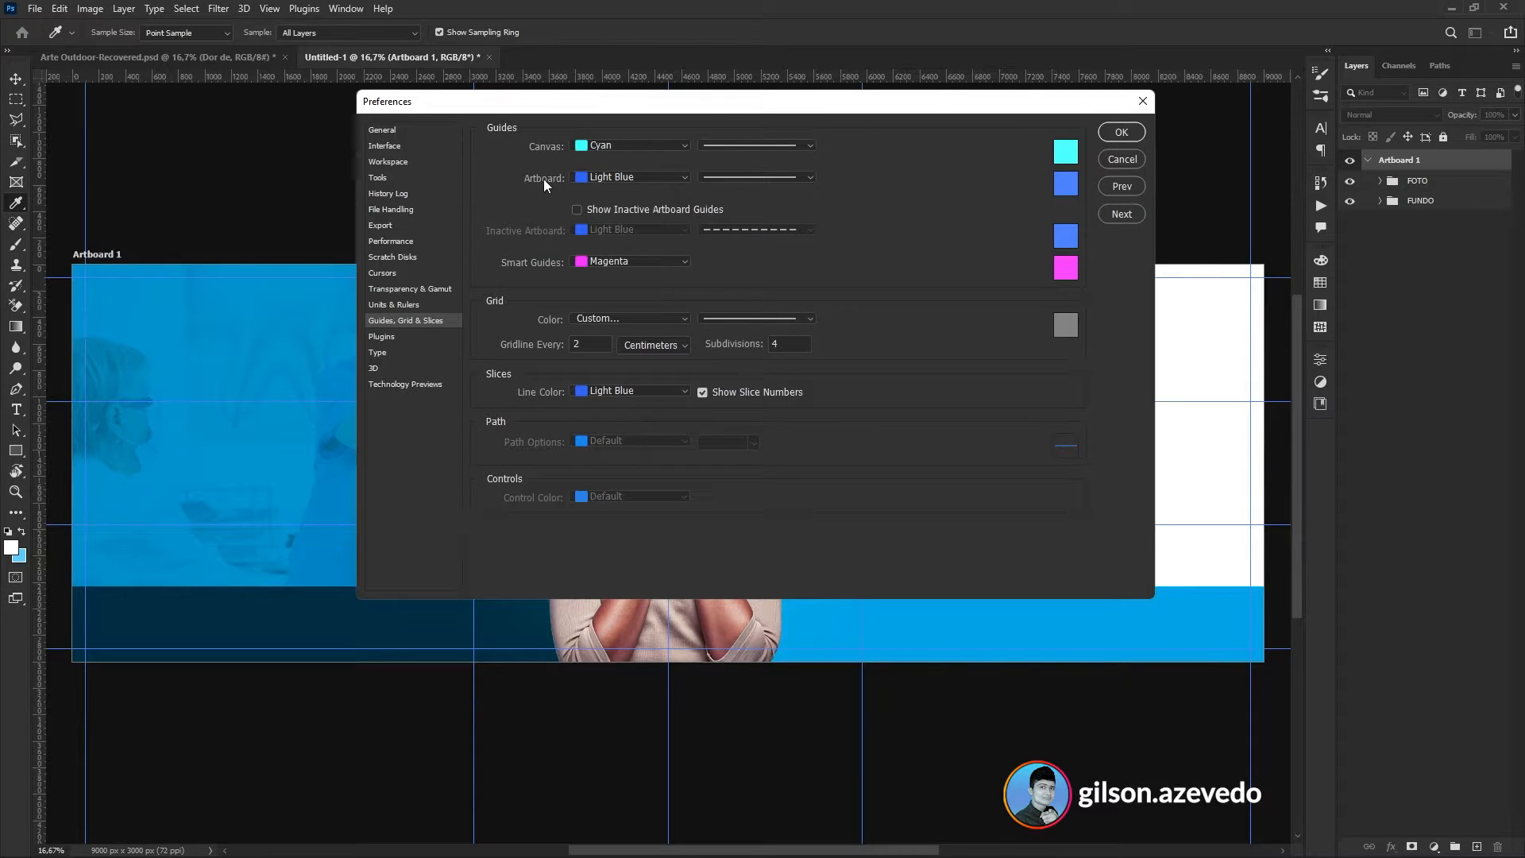
click(624, 179)
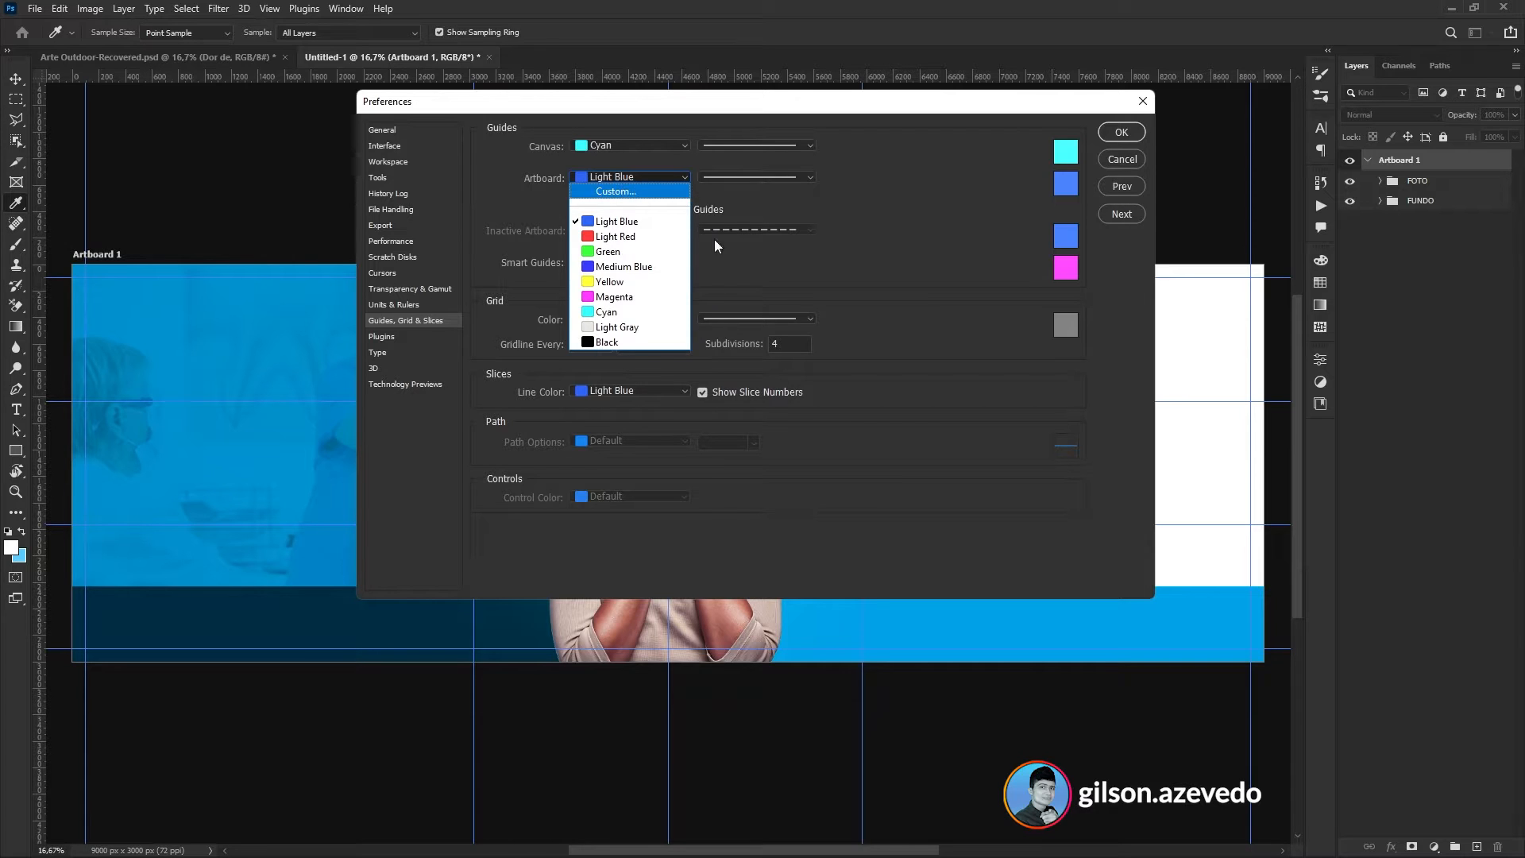
click(632, 342)
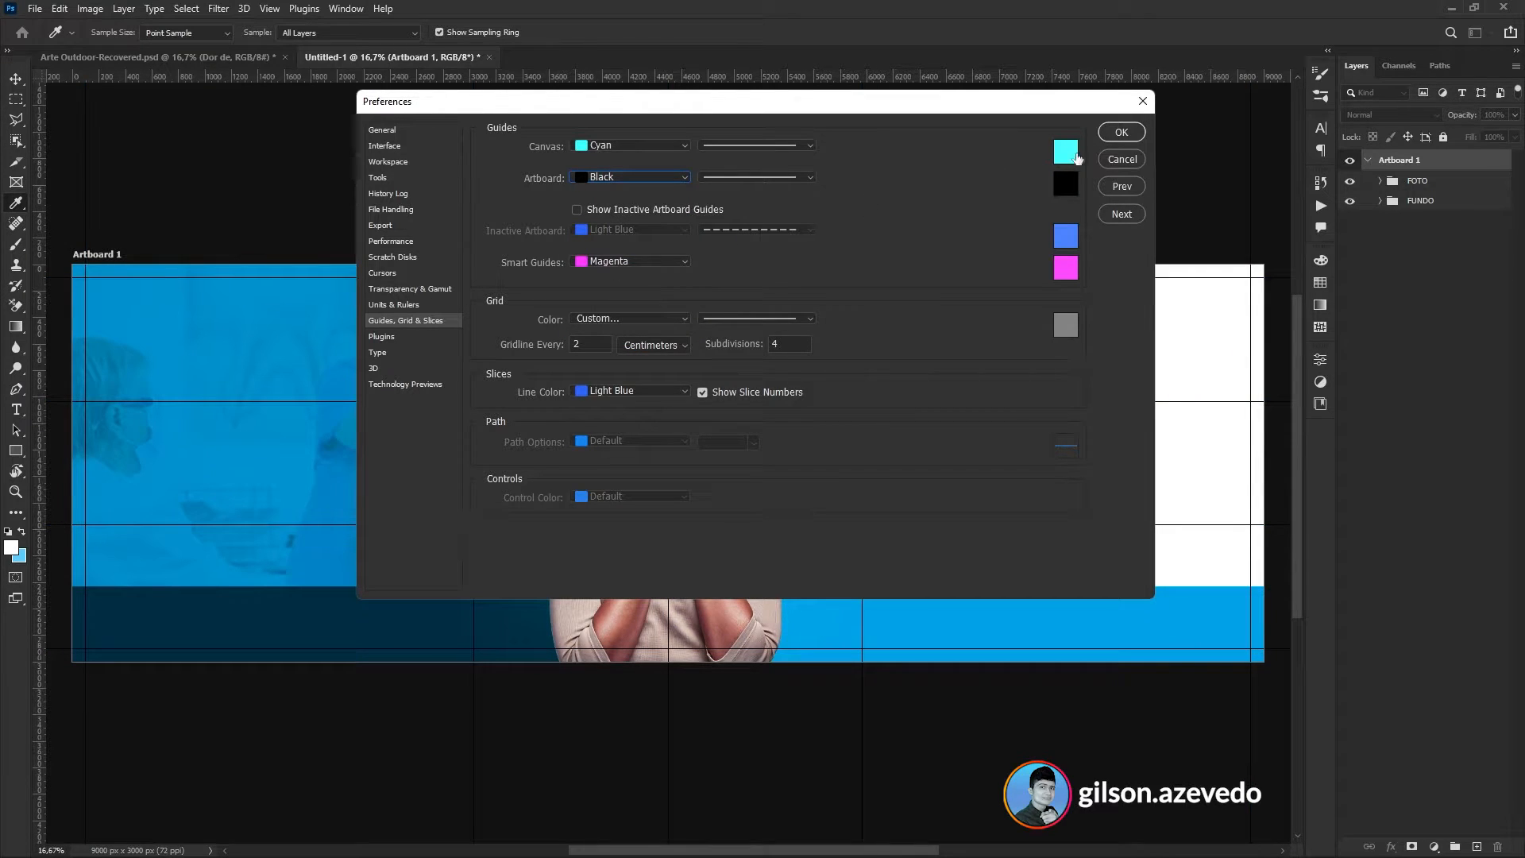
click(1120, 133)
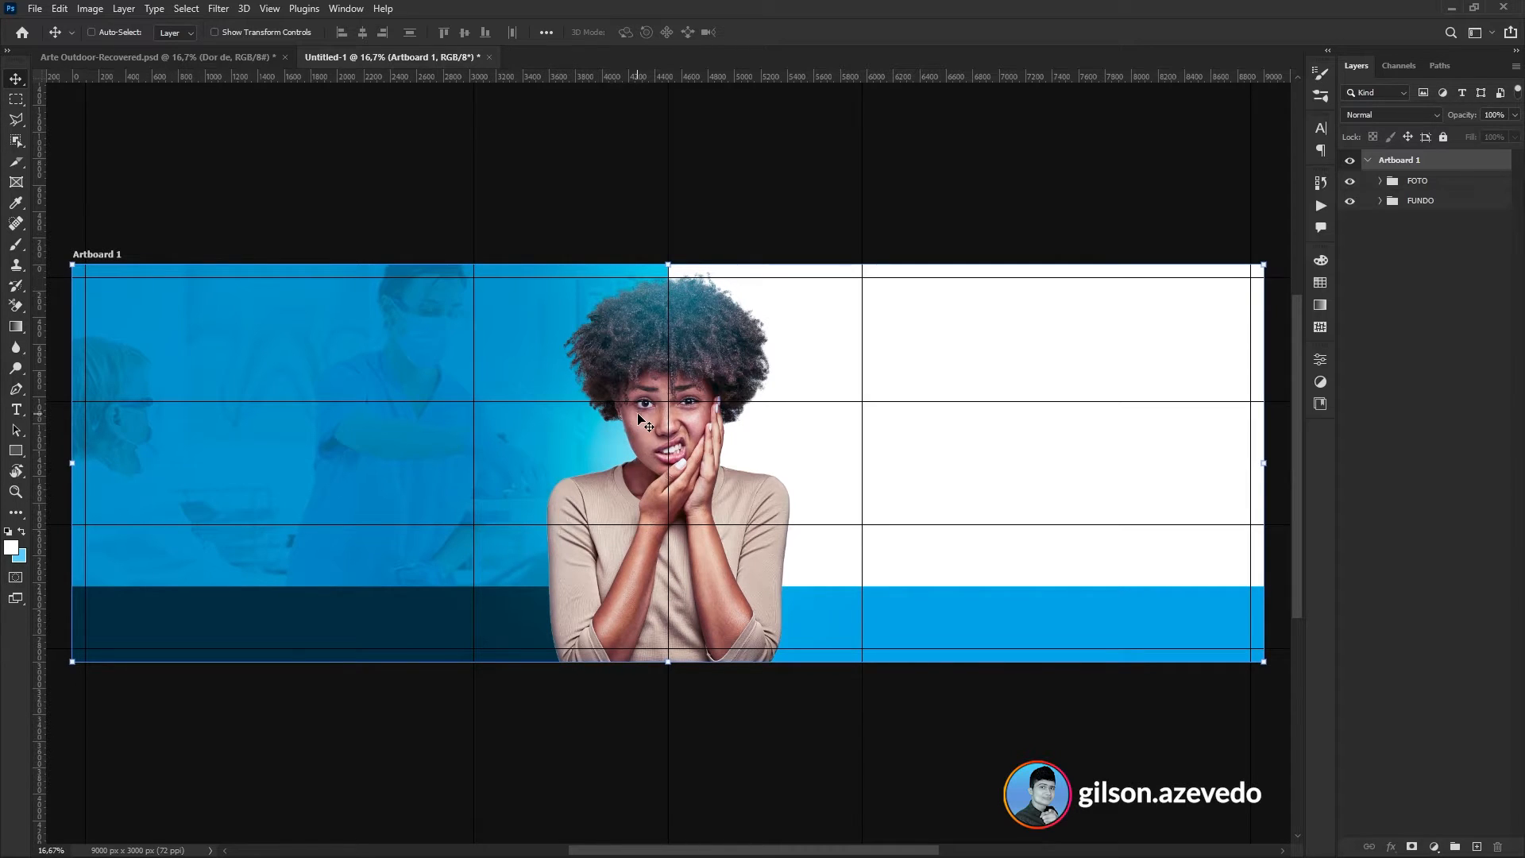
- Add the white text "Dor de" in Montserrat Black over the blue area beside the woman
click(18, 415)
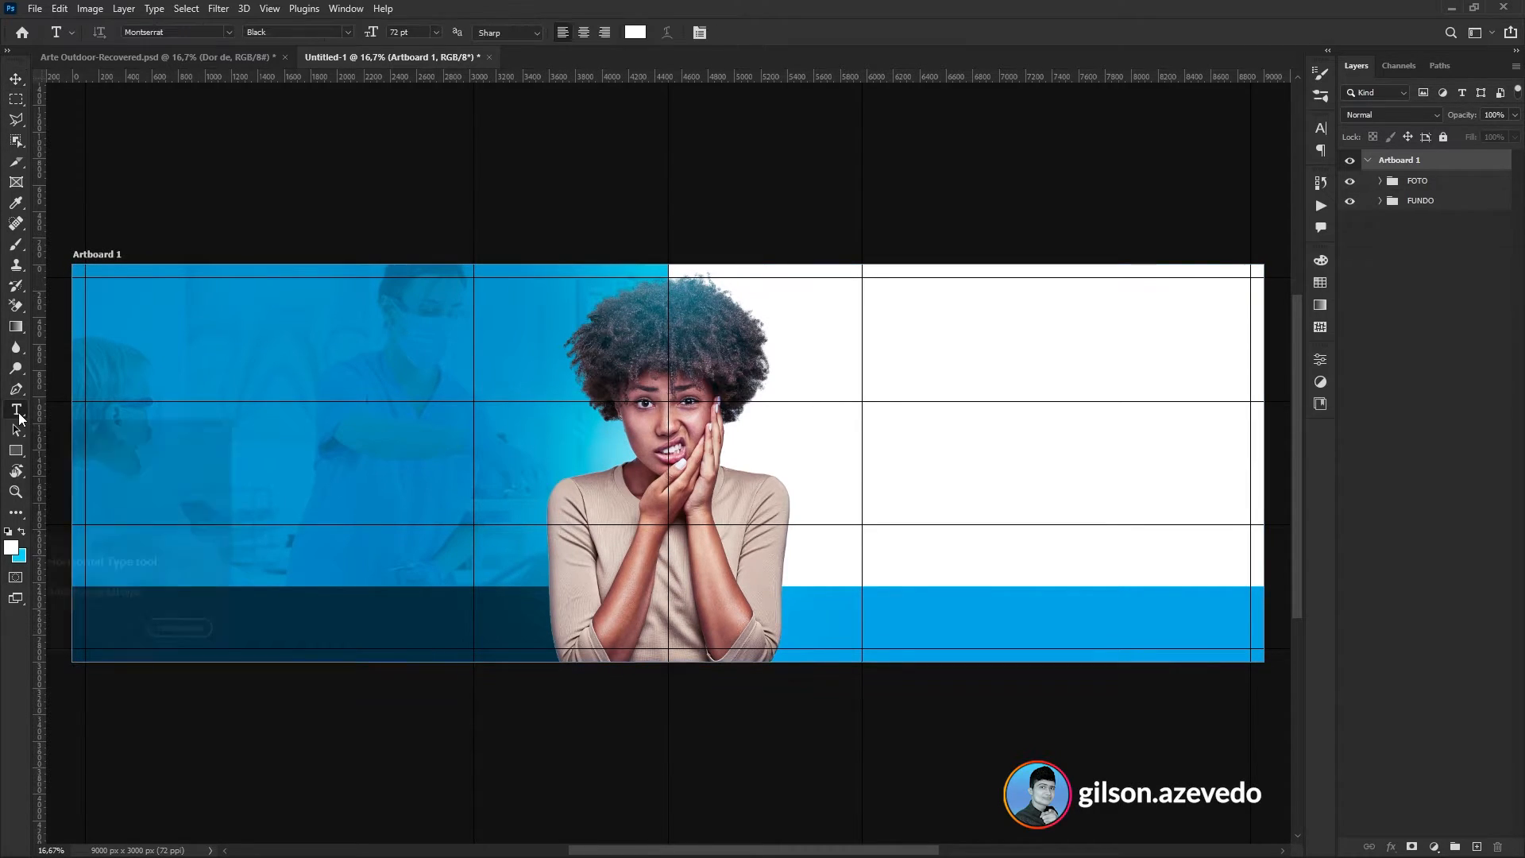
click(202, 33)
click(226, 34)
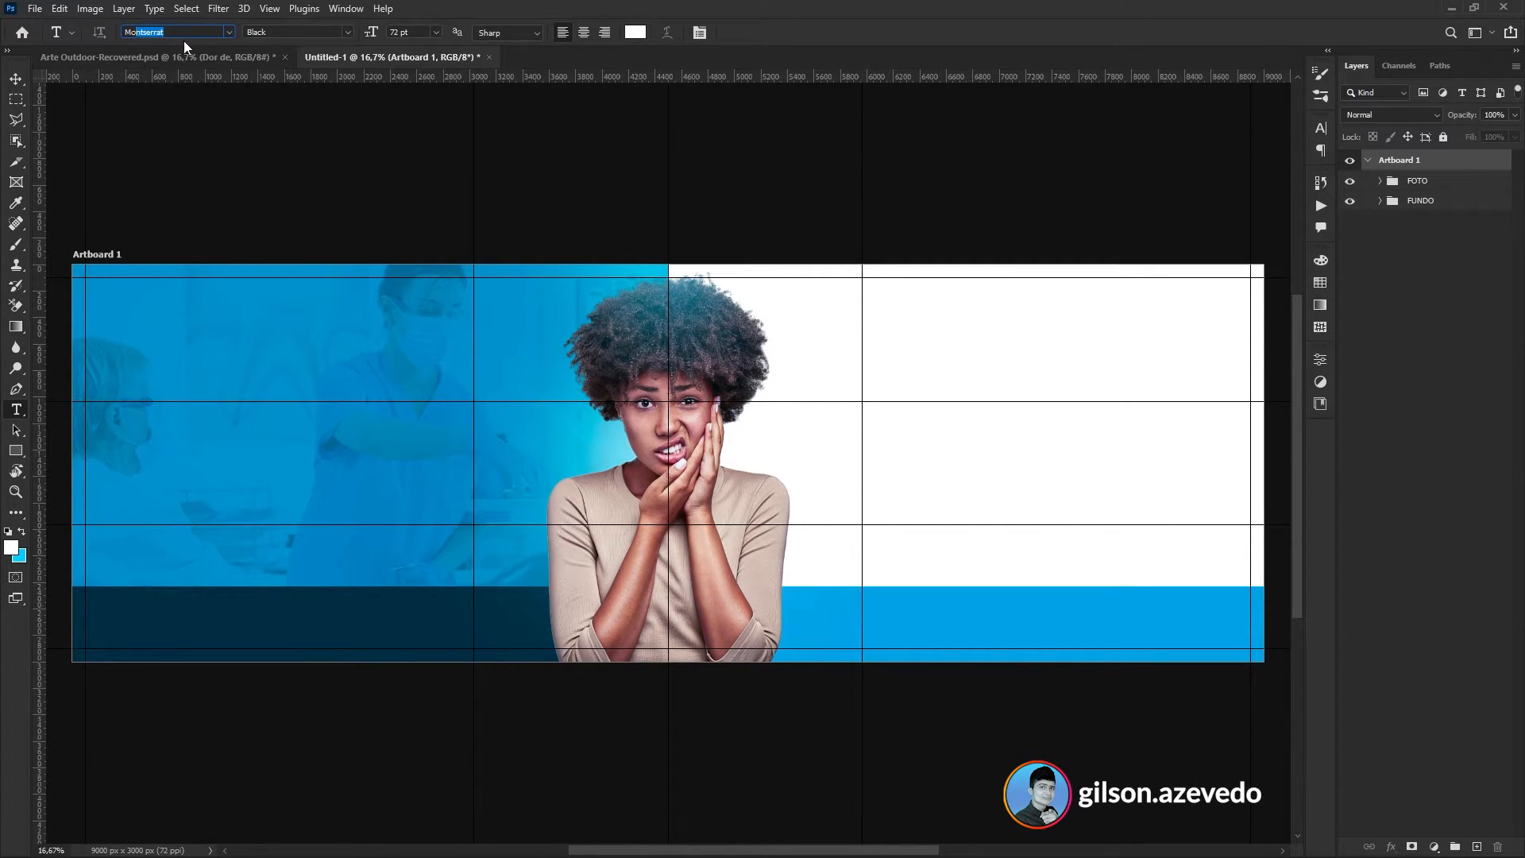
click(347, 32)
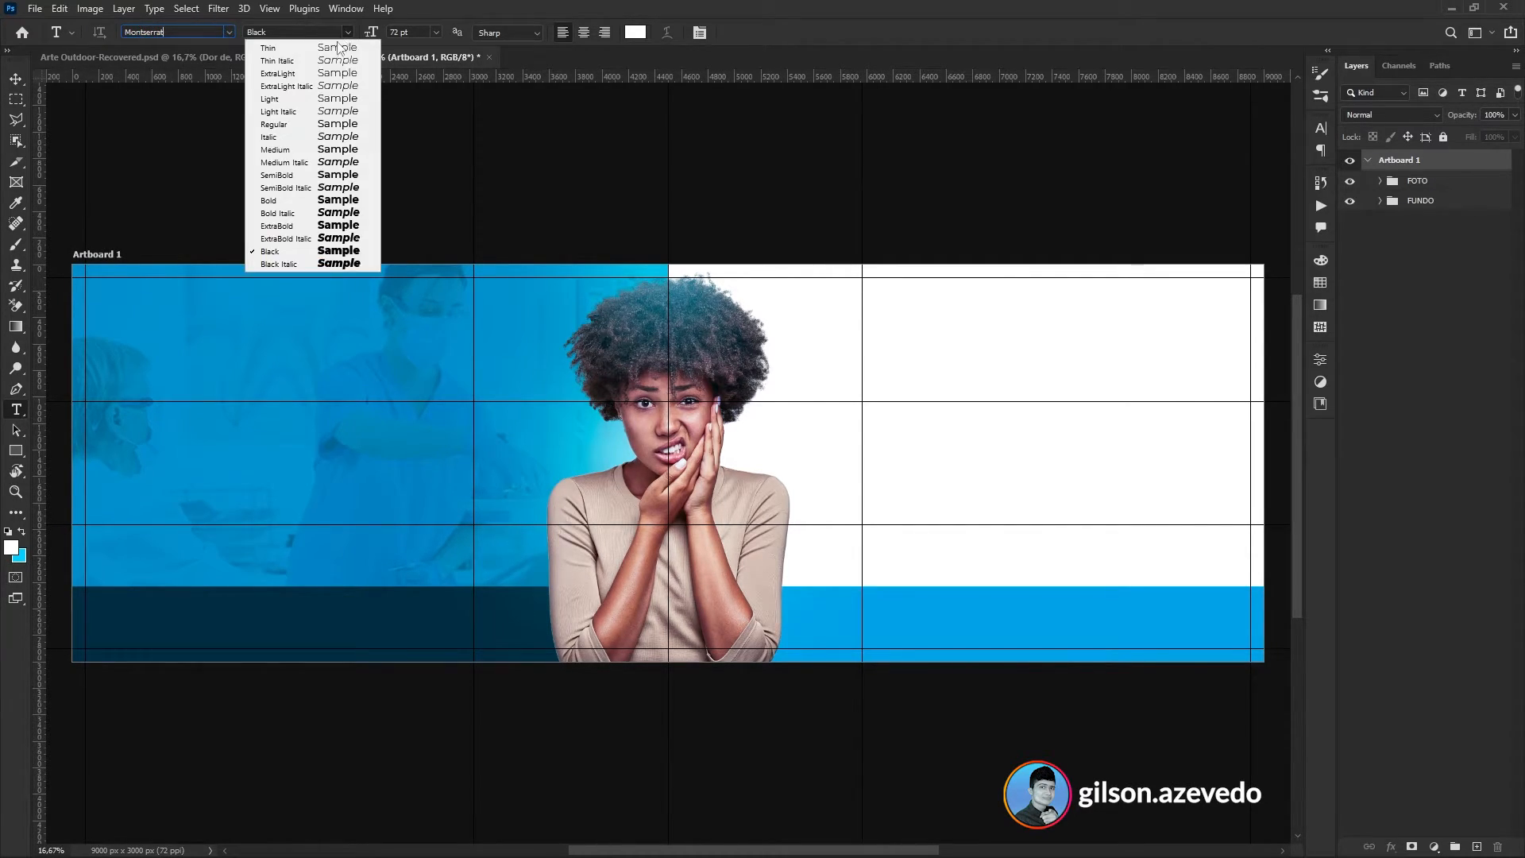
click(343, 251)
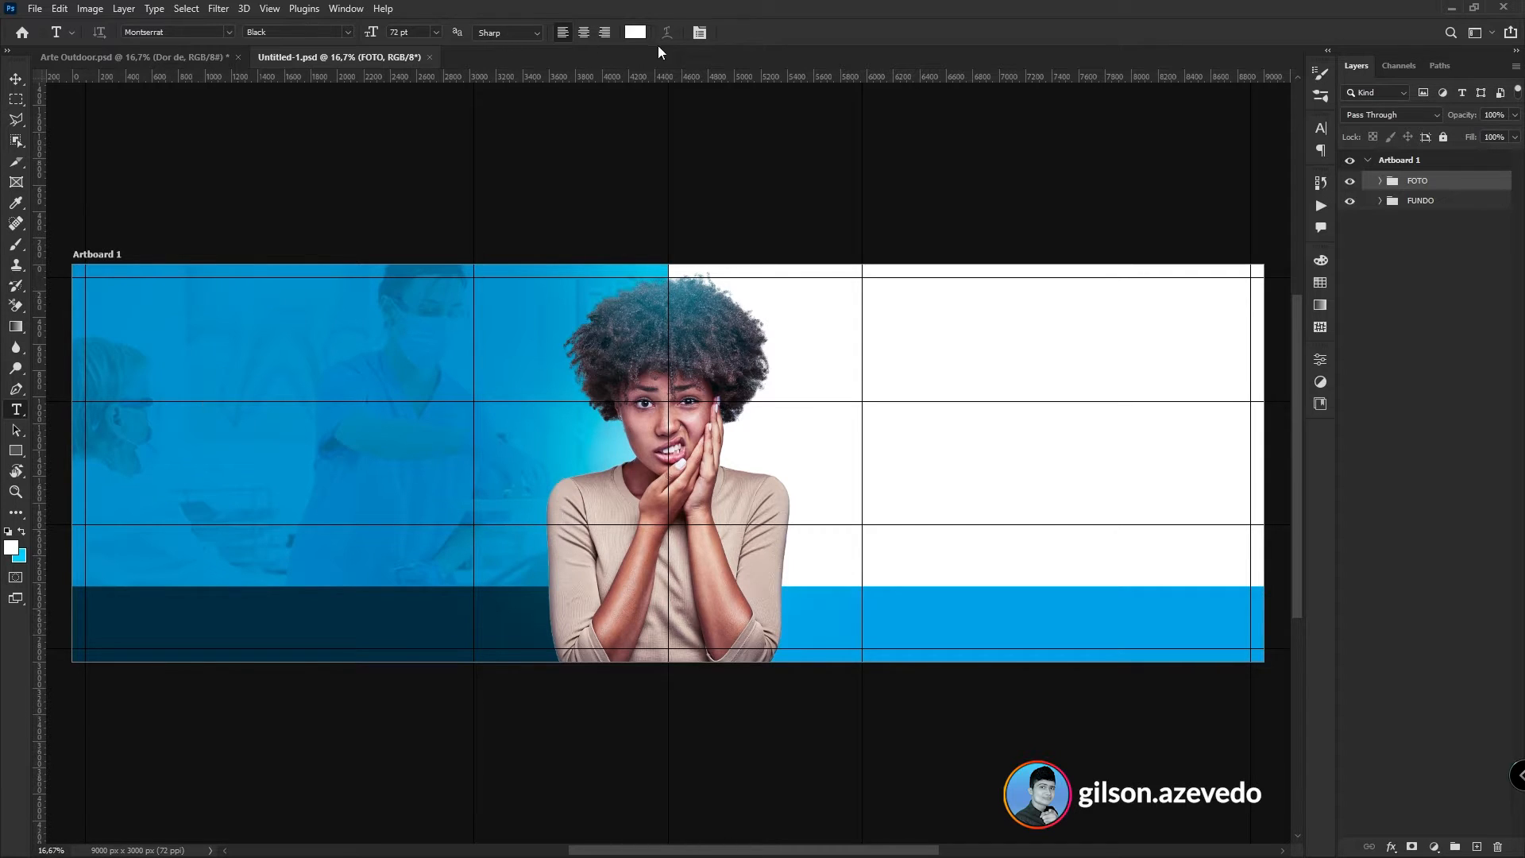
click(215, 385)
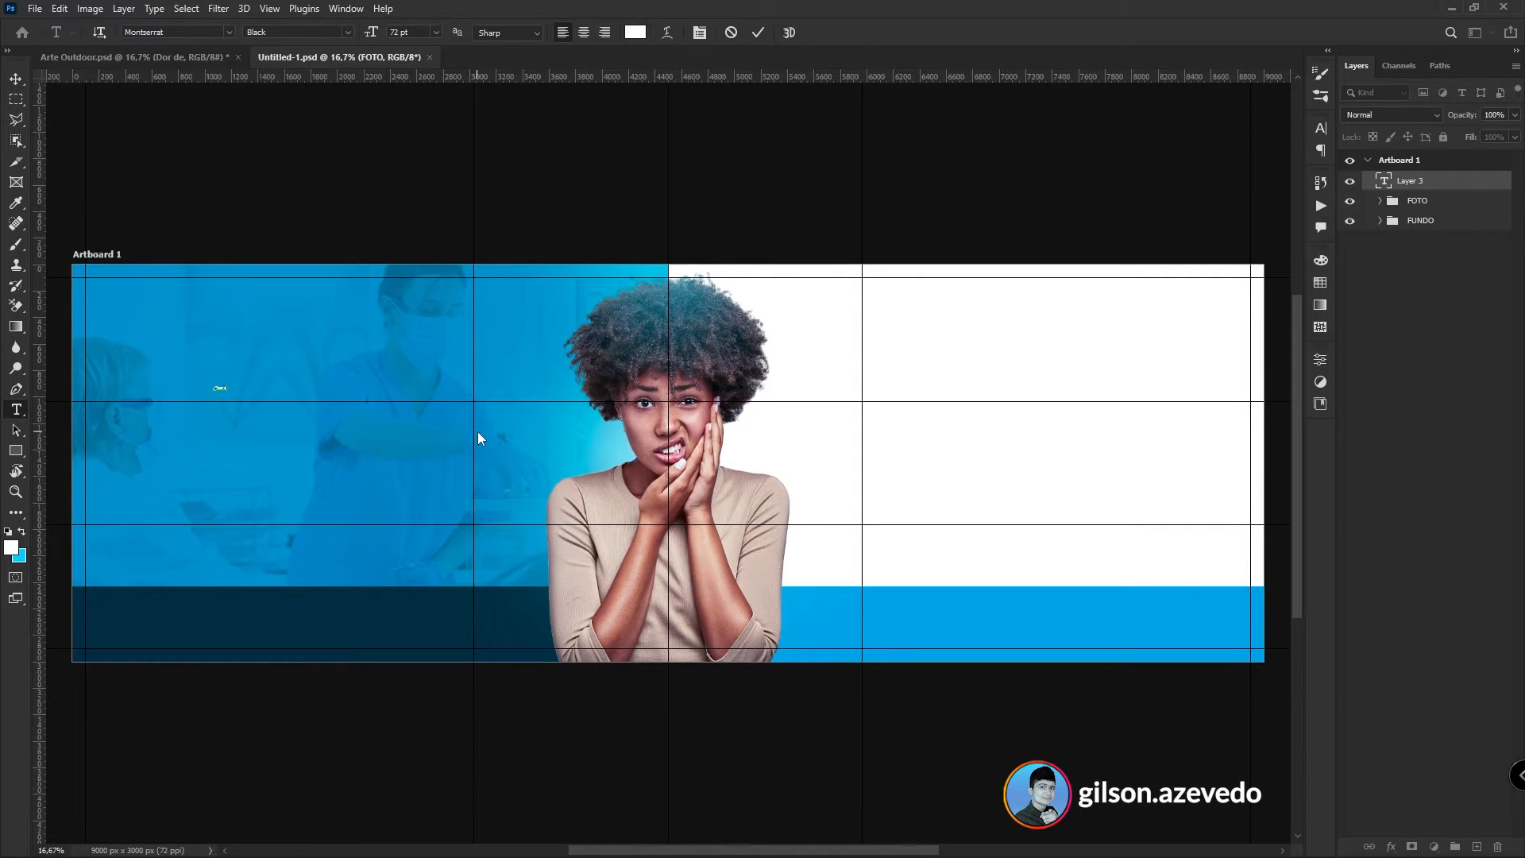
key(ctrl+Return)
key(v)
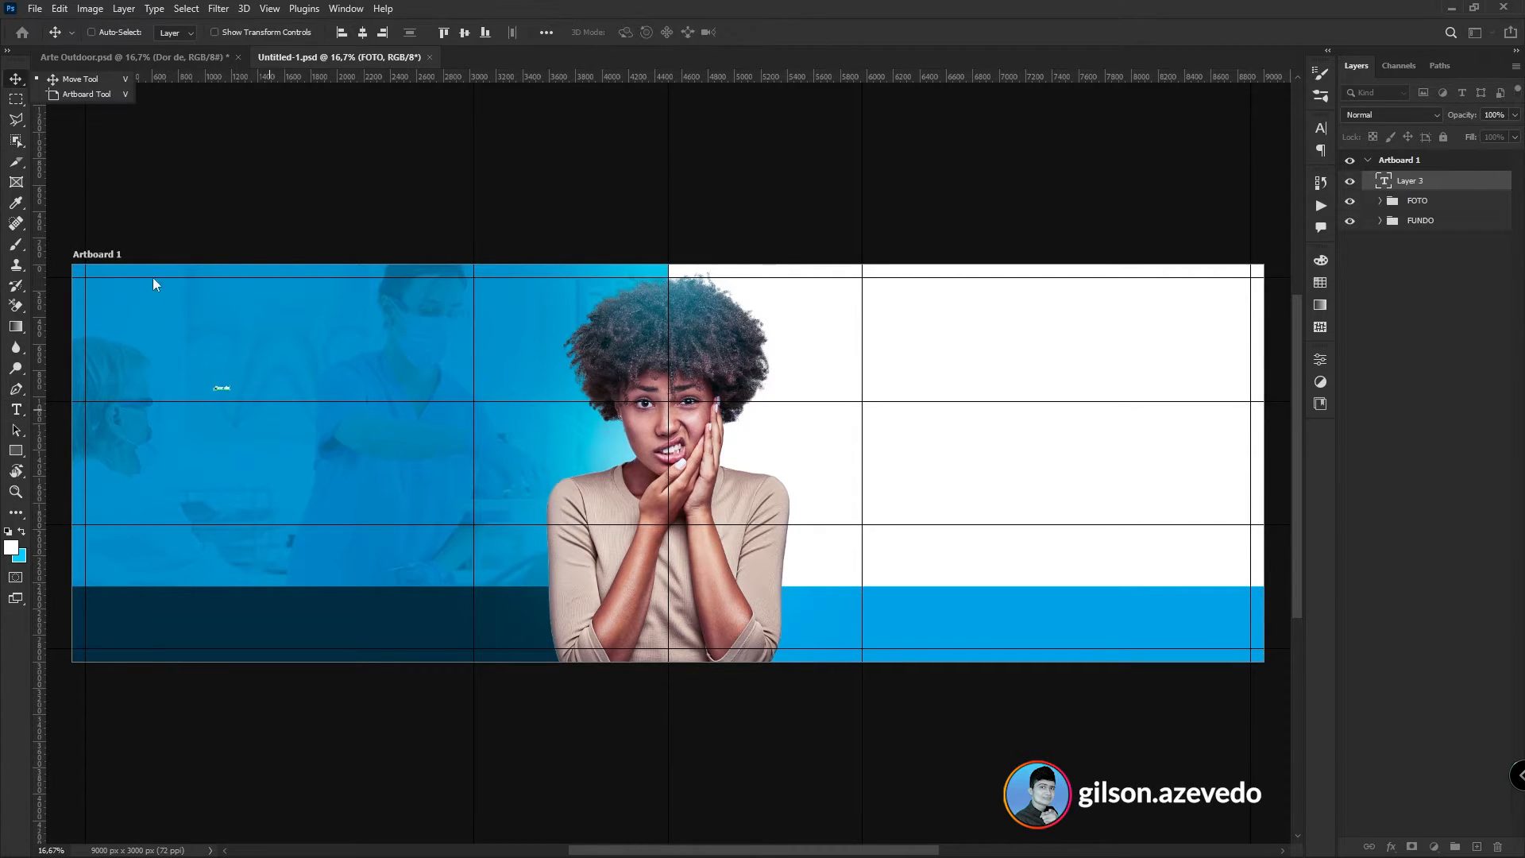
- Enlarge the "Dor de" text to nearly fill the blue area's width and place it slightly above the middle
key(ctrl+t)
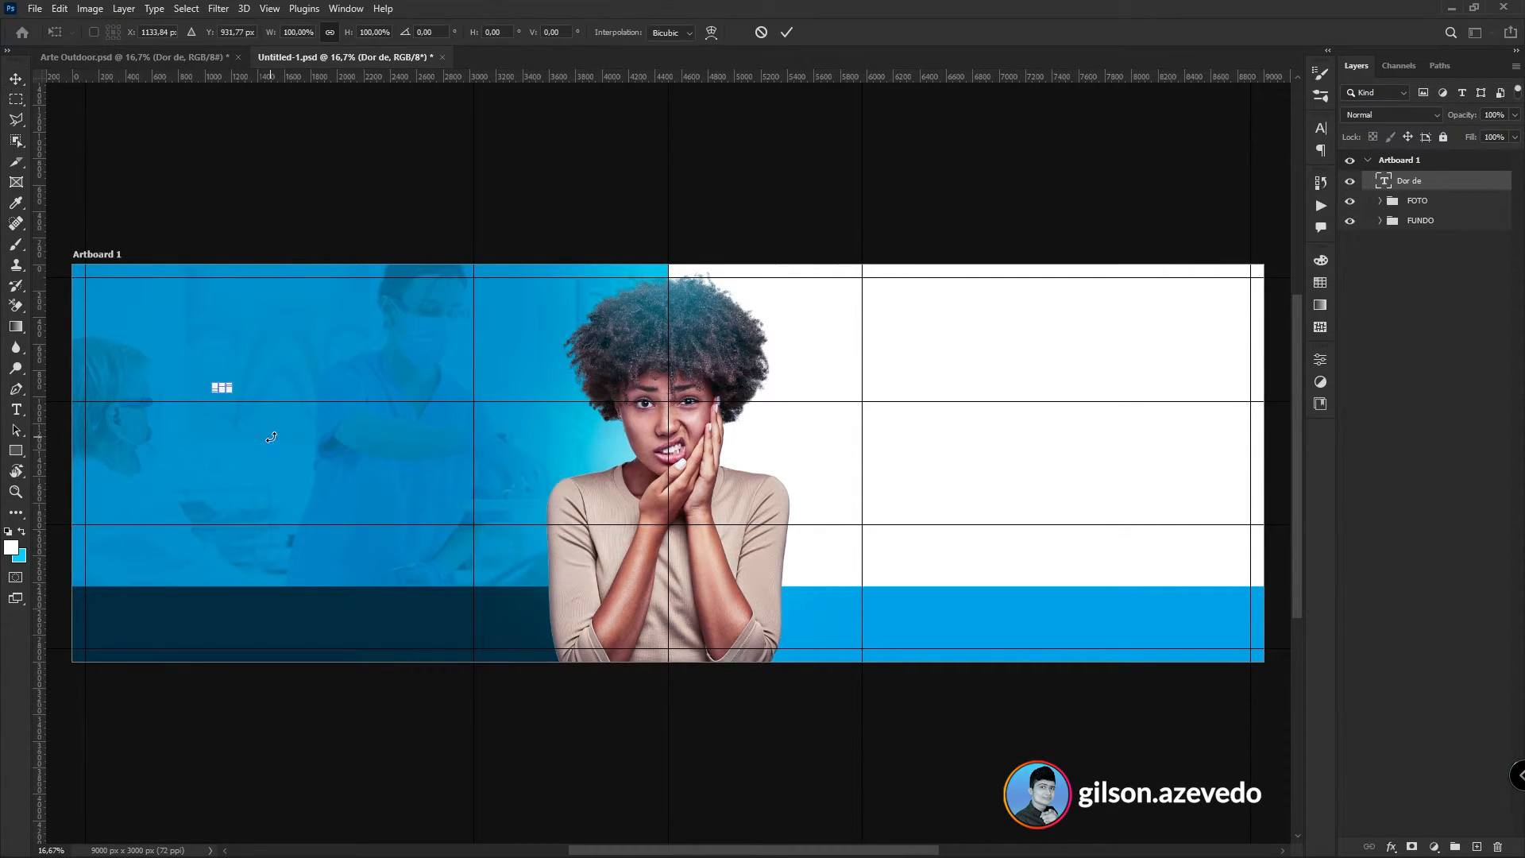
drag(235, 407, 585, 558)
drag(518, 473, 408, 446)
drag(477, 488, 539, 504)
key(Return)
drag(444, 458, 445, 438)
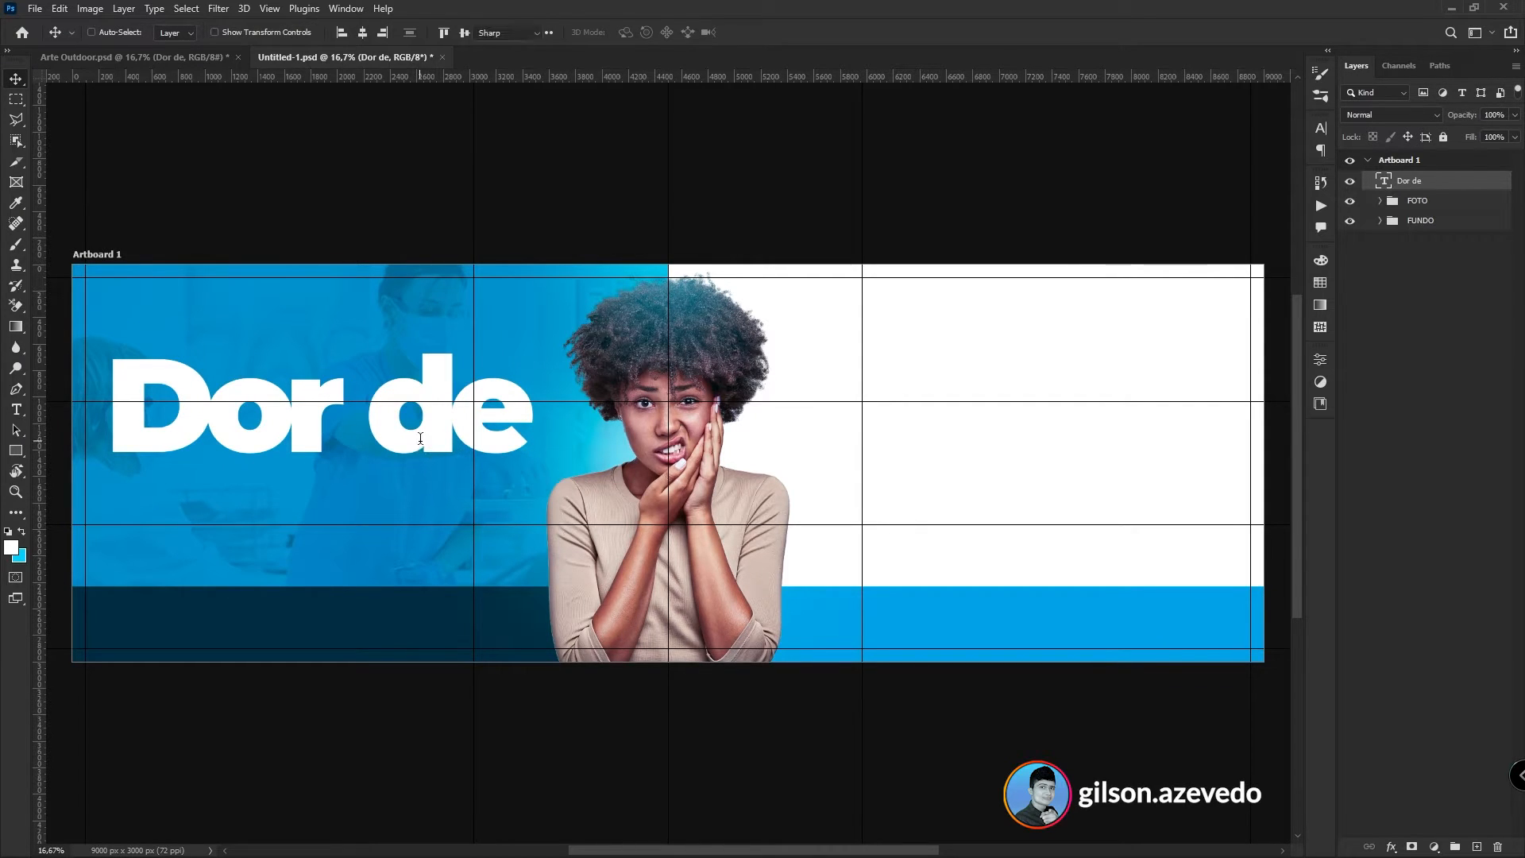
- Display the character settings of the "Dor de" text and examine its size and tracking
key(t)
click(332, 428)
key(ctrl+a)
click(279, 427)
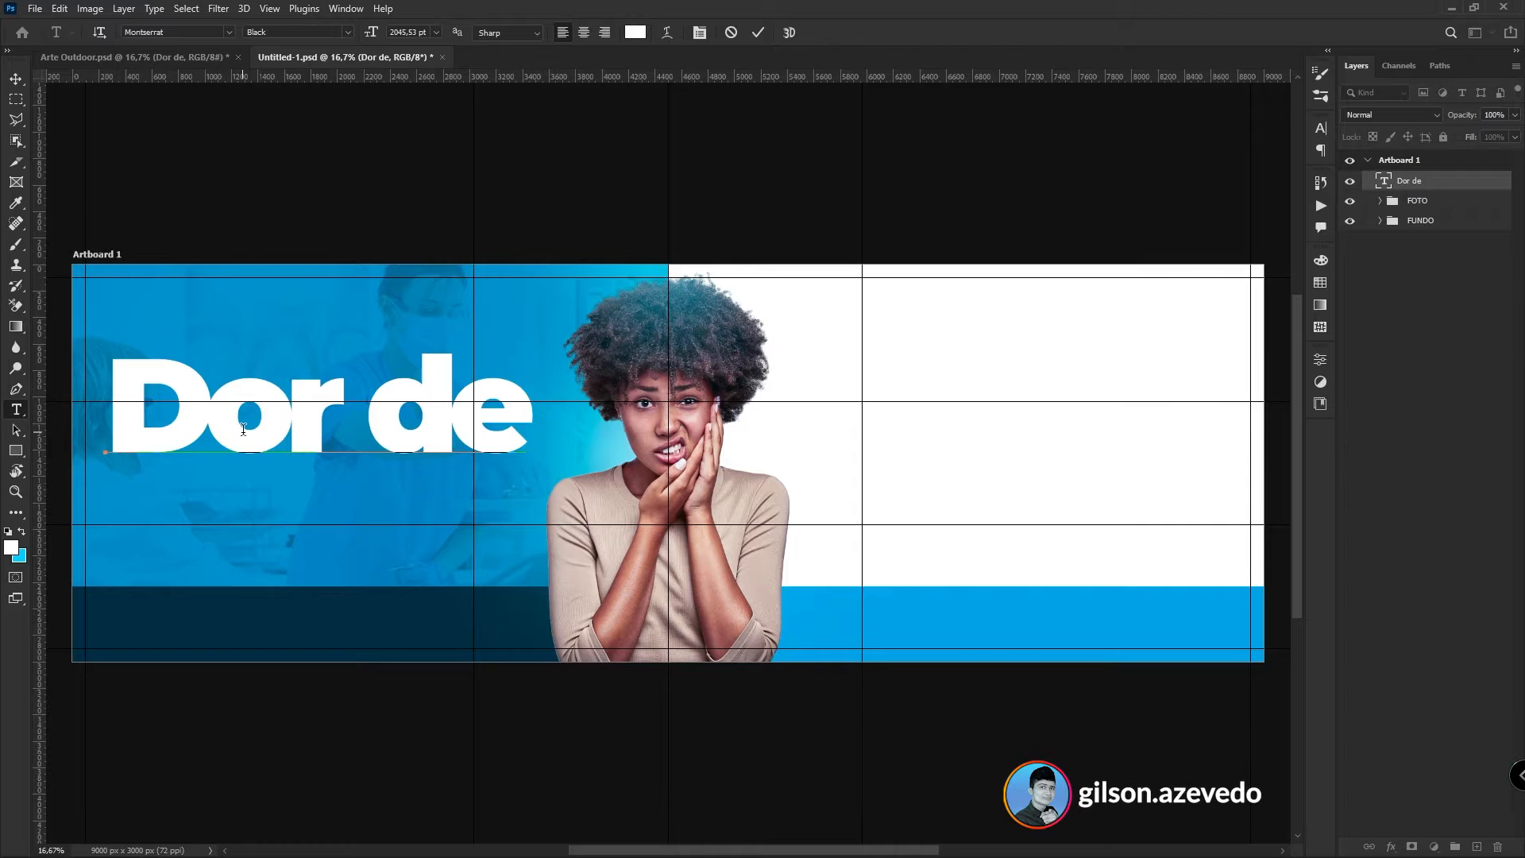
key(ctrl+a)
click(356, 11)
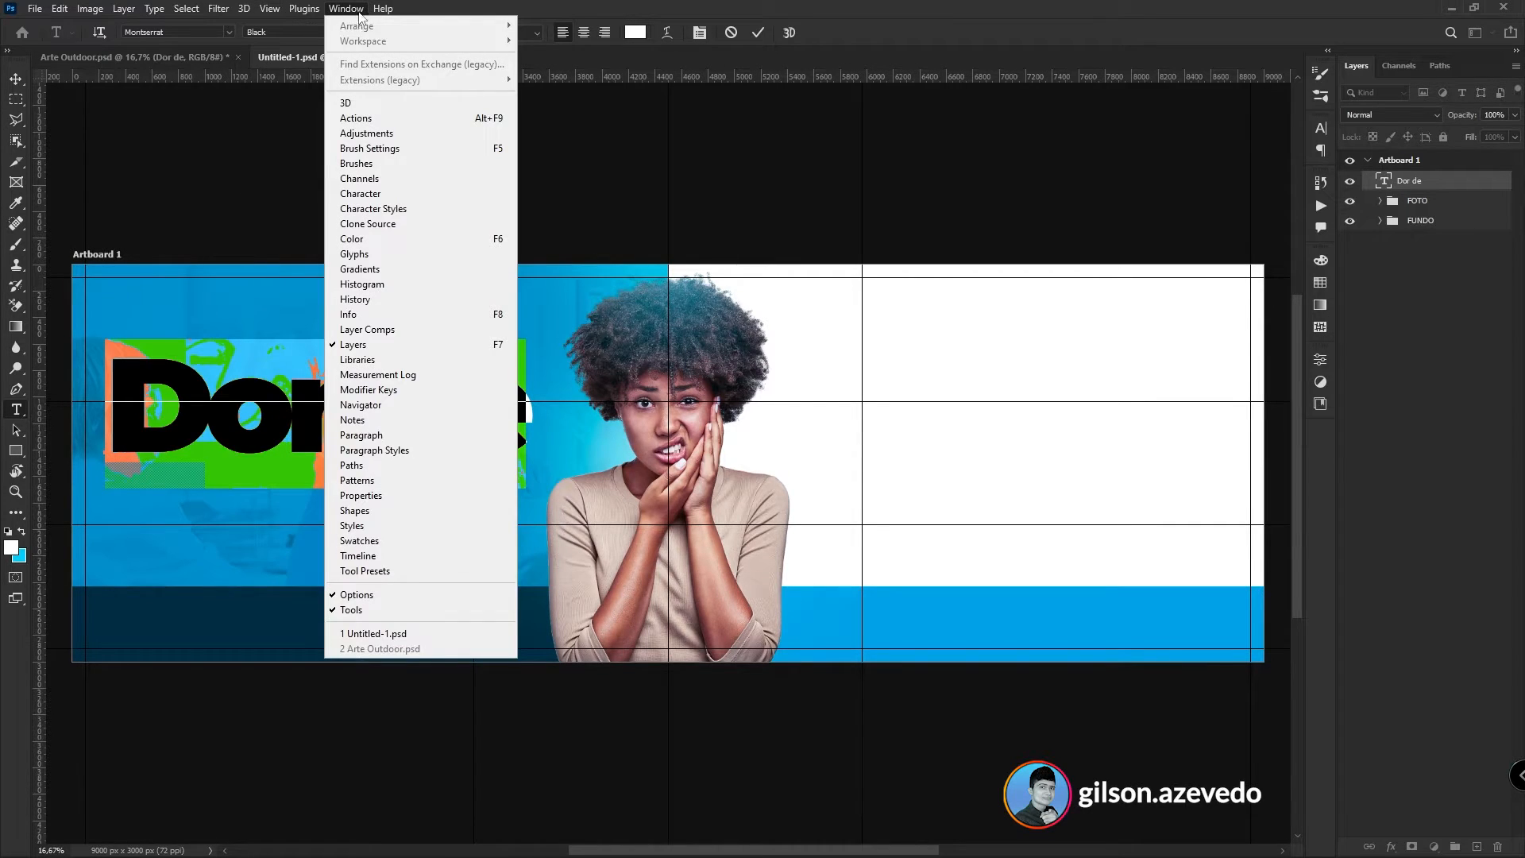
click(387, 194)
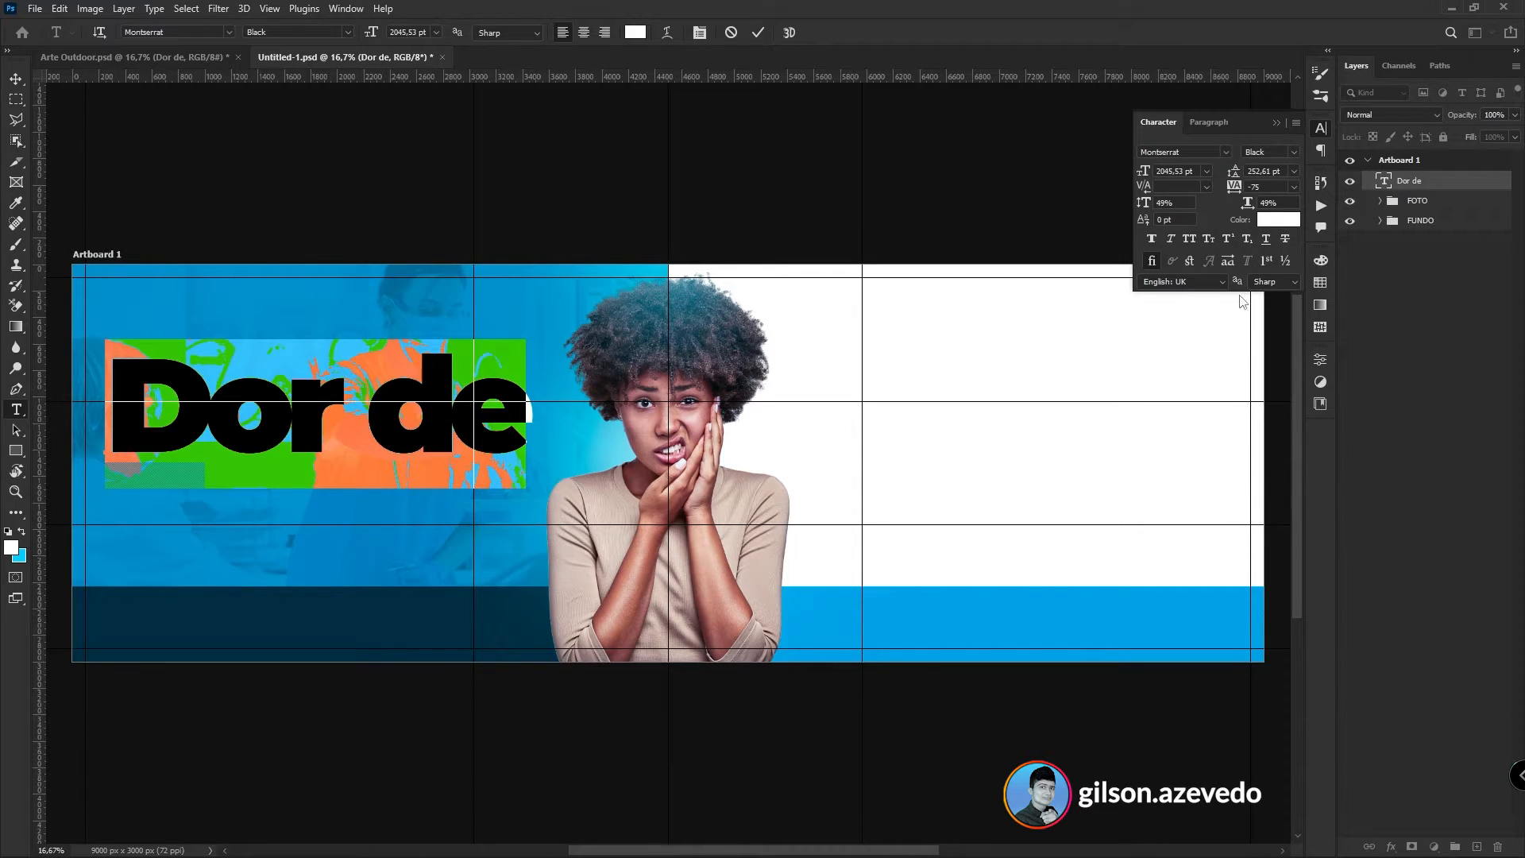
click(372, 439)
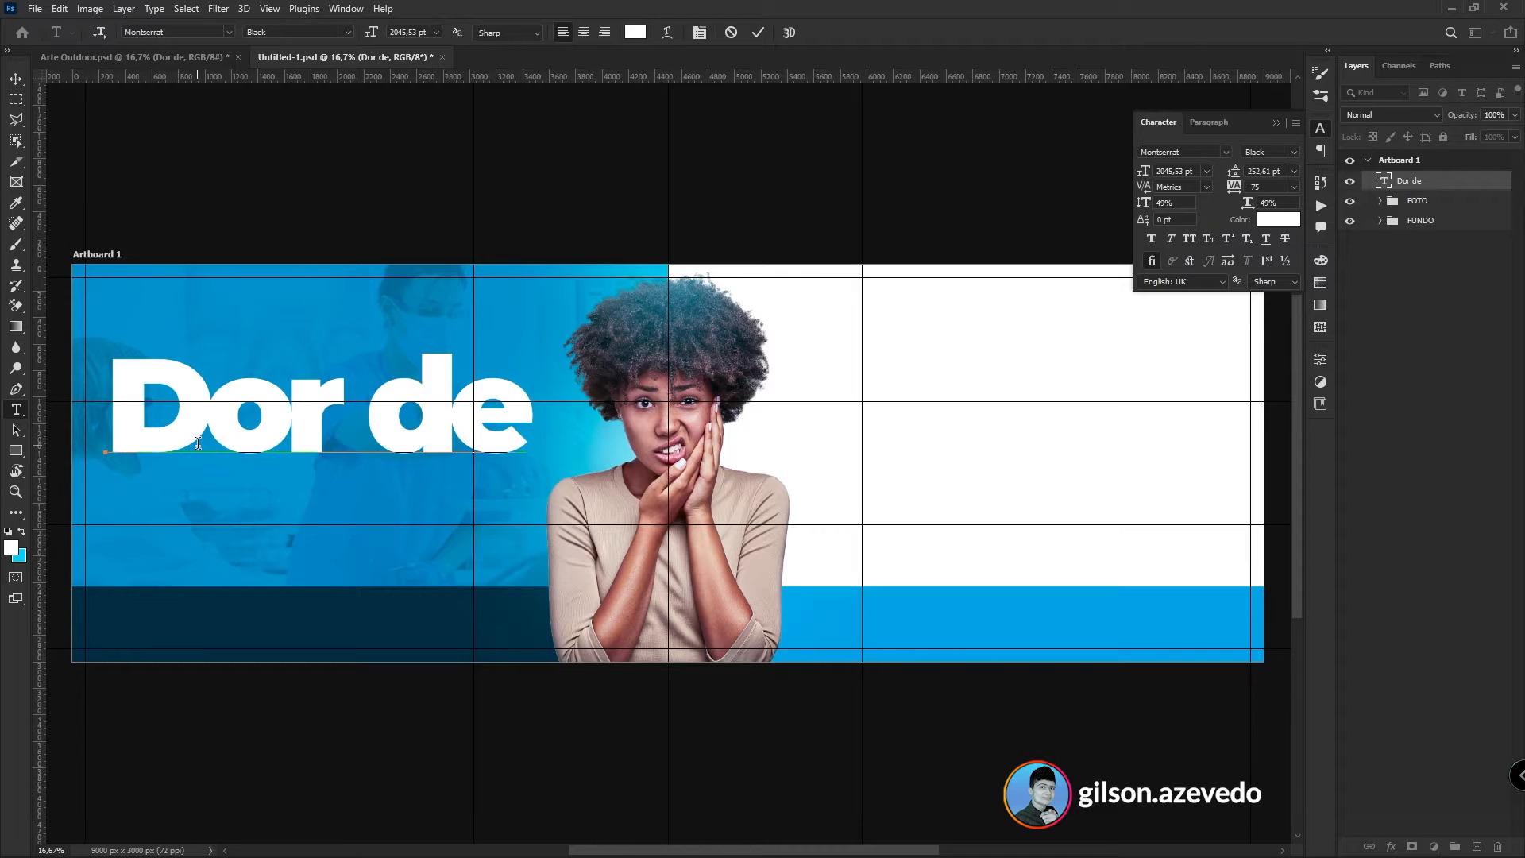
click(236, 432)
key(ctrl+a)
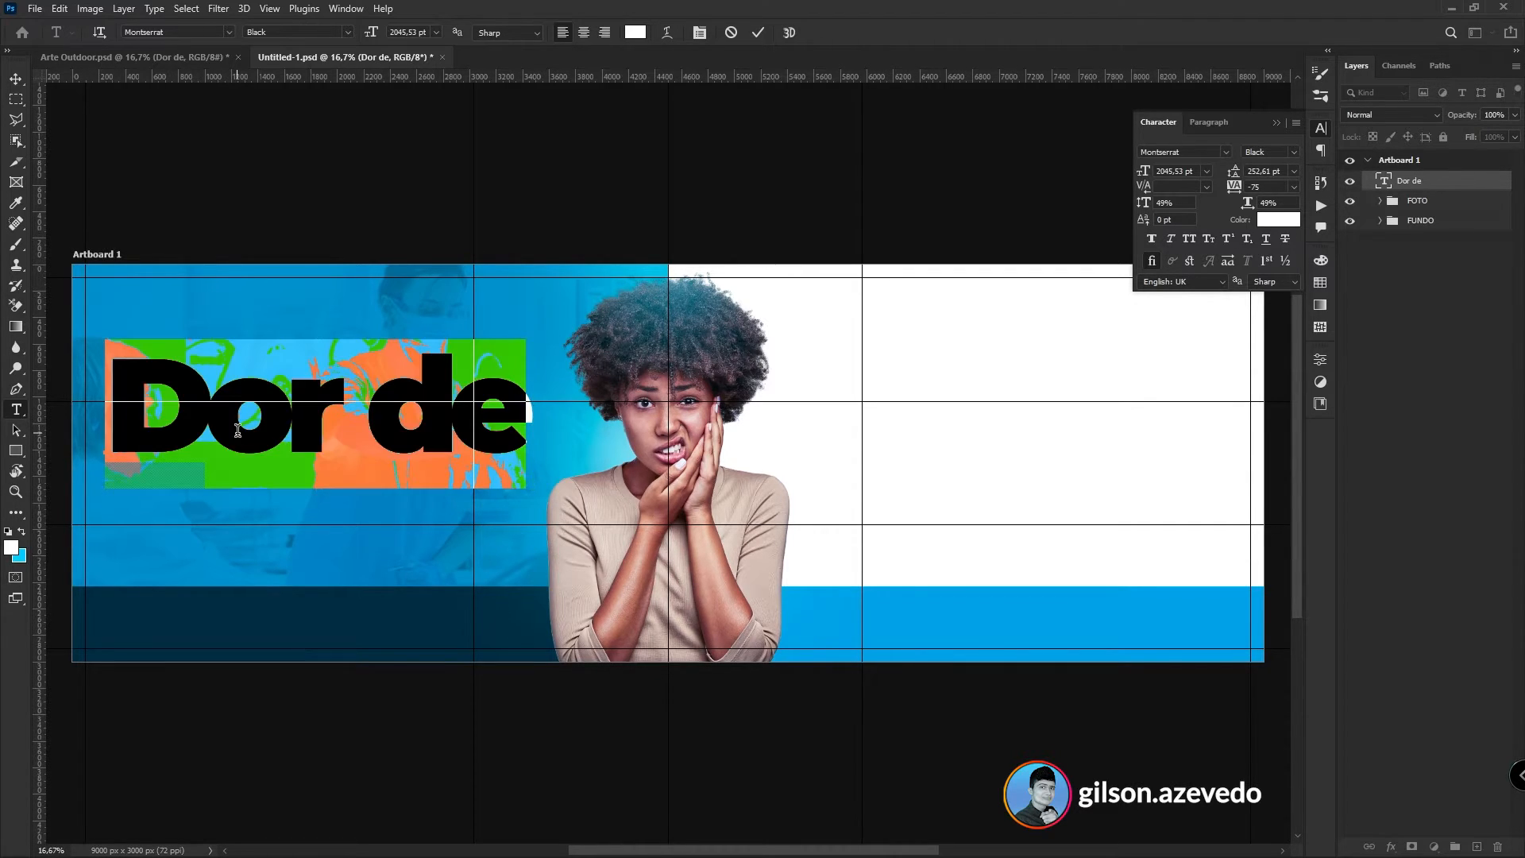
key(Return)
click(11, 82)
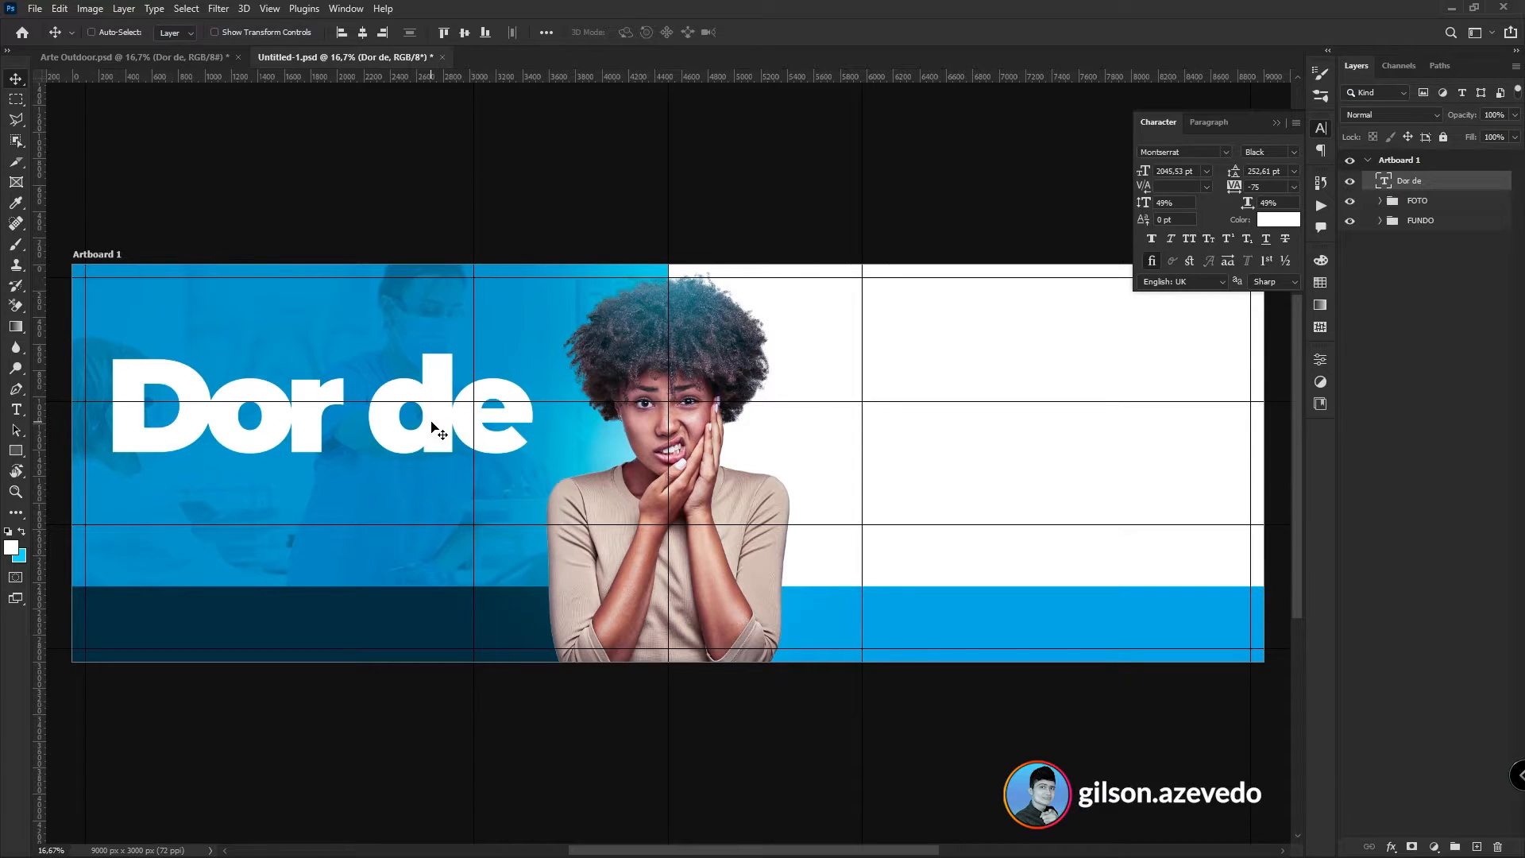
- Duplicate the "Dor de" text just below the original and change the copy's wording to "DENTE?"
drag(432, 421, 429, 501)
double_click(430, 494)
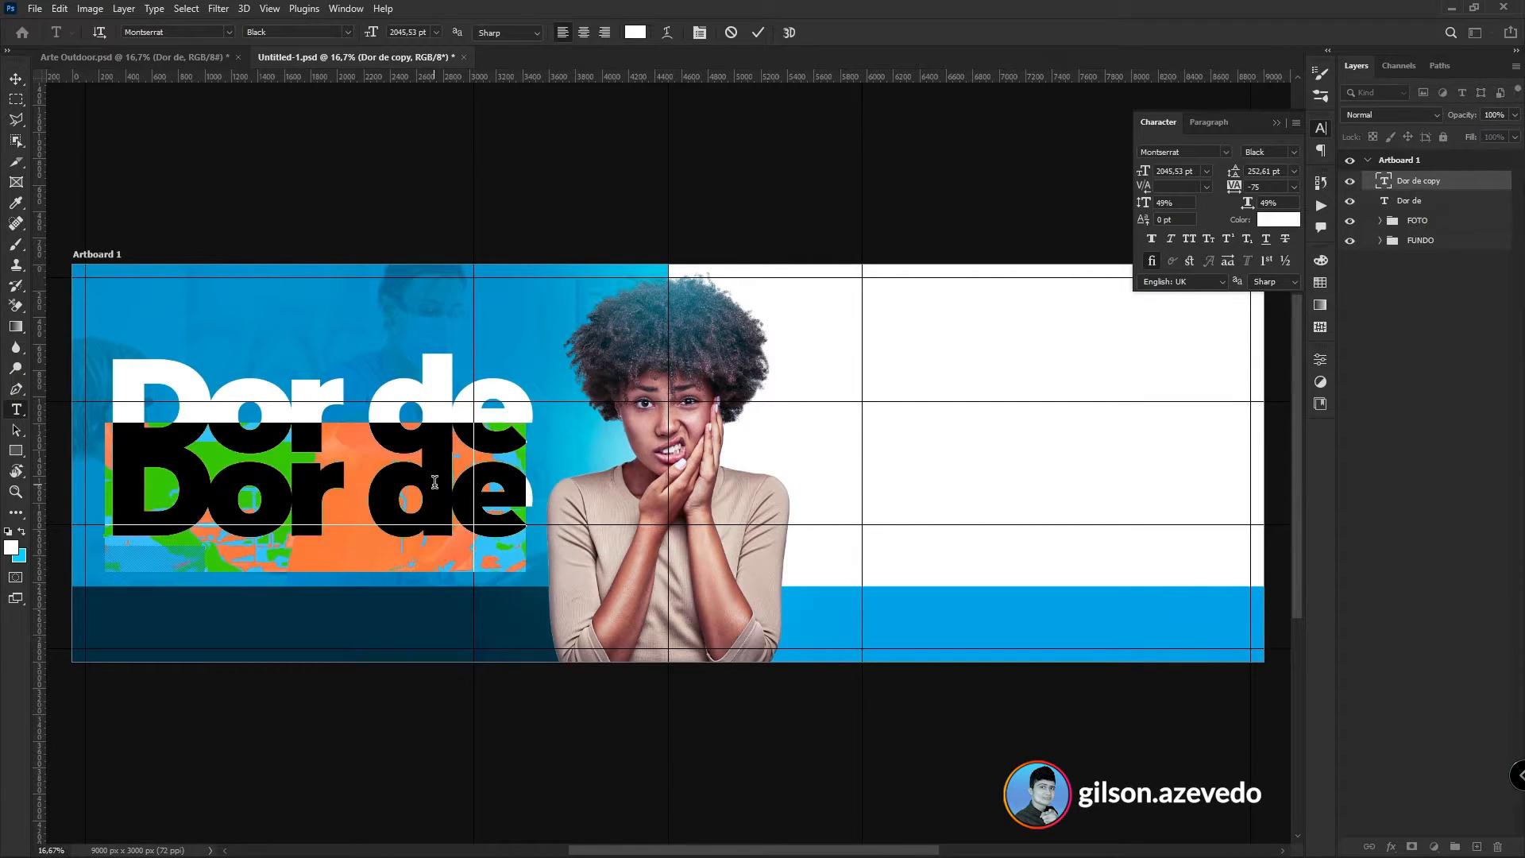
click(434, 483)
key(shift+End)
text(en)
key(BackSpace)
key(BackSpace)
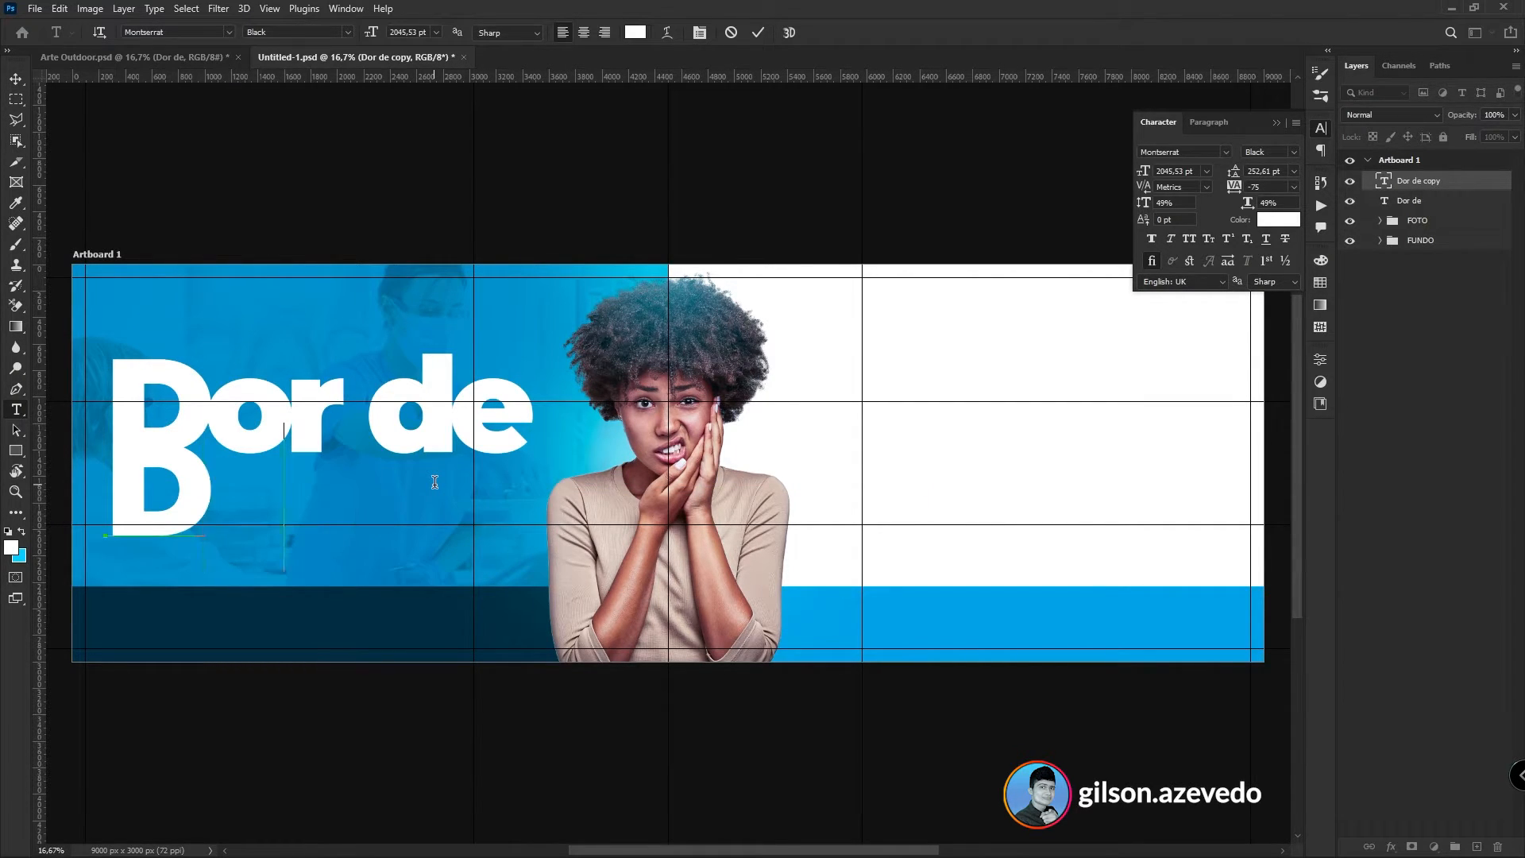
text(ENTE)
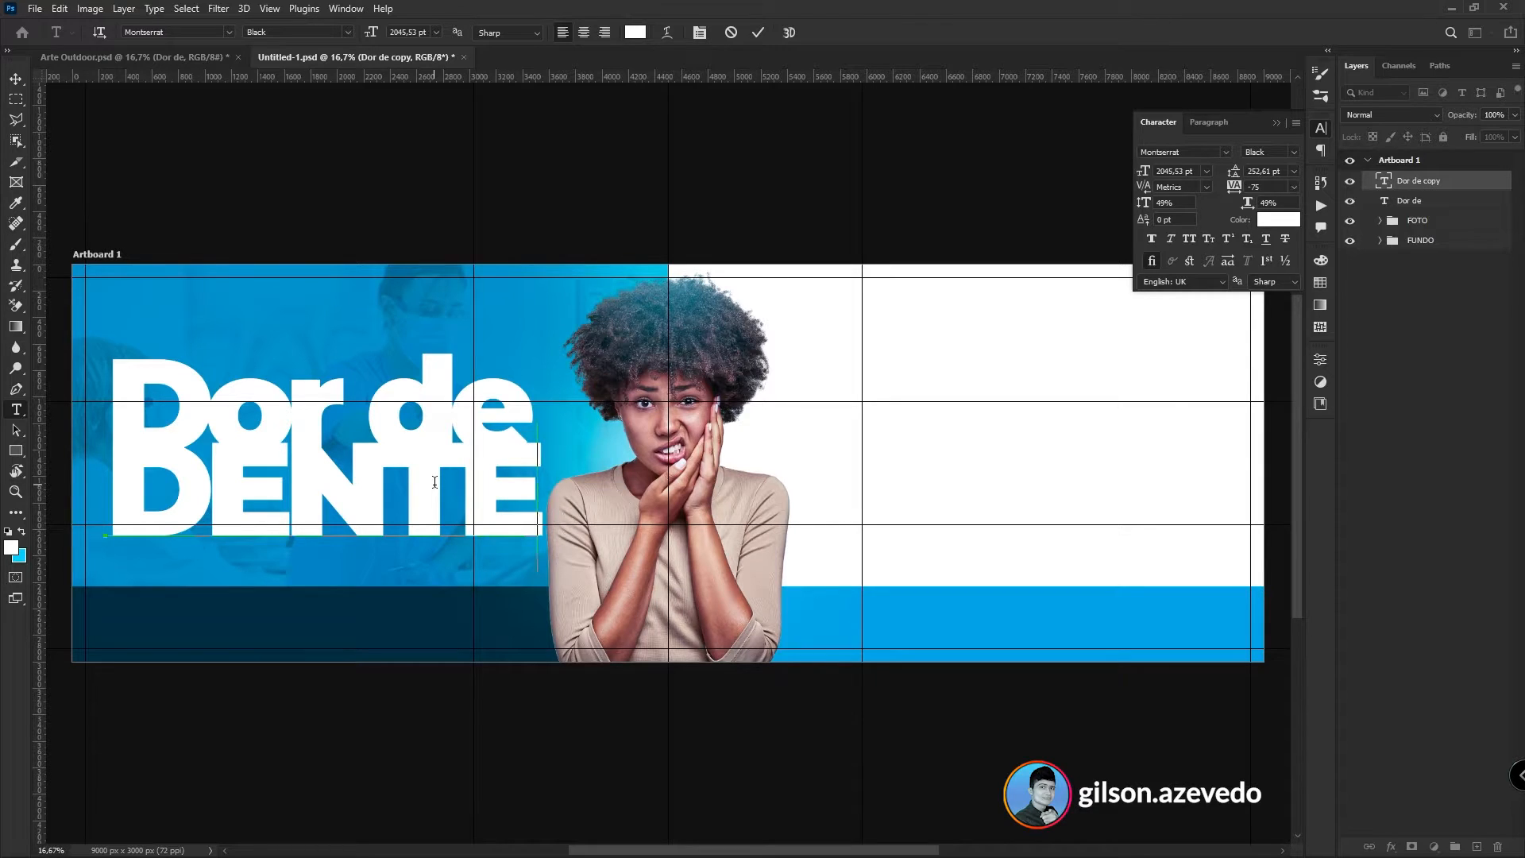
text(?)
key(ctrl+Return)
- Scale the "DENTE?" text proportionally to about 84% so it is about as wide as "Dor de"
key(ctrl+t)
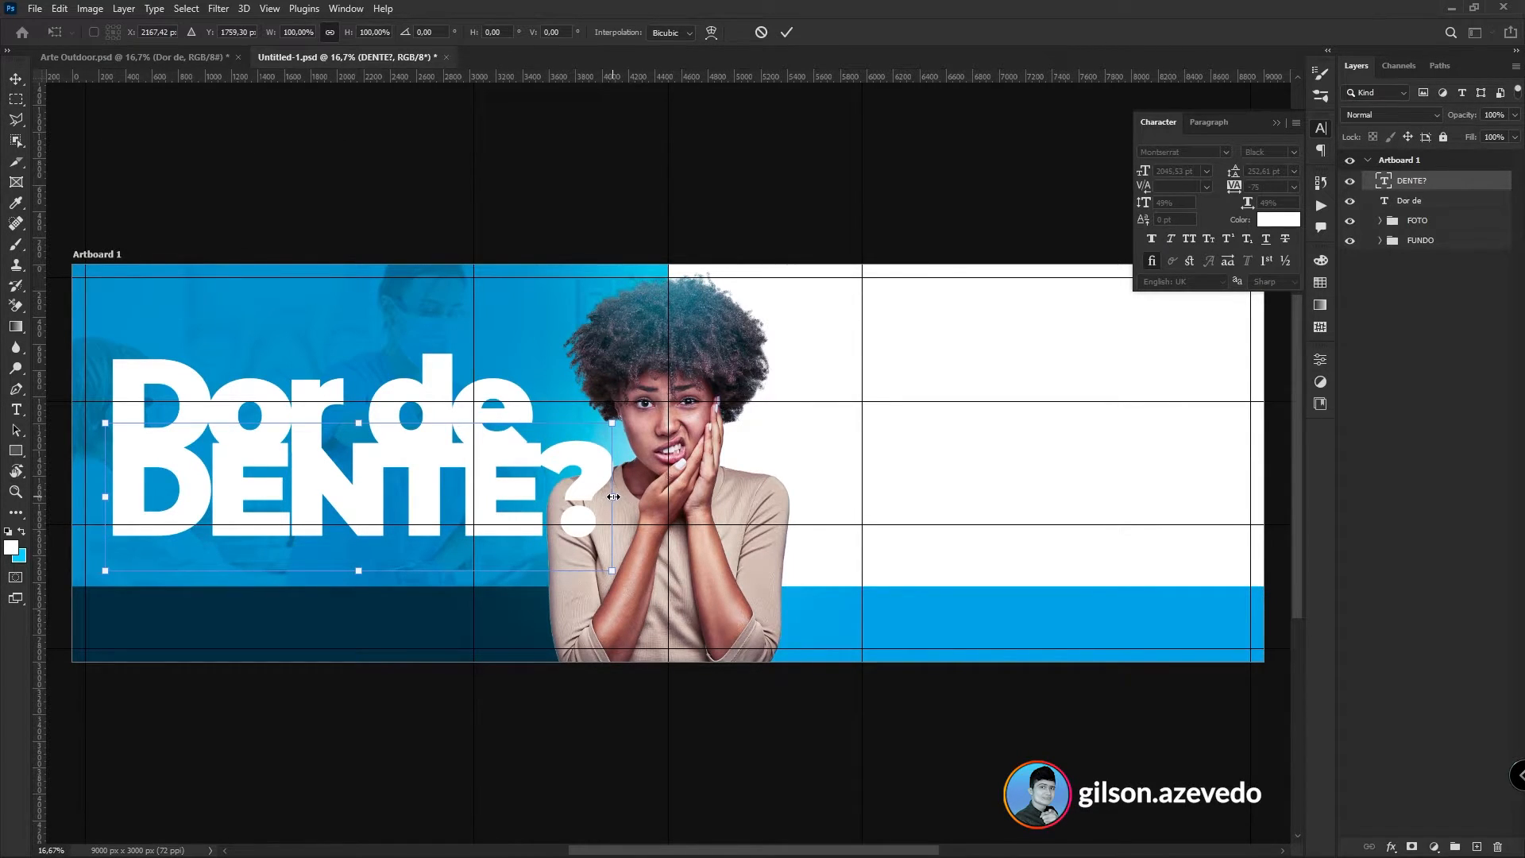
drag(610, 496, 531, 496)
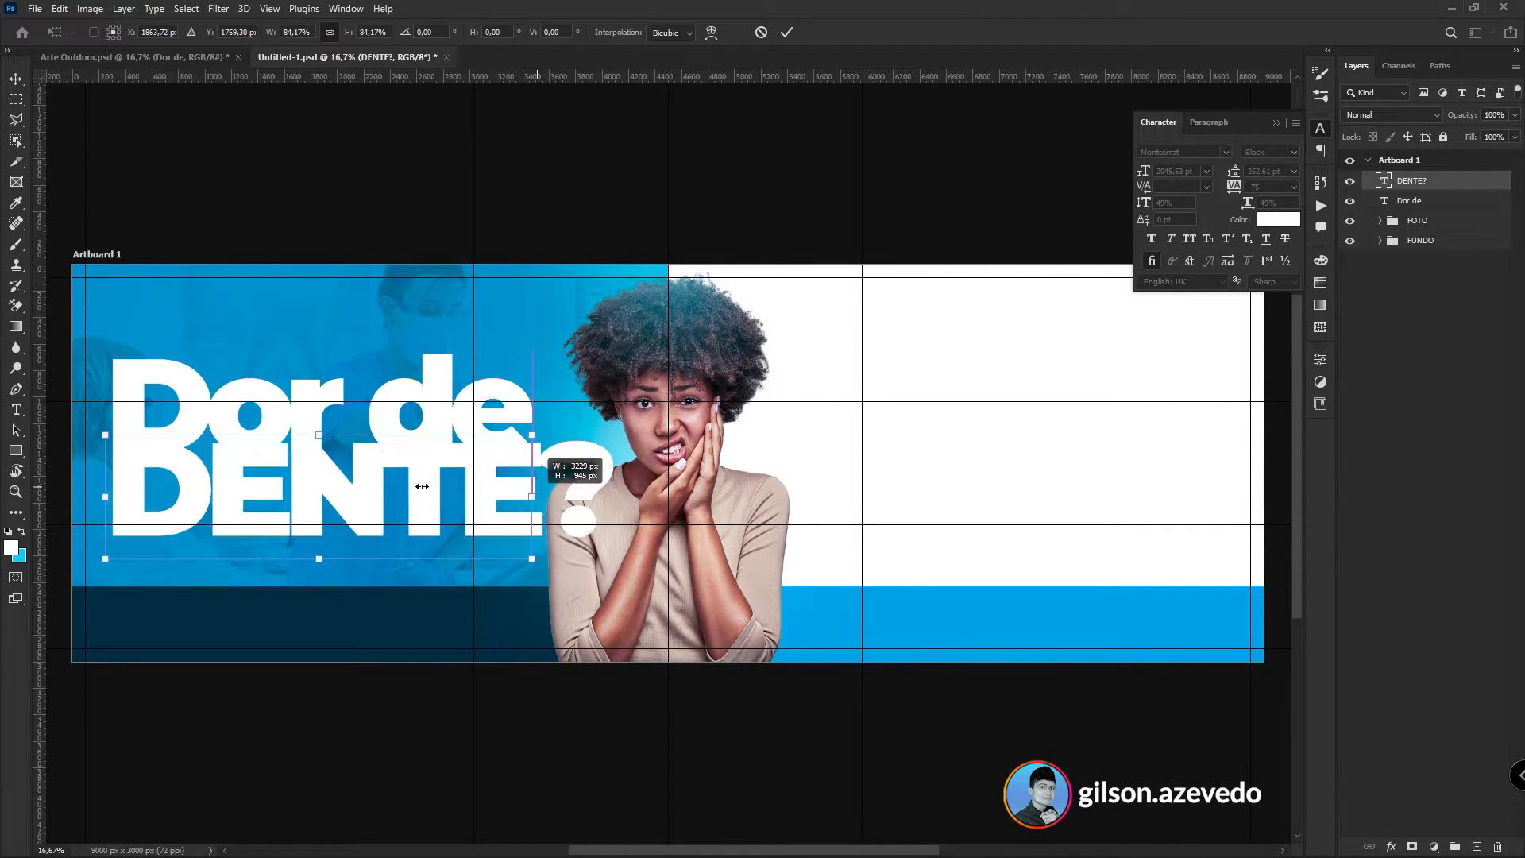
drag(108, 502, 107, 502)
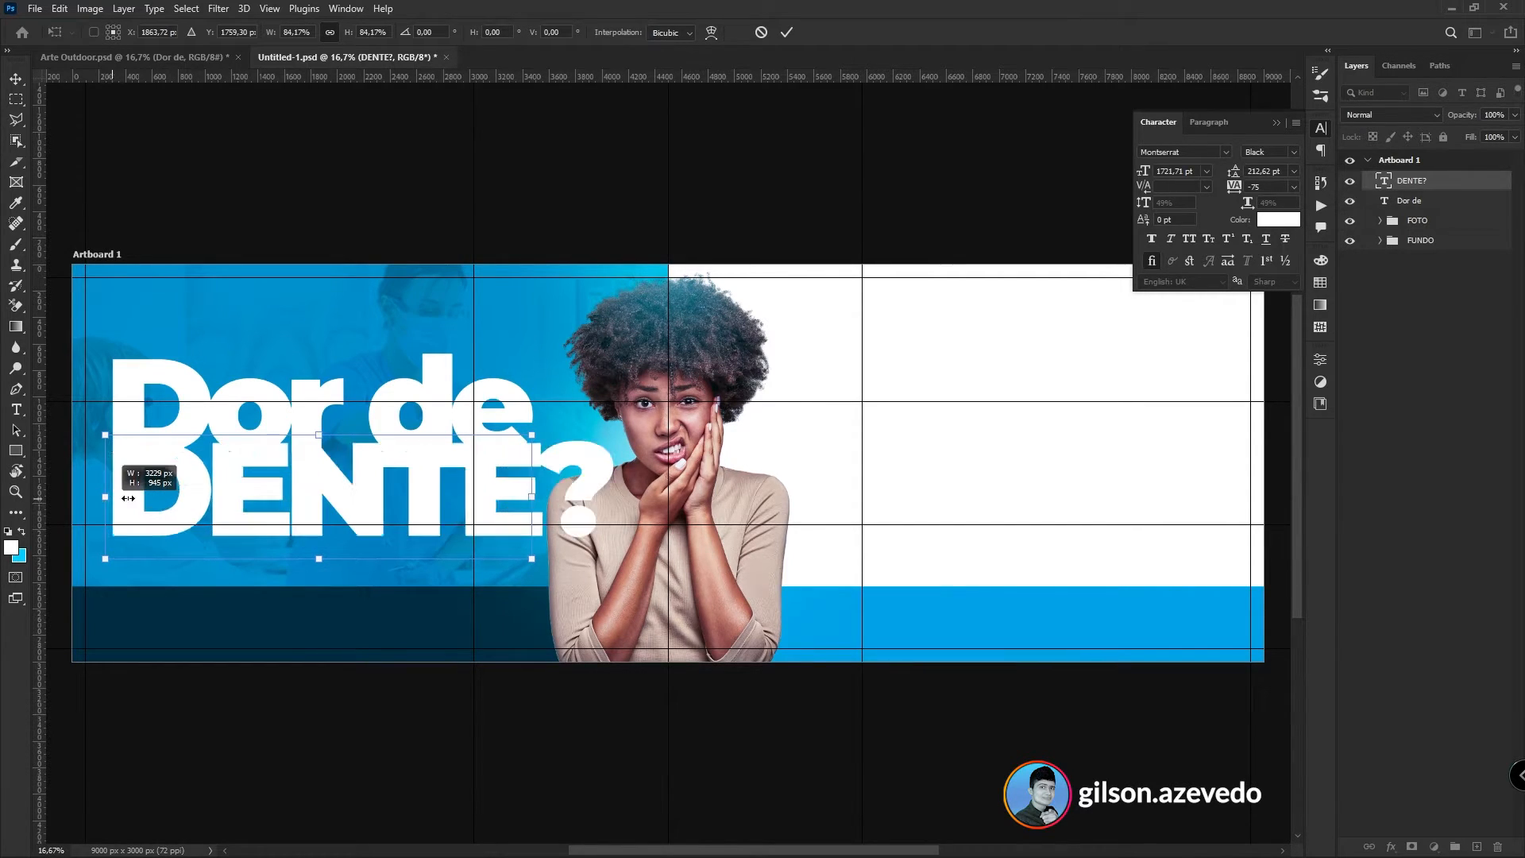
key(Return)
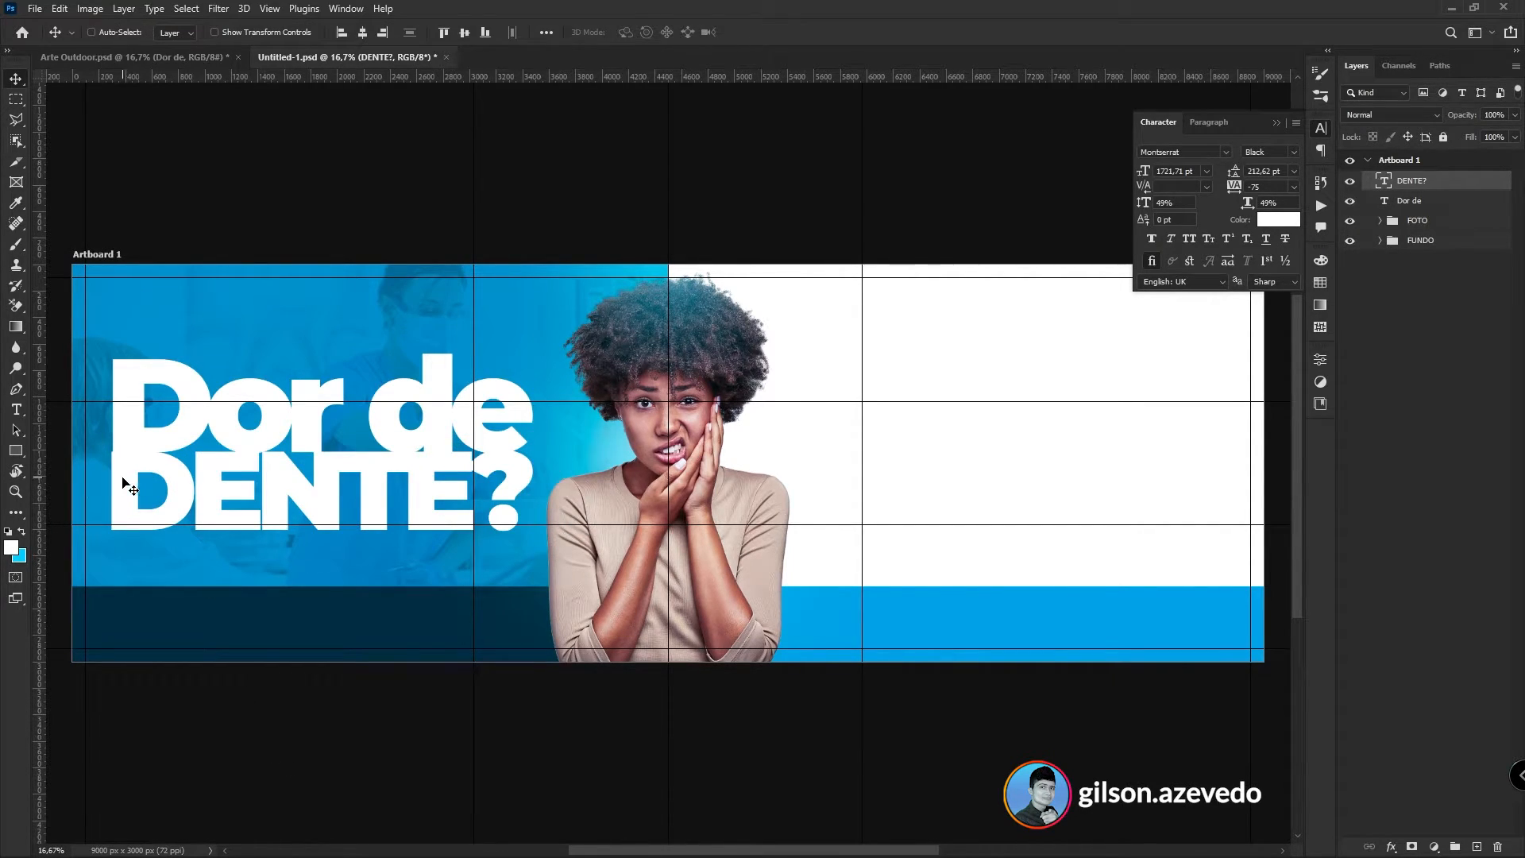
- Check the smart guide color in the Guides, Grid & Slices preferences and whether Smart Guides are set to show
key(ctrl+plus)
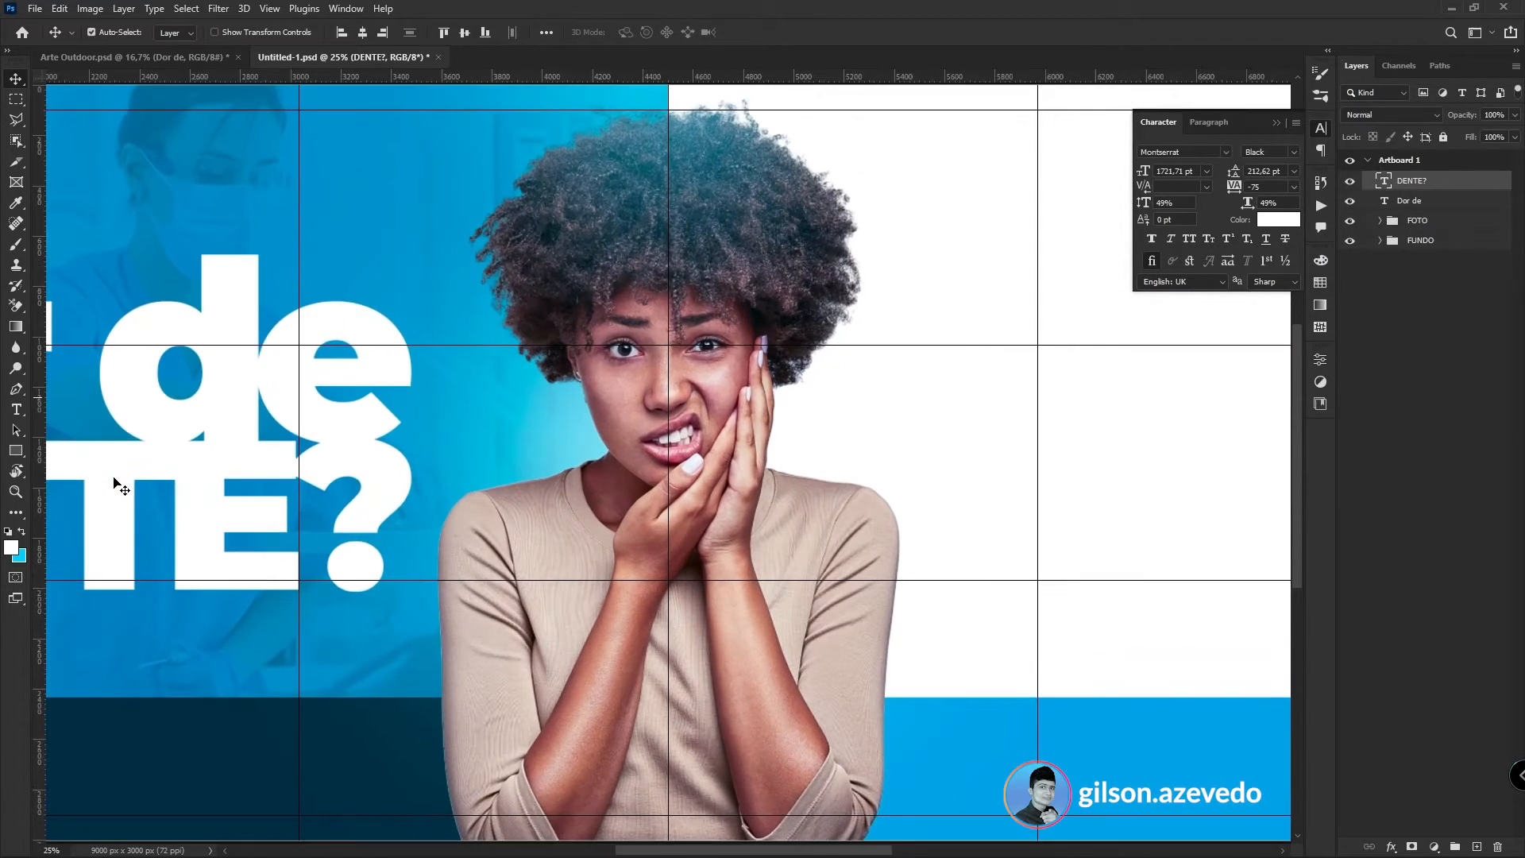
drag(166, 492, 748, 434)
key(ctrl)
key(ctrl+k)
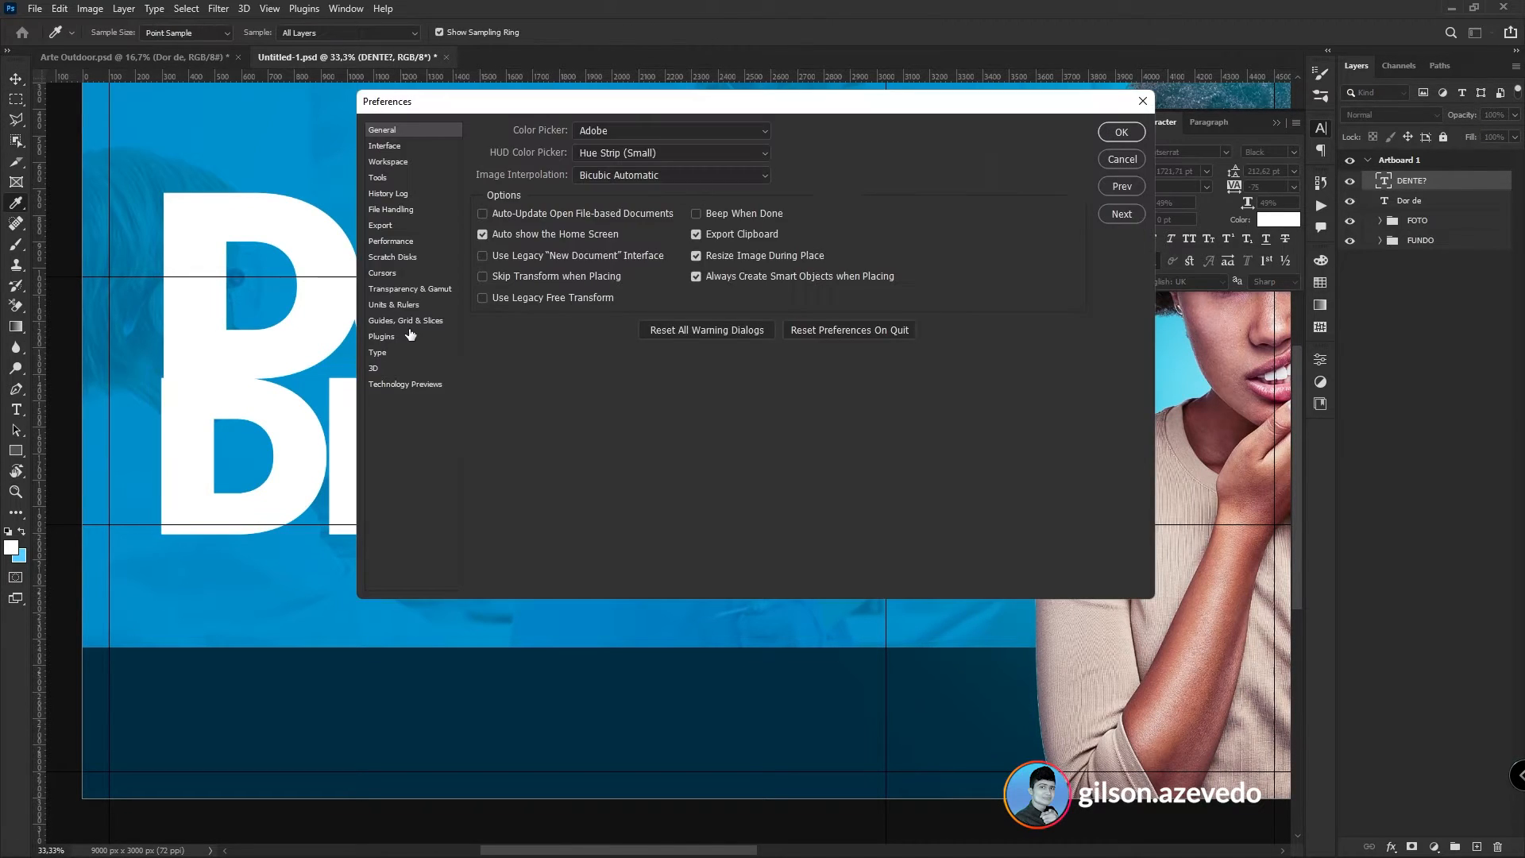
click(405, 320)
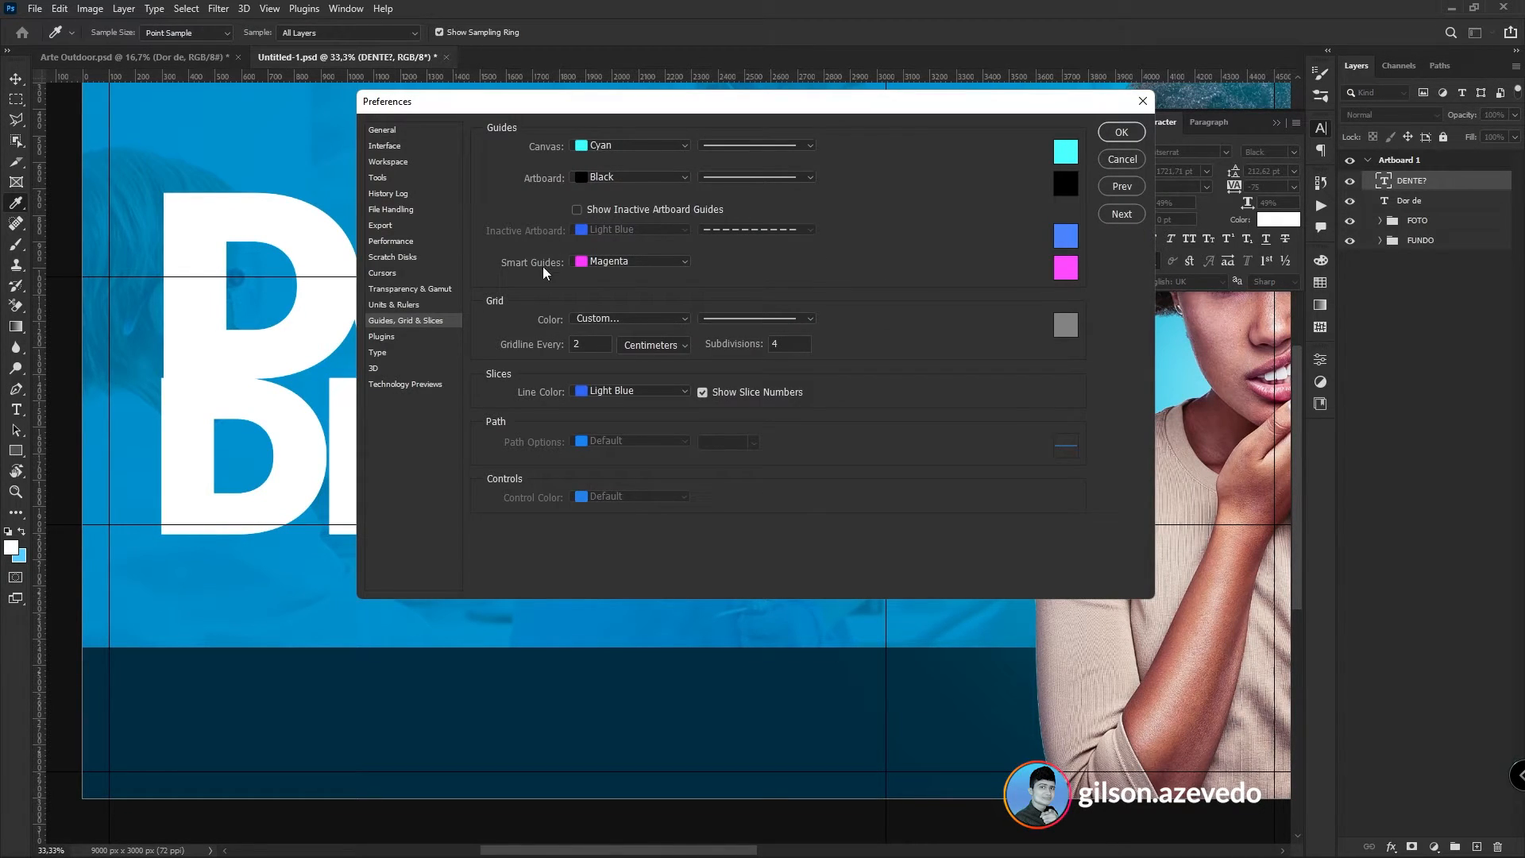
click(651, 260)
click(652, 261)
click(1121, 132)
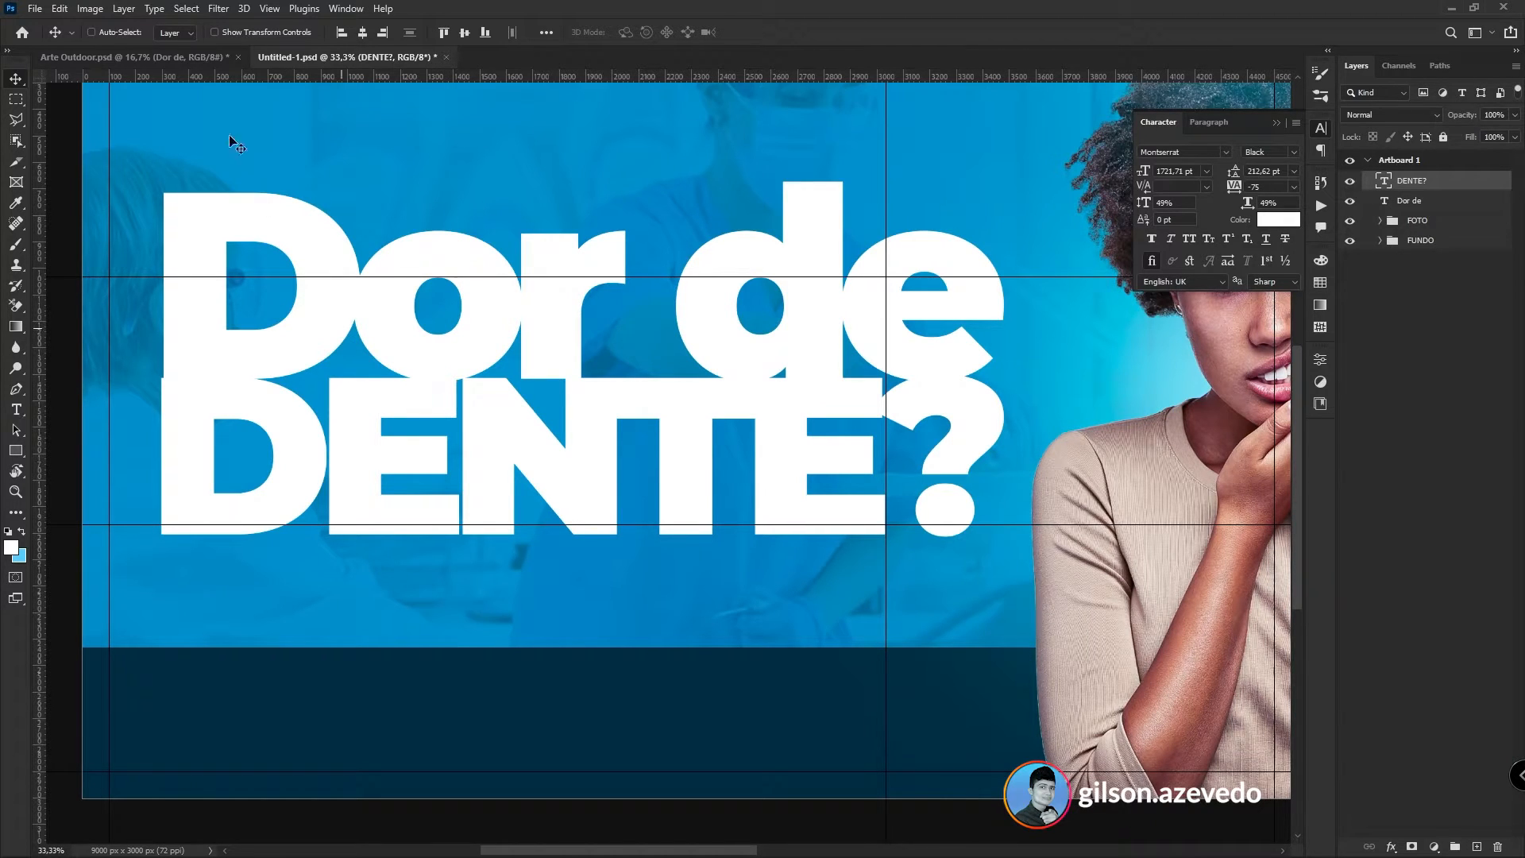
click(270, 9)
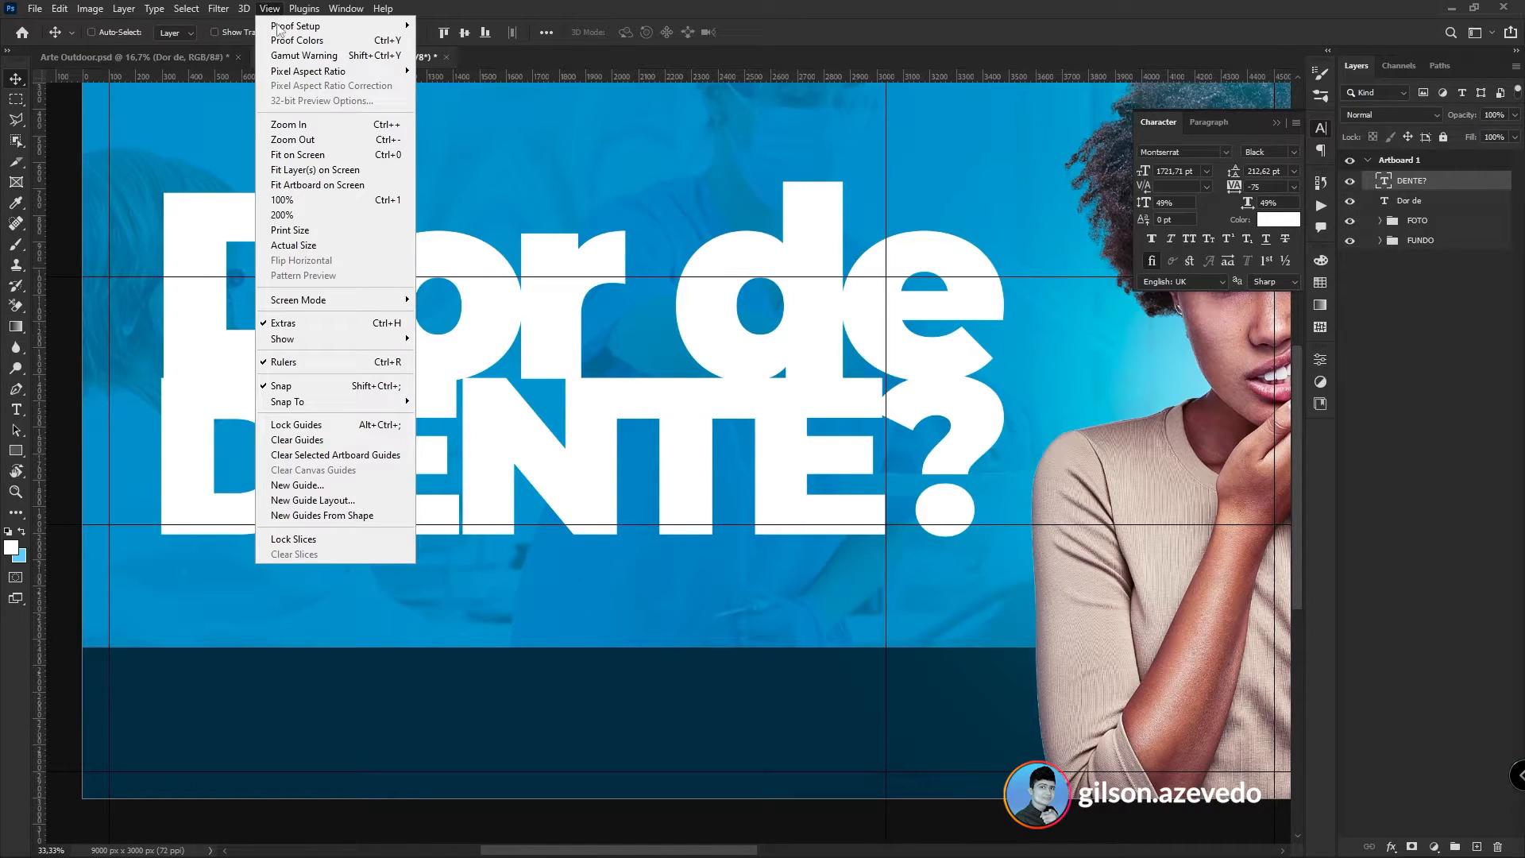
mouse_move(363, 340)
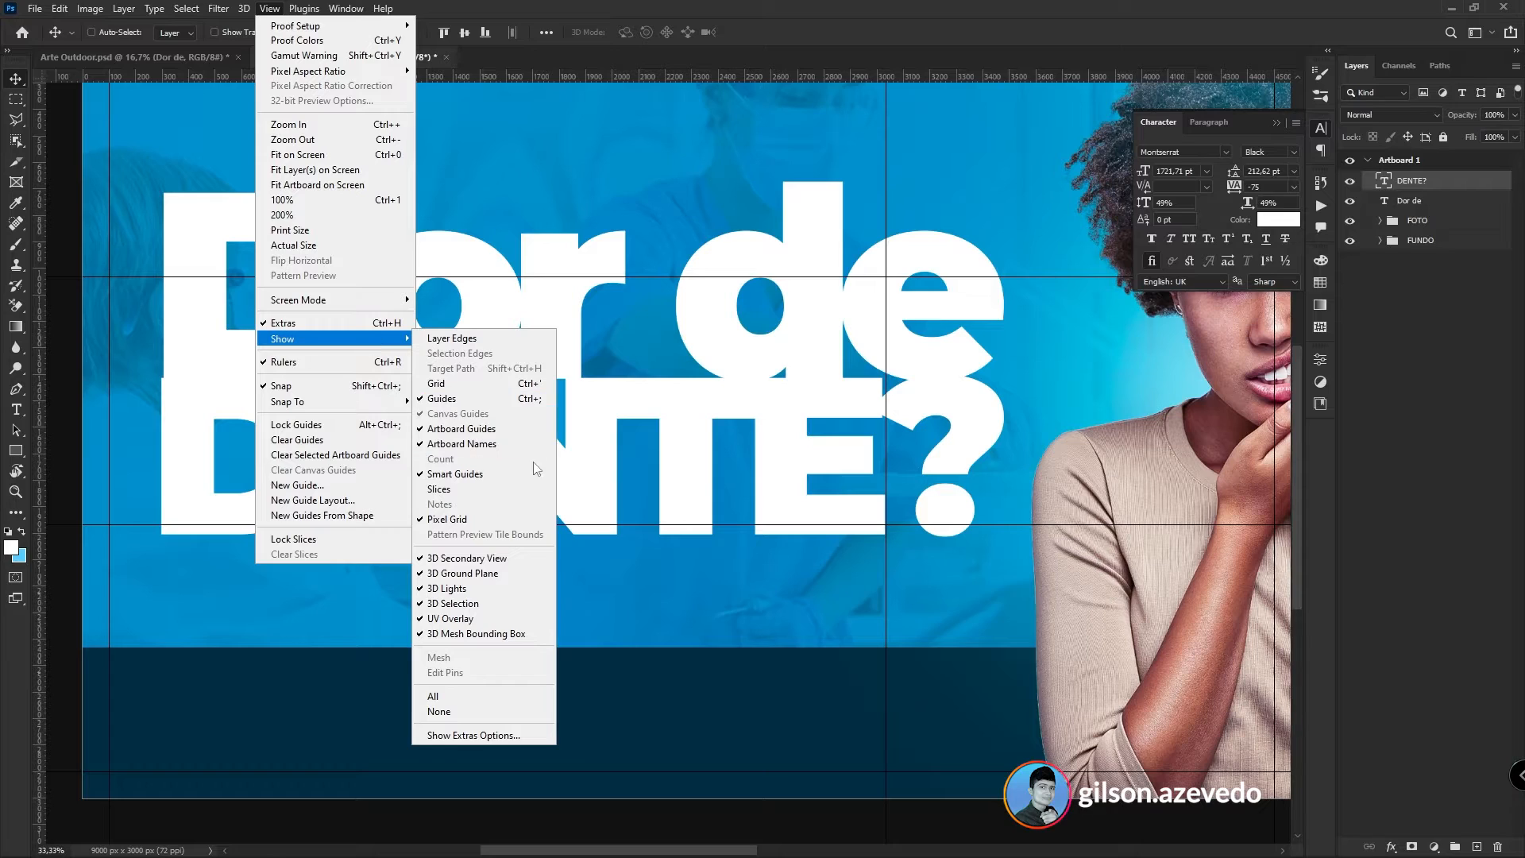
click(468, 474)
- Move "DENTE?" about 47 px down and 5 px right, aligning its left edge with "Dor de" and leaving a gap between the lines
key(ctrl+t)
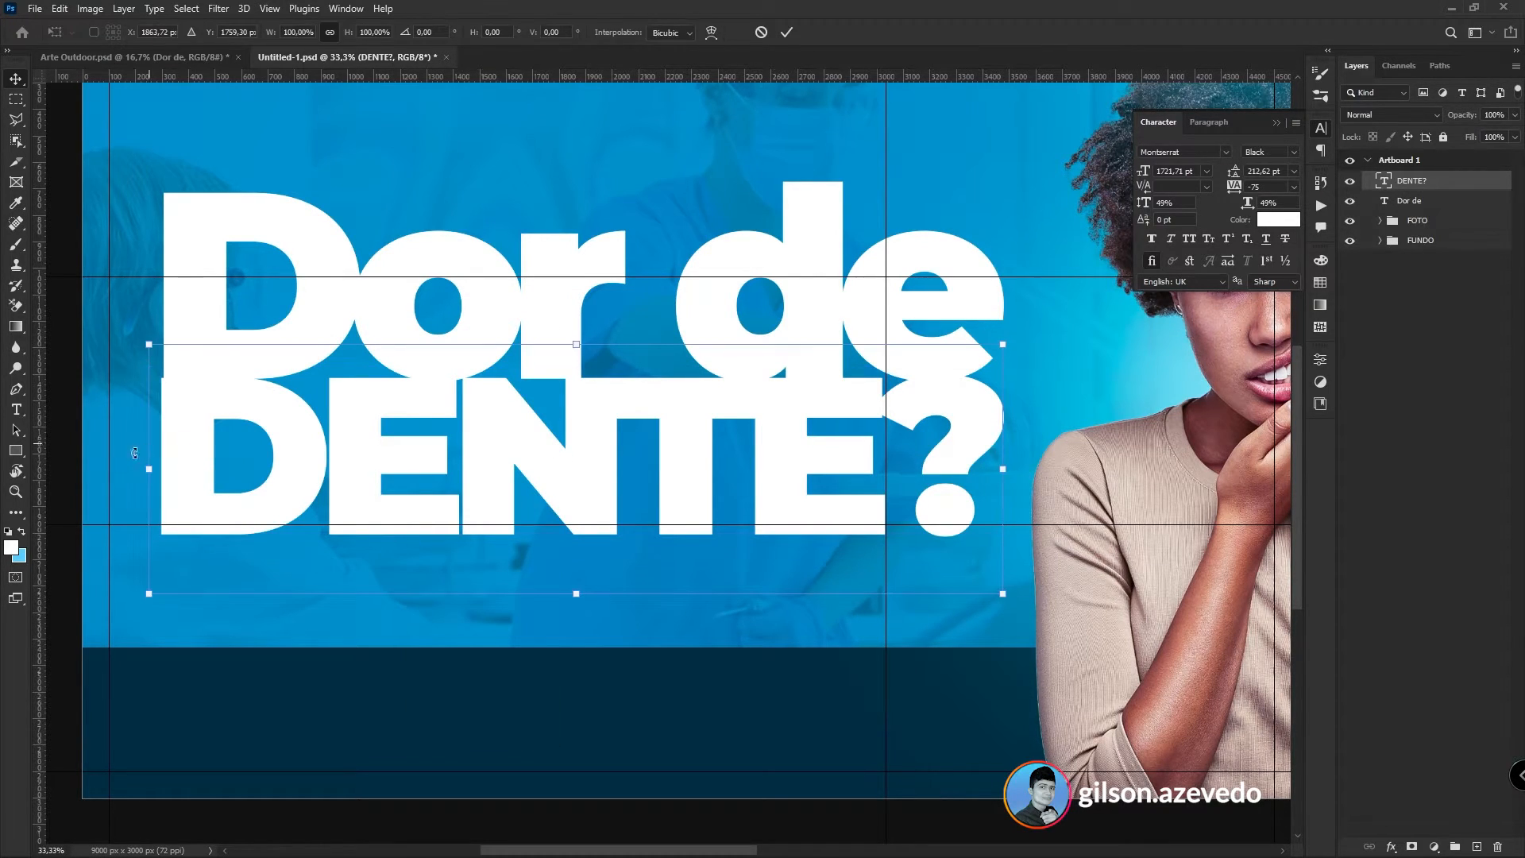
drag(149, 469, 151, 470)
key(Return)
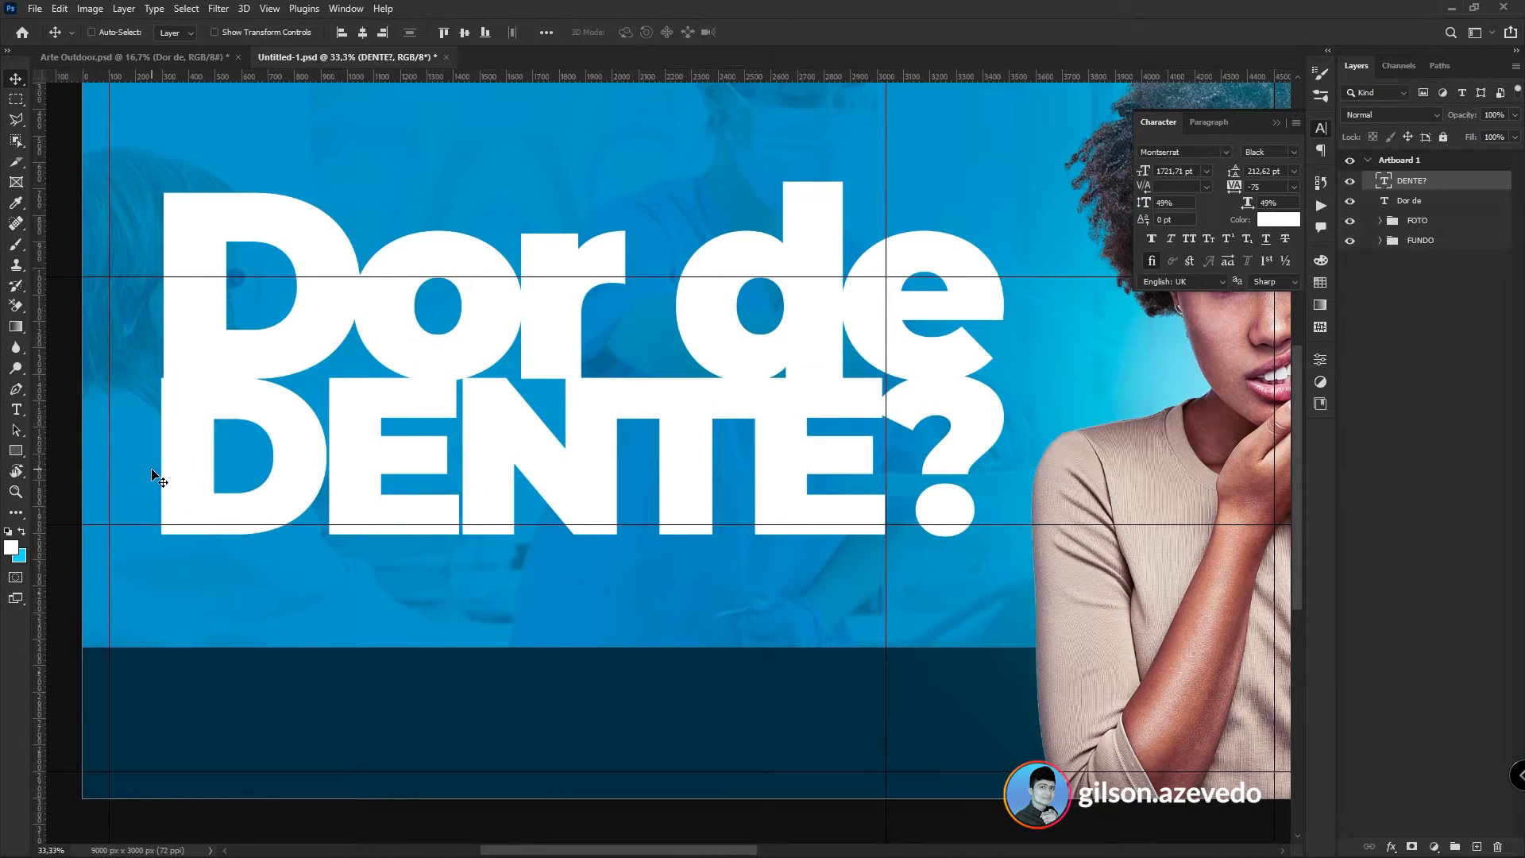
drag(200, 418, 202, 432)
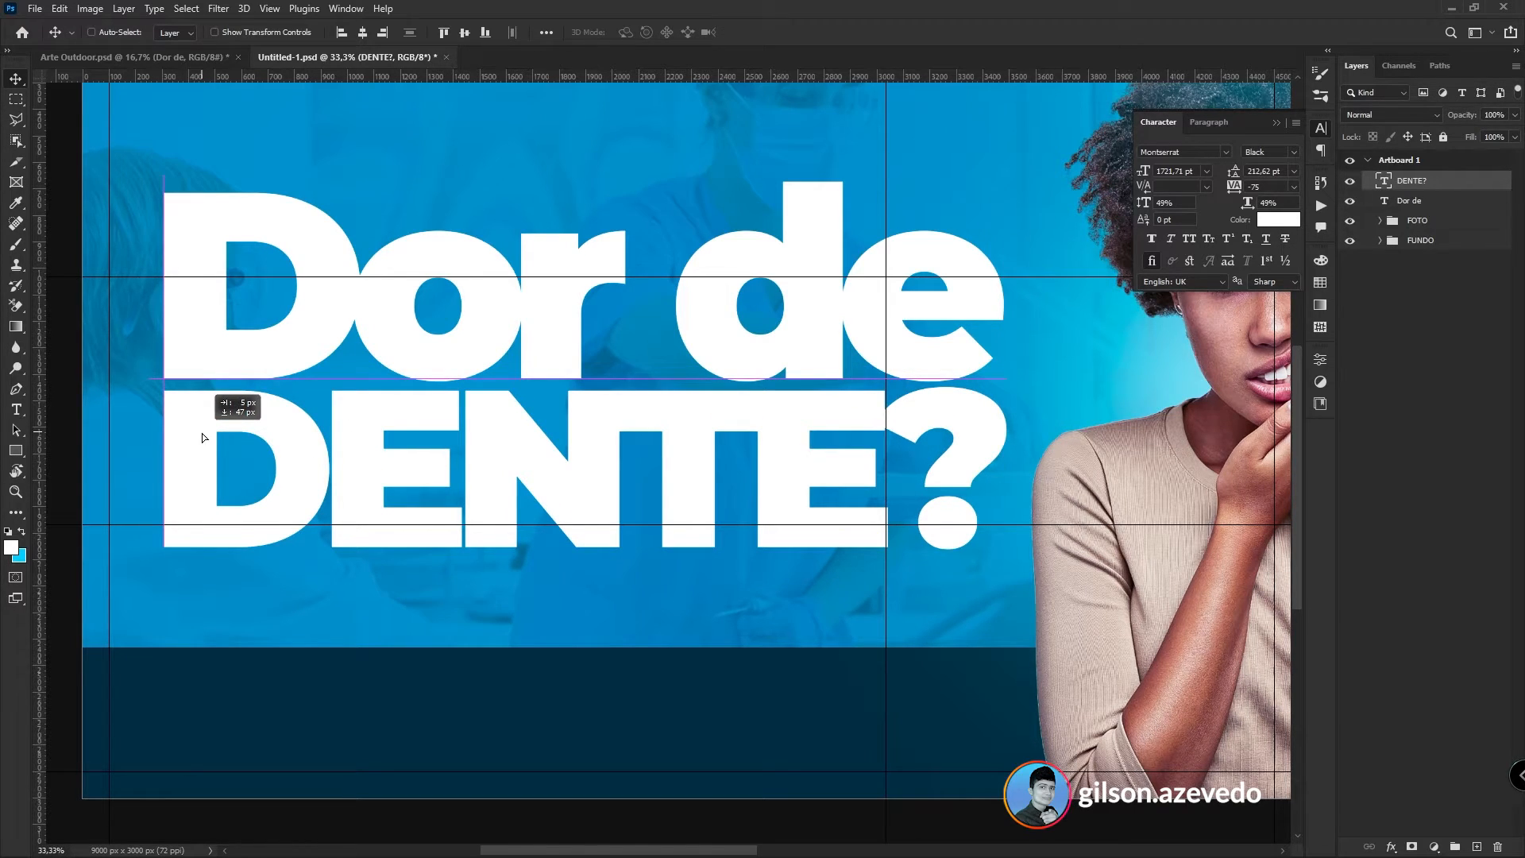
drag(202, 432, 202, 432)
- Scale "DENTE?" to 99.72% so its right edge matches "Dor de", and nudge it up slightly
key(ctrl)
key(ctrl+t)
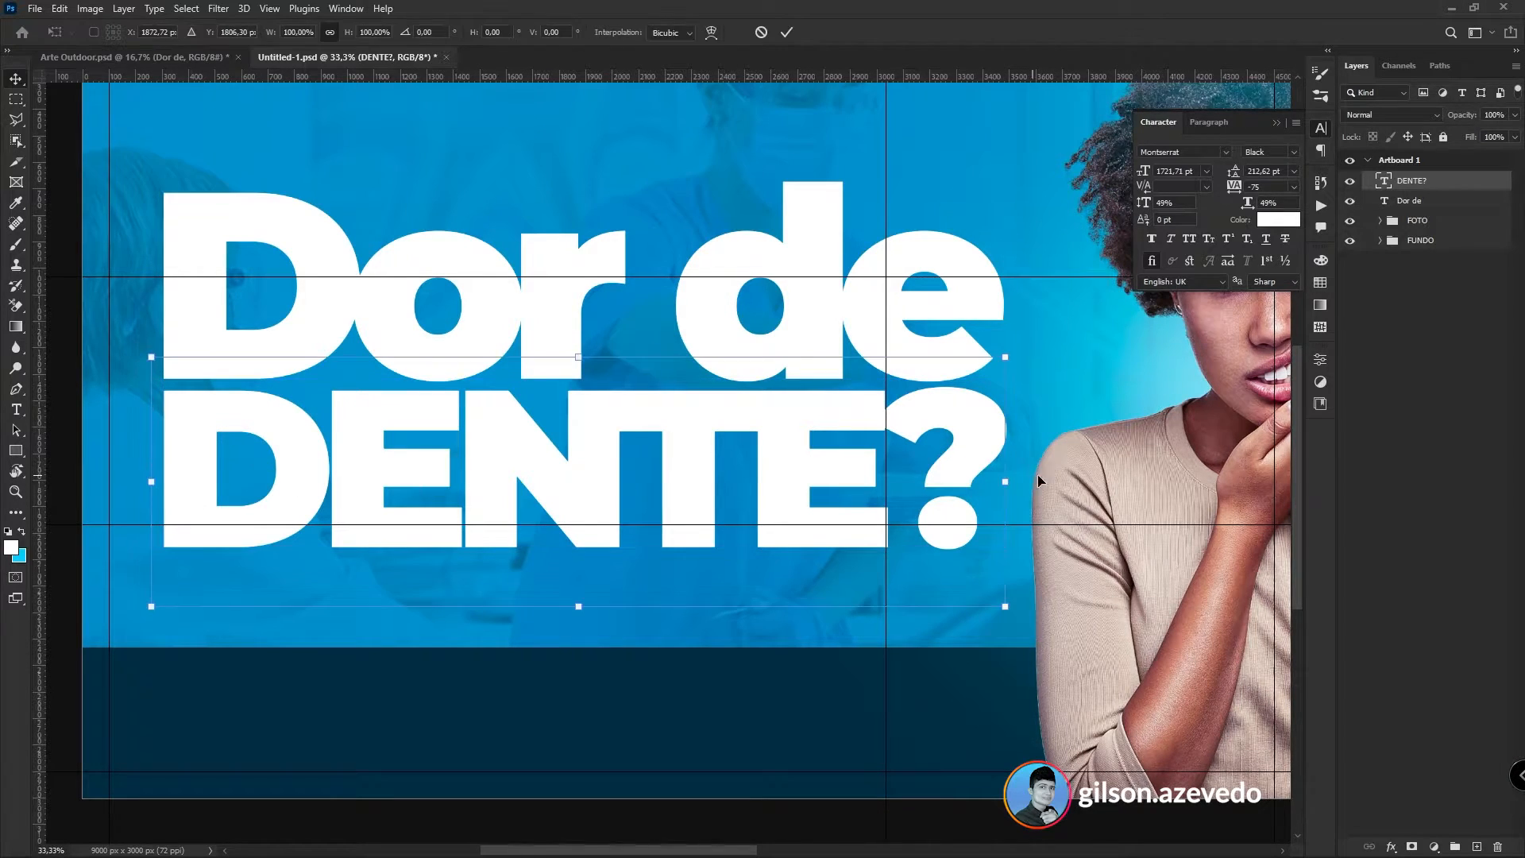
drag(1006, 480, 1002, 481)
key(Return)
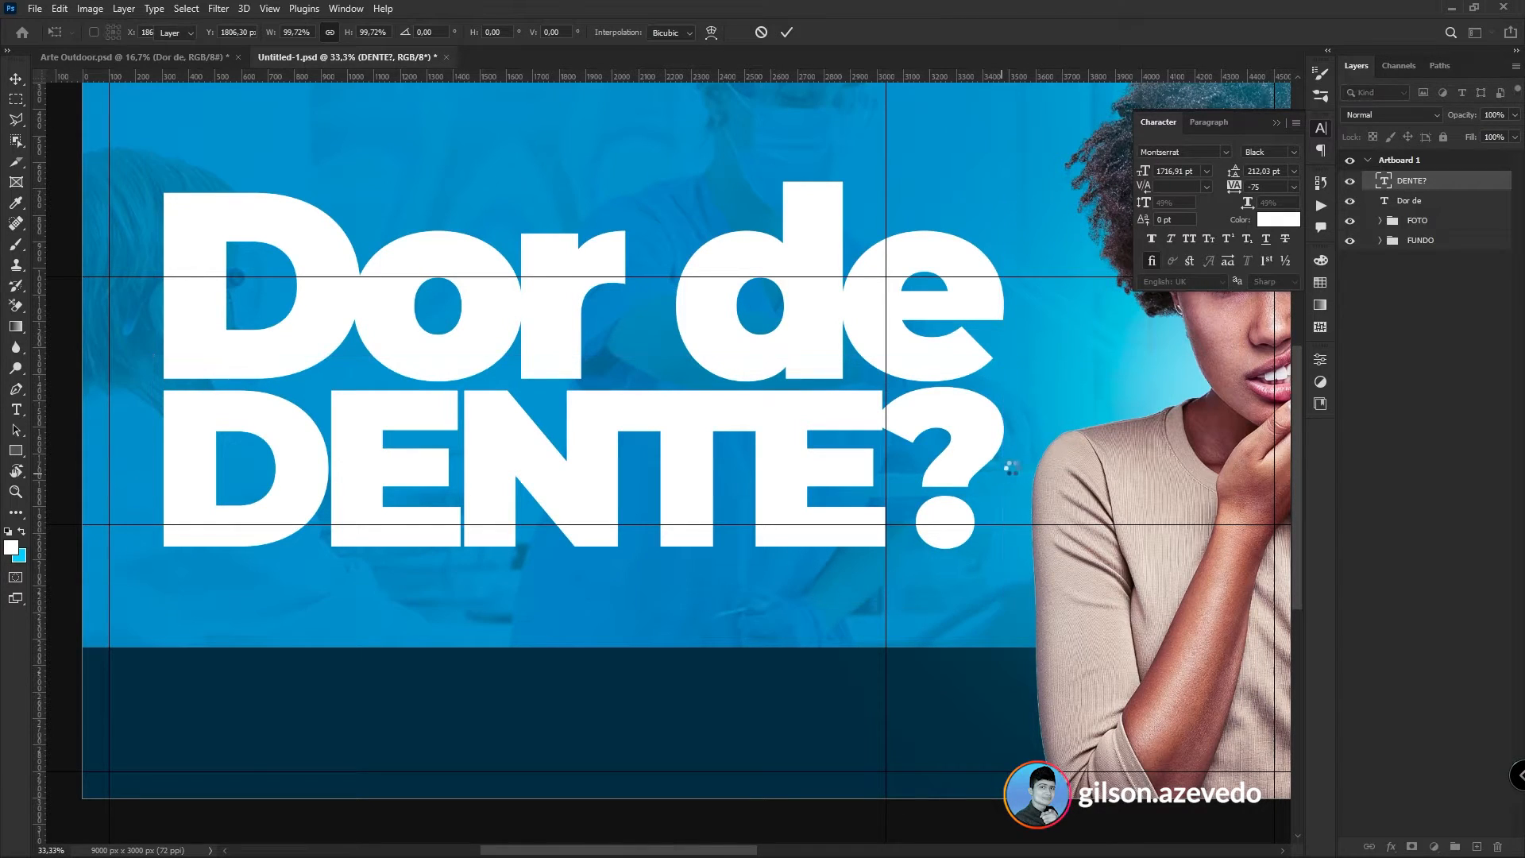
key(shift+Up)
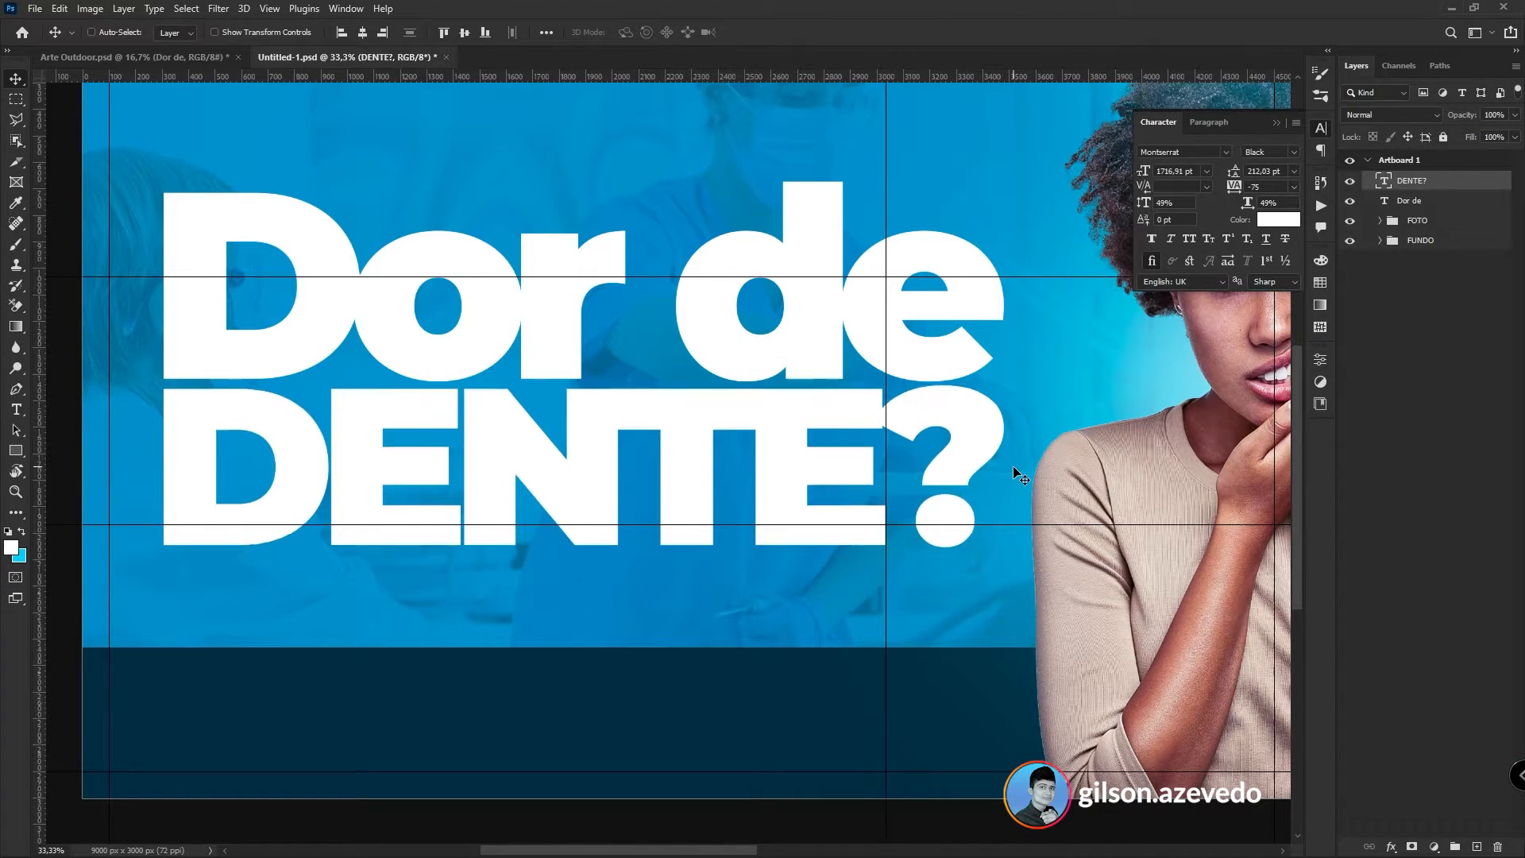
- Group the "Dor de" and "DENTE?" text layers under the name TEMA, collapse the group and save the document
click(1446, 204)
key(ctrl+g)
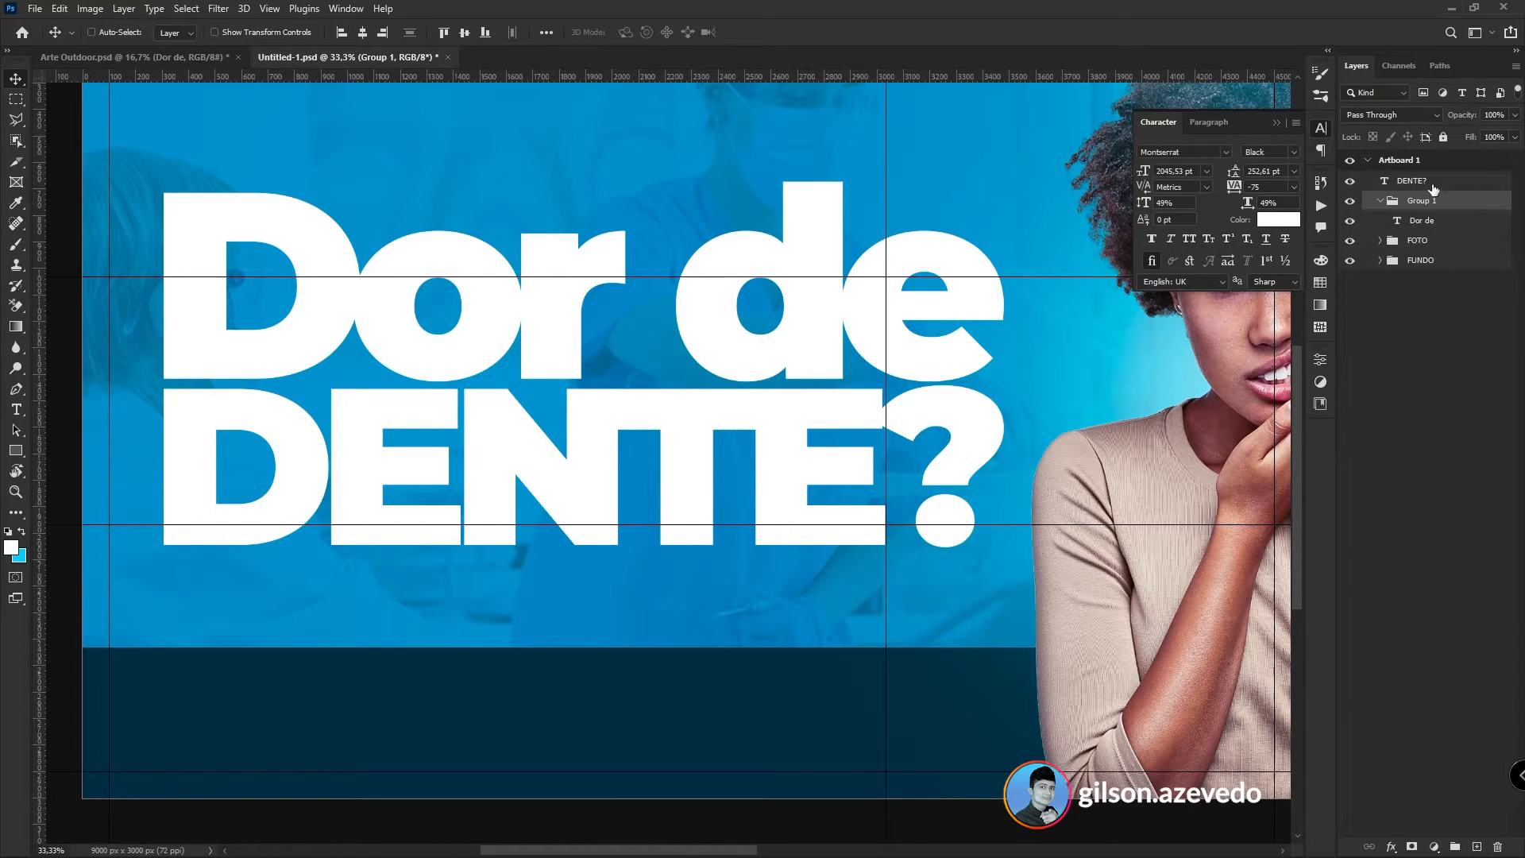
drag(1459, 188, 1455, 216)
double_click(1422, 180)
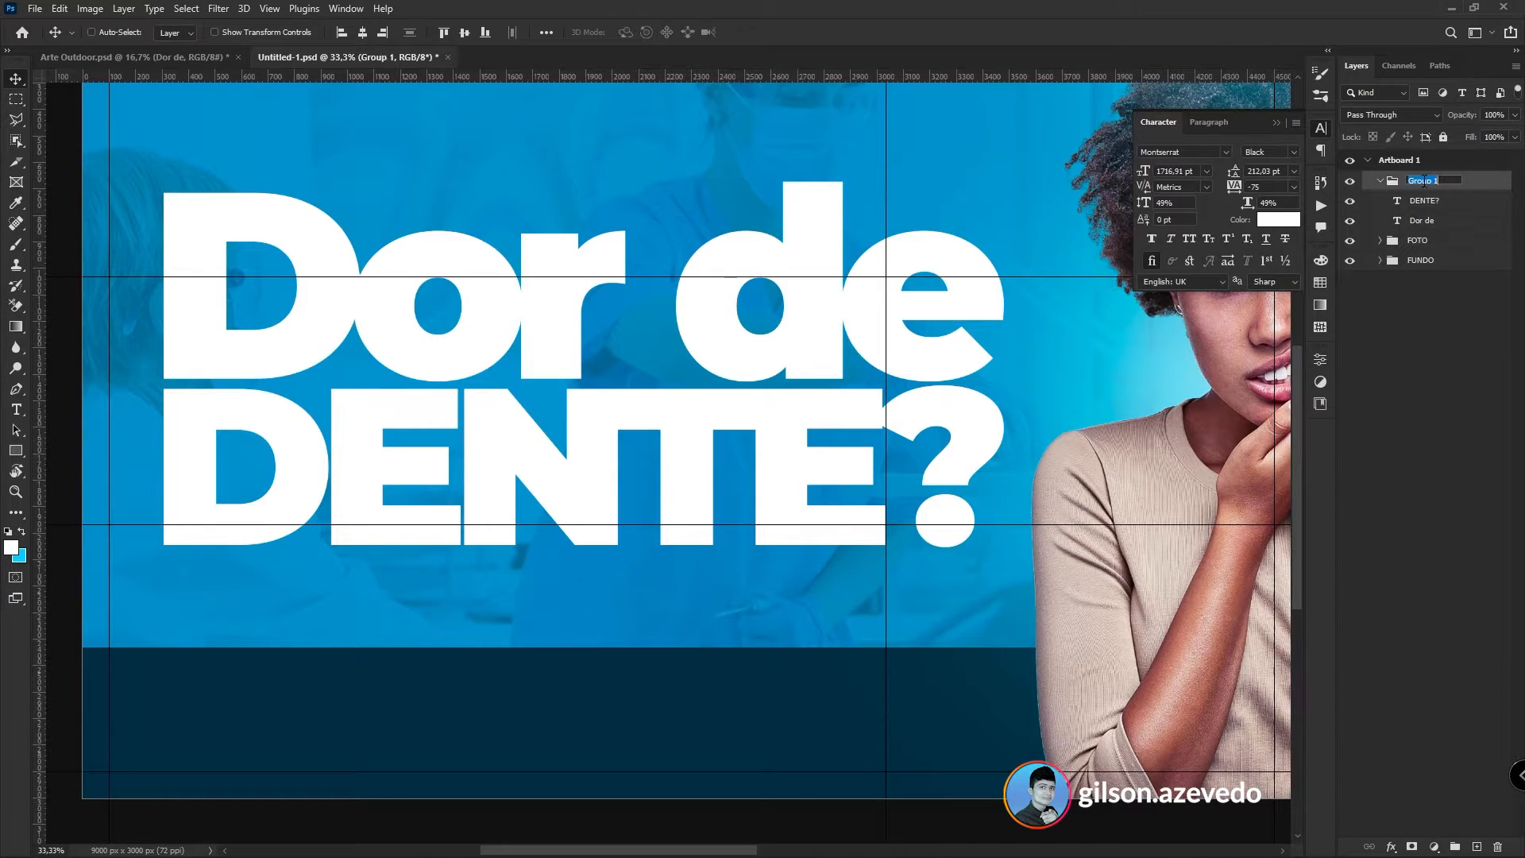
text(TEMA)
key(Return)
click(1380, 180)
click(1276, 122)
key(ctrl+s)
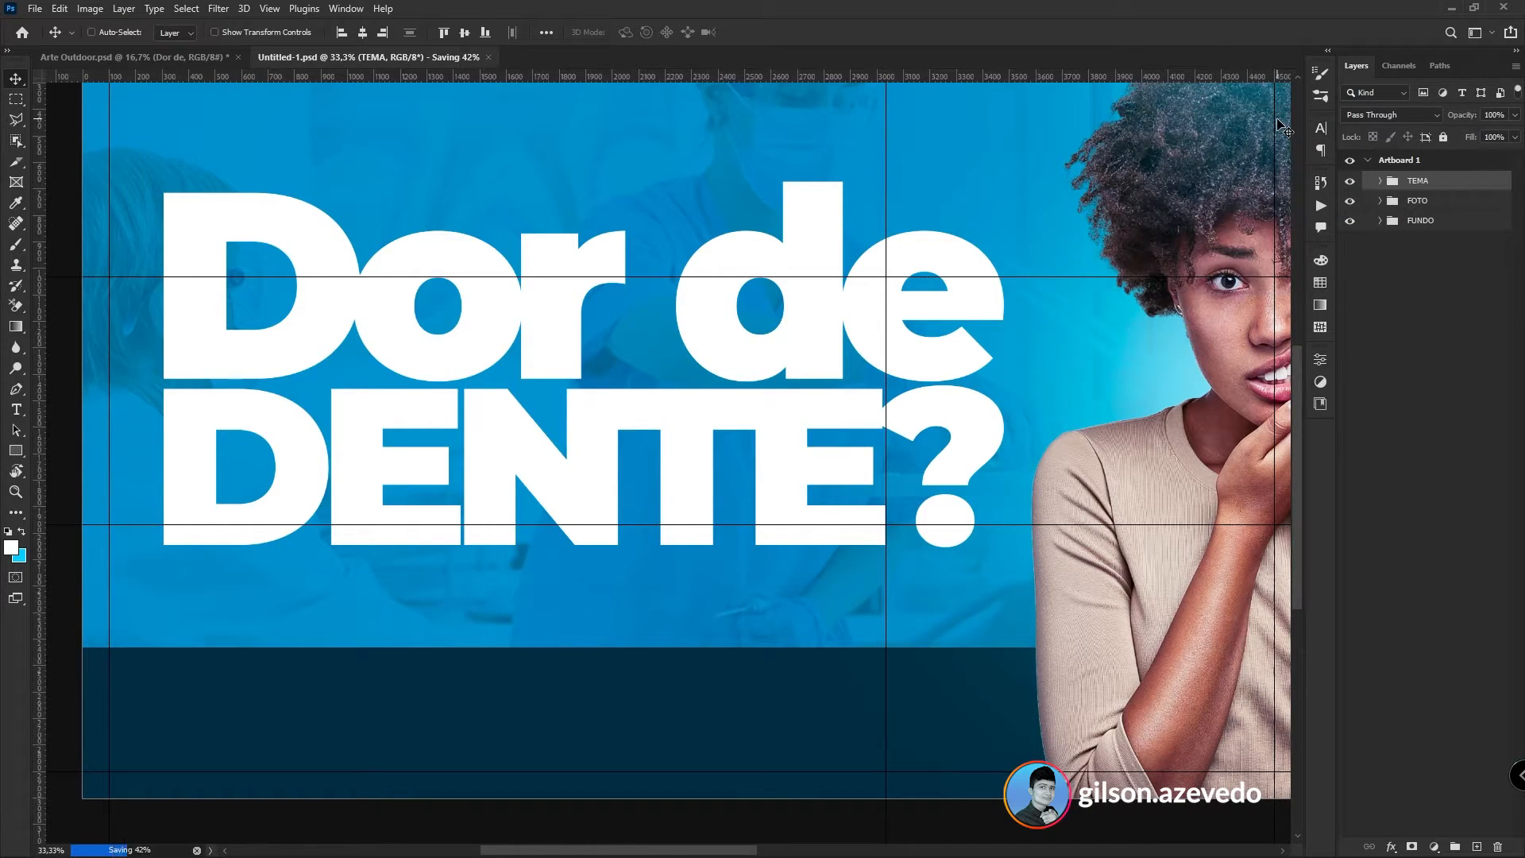
- Move the TEMA headline group about 90 px up
key(ctrl+0)
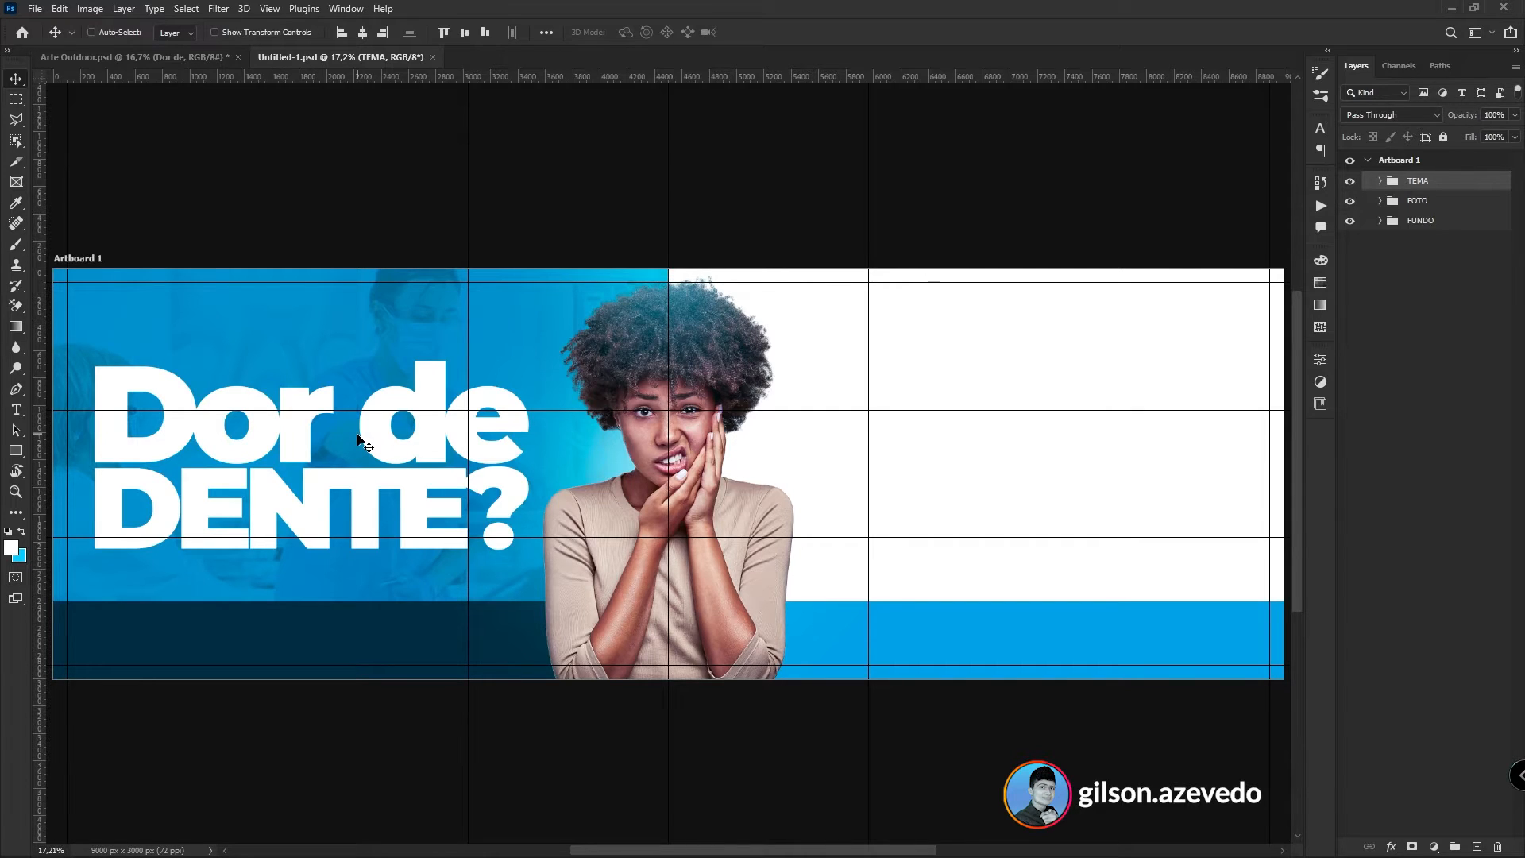
key(shift+Up)
key(shift+Up)
key(shift+Up)
key(shift+Up)
key(shift+Up)
key(shift+Up)
key(shift+Up)
key(shift+Up)
key(shift+Up)
- After checking the reference layout in Arte Outdoor.psd, add the text "Pare de sofrer com isso agora mesmo!" below "DENTE?"
click(135, 57)
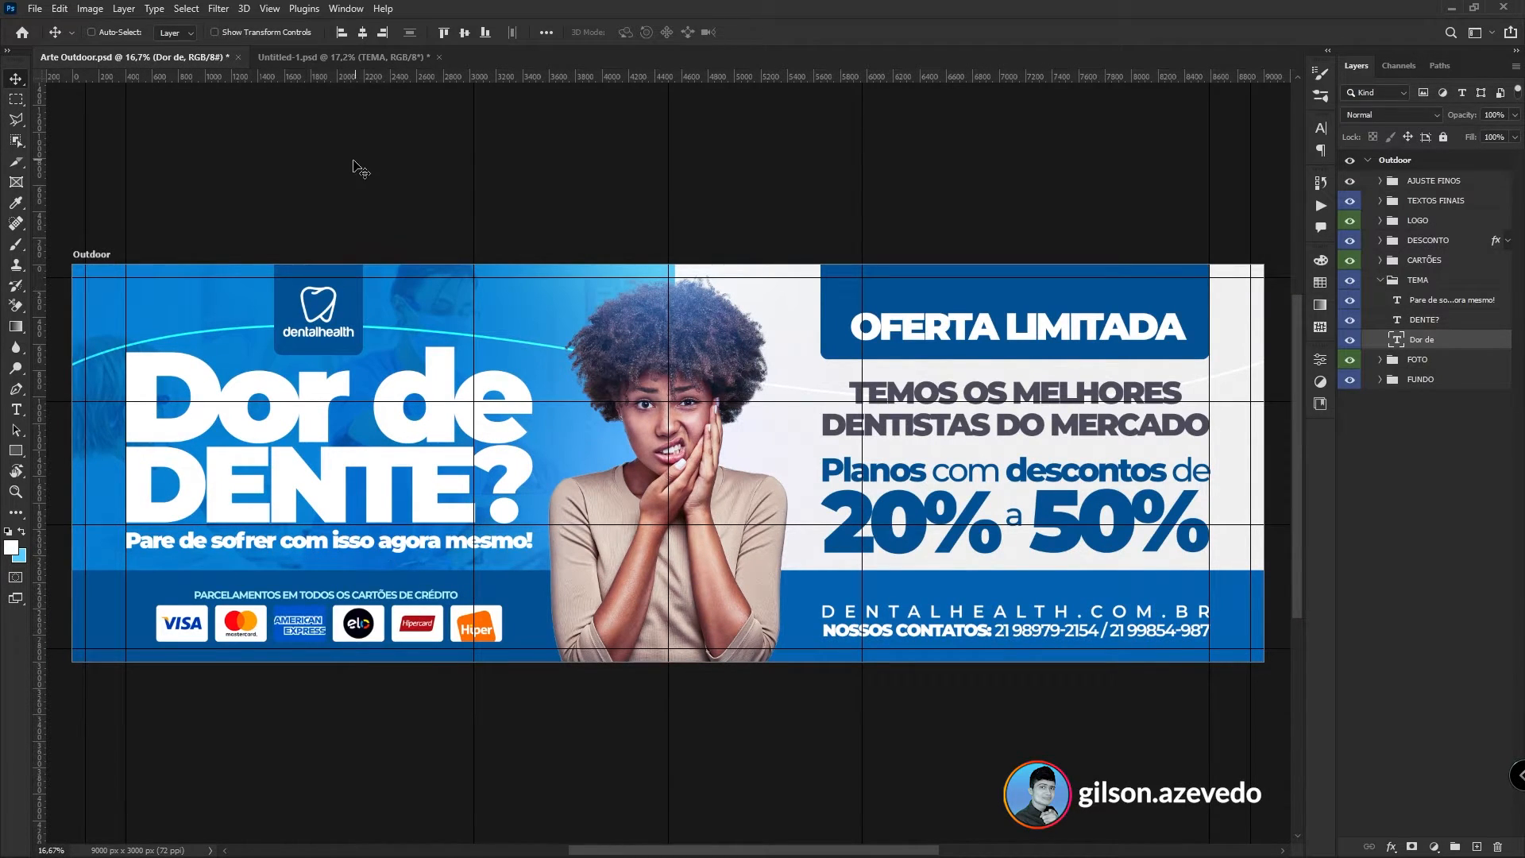
click(366, 58)
click(17, 408)
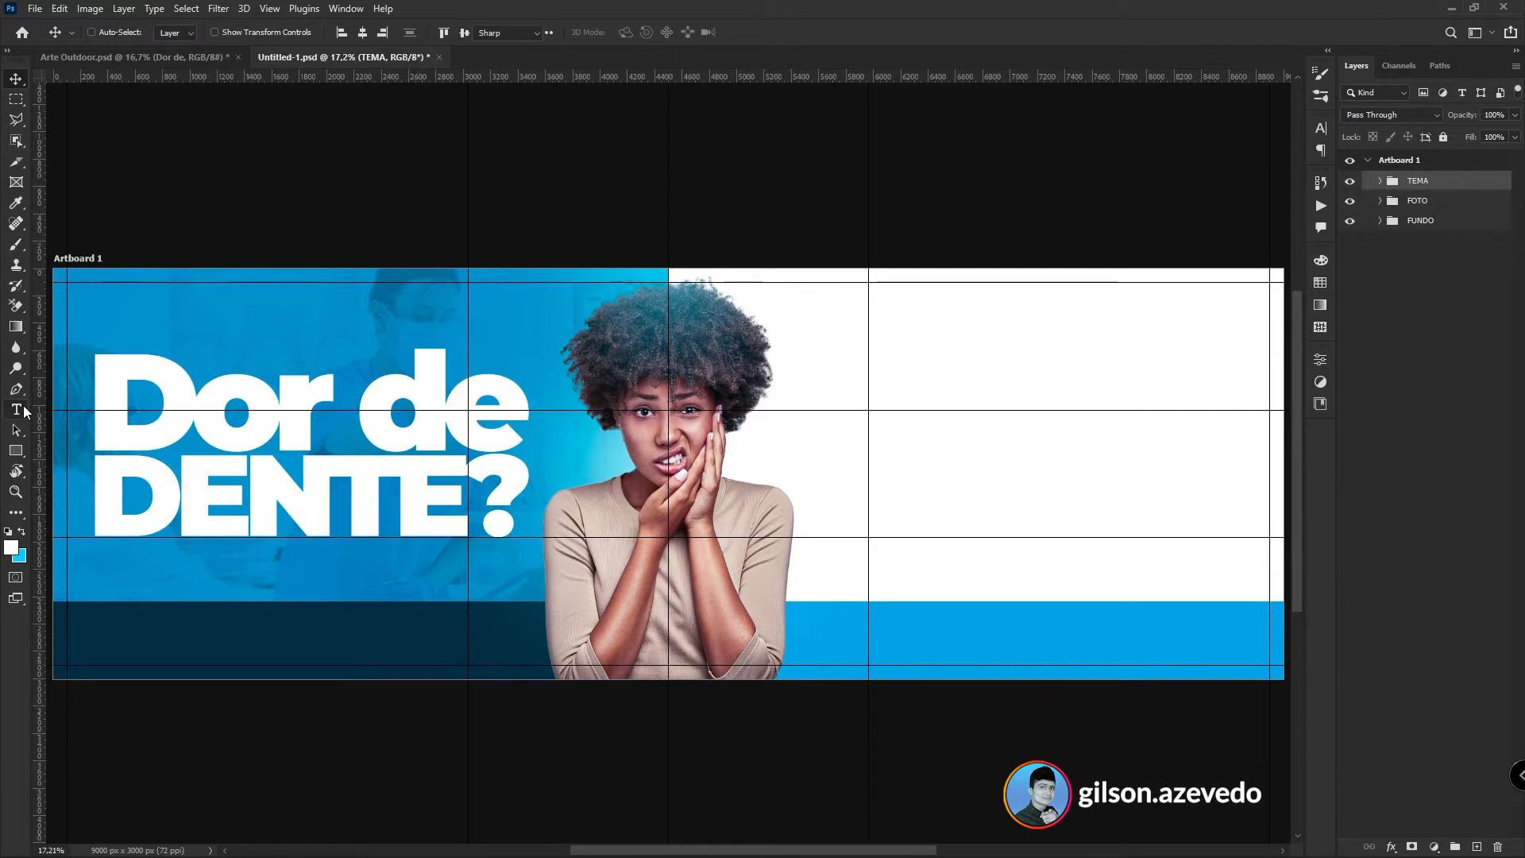
click(174, 567)
text(Pare de sofrer com isso agora mesmo!)
- Scale the tagline proportionally to 432.38% and by a further 113.05%, extending it to the headline's left edge
key(ctrl+t)
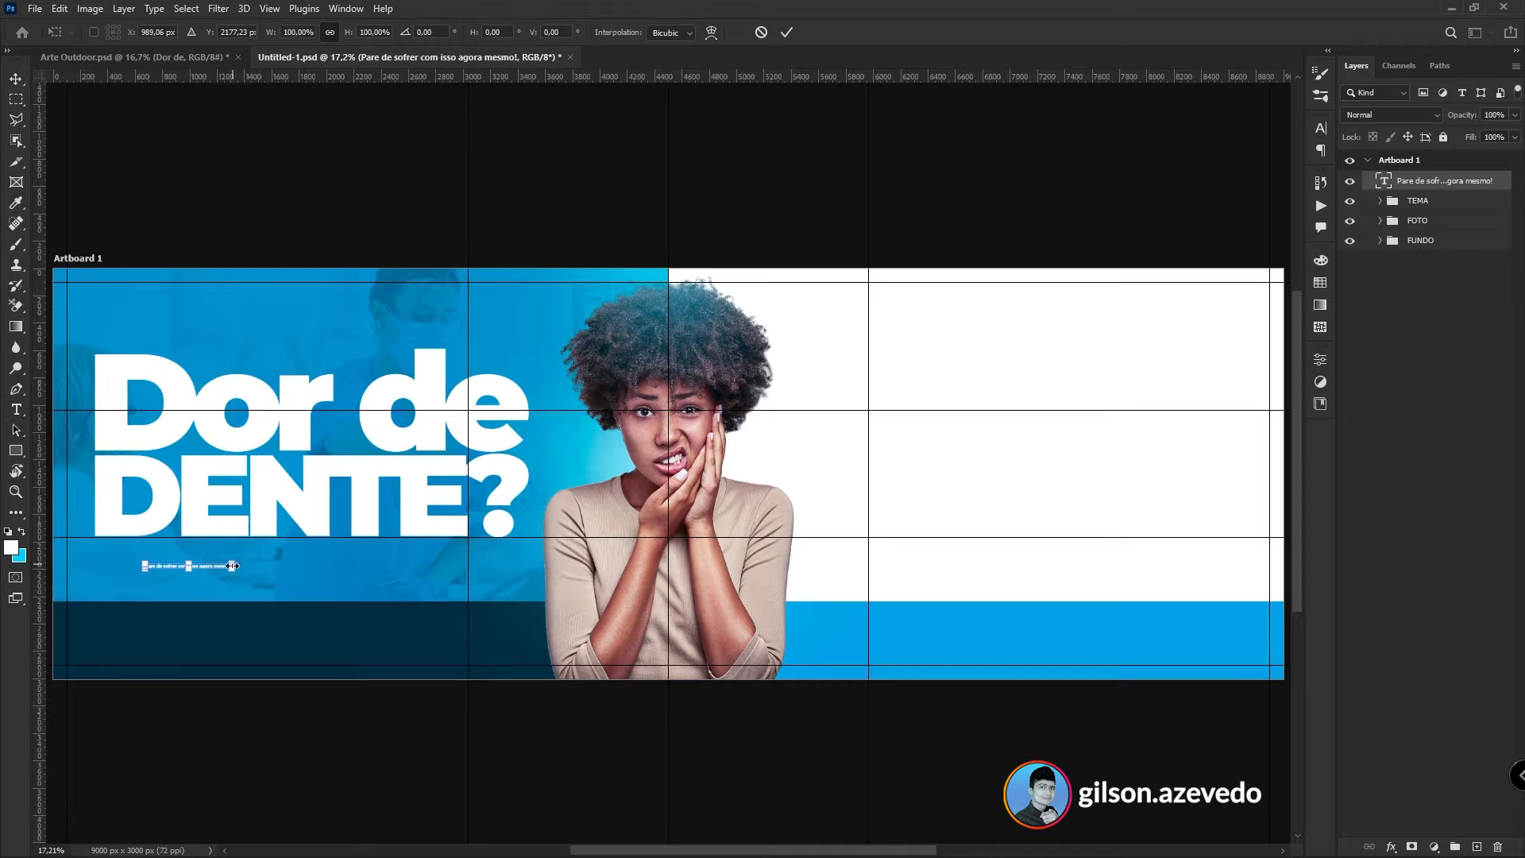
drag(233, 566, 523, 568)
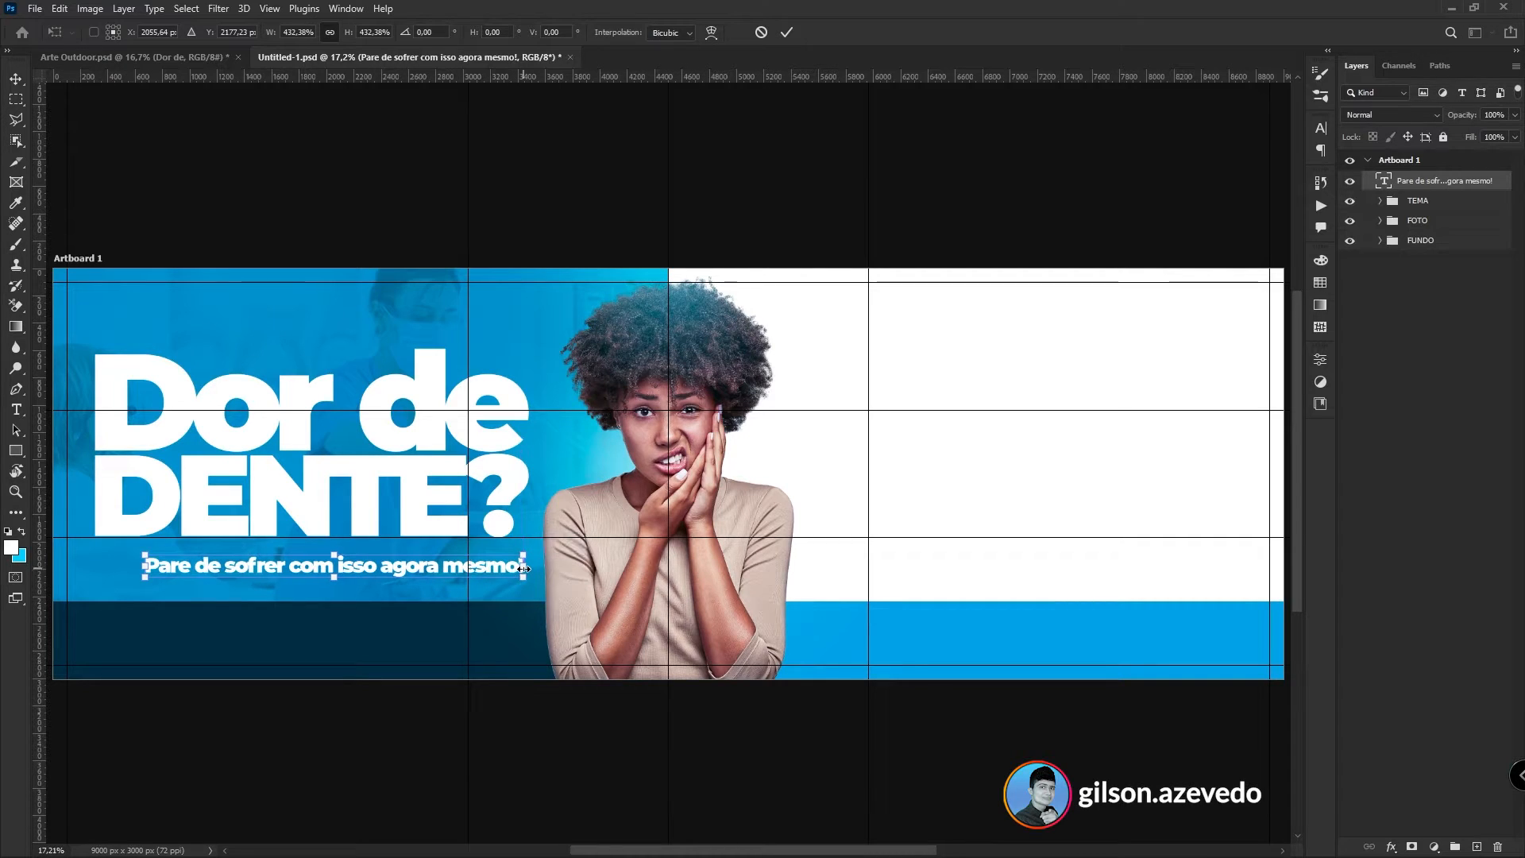
key(Return)
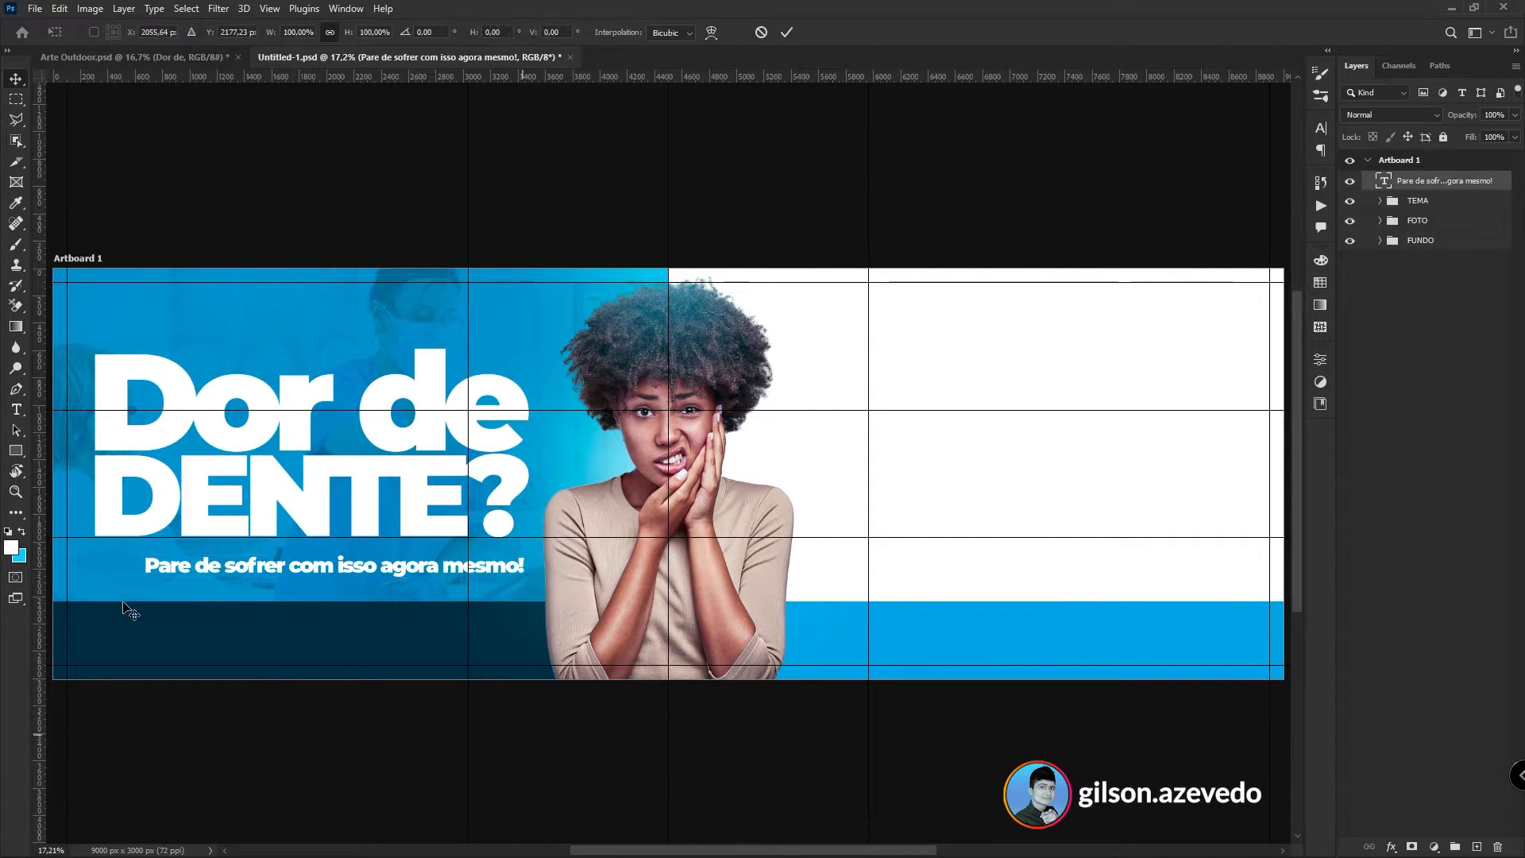
drag(144, 565, 92, 563)
key(ctrl+plus)
key(ctrl+plus)
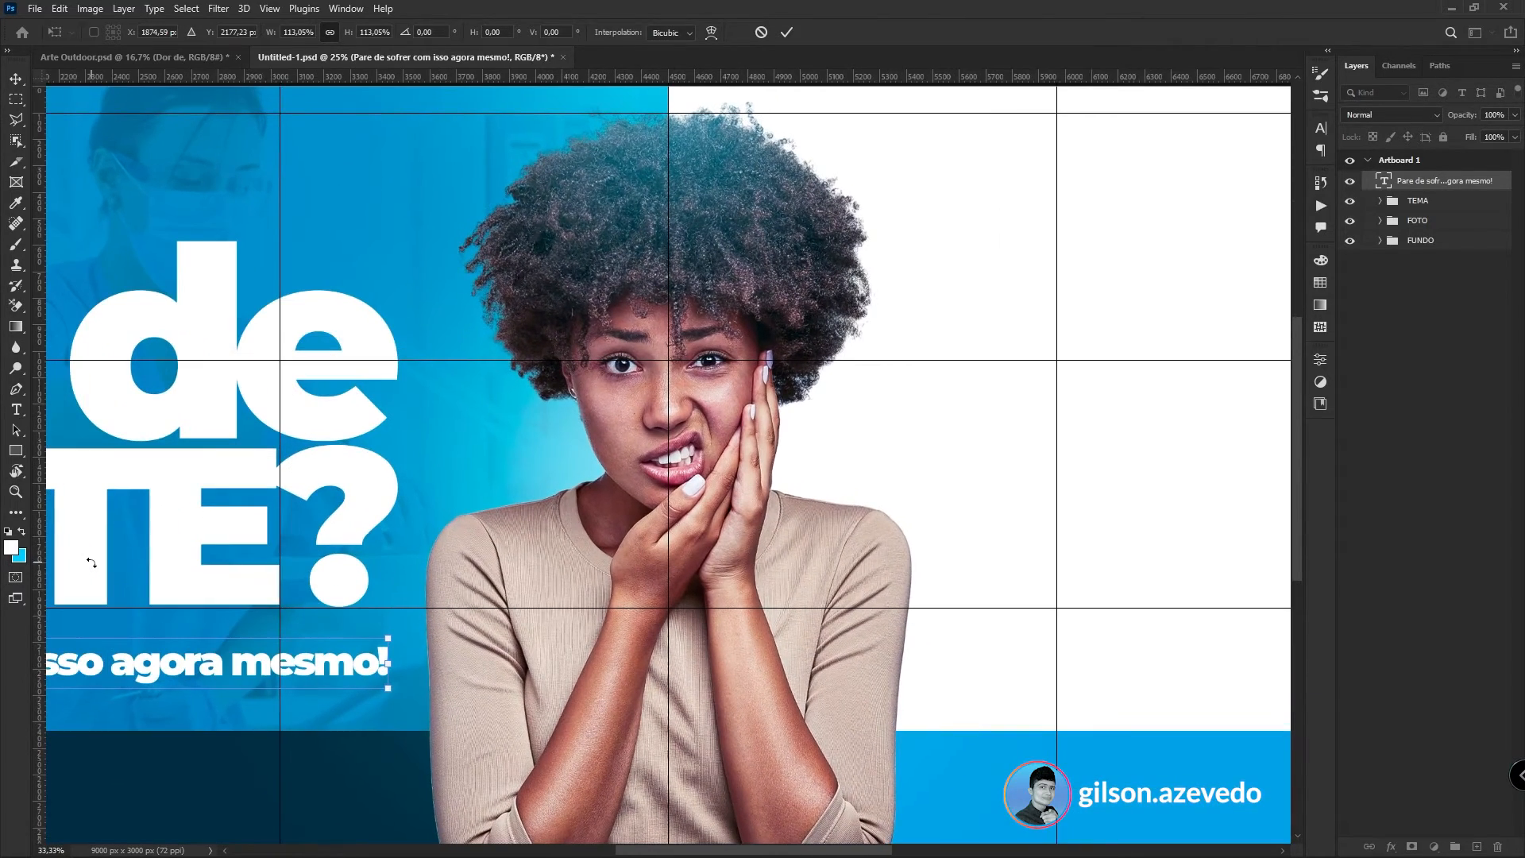
drag(326, 494, 792, 391)
key(Return)
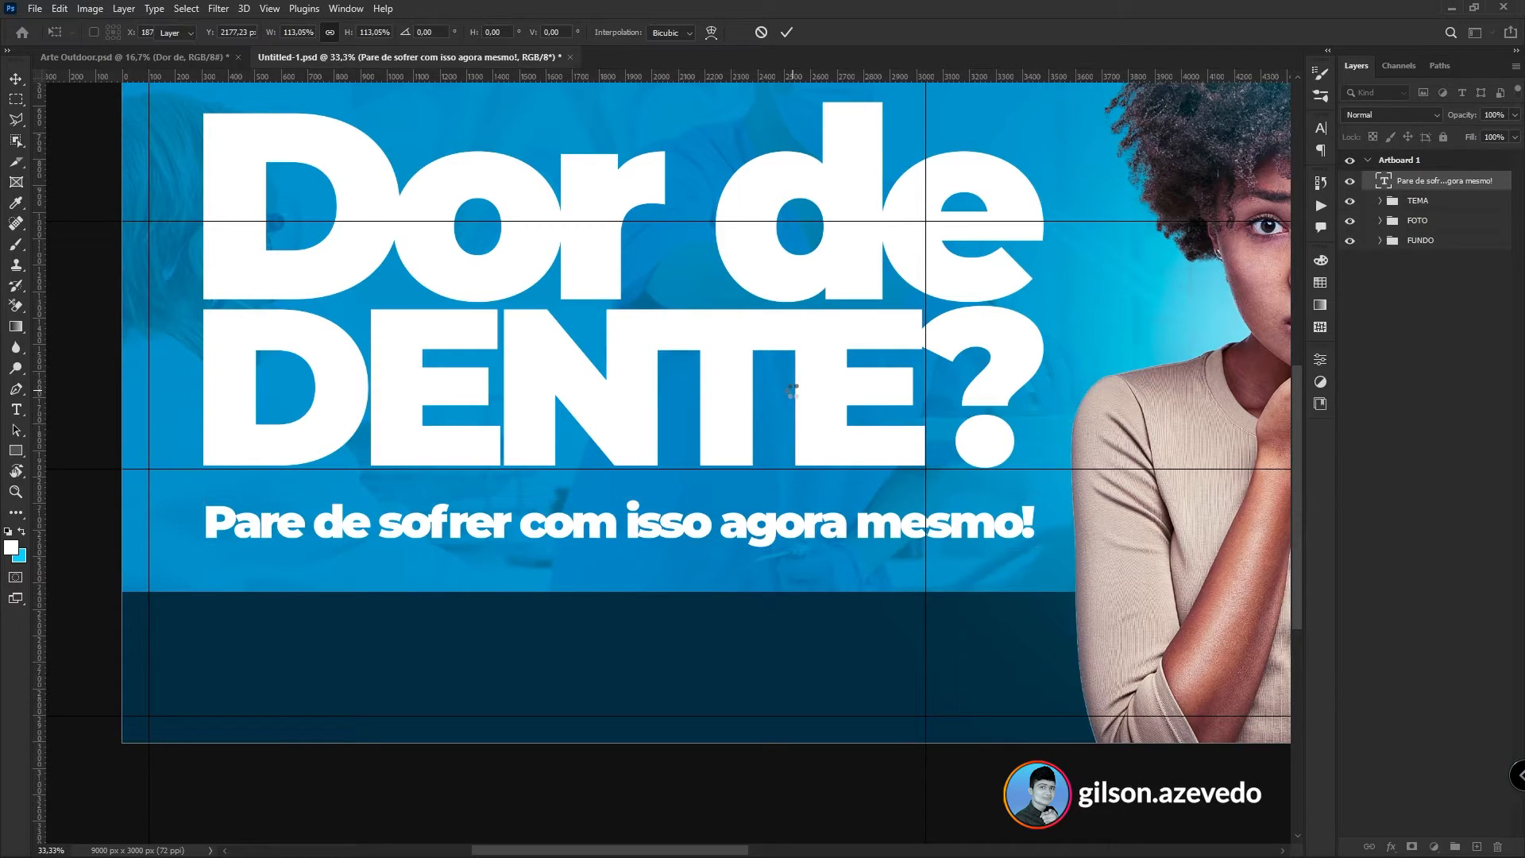
- Move the tagline about 120 px up, directly beneath "DENTE?", and align its left edge with the headline
key(shift+Up)
key(shift+Up)
key(shift+Up)
key(shift+Up)
key(shift+Up)
key(shift+Up)
key(shift+Up)
key(shift+Up)
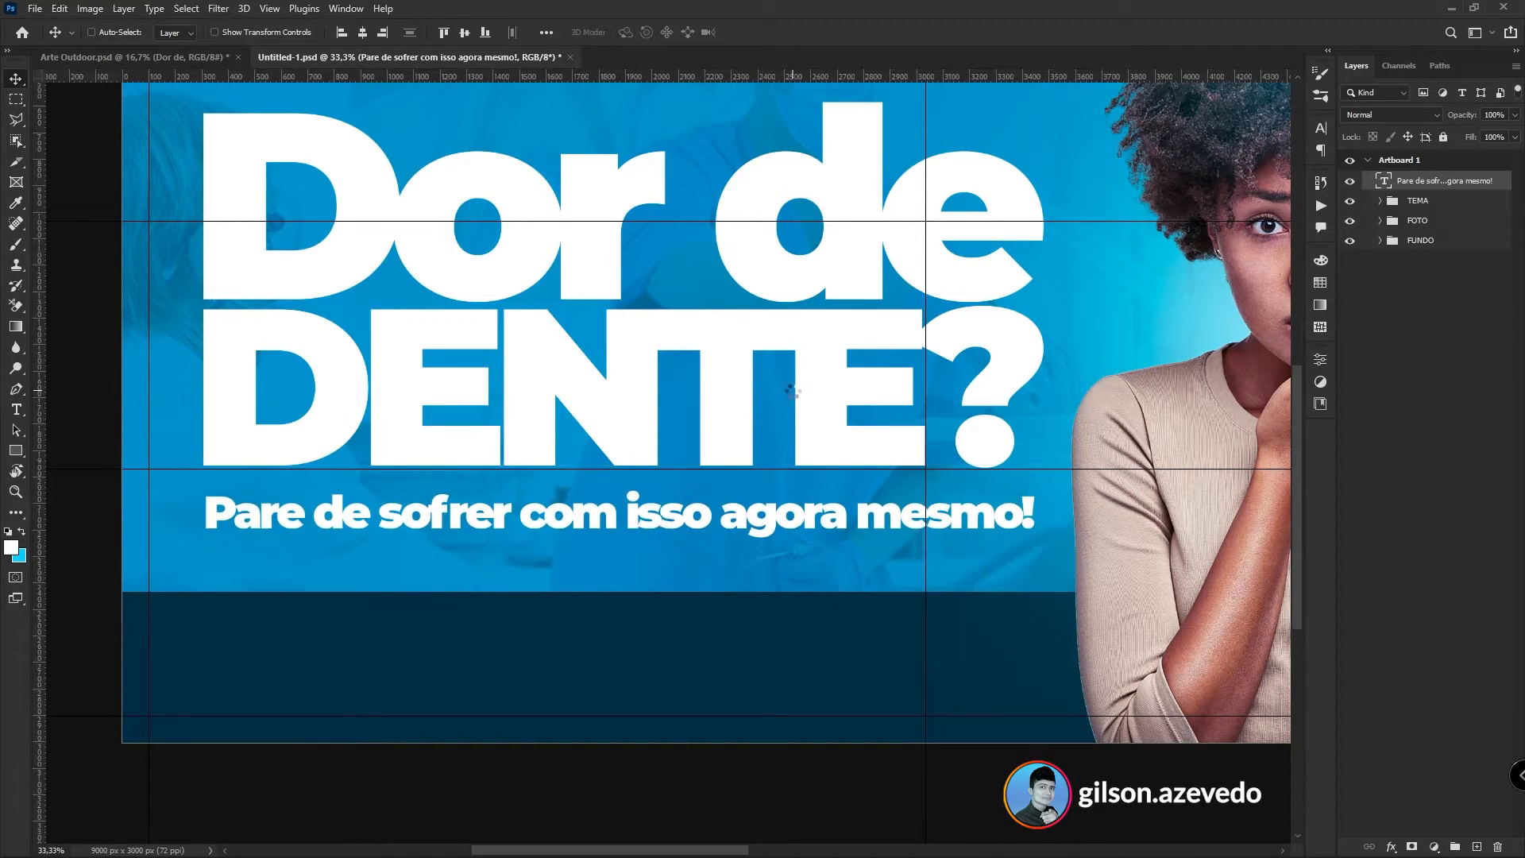
key(shift+Up)
key(shift+Up)
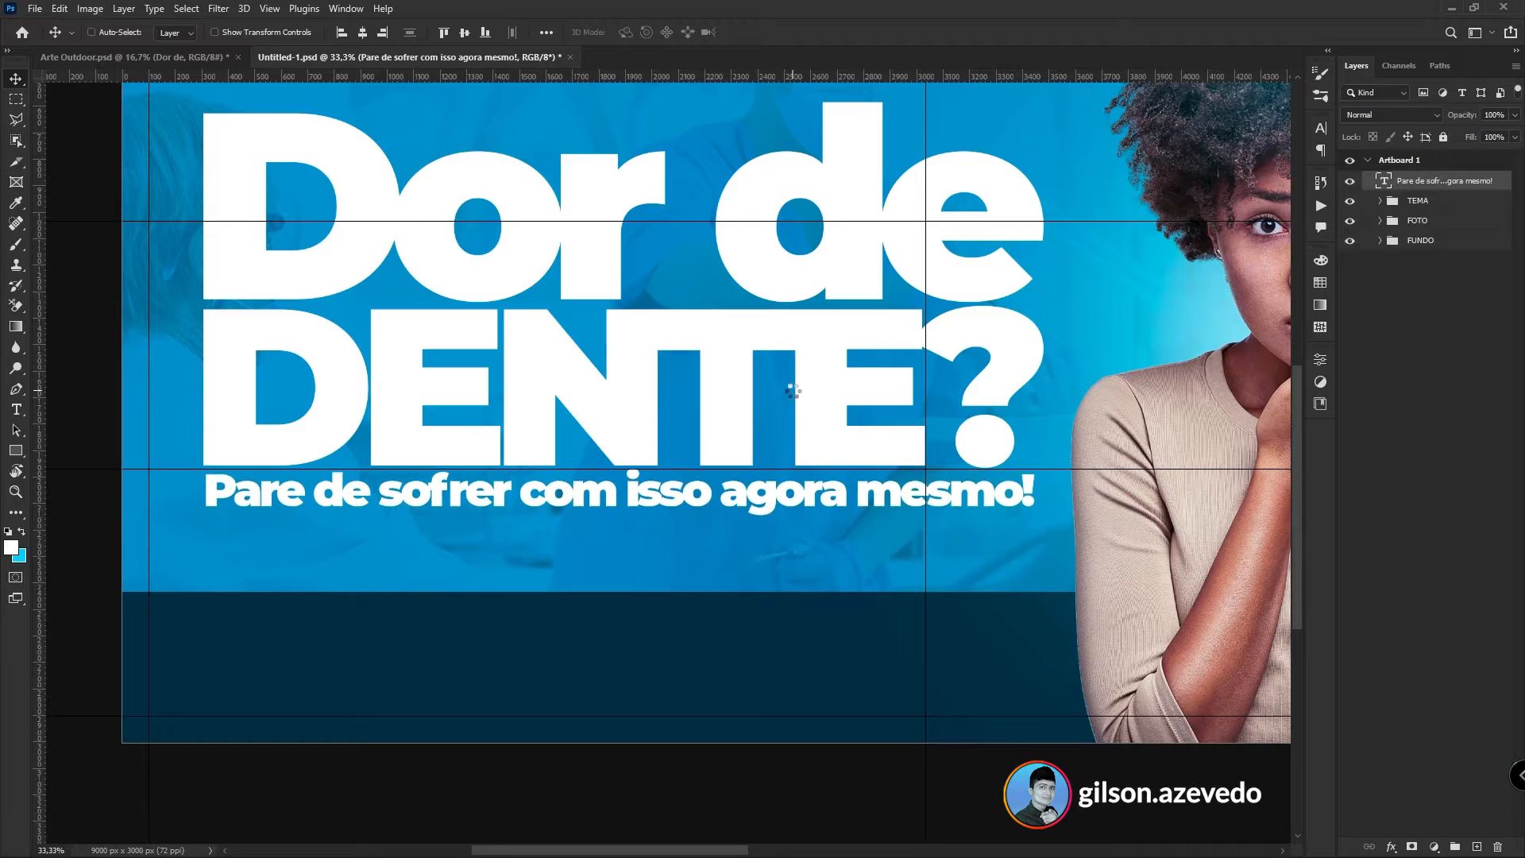
drag(496, 500, 493, 502)
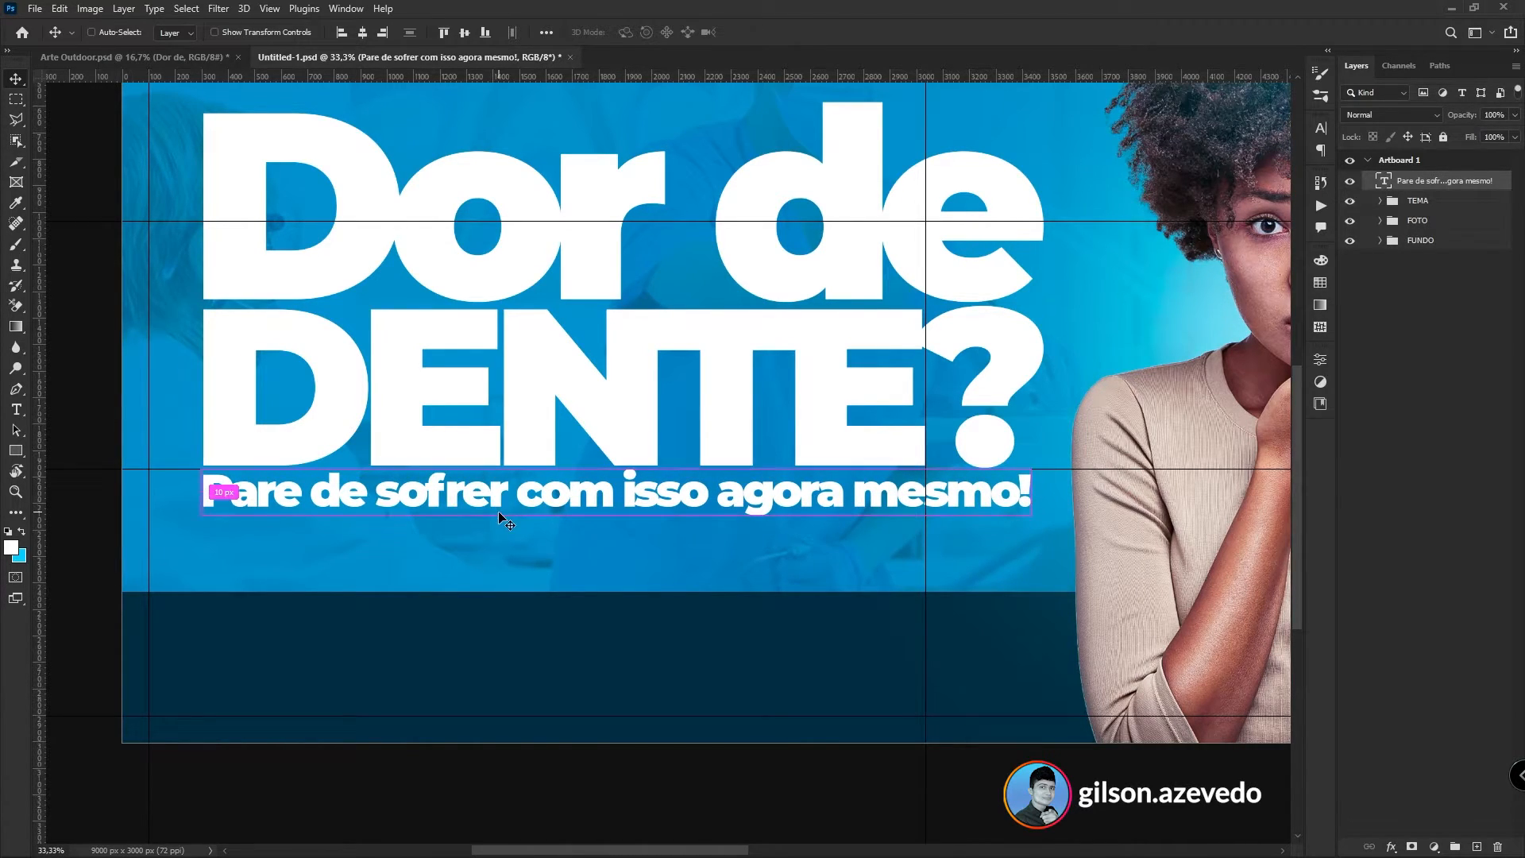
- Scale the tagline proportionally to 101.51%, about 3184 px wide, so its right edge matches the headline
key(ctrl+t)
mouse_move(1031, 493)
mouse_down()
mouse_move(1015, 494)
mouse_move(1031, 493)
mouse_up()
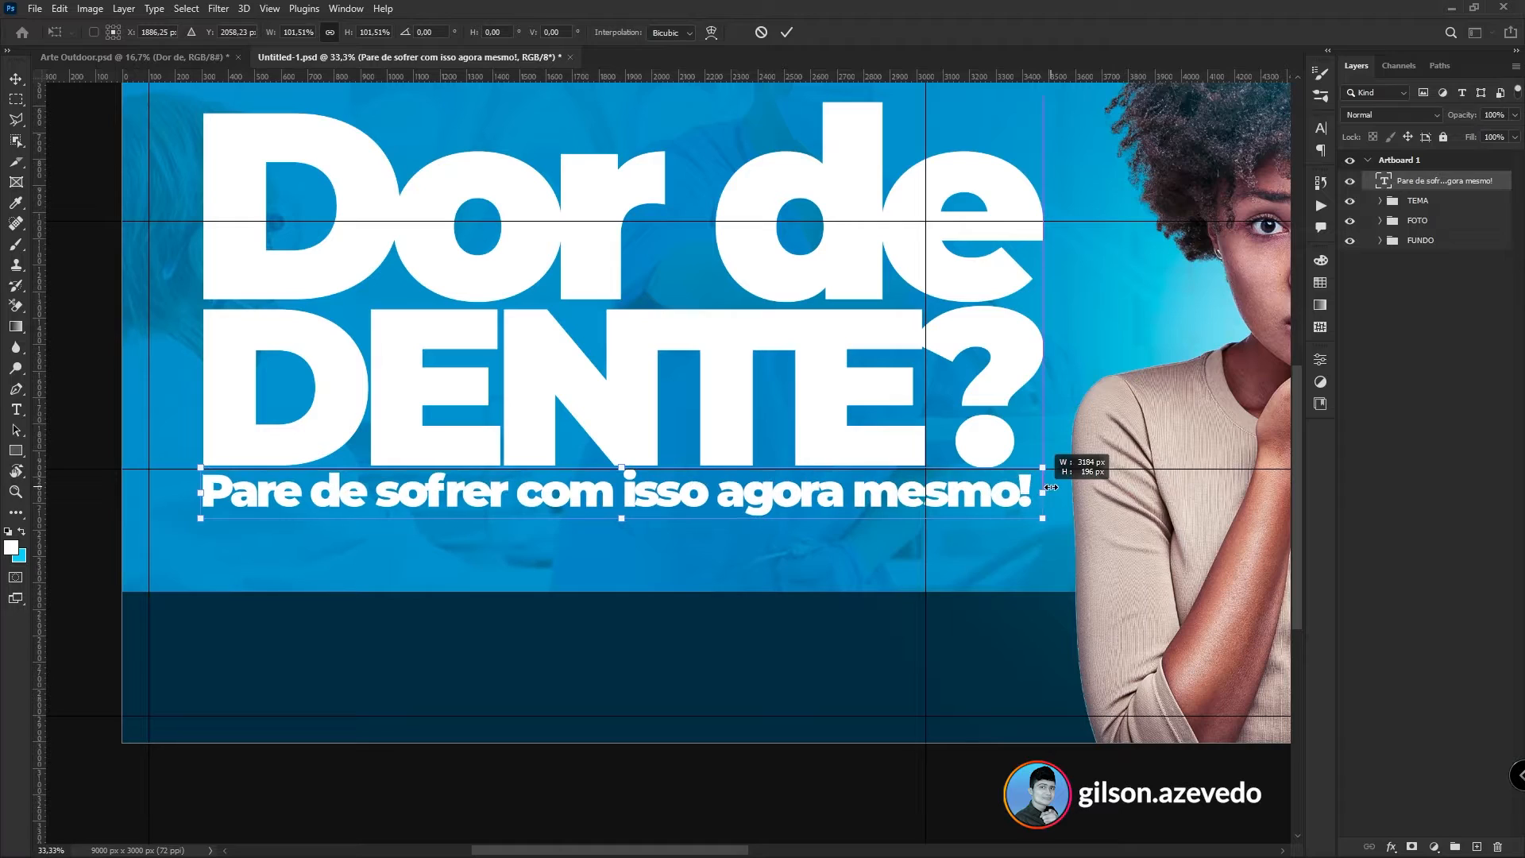
key(Return)
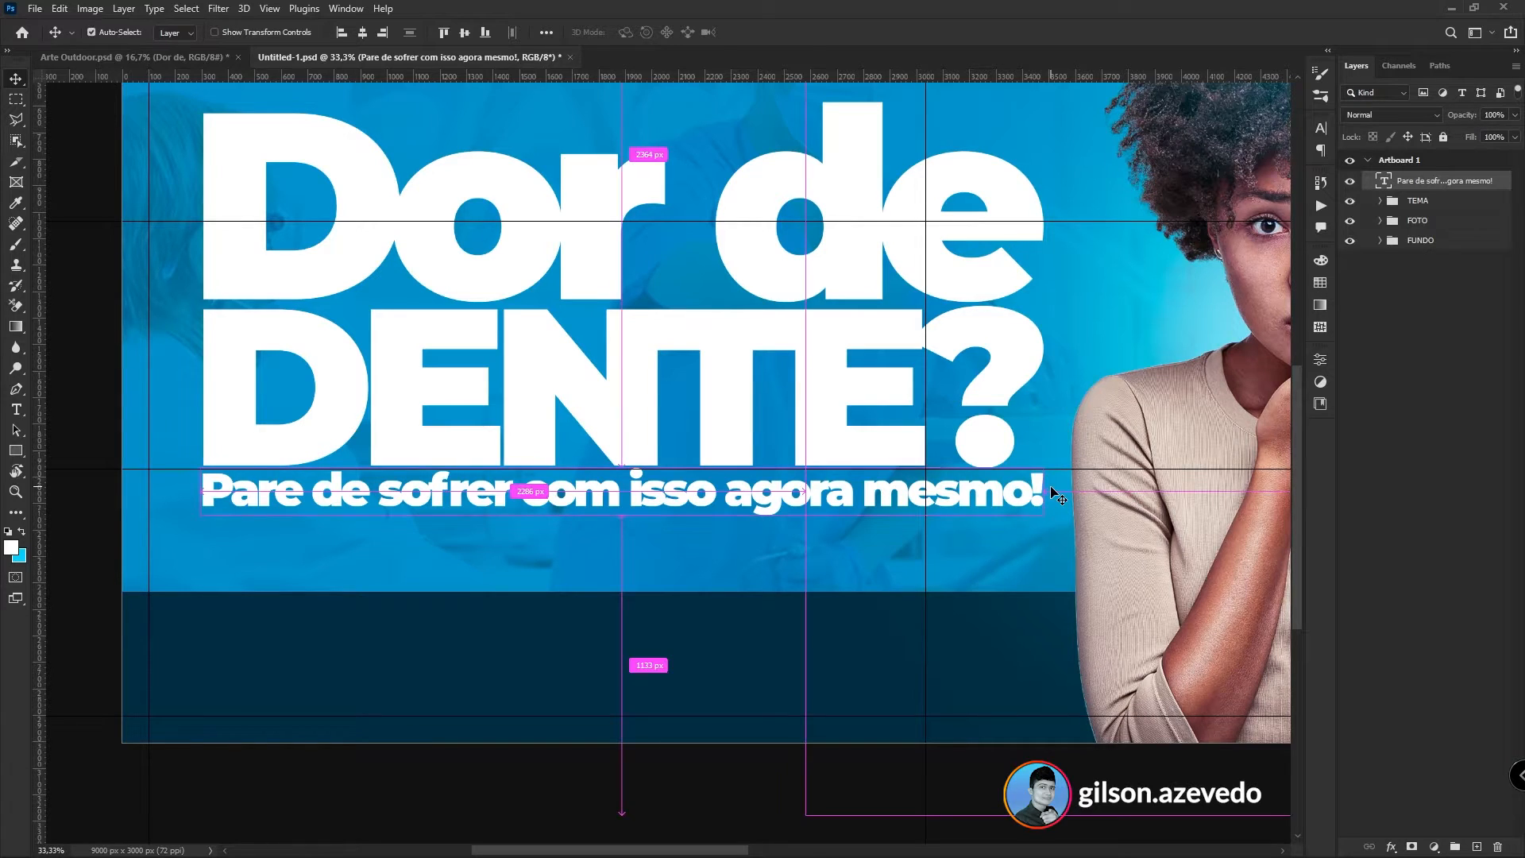
- Nudge the tagline down slightly and move its layer into the TEMA group, previewing the billboard without guides
key(ctrl+minus)
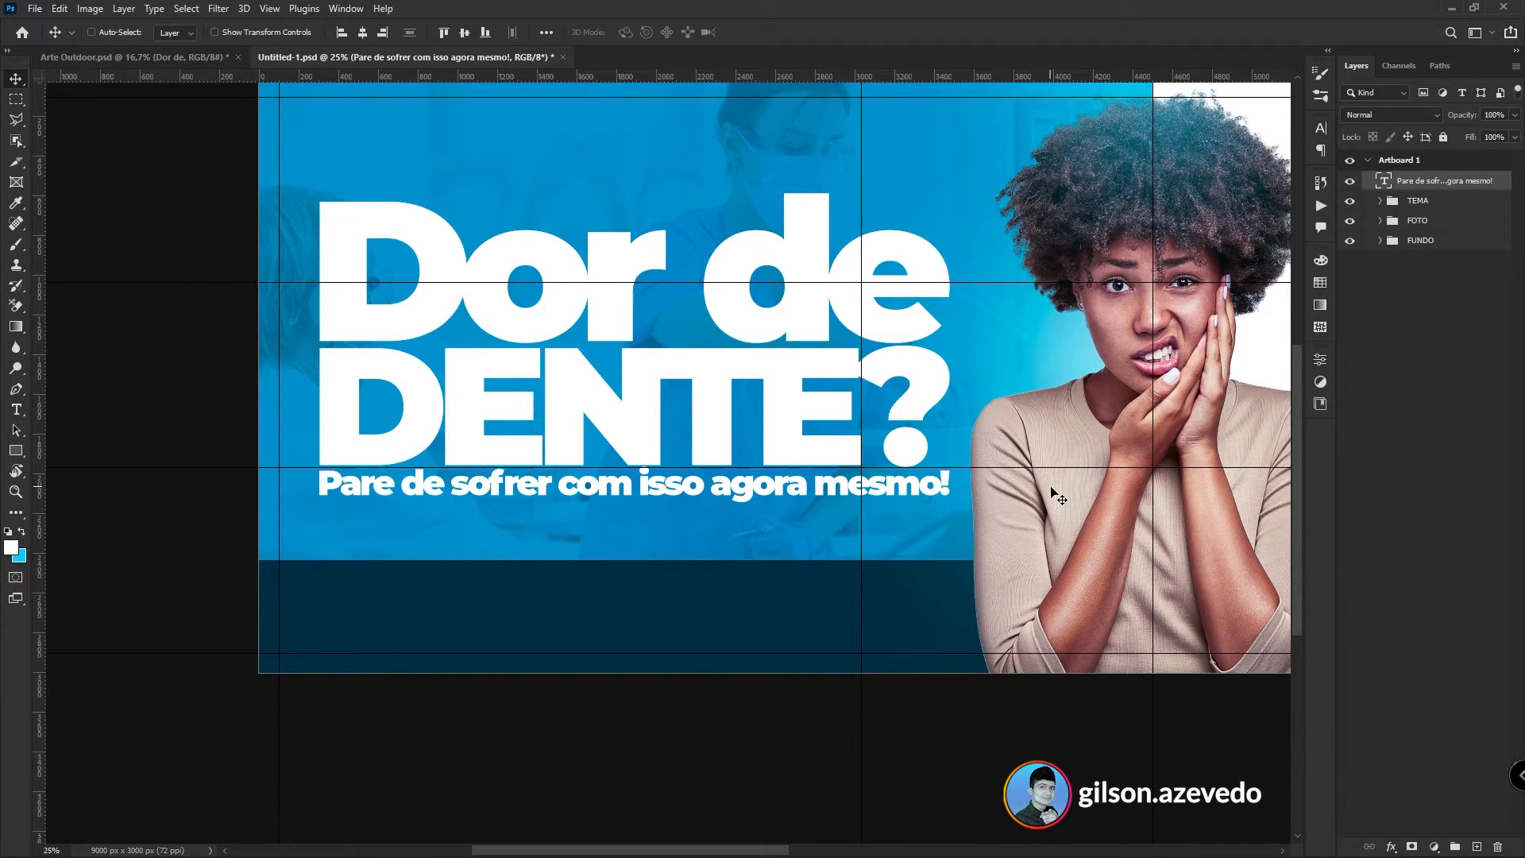
key(ctrl+0)
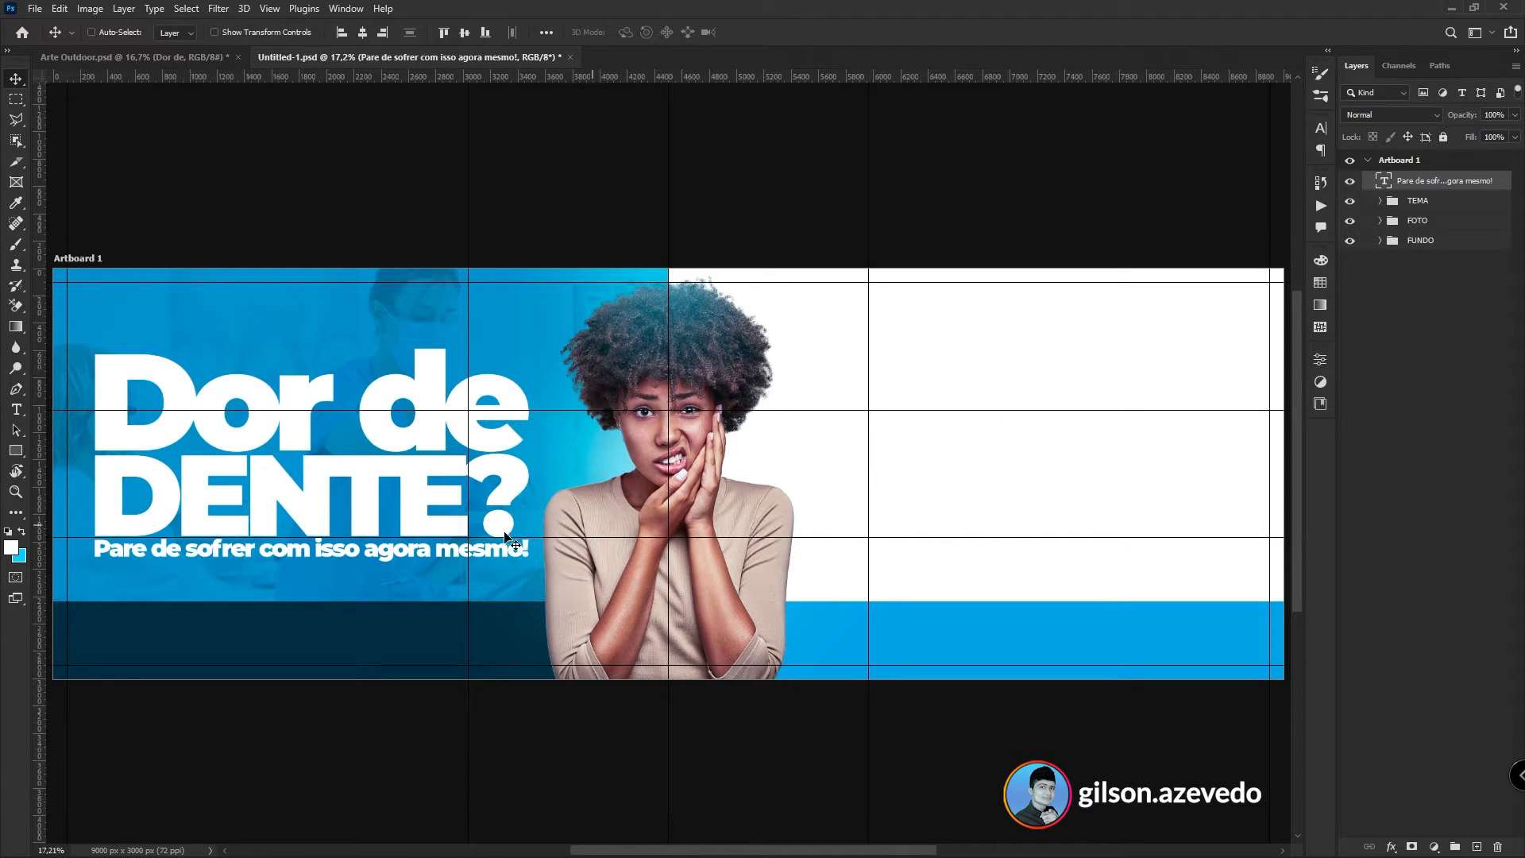
key(shift+Up)
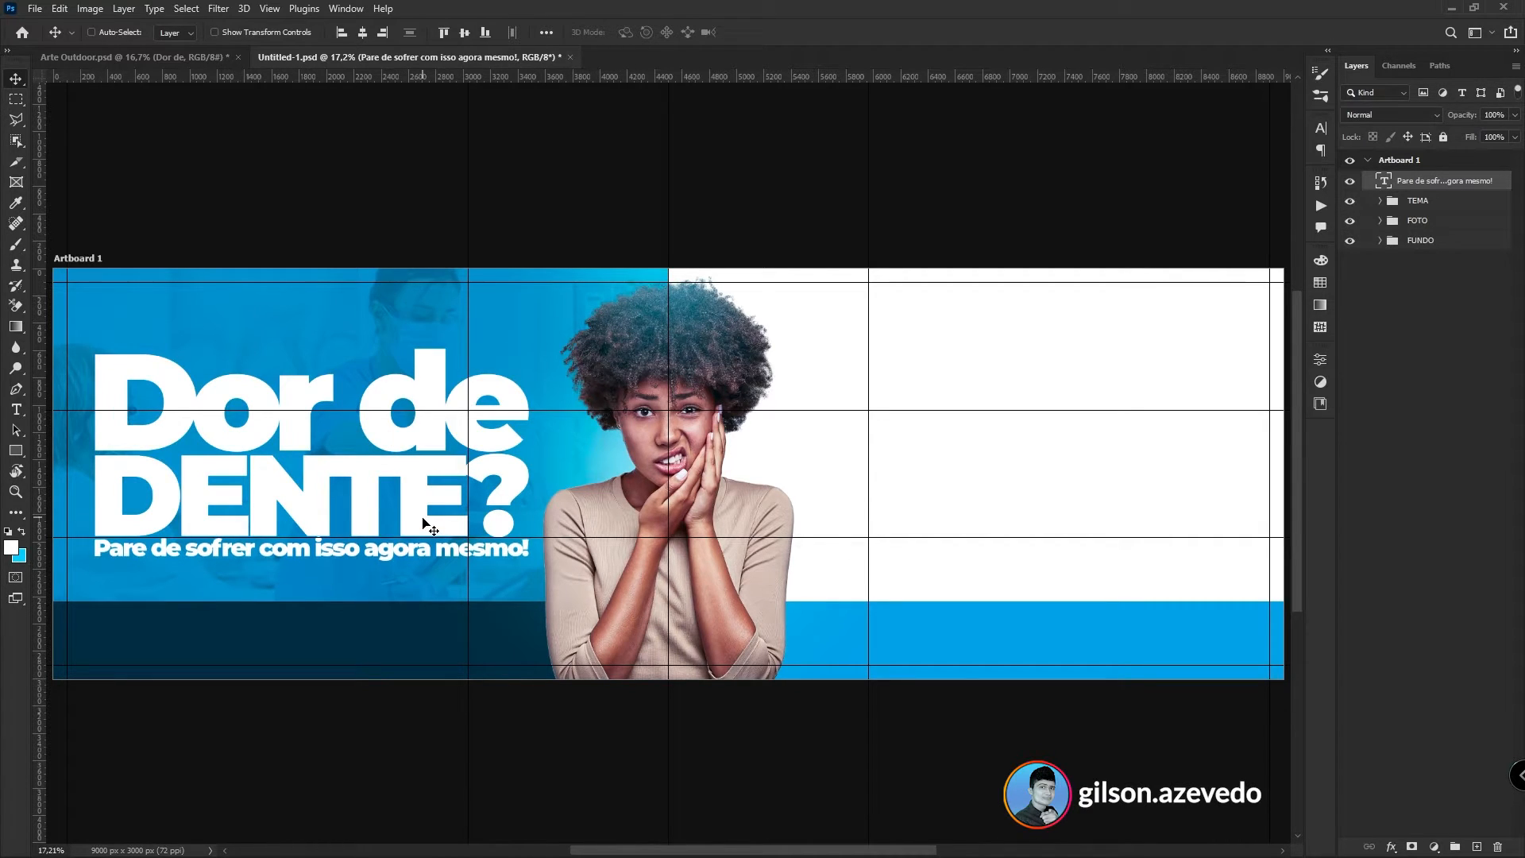
key(shift+Down)
key(shift+Down)
drag(1444, 181, 1418, 200)
key(ctrl+semicolon)
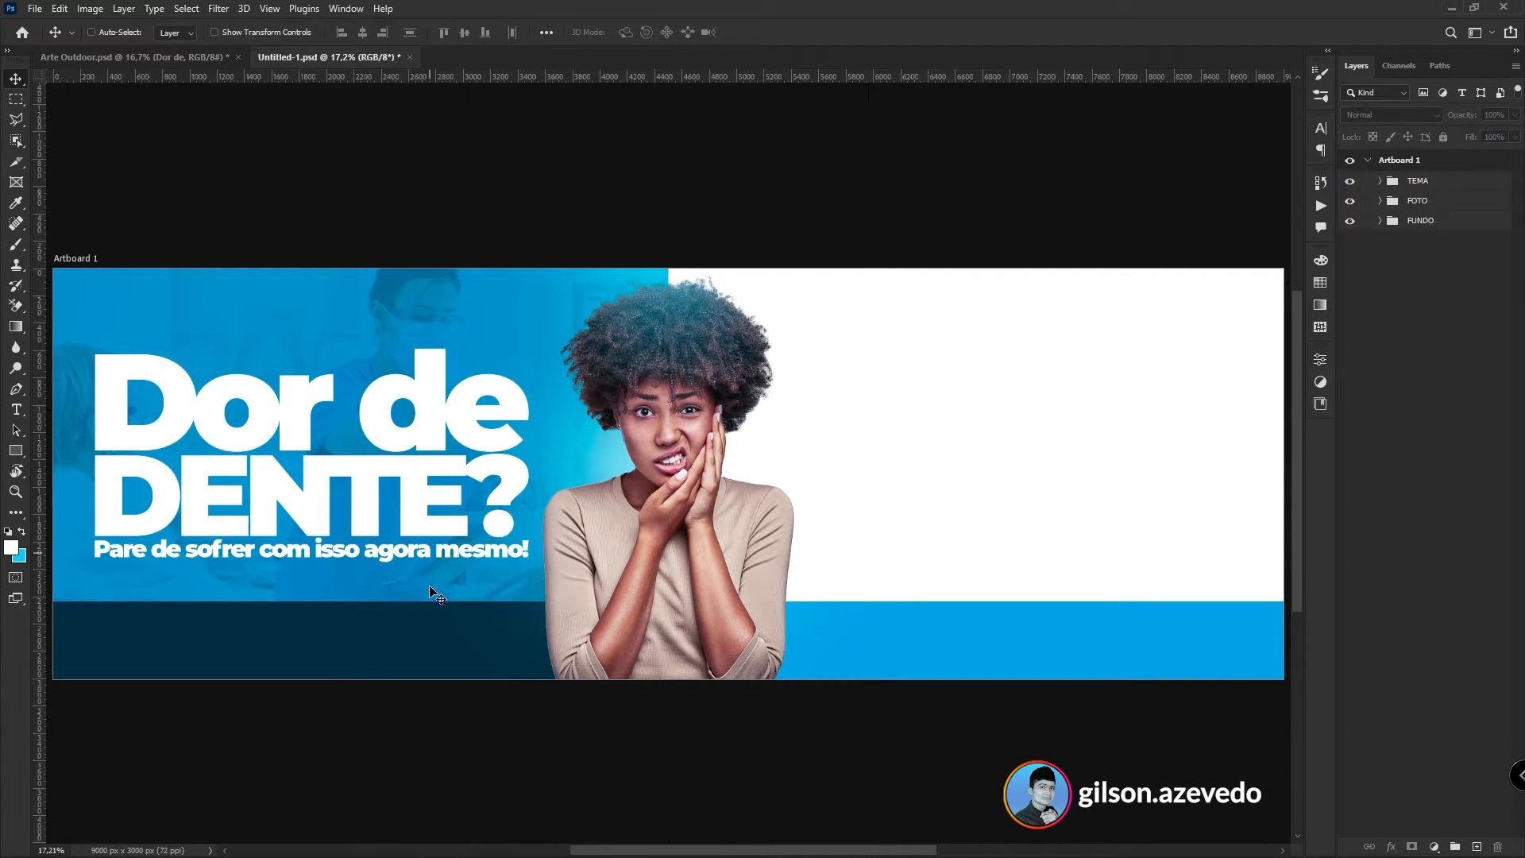
- Place the bandeiras-cartoes image from the Arquivos folder on the dark strip below the tagline, at 249.44% scale
click(727, 839)
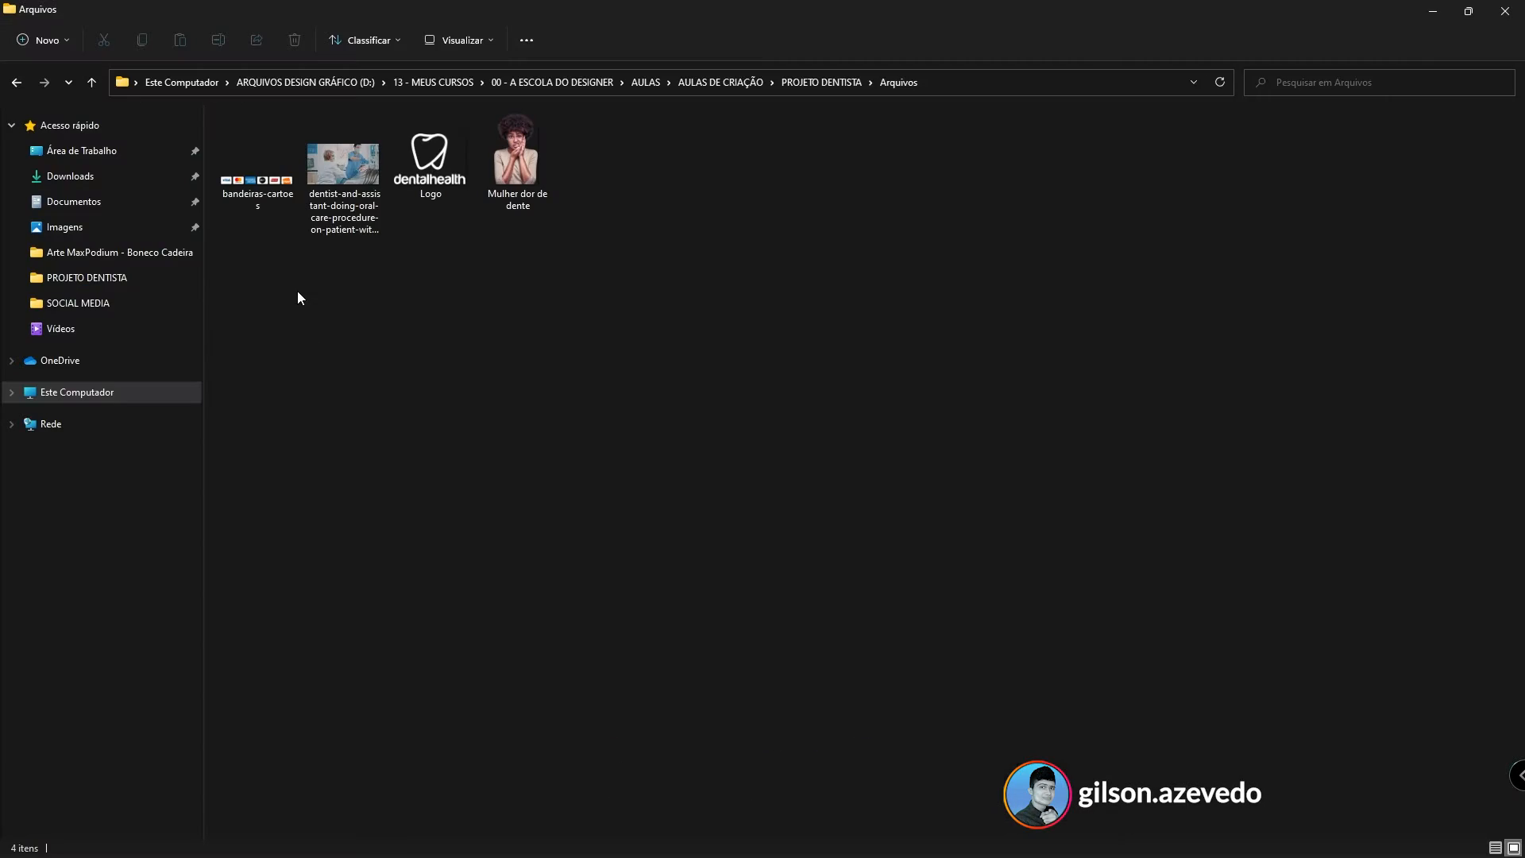
drag(248, 187, 514, 651)
key(alt+Tab)
key(Return)
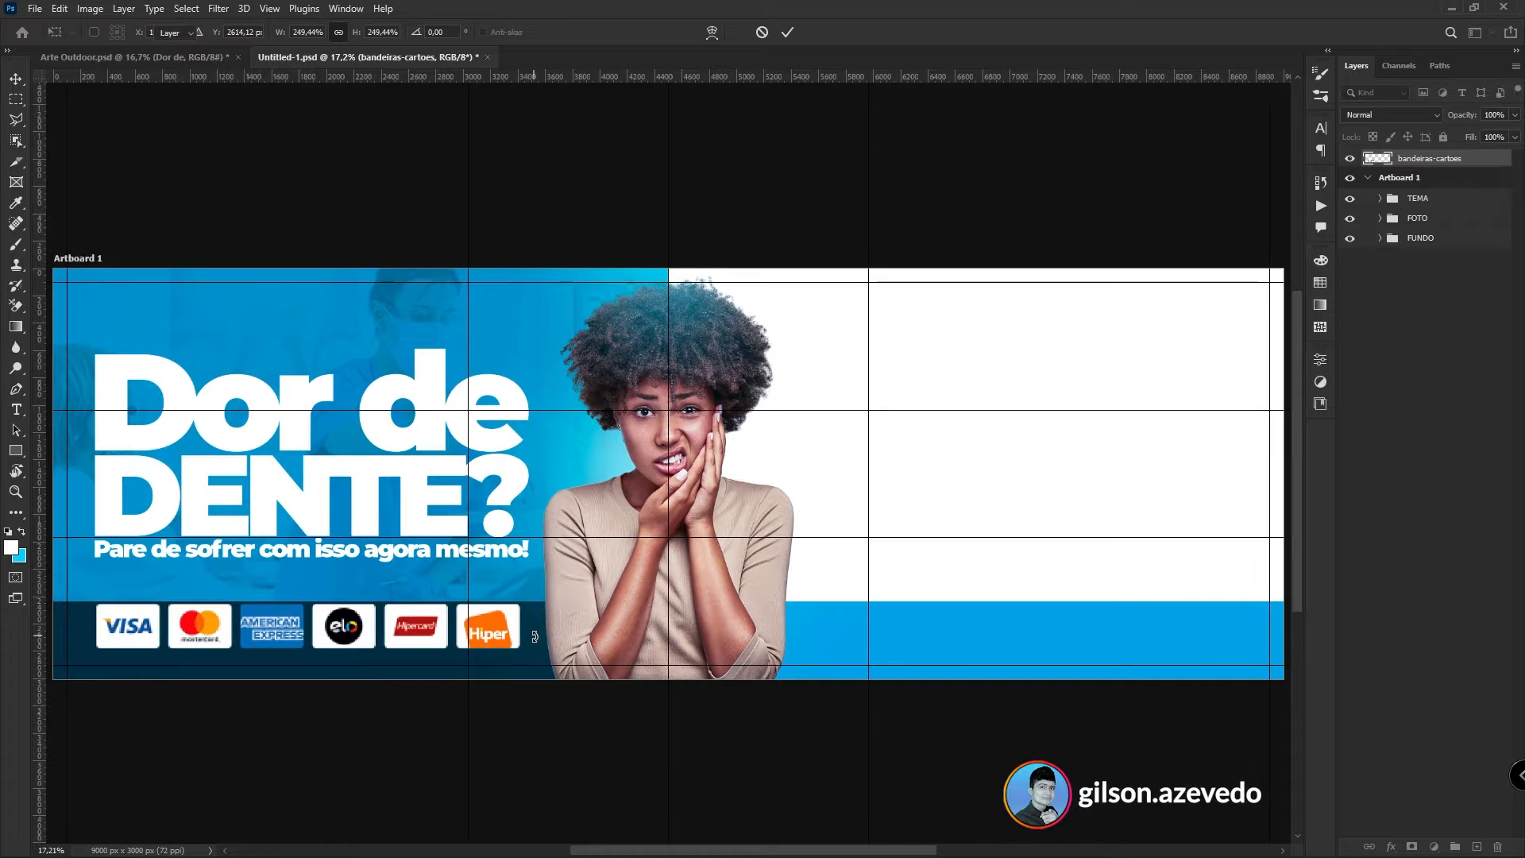
- Move the card logos about 110 px down to center them vertically in the dark strip
key(shift+Down)
key(shift+Down)
key(shift+Down)
key(shift+Down)
key(shift+Down)
key(shift+Down)
key(shift+Down)
key(shift+Down)
key(shift+Down)
key(shift+Down)
key(shift+Down)
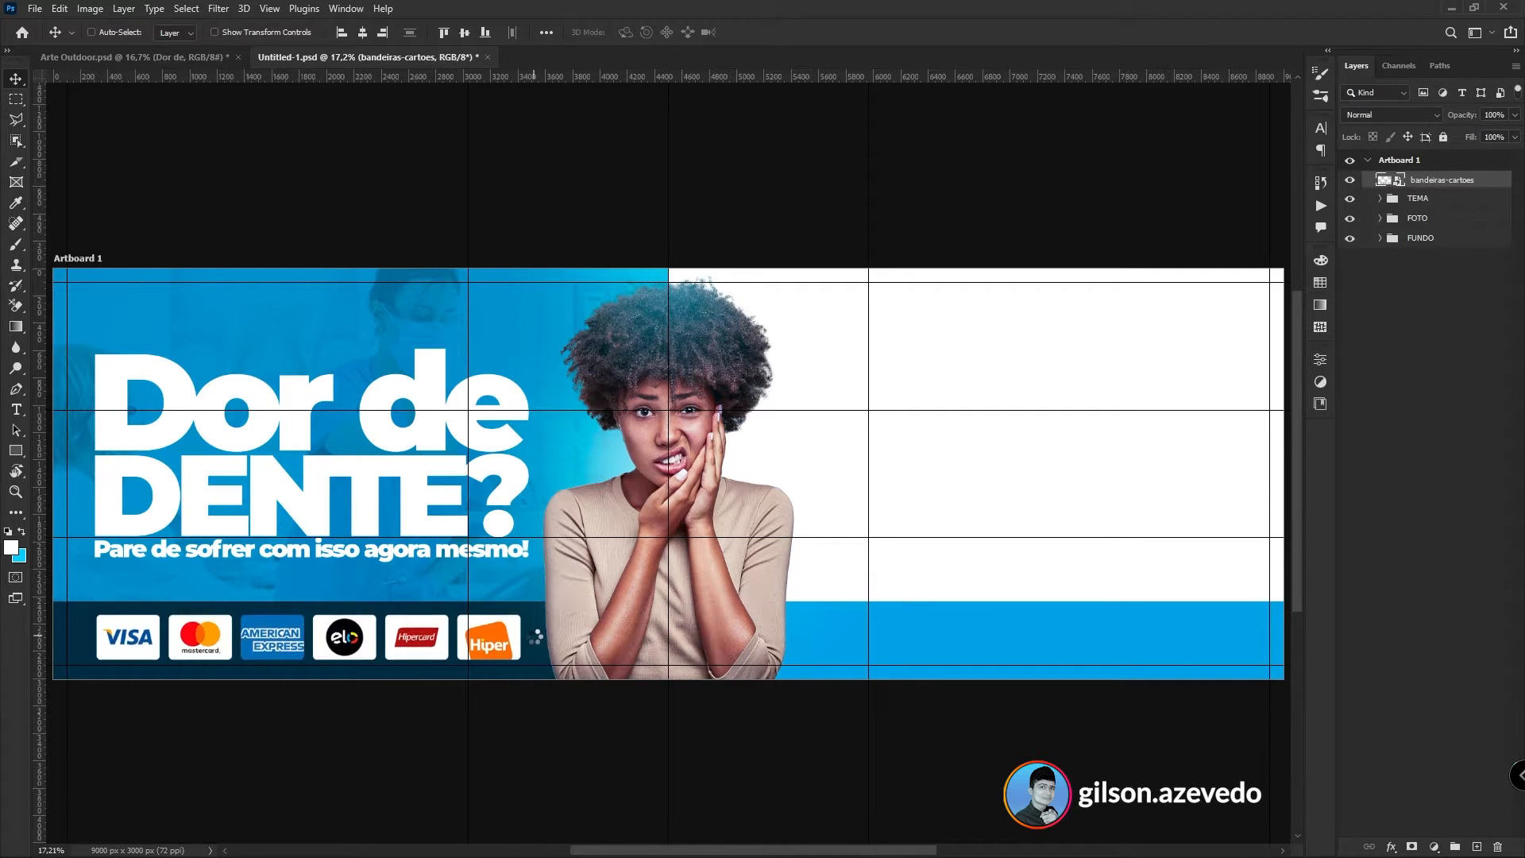
key(ctrl)
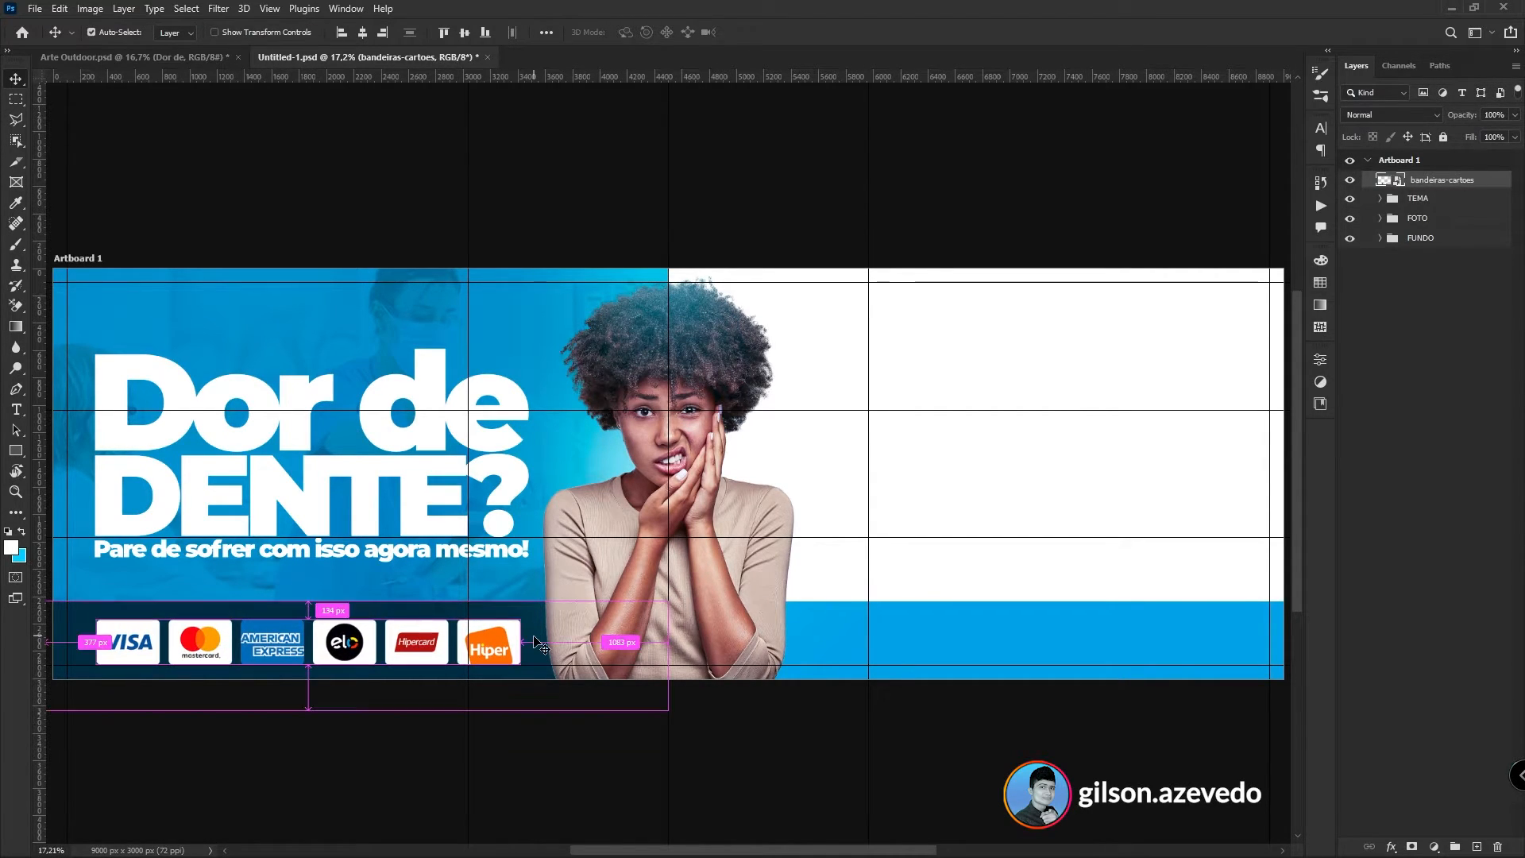
- Scale the card logos down proportionally around their center to about 75%
key(ctrl+minus)
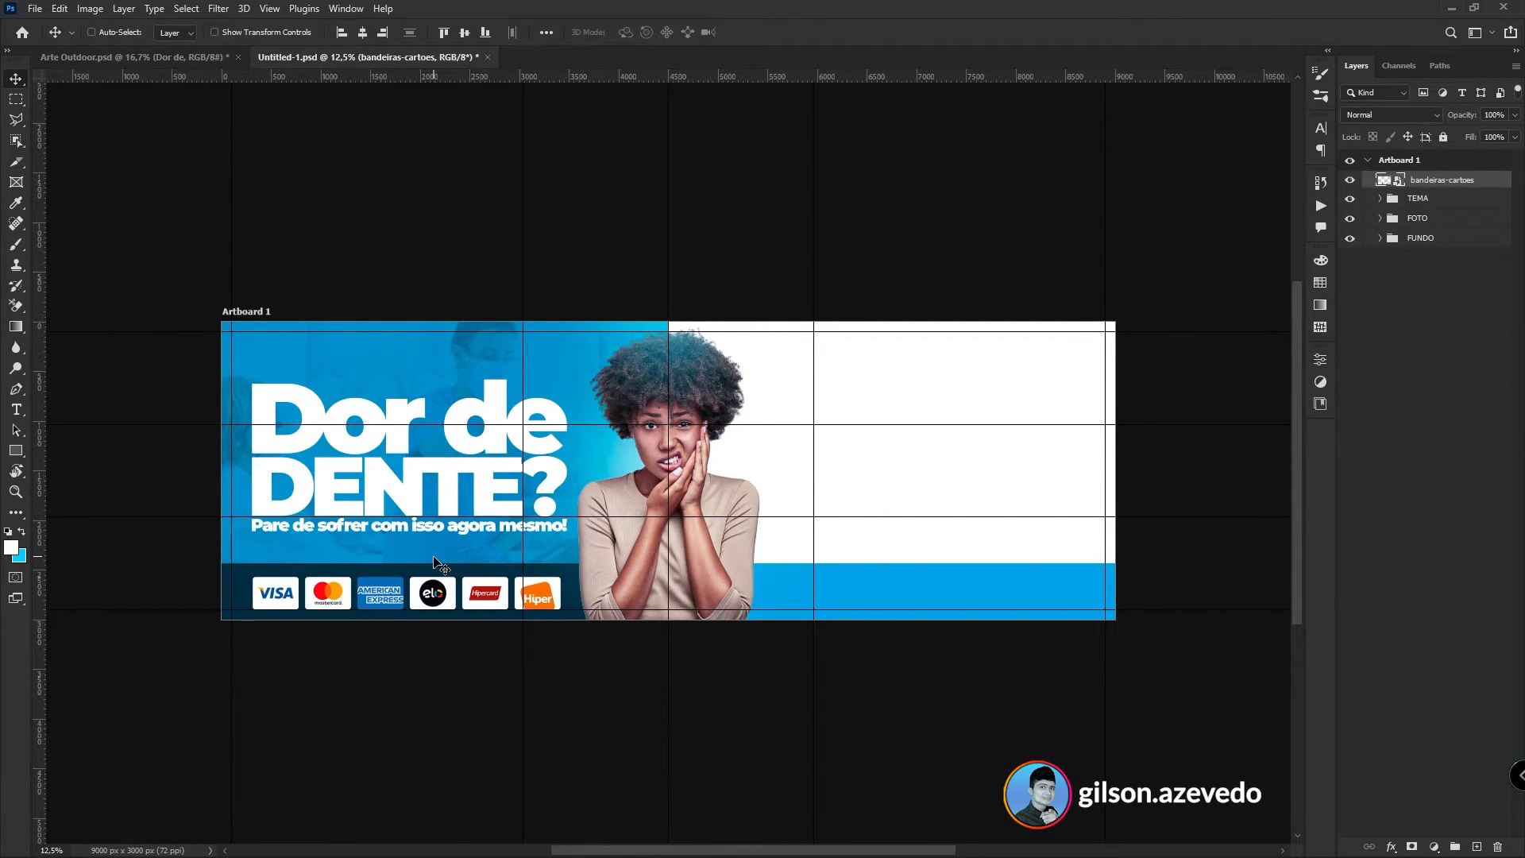
key(ctrl+t)
drag(563, 593, 522, 631)
key(Return)
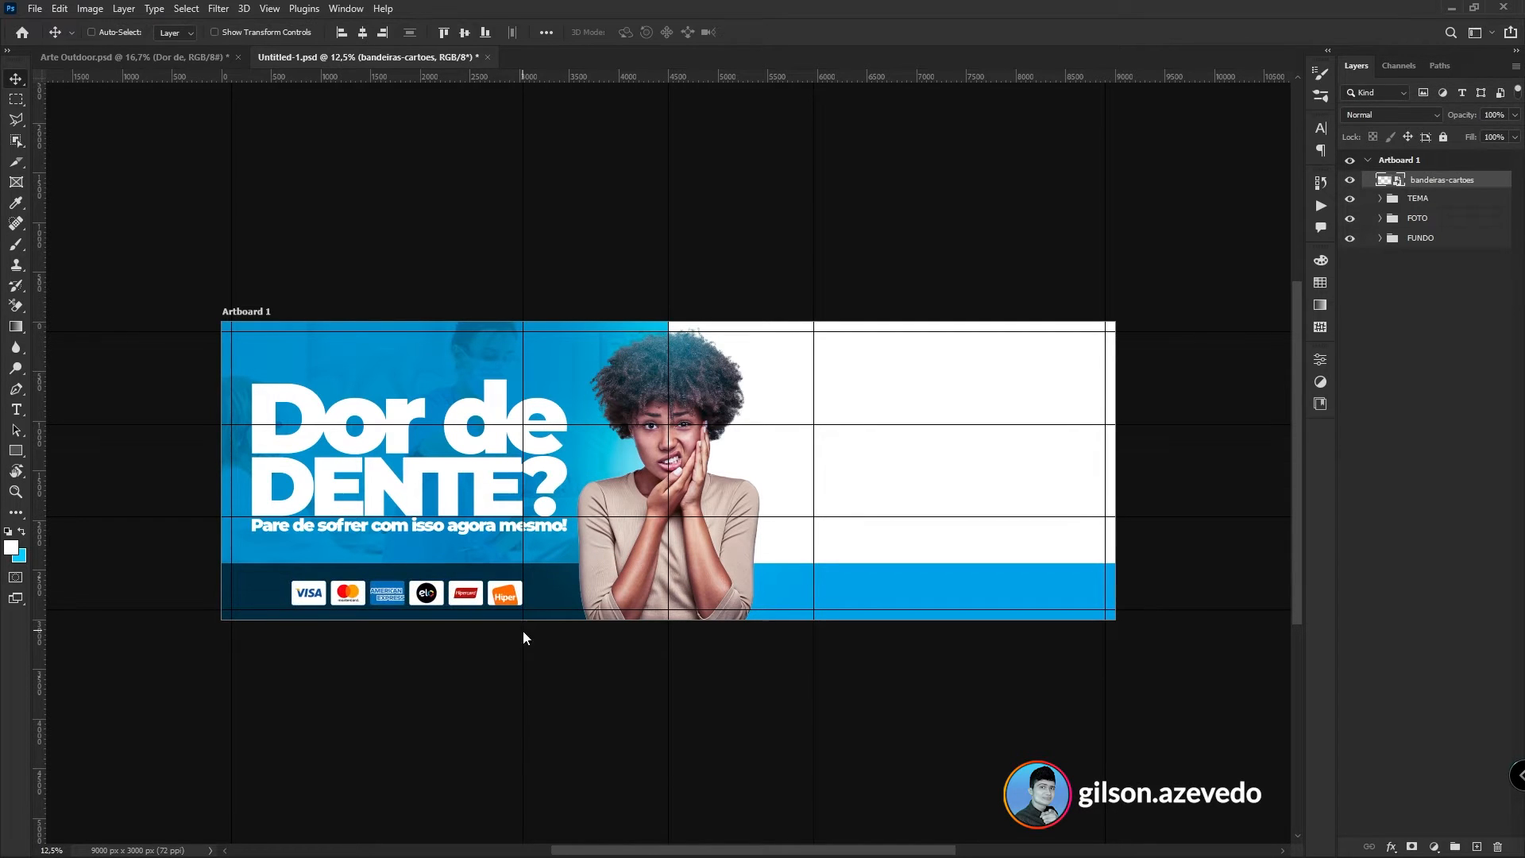
- Add the caption "PARCELAMENTOS EM TODOS OS CARTÕES DE CRÉDITO" in the dark strip above the card logos
key(ctrl+plus)
key(ctrl+plus)
key(ctrl+plus)
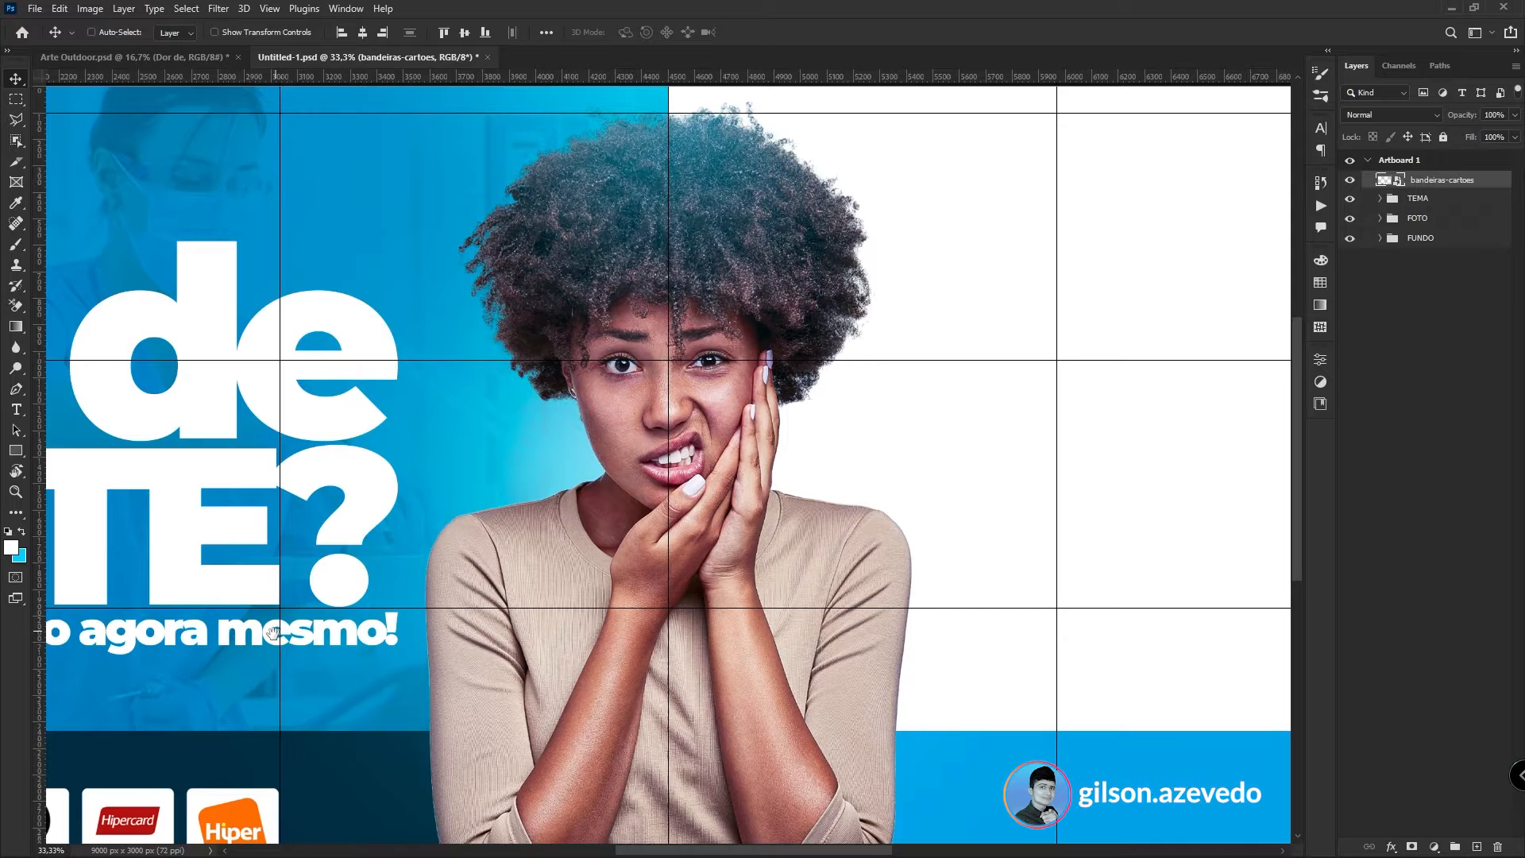
drag(272, 633, 843, 567)
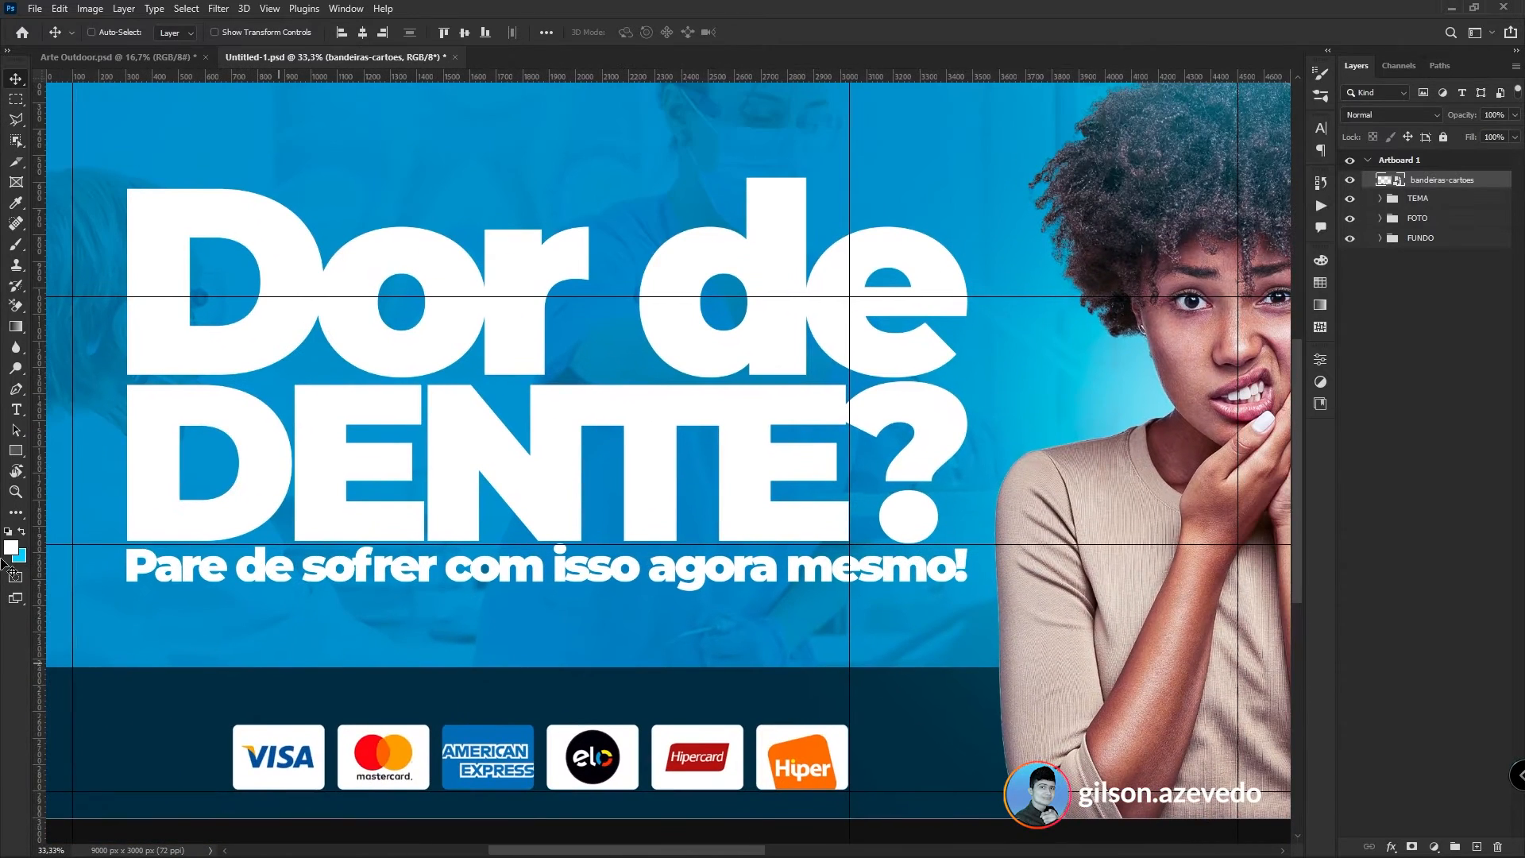
click(16, 409)
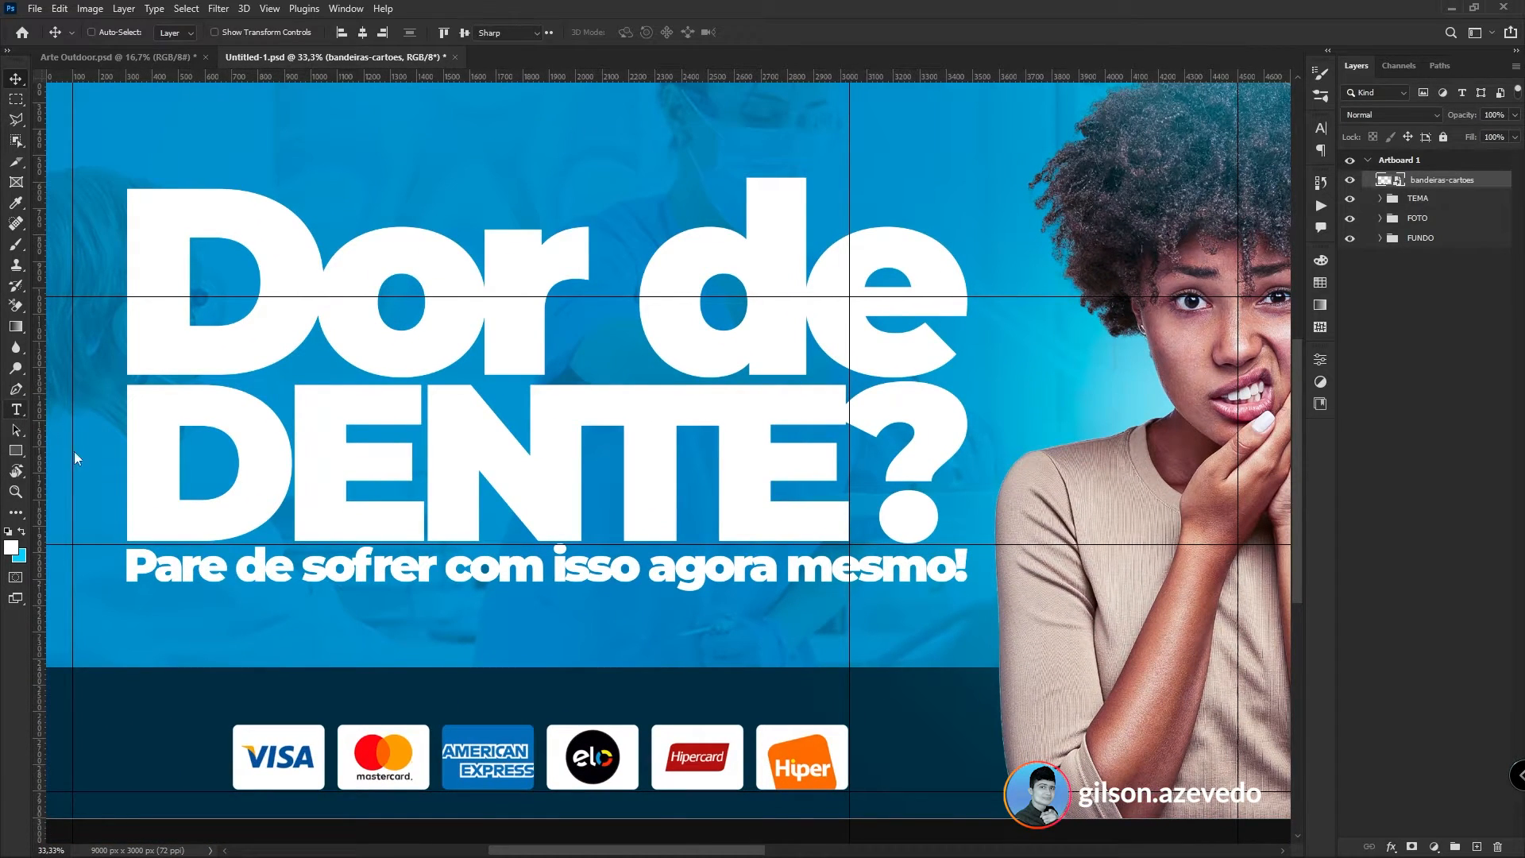
click(357, 701)
text(PARCELAMENTOS EM TODOS OS CARTÕES DE CRÉDITO)
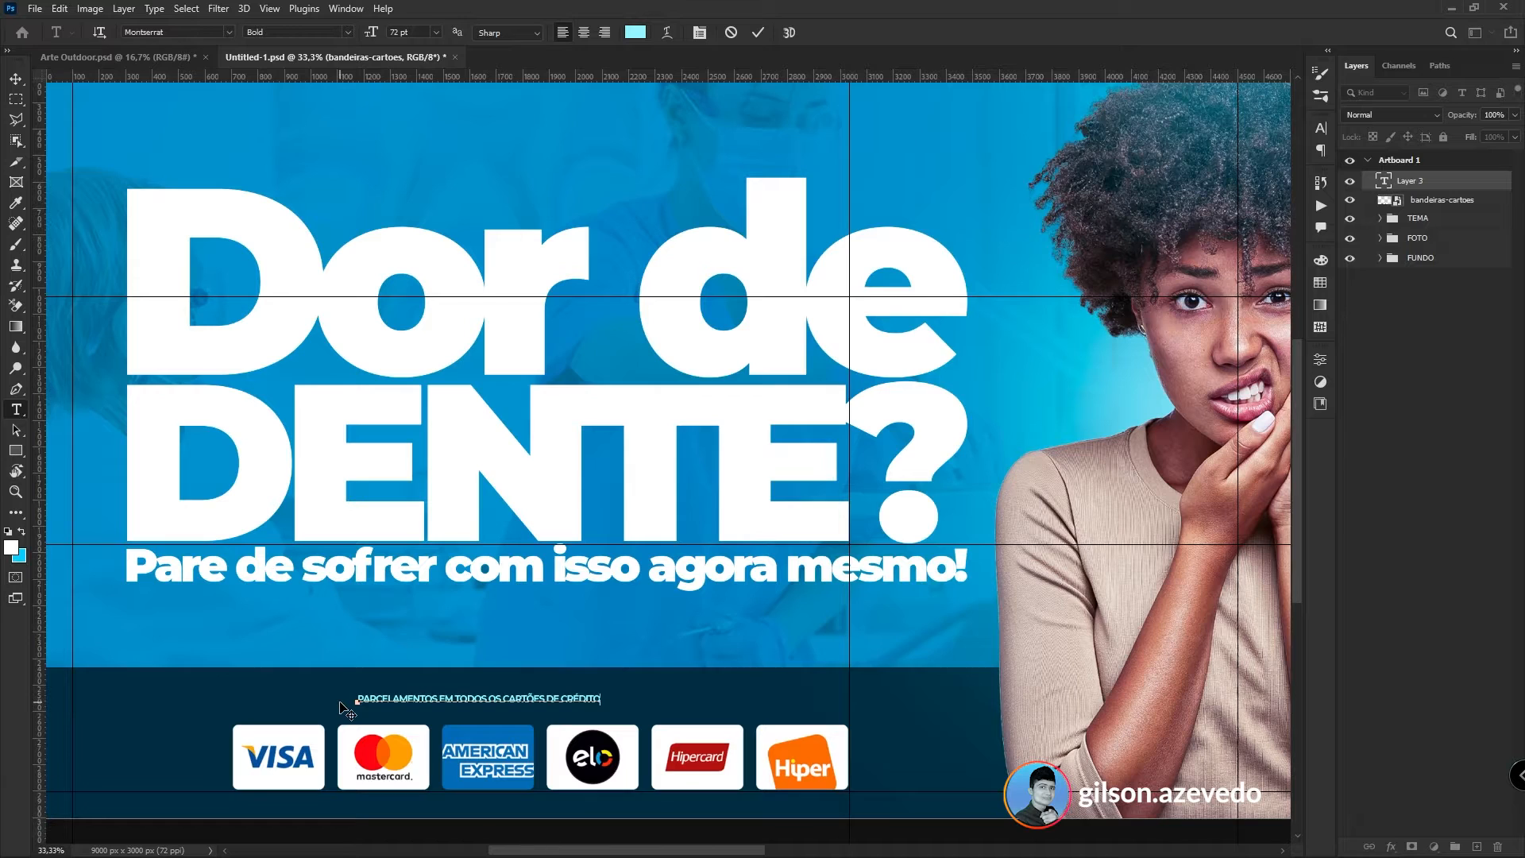
- Set the card caption's font weight to Bold, open its character settings and commit the text with guides shown
key(ctrl+a)
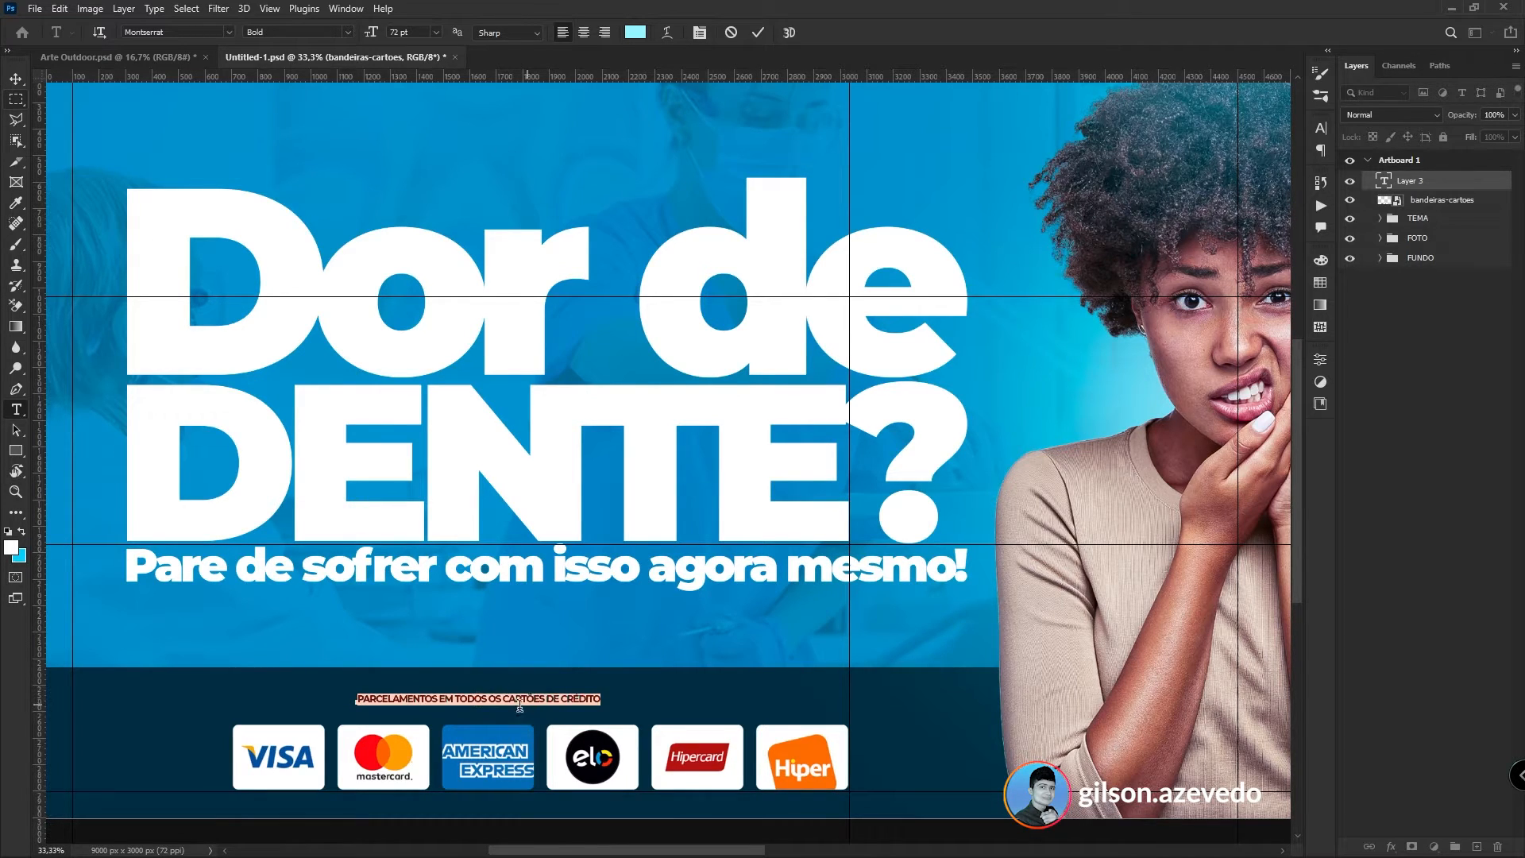
click(347, 33)
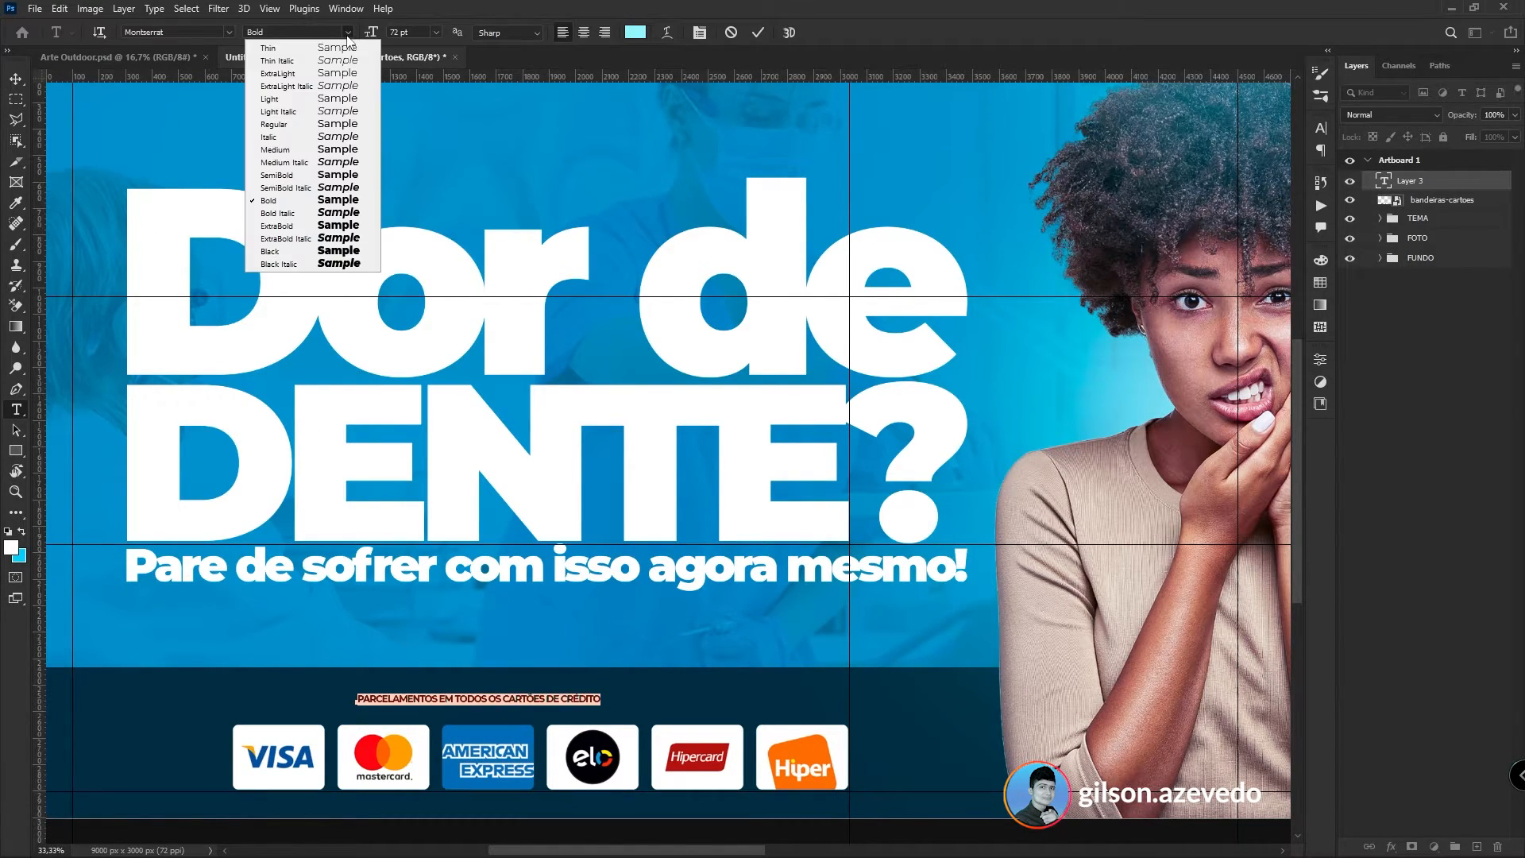
click(324, 200)
click(1320, 128)
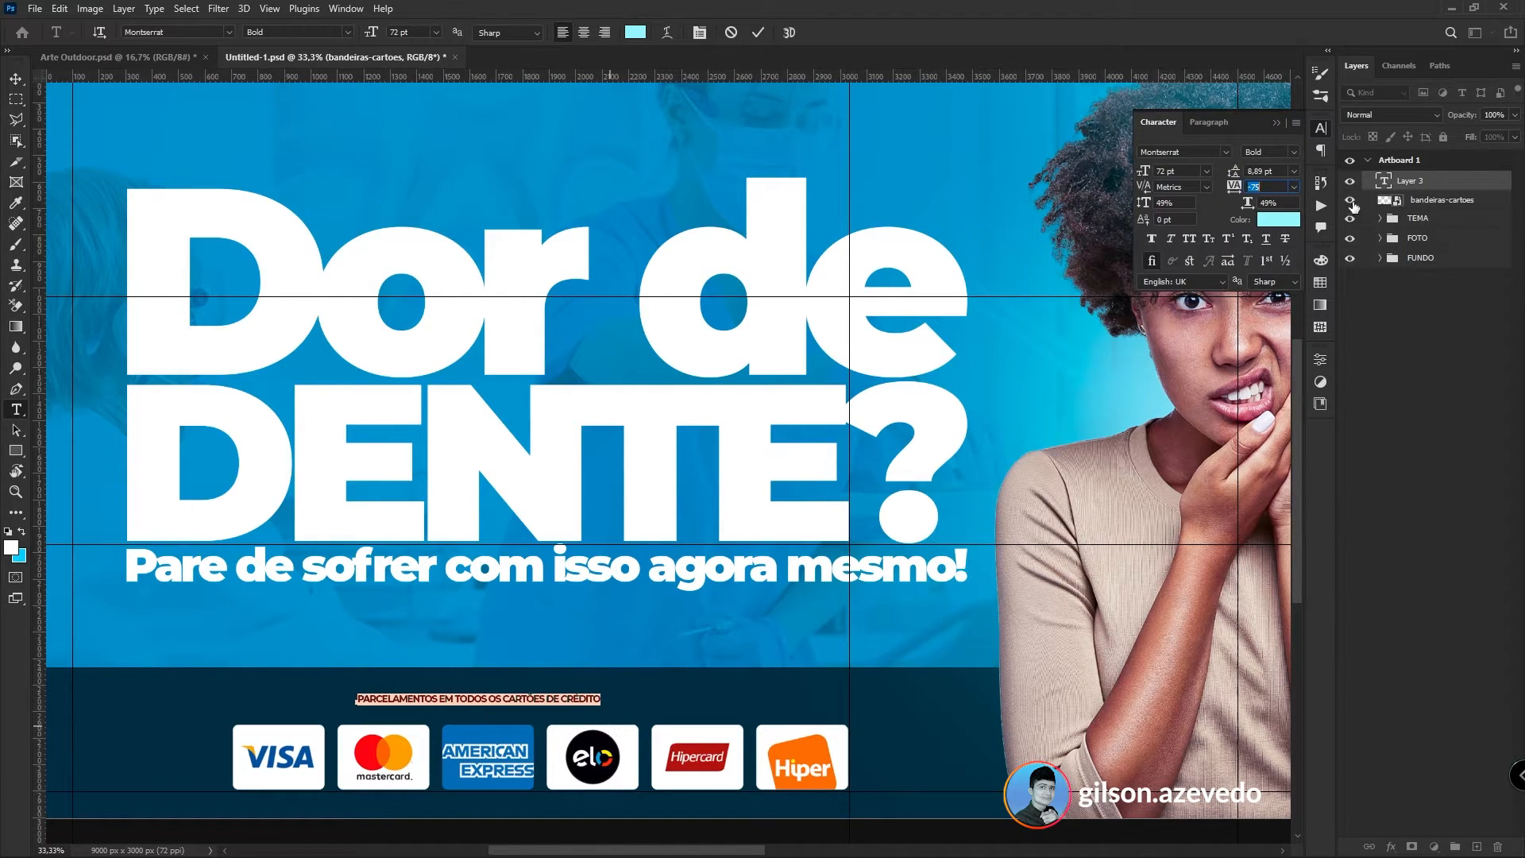
click(1422, 365)
key(ctrl+h)
click(16, 79)
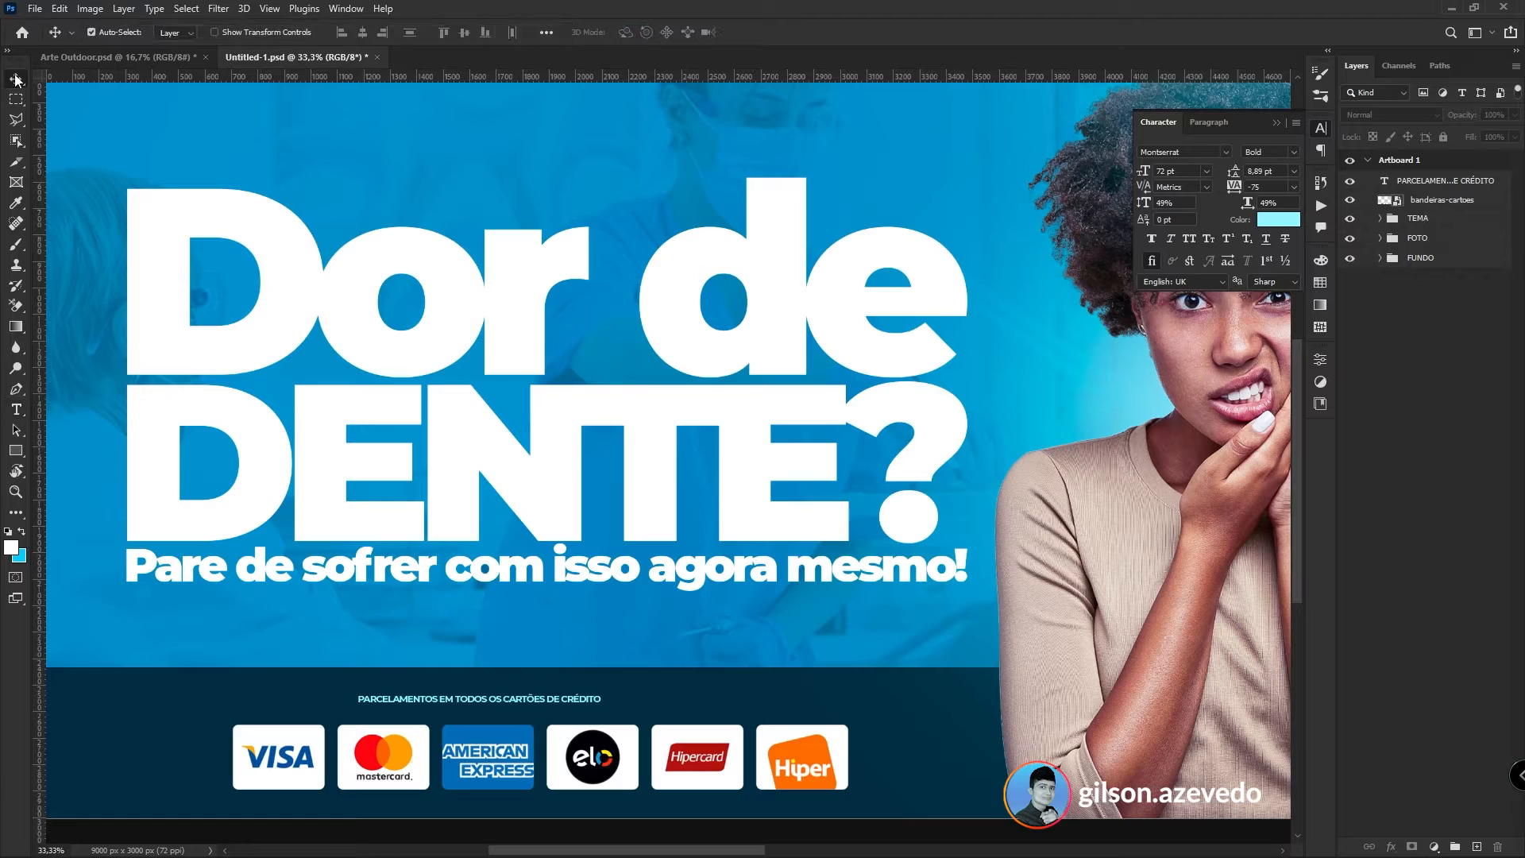
key(ctrl+h)
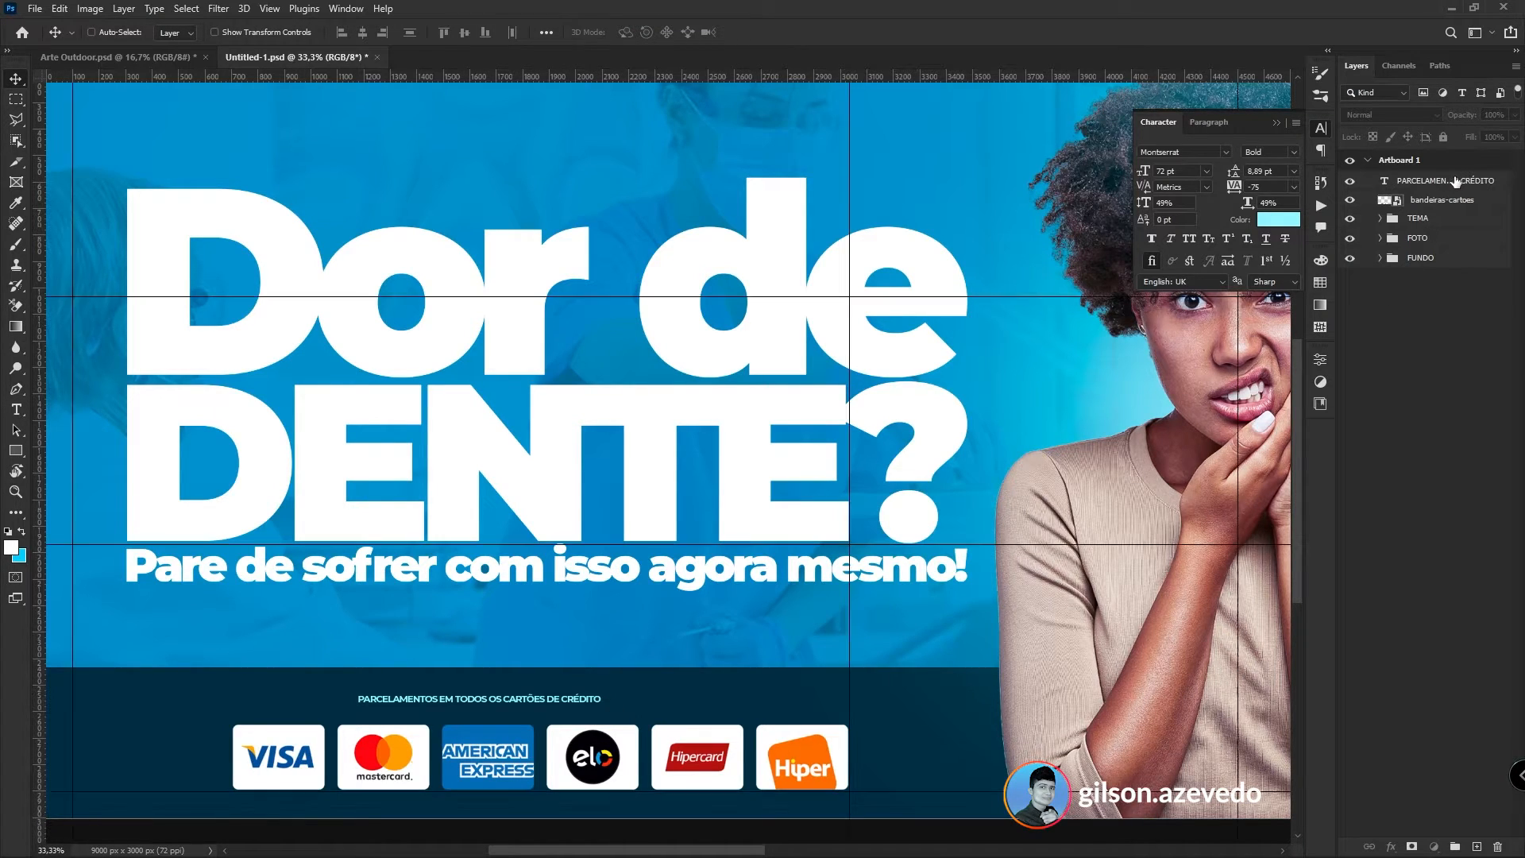
- Scale the card caption up proportionally to about 178% and nudge it slightly down in the dark strip
click(1452, 184)
key(ctrl+t)
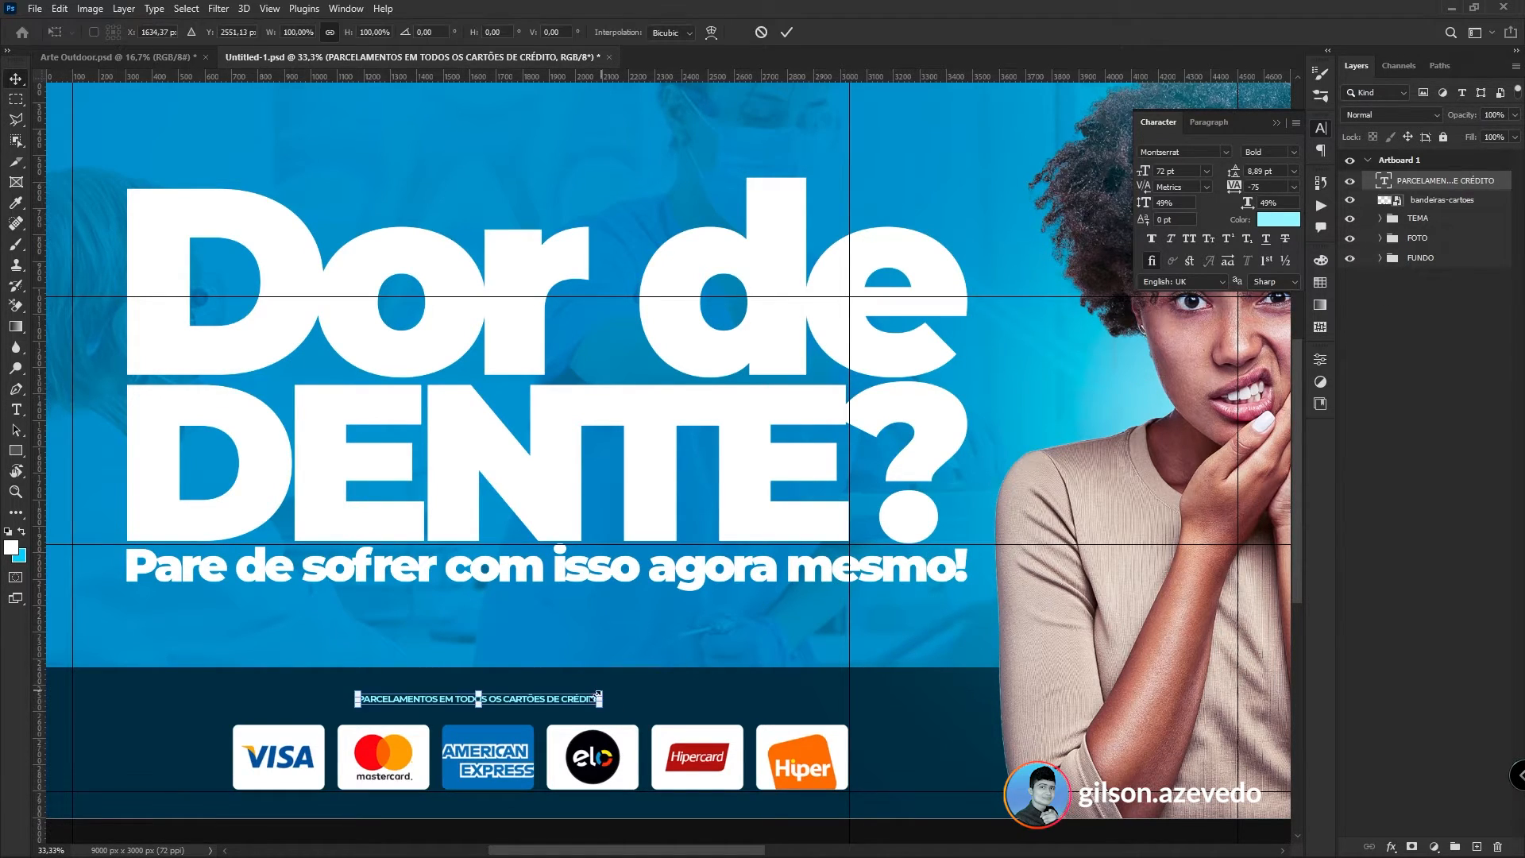
drag(618, 698, 772, 705)
key(Return)
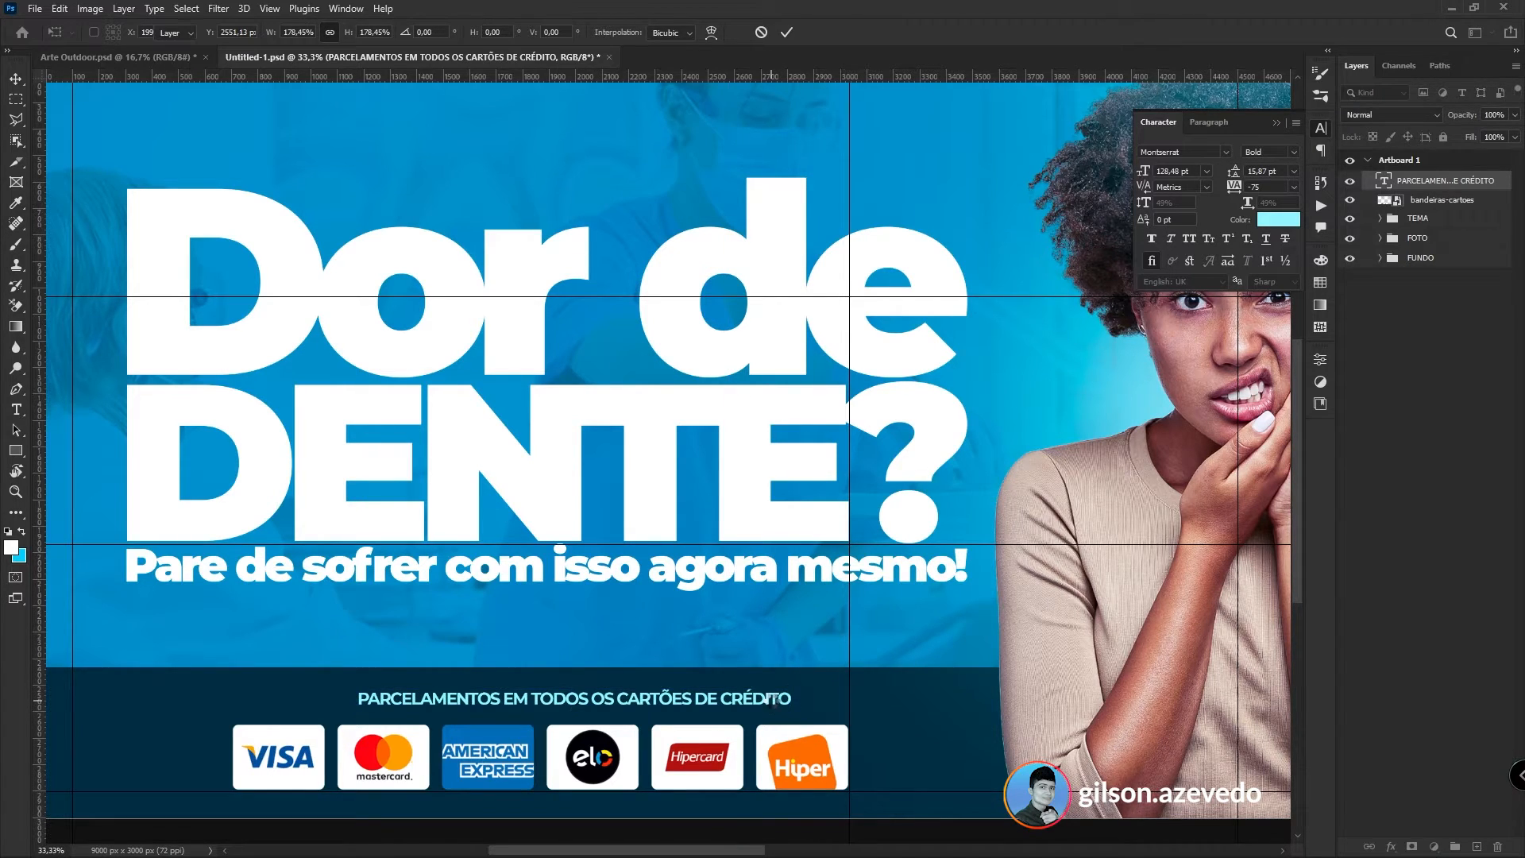
key(Down)
key(Down)
key(Down)
key(Down)
key(Down)
key(Down)
key(Down)
key(Down)
key(Down)
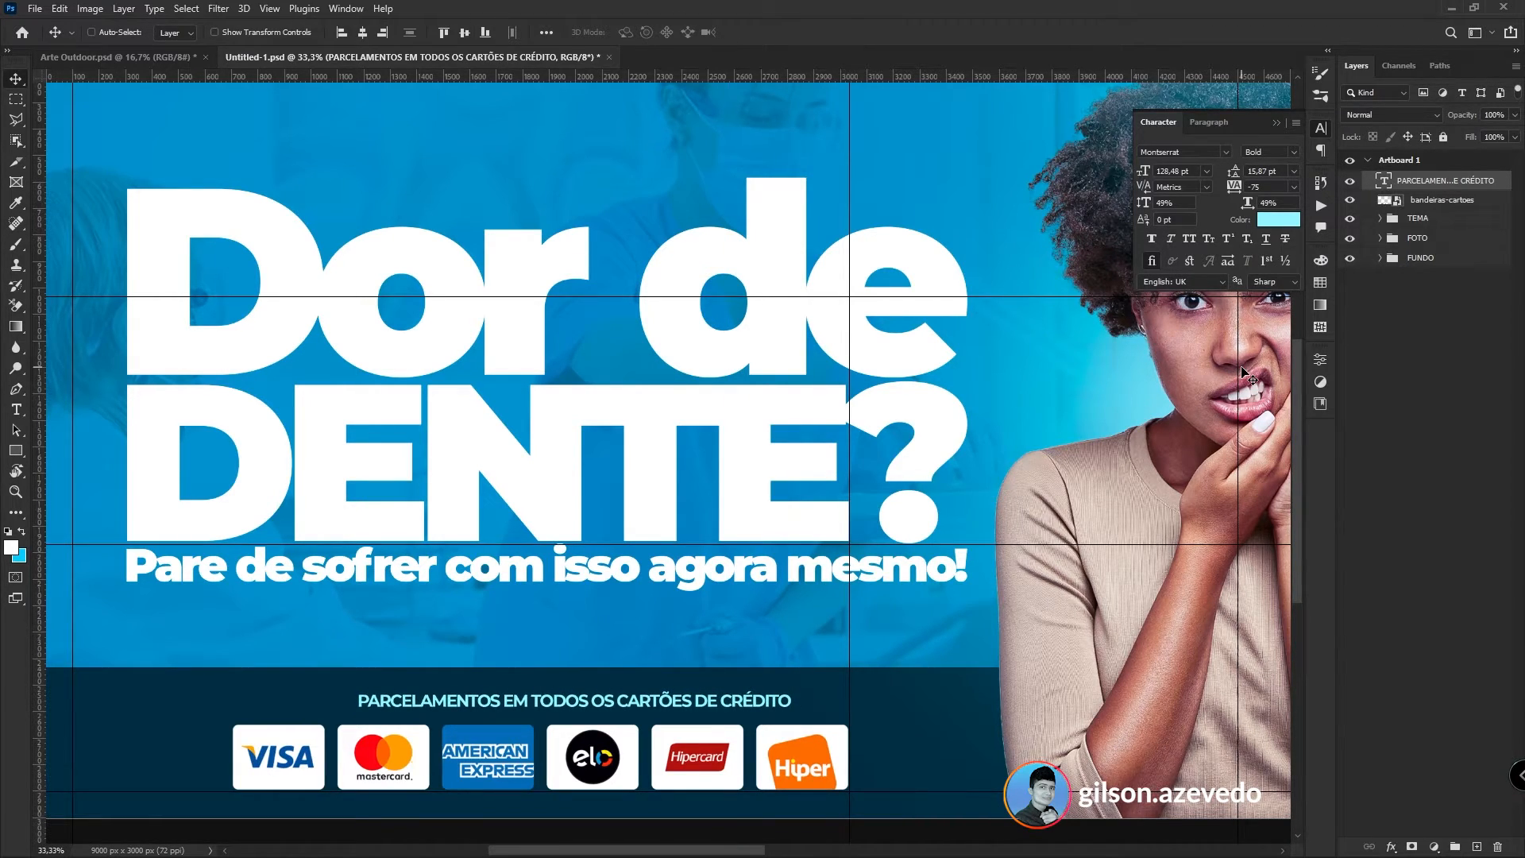
- Center the card caption horizontally with the card logos and group both layers as "CARTÕES"
ctrl+click(1485, 207)
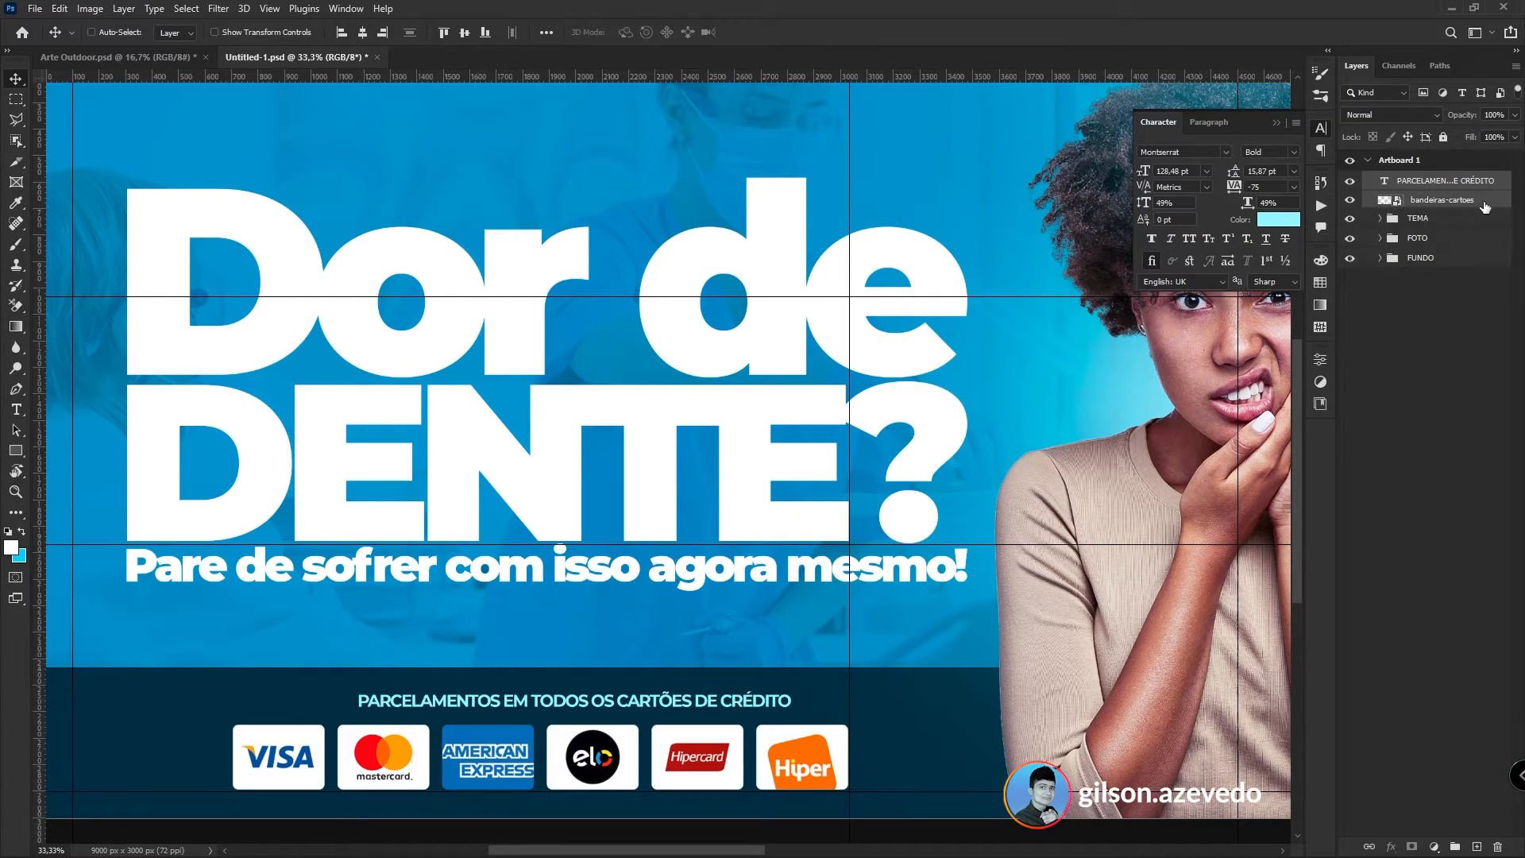
click(365, 32)
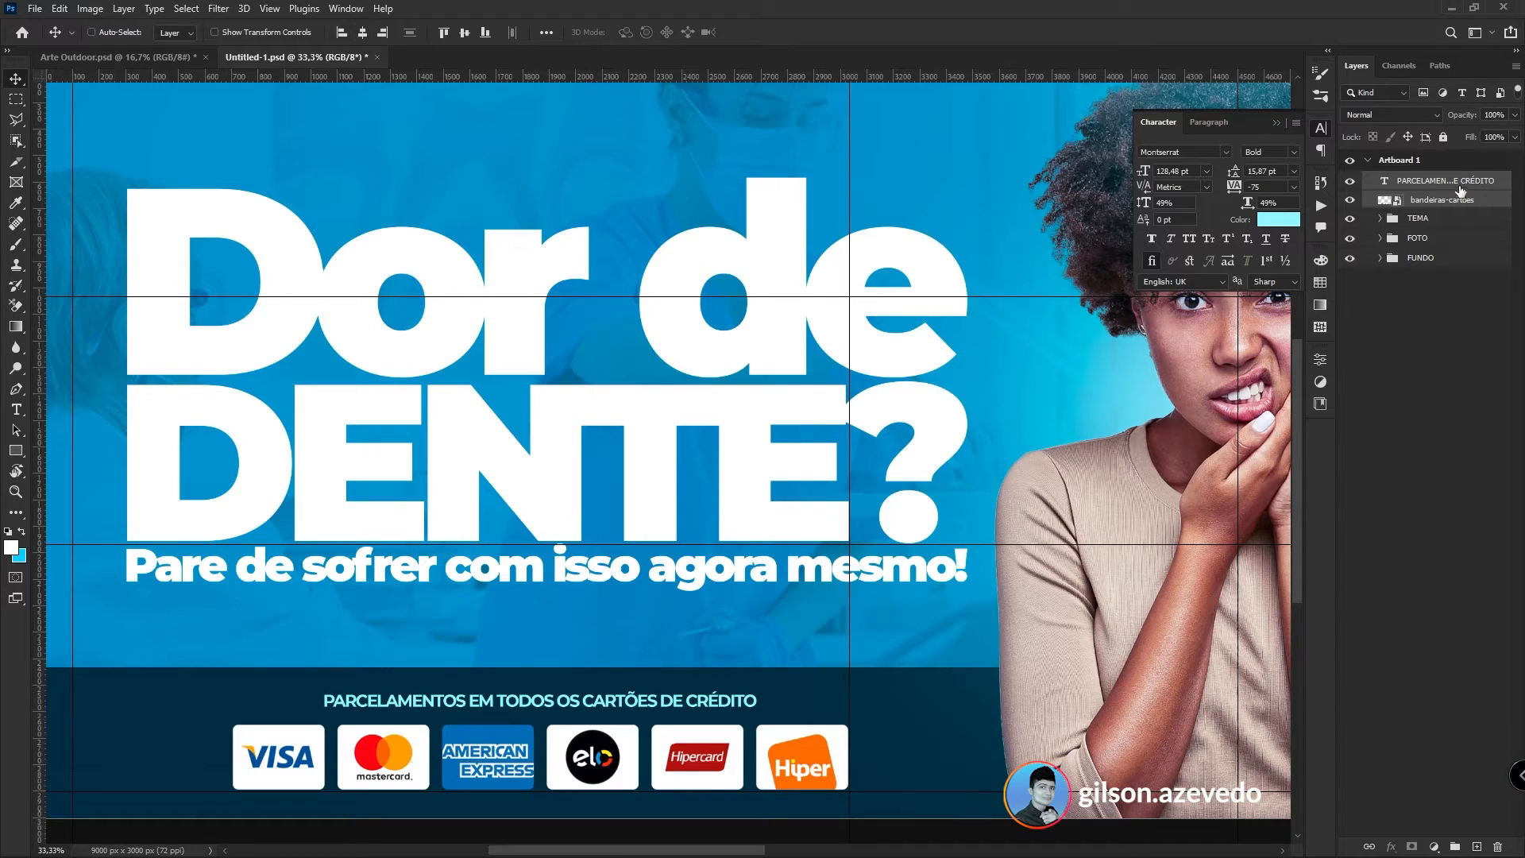
key(ctrl+g)
double_click(1426, 181)
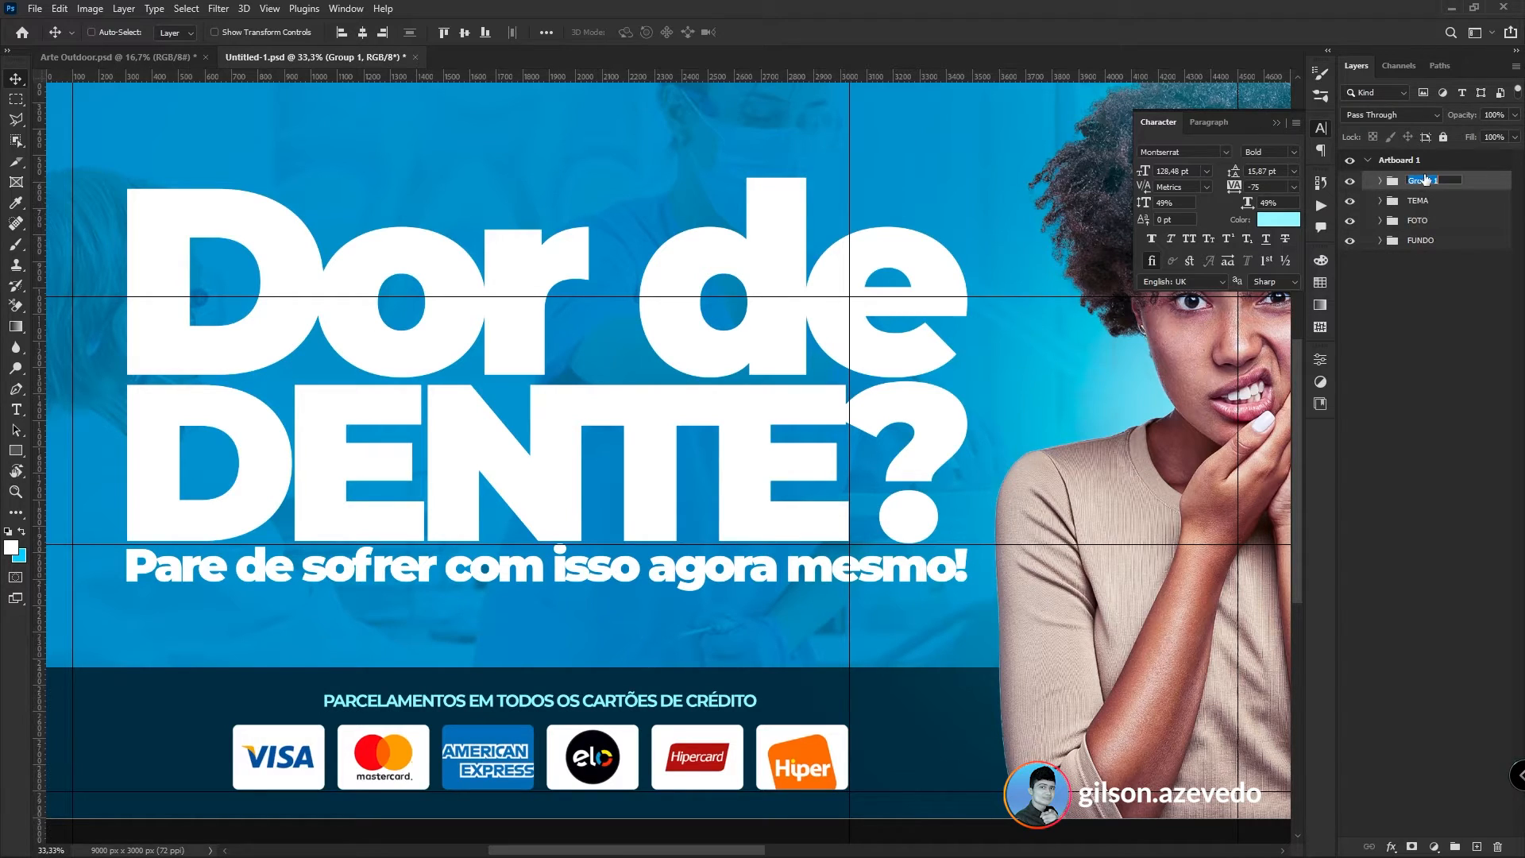
text(CARTÕES)
key(Return)
key(ctrl+0)
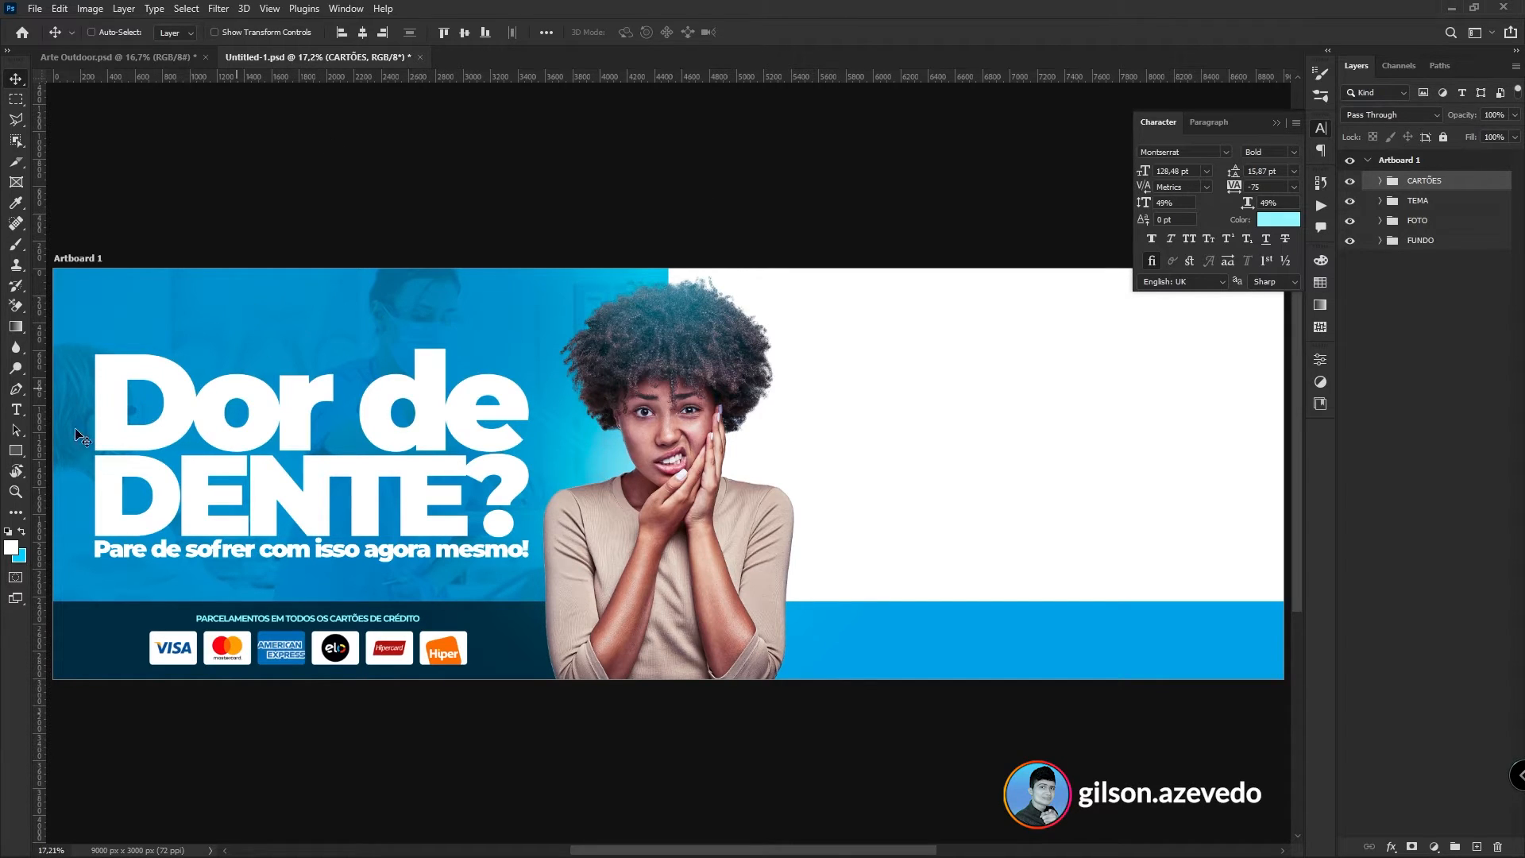
- Draw a small rounded rectangle hanging from the artboard's upper edge above the headline, filled with the dark blue sampled from the strip
click(23, 450)
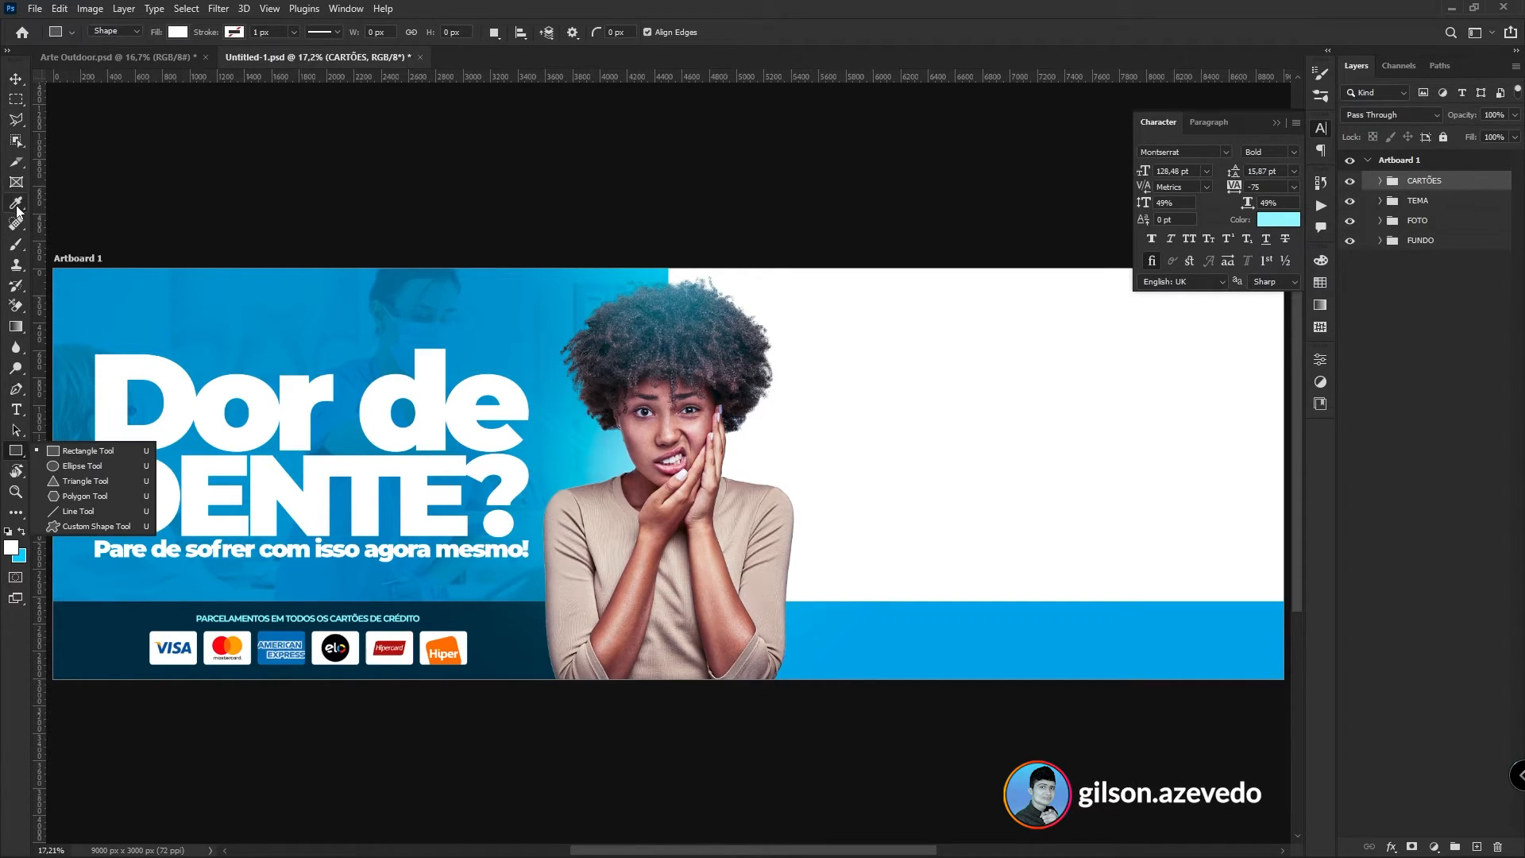
click(16, 205)
click(109, 629)
click(15, 452)
click(92, 450)
drag(274, 253, 282, 361)
key(v)
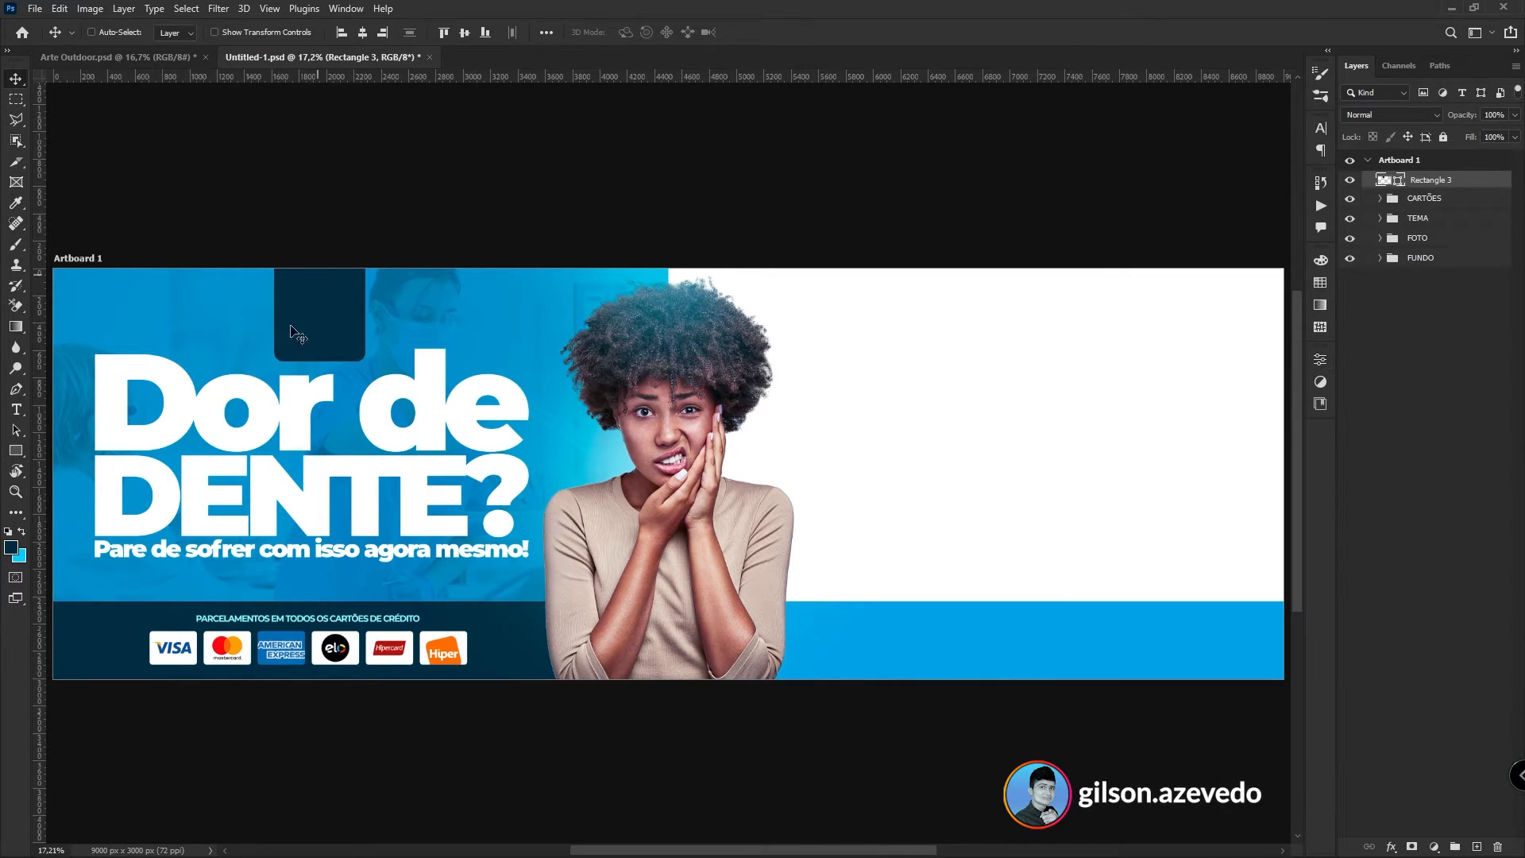
- Place the Logo file from the Arquivos folder onto the small dark rectangle above the headline
click(728, 844)
click(728, 844)
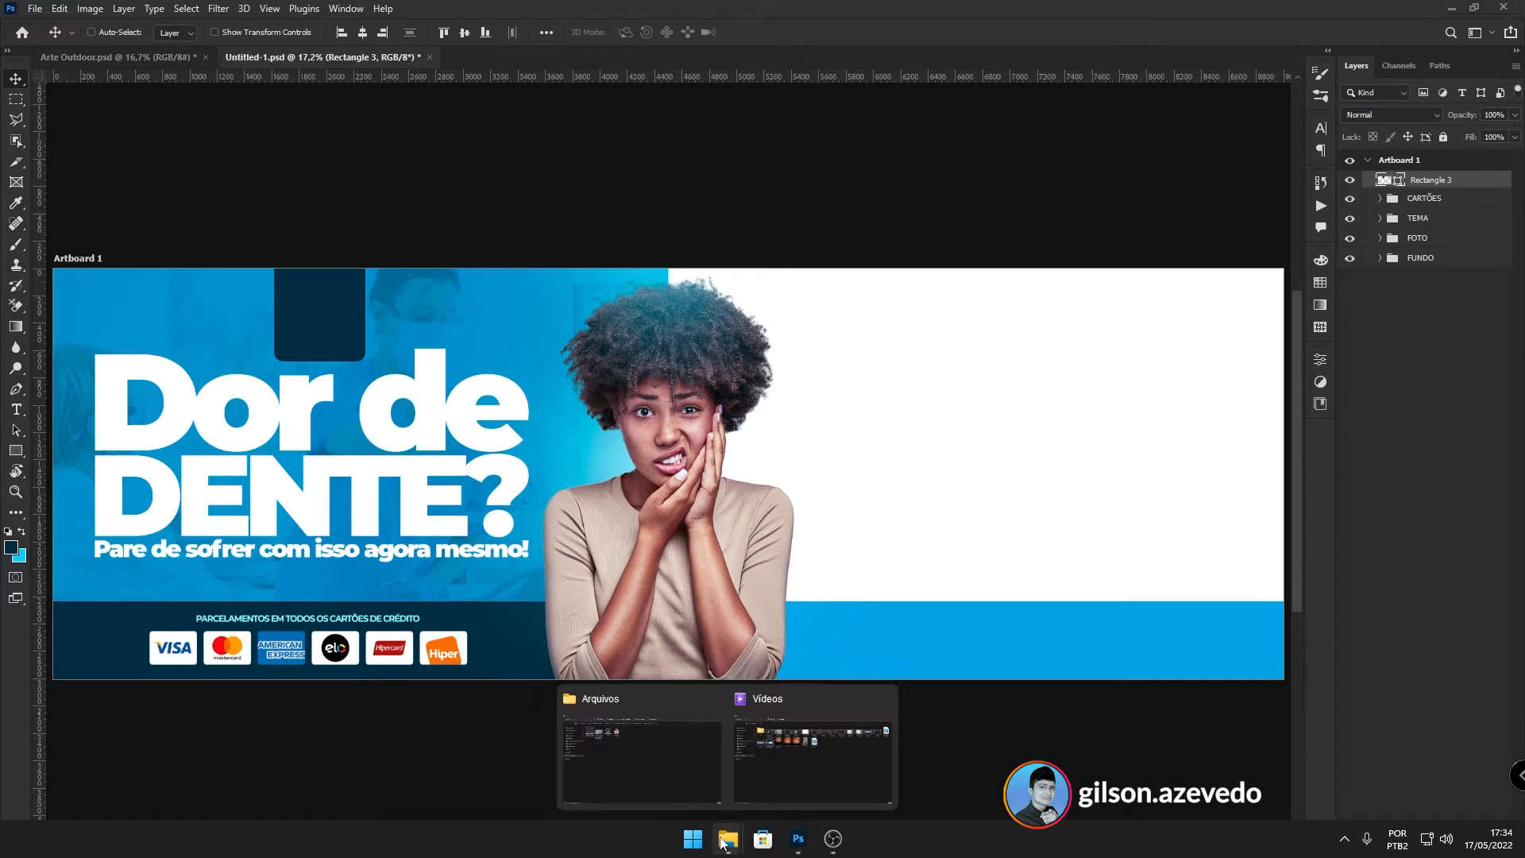
click(672, 766)
drag(429, 155, 326, 329)
key(alt+Tab)
drag(695, 486, 359, 318)
key(Return)
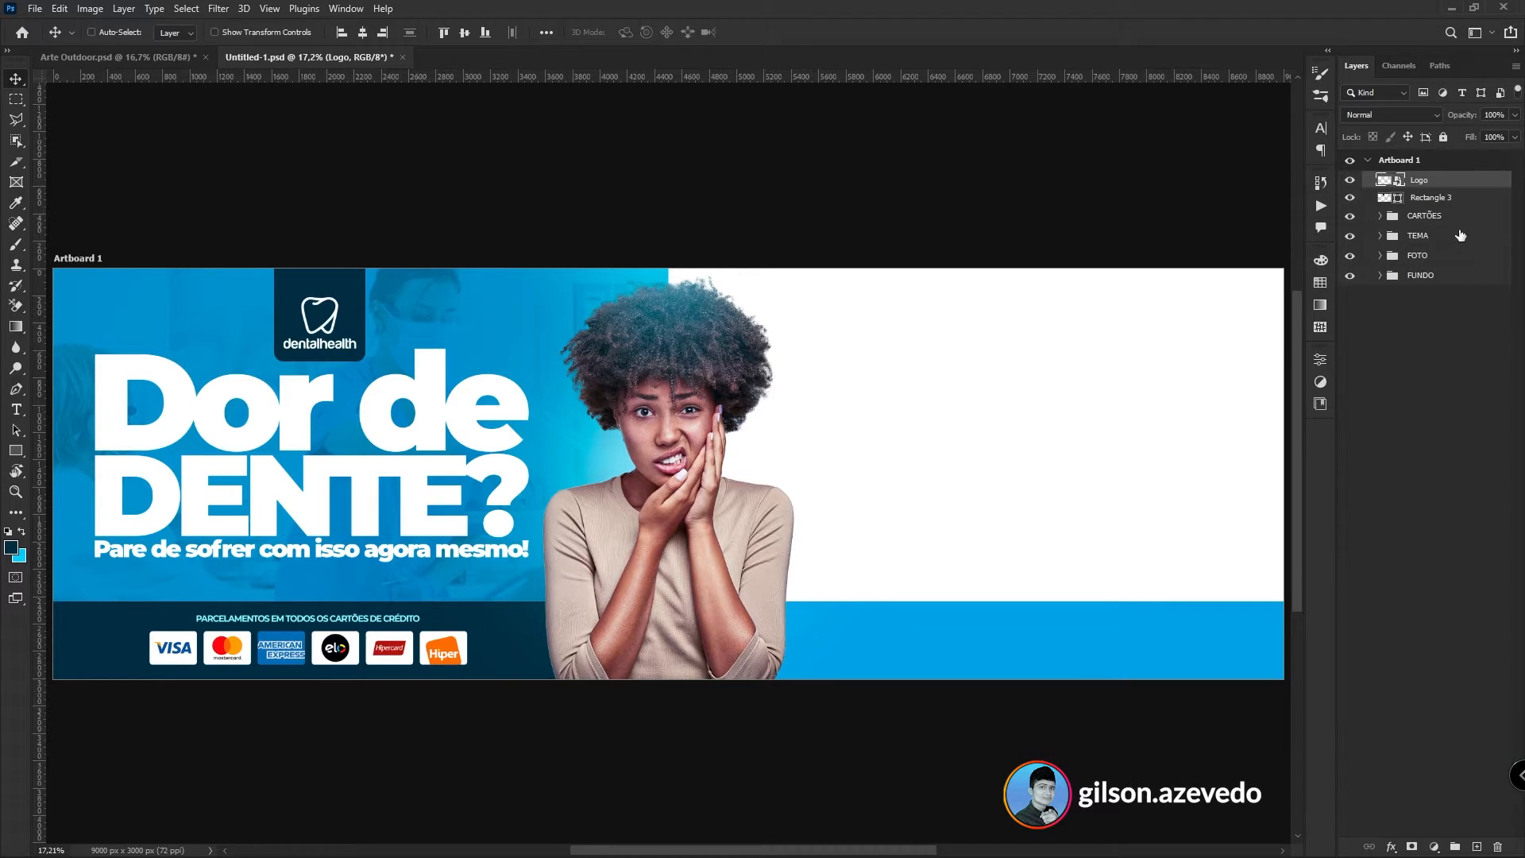
- Group the logo and its dark rectangle as "LOGO" and clear the layer selection
shift+click(1471, 200)
key(ctrl+g)
double_click(1420, 180)
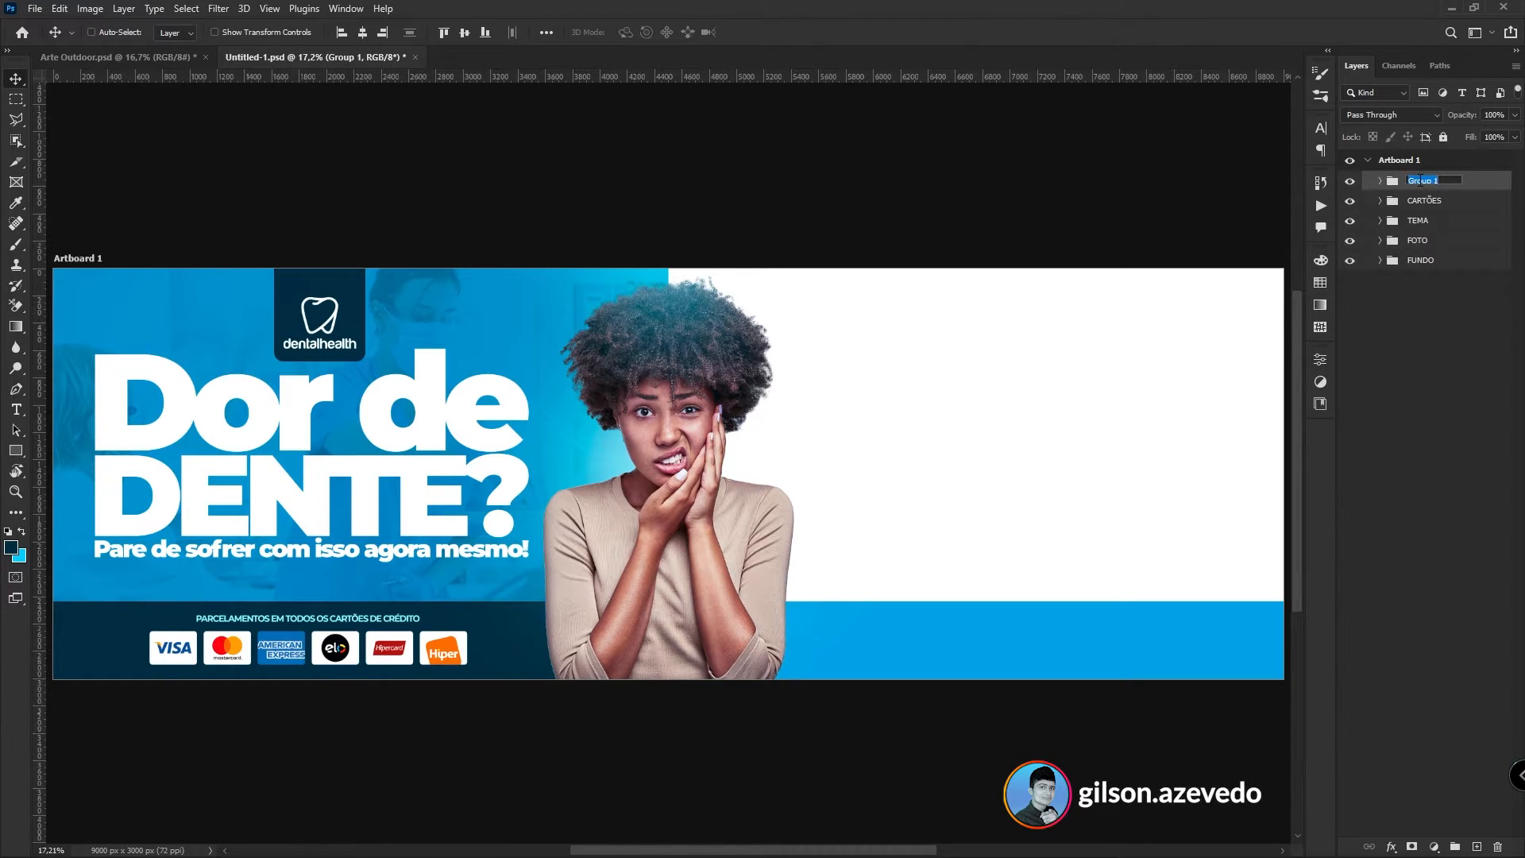
text(LOGO)
key(Return)
click(1436, 467)
scroll(307, 429, down, 1)
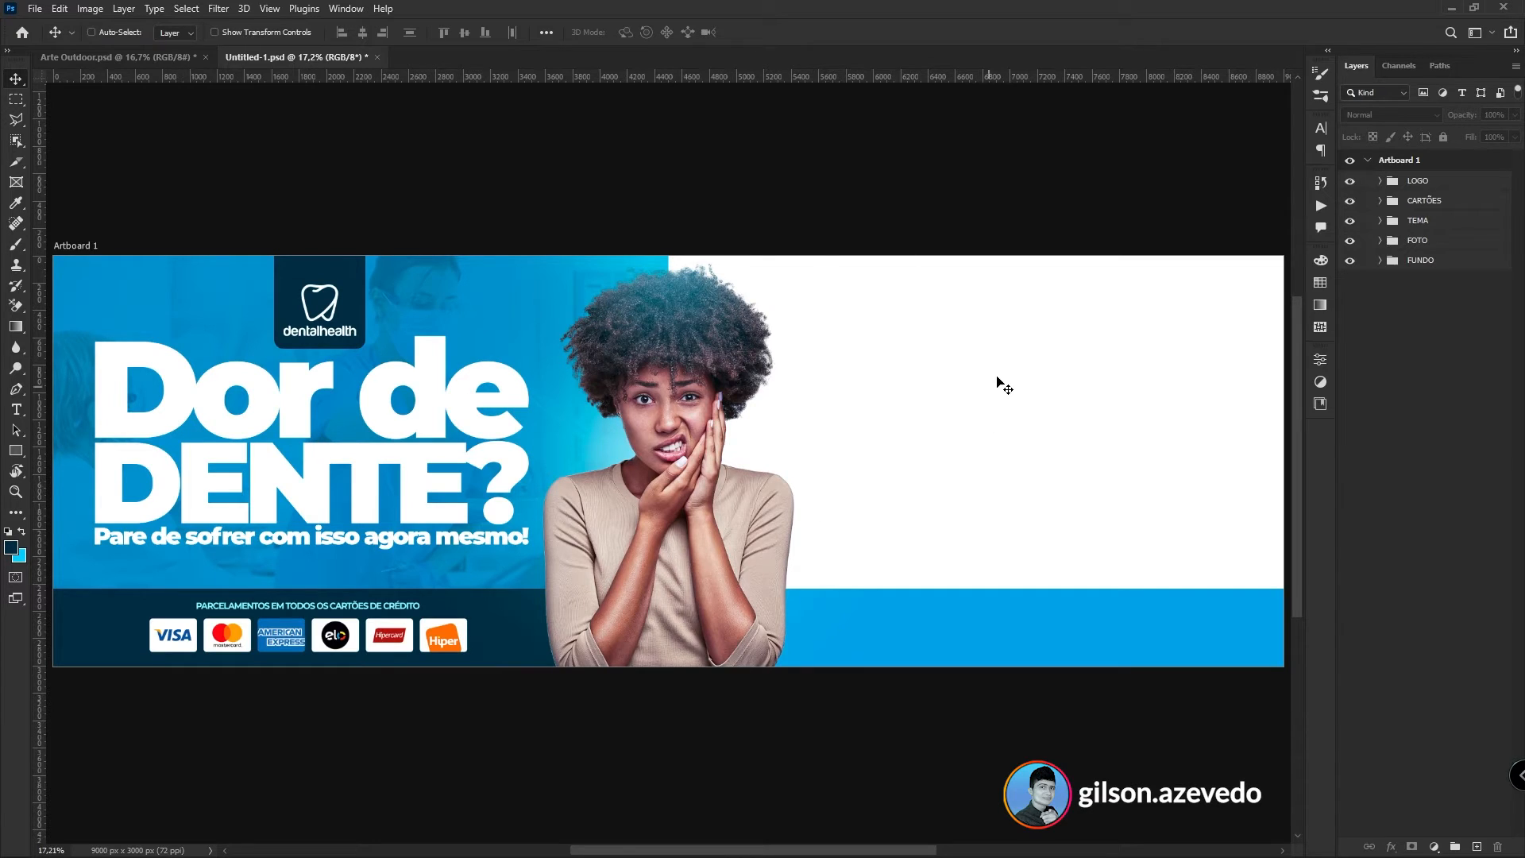
- Show the guides and draw a dark blue rectangle about 3276 x 910 px with 133 px corners across the white area's upper edge
click(1412, 162)
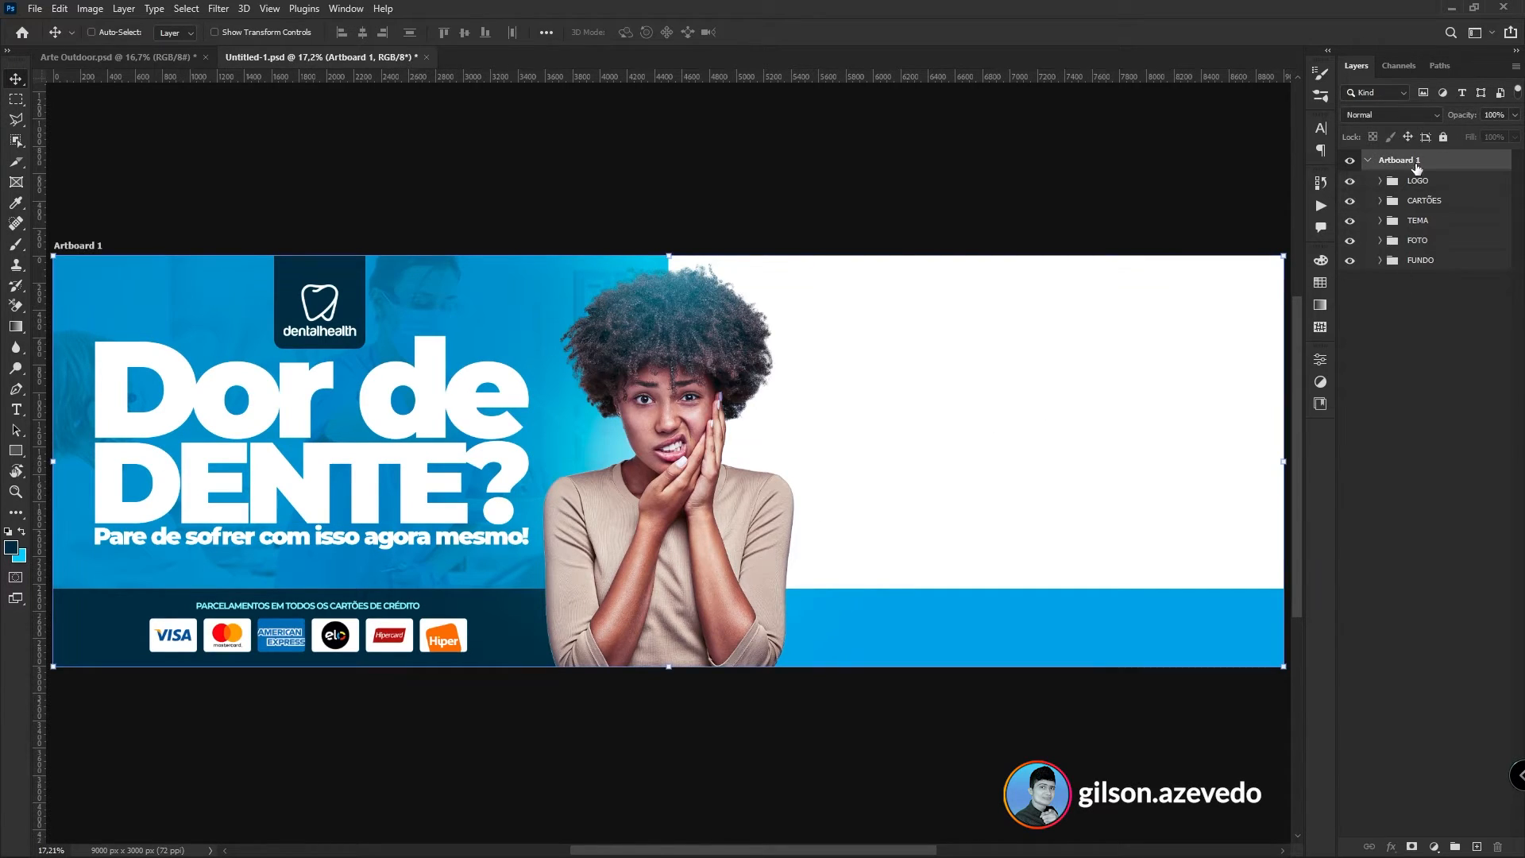
click(1446, 306)
click(1417, 166)
key(ctrl+;)
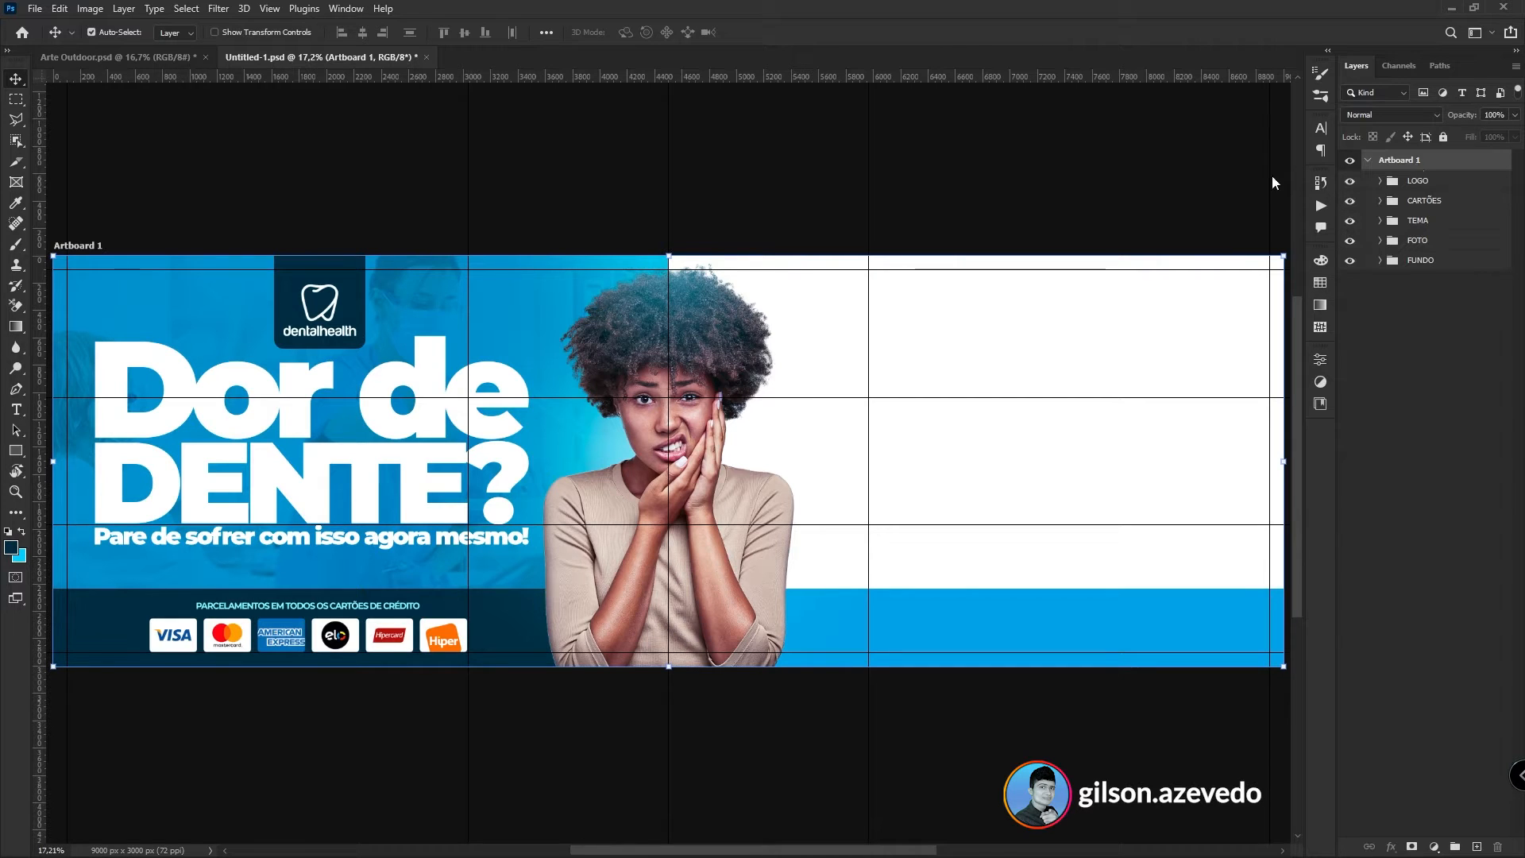
drag(1040, 456, 961, 453)
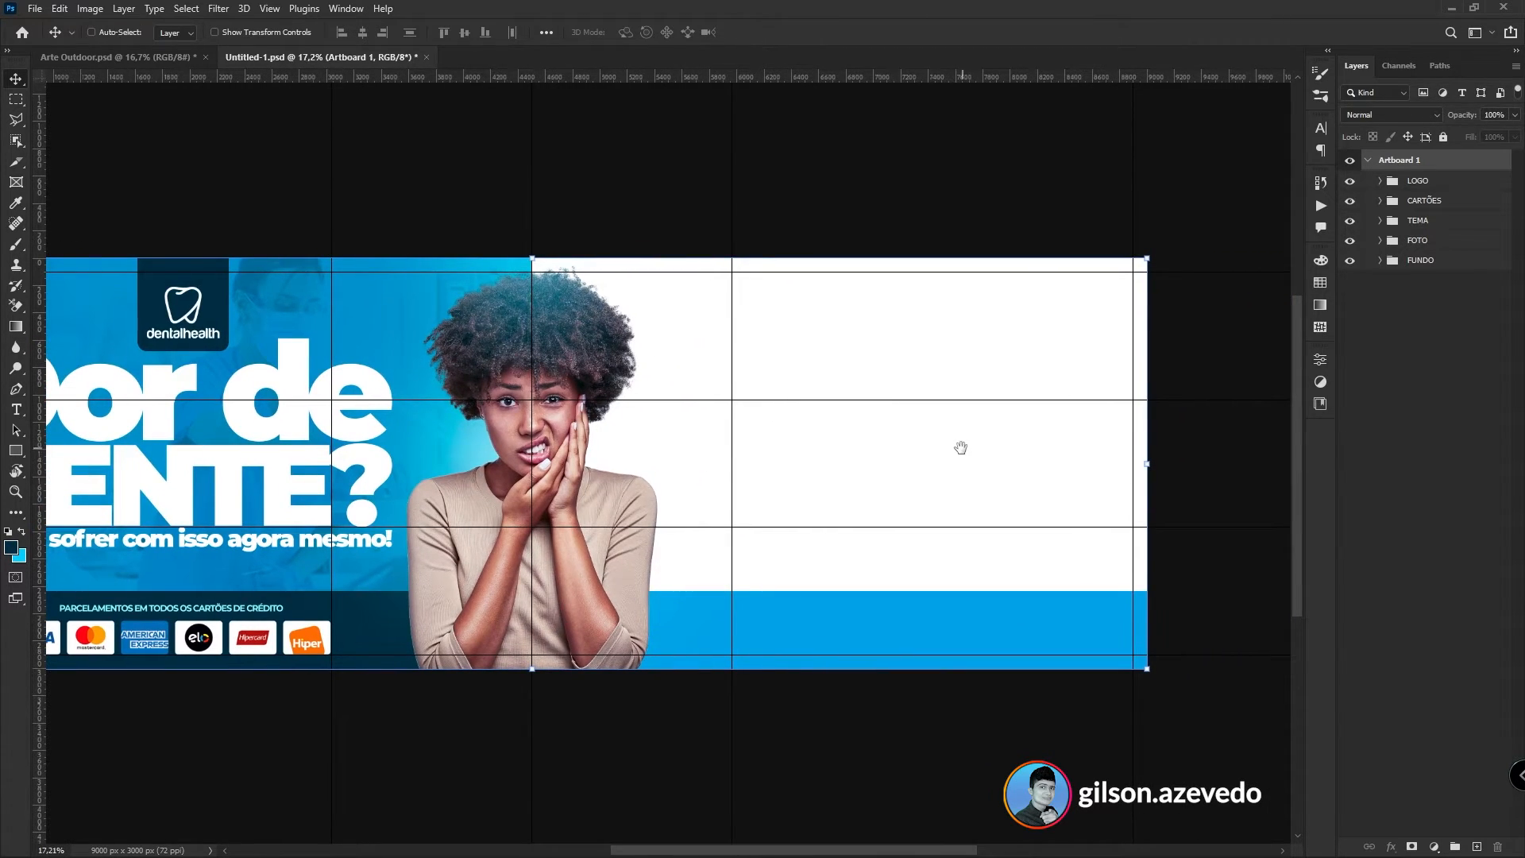
click(18, 449)
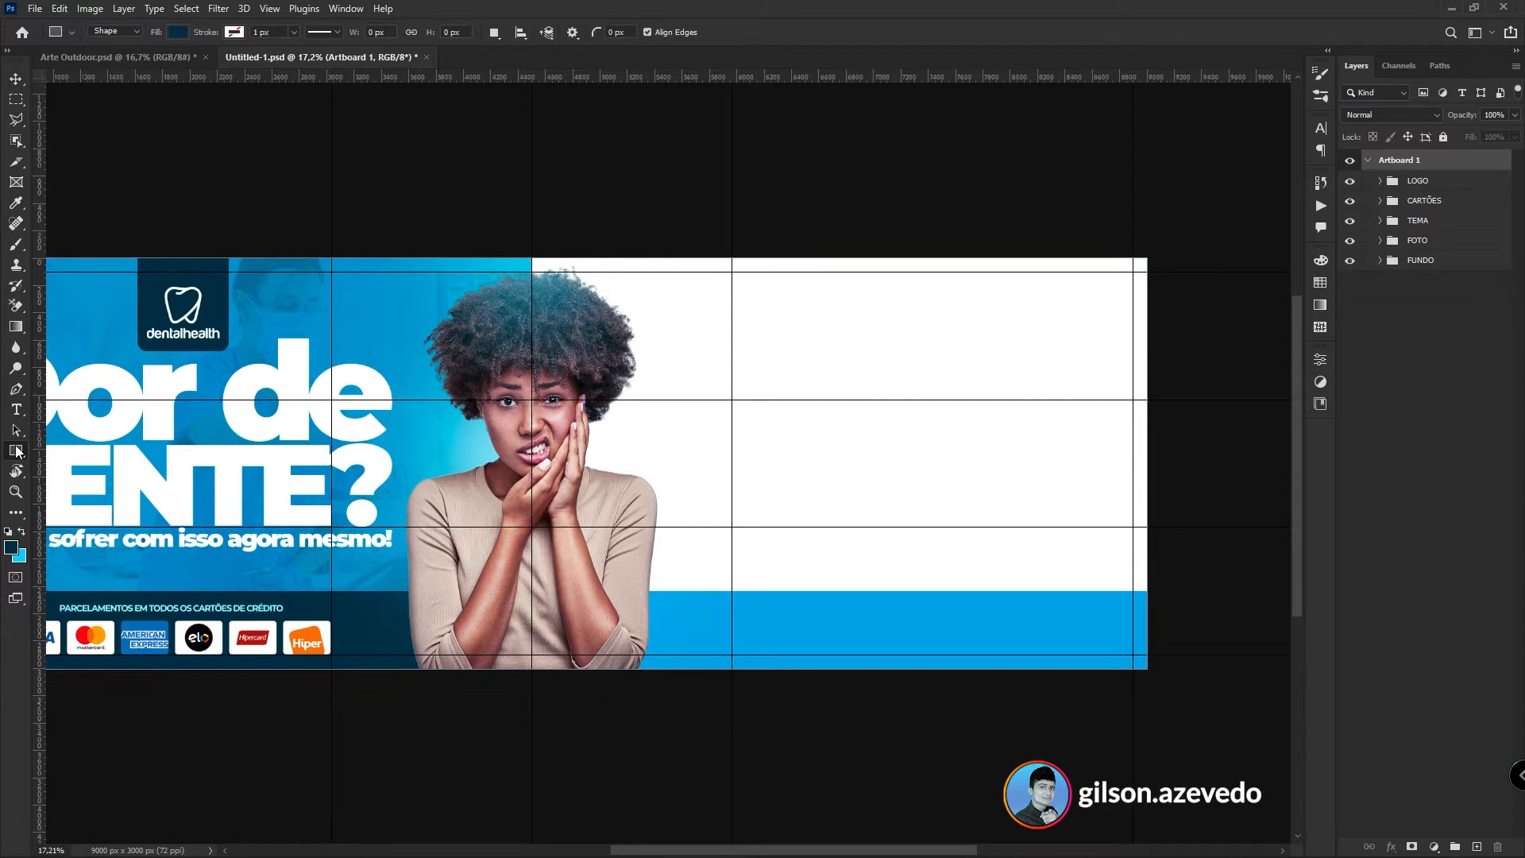
drag(685, 243, 1133, 336)
drag(692, 328, 704, 321)
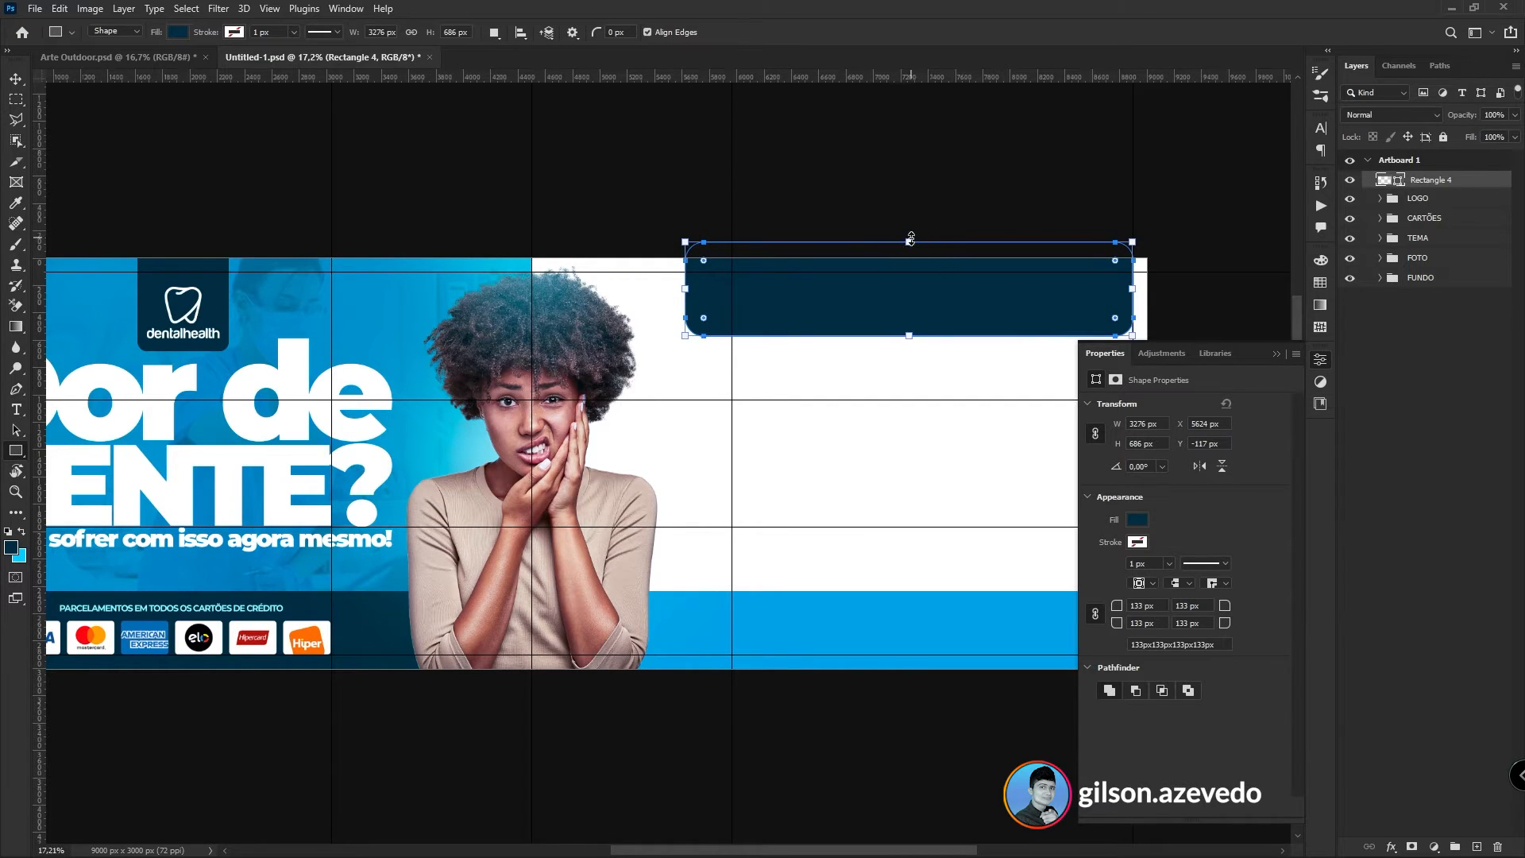
drag(911, 239, 909, 211)
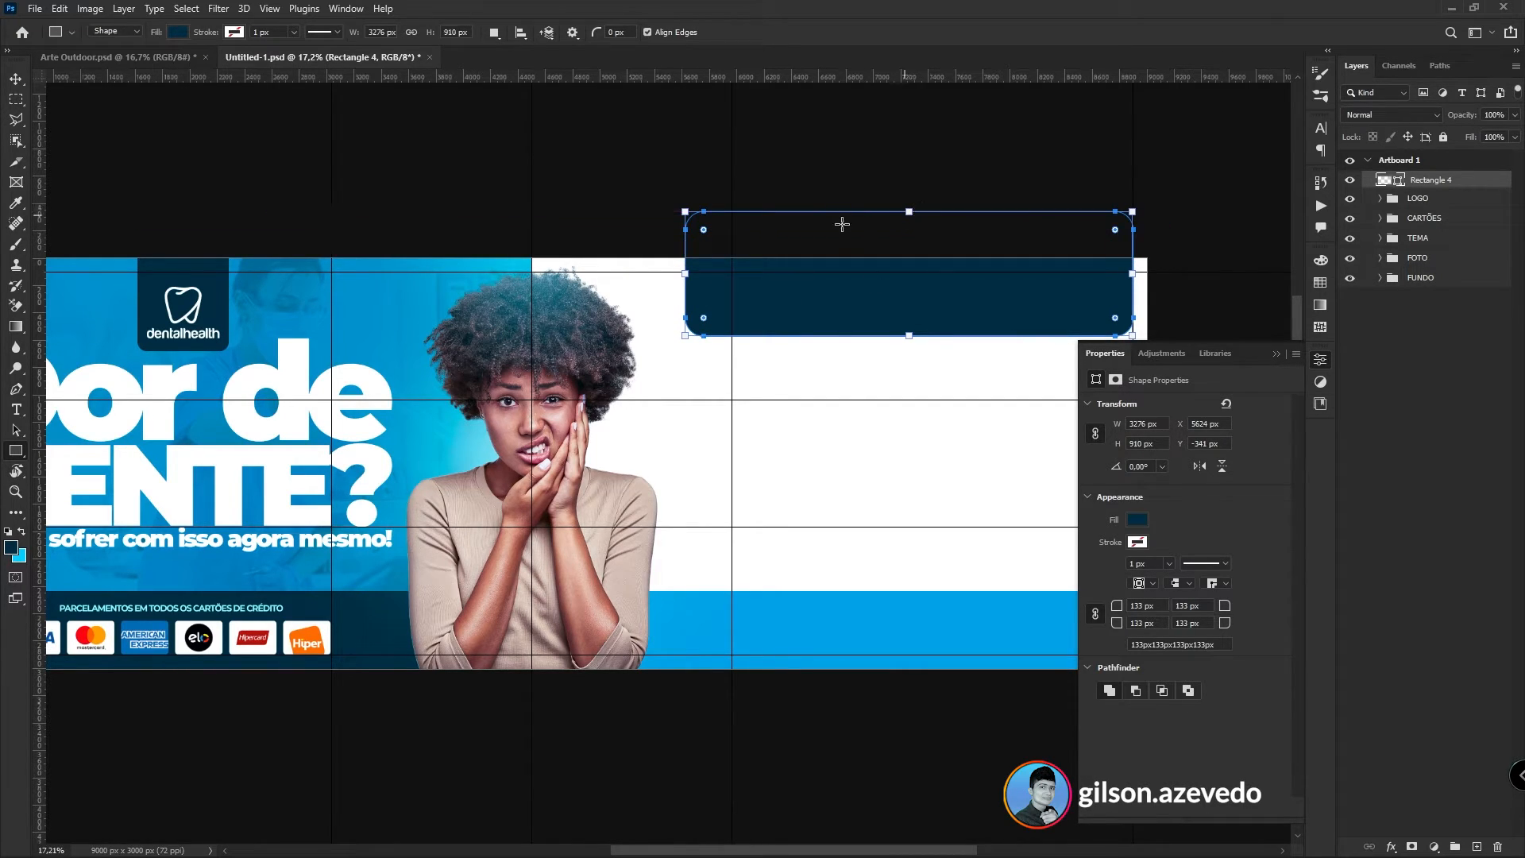
key(v)
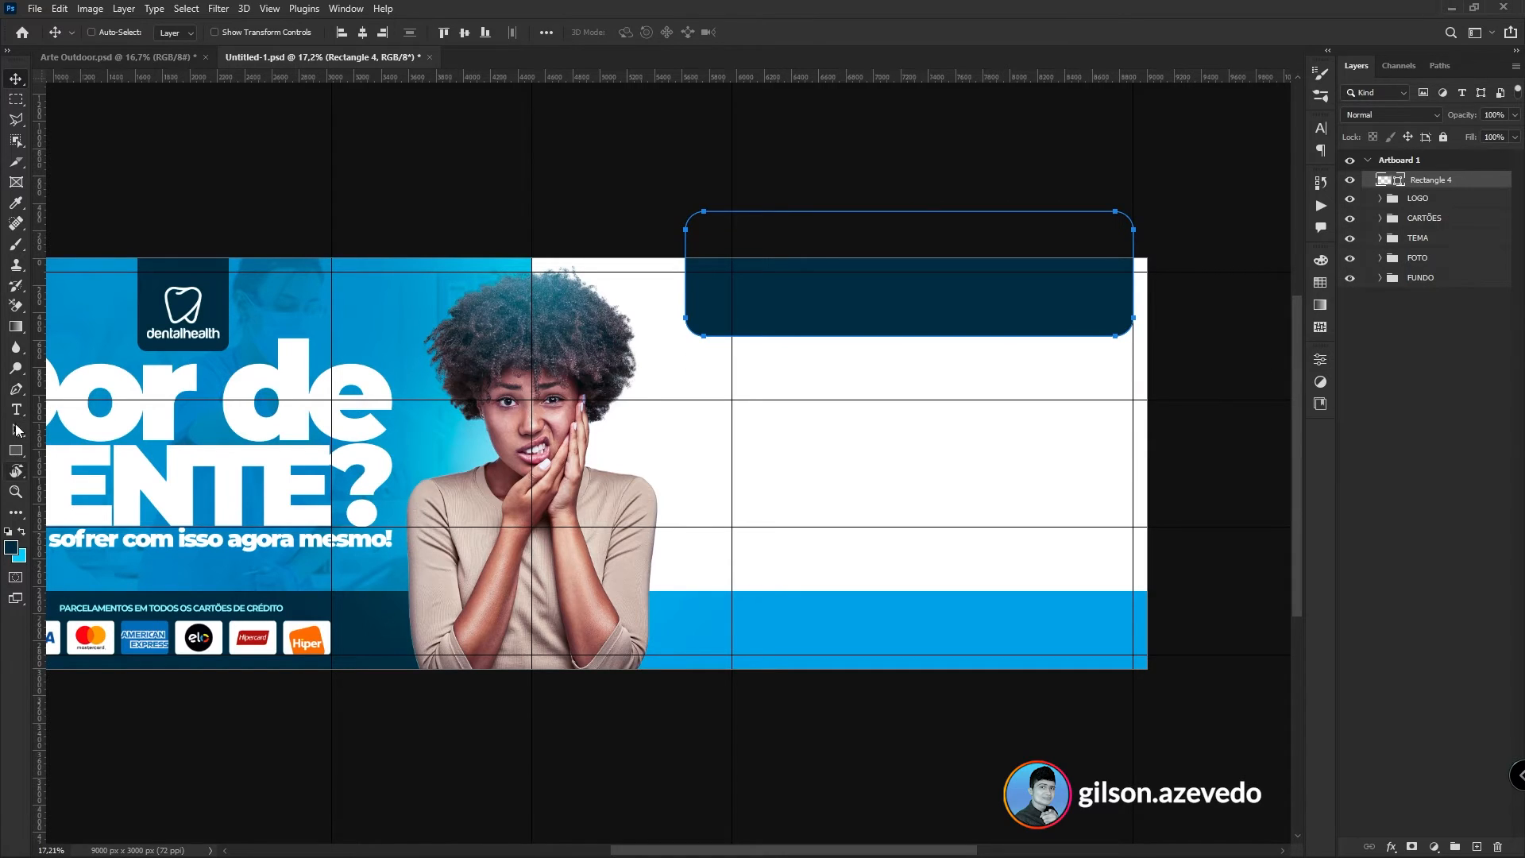
- Add the text "OFETA LIMITADA" in white (ffffff) below the wide dark rectangle
click(18, 415)
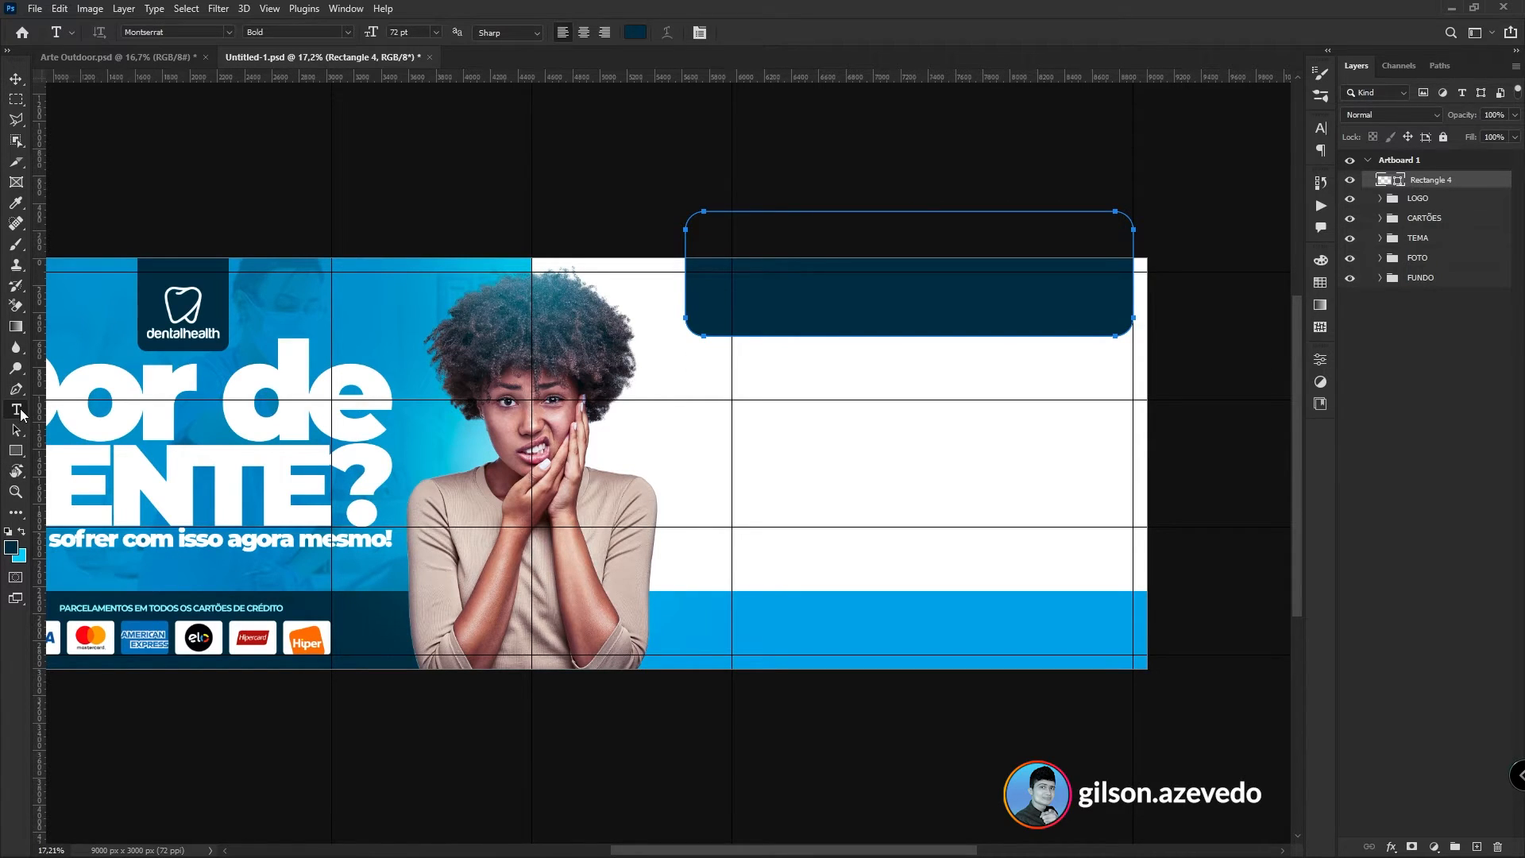
click(795, 425)
text(OFERTA LIMITADA)
click(637, 32)
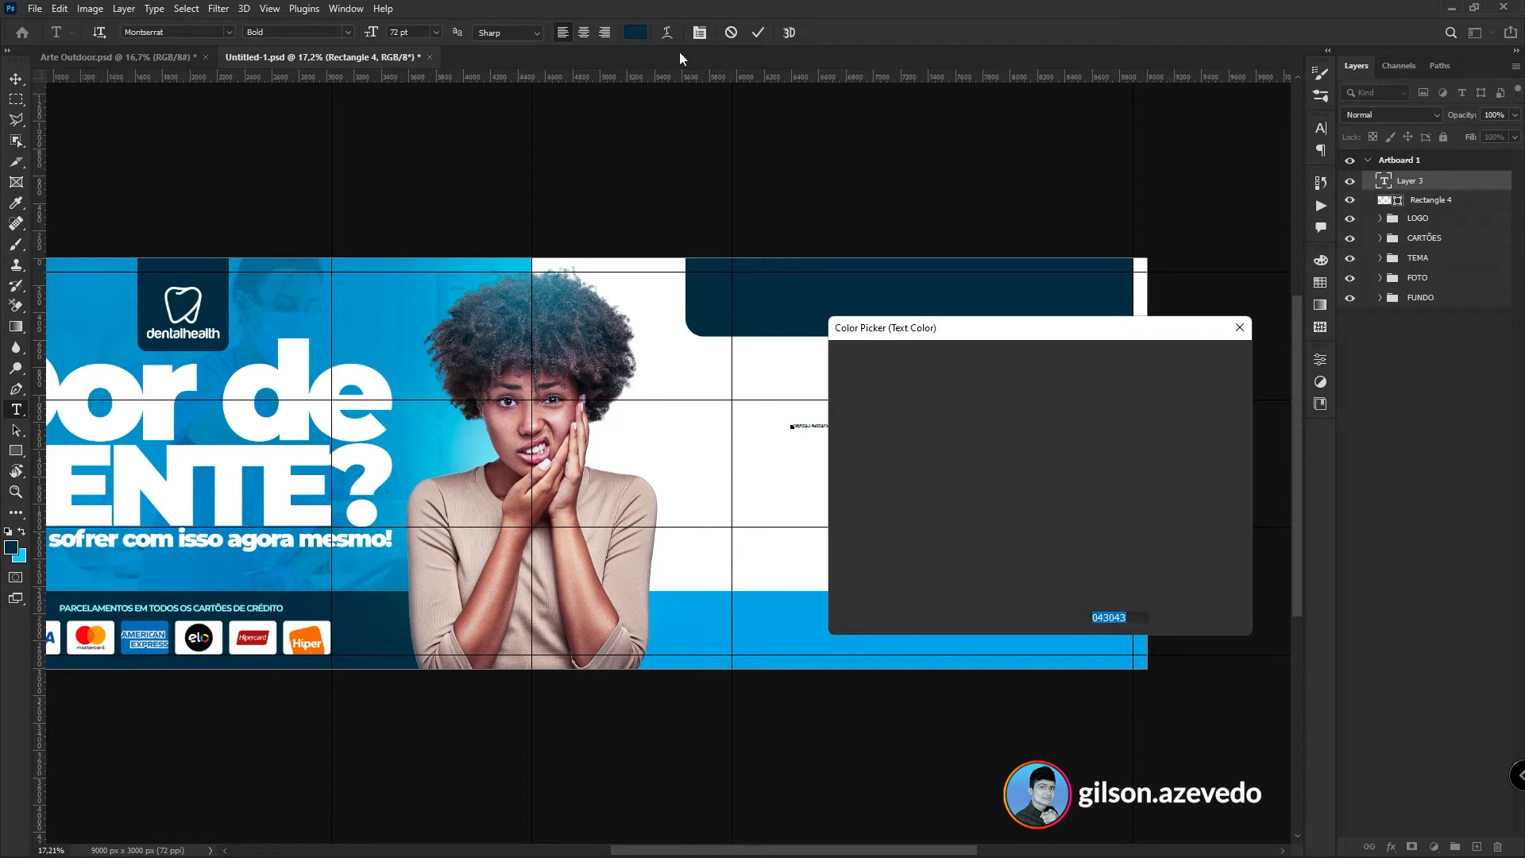
click(839, 367)
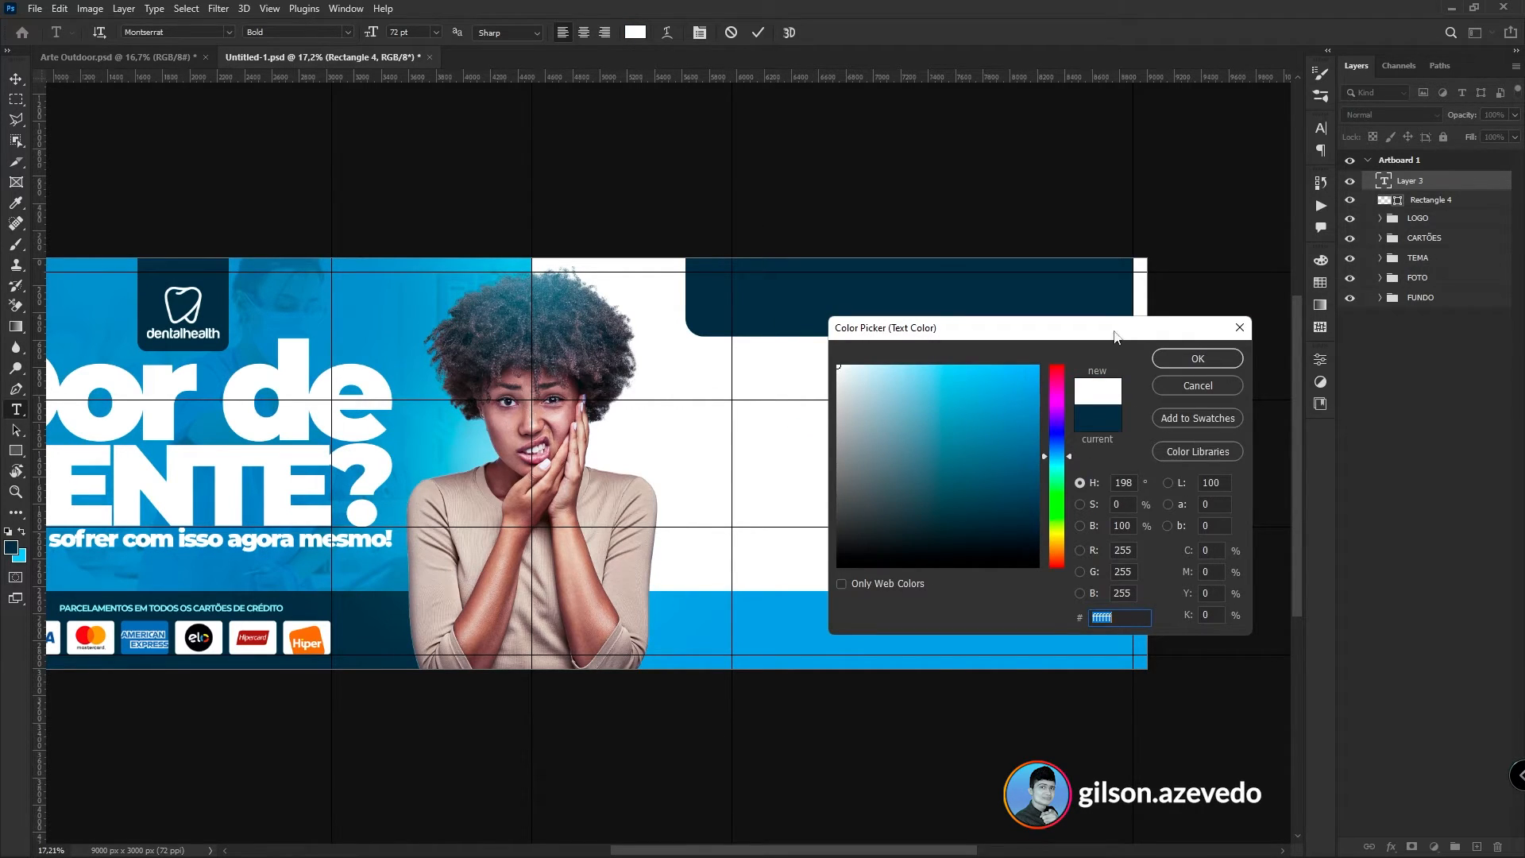
click(1227, 362)
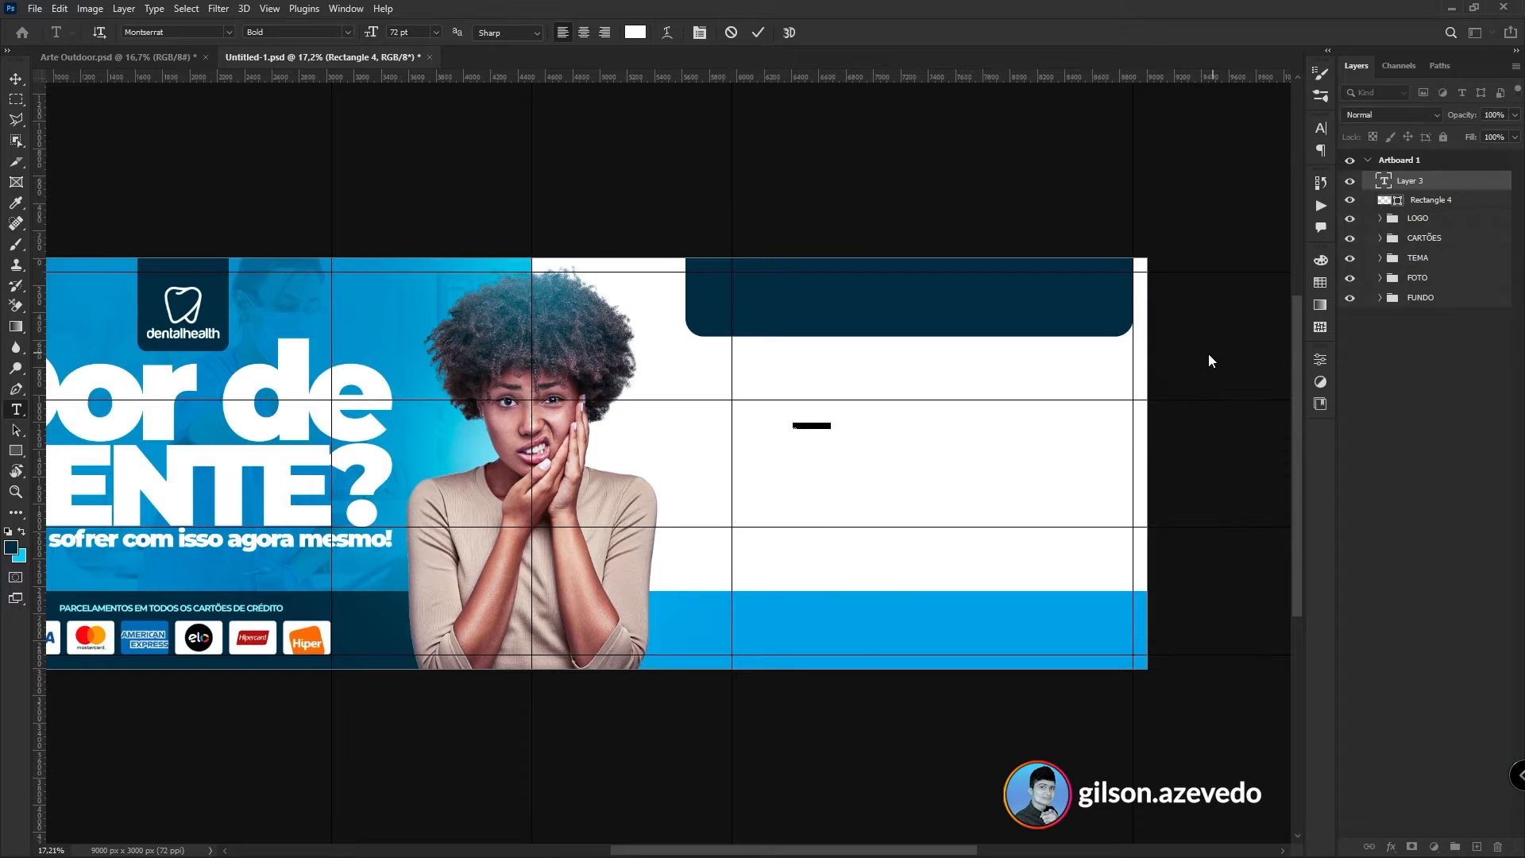
- Move the white text onto the wide dark rectangle and scale it up proportionally to about 737%
click(16, 80)
drag(834, 420, 826, 311)
key(ctrl+t)
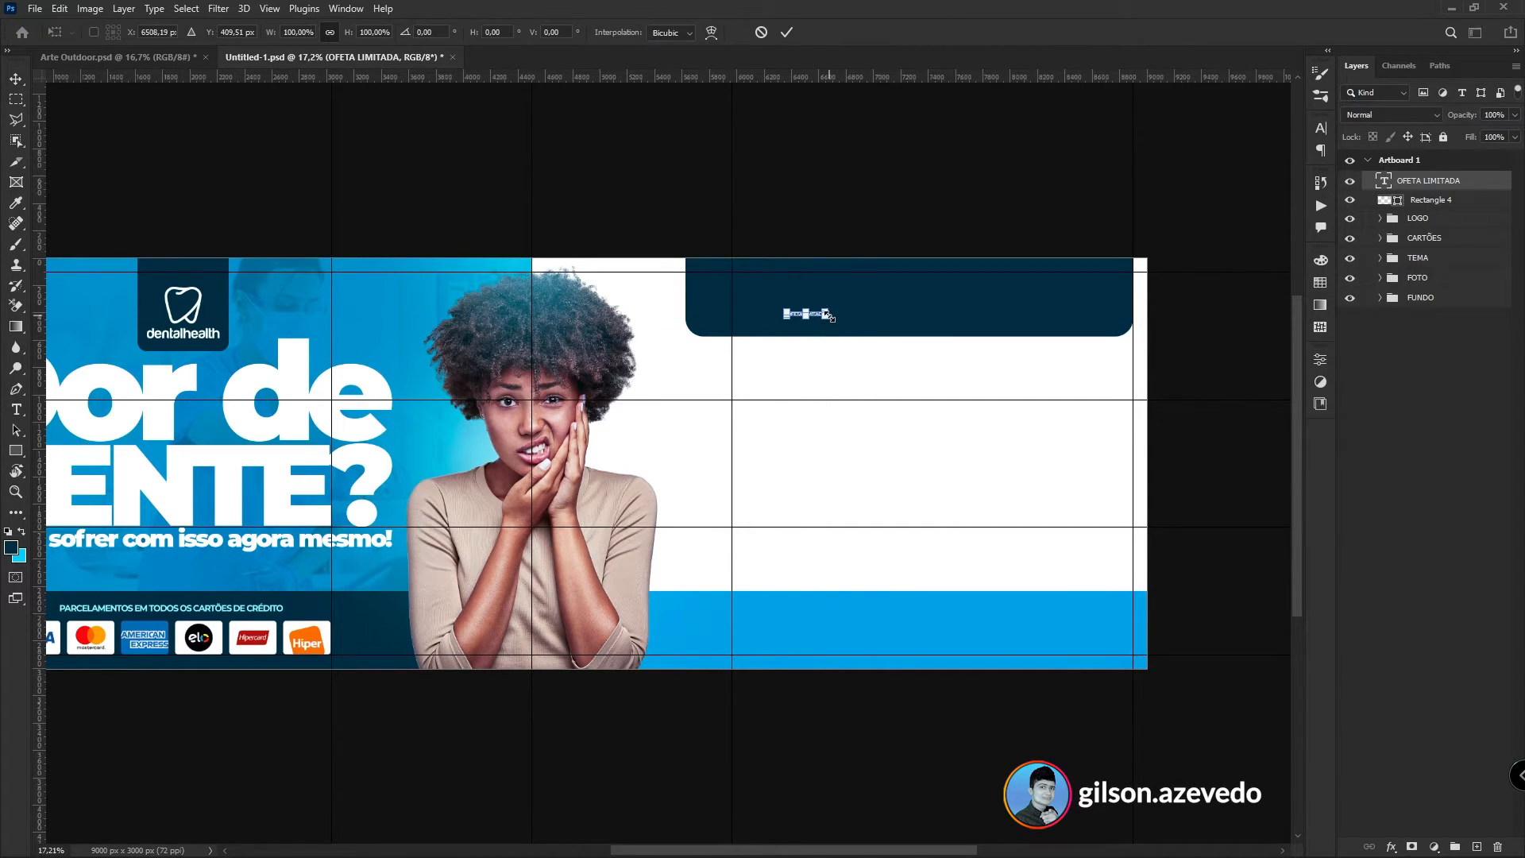
drag(830, 314, 1071, 318)
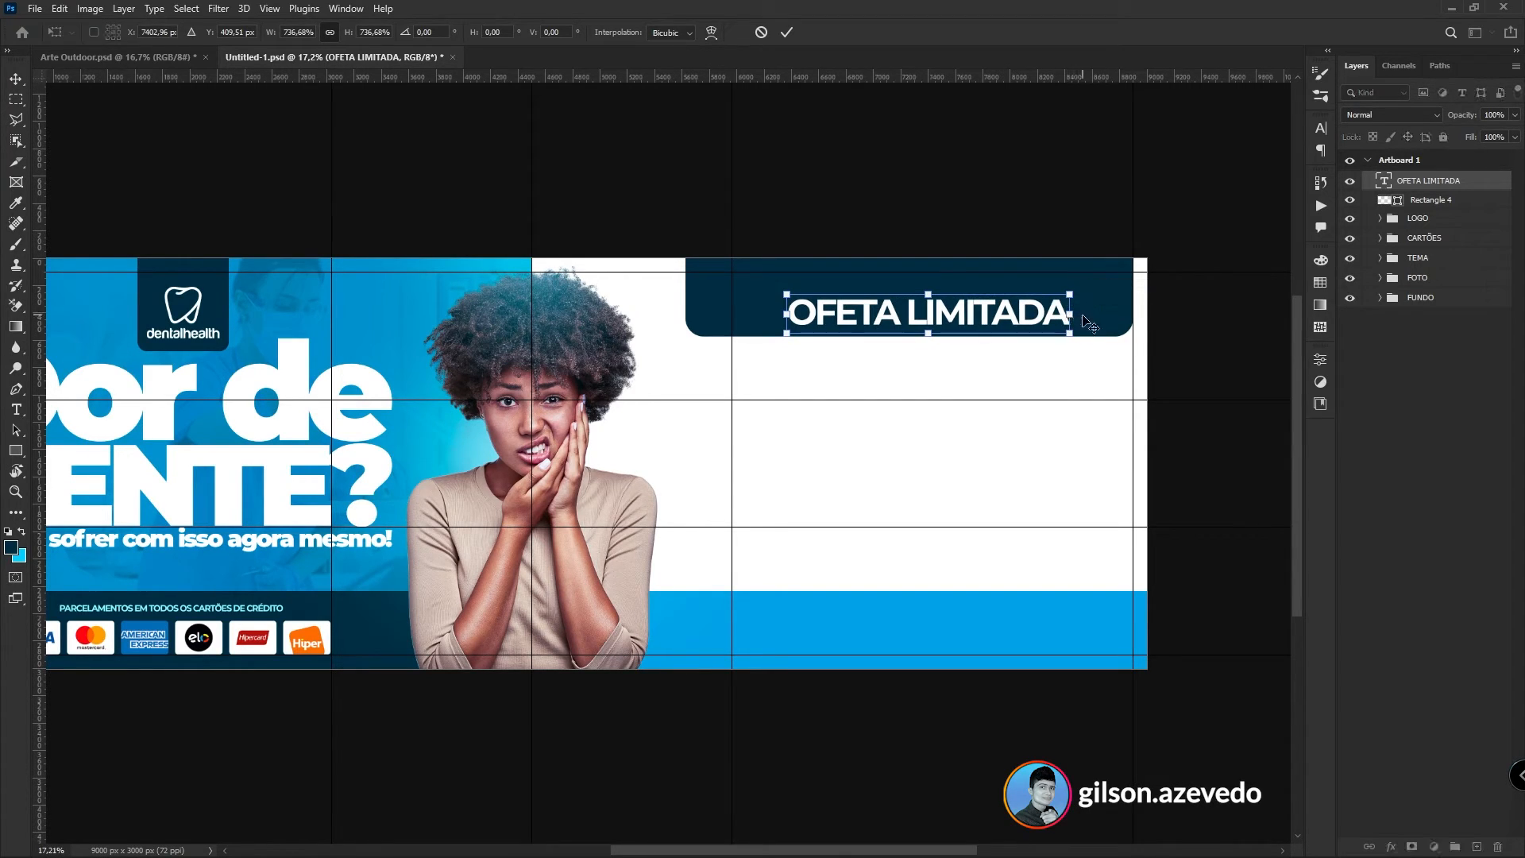
key(Return)
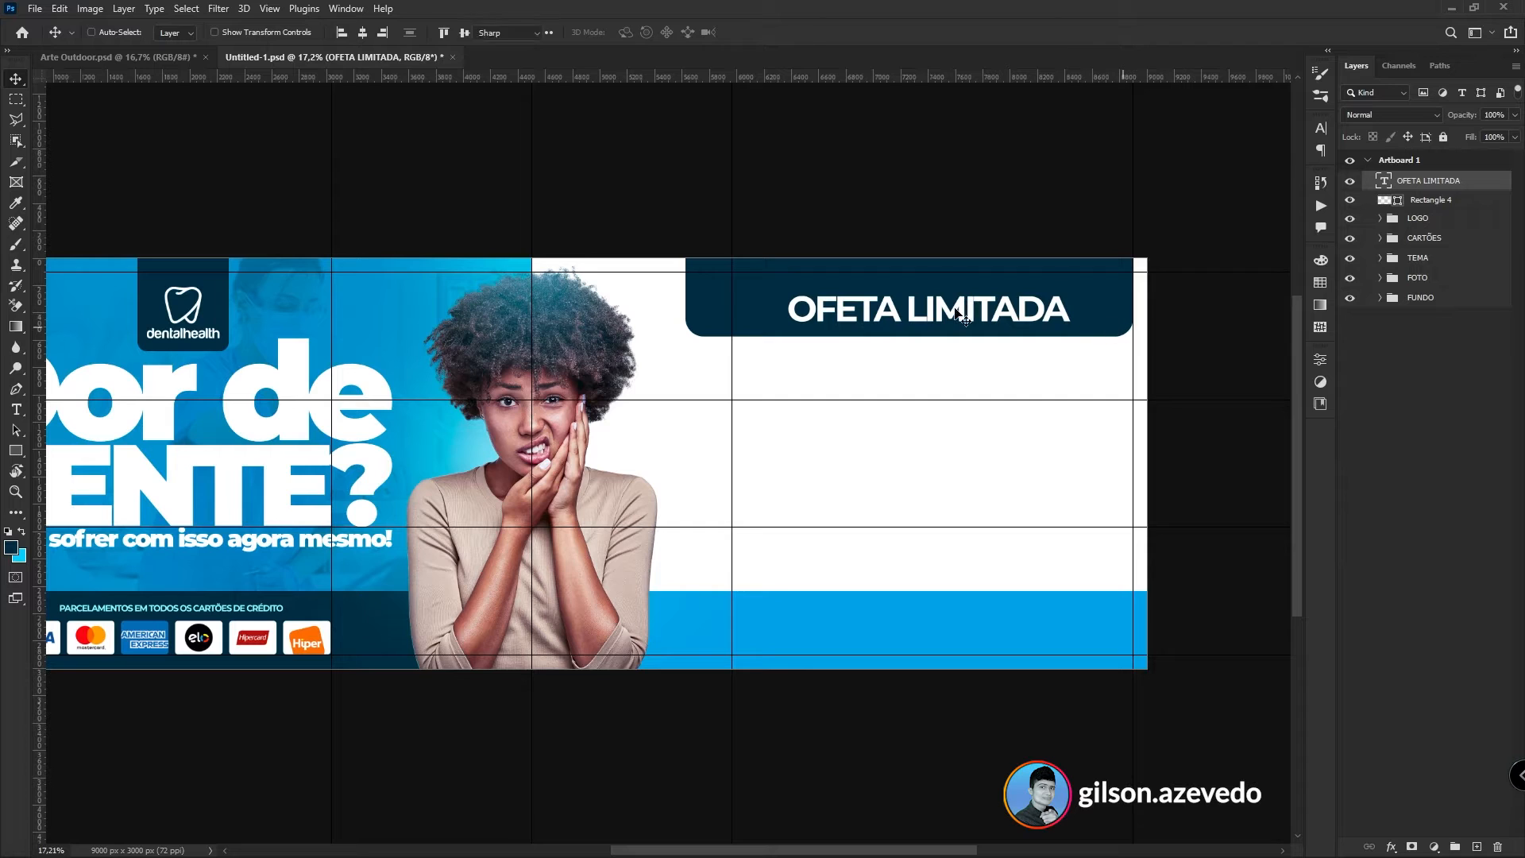
- Correct the banner text to "OFERTA LIMITADA" and move it left to center it in the dark rectangle
key(t)
click(837, 304)
text(R)
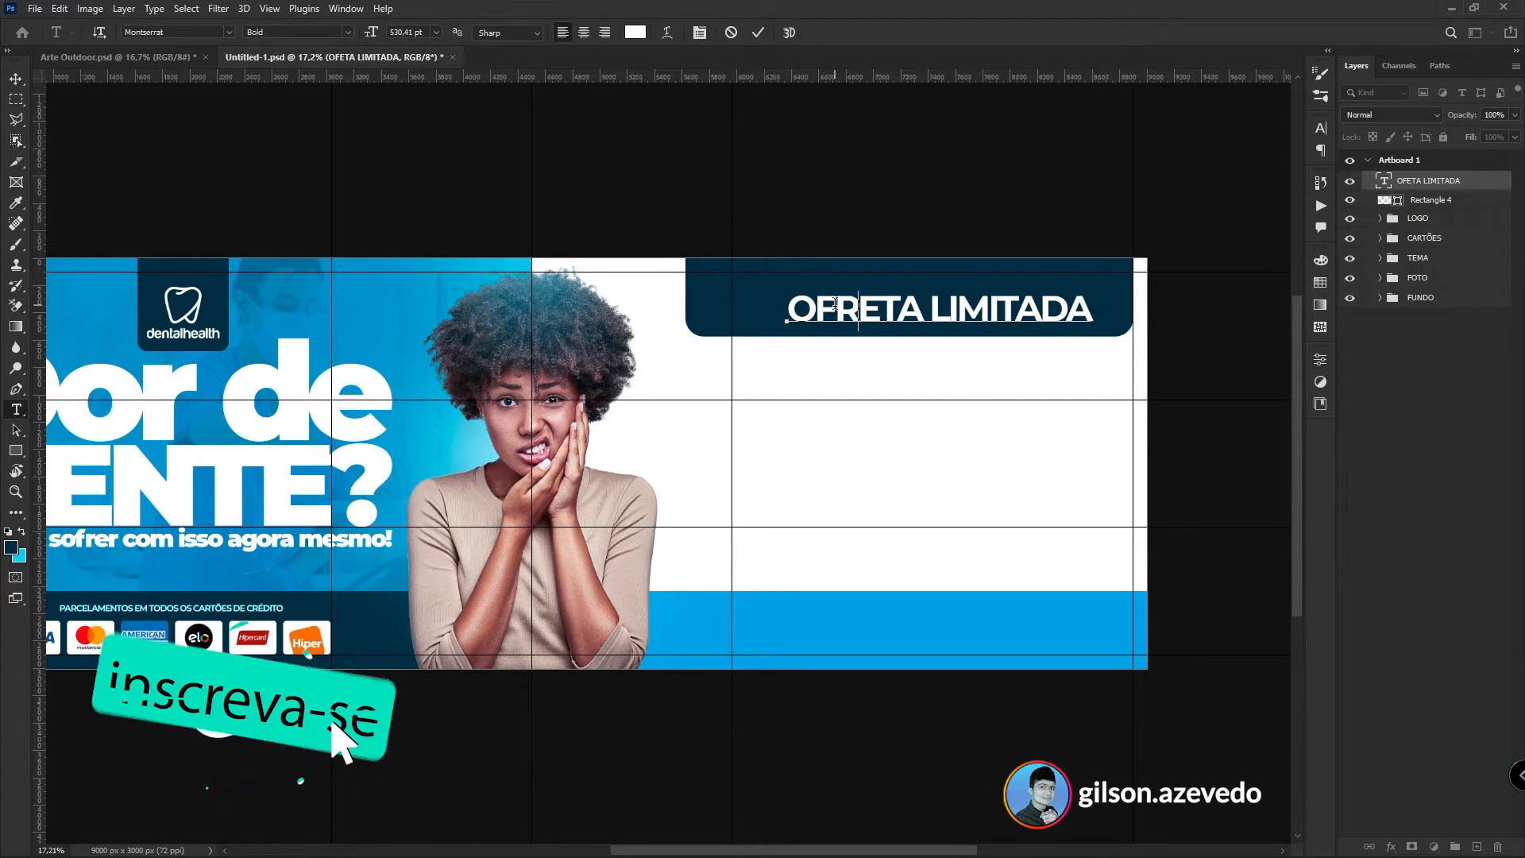
key(BackSpace)
key(Right)
text(R)
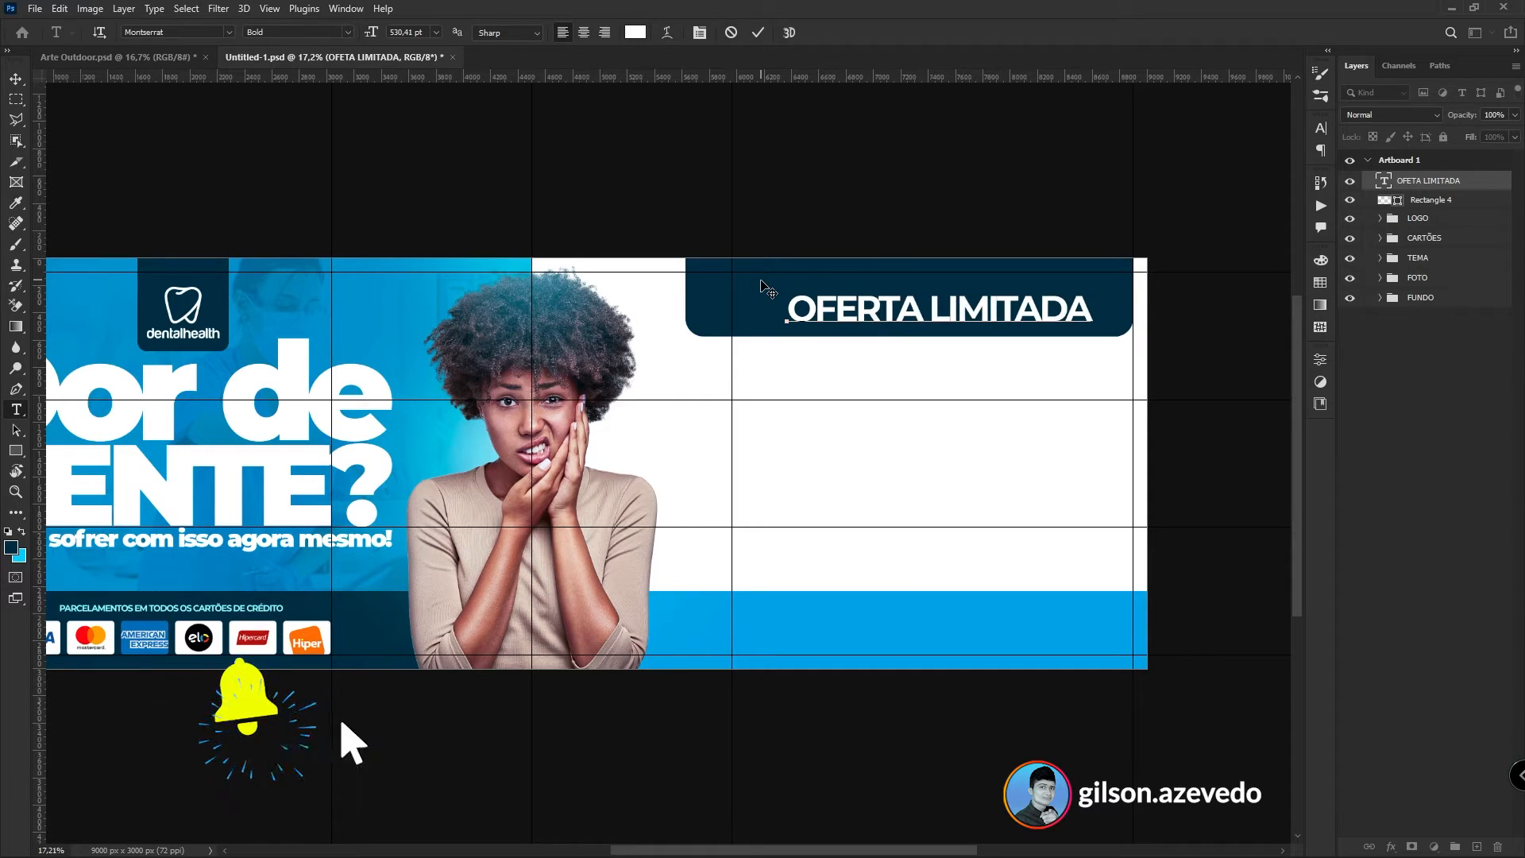
click(16, 78)
drag(939, 311, 904, 313)
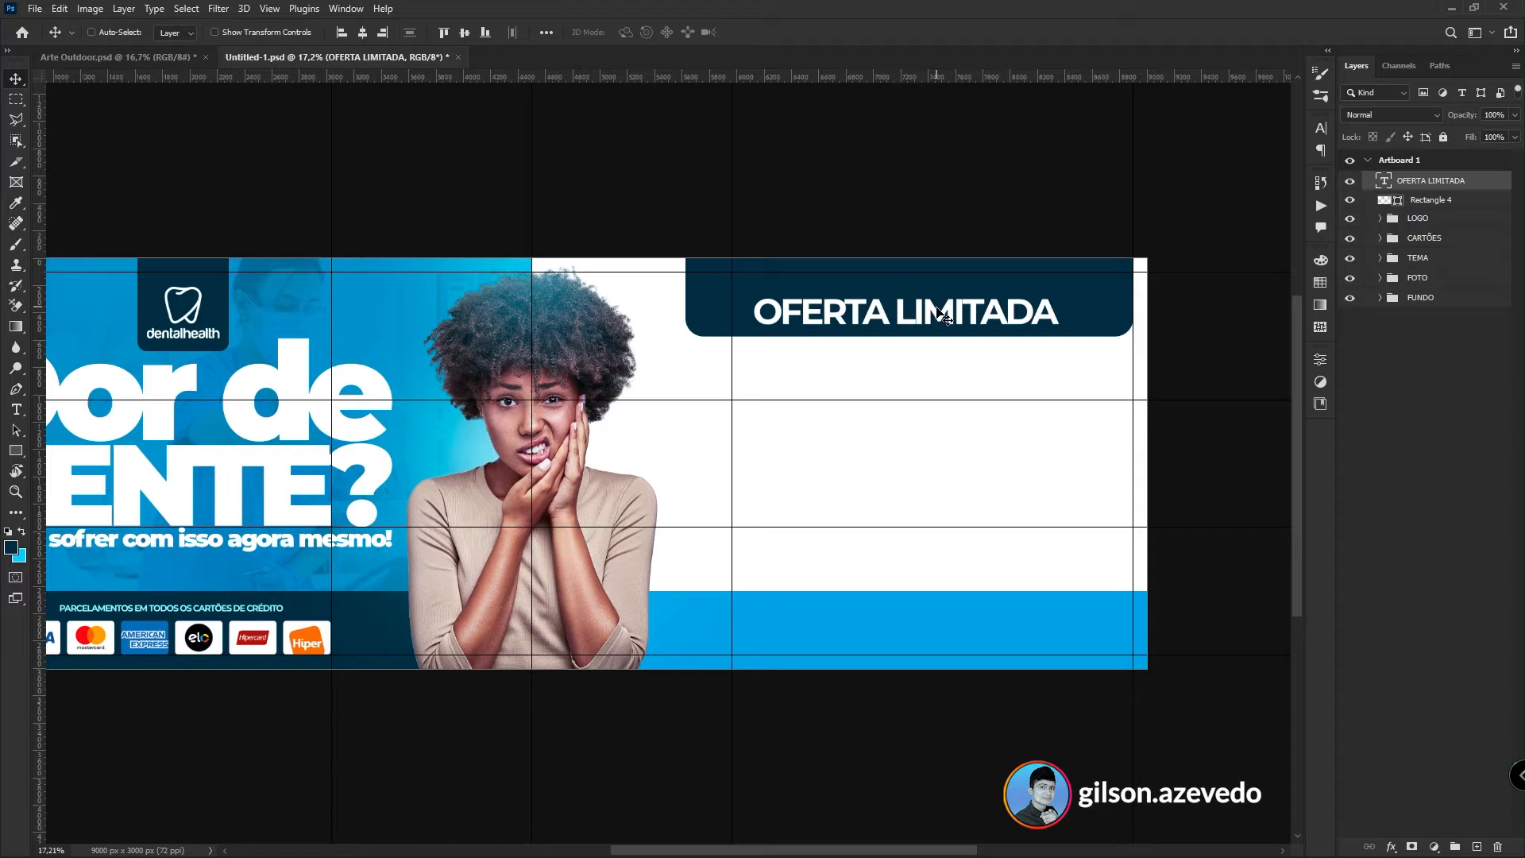
- Add the centered two-line text "Temos os melhores dentistas do mercado" in Montserrat Black on the white area below the offer banner
key(t)
scroll(942, 357, left, 3)
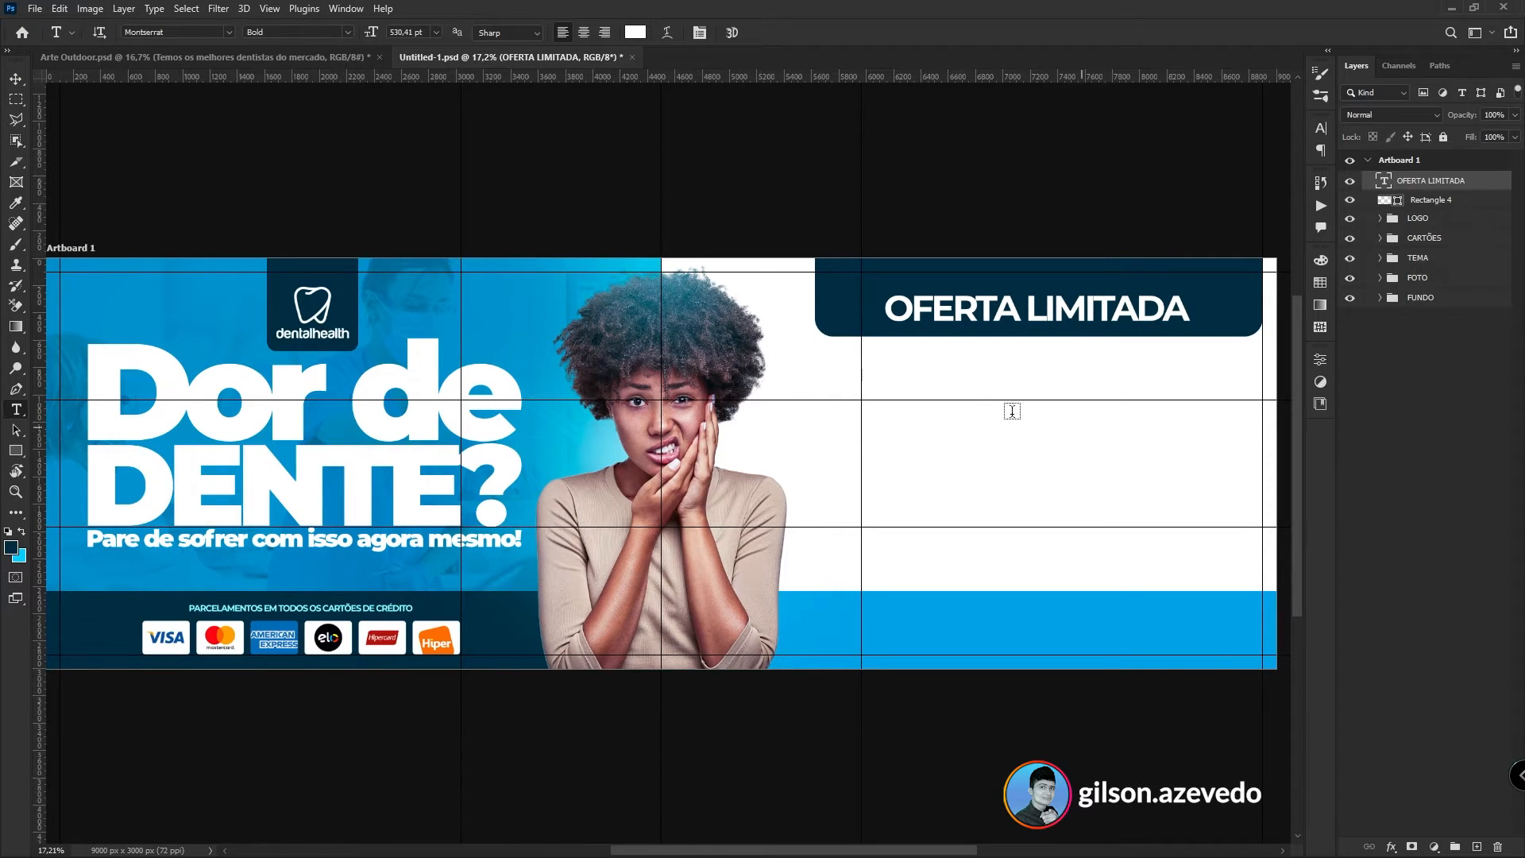
click(892, 409)
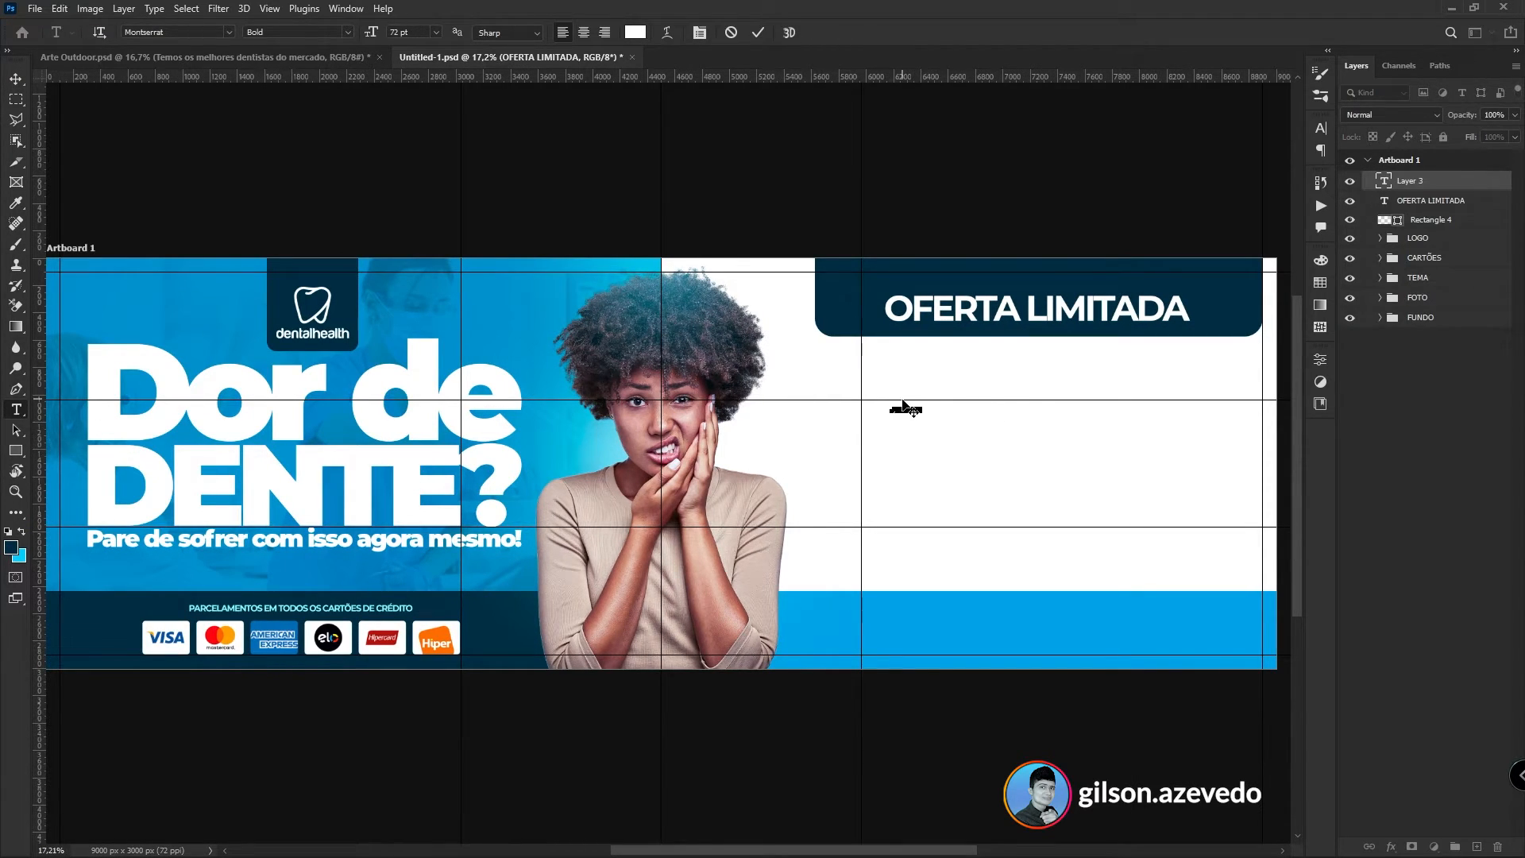
text(Temos os melhores dentistas do mercado)
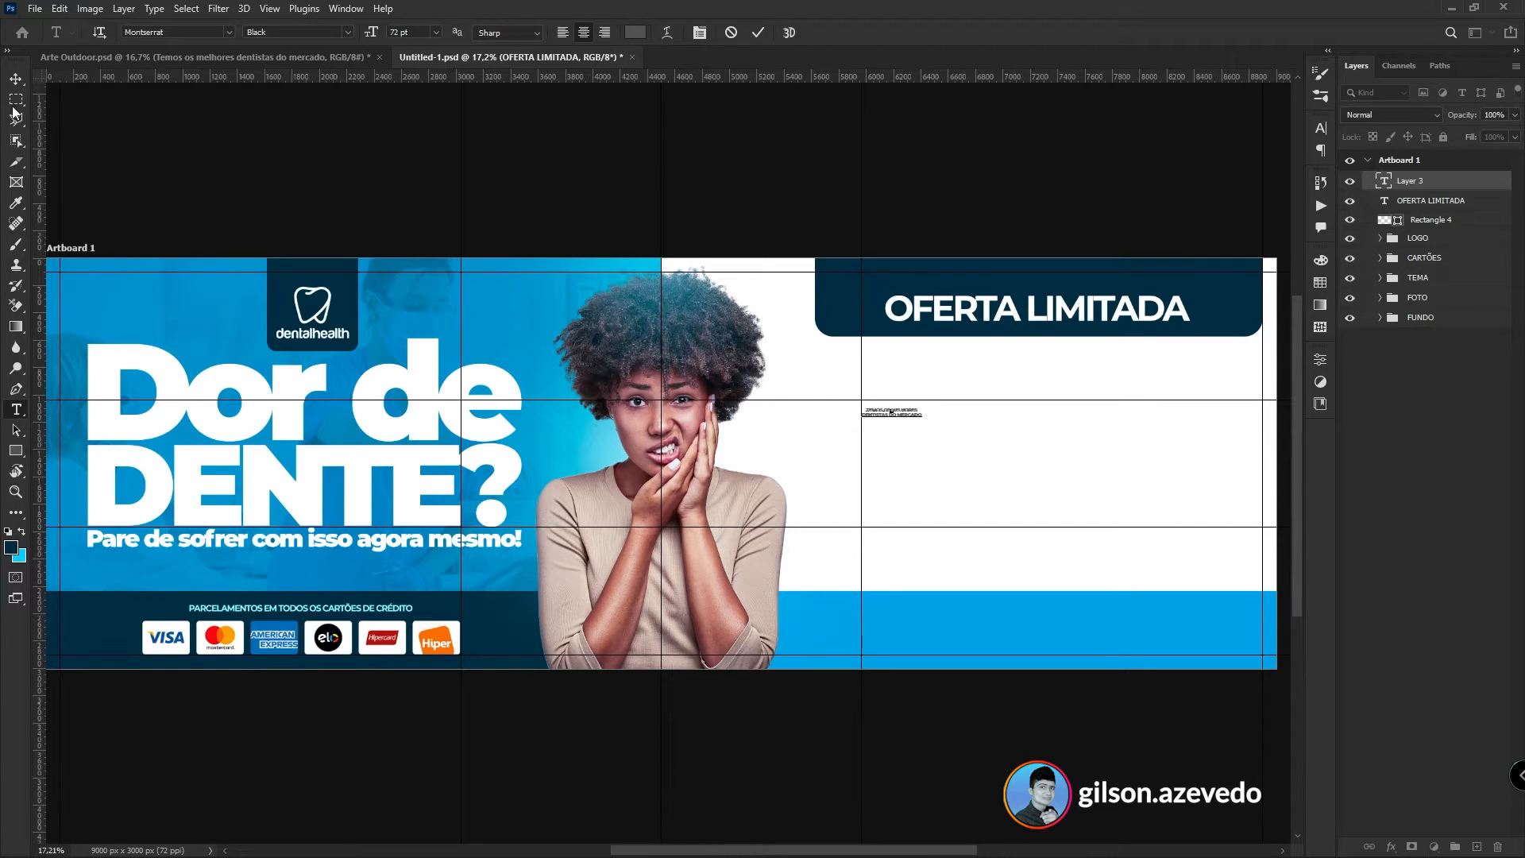
- Scale the "Temos os melhores dentistas do mercado" text up proportionally to about 570% and place it below the offer banner
drag(931, 425, 1113, 439)
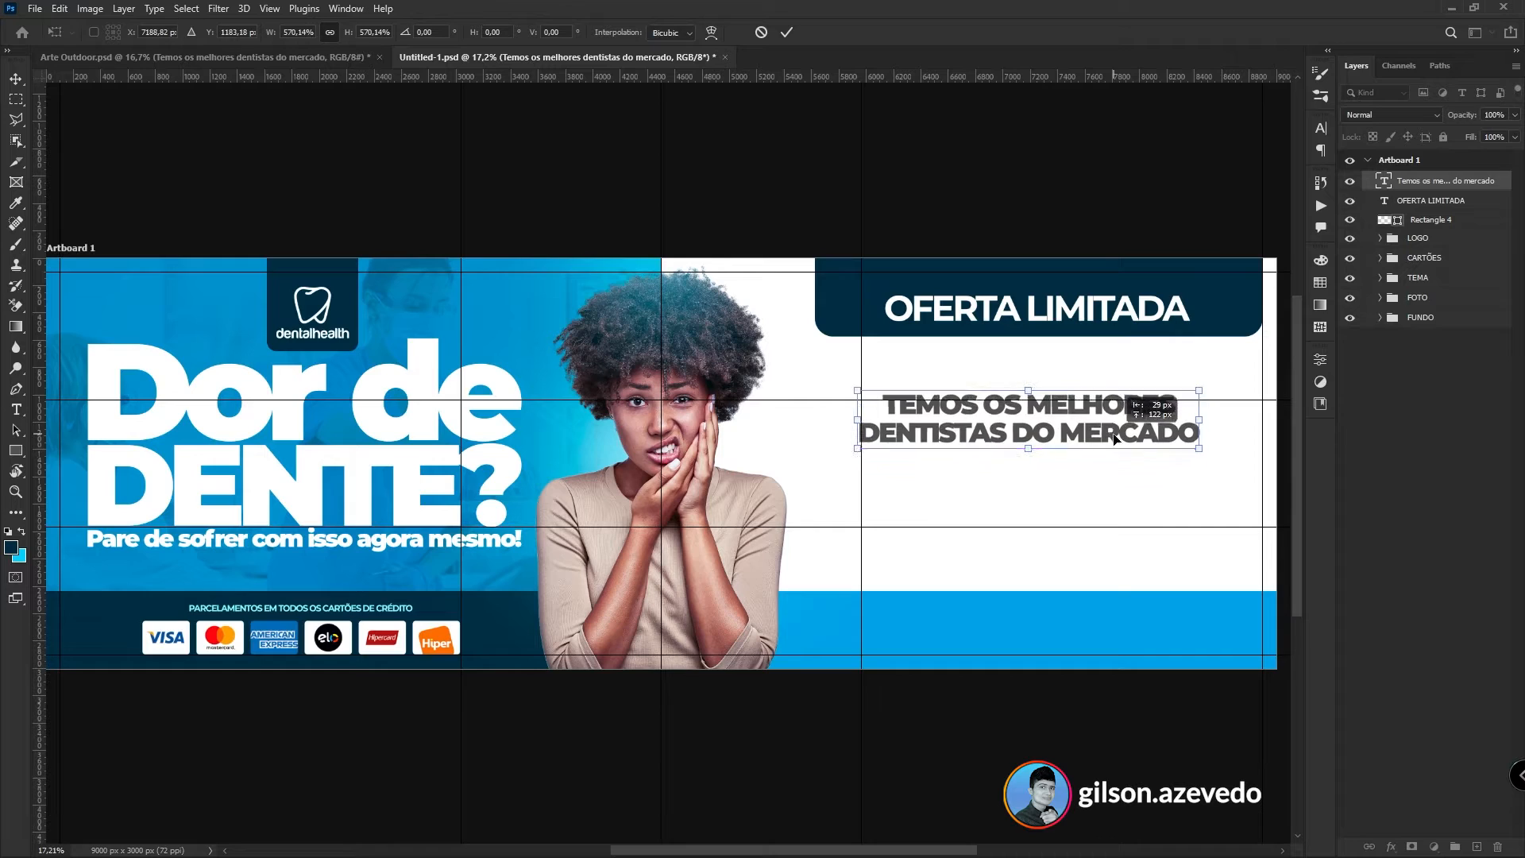
key(Return)
- Color the whole "Temos os melhores dentistas do mercado" text dark gray (1a1a1a)
double_click(1123, 440)
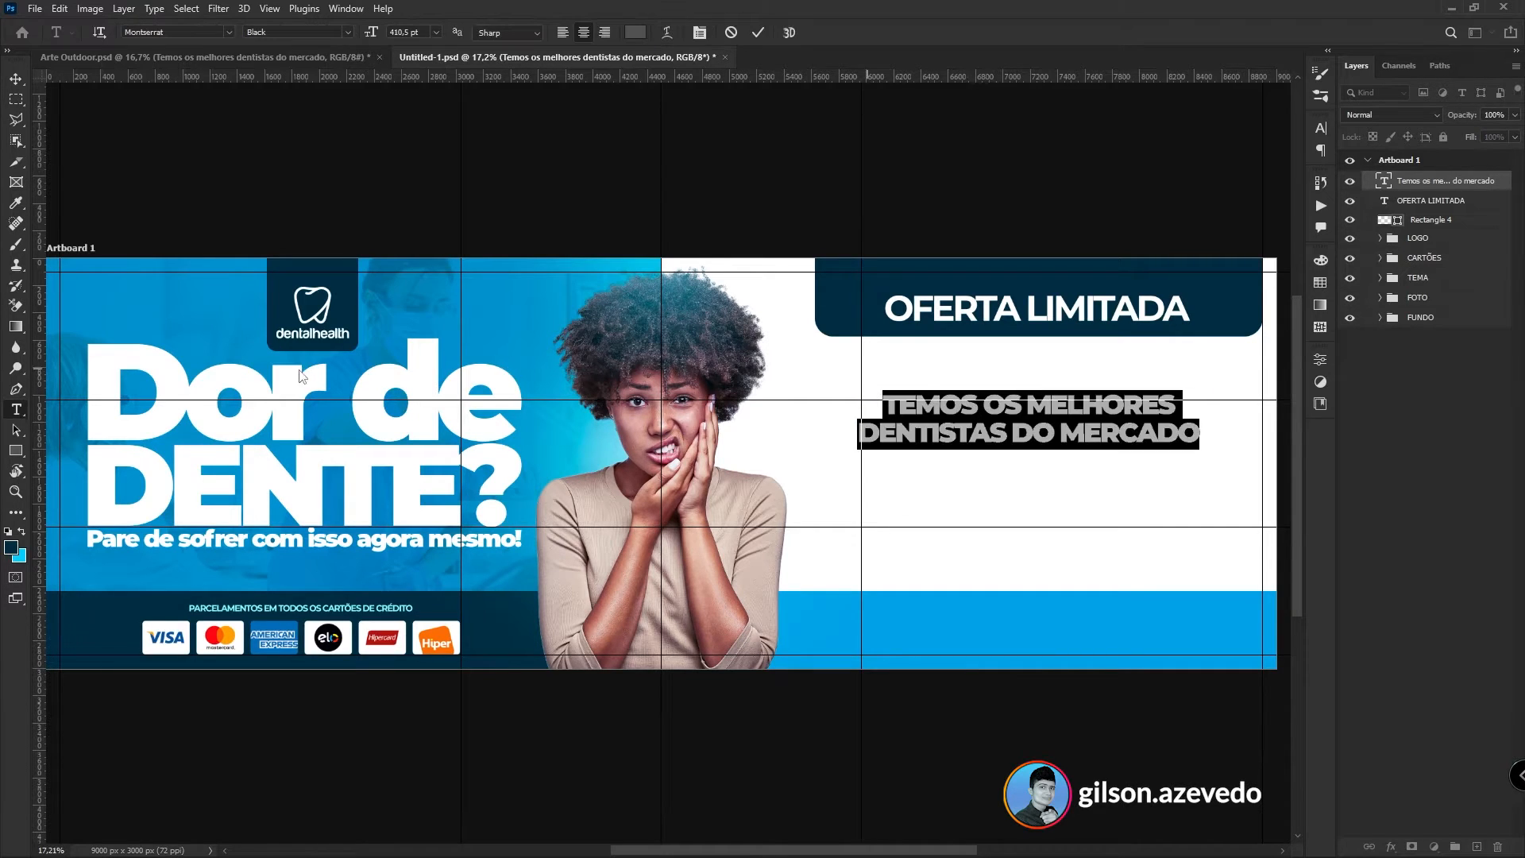
click(14, 545)
drag(857, 520, 816, 547)
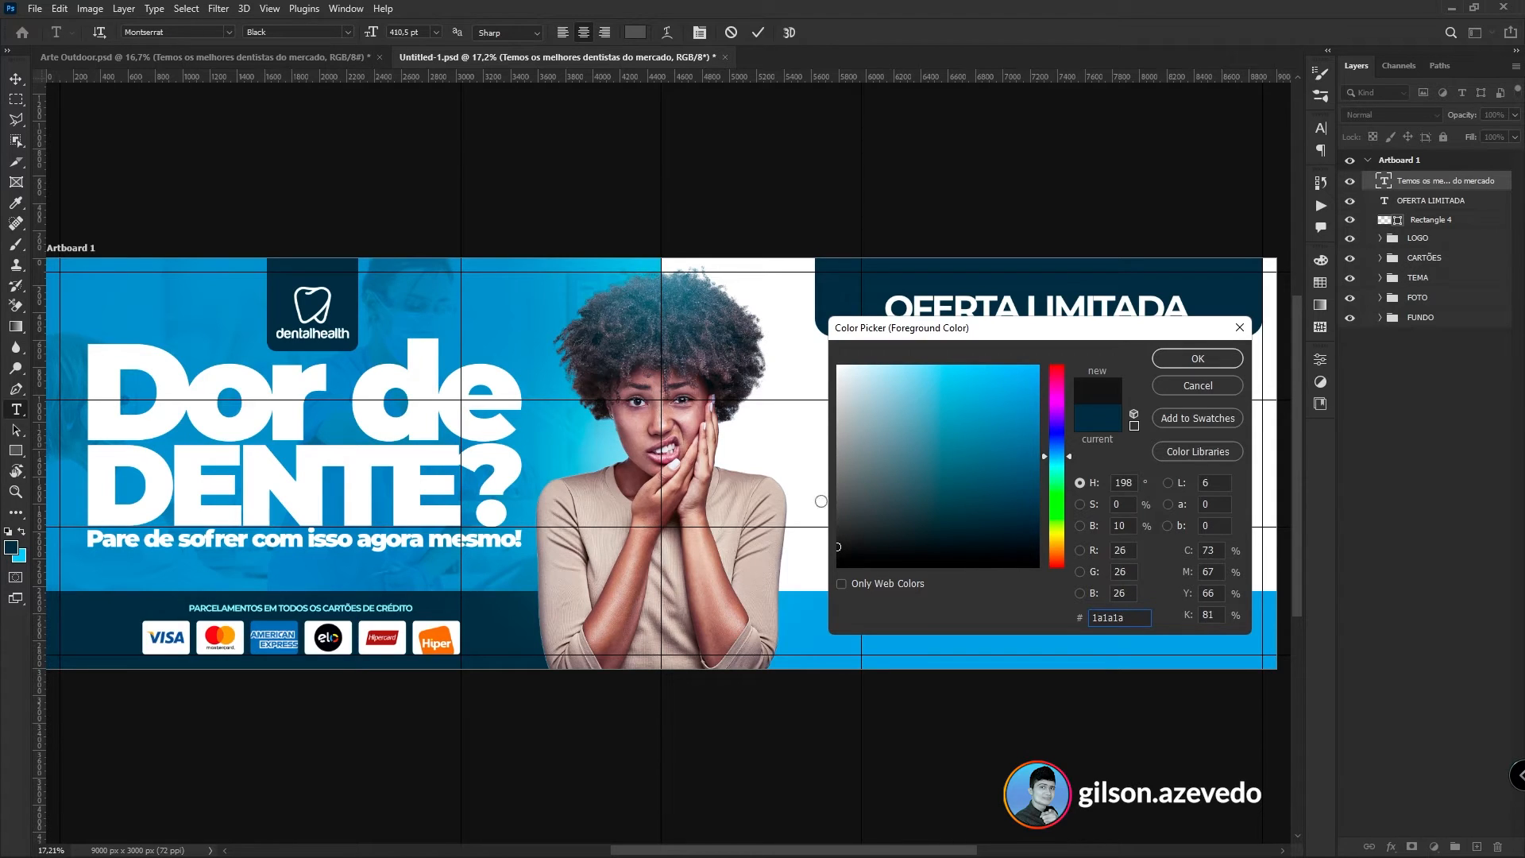
drag(1006, 335, 412, 261)
click(602, 284)
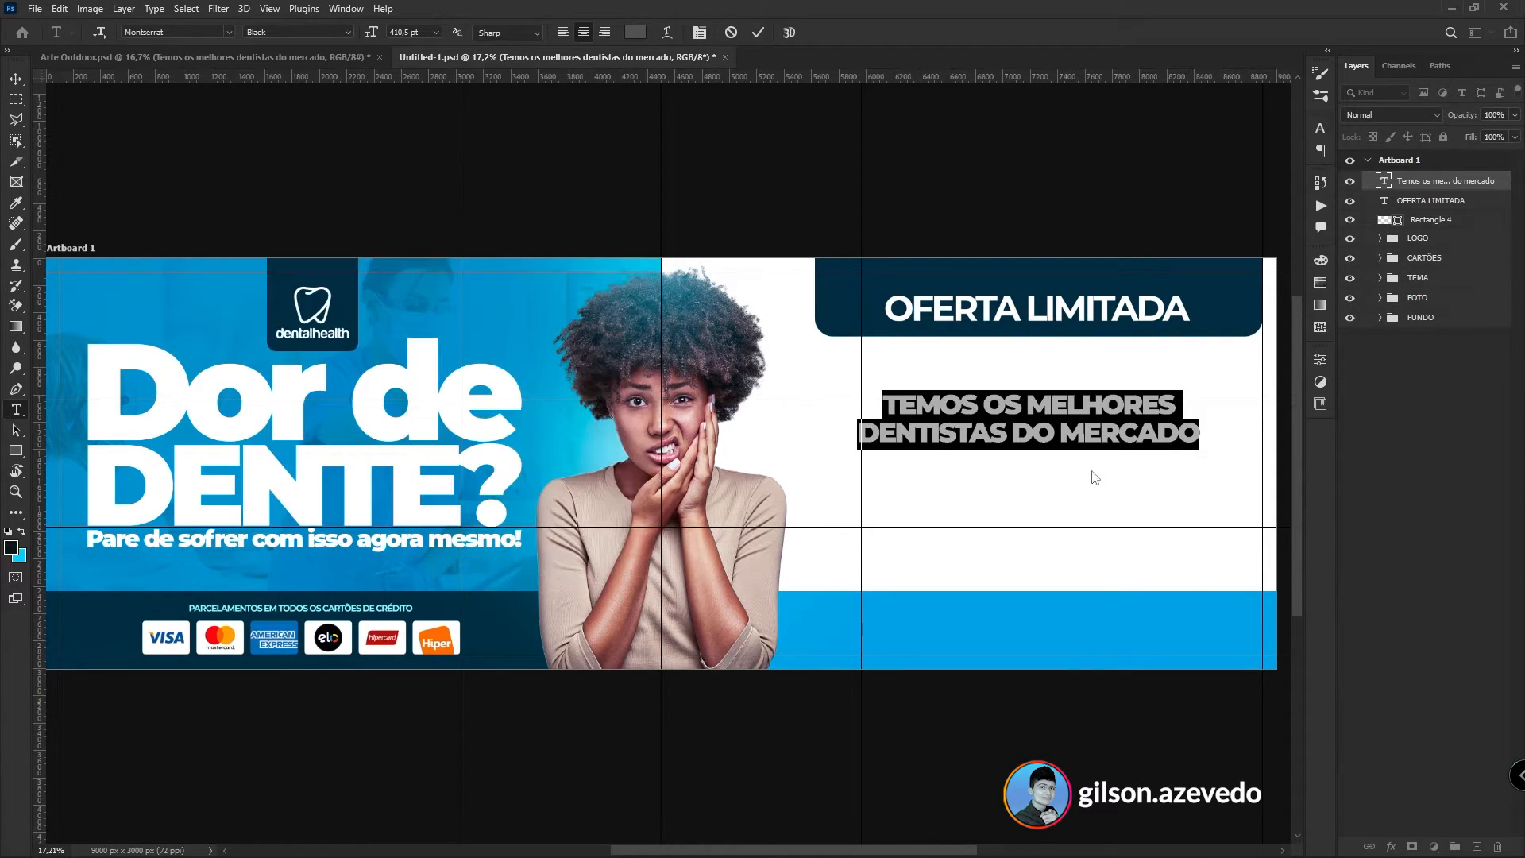
click(1141, 405)
click(11, 547)
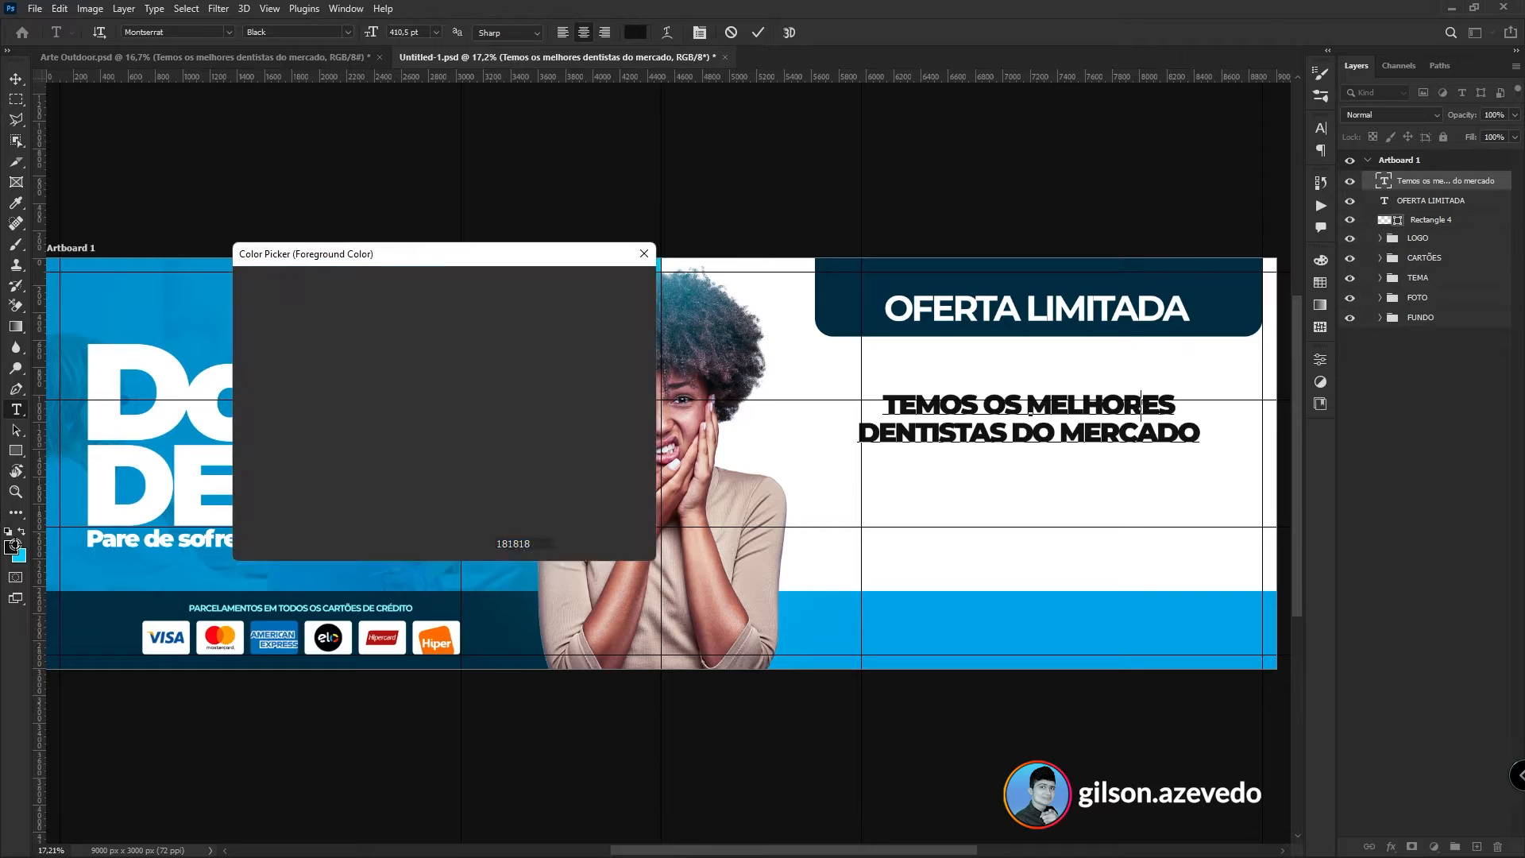
key(Escape)
key(ctrl+a)
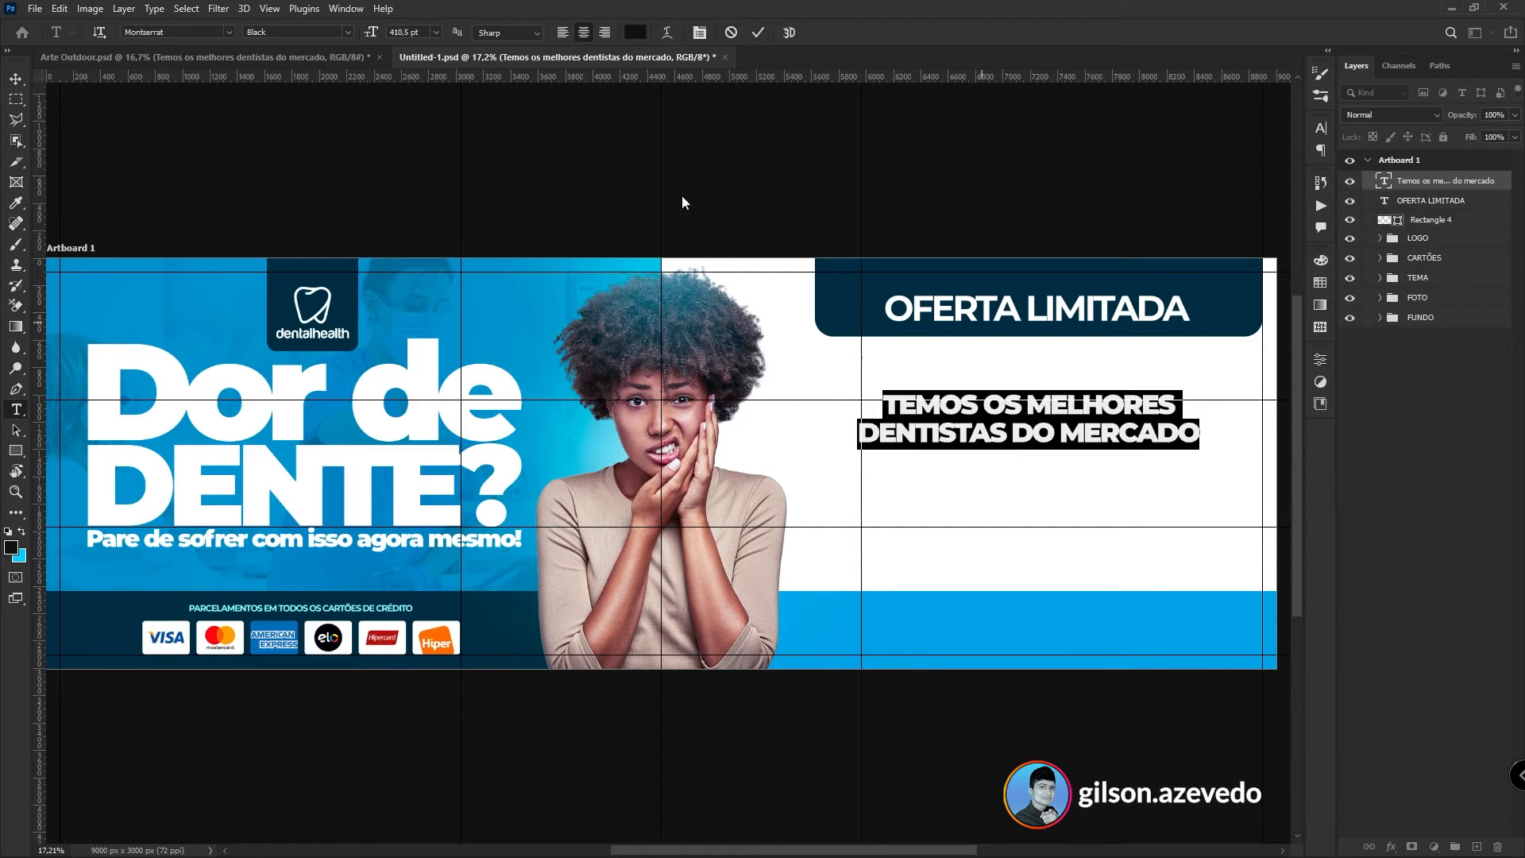
click(642, 37)
click(600, 286)
- Move the two-line dentists text slightly up and to the right, centering it under the "OFERTA LIMITADA" banner
key(ctrl+Return)
key(v)
drag(1064, 438, 1073, 416)
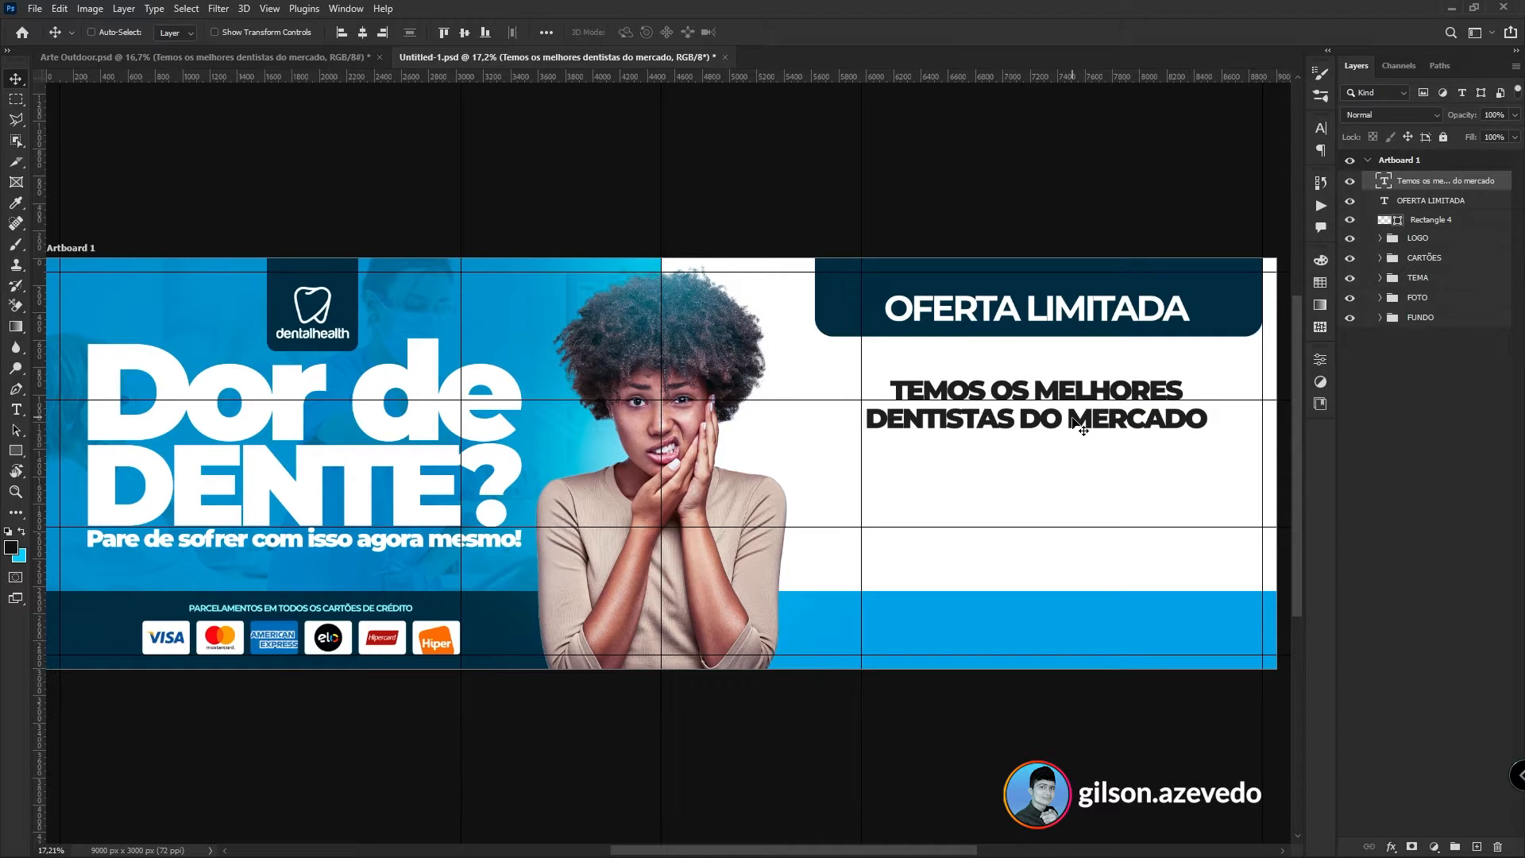
double_click(1013, 427)
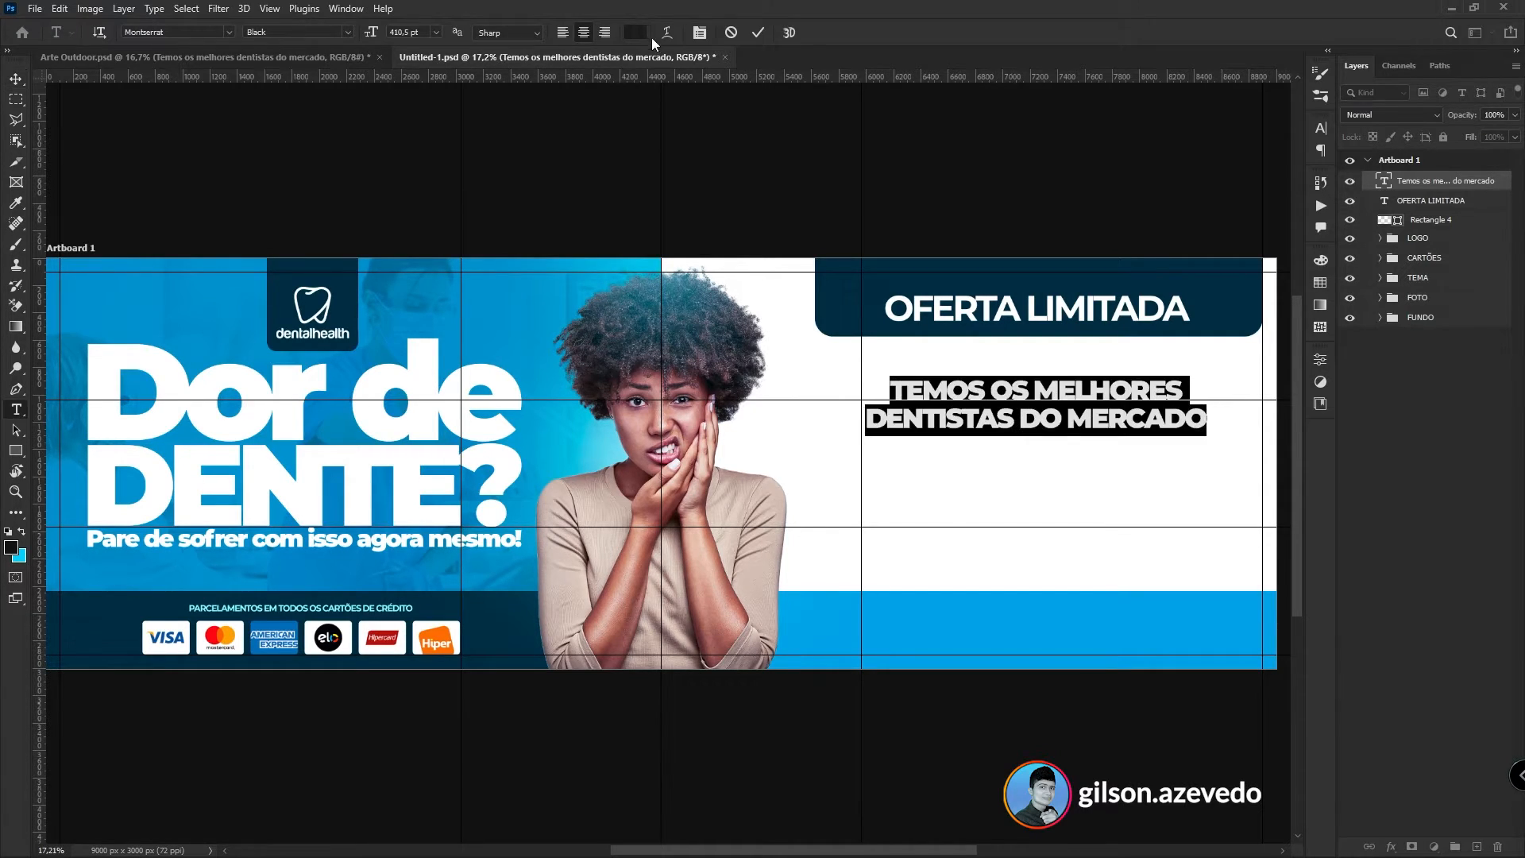
click(640, 32)
click(243, 492)
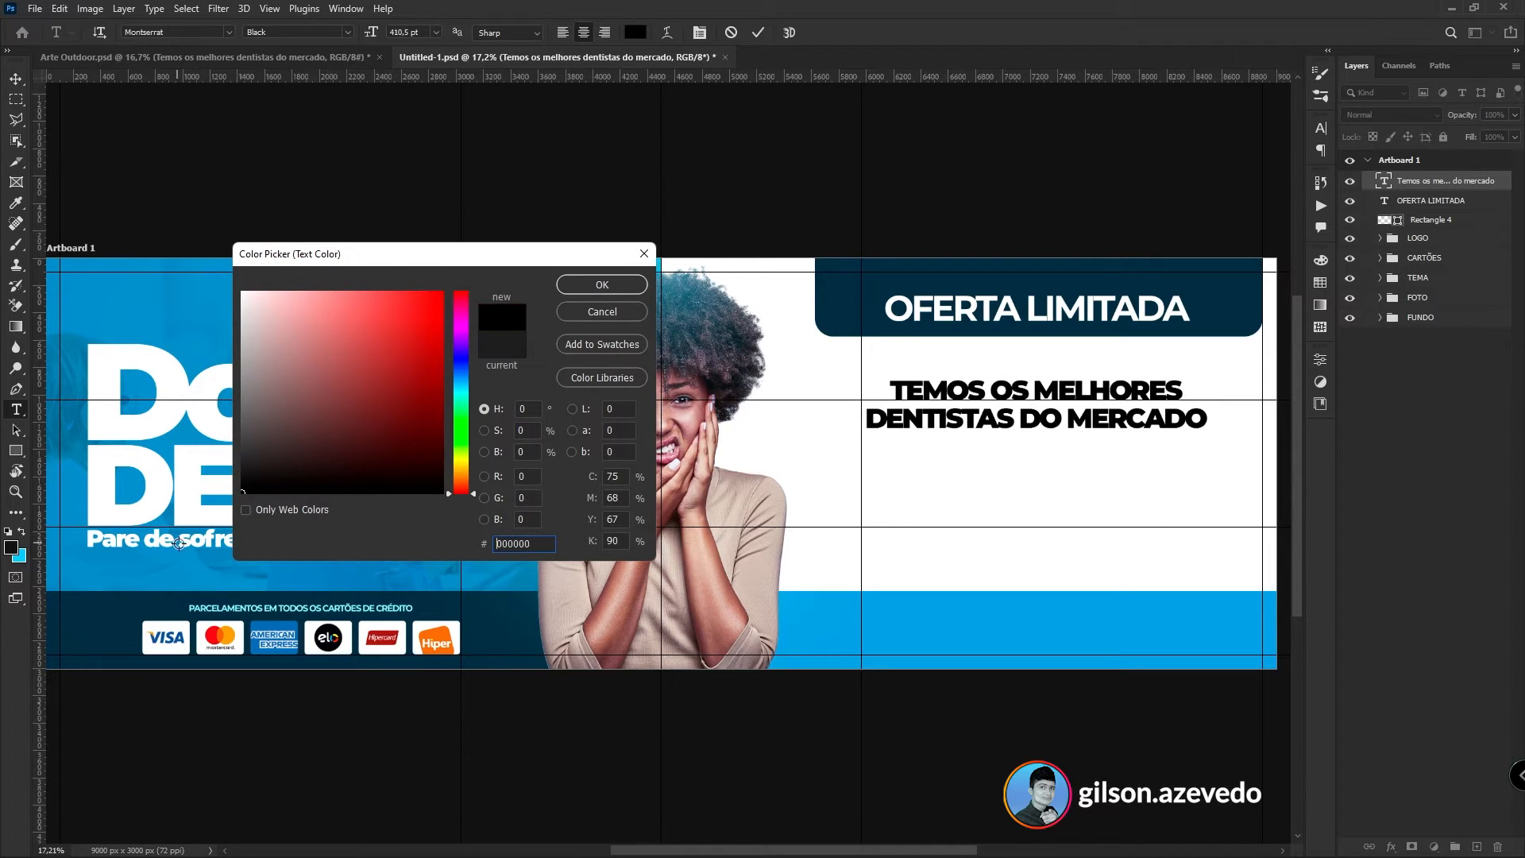
drag(753, 706, 756, 706)
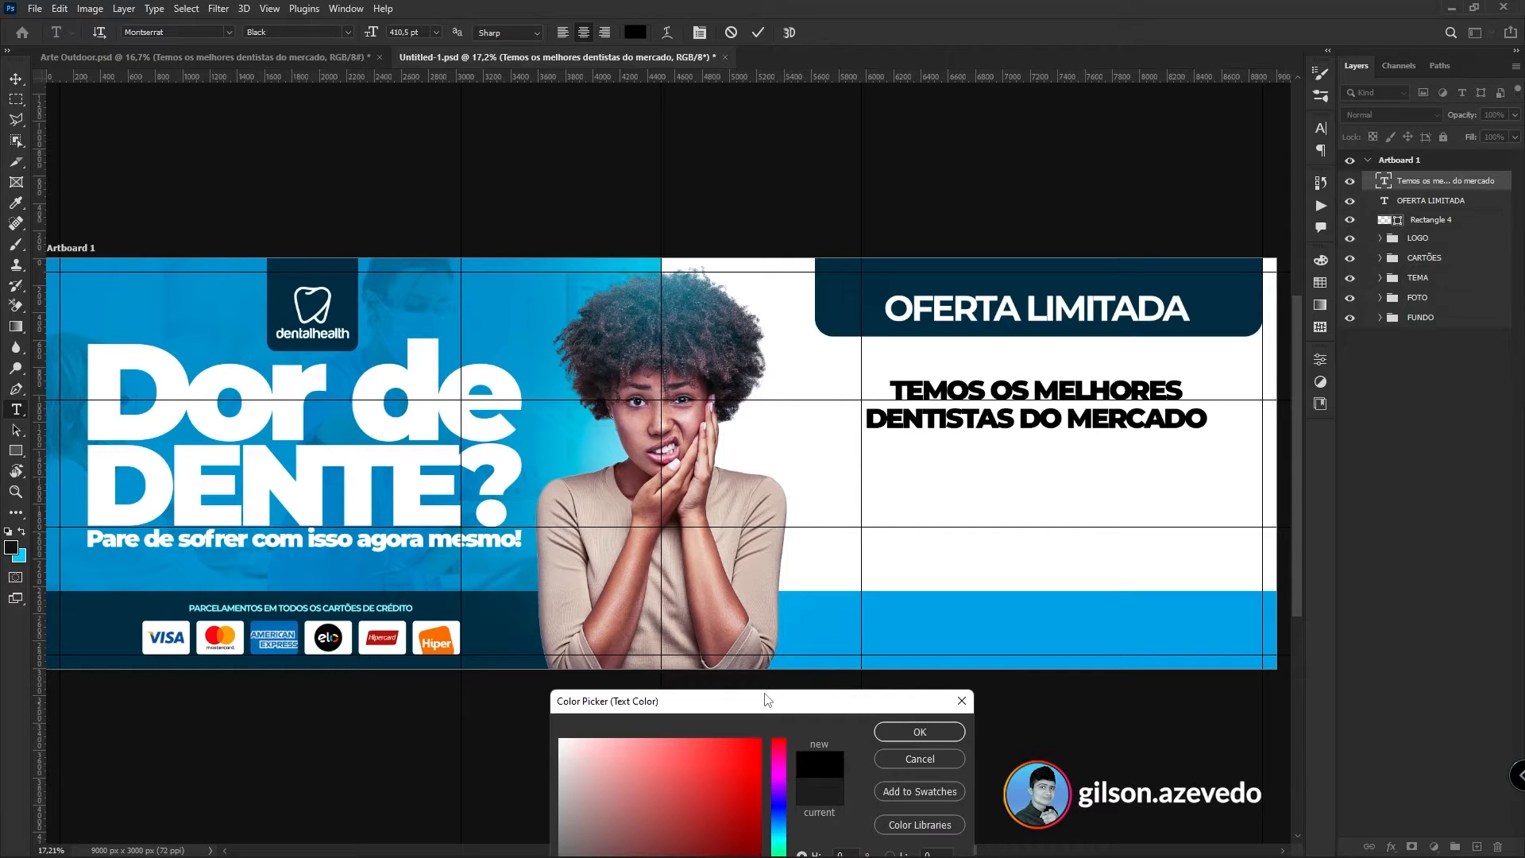
click(929, 760)
click(21, 74)
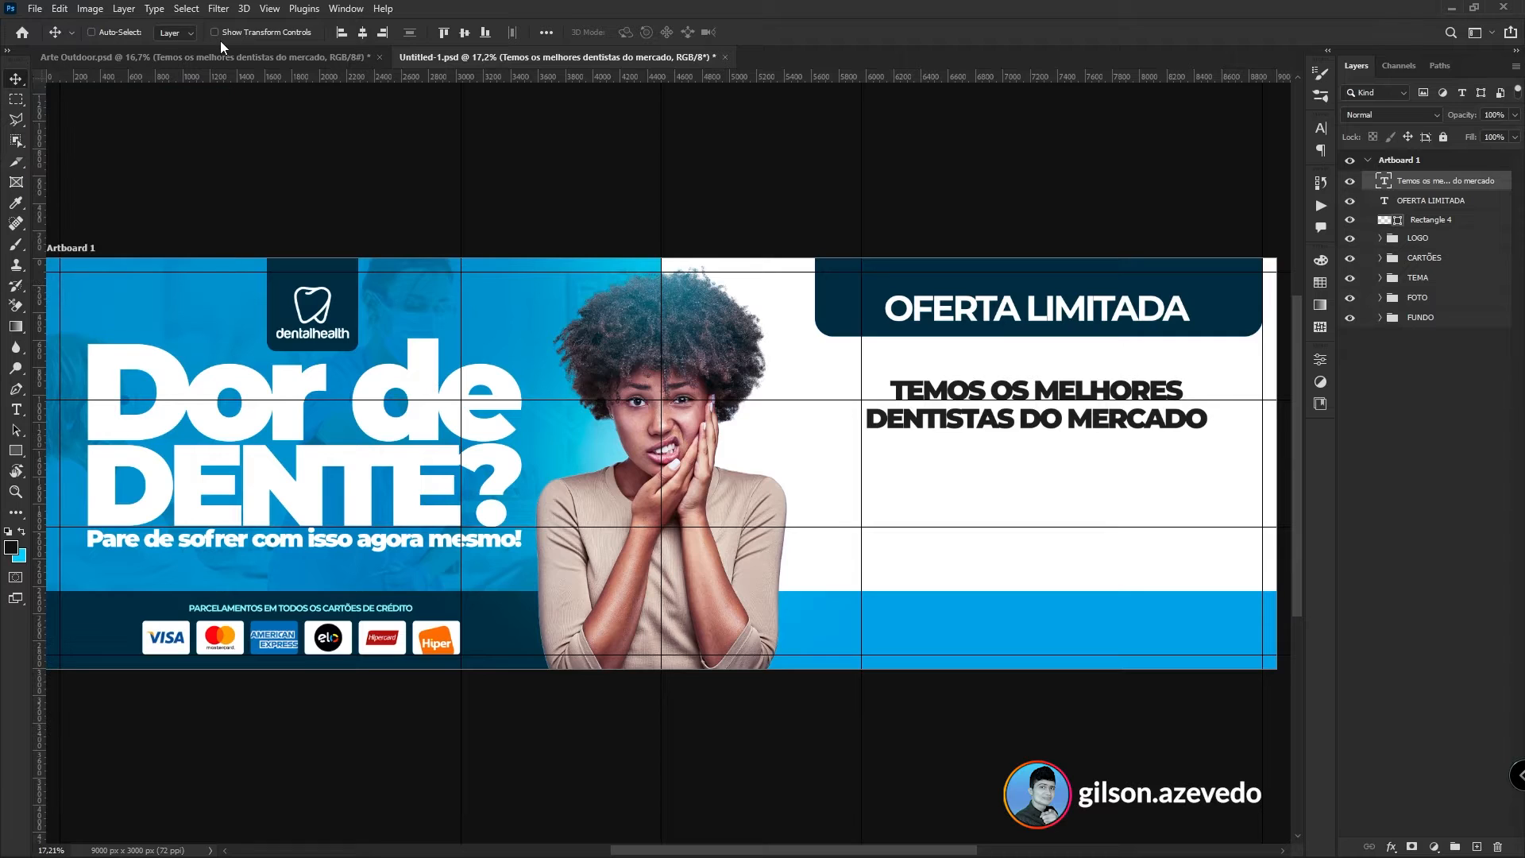
key(t)
click(1010, 396)
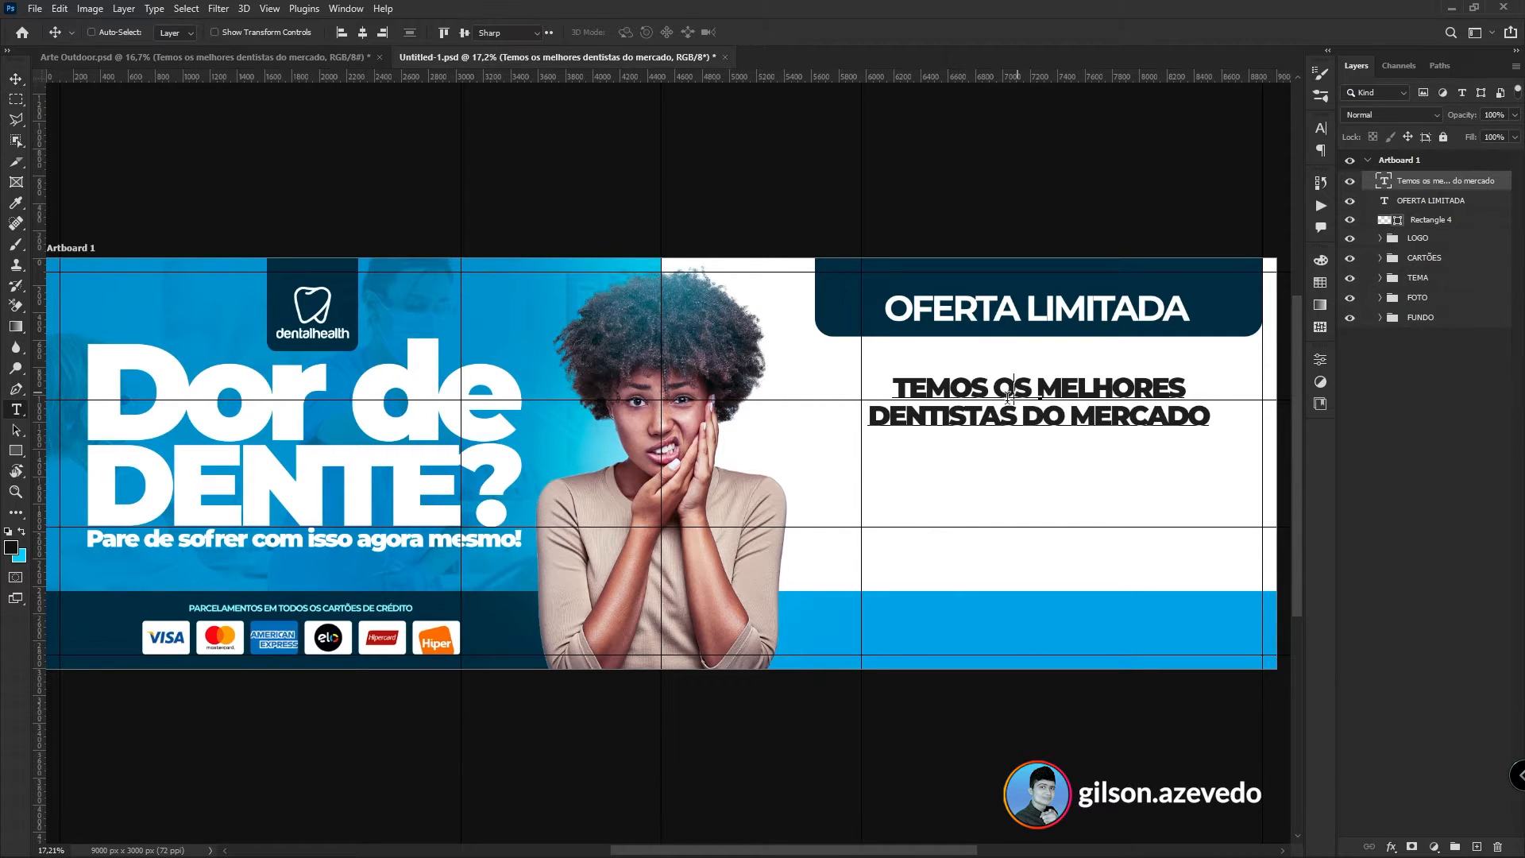
key(ctrl+a)
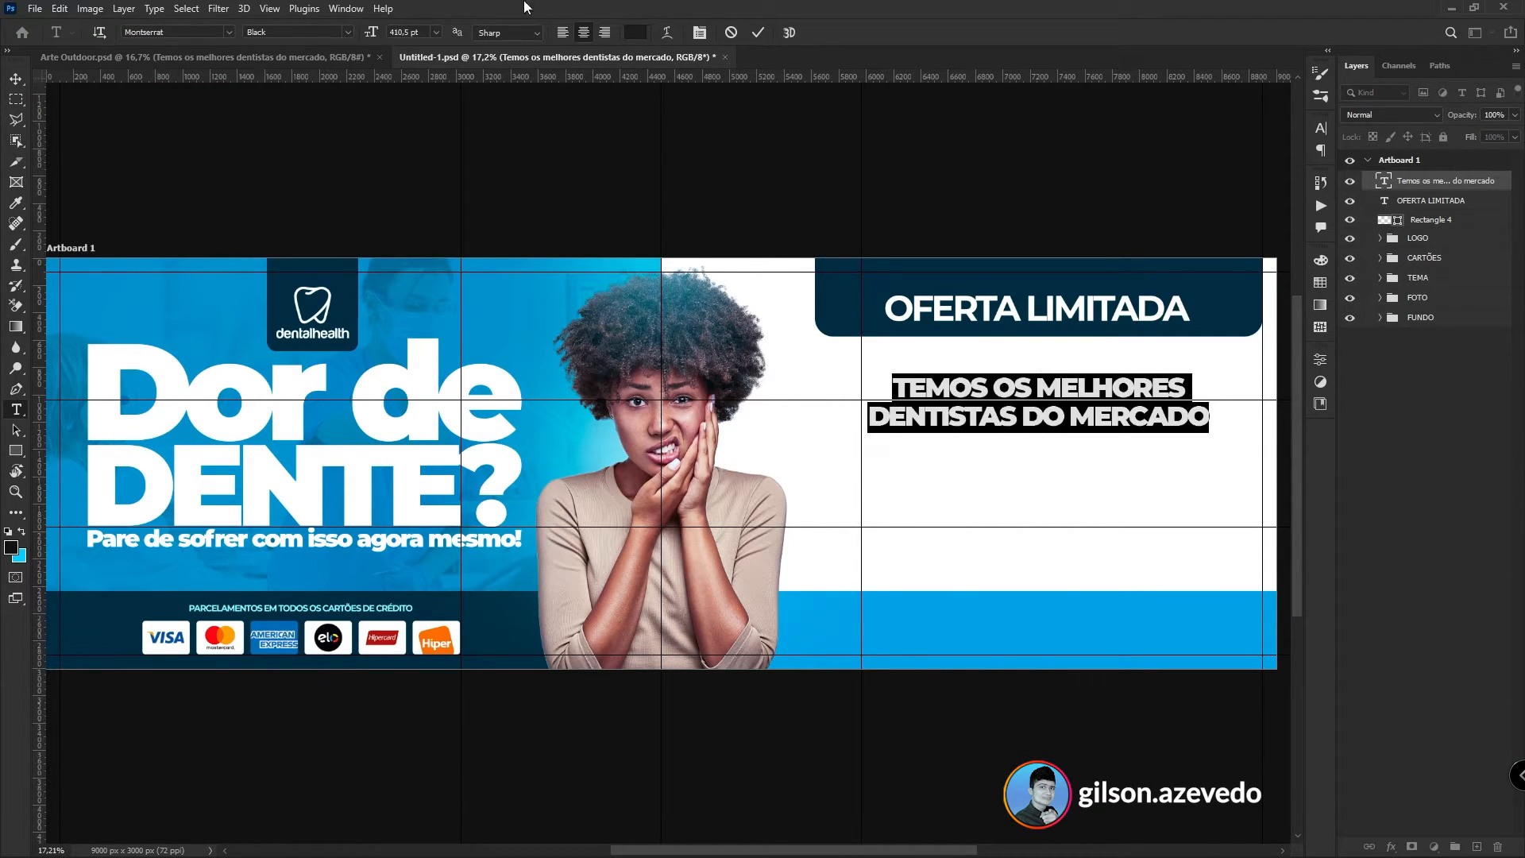
click(14, 78)
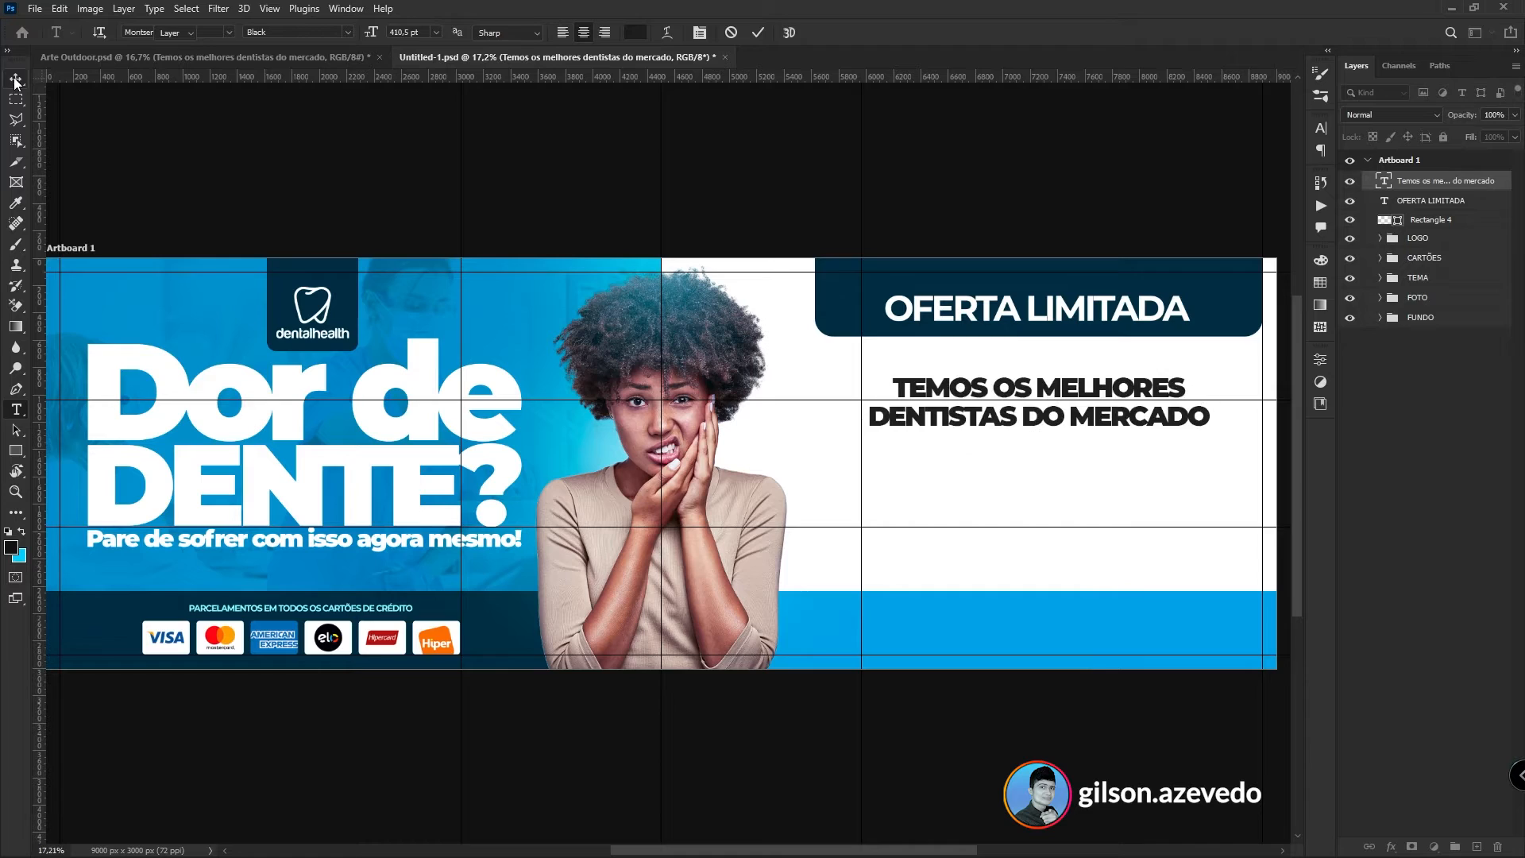
- Add the text "Planos a partir de" below the two-line dentists text, scaling it up to about 382 pt
click(815, 479)
click(812, 484)
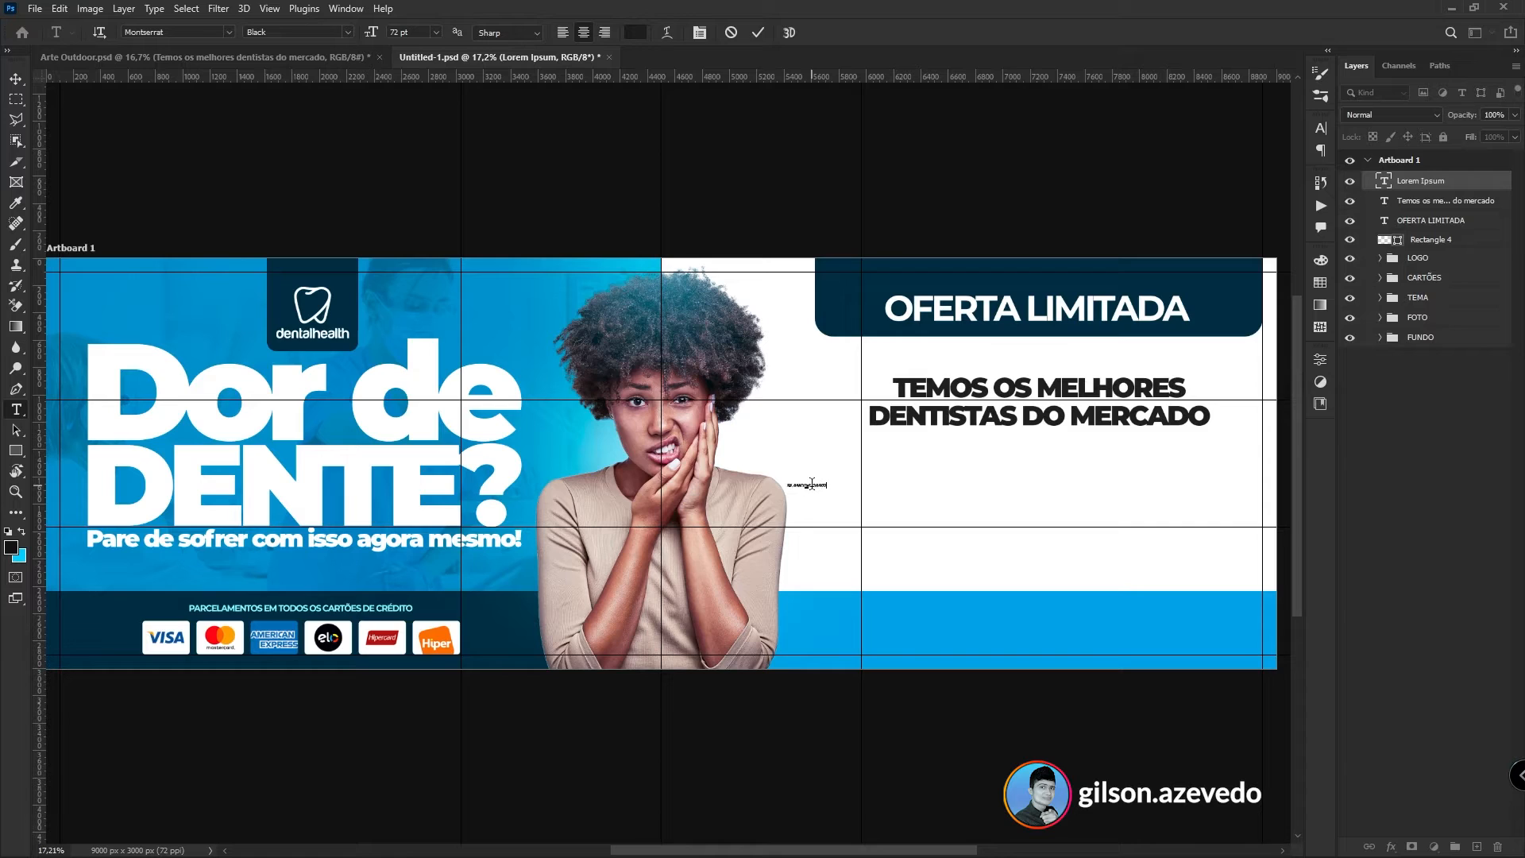
click(14, 80)
key(ctrl+t)
drag(834, 486, 1139, 490)
key(Return)
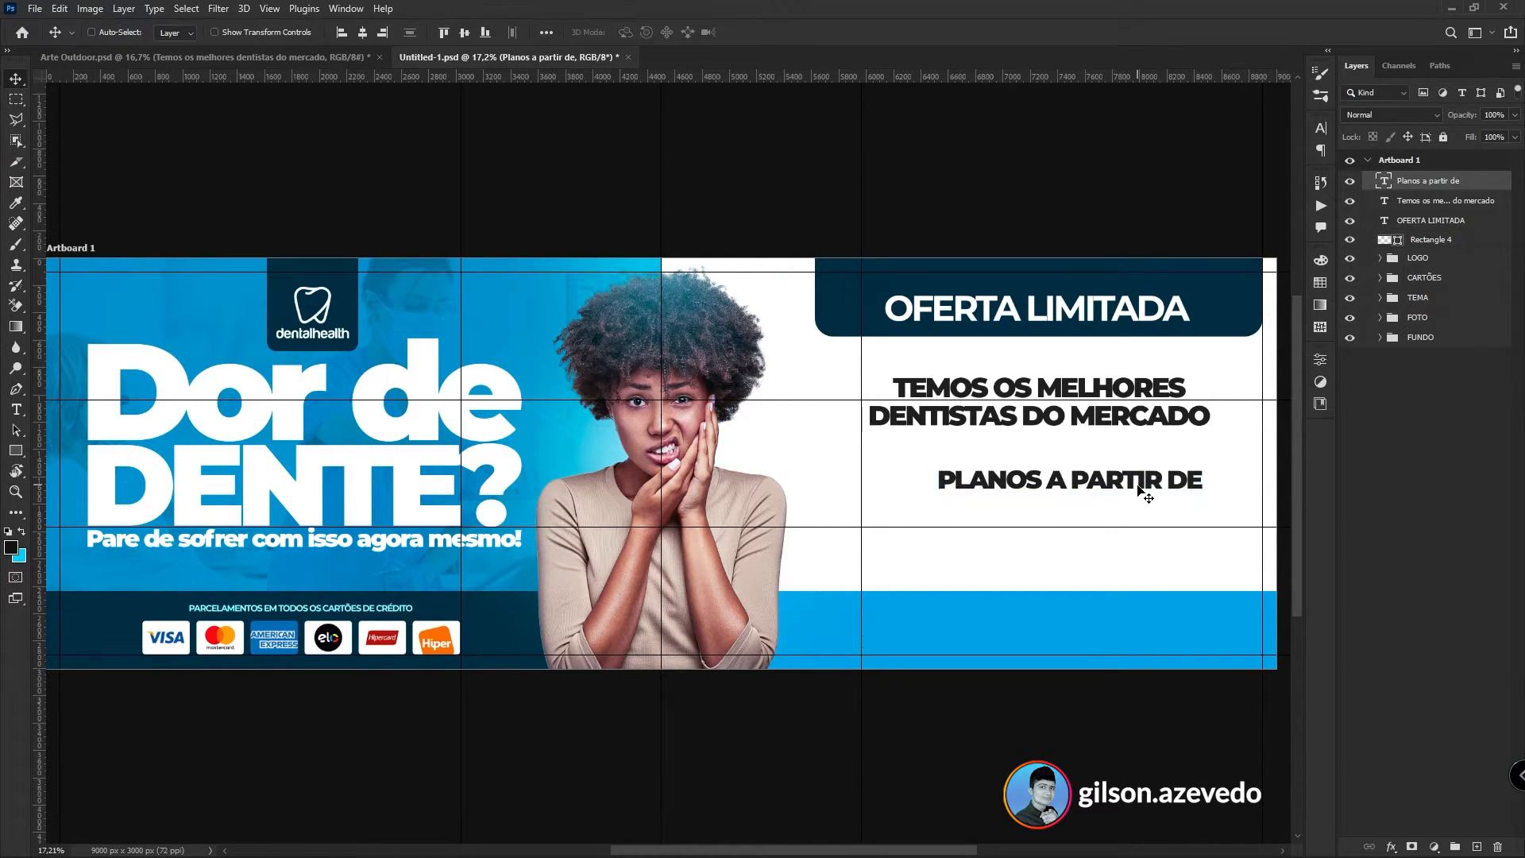
- Turn off All Caps for the whole "Planos a partir de" text
double_click(1139, 486)
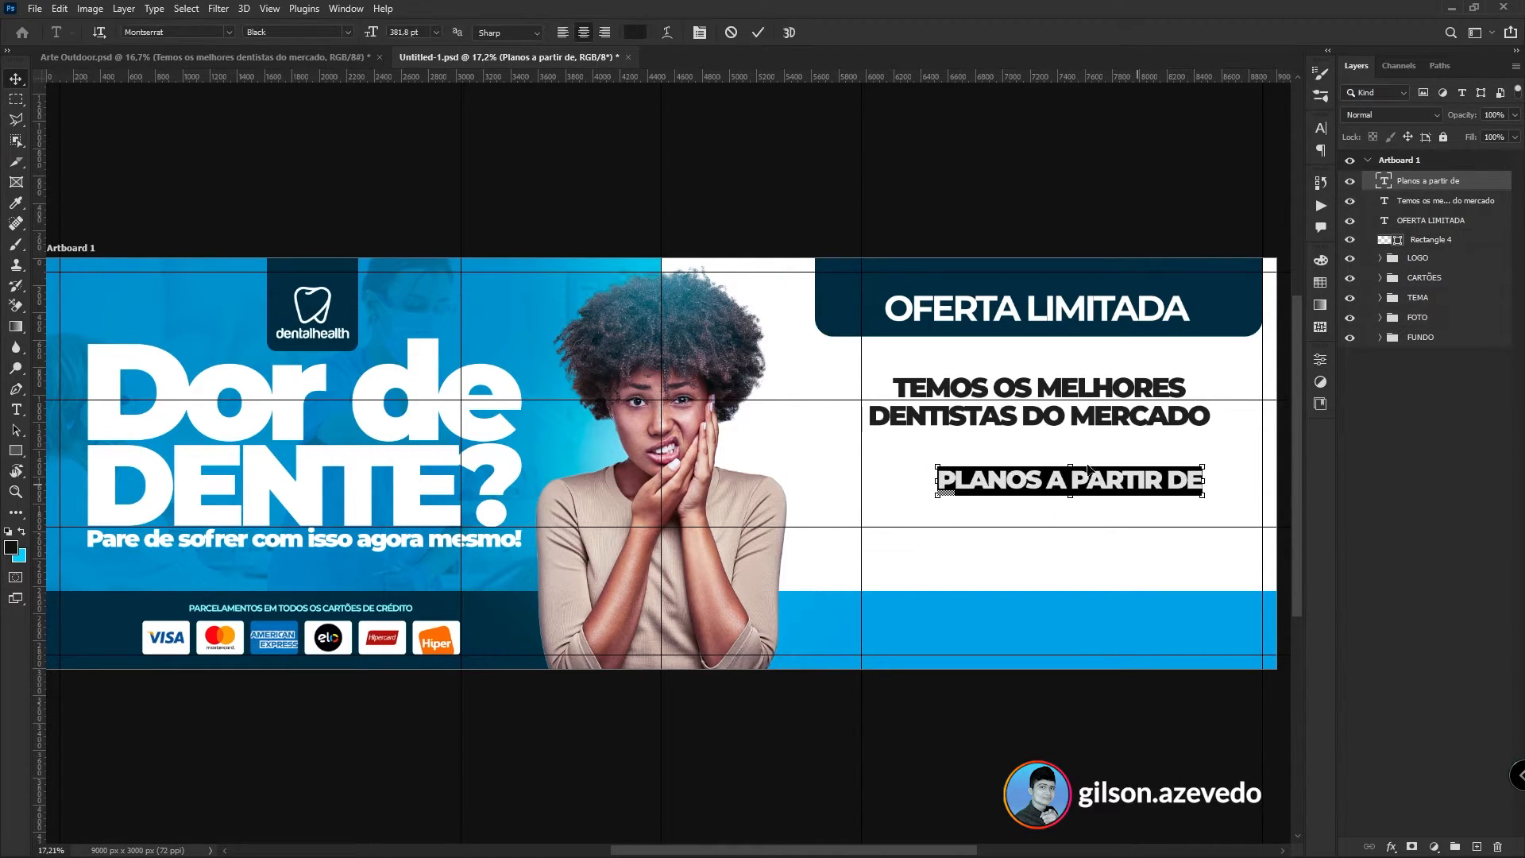
click(1321, 130)
click(1321, 130)
click(1123, 485)
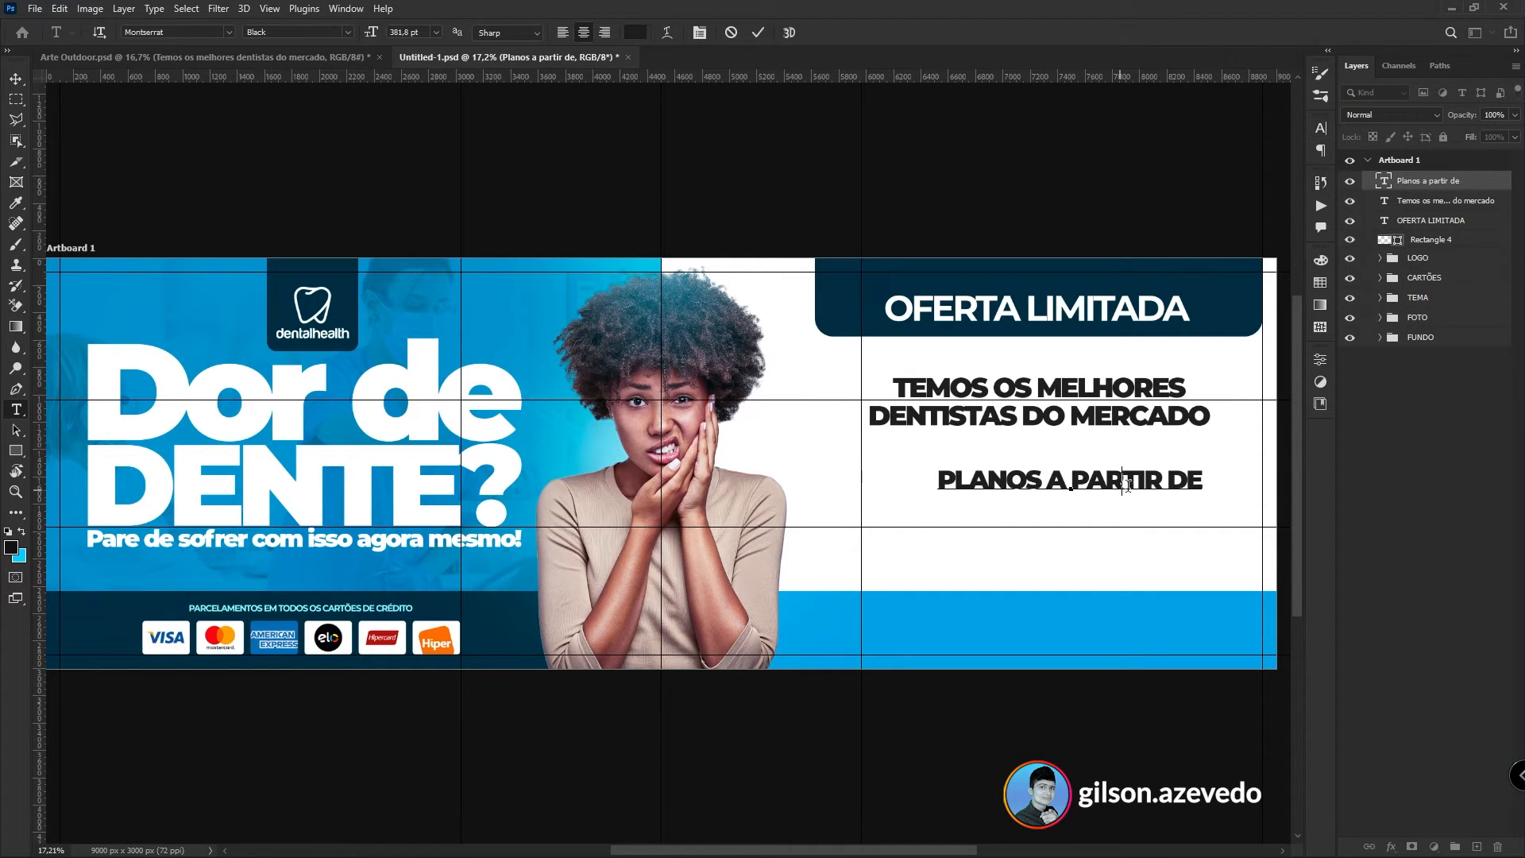
key(ctrl+a)
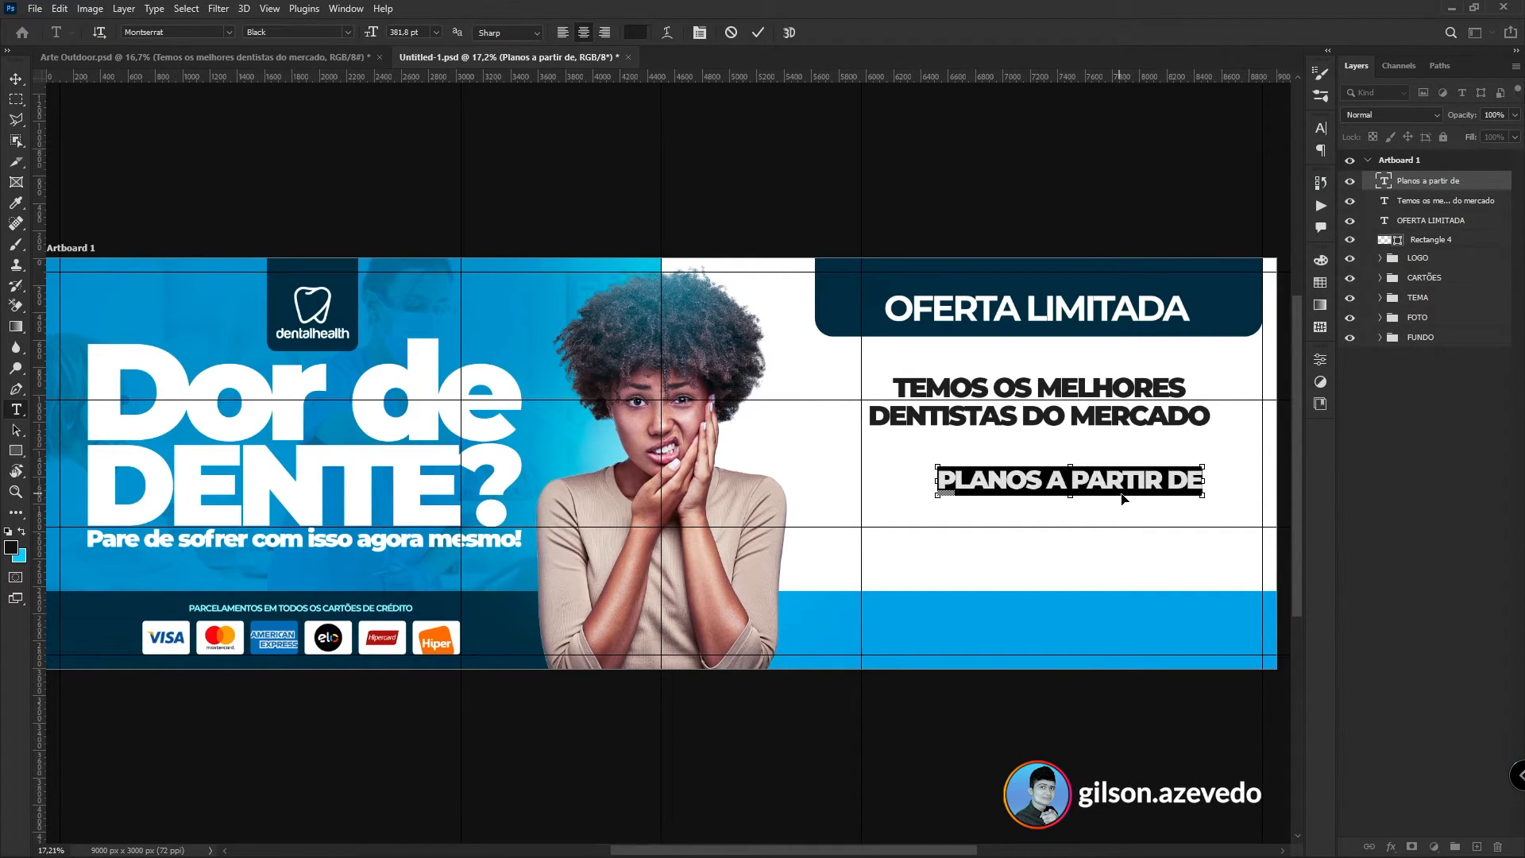
click(1323, 128)
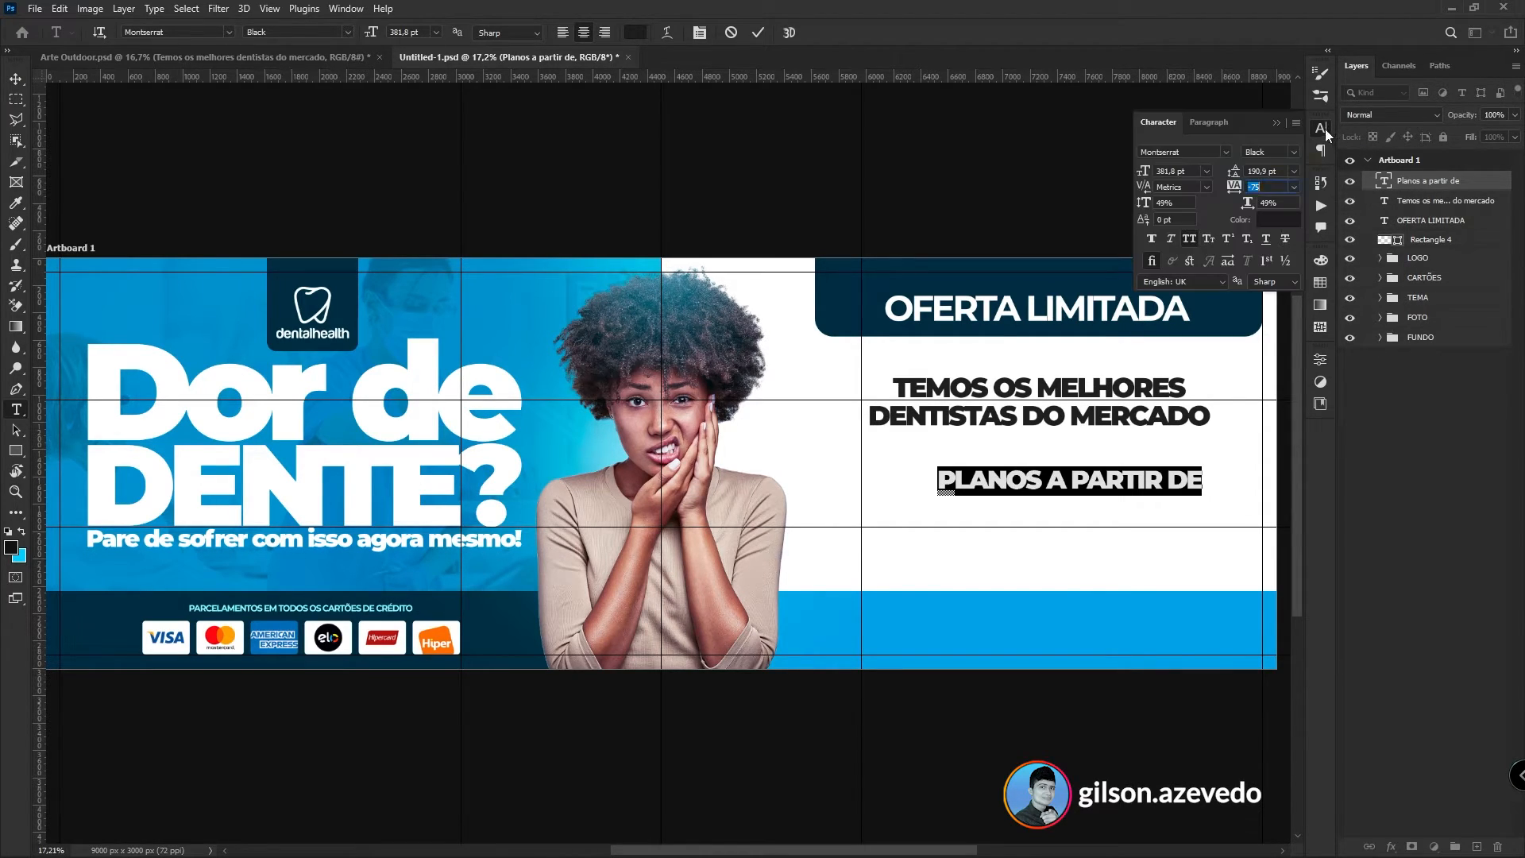
click(1190, 238)
- Set the words "a" and "de" in the "Planos a partir de" line to Montserrat Medium
click(1077, 486)
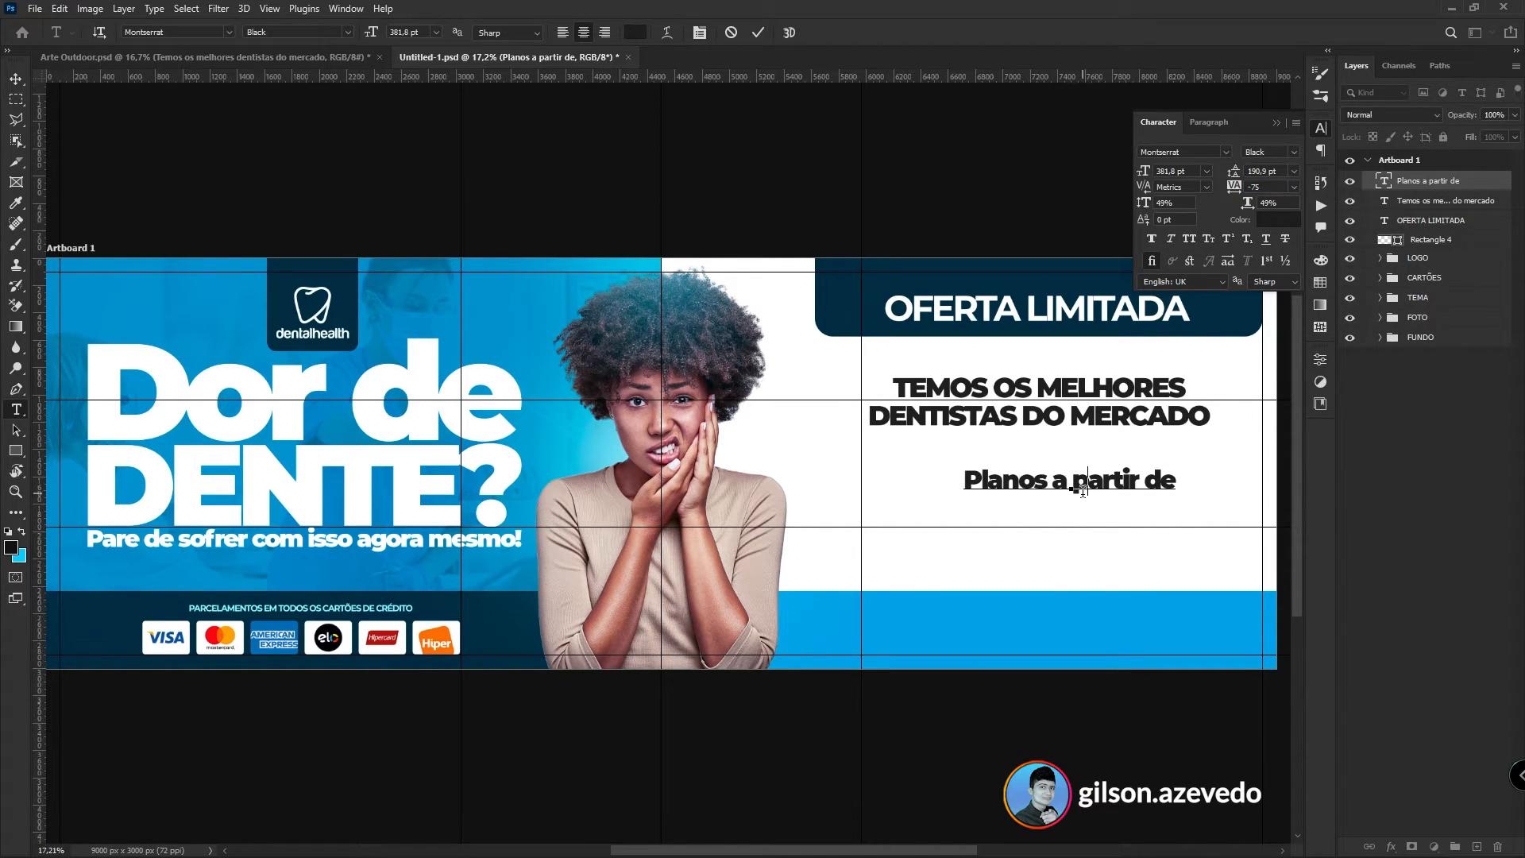
click(1031, 484)
drag(1059, 482, 1069, 484)
click(1297, 153)
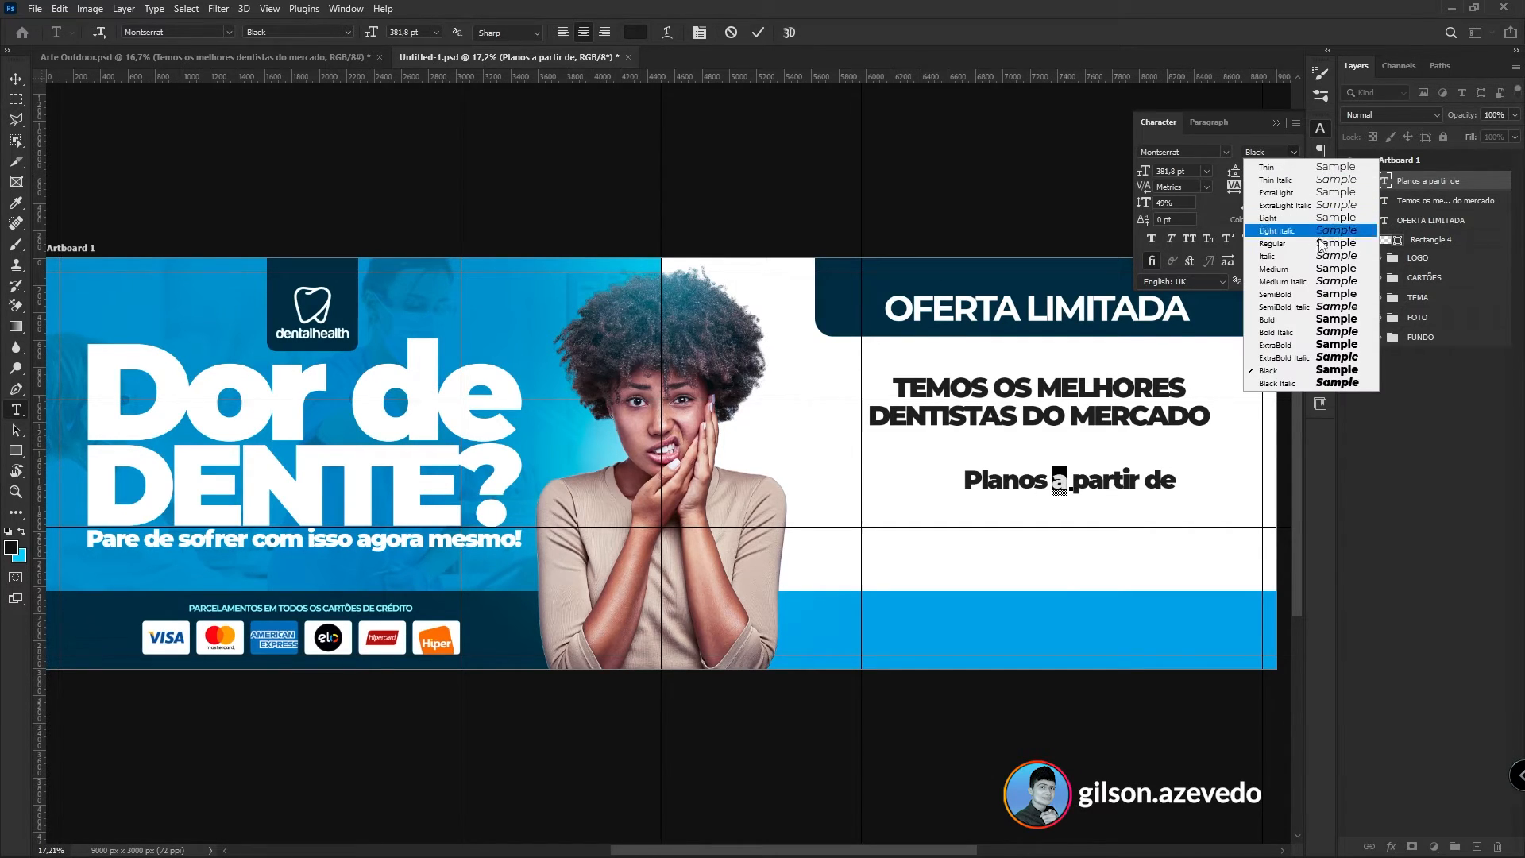
click(1330, 270)
drag(1162, 482, 1221, 430)
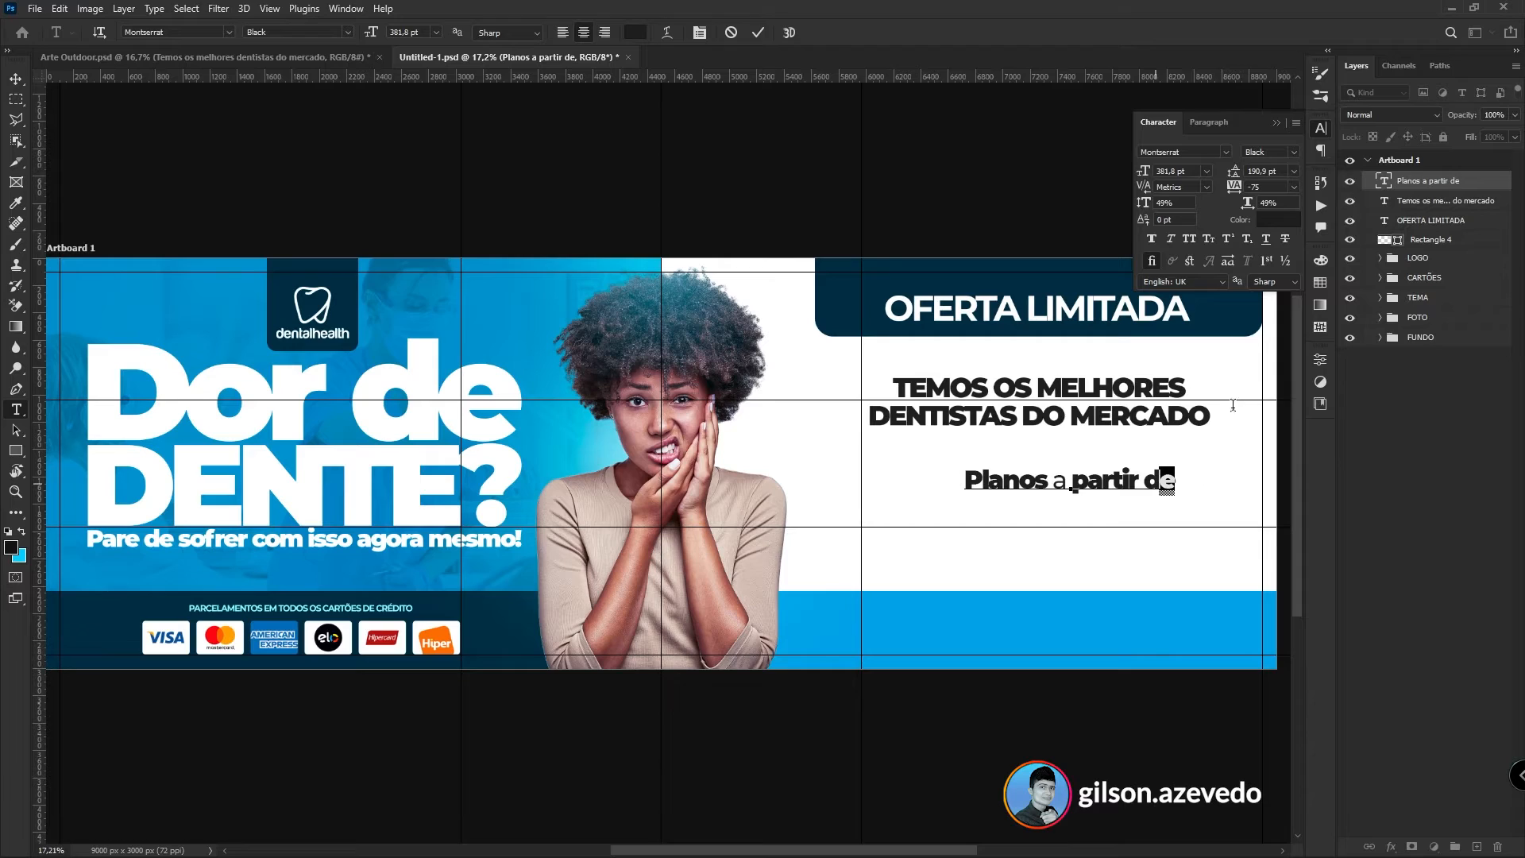
- Replace "partir" with "com descotos" in the plans line and set the word "com" to Medium weight
drag(1074, 482, 1137, 477)
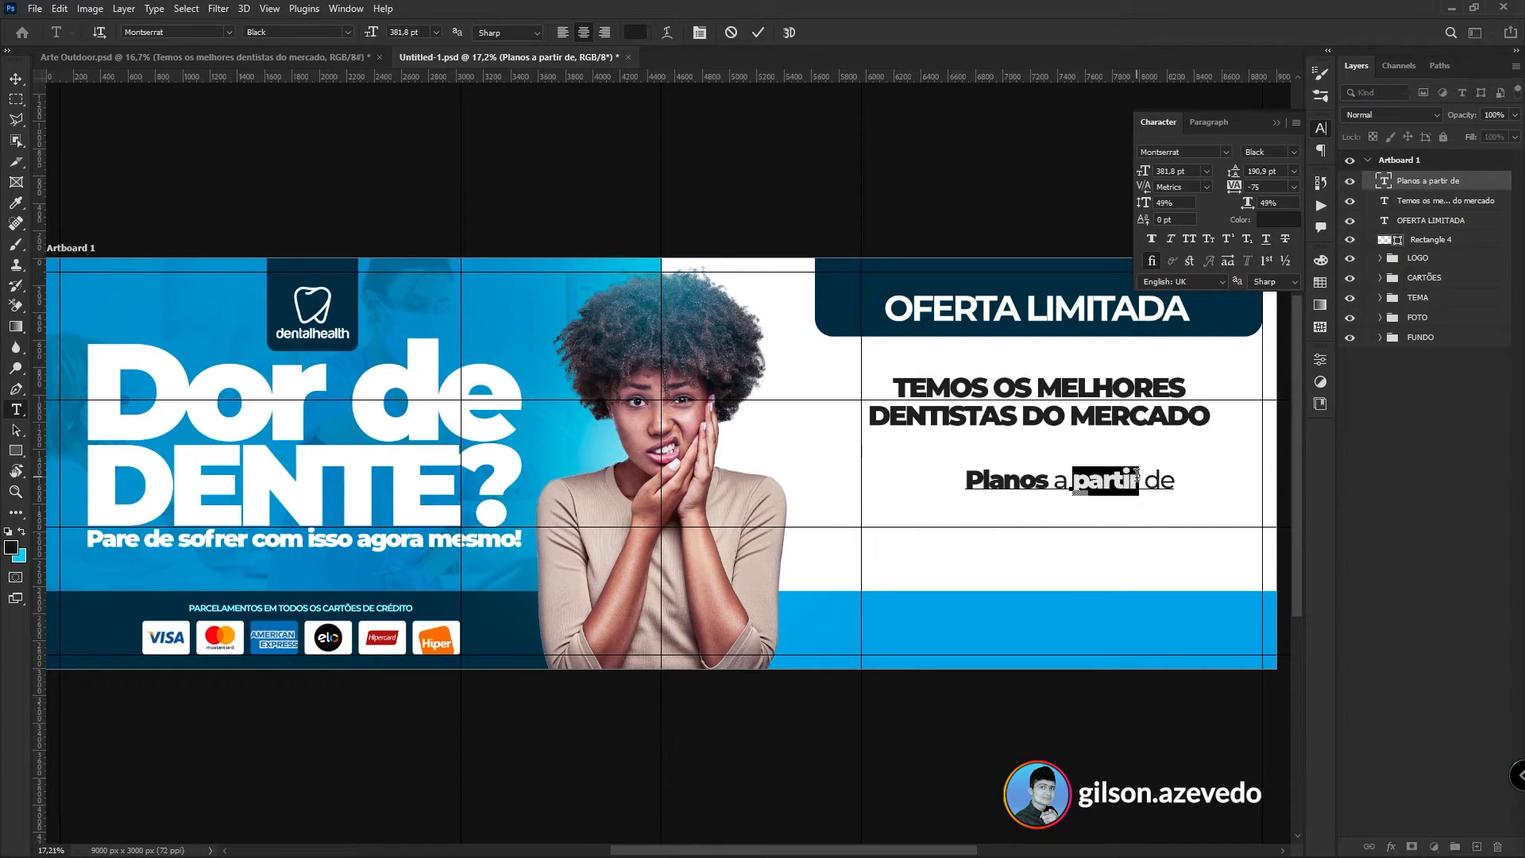
text(com des)
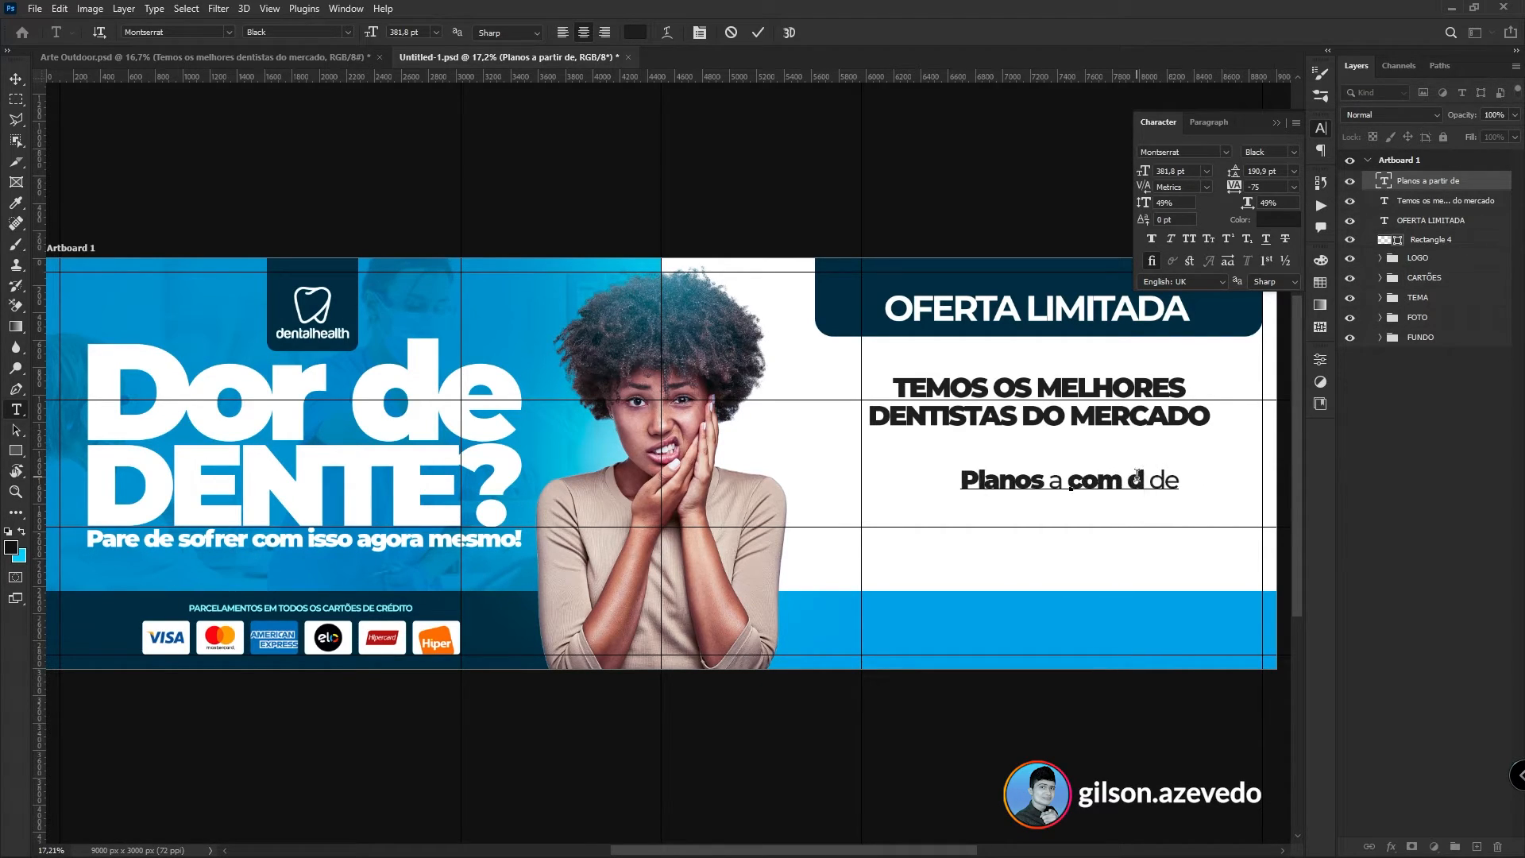
text(cotos)
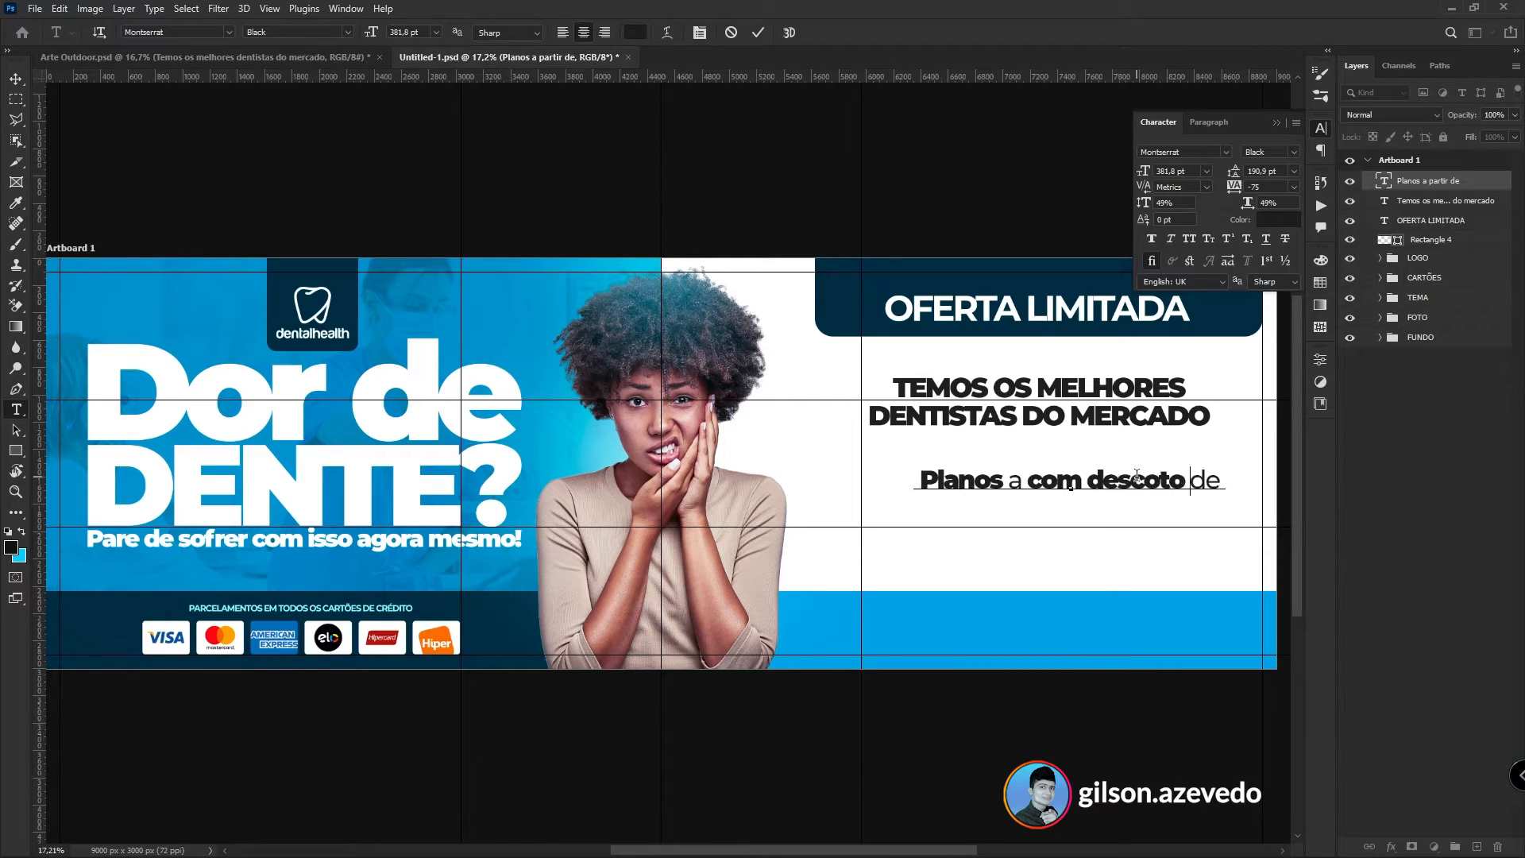
drag(1076, 482, 1021, 481)
click(1294, 152)
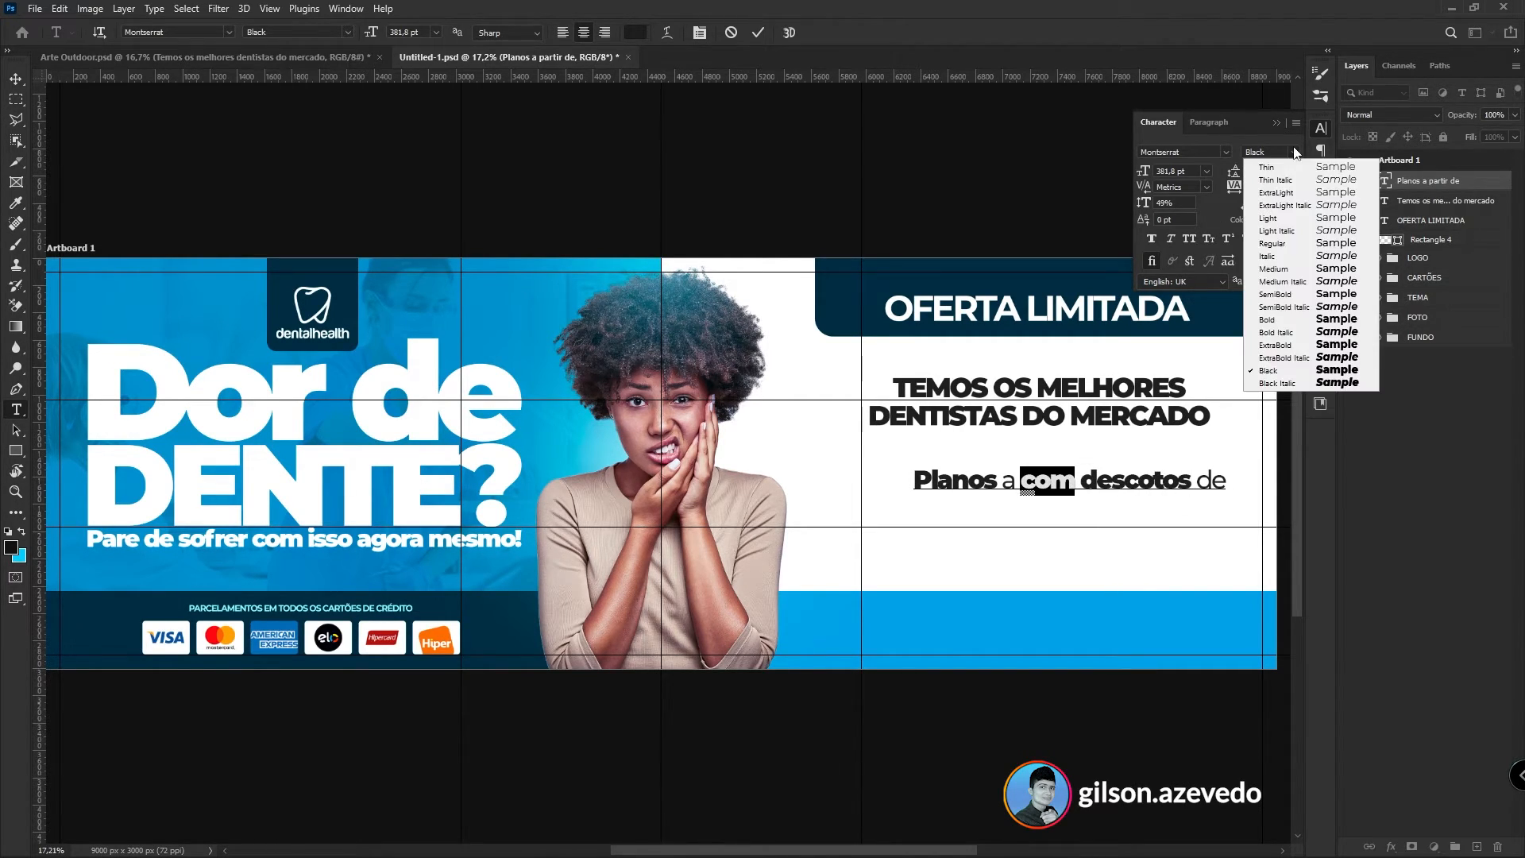
click(1288, 274)
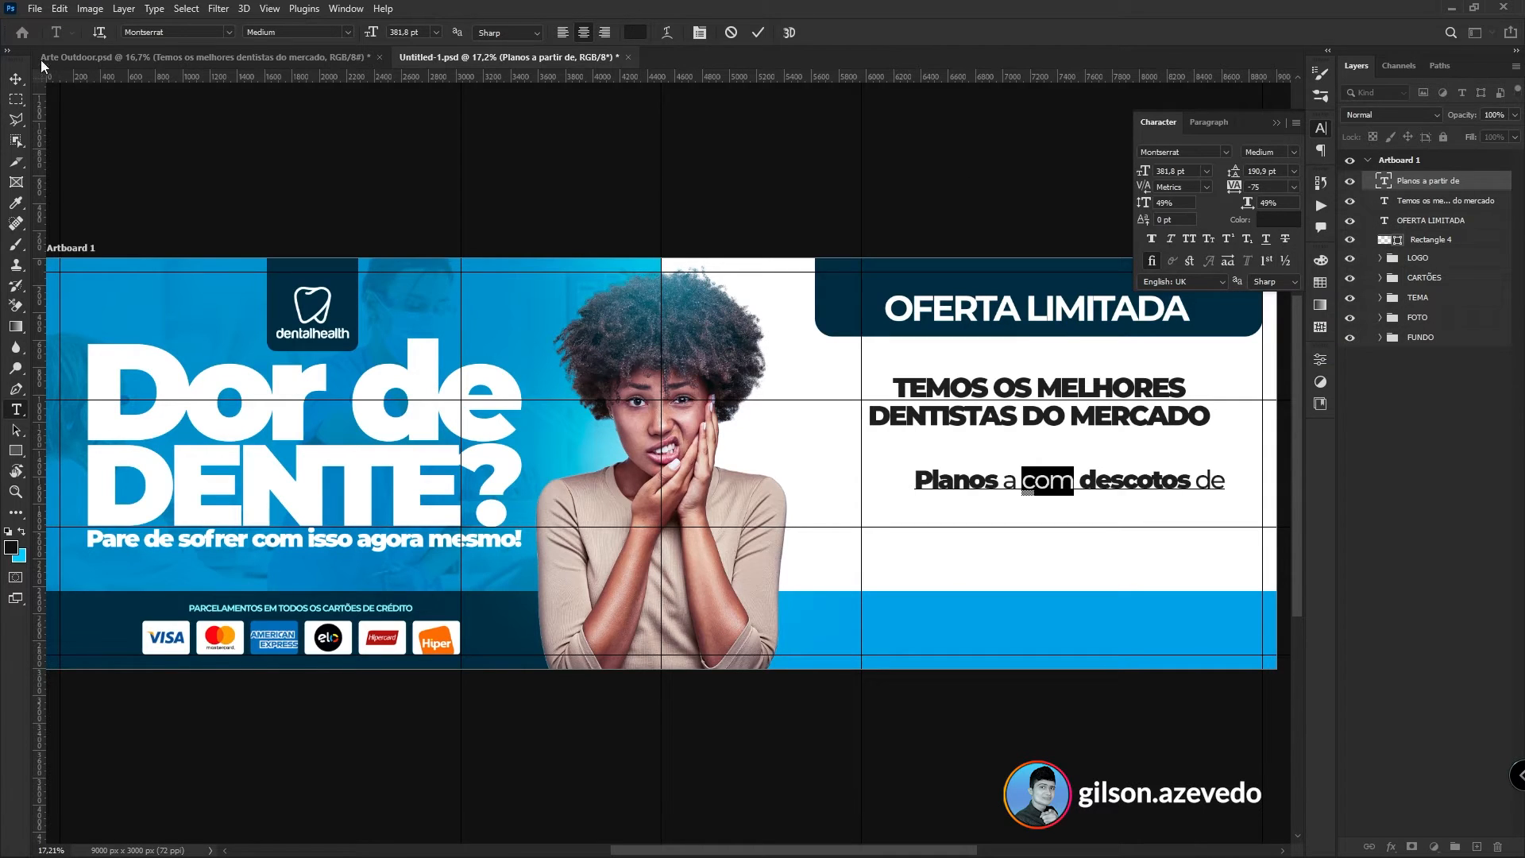
- Scale the plans line up proportionally to about 509 pt and move it lower in the white area
click(16, 81)
key(ctrl+t)
drag(915, 482, 834, 480)
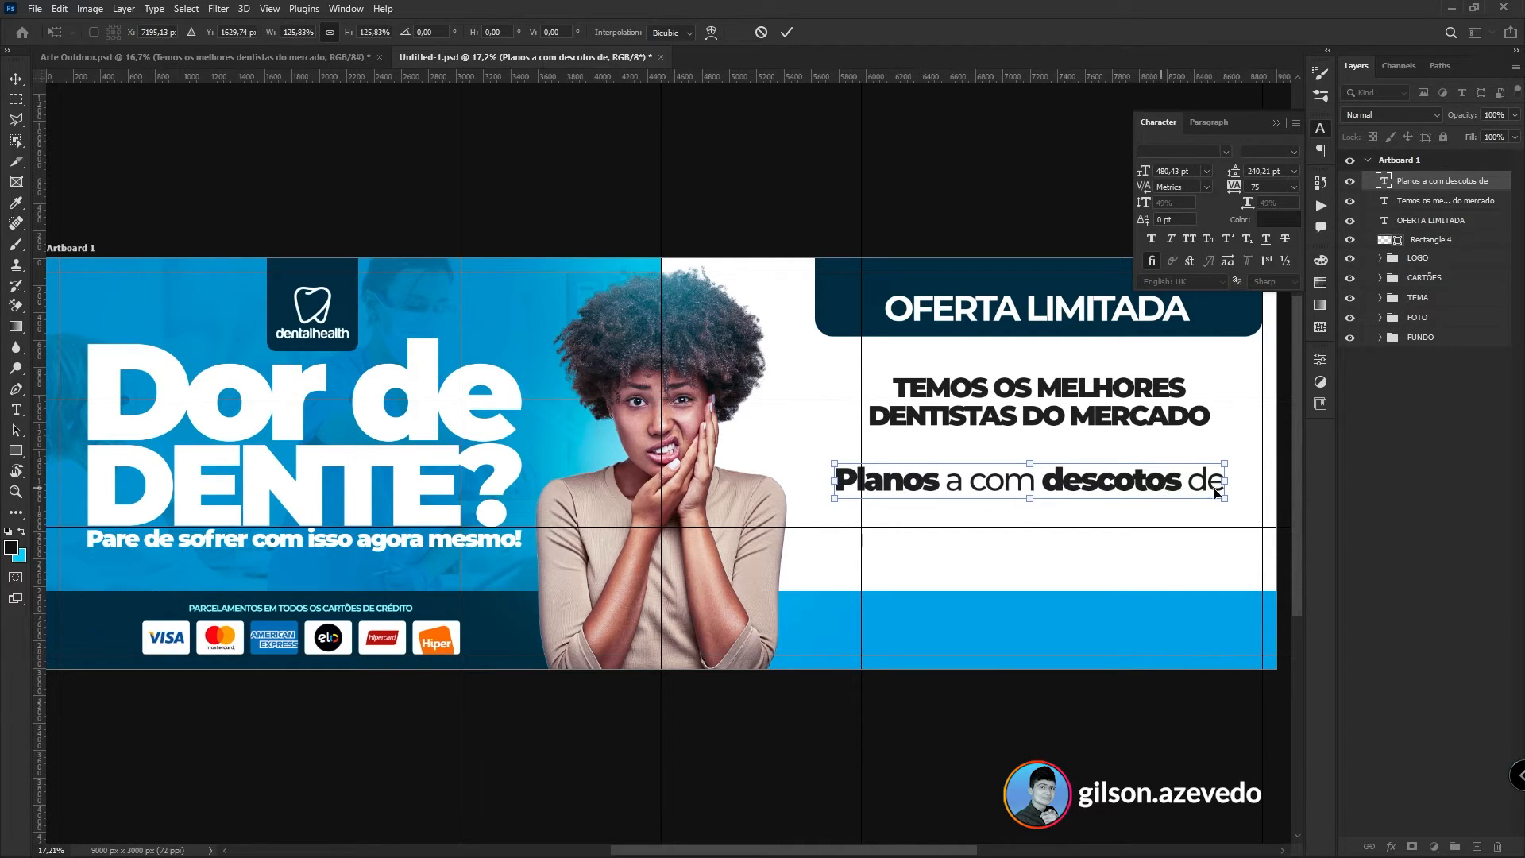
drag(1224, 481, 1116, 498)
key(Return)
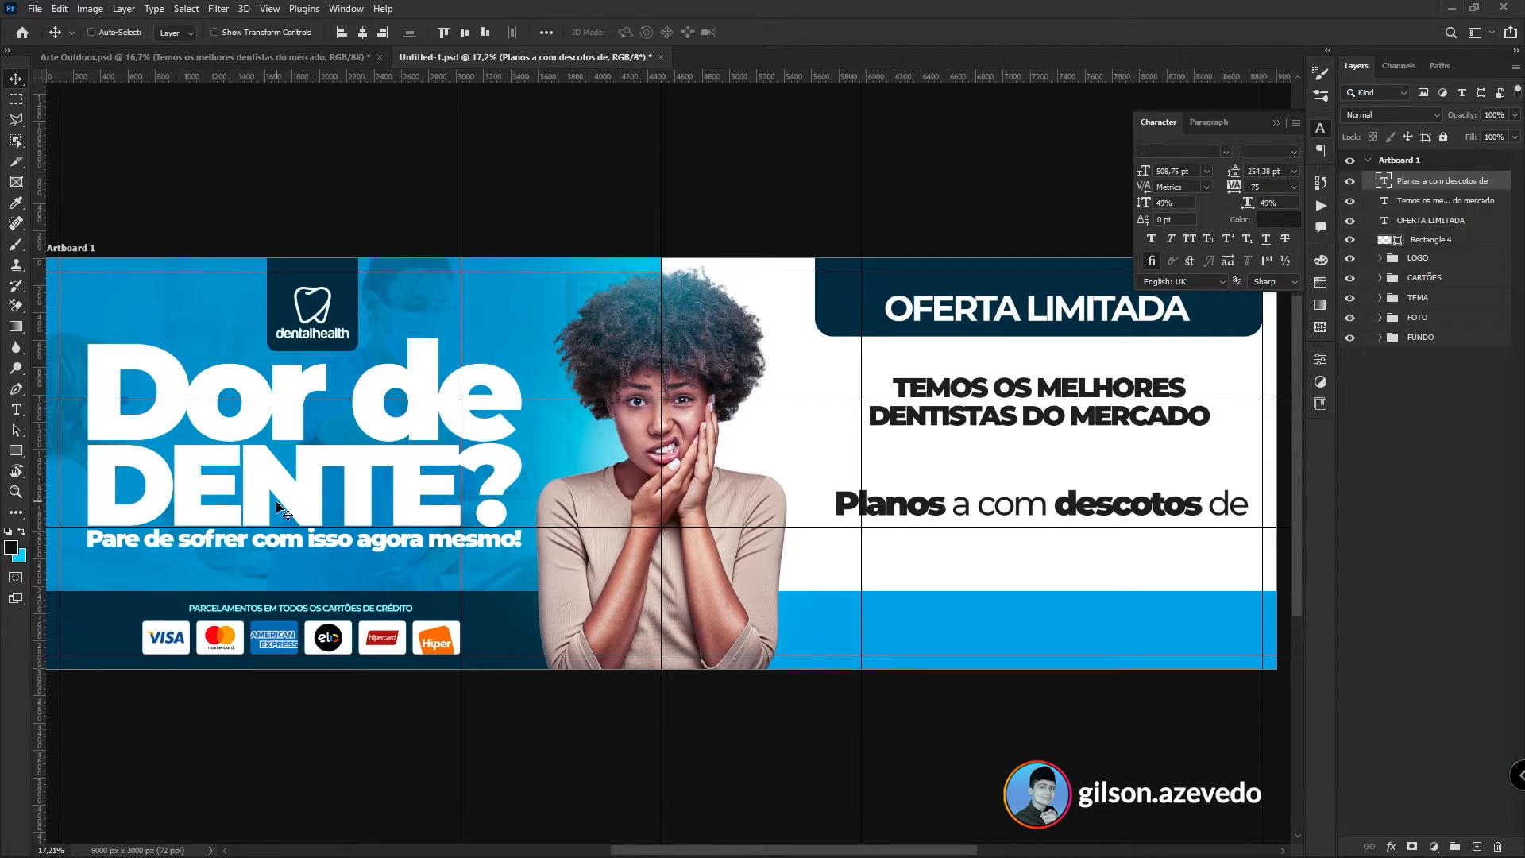
click(1276, 124)
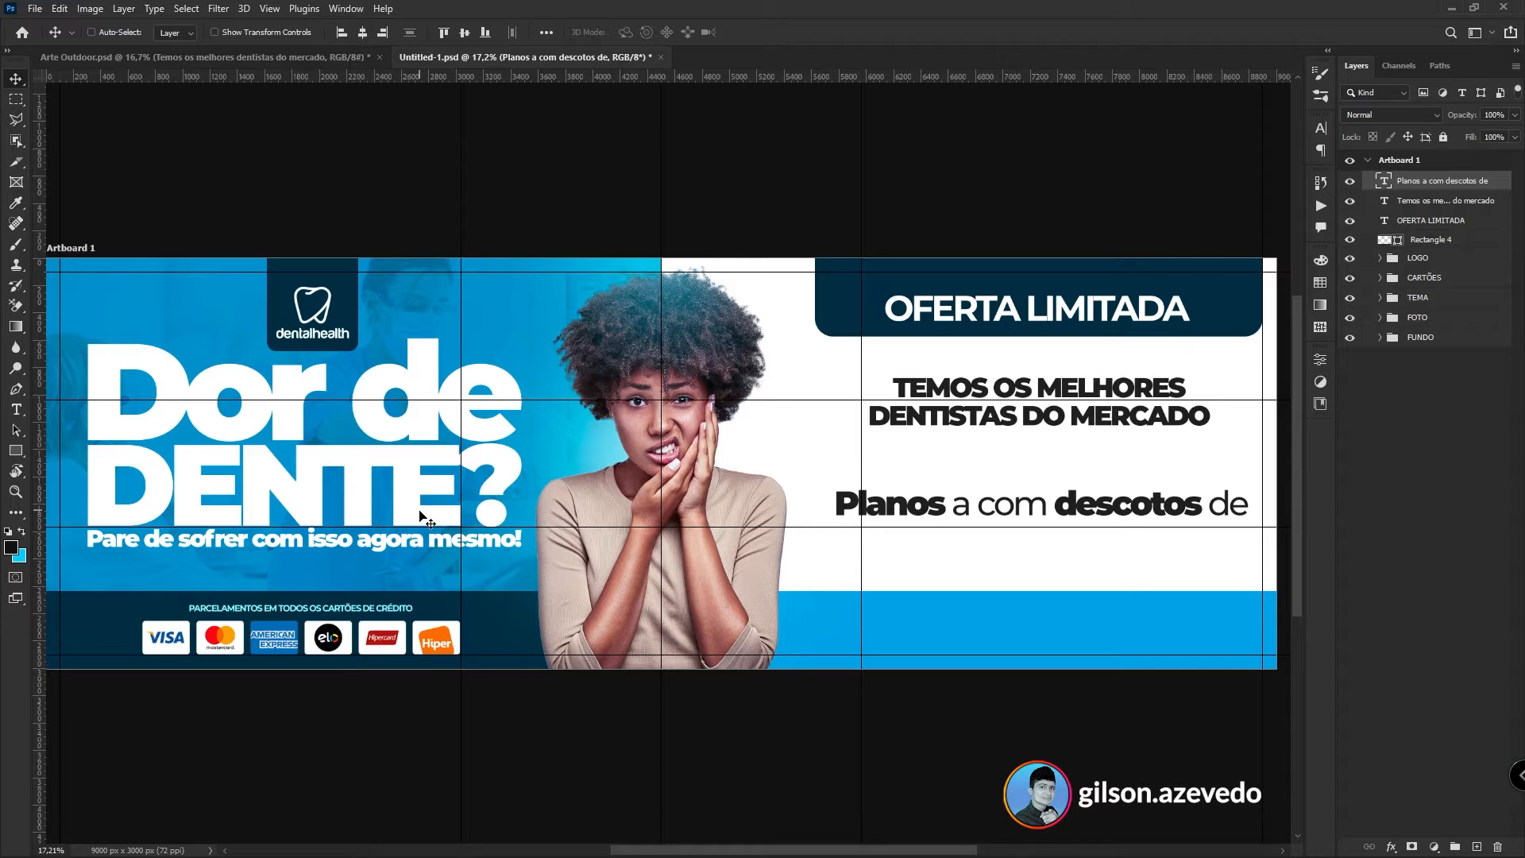
- Correct "descotos" to "descontos" in the plans line and reposition the line under the dentists text
key(t)
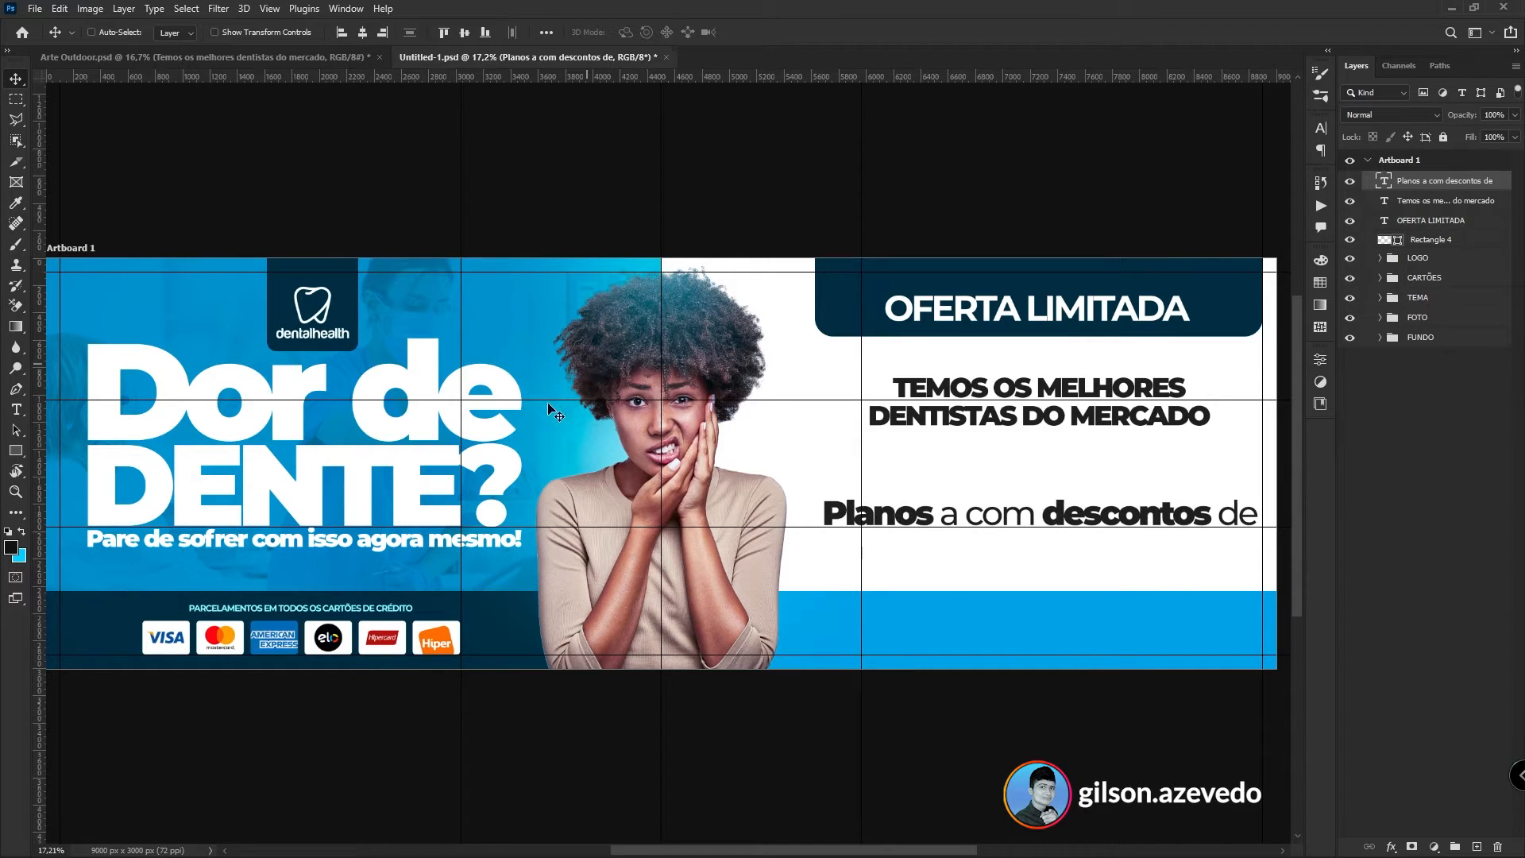
double_click(1033, 521)
key(ctrl+a)
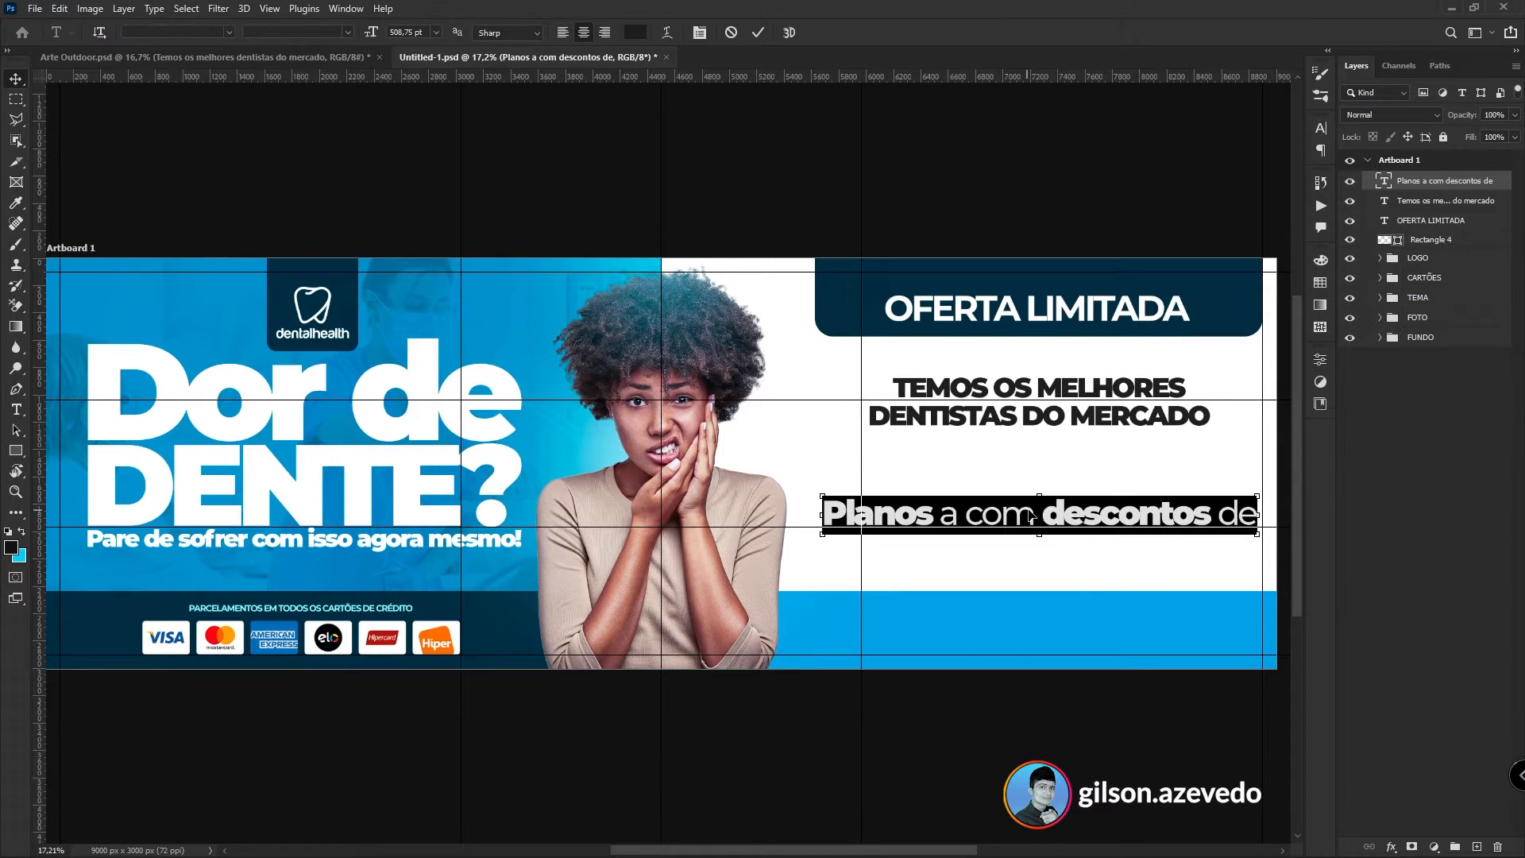
click(14, 77)
drag(1128, 513, 1079, 504)
- Add the text "30%" below the plans line and scale it up to about 1144 pt
click(16, 409)
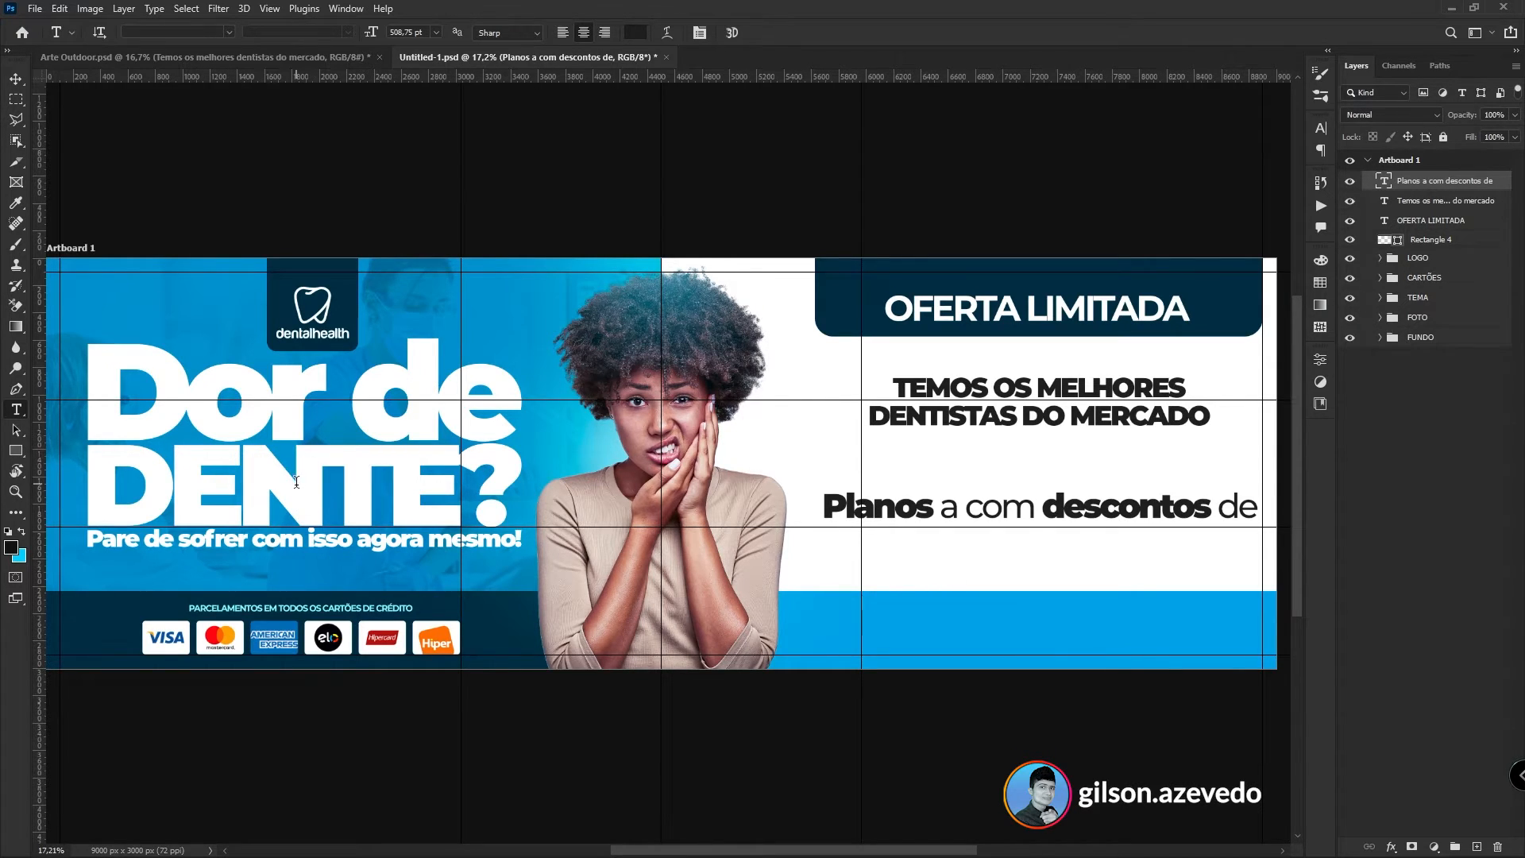
click(906, 573)
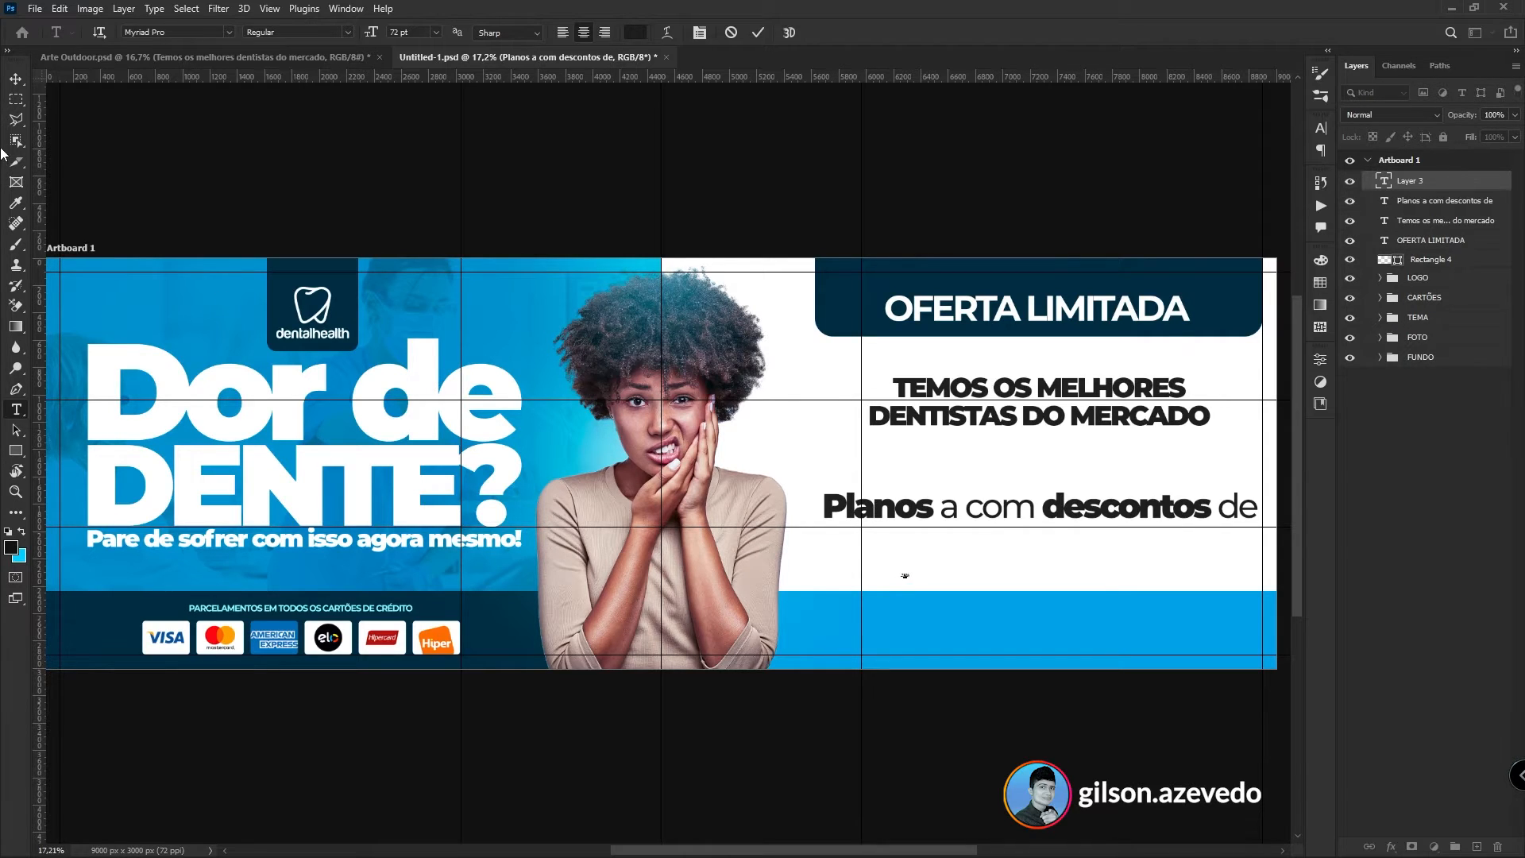
text(30%)
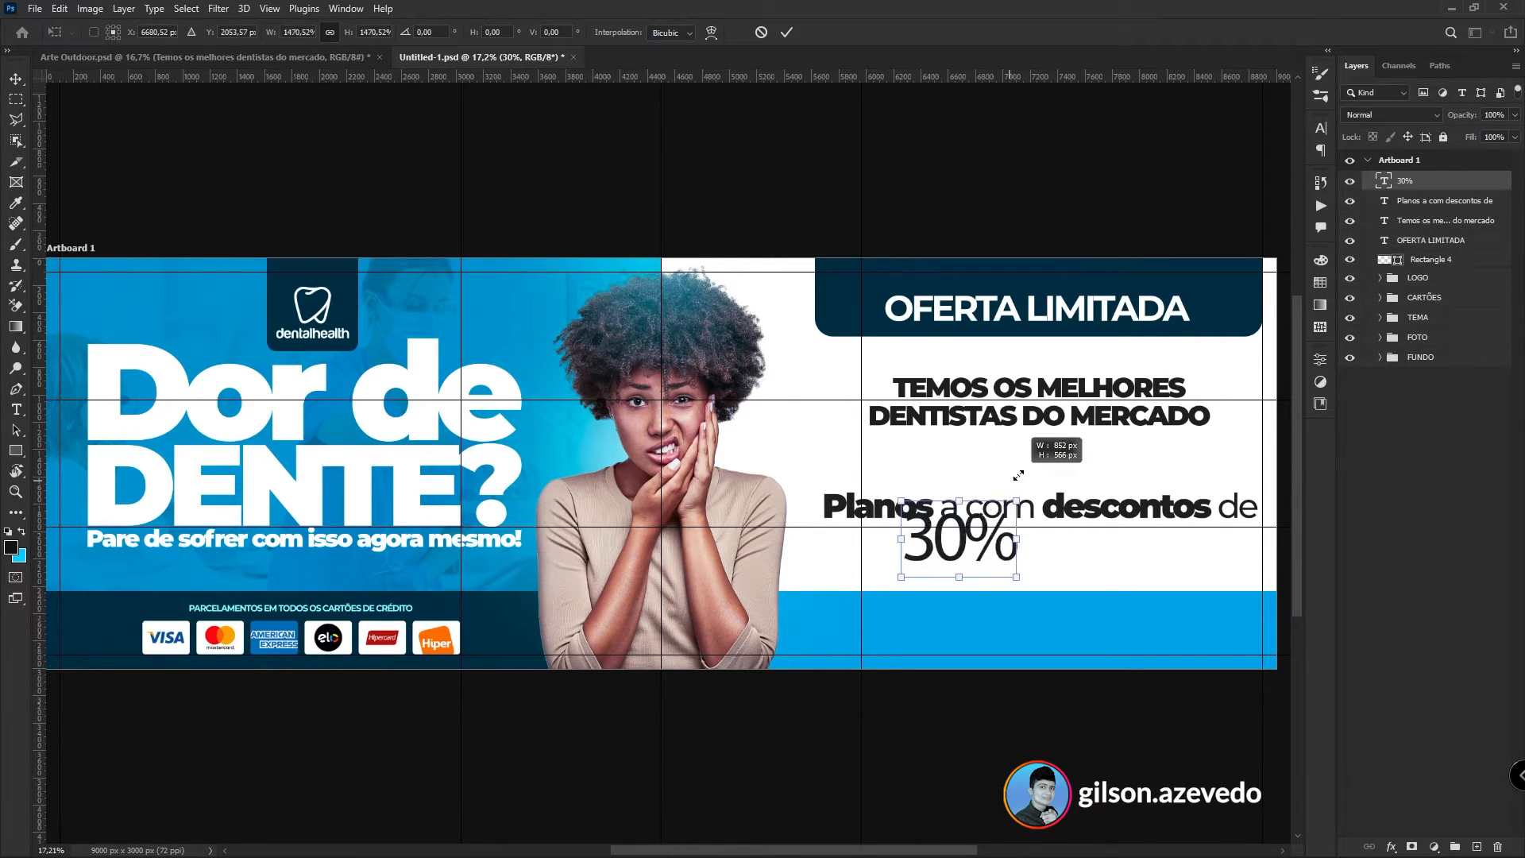
- Set the "30%" text to Montserrat Black and place a copy reading "20%" beside it, both under the plans line
key(ctrl+a)
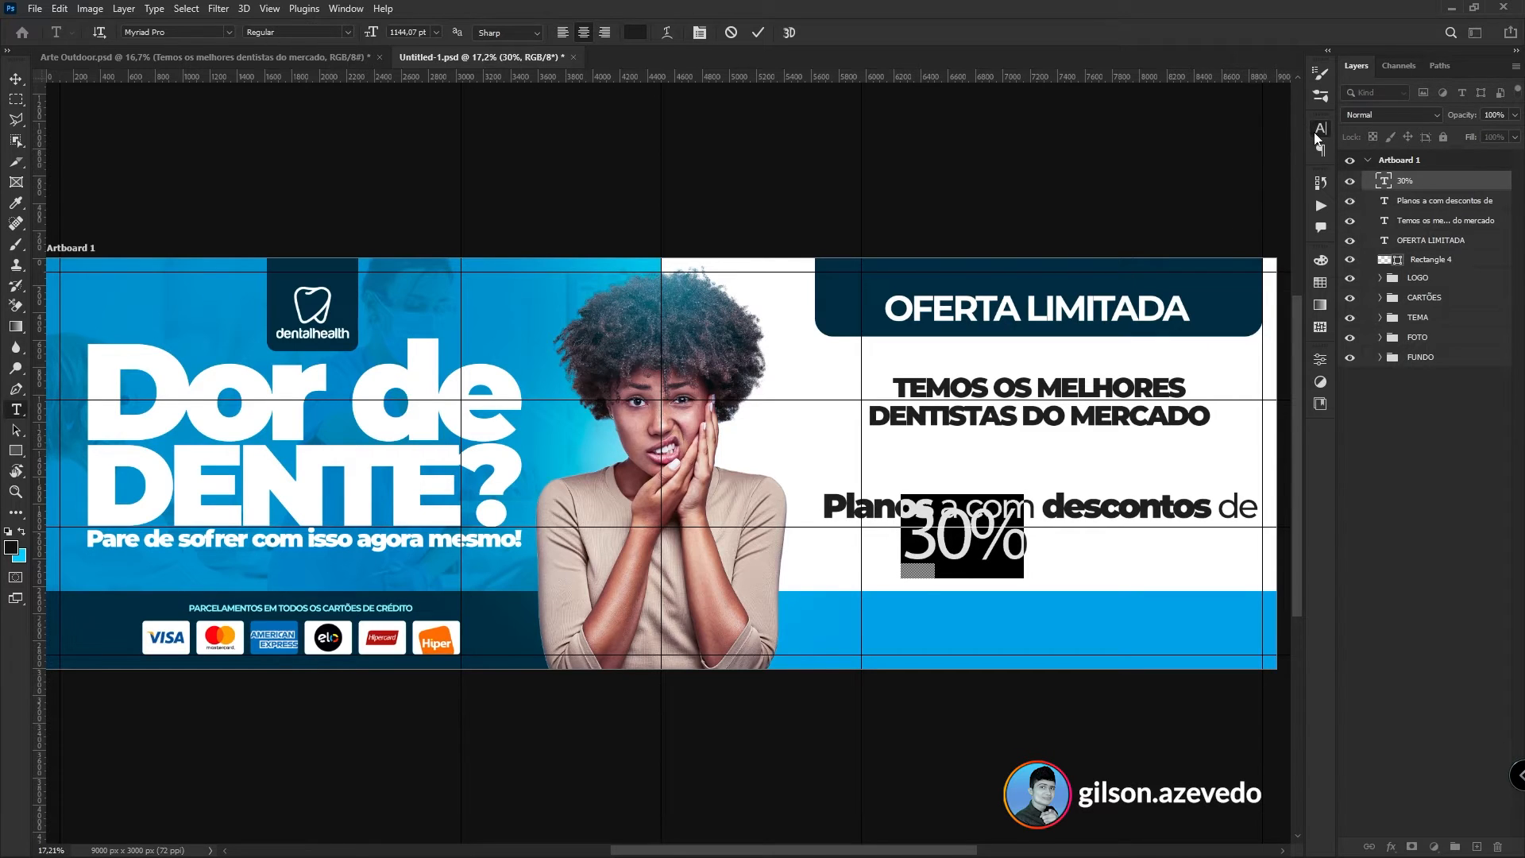
key(ctrl+t)
click(1293, 152)
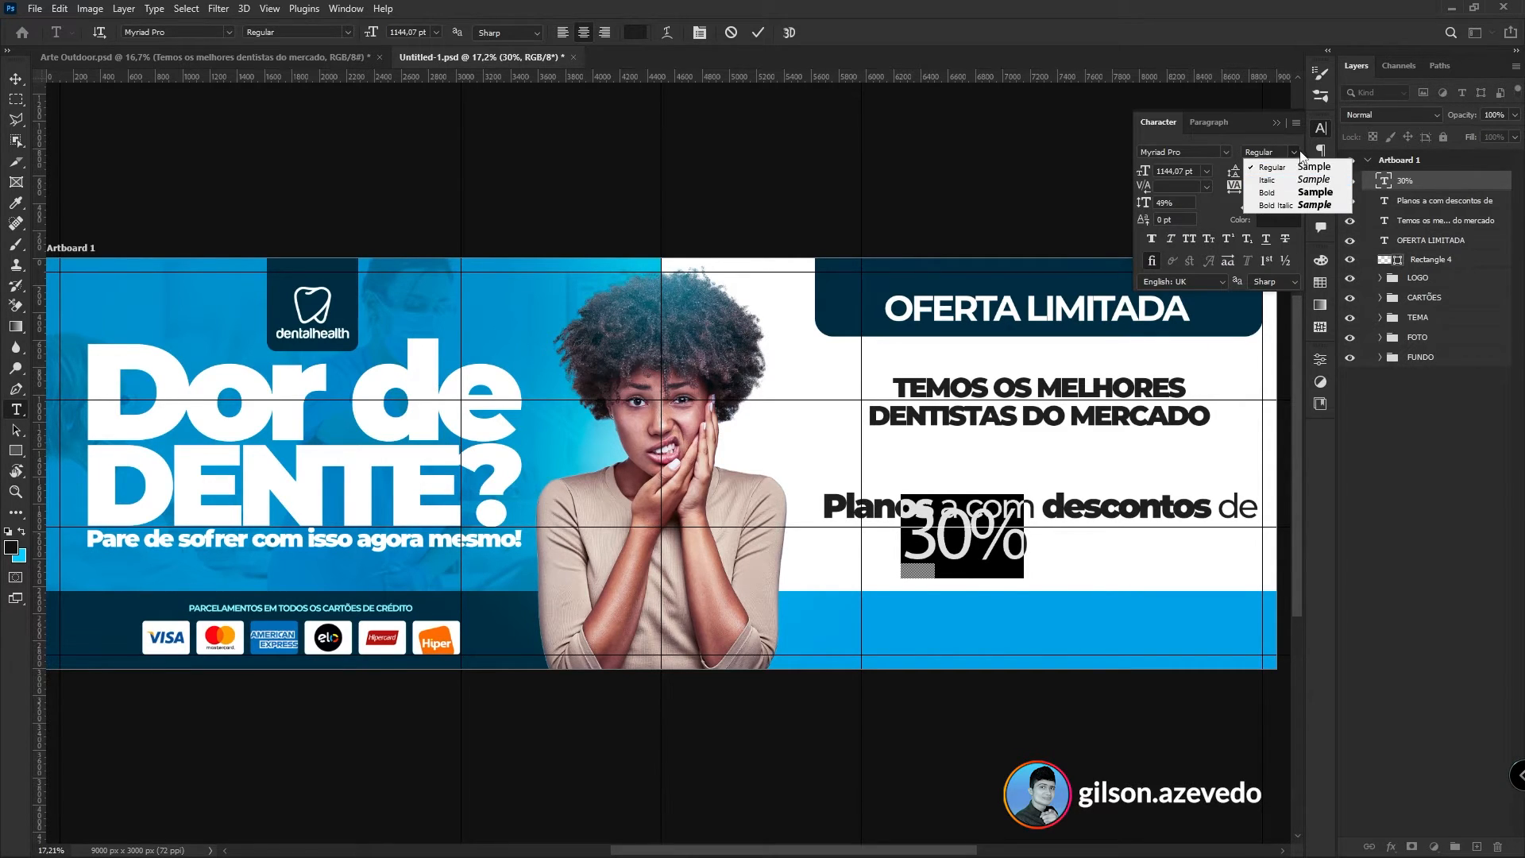
click(1193, 156)
text(m)
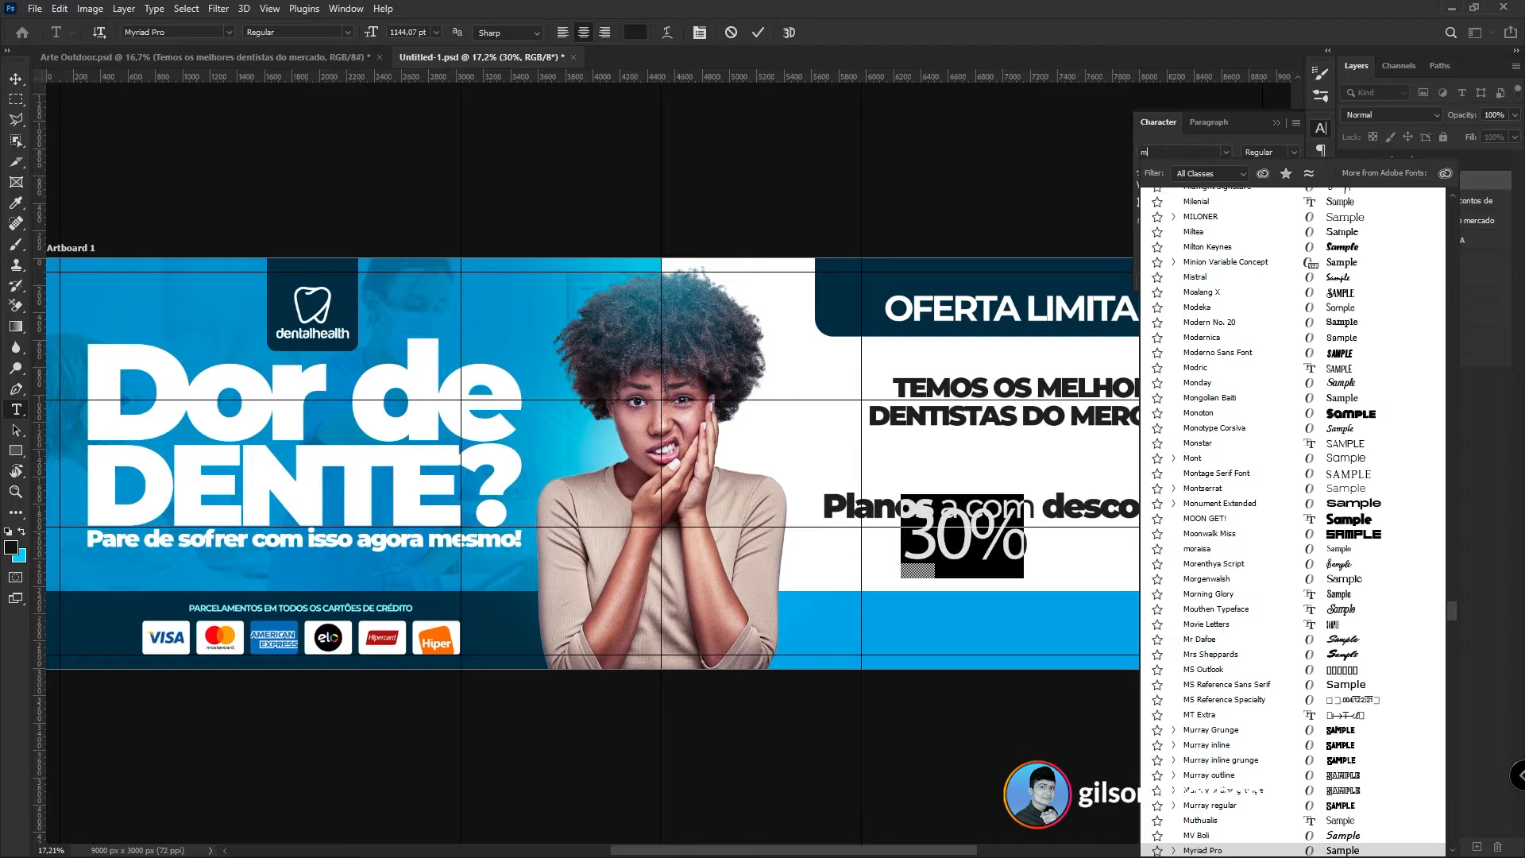
text(ontserrat)
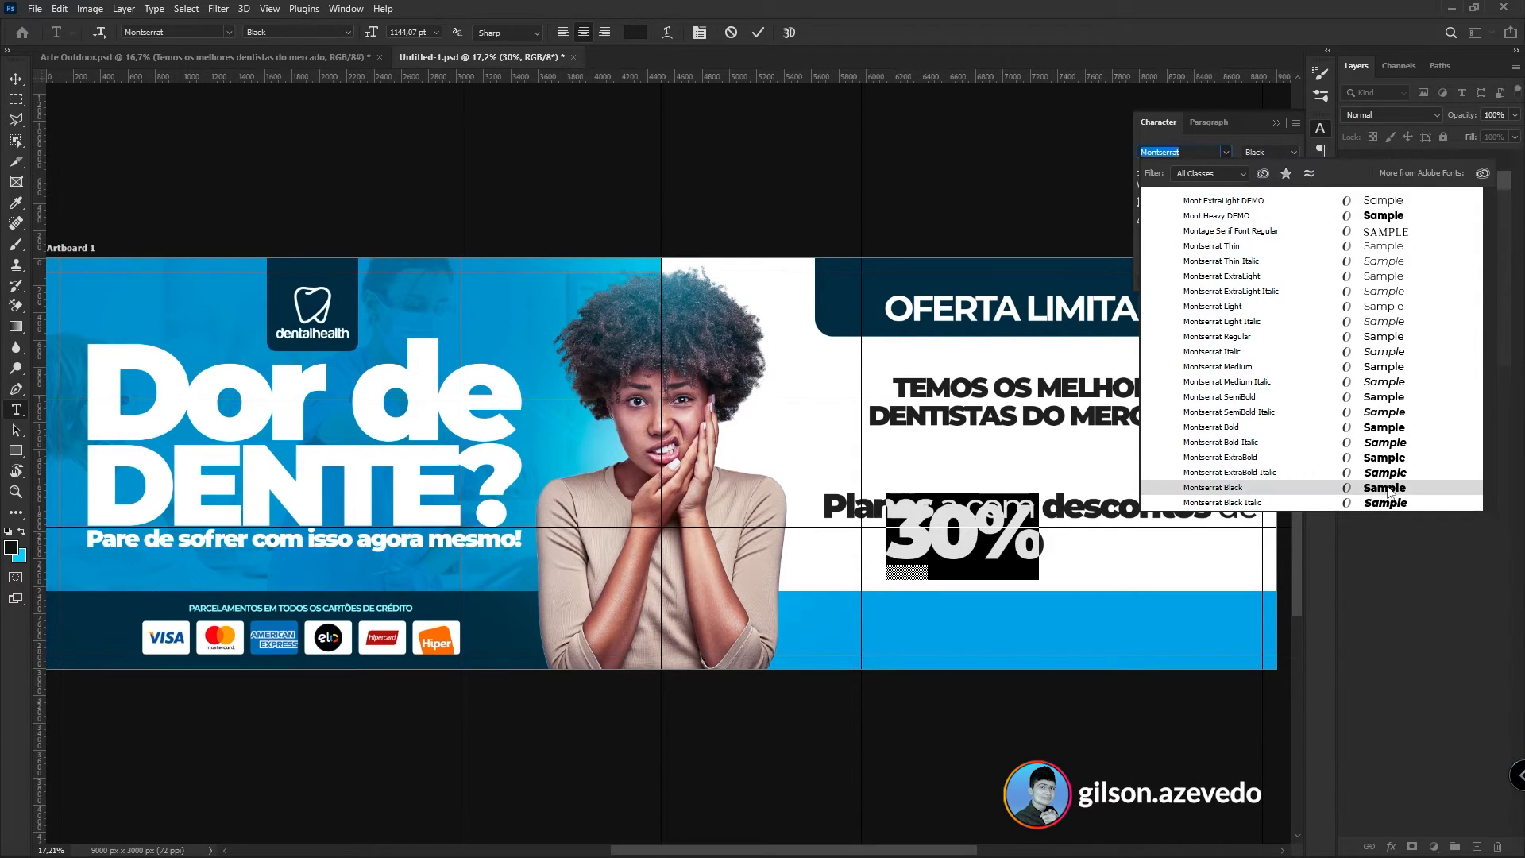
click(1385, 487)
key(ctrl+Return)
key(v)
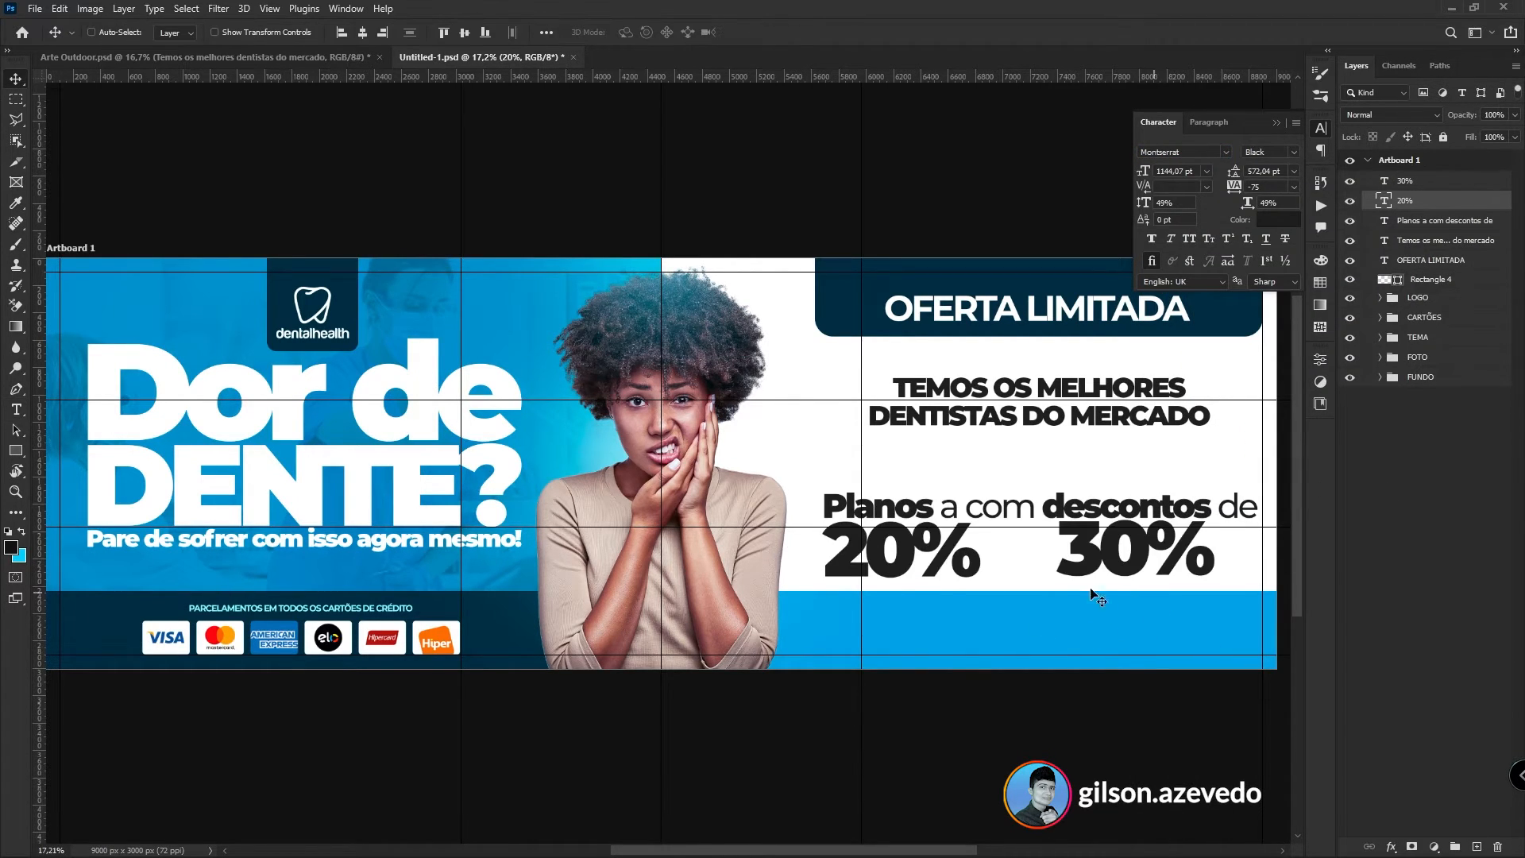
- Add a lowercase "a" between "20%" and "30%" and scale it up to about 330 pt
click(16, 409)
click(1007, 558)
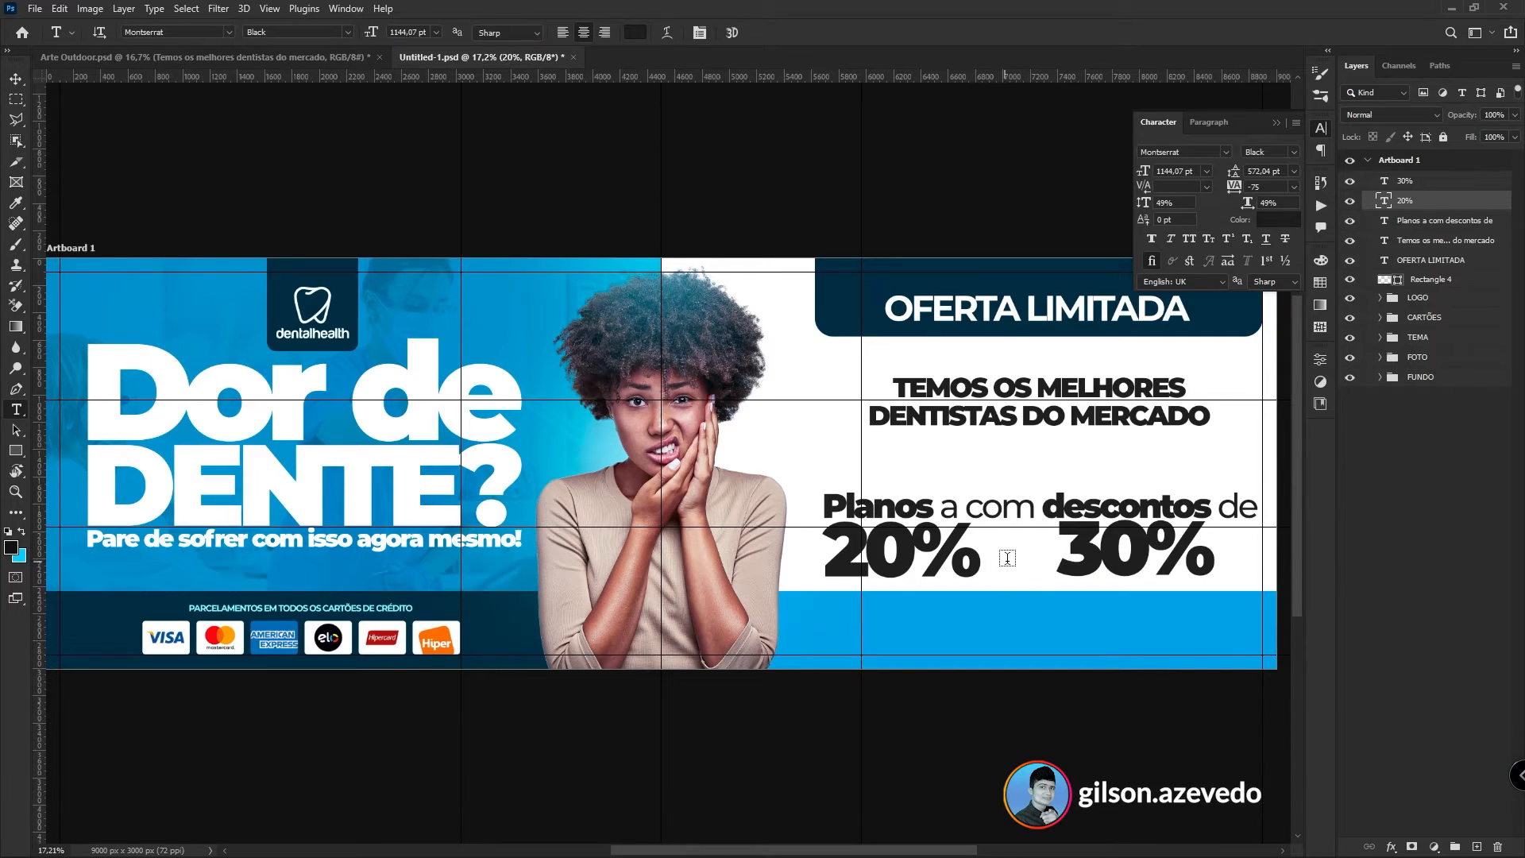
key(BackSpace)
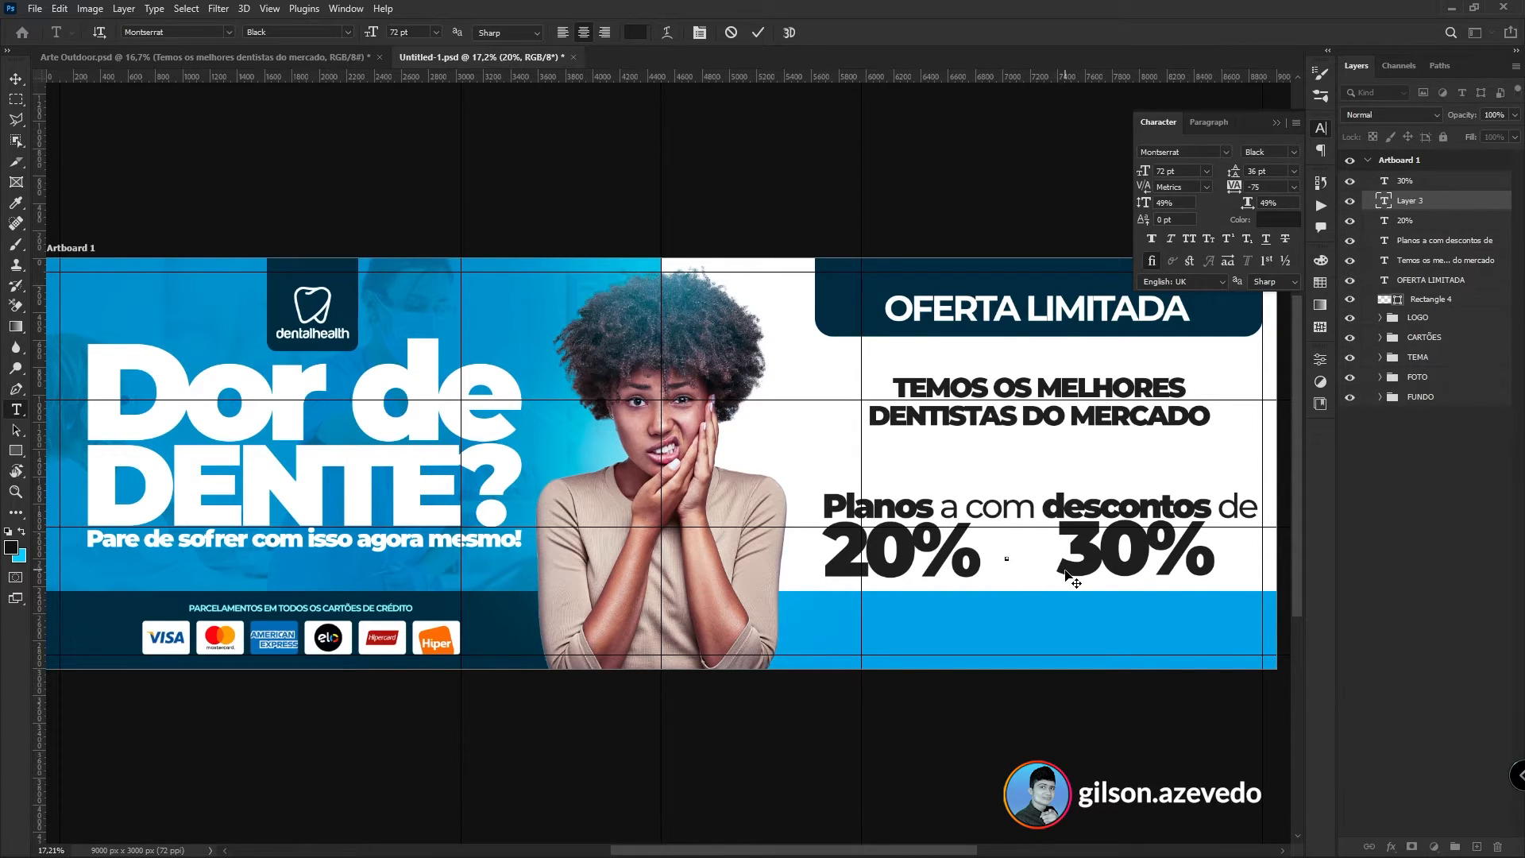
click(16, 82)
key(ctrl+t)
drag(1010, 562, 1030, 579)
key(Return)
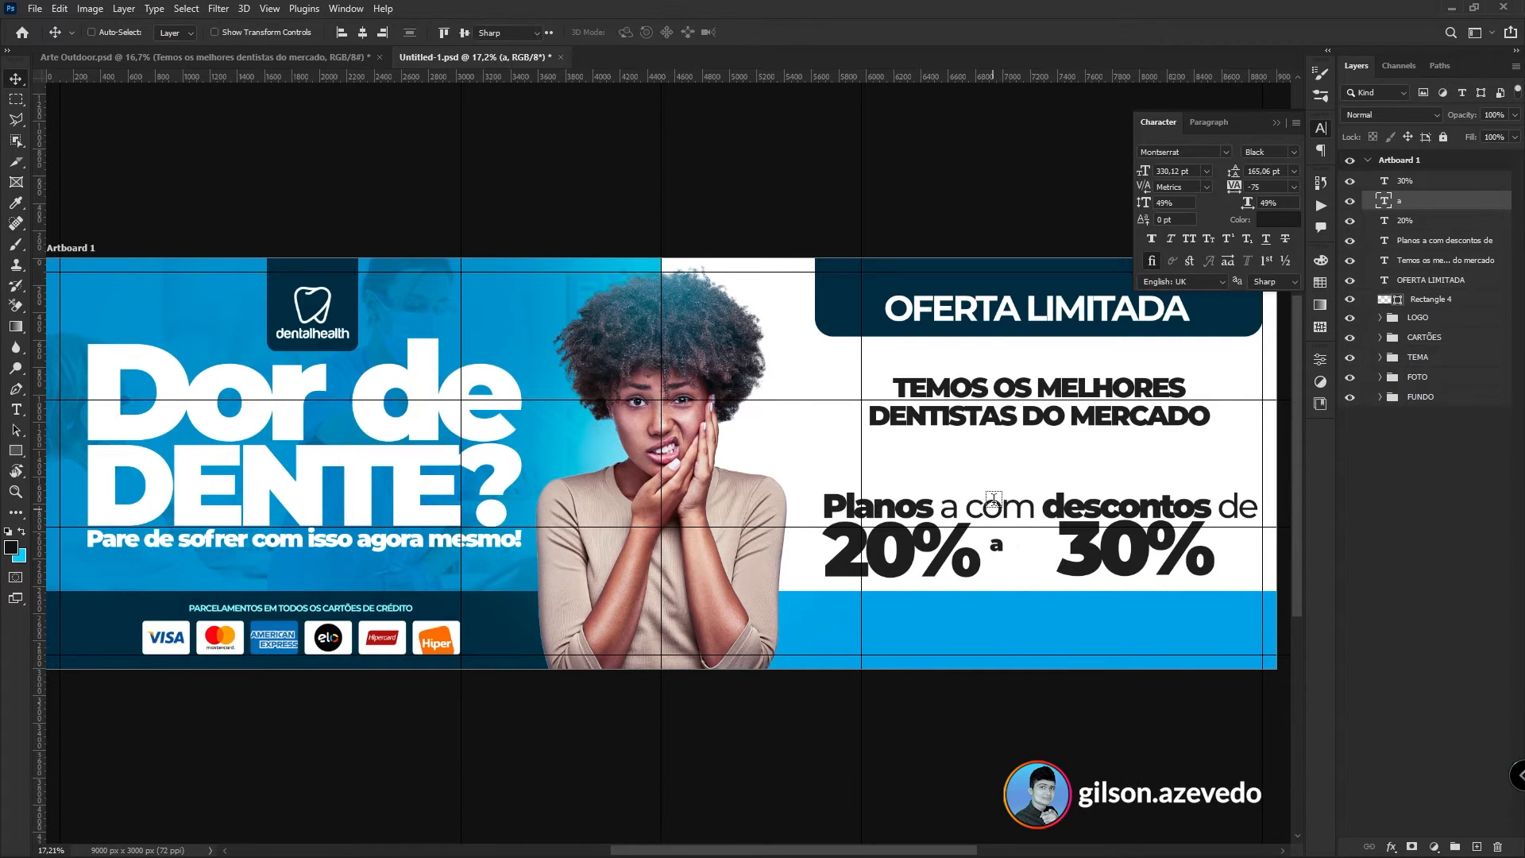
- Match the "a" between the percentages to the plans line with size 508,75 pt and Montserrat Medium
key(t)
click(1002, 512)
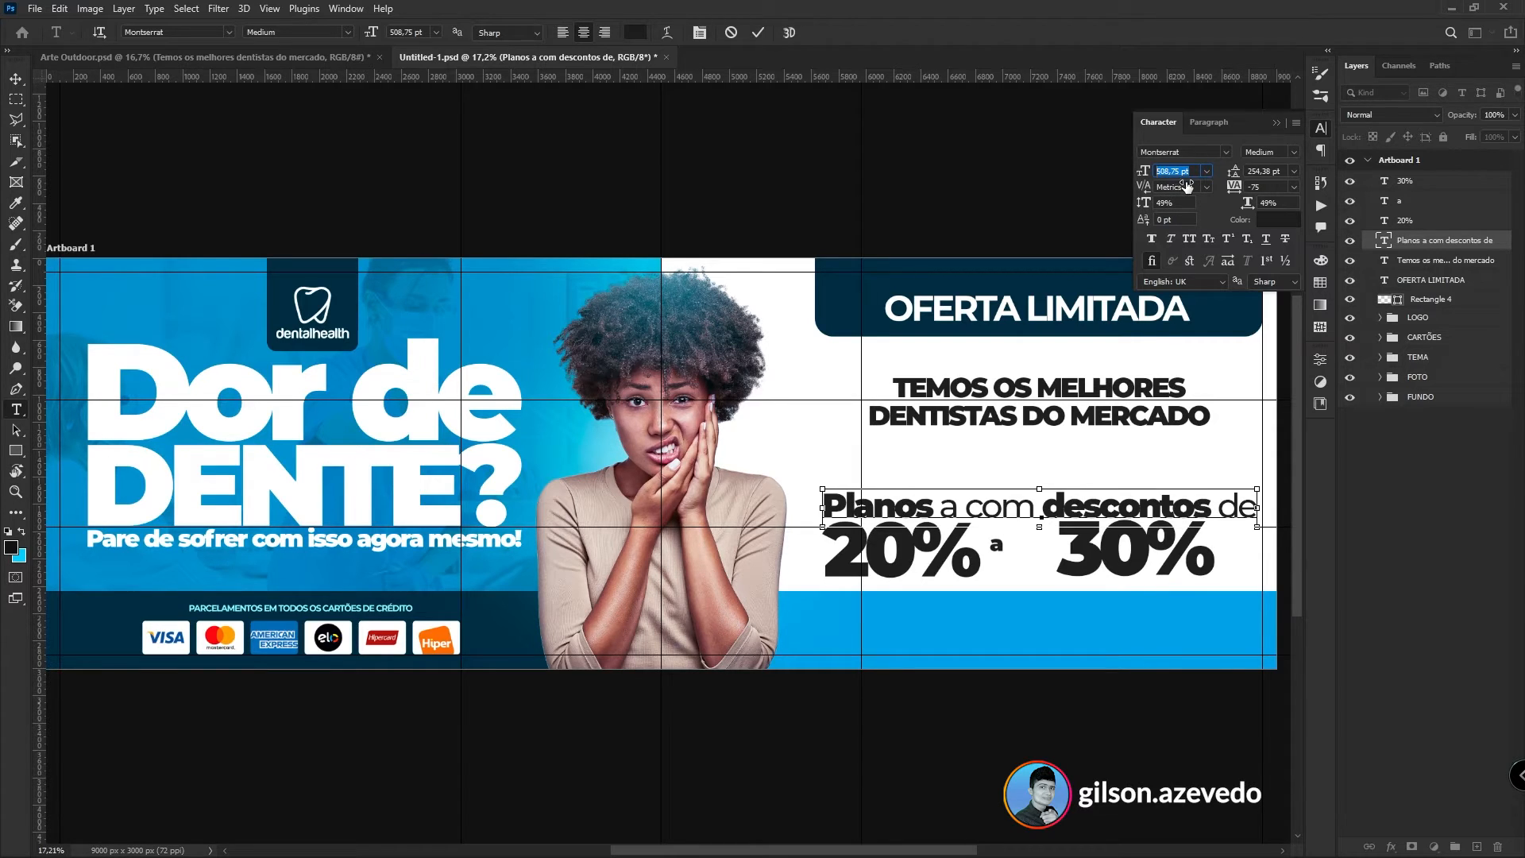
click(997, 545)
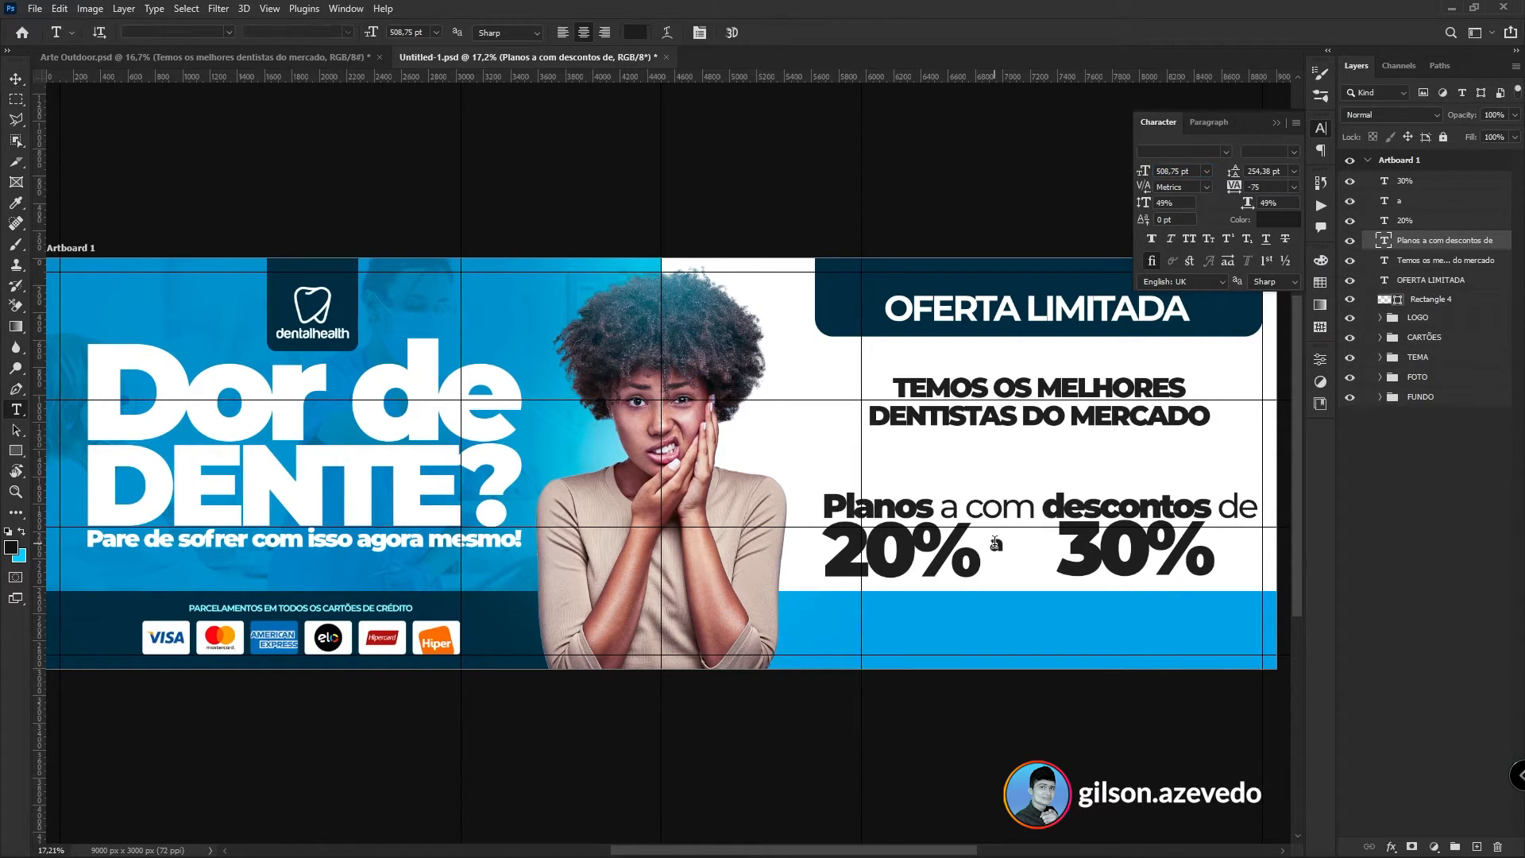
drag(1191, 172, 1104, 161)
text(508,75 pt)
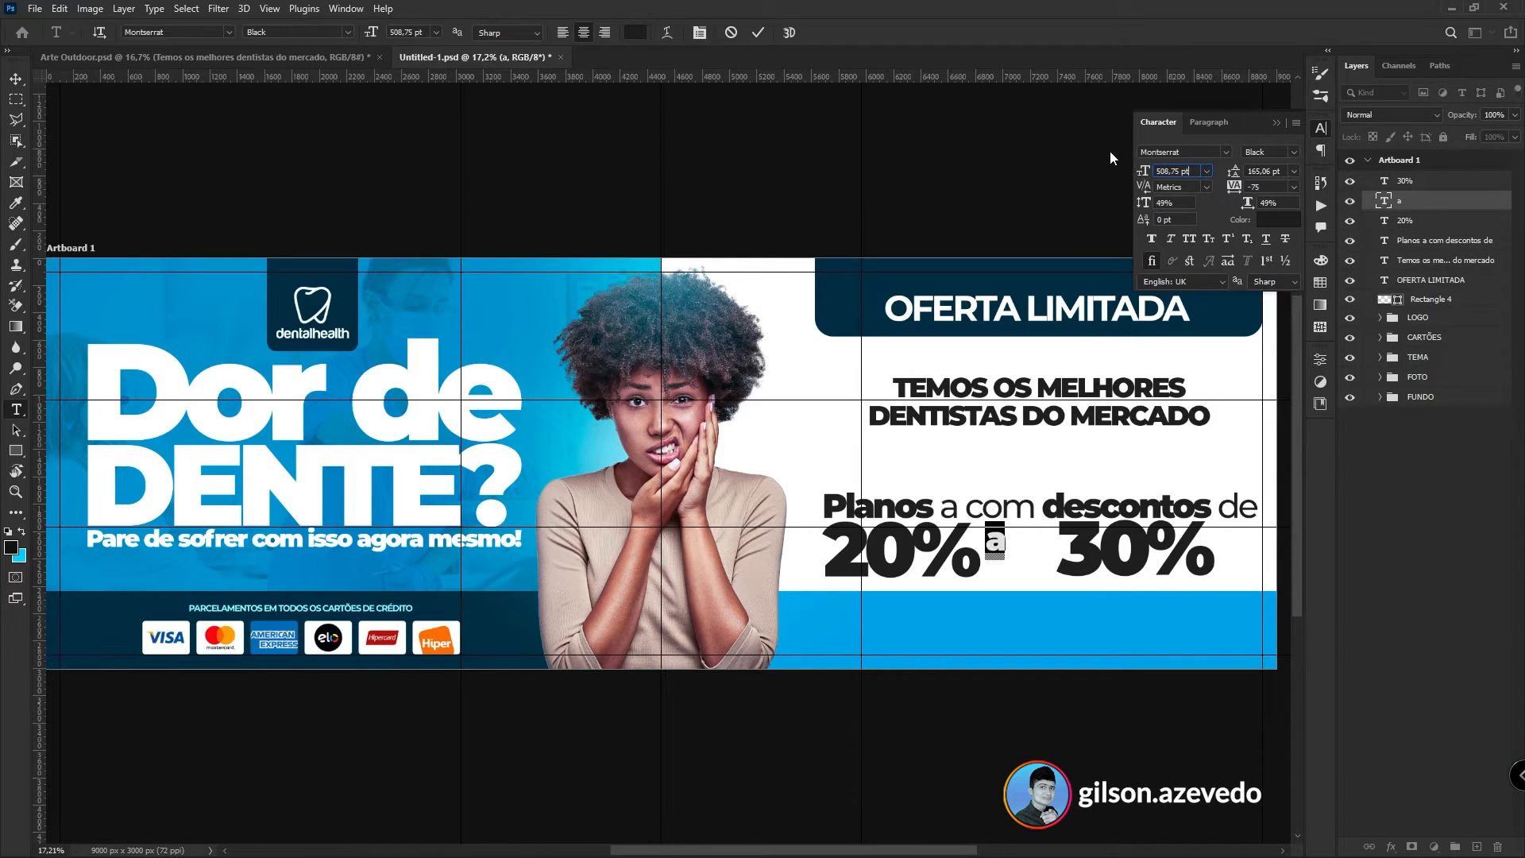
click(1294, 152)
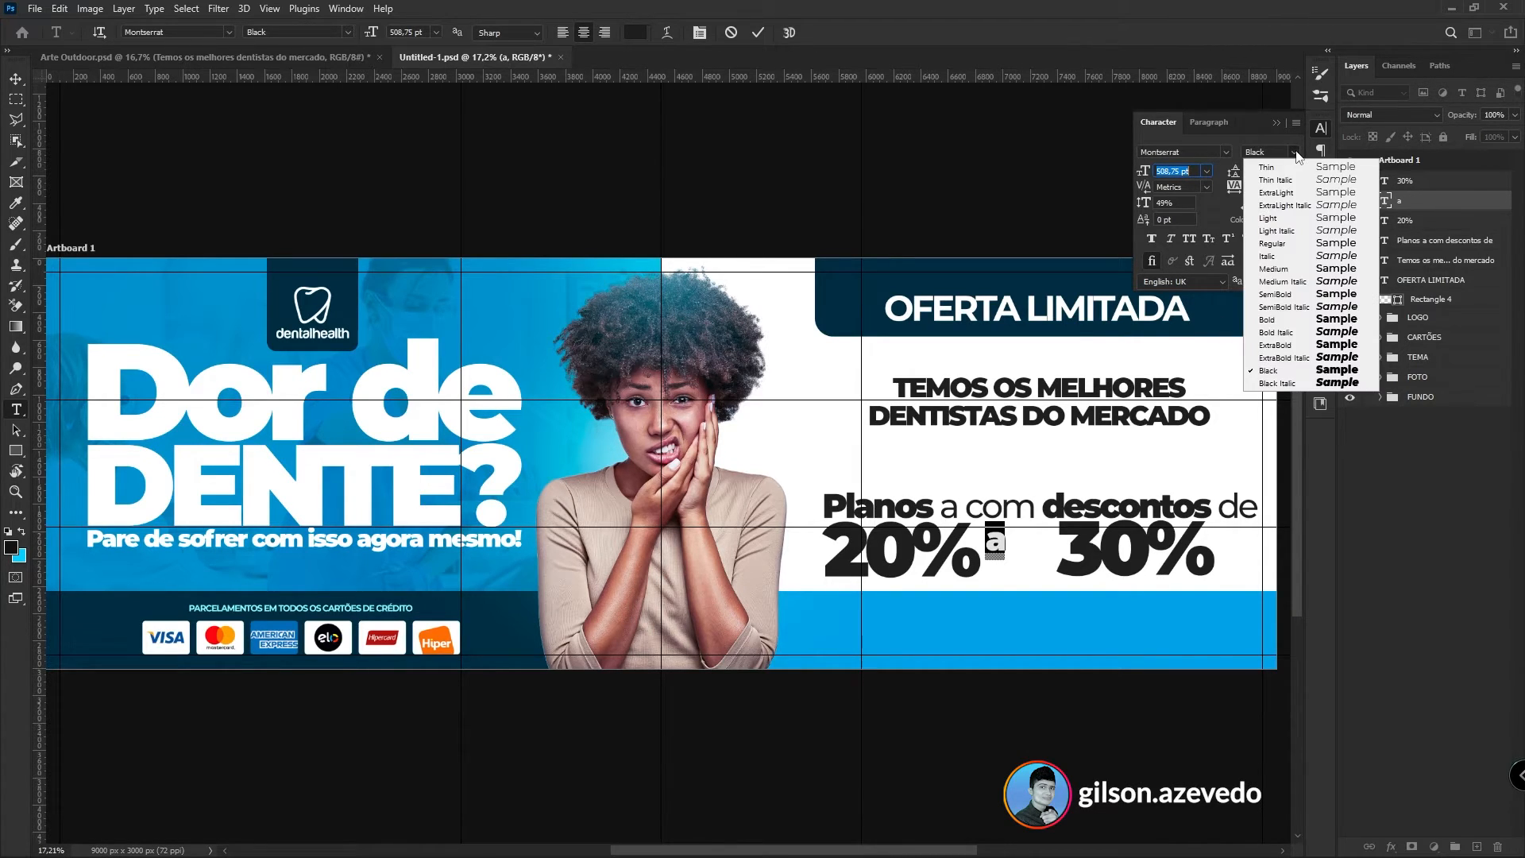
click(1296, 270)
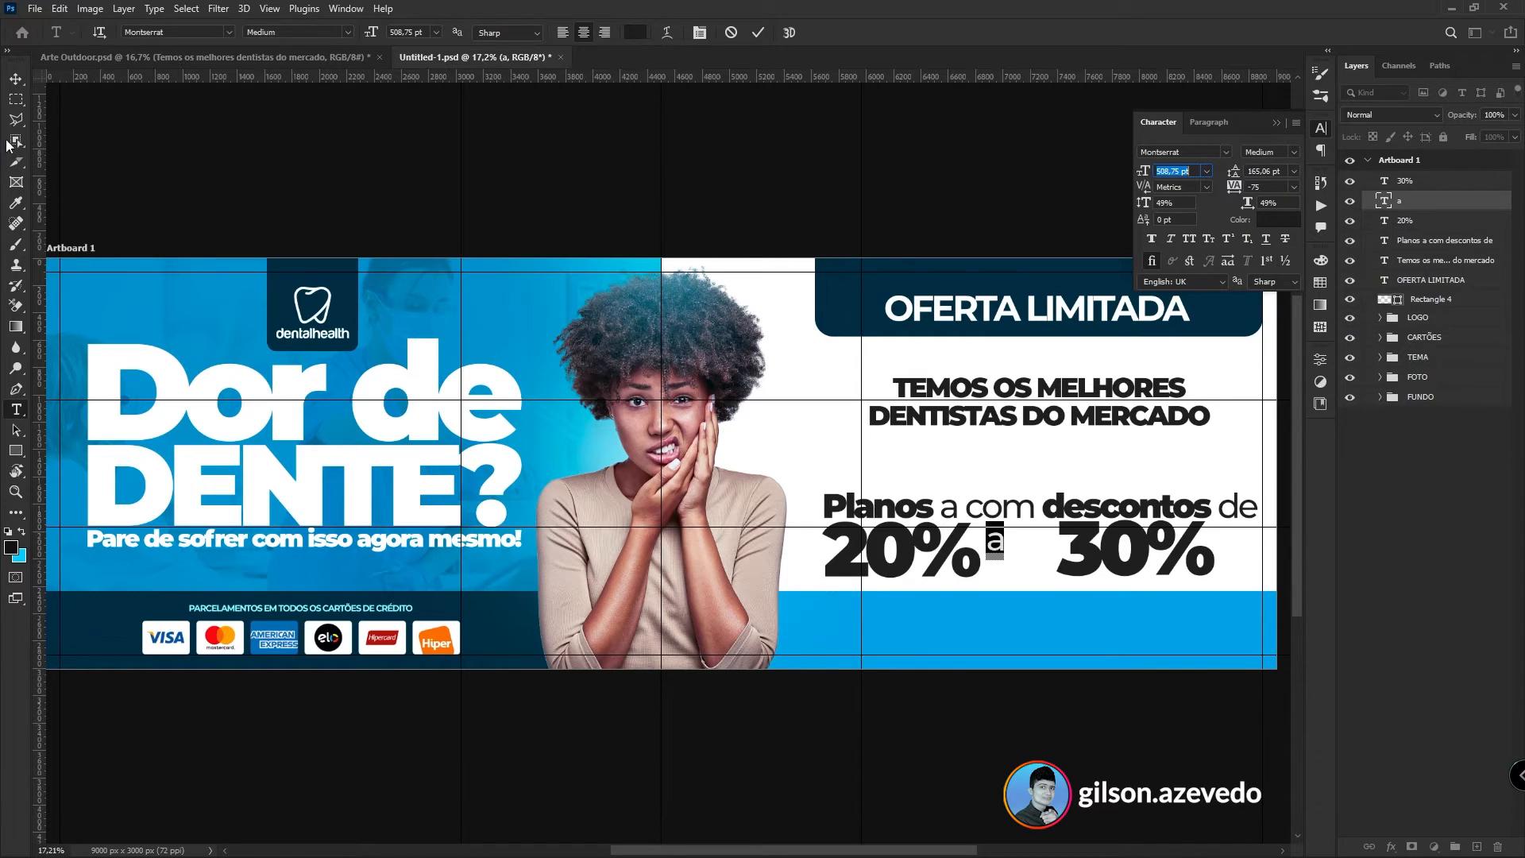
- Nudge the "a" left beside "20%" and move "30%" left to sit close to the "a"
click(16, 79)
key(shift+Left)
key(shift+Left)
key(shift+Left)
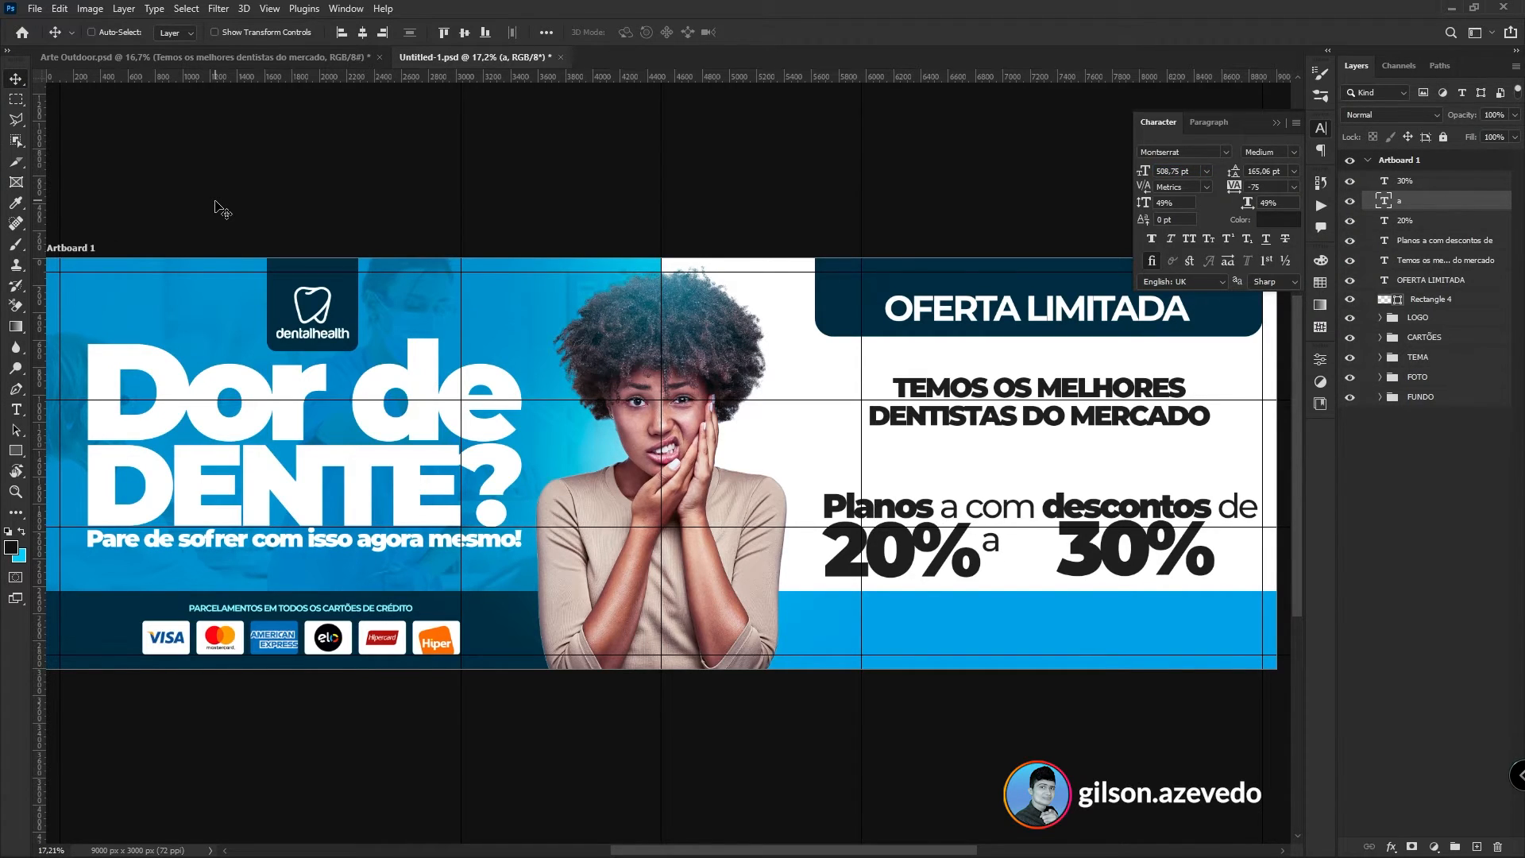
ctrl+click(1114, 557)
drag(1100, 571, 1049, 571)
- Group the "20%", "a" and "30%" layers and centre the group horizontally under the plans line
ctrl+click(1453, 220)
key(ctrl+g)
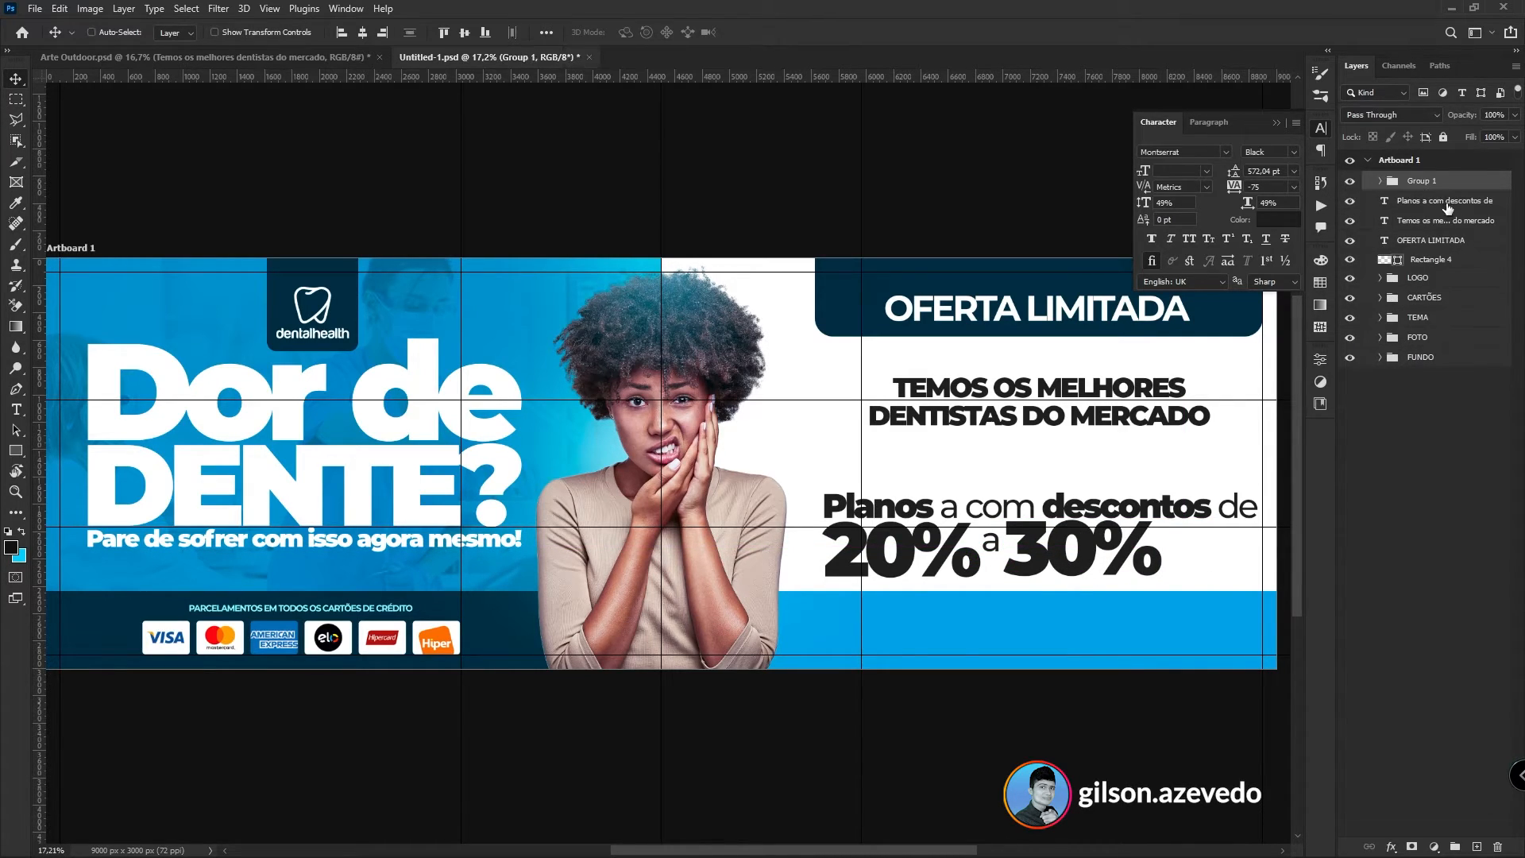
ctrl+click(1500, 203)
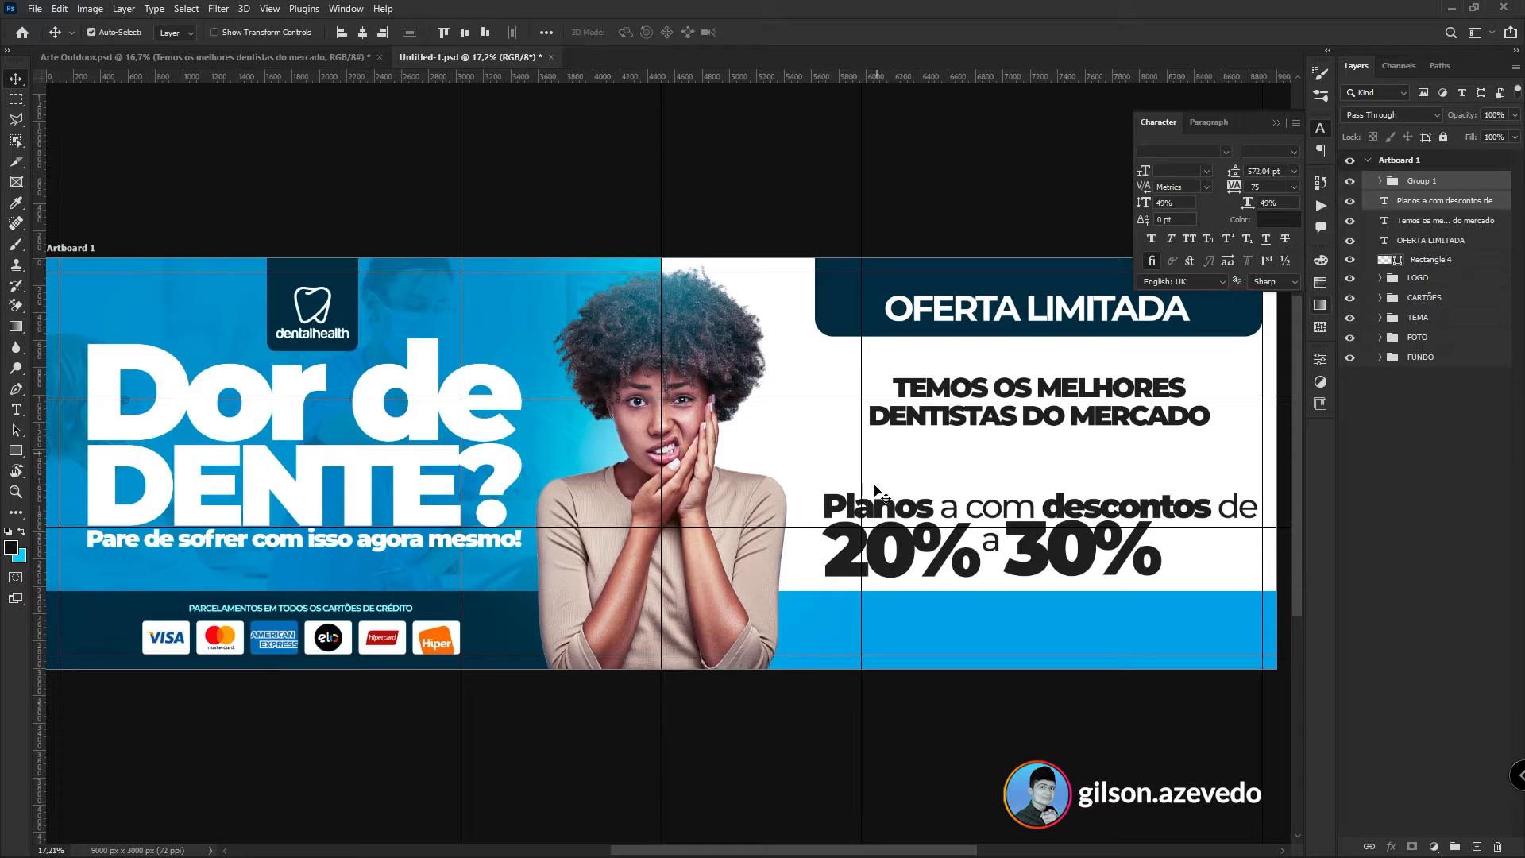
click(368, 39)
- Scale the plans line down proportionally to the width of the discount percentages and group it with them
click(1479, 202)
key(ctrl+t)
drag(1253, 510, 1216, 511)
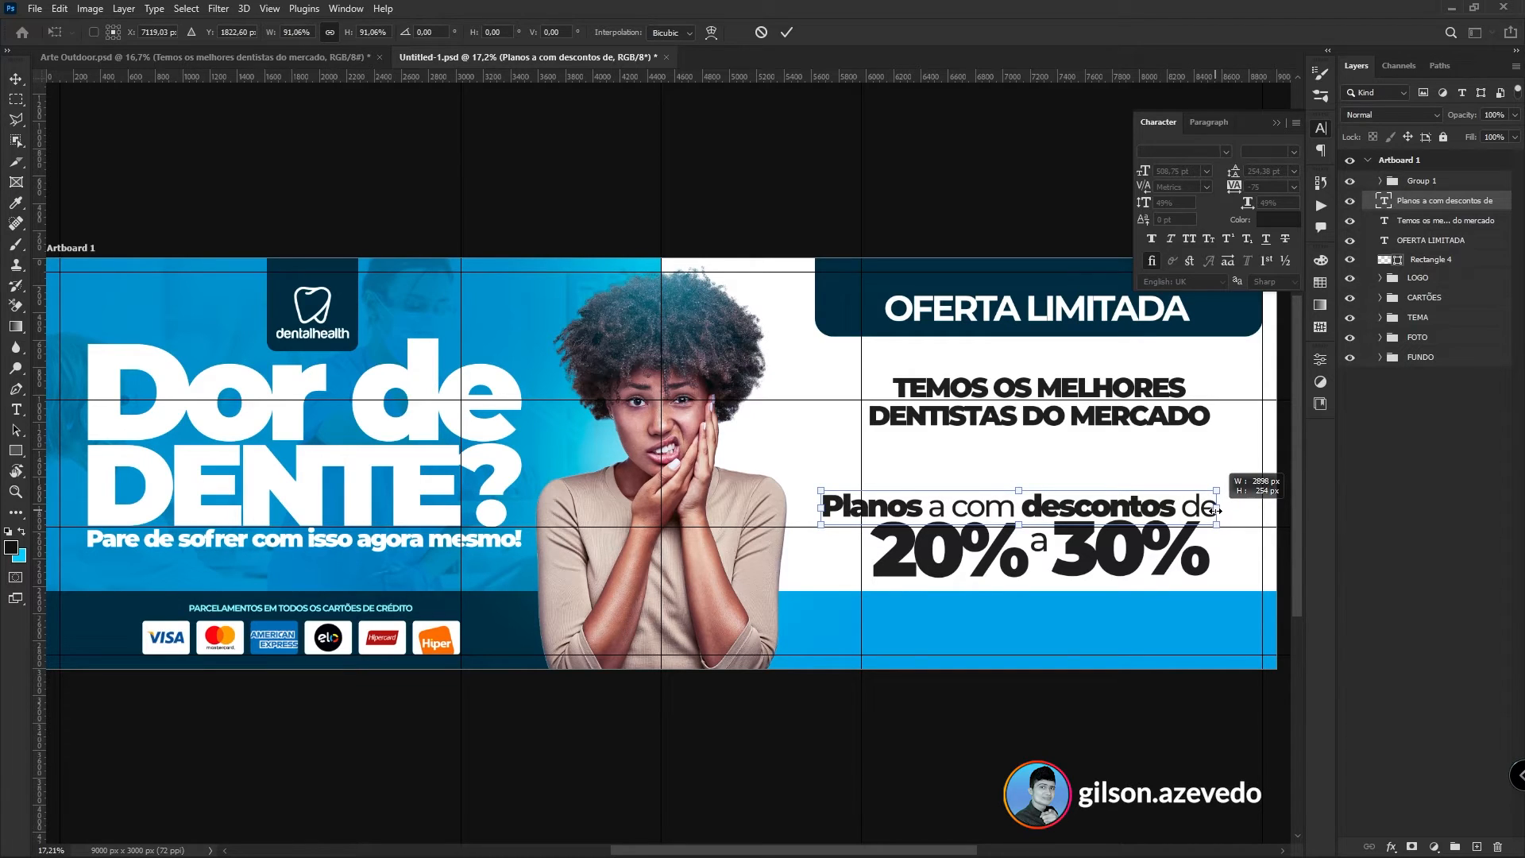
key(Return)
shift+click(1430, 180)
key(ctrl+g)
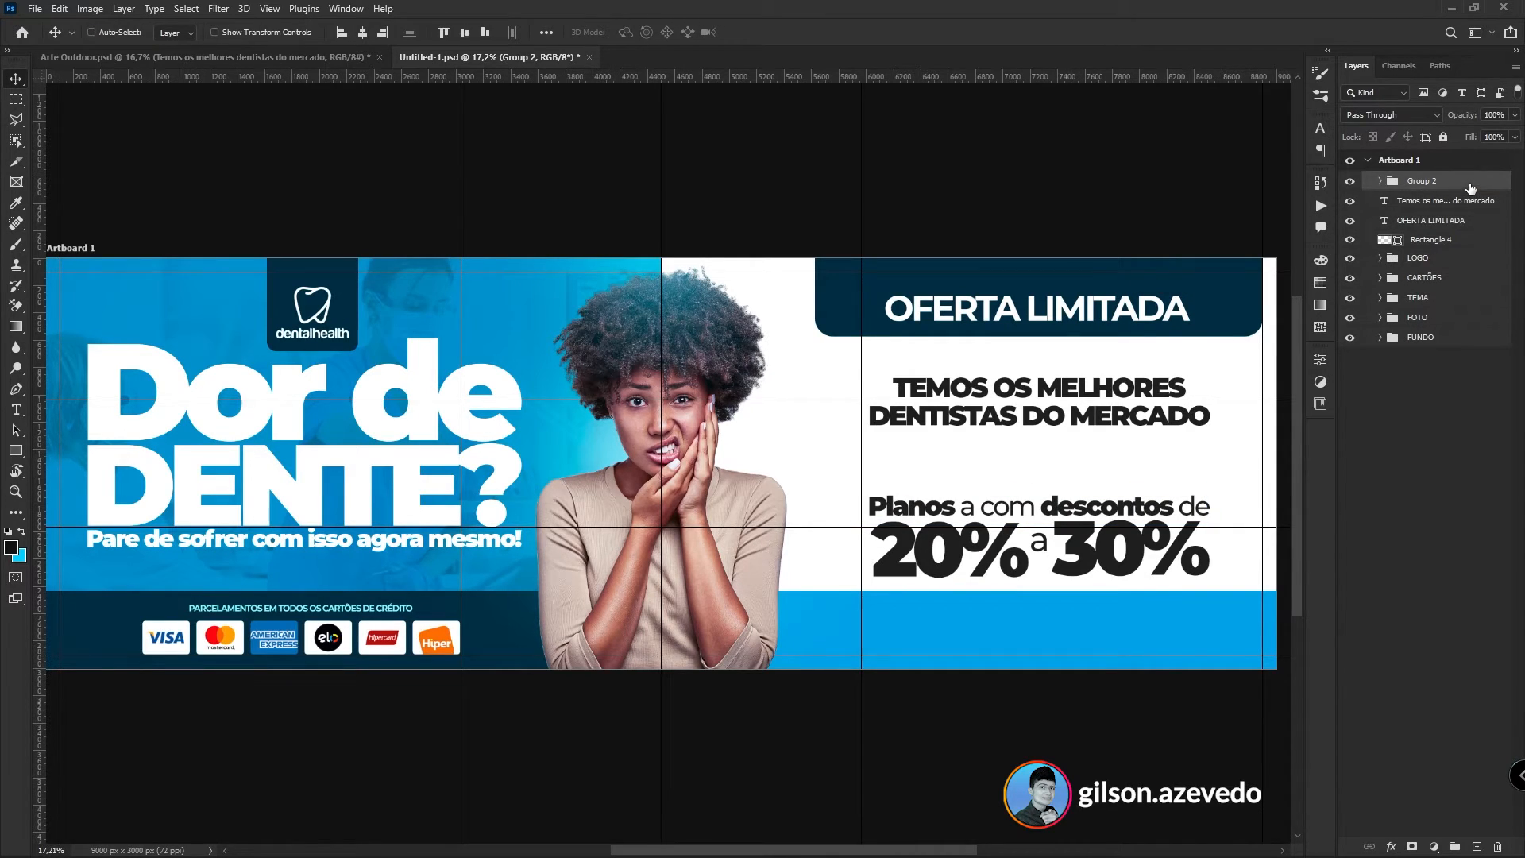
double_click(1469, 188)
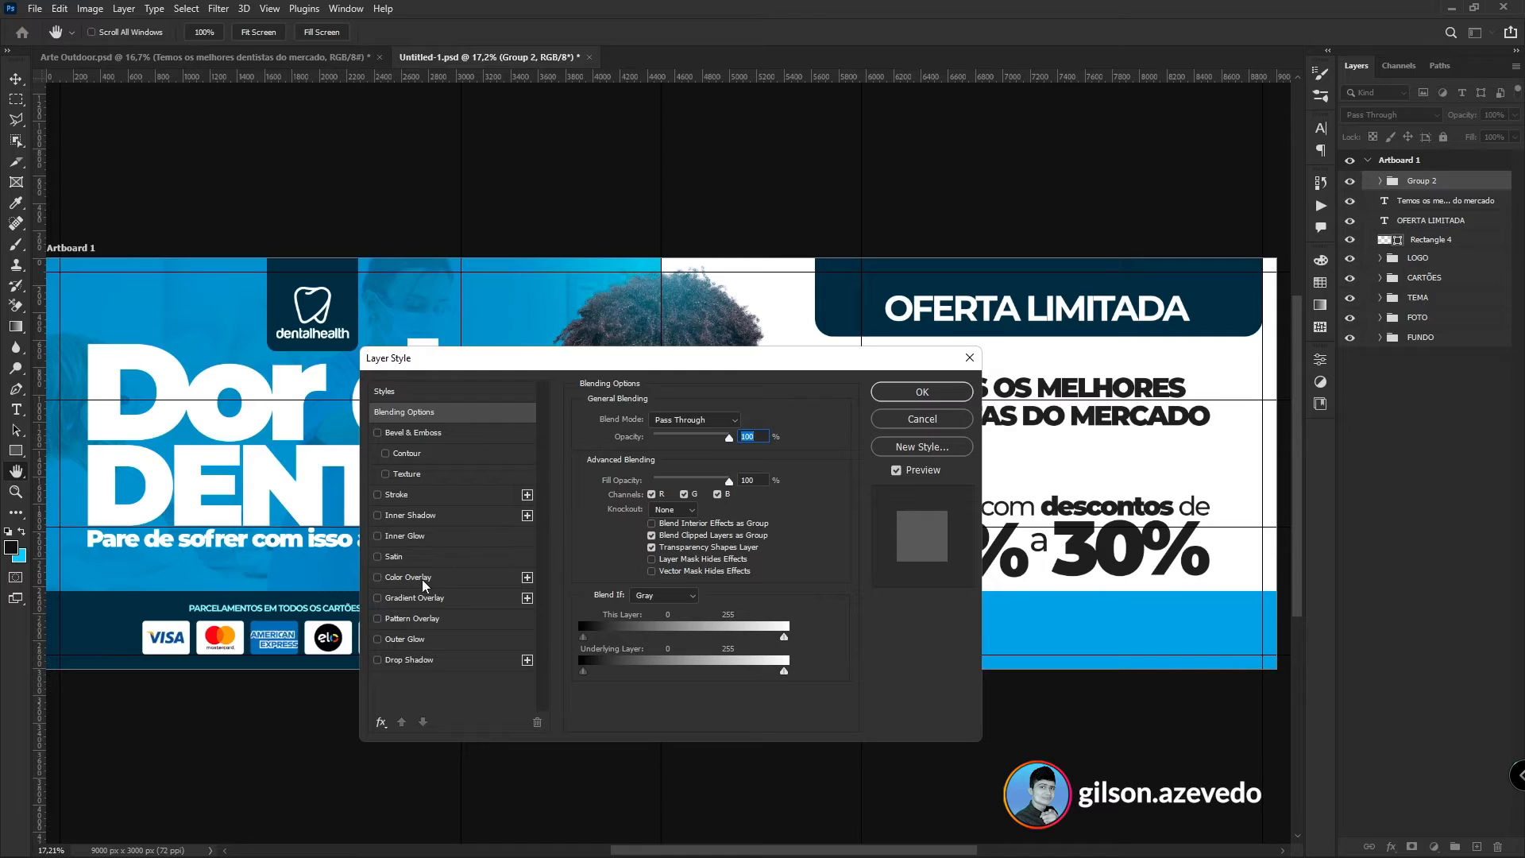
click(408, 576)
click(934, 422)
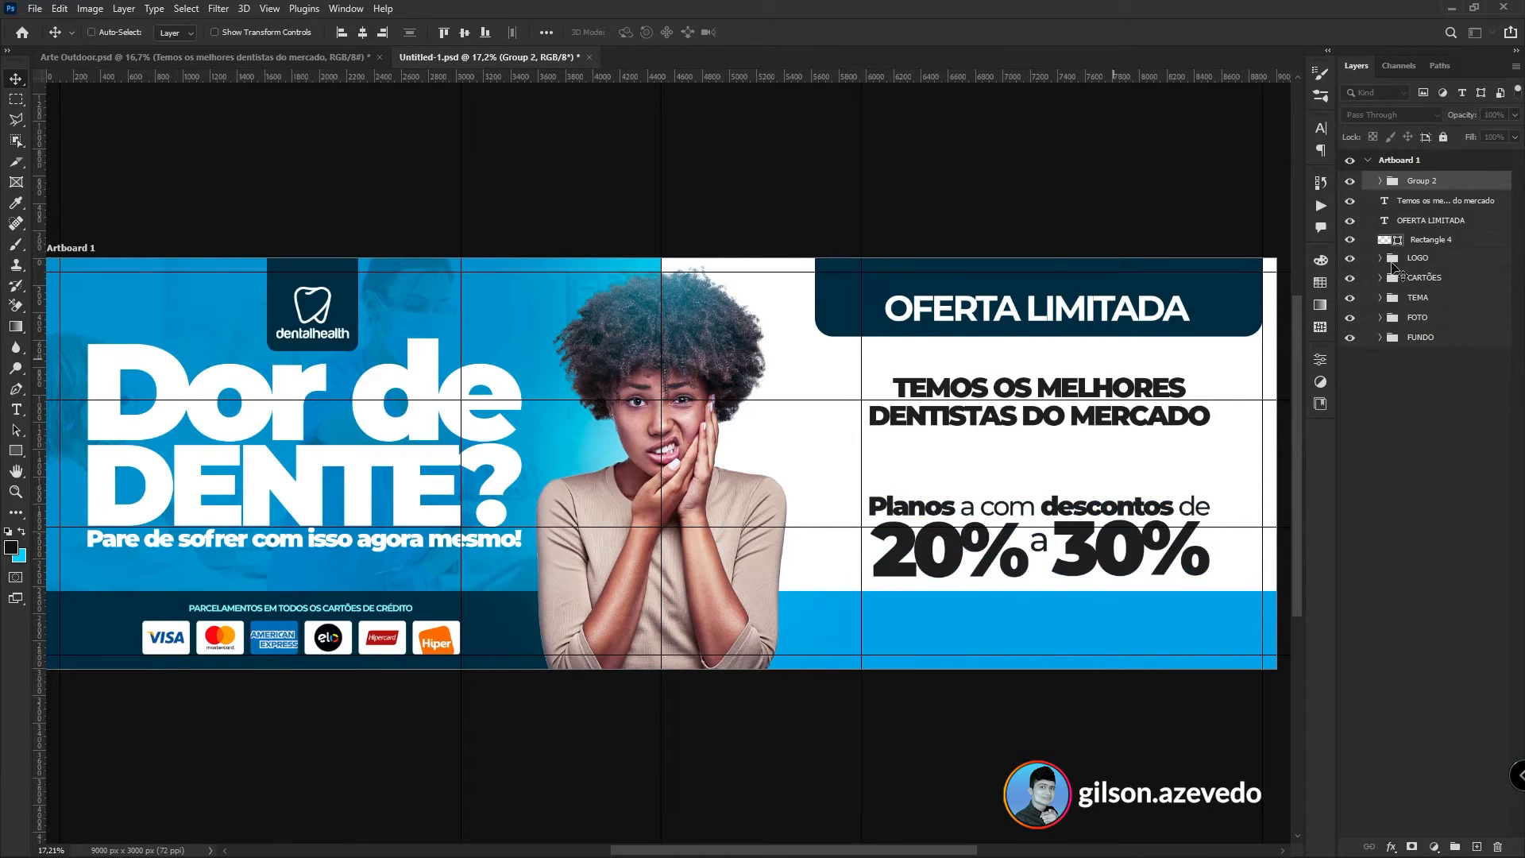
- Apply a Color Overlay in blue 0e67c2 to the group with the plans line and discount percentages
double_click(1460, 188)
click(408, 577)
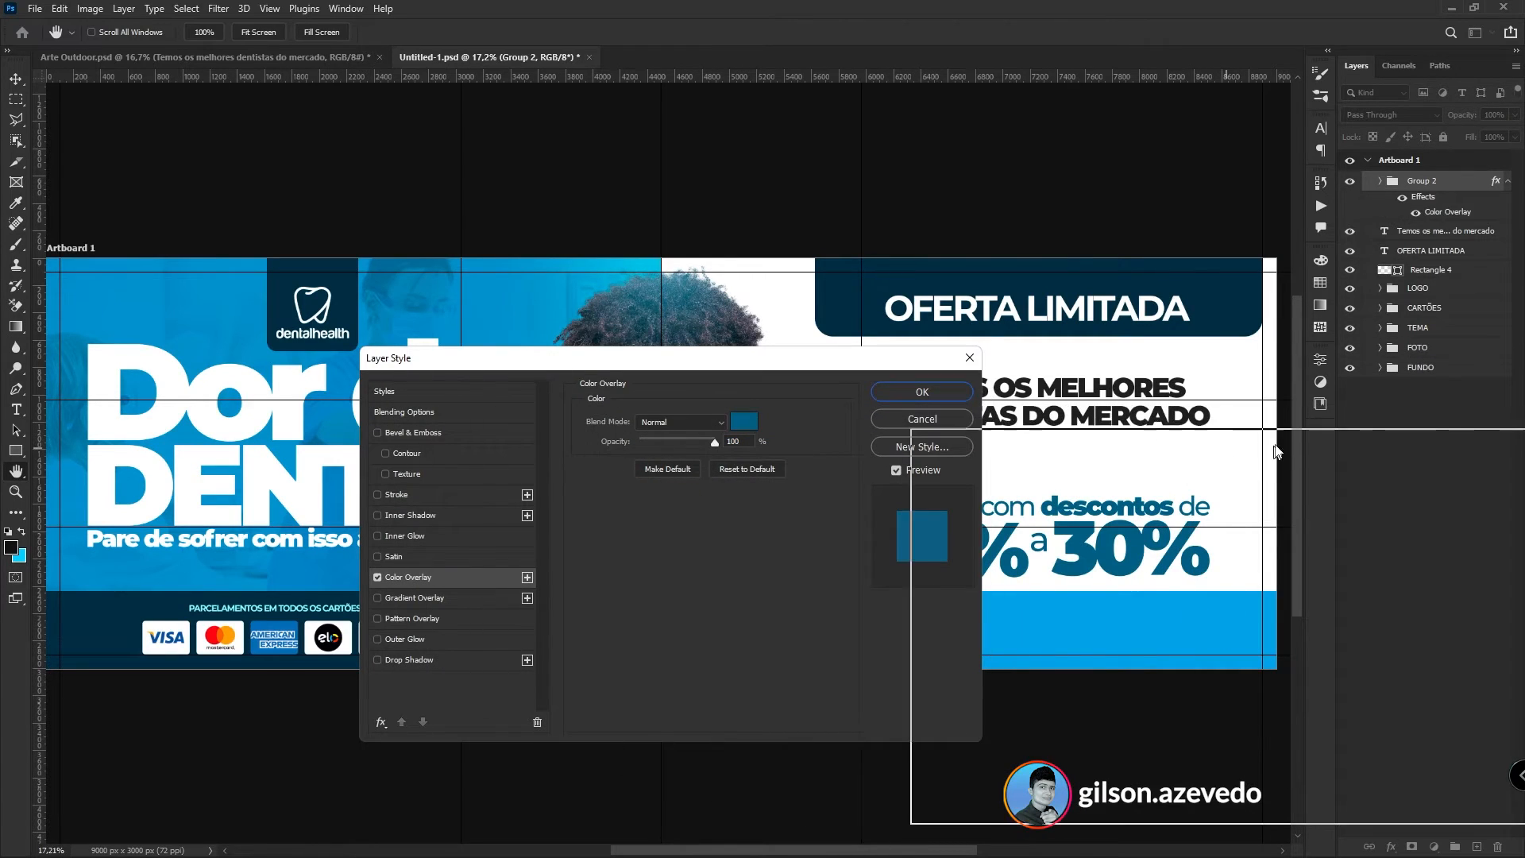
drag(620, 357, 403, 296)
click(529, 360)
drag(744, 614, 746, 602)
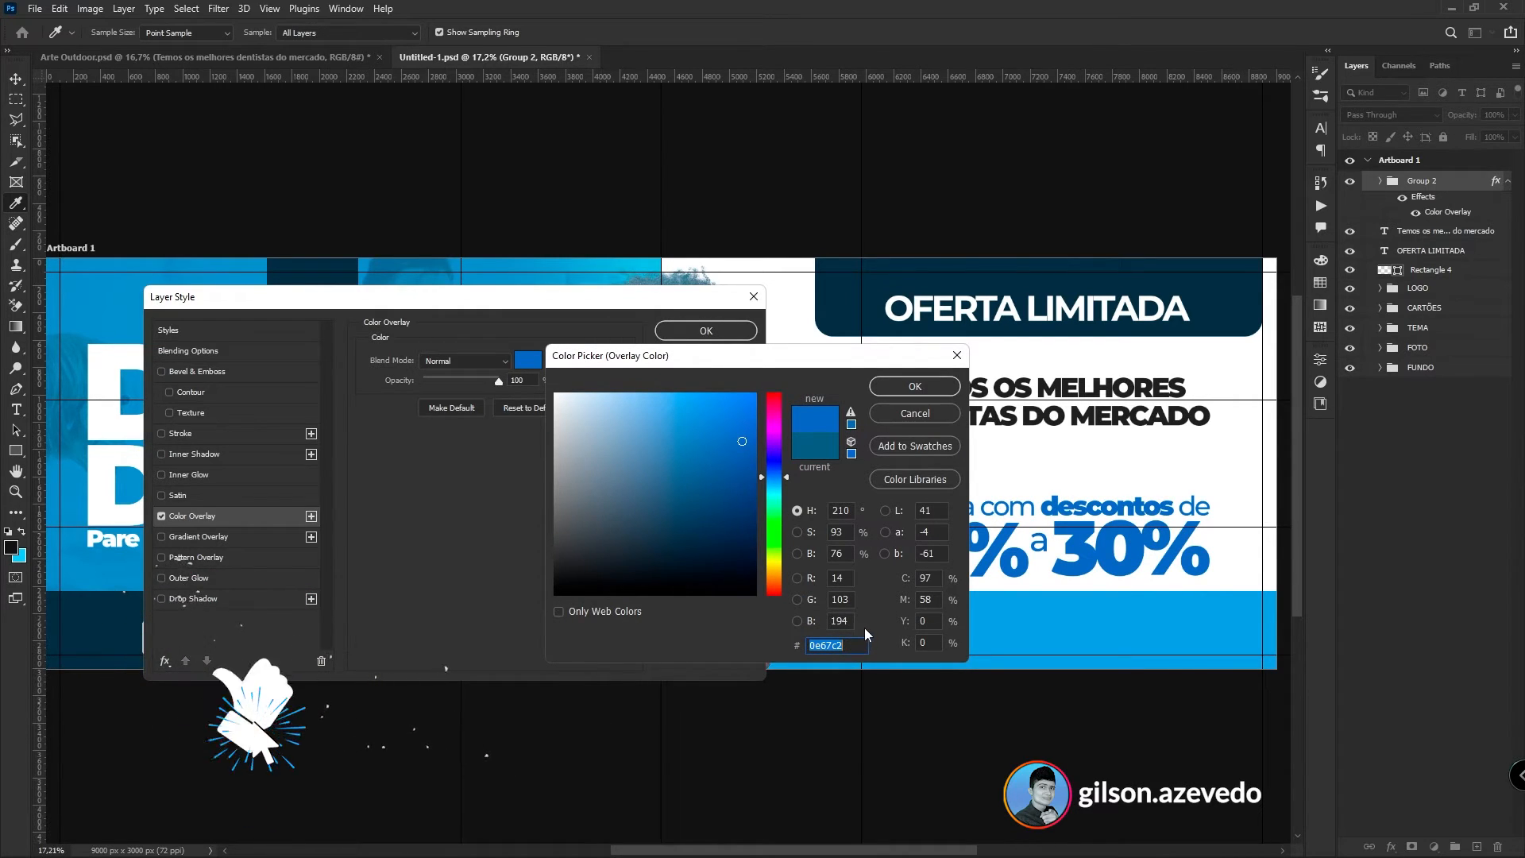
key(Return)
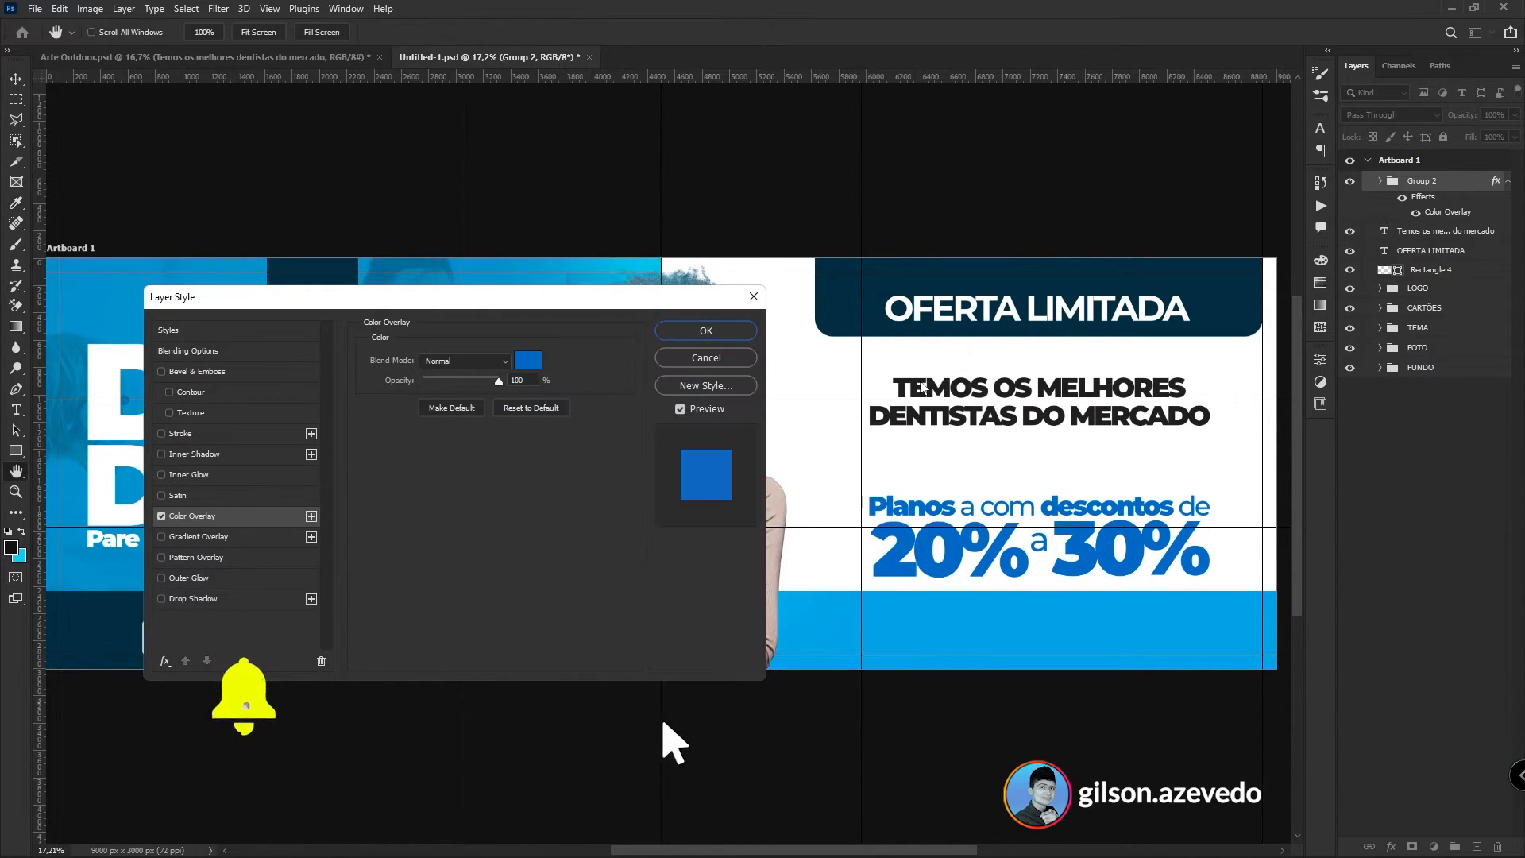
click(706, 331)
- Apply a Color Overlay in the same blue 0e67c2 to the rectangle behind "OFERTA LIMITADA"
click(1430, 270)
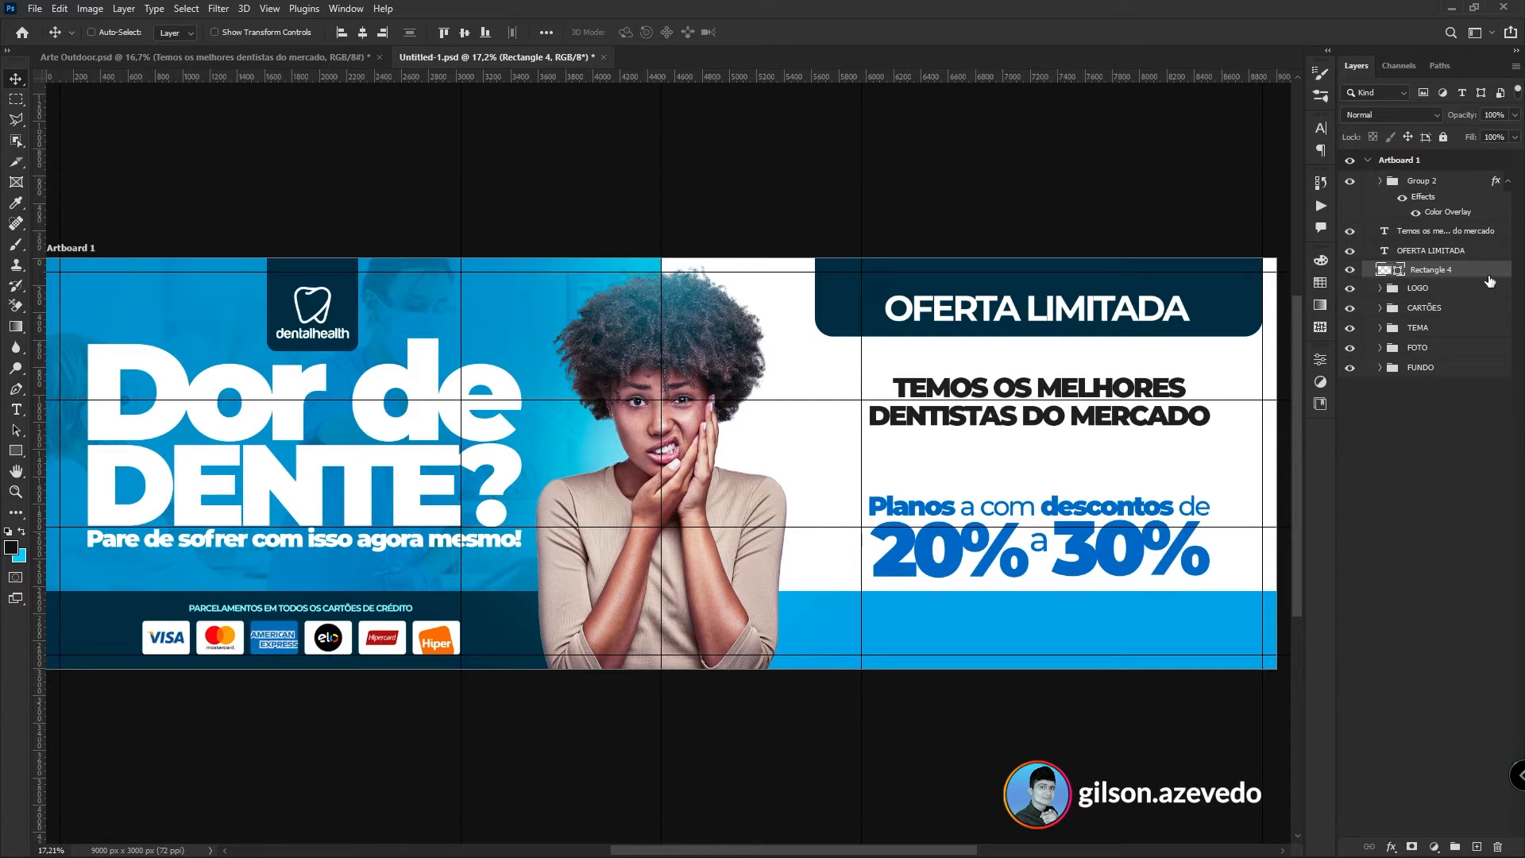
double_click(1488, 276)
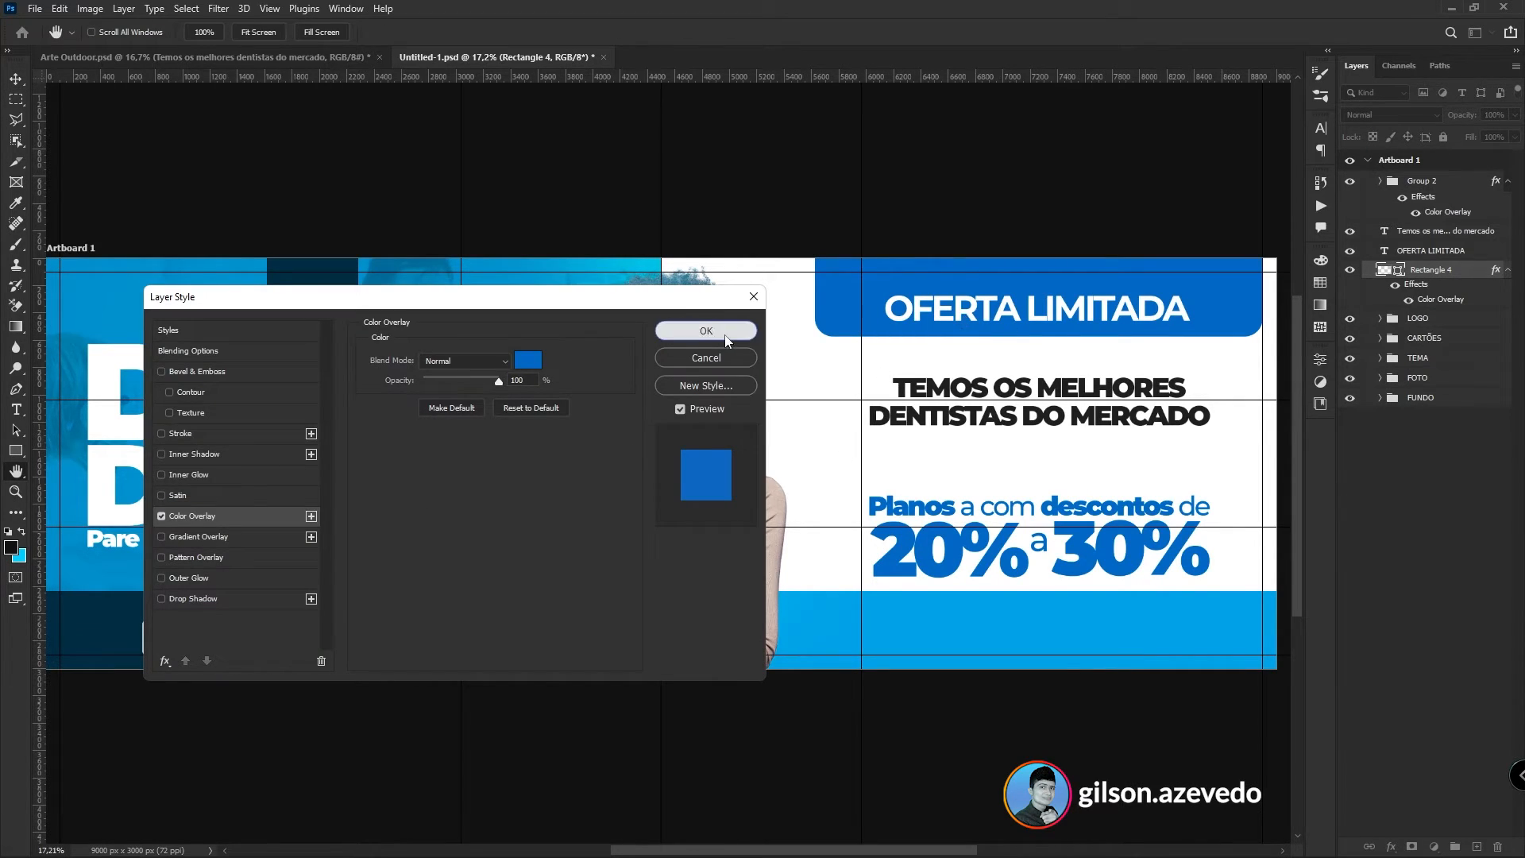
click(697, 330)
- Change the Color Overlay of the "OFERTA LIMITADA" rectangle to the darker blue 0355a8
double_click(1479, 276)
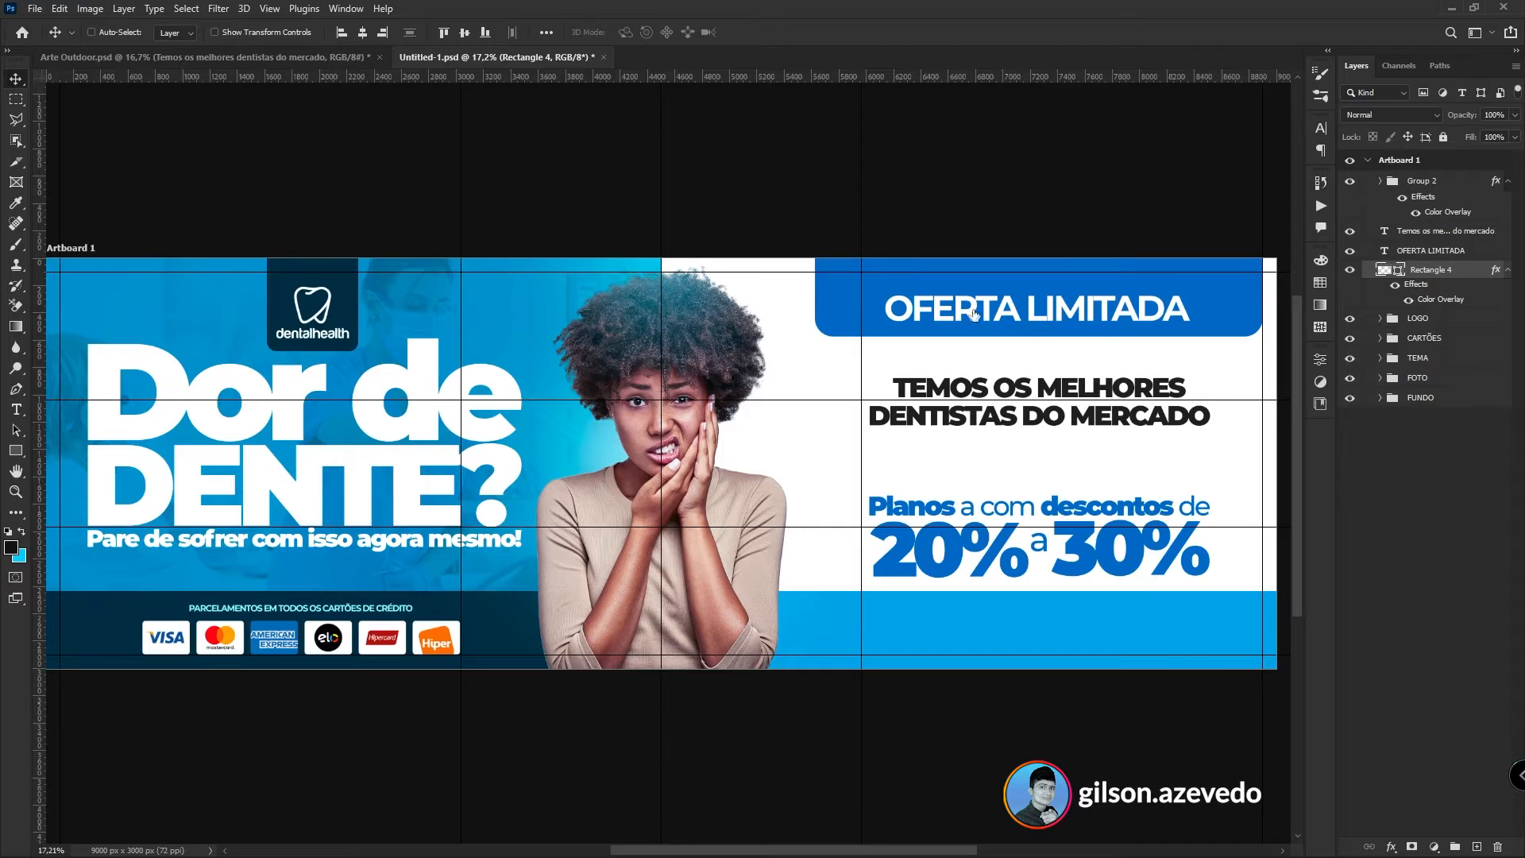
click(191, 515)
click(528, 360)
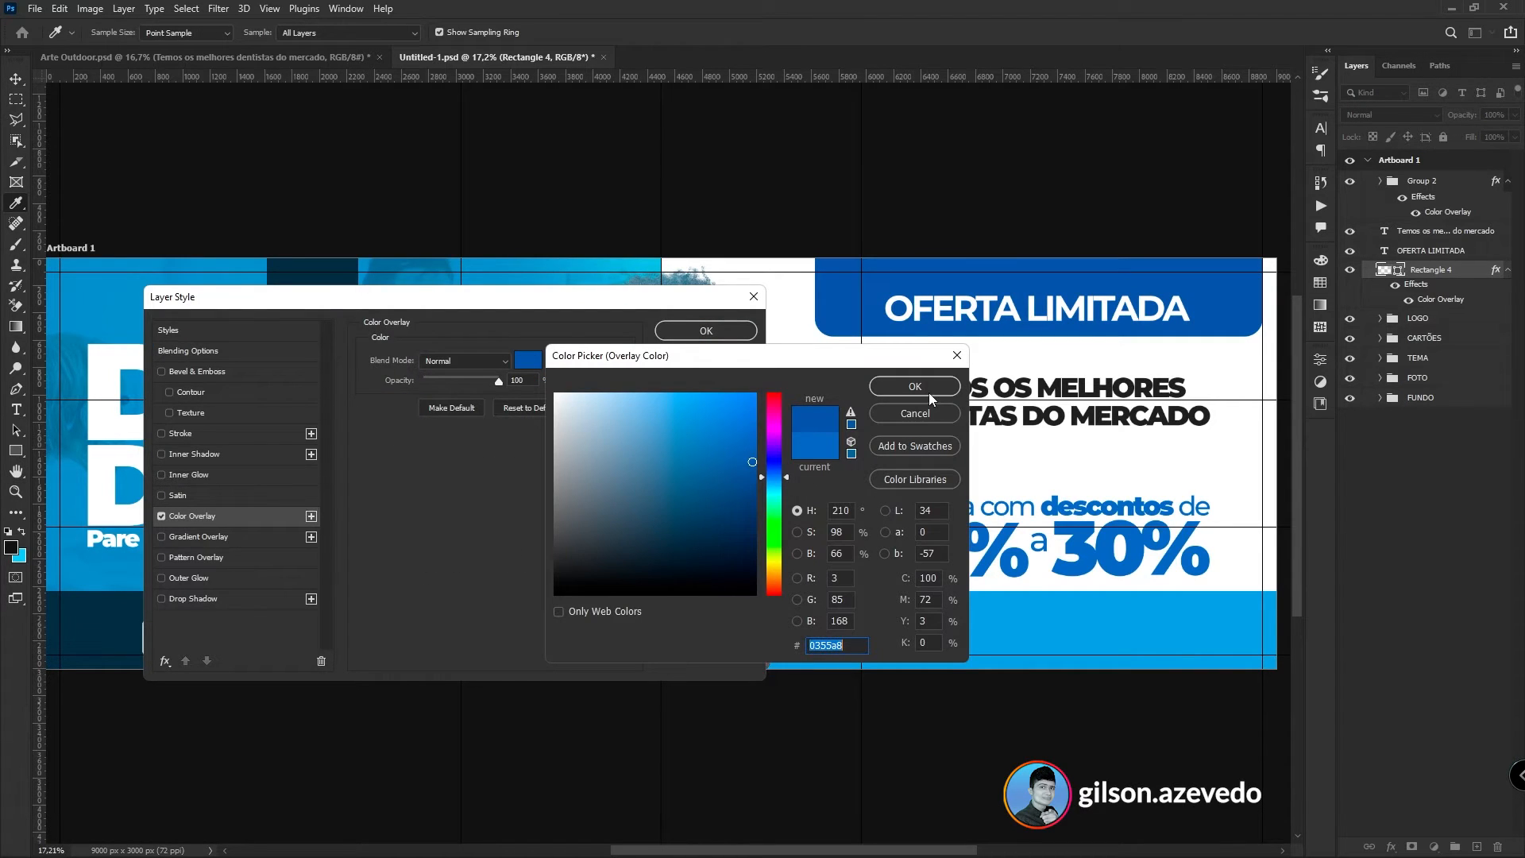
click(922, 386)
click(695, 331)
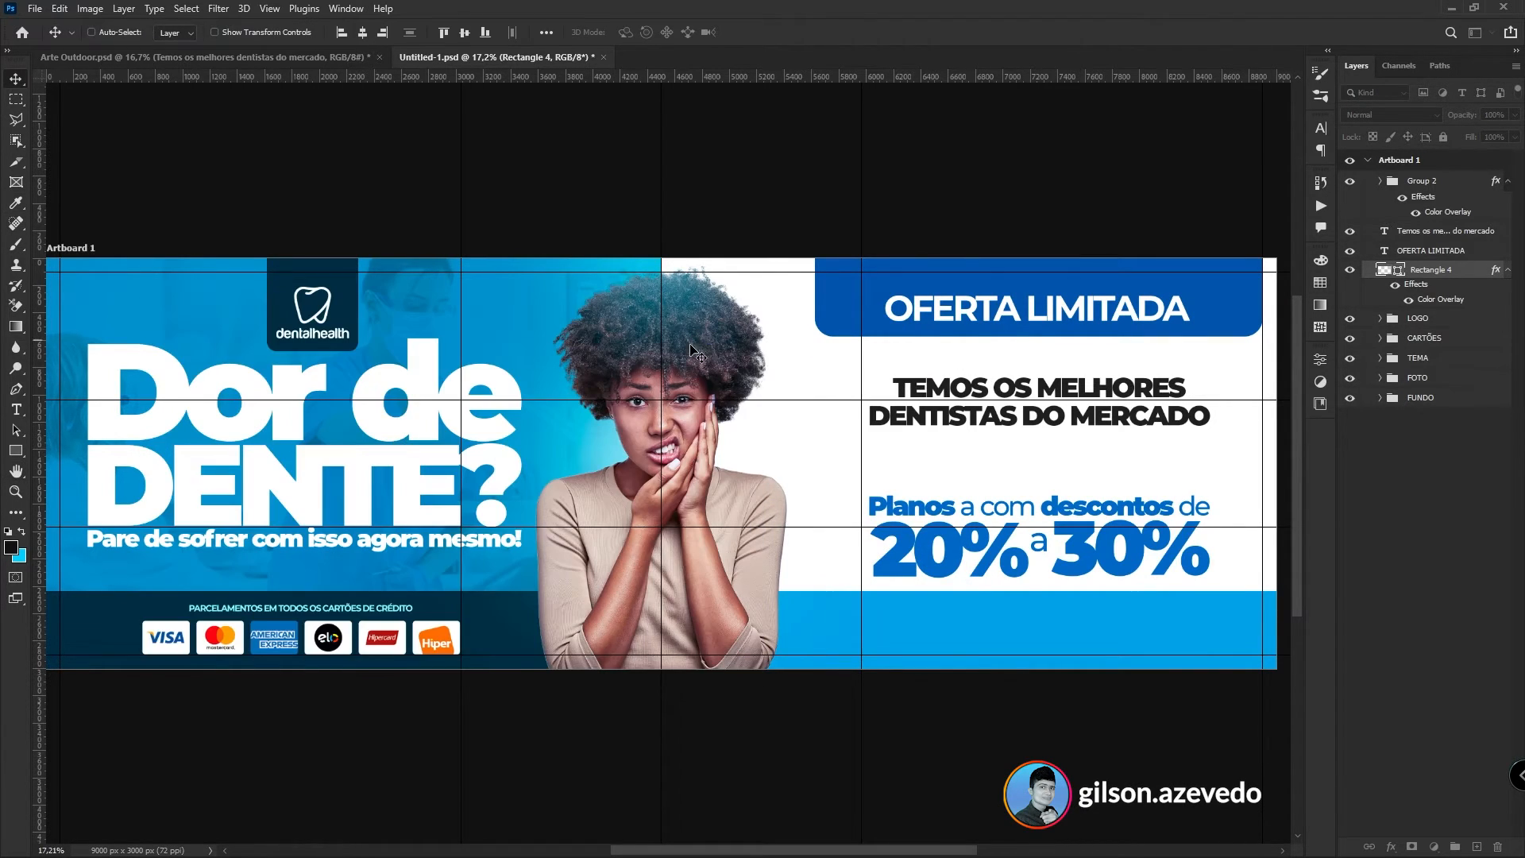
- Set the Color Overlay of the plans and discount text group to blue 0355a8
click(1452, 185)
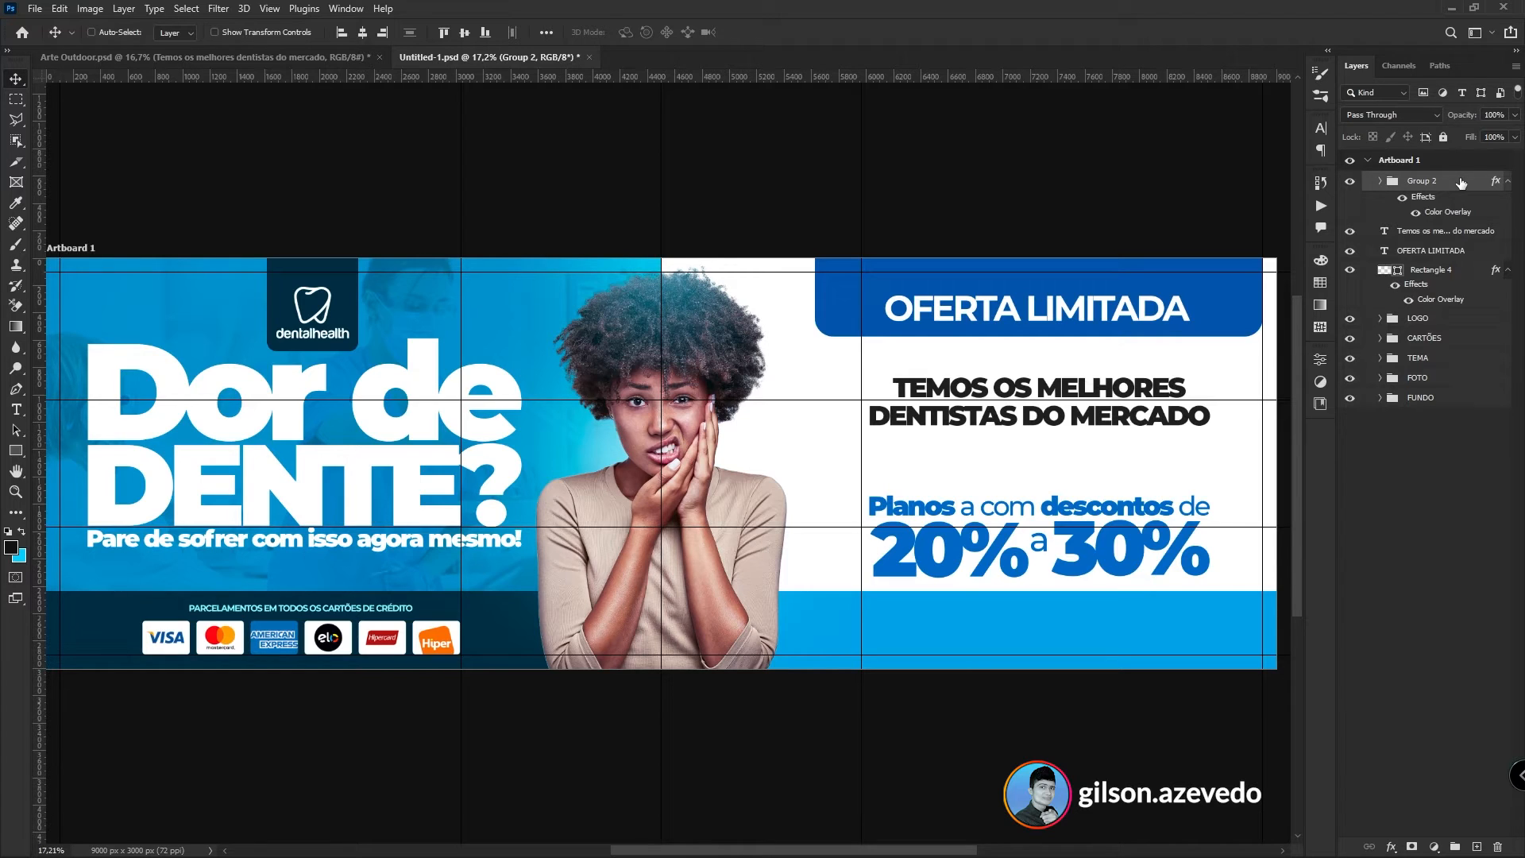
double_click(1461, 184)
click(528, 360)
click(948, 393)
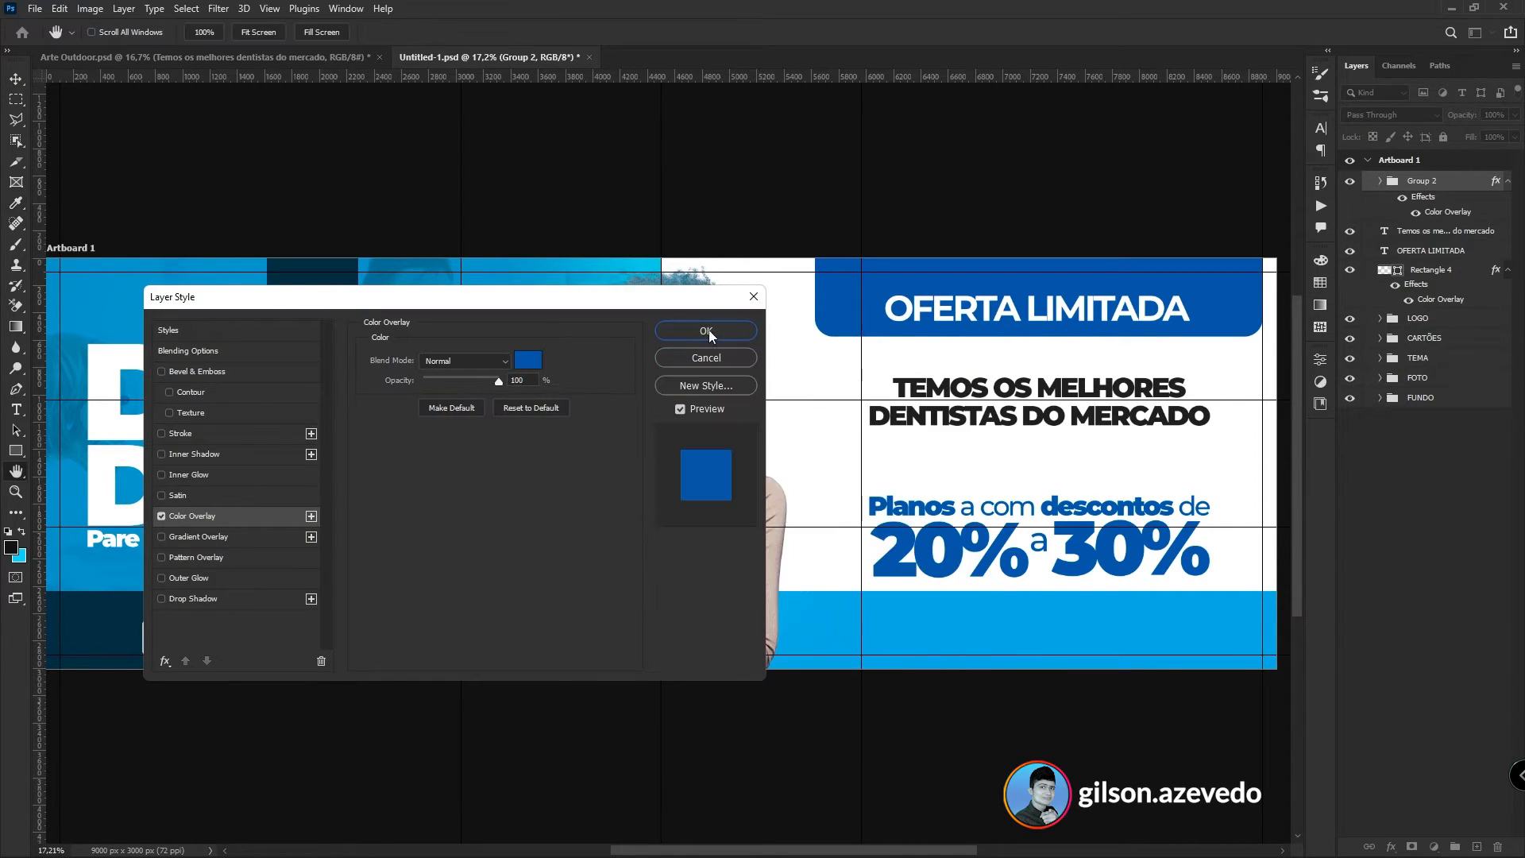
click(715, 332)
- Apply a blue Color Overlay to the rectangle behind the dentalhealth logo, matching the "OFERTA LIMITADA" rectangle
click(1418, 318)
click(1380, 320)
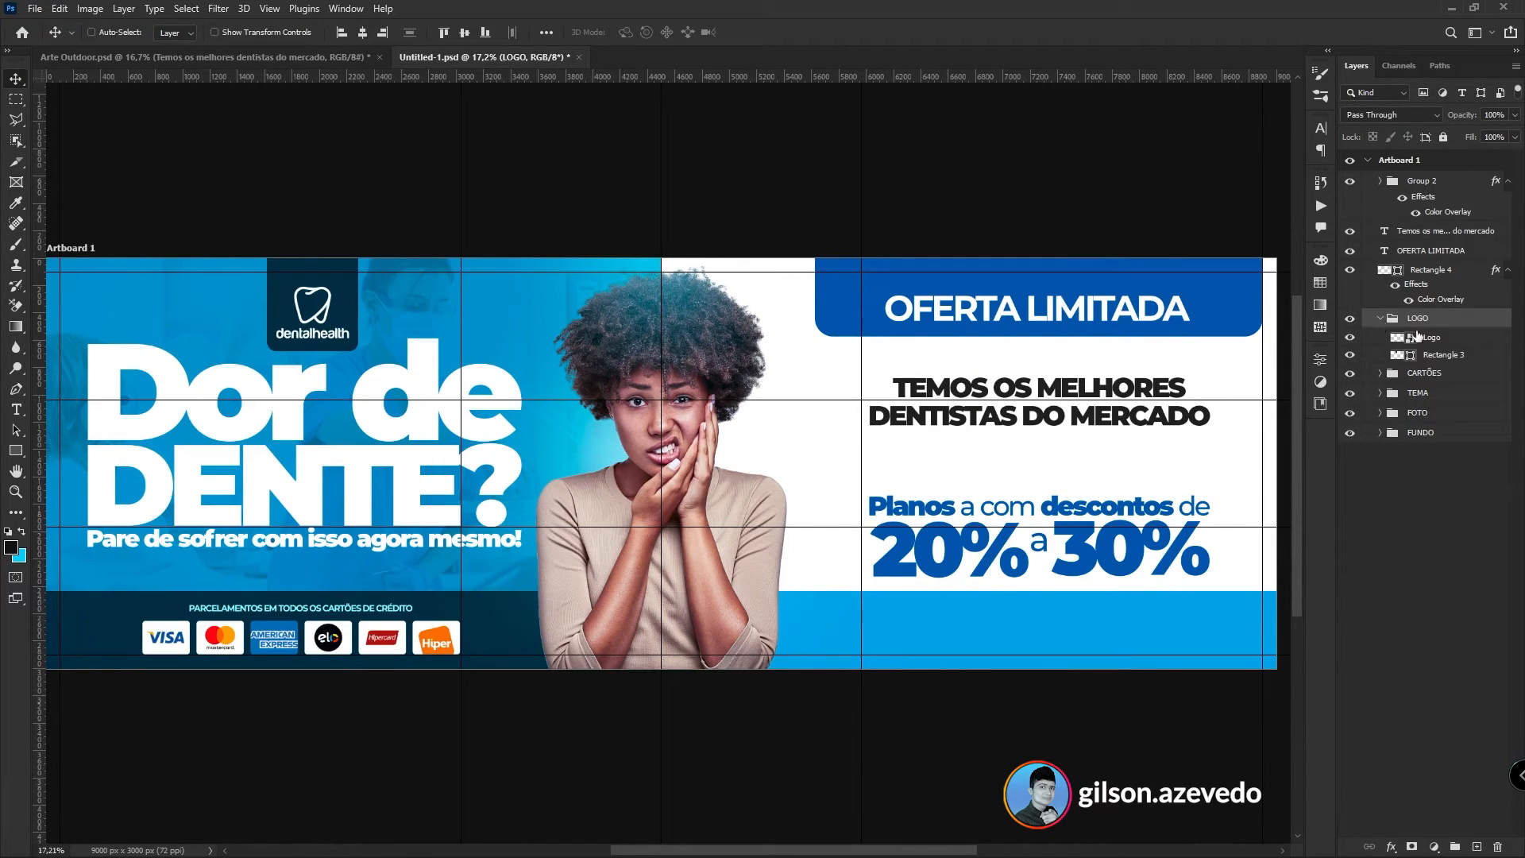
click(1492, 363)
double_click(1469, 353)
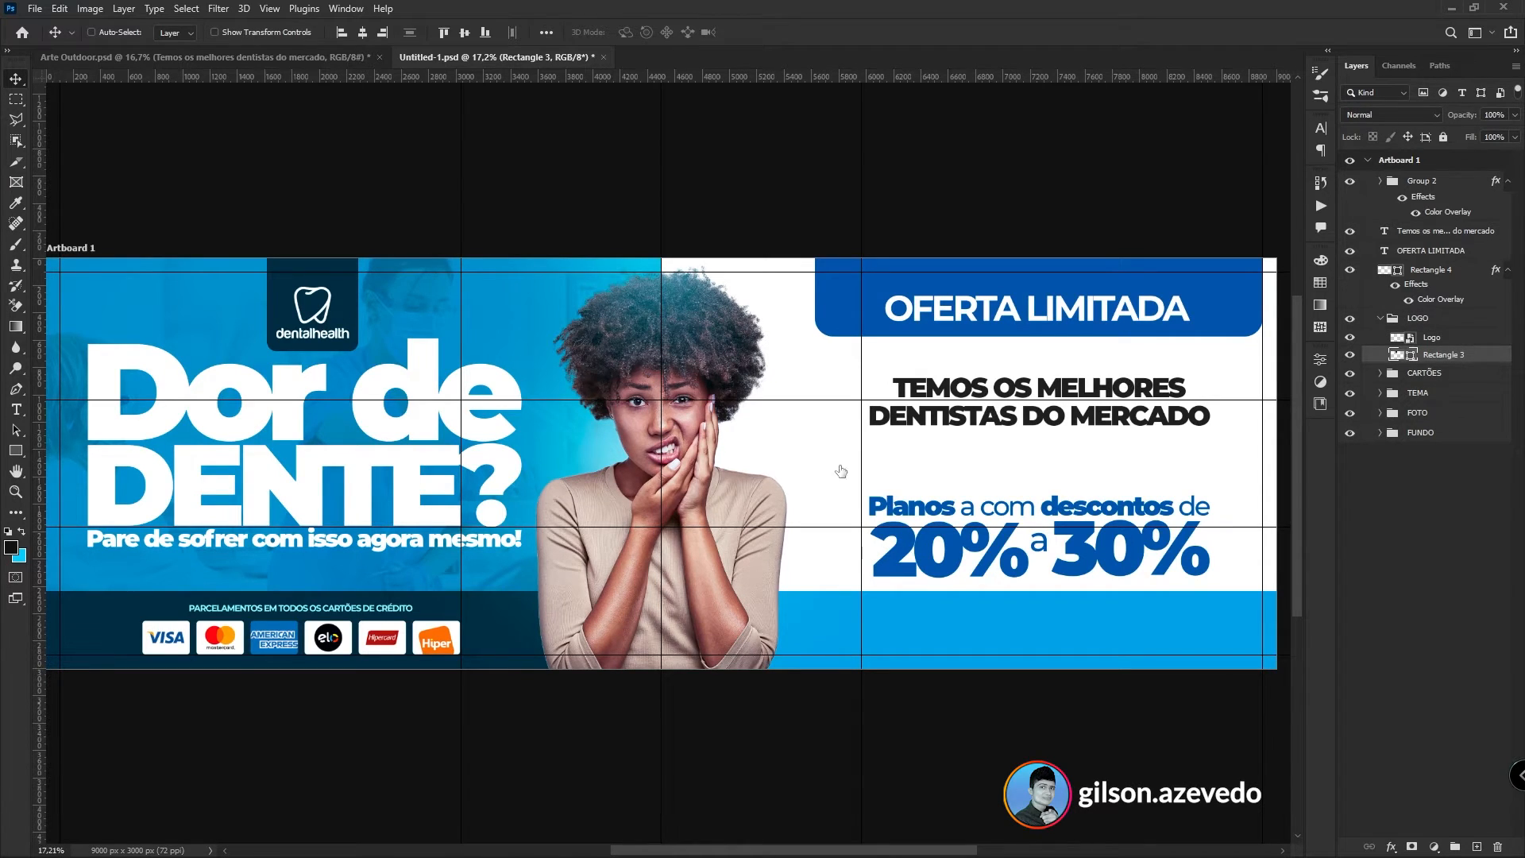
click(194, 516)
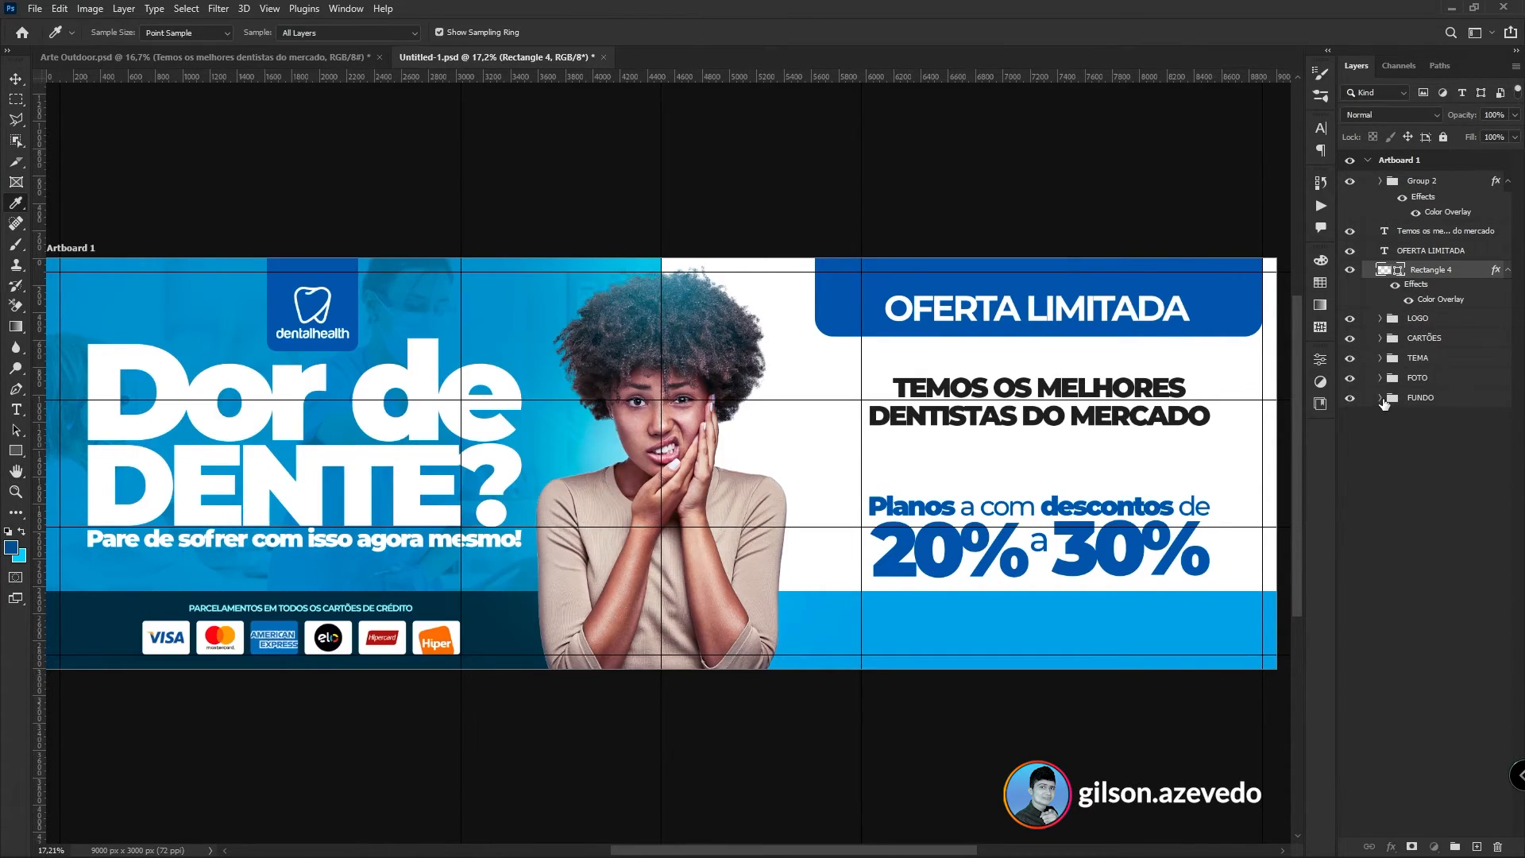
- Fill Rectangle 2, the band behind the card logos in the FUNDO group, with dark blue 025092
click(1380, 399)
click(1376, 419)
click(1348, 417)
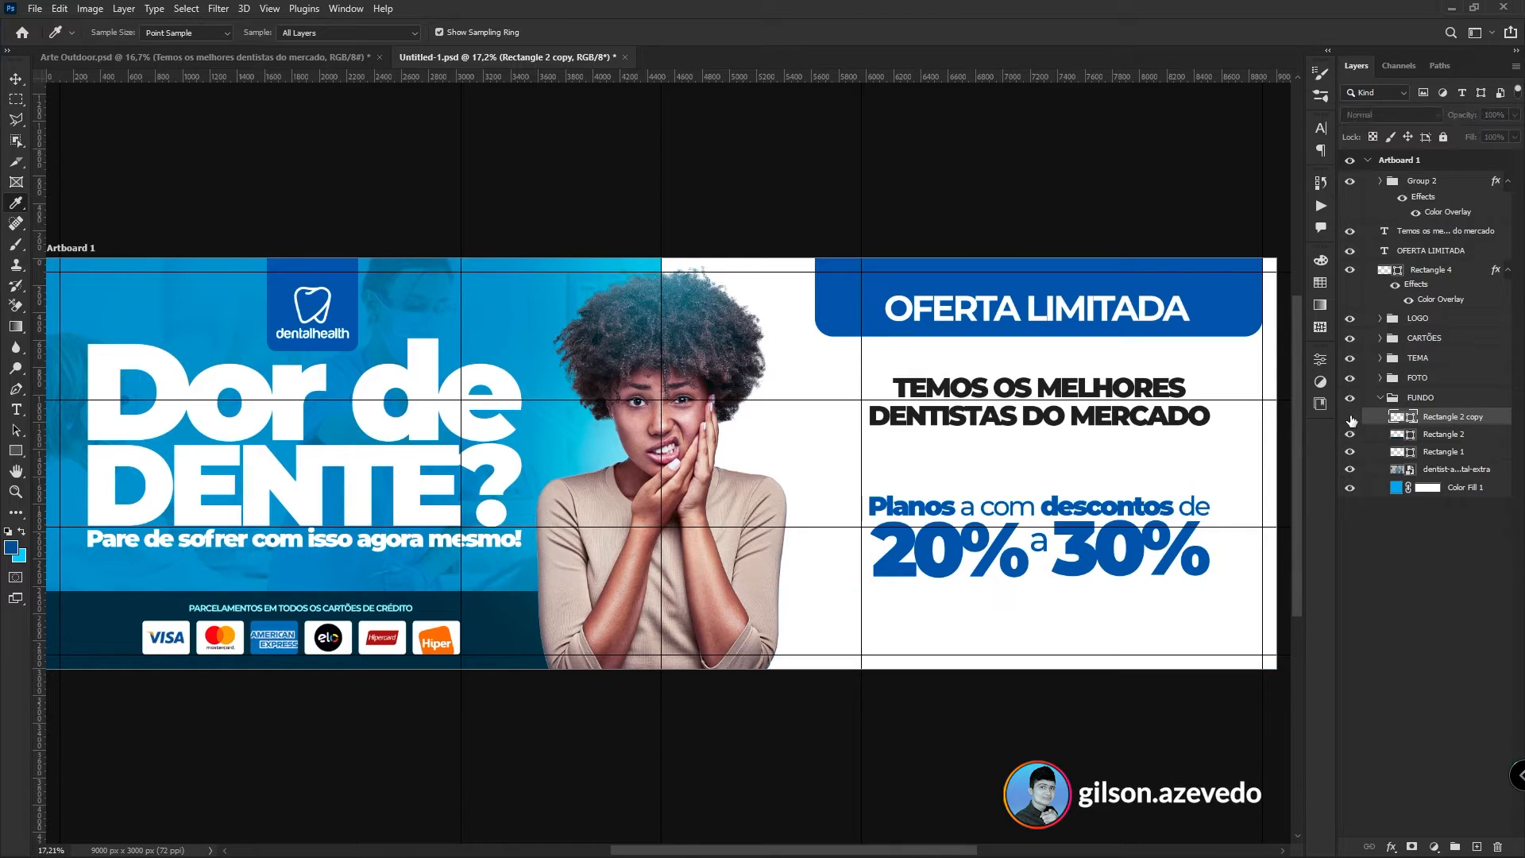
click(1349, 417)
click(1443, 434)
click(11, 547)
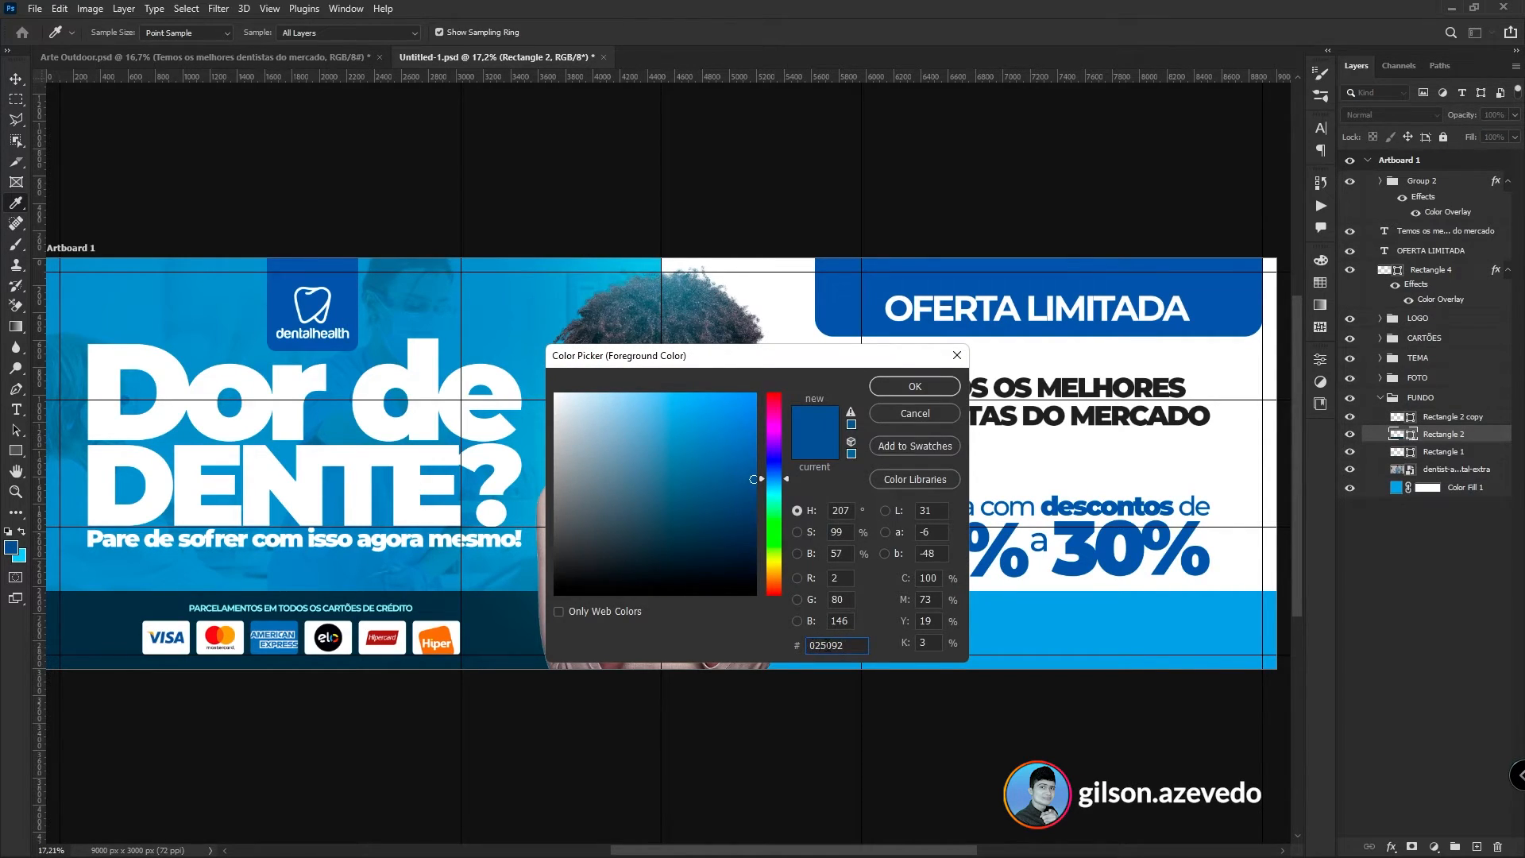
click(907, 387)
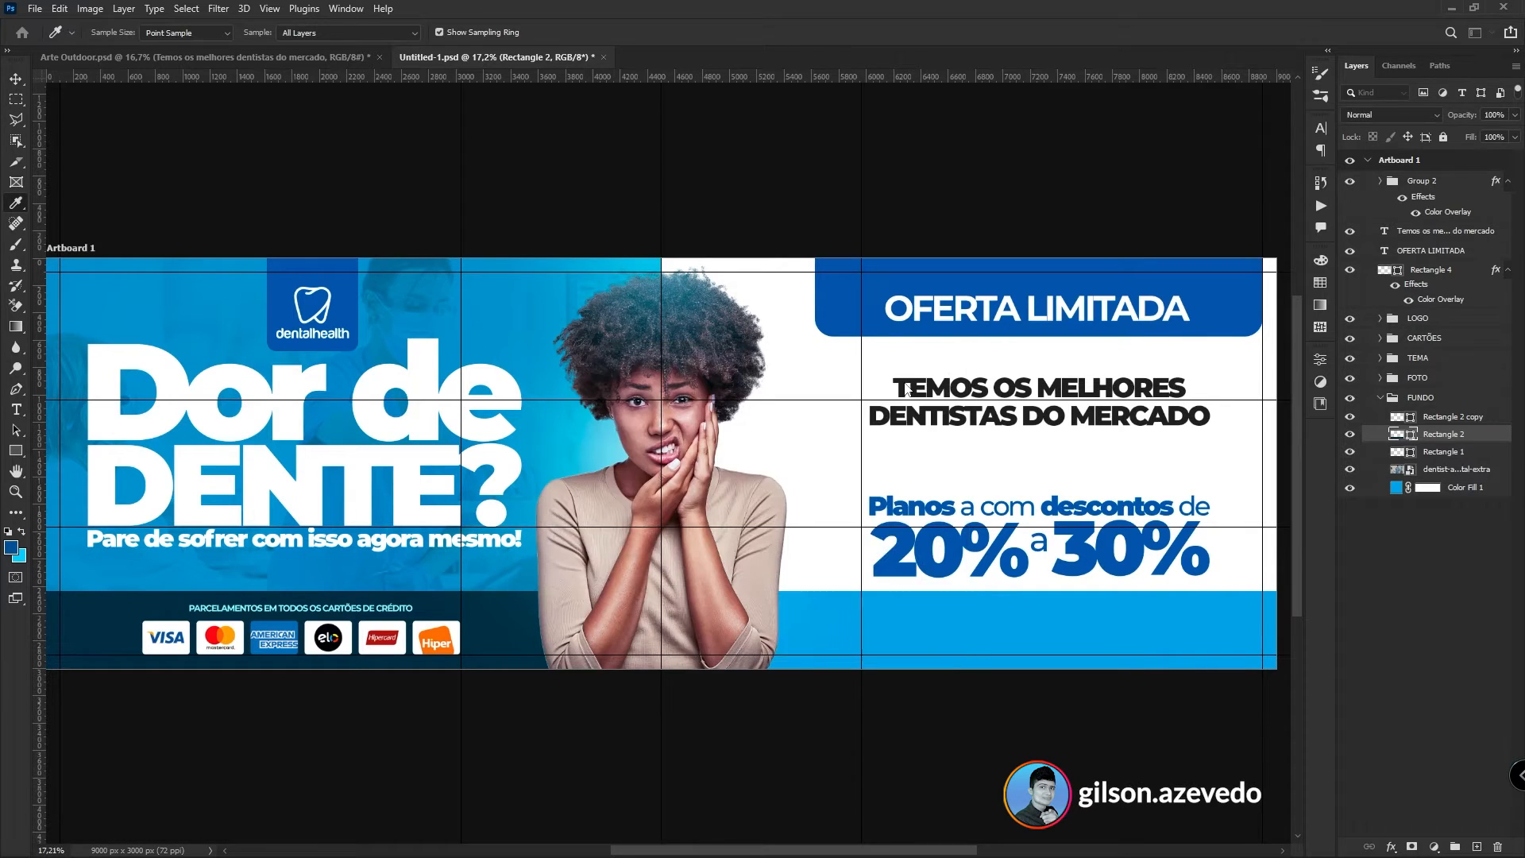
key(u)
click(178, 32)
click(74, 114)
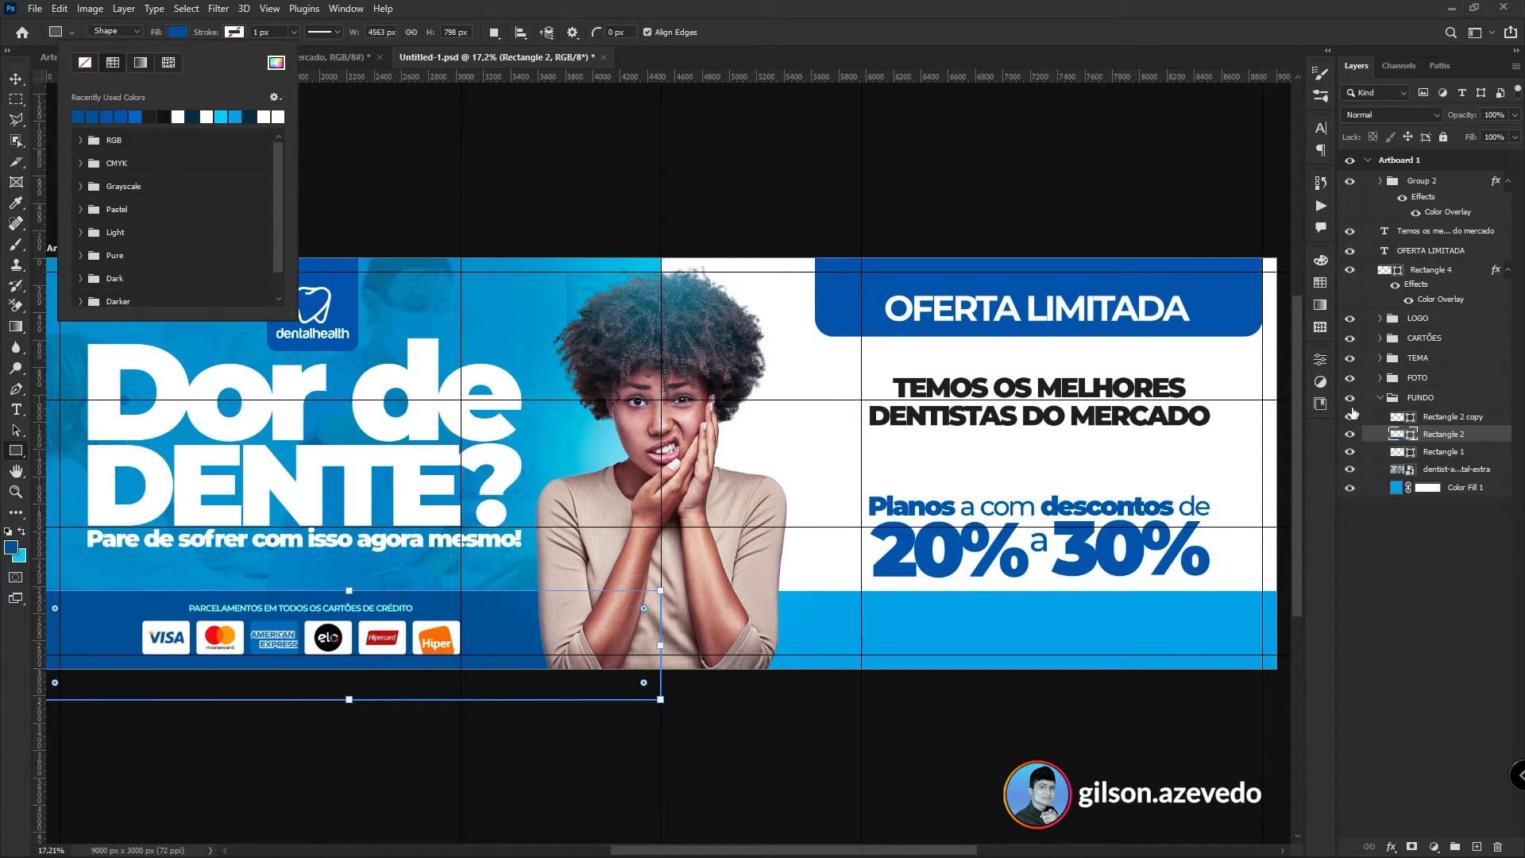
click(1328, 364)
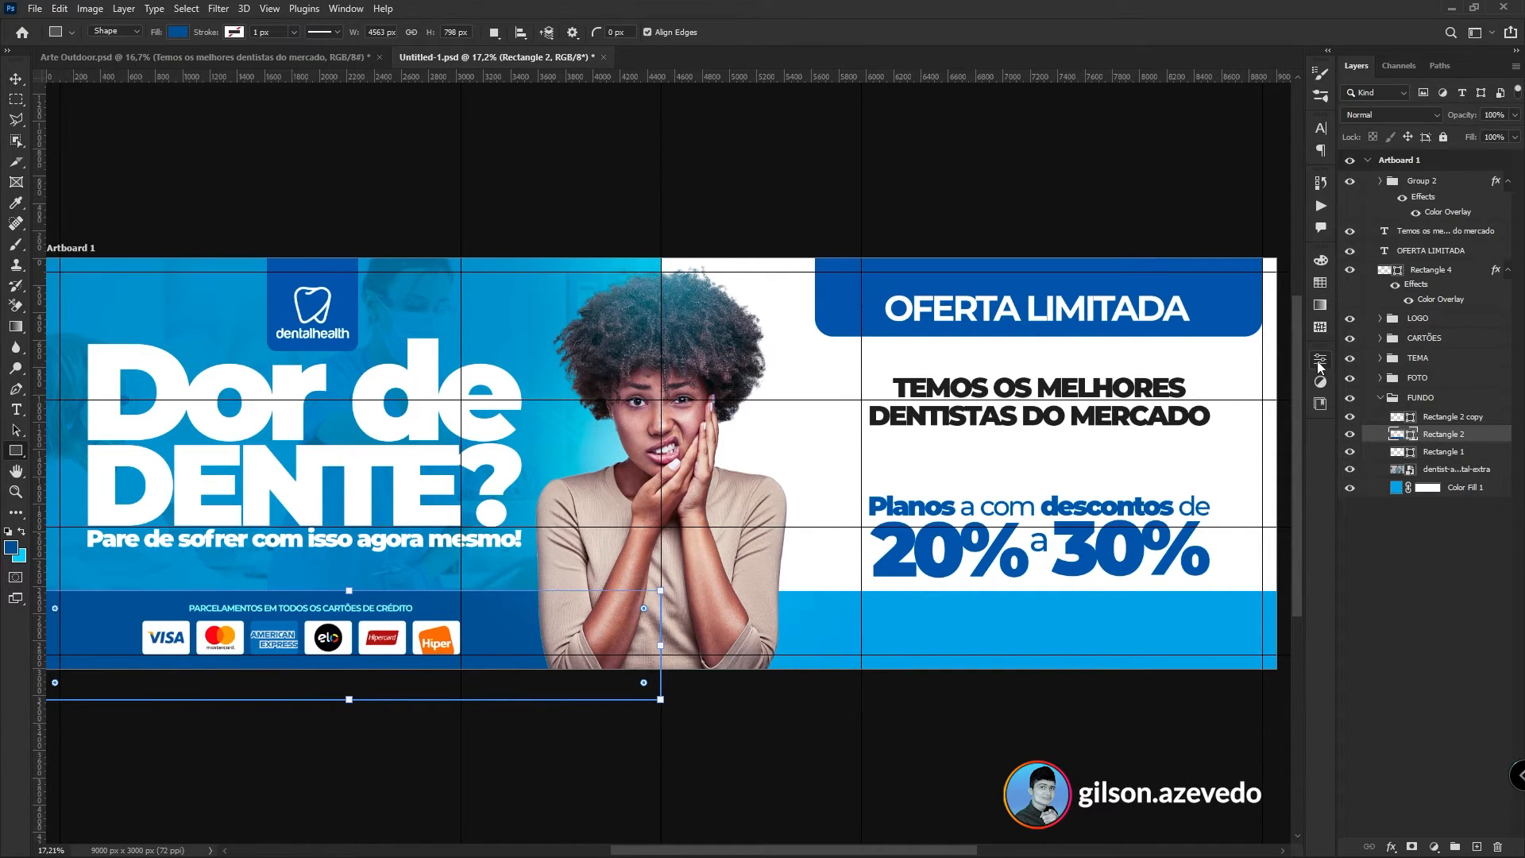
click(1317, 361)
click(1138, 519)
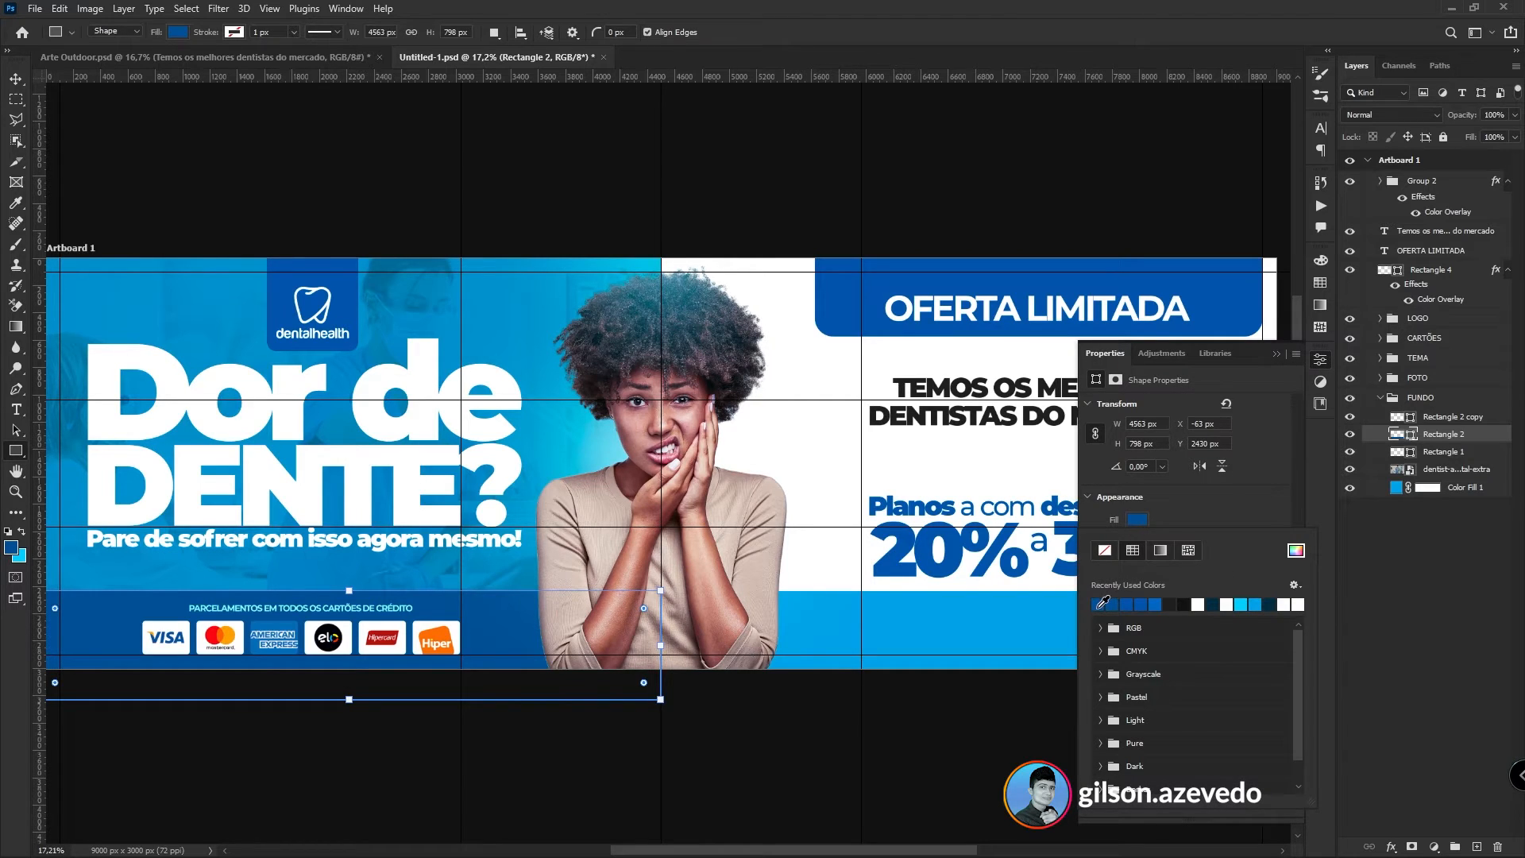
click(1138, 521)
click(1320, 361)
click(1320, 361)
click(1320, 364)
click(345, 9)
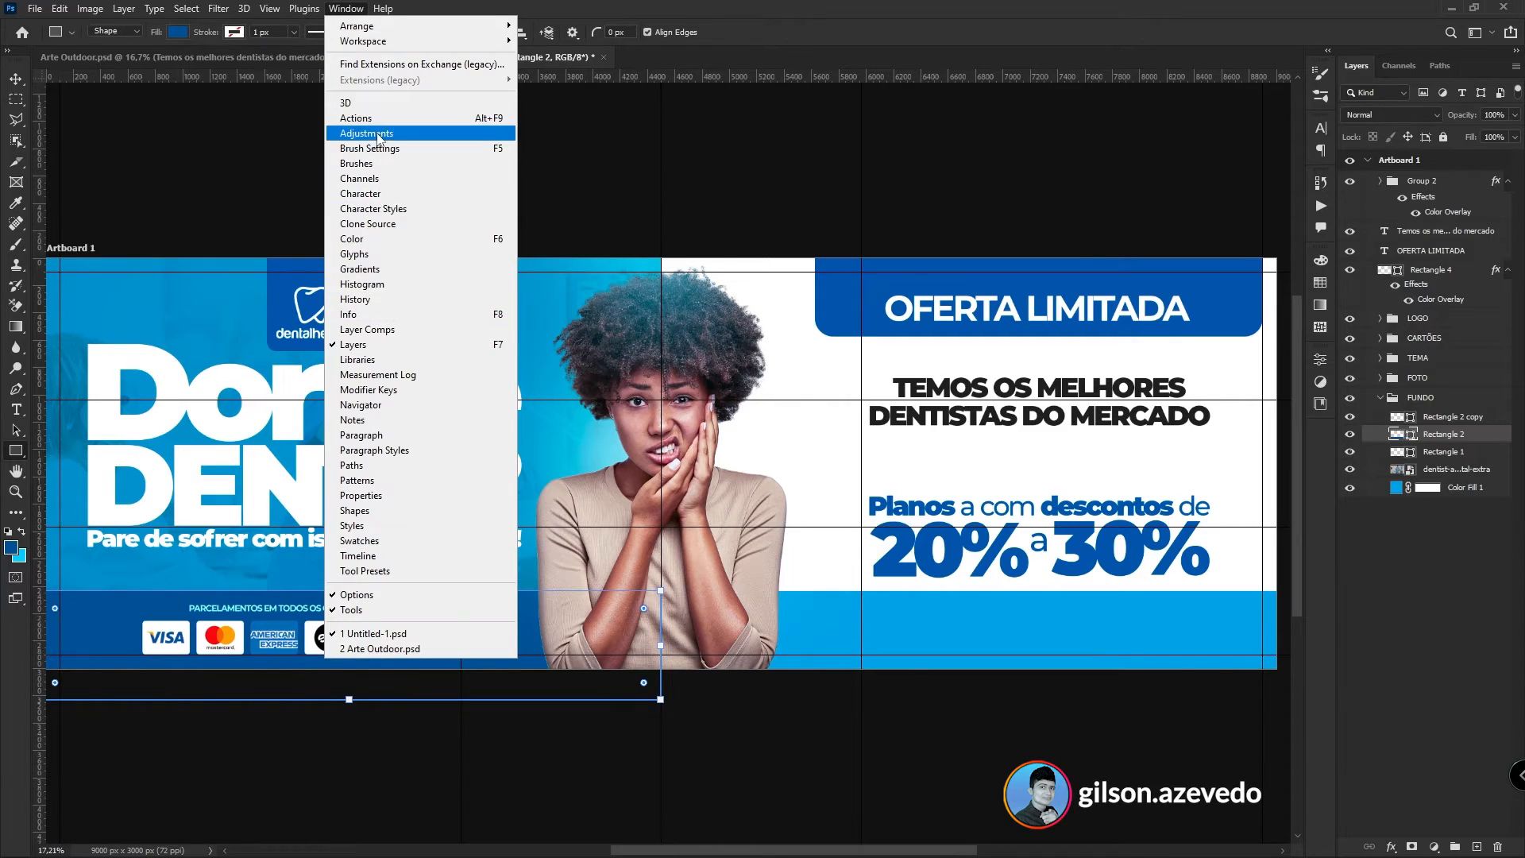
key(Escape)
- Fill Rectangle 2 copy, the lower band under the discount offer, with blue 0462b1
key(i)
click(1381, 398)
click(1380, 397)
key(alt+bracketleft)
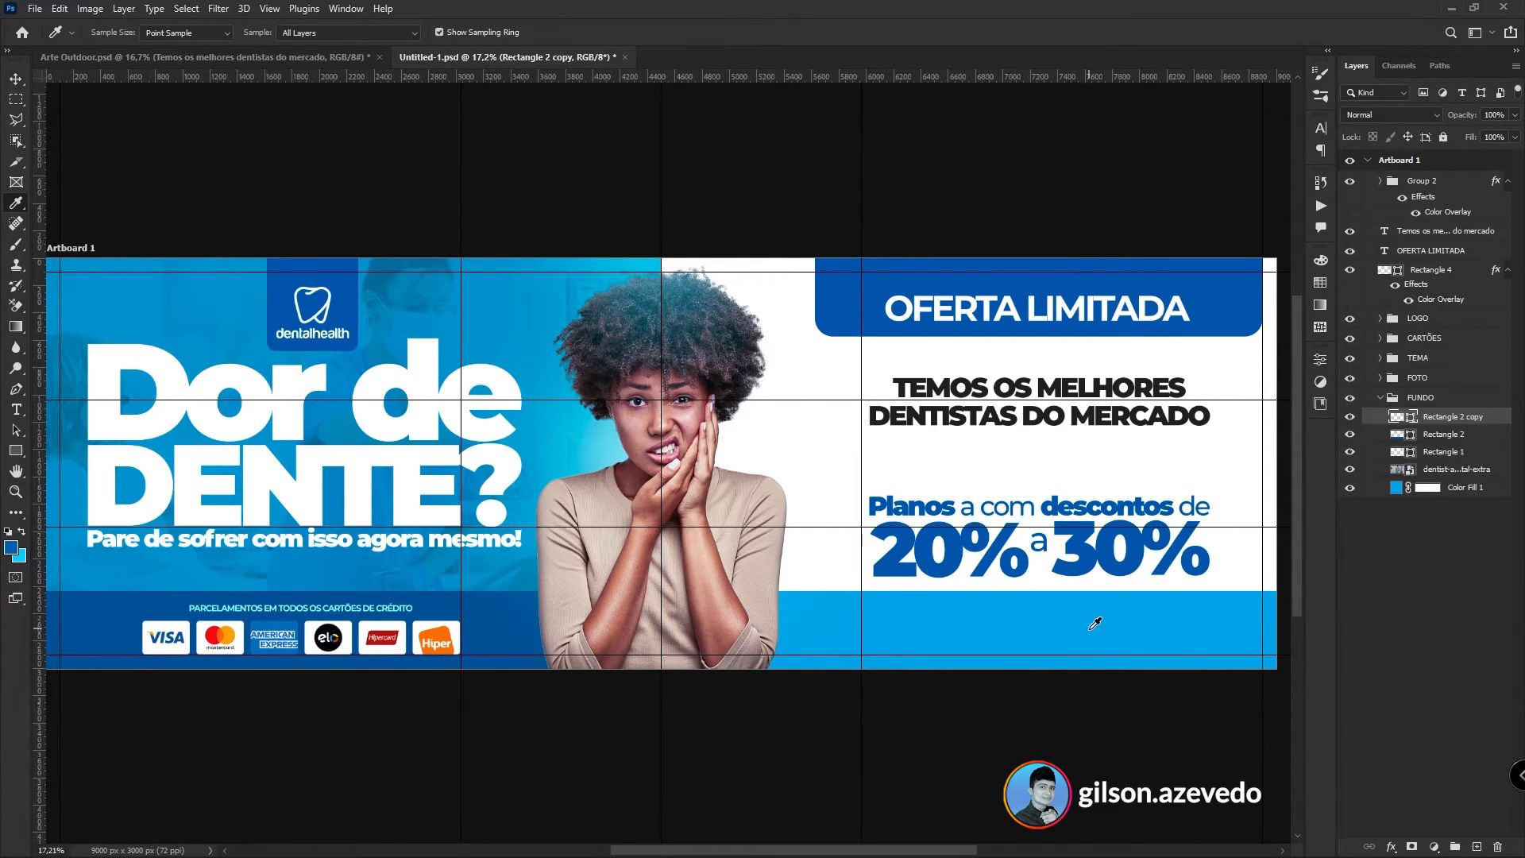
click(11, 546)
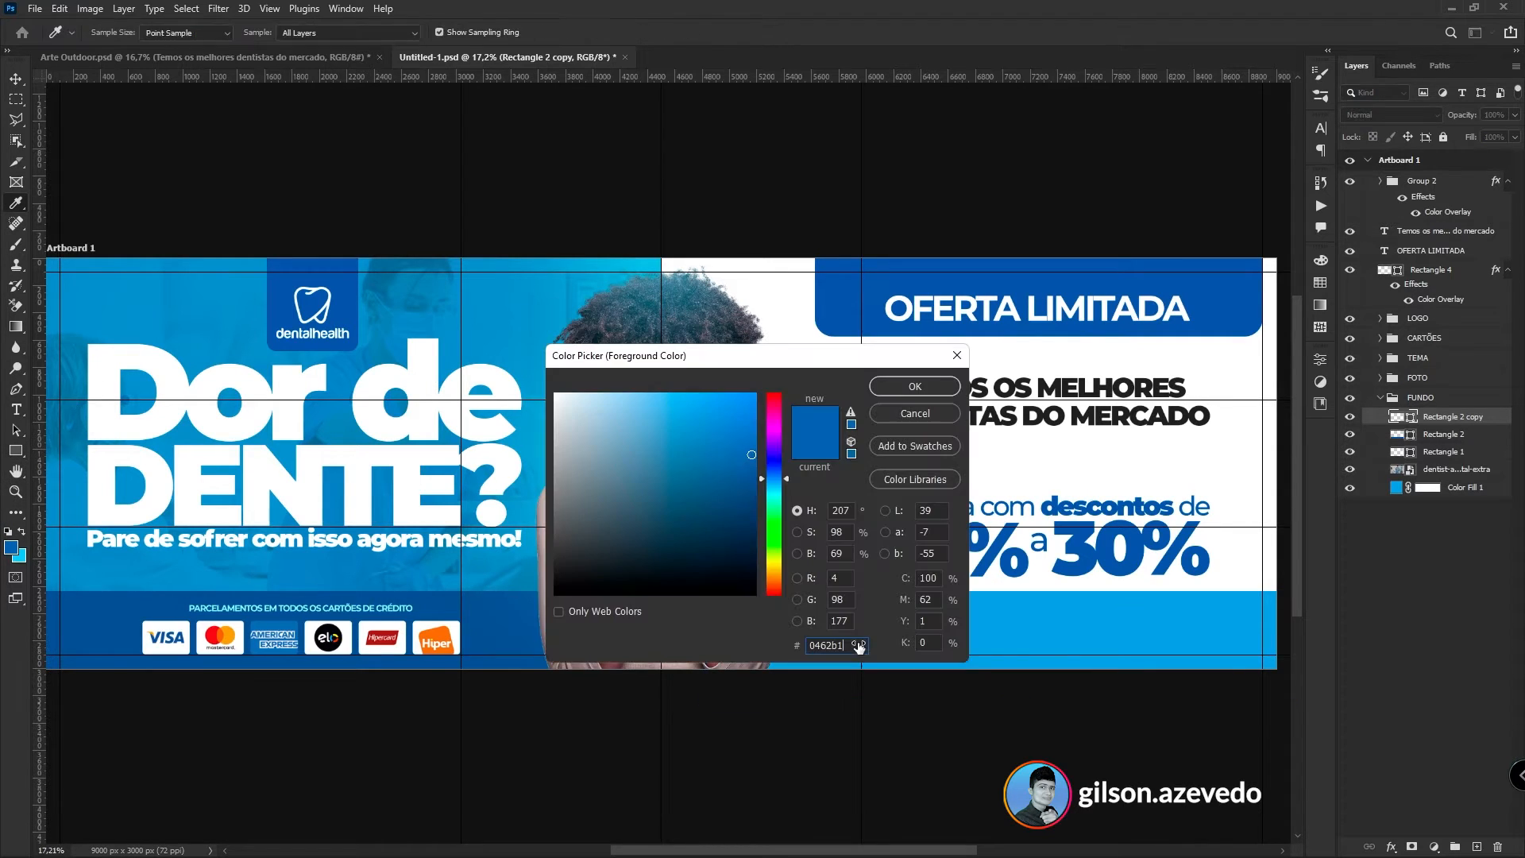
click(915, 393)
click(16, 79)
key(alt+BackSpace)
click(1381, 584)
click(1414, 420)
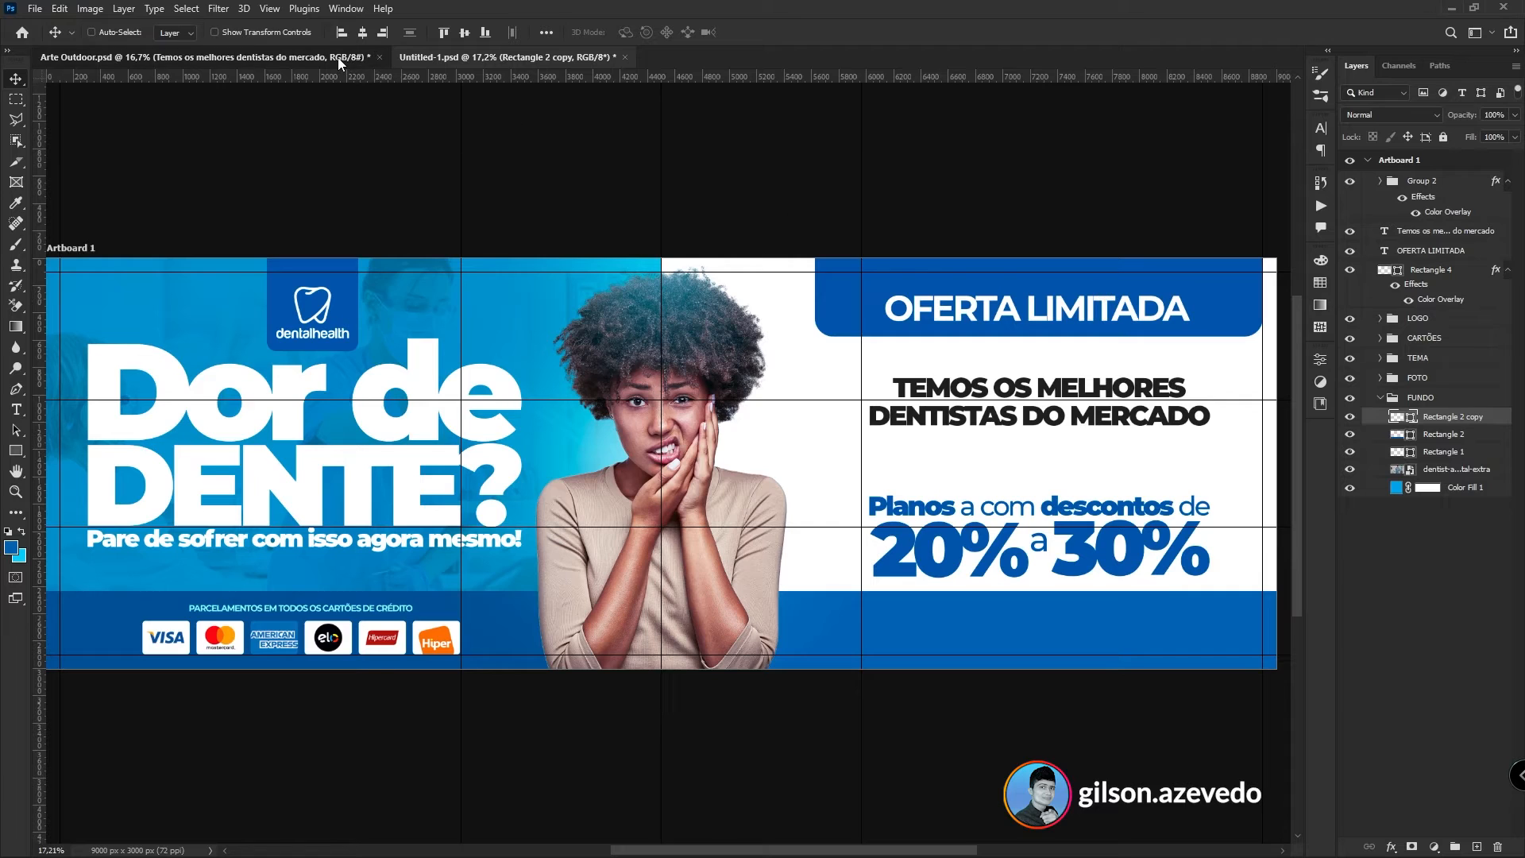
click(1381, 398)
- Sample the blue of the "OFERTA LIMITADA" rectangle as the Color Overlay of the plans and discount text group
click(1466, 186)
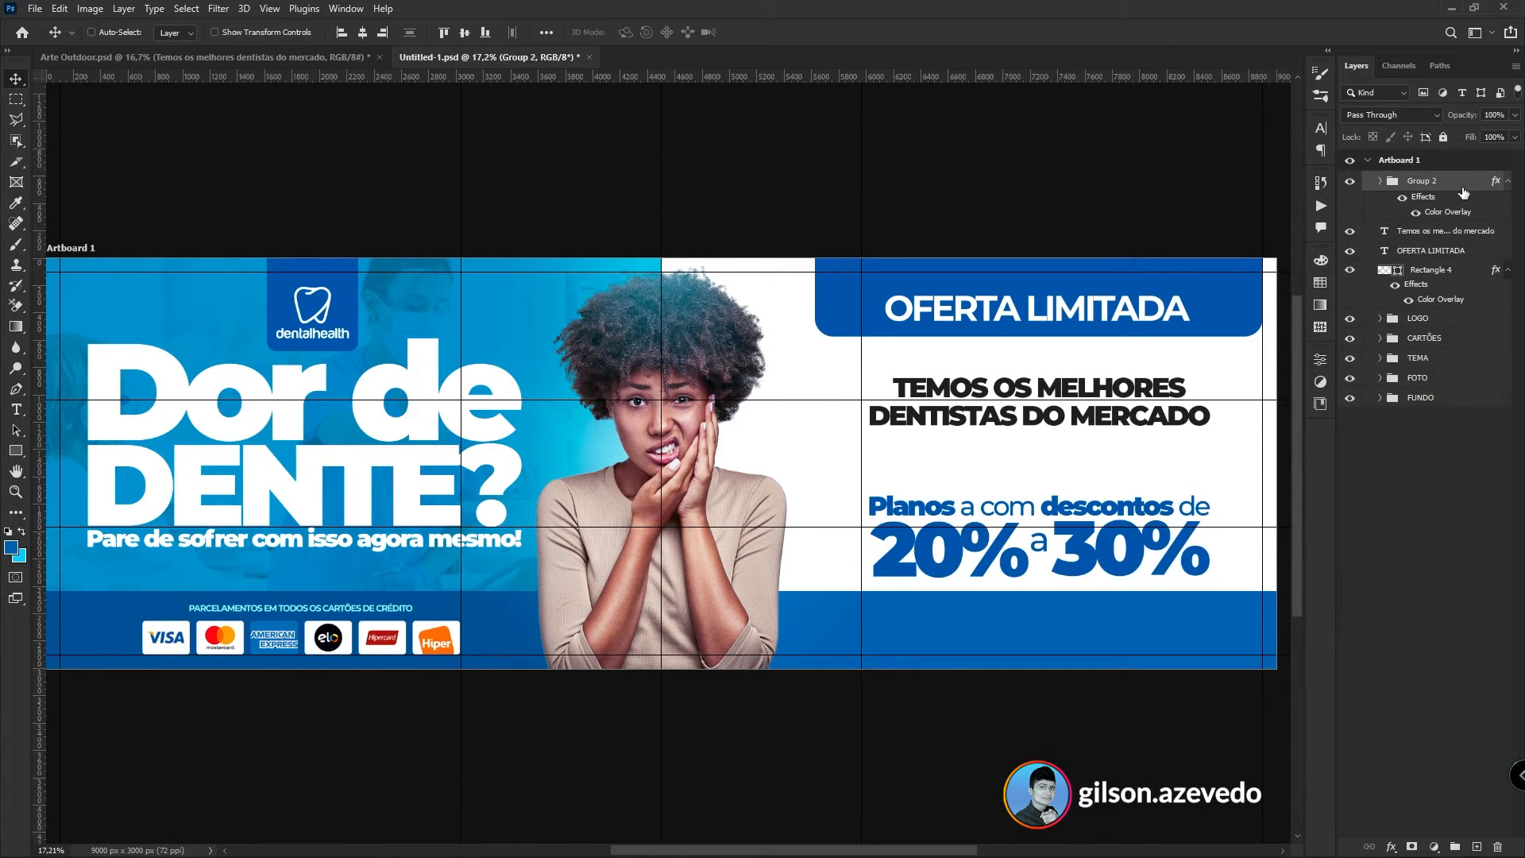
double_click(1469, 187)
click(832, 294)
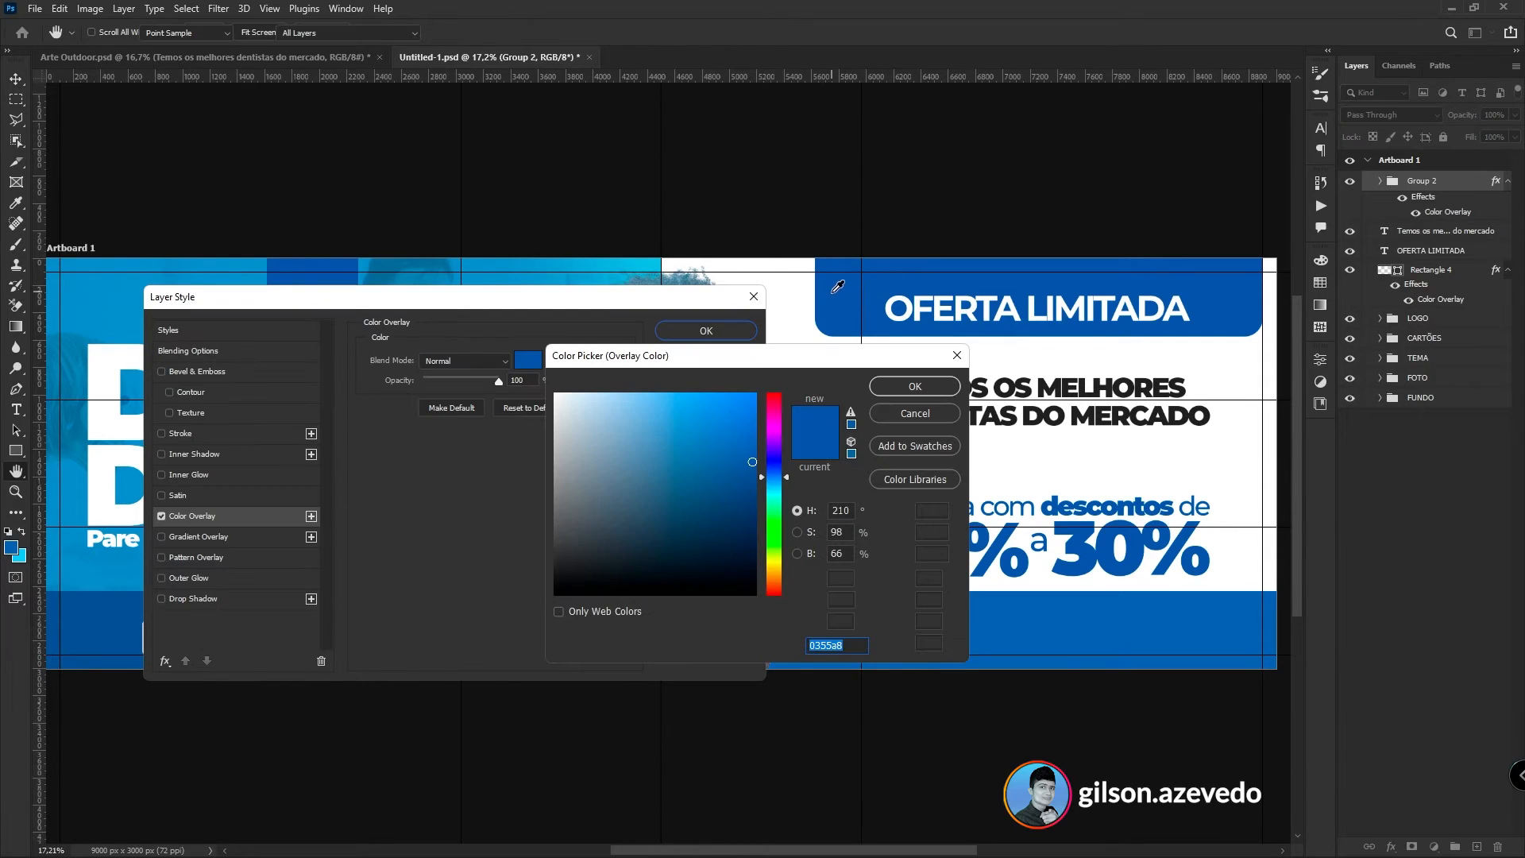
click(915, 387)
click(717, 335)
- Enlarge the plans and discount text group to about 115.6% and move it up slightly above the blue band
key(ctrl+t)
drag(869, 536, 852, 535)
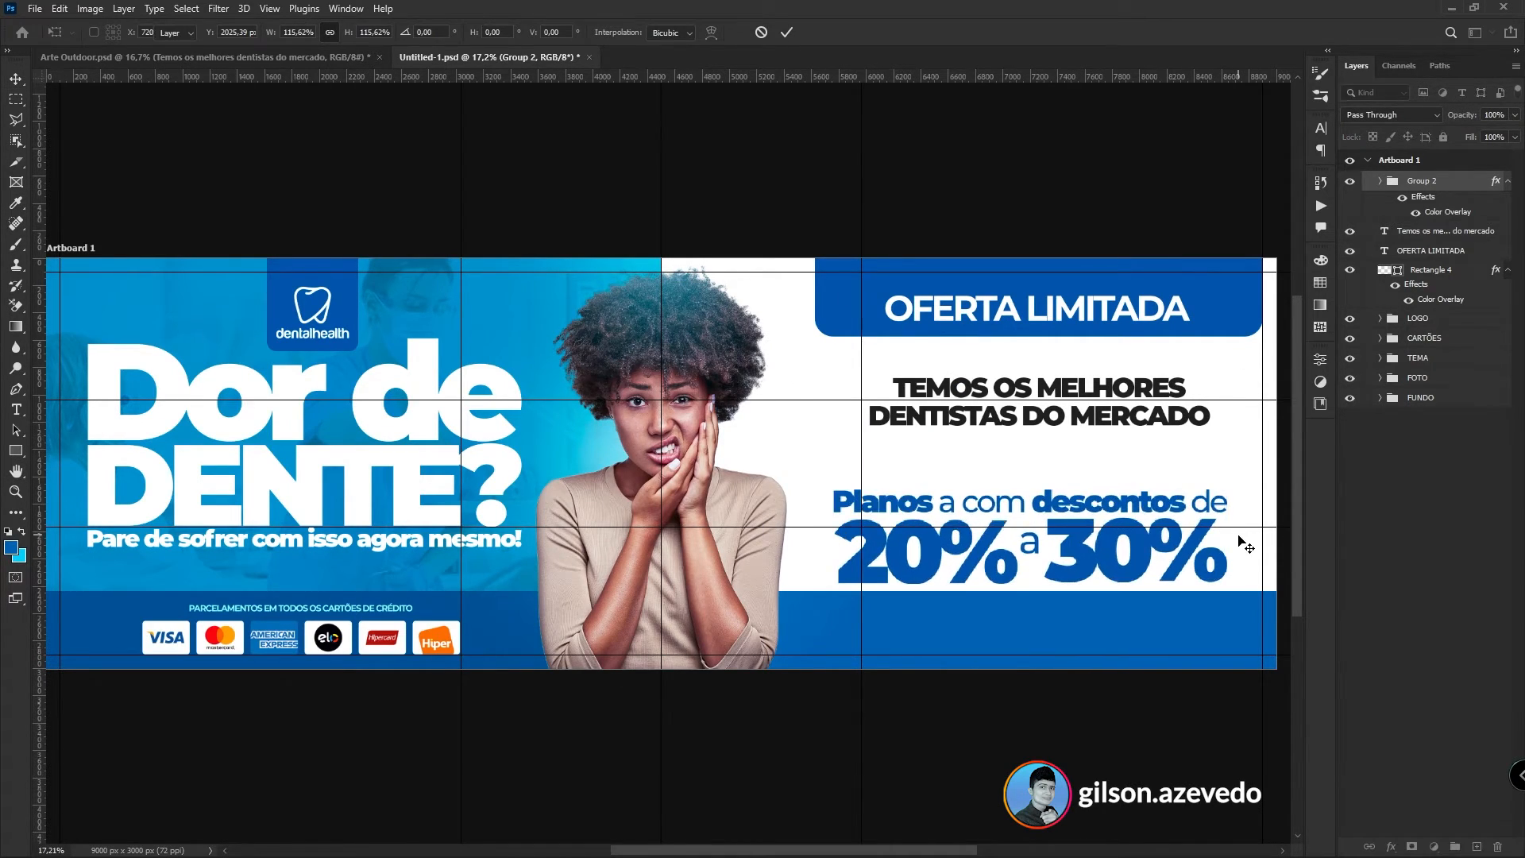
key(Return)
drag(1243, 546, 1243, 537)
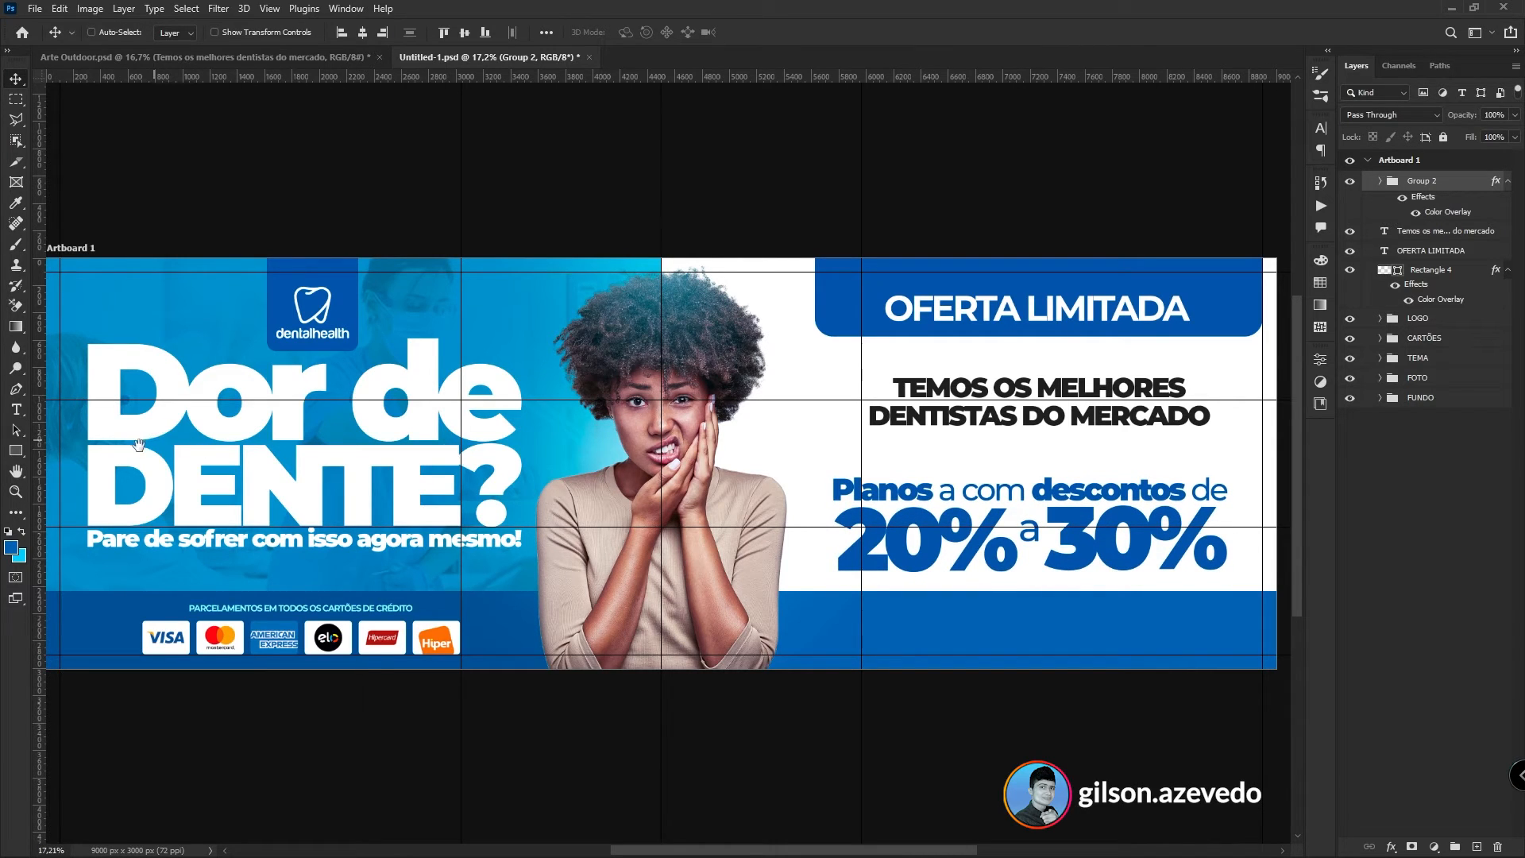
- Draw a narrow vertical blue rectangle near the artboard's right margin as a spacer
drag(138, 444, 178, 439)
key(u)
drag(97, 337, 1248, 439)
key(v)
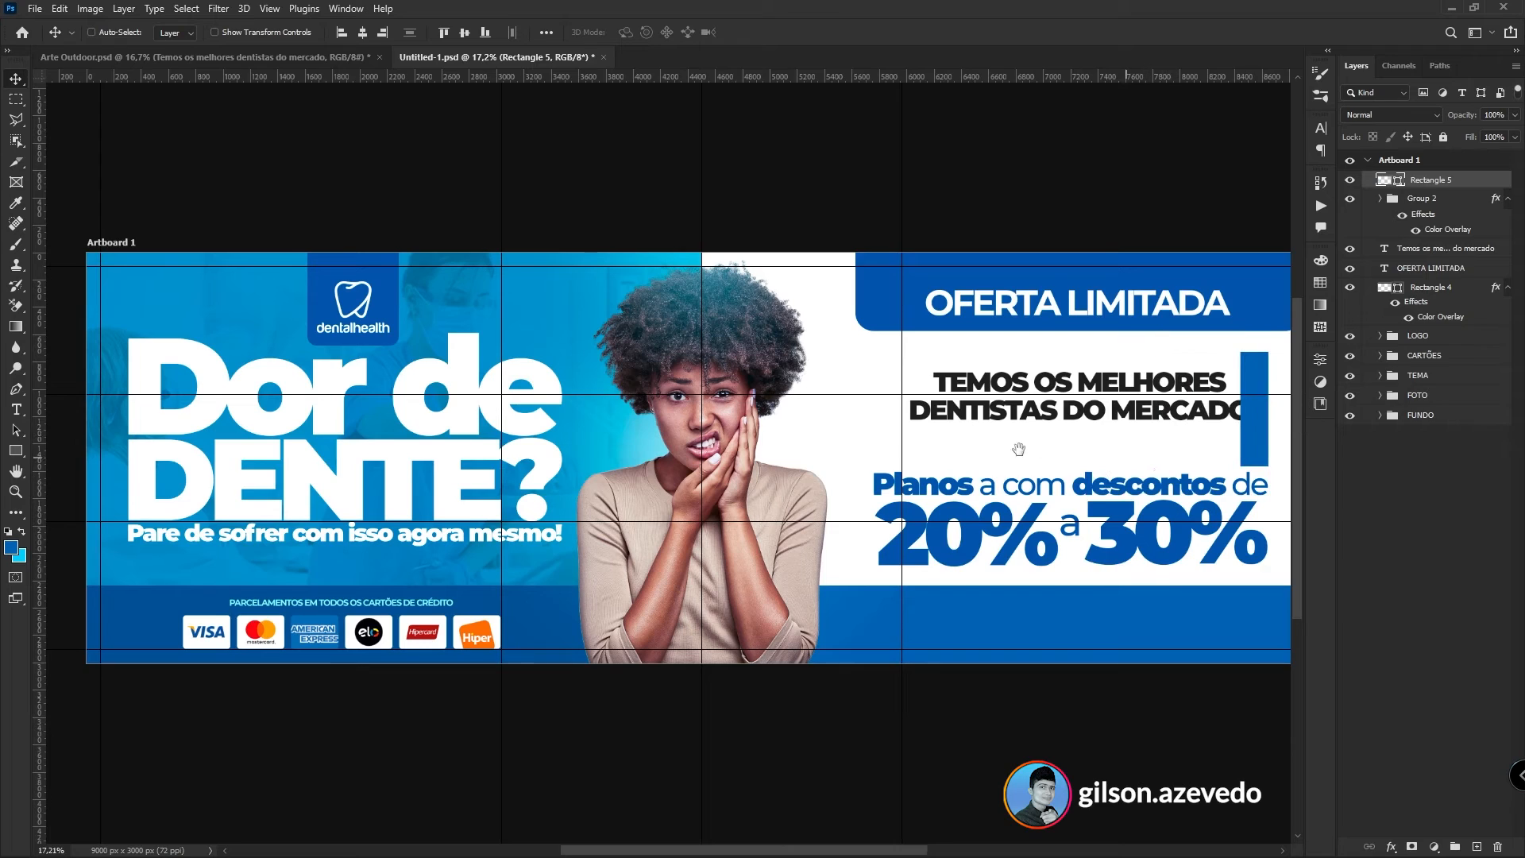
- Resize and place the plans and discount text group so it ends against the spacer at the right margin guide
drag(1033, 450, 779, 432)
ctrl+click(942, 533)
key(ctrl+t)
drag(943, 532, 951, 534)
key(Return)
- Move the "TEMOS OS MELHORES DENTISTAS DO MERCADO" text down and center it horizontally with "OFERTA LIMITADA" and the discount group
drag(914, 370, 922, 405)
click(1434, 201)
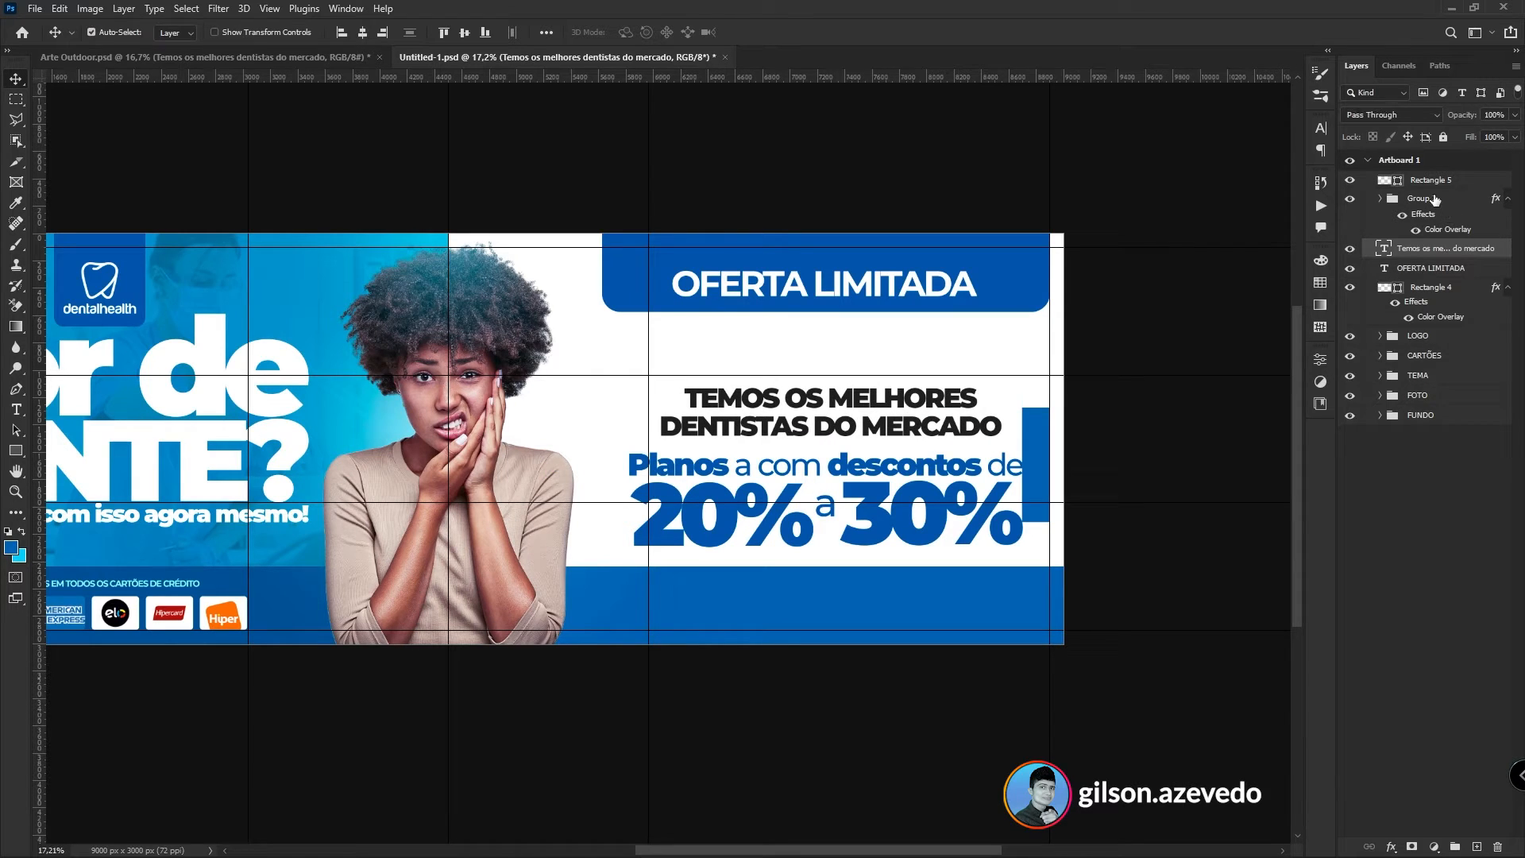
click(362, 33)
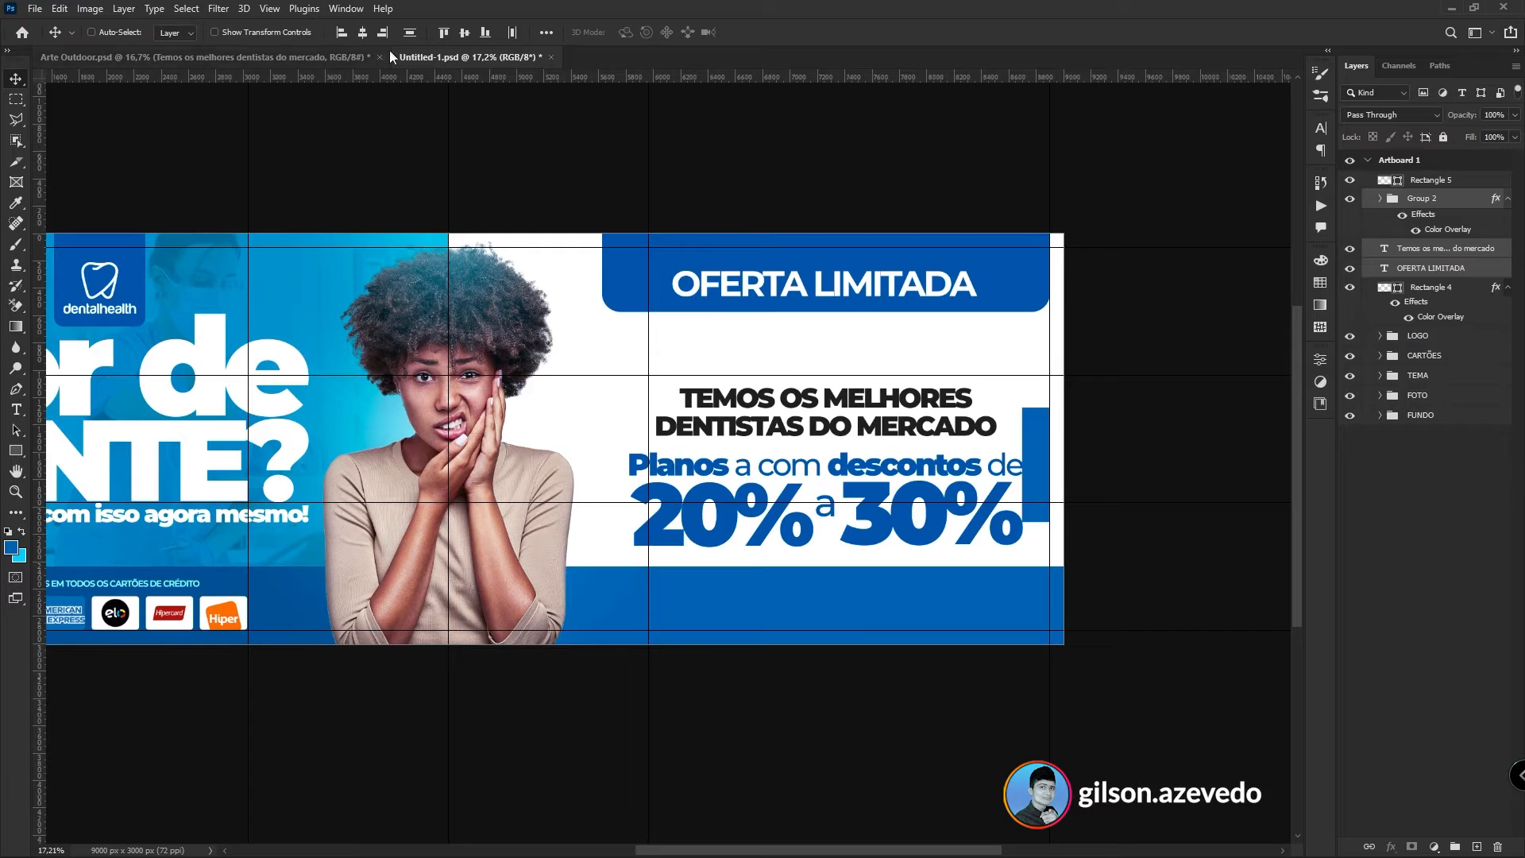
- Narrow the rectangle behind "OFERTA LIMITADA" to 3089 px wide, aligning its left edge with the discount text
click(1457, 291)
click(16, 451)
mouse_move(606, 252)
mouse_down()
mouse_move(629, 252)
mouse_move(587, 253)
mouse_move(618, 261)
mouse_up()
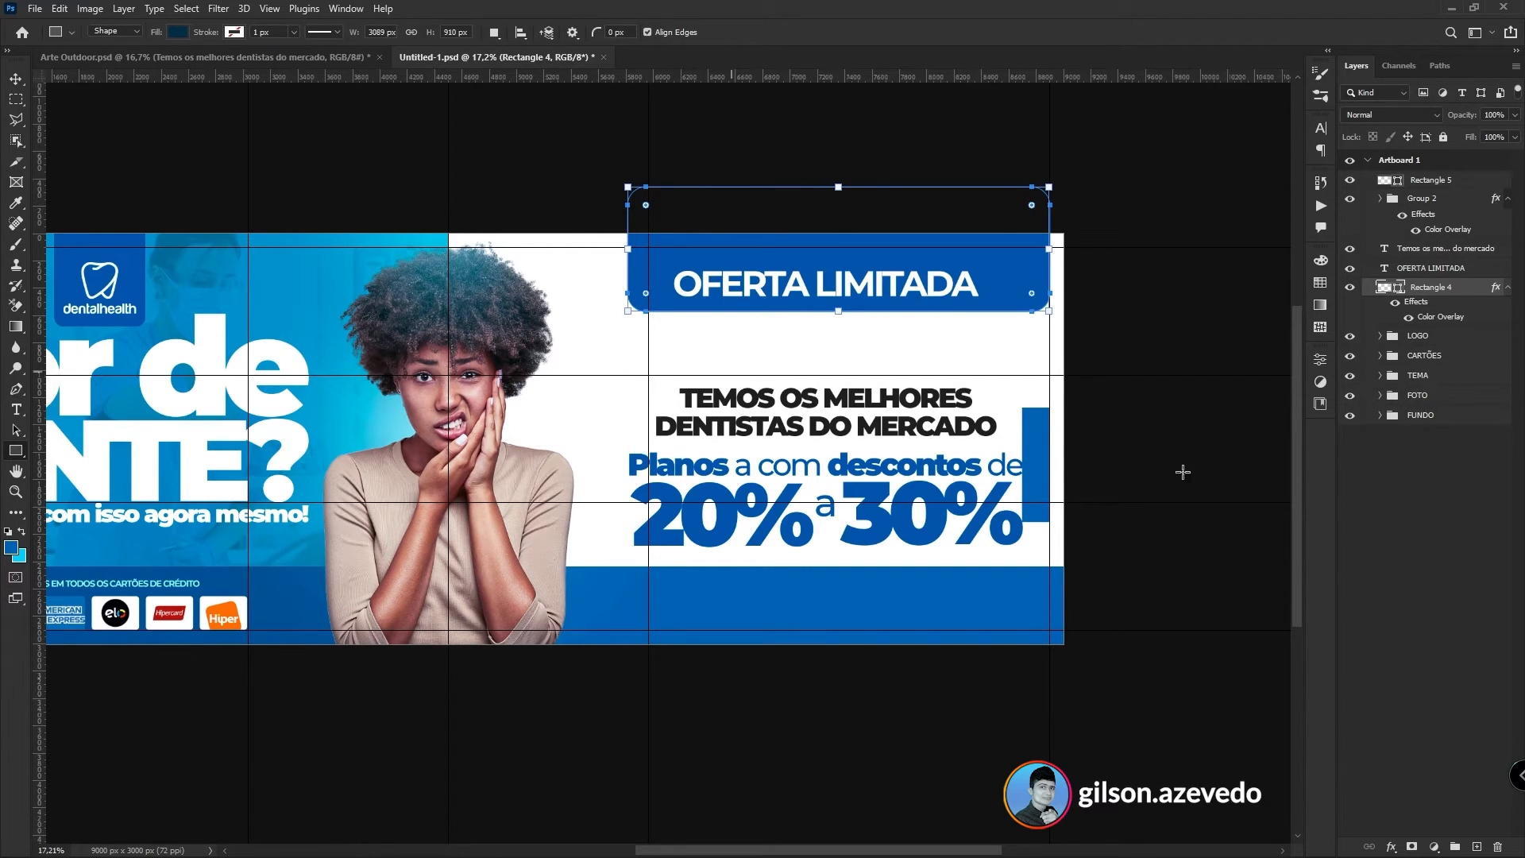
- Group the offer rectangle, the texts, the discount group and the spacer, and name the group TEXTOS FINAIS
shift+click(1455, 208)
key(ctrl+g)
double_click(1422, 181)
text(textos)
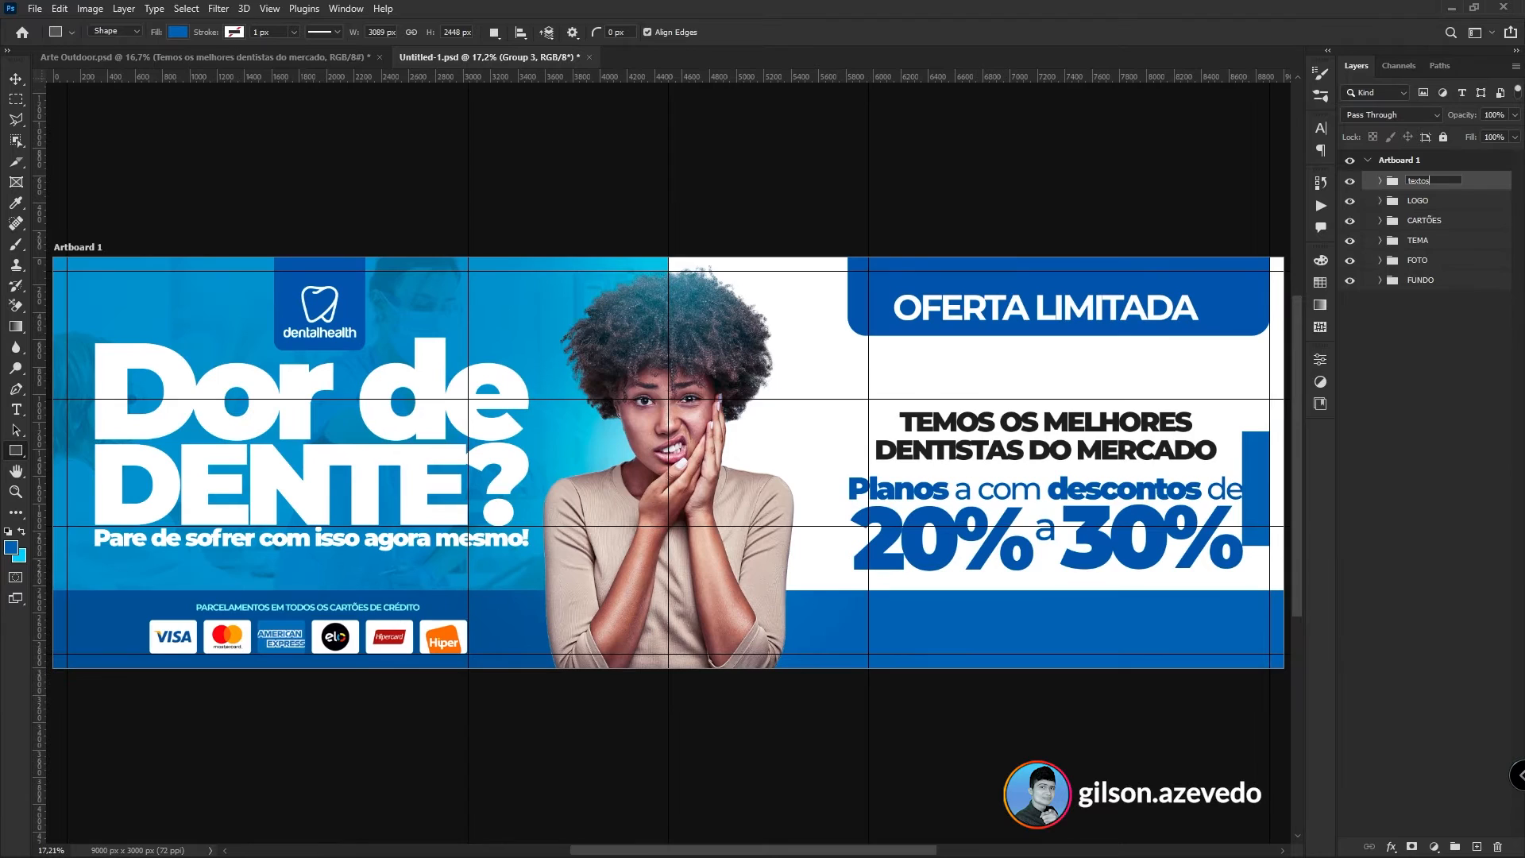
- Delete the spacer Rectangle 5 from the TEXTOS FINAIS group and collapse the group
click(1447, 208)
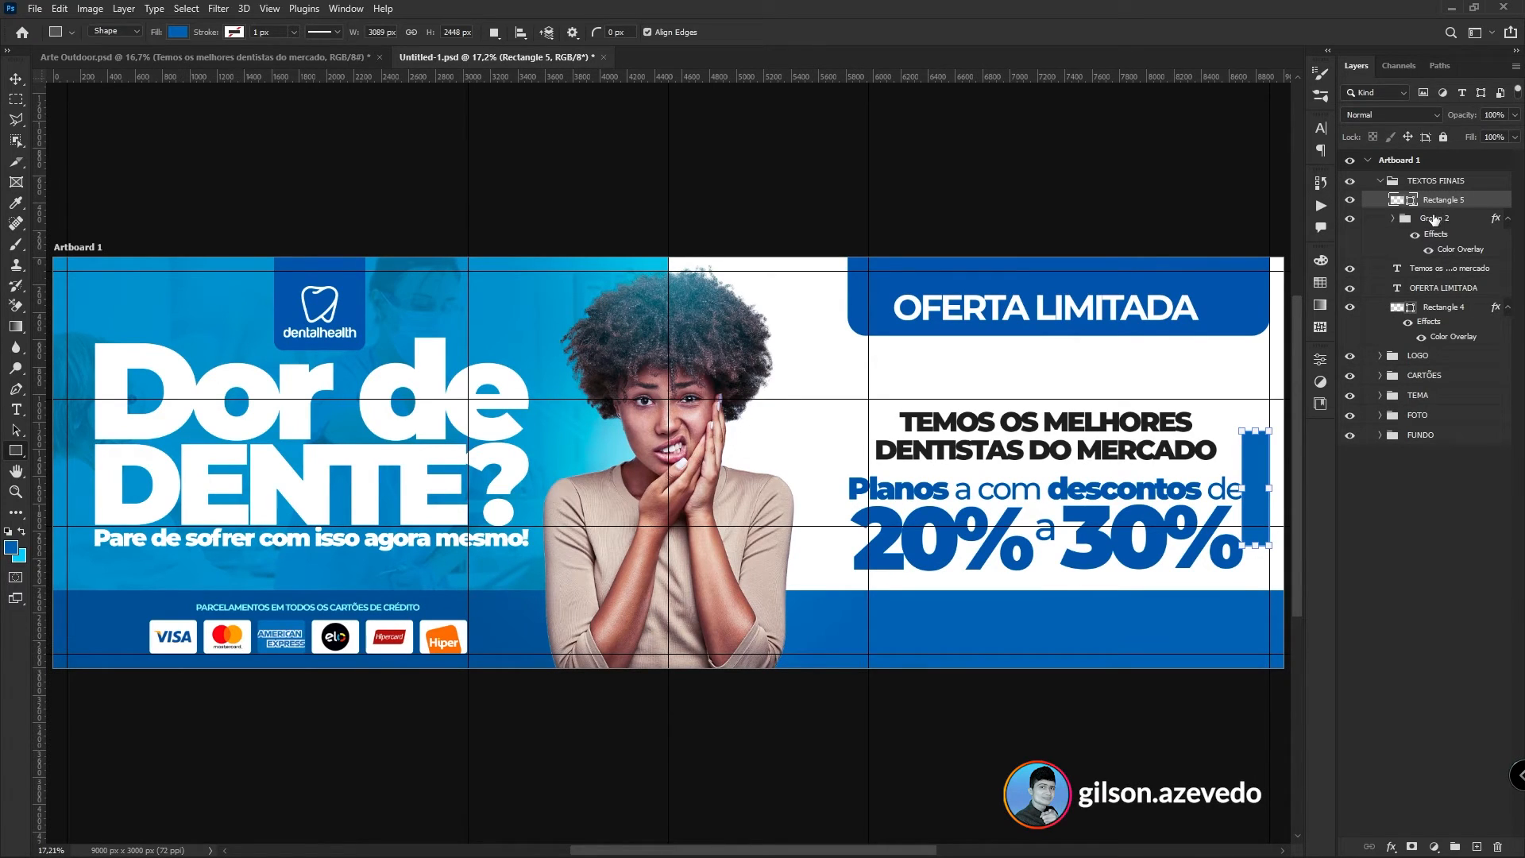
key(Delete)
click(1380, 181)
- Enlarge the TEXTOS FINAIS group slightly toward the woman's photo and move it up 30 px
key(ctrl+t)
drag(840, 219, 821, 204)
key(Return)
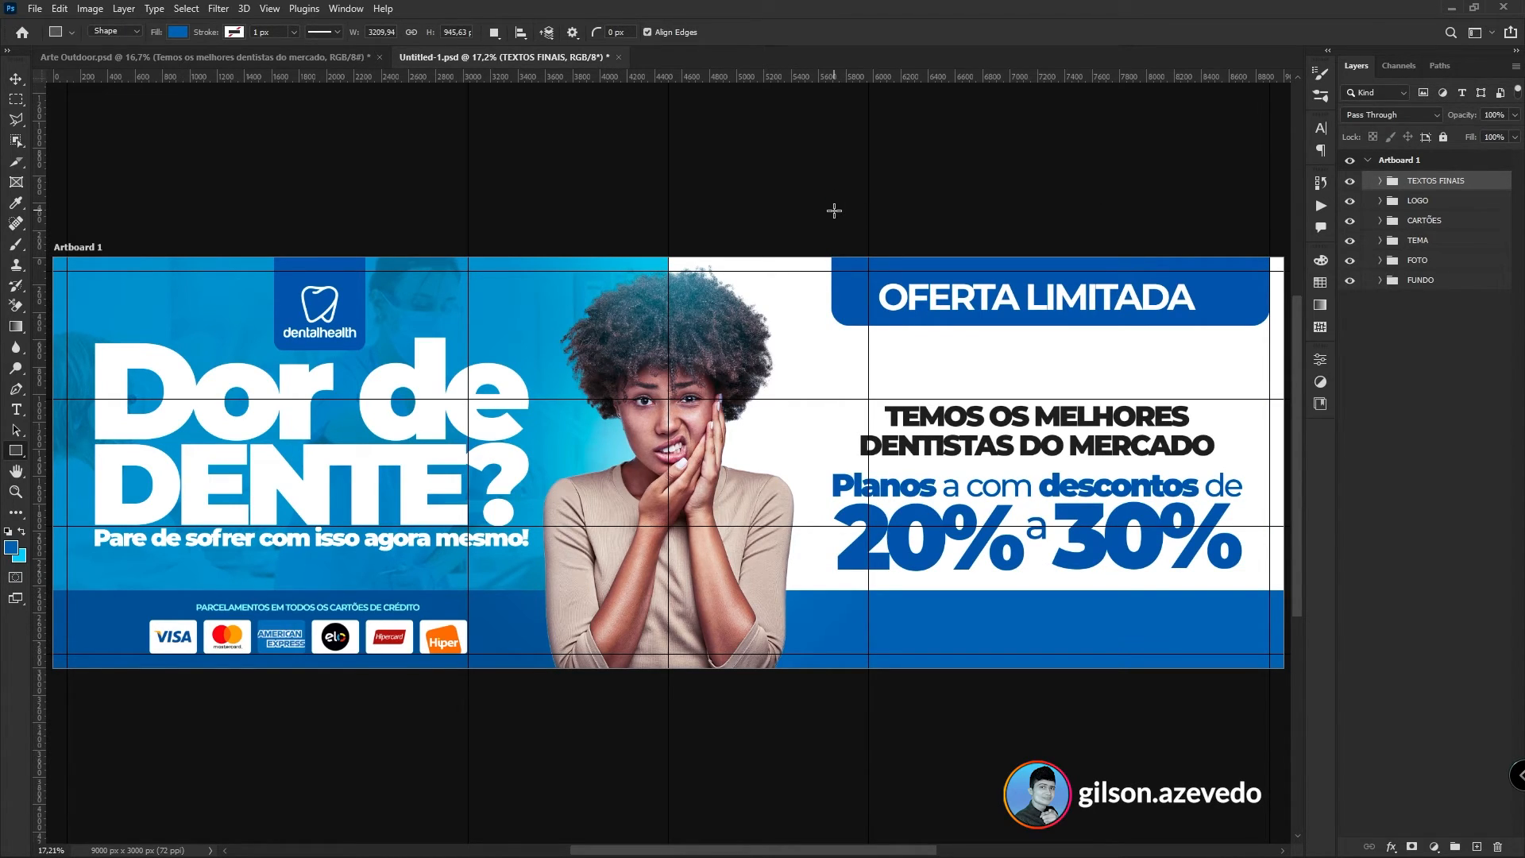
key(v)
key(shift+Up)
key(shift+Up)
key(shift+Up)
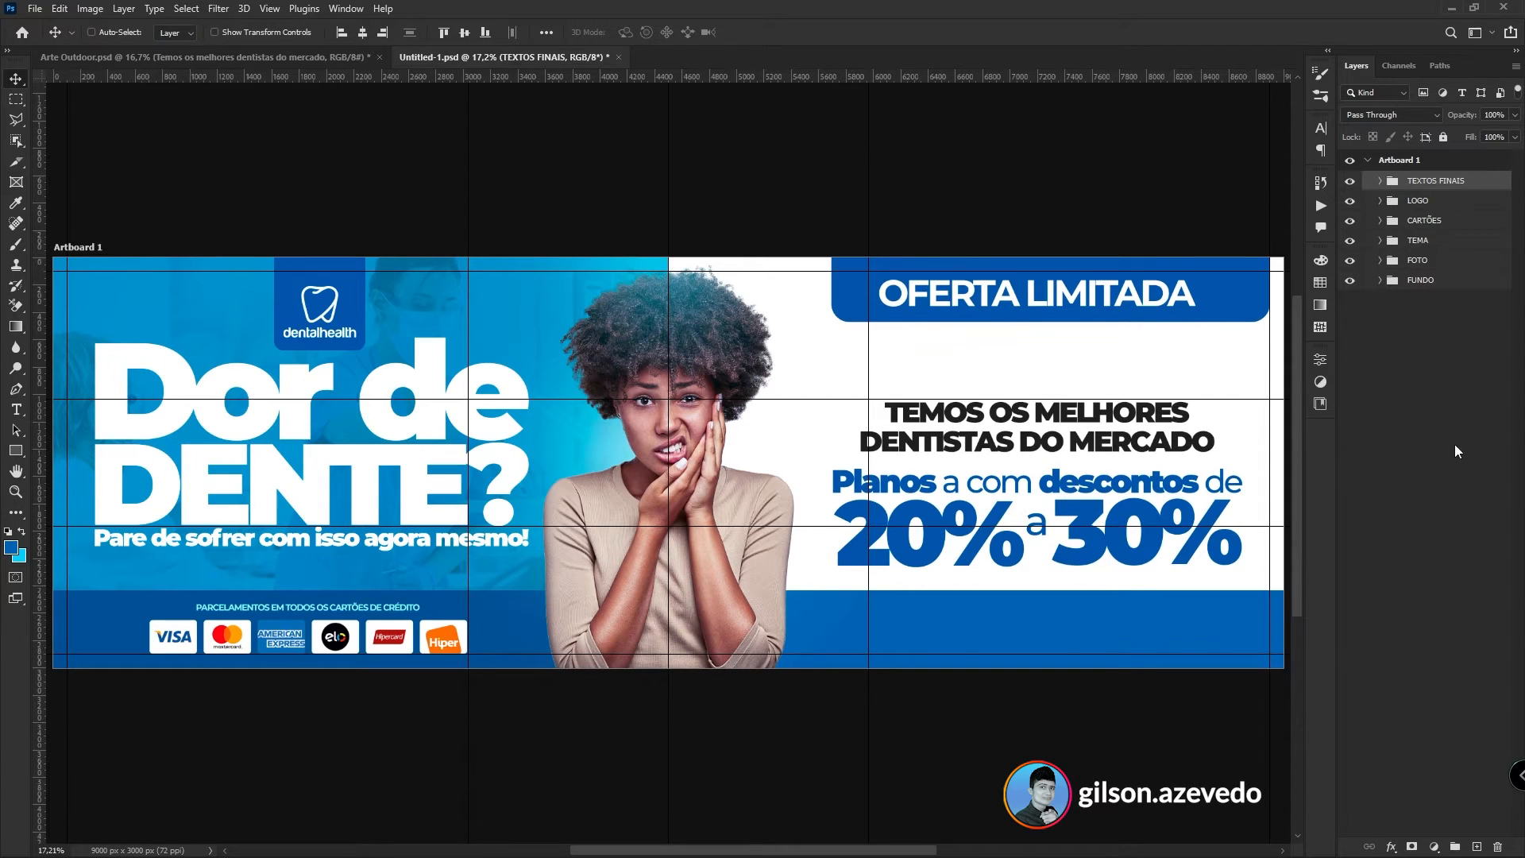
- Group the "OFERTA LIMITADA" text with the blue rectangle behind it inside TEXTOS FINAIS
click(1432, 432)
key(ctrl+h)
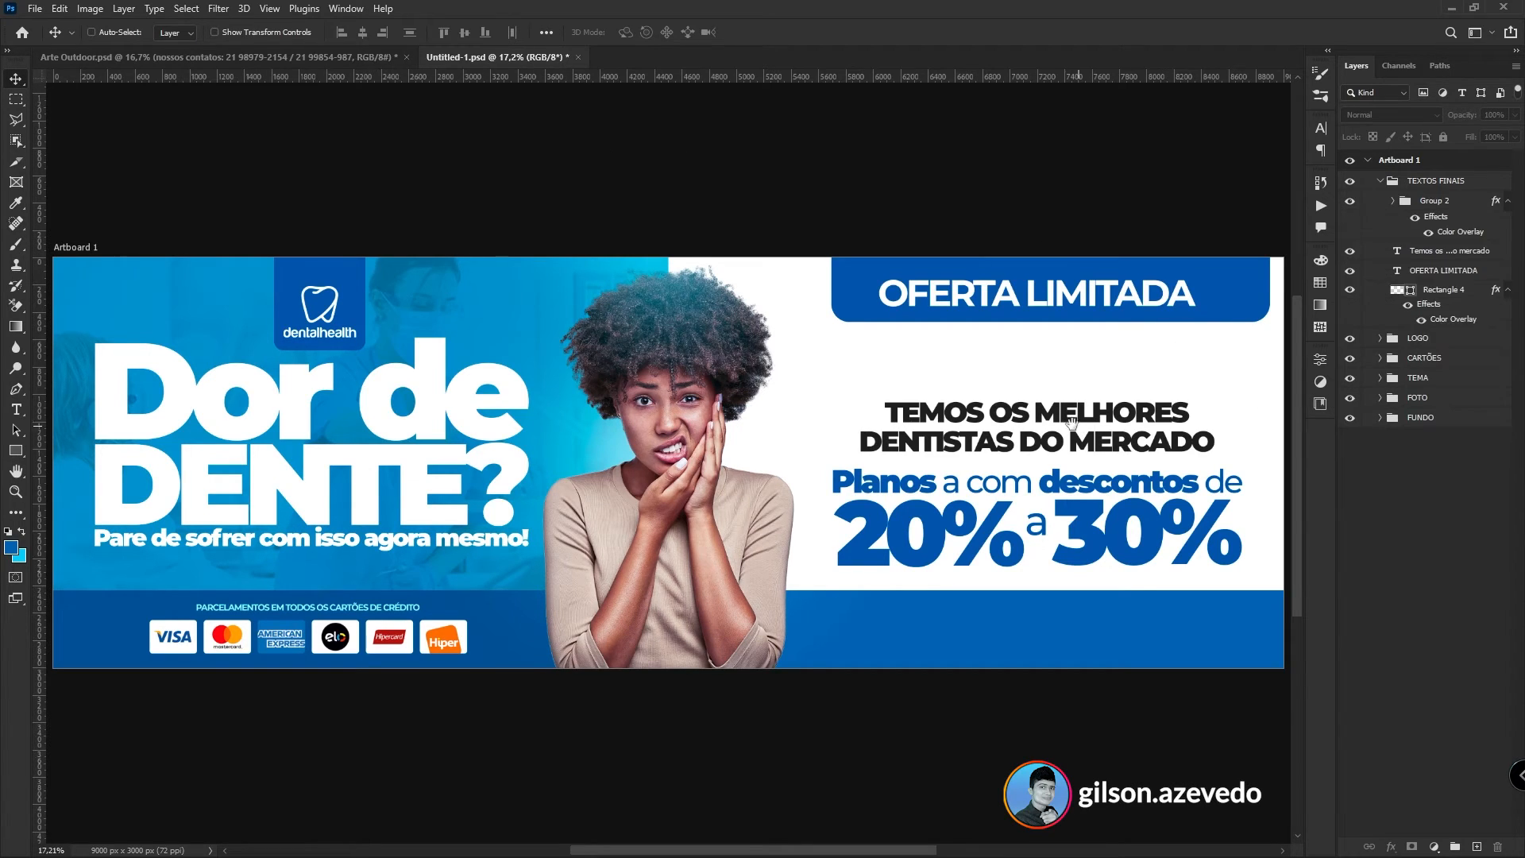
drag(1072, 424, 971, 419)
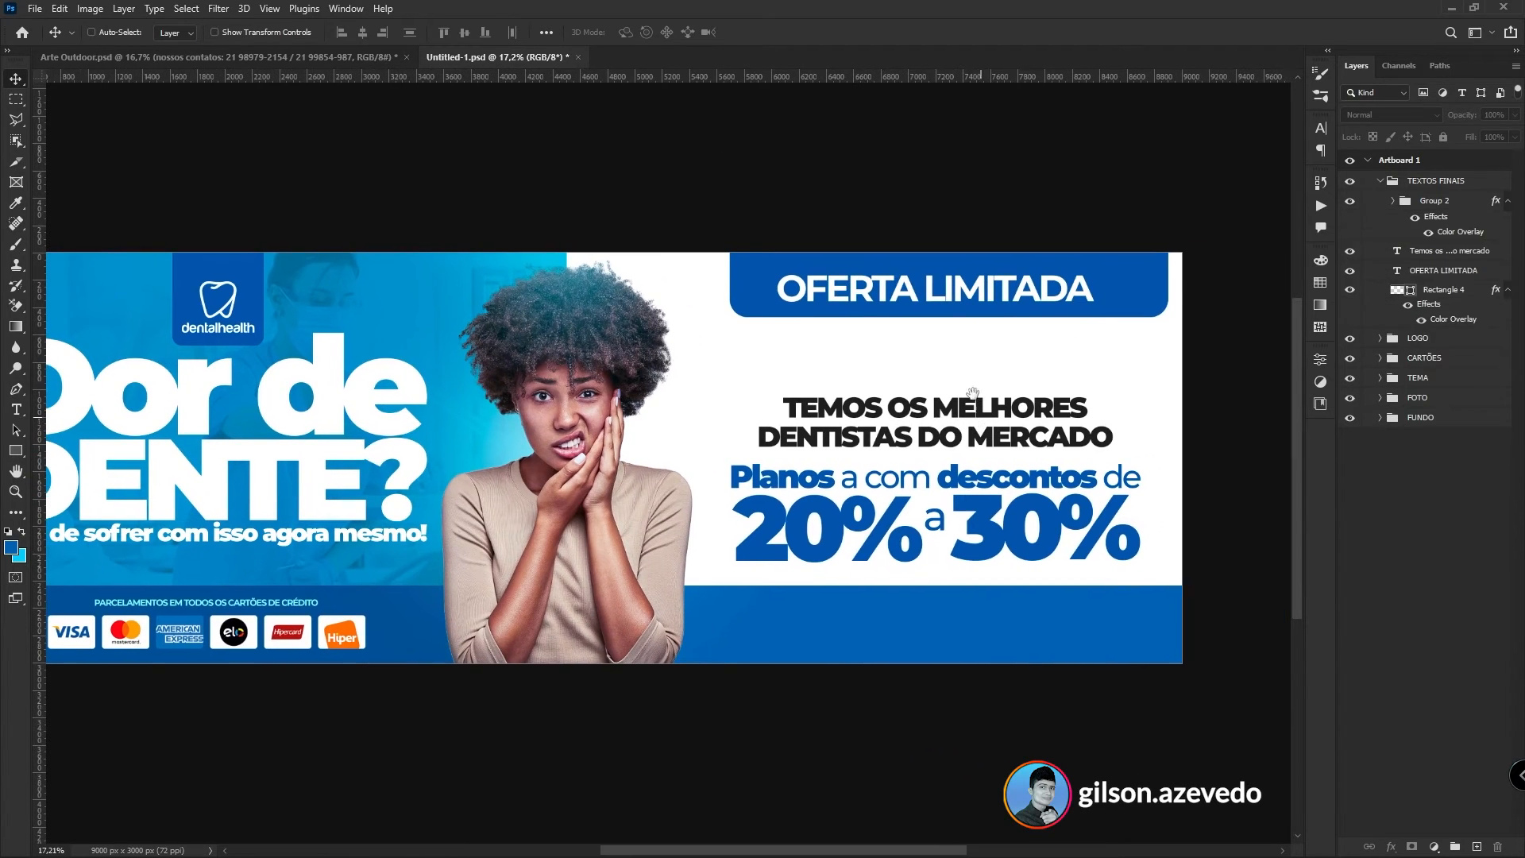
click(1460, 290)
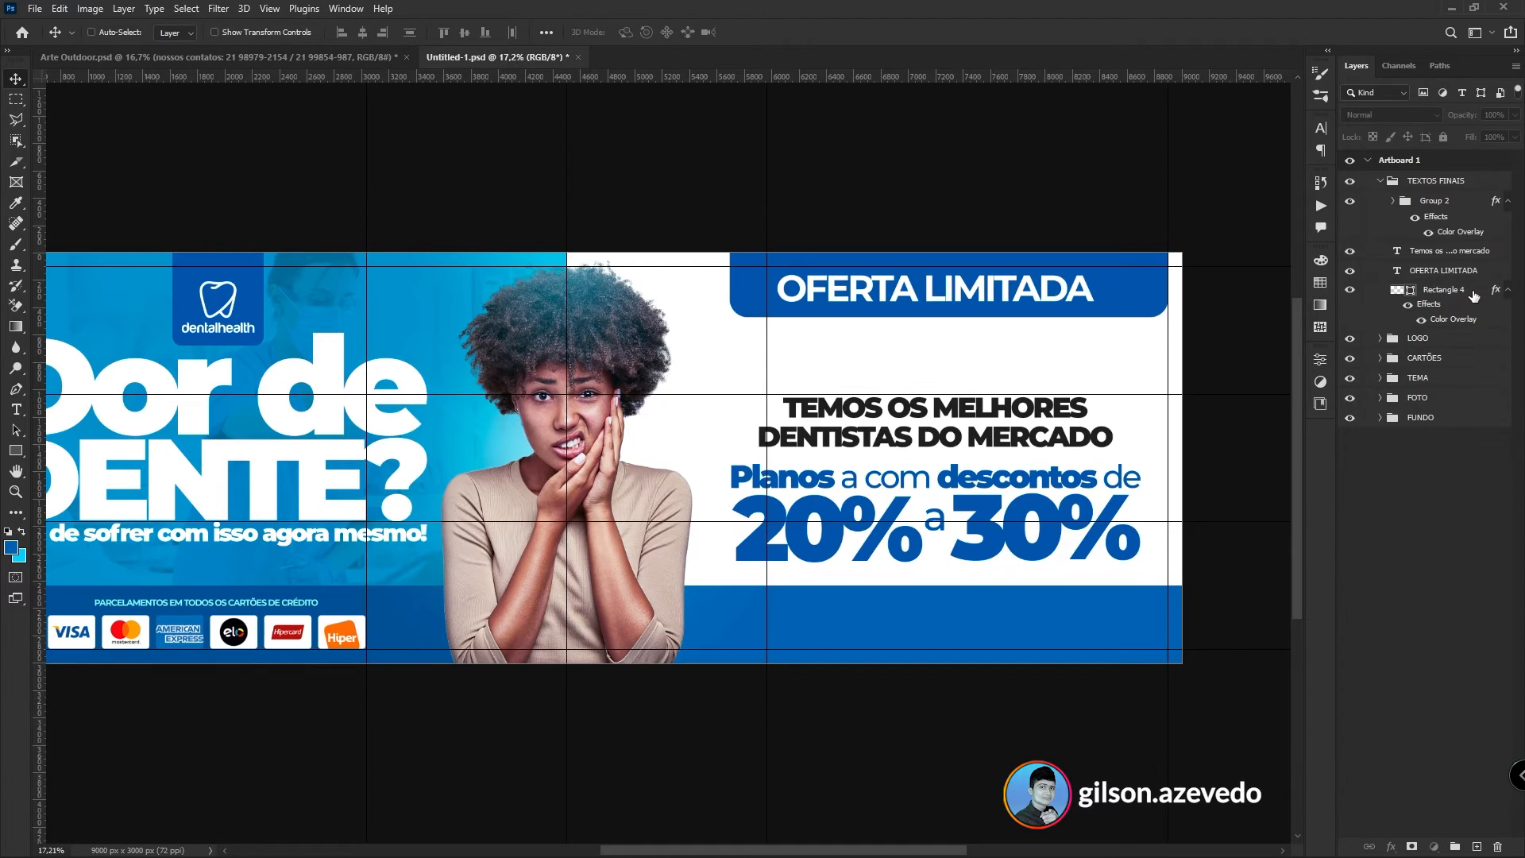
shift+click(1470, 291)
key(ctrl+g)
- Move the grouped "OFERTA LIMITADA" text and rectangle down 120 px
key(shift+Down)
key(shift+Down)
key(shift+Down)
key(shift+Down)
key(shift+Down)
key(shift+Down)
key(shift+Down)
key(shift+Down)
key(shift+Down)
key(shift+Down)
key(shift+Down)
key(shift+Down)
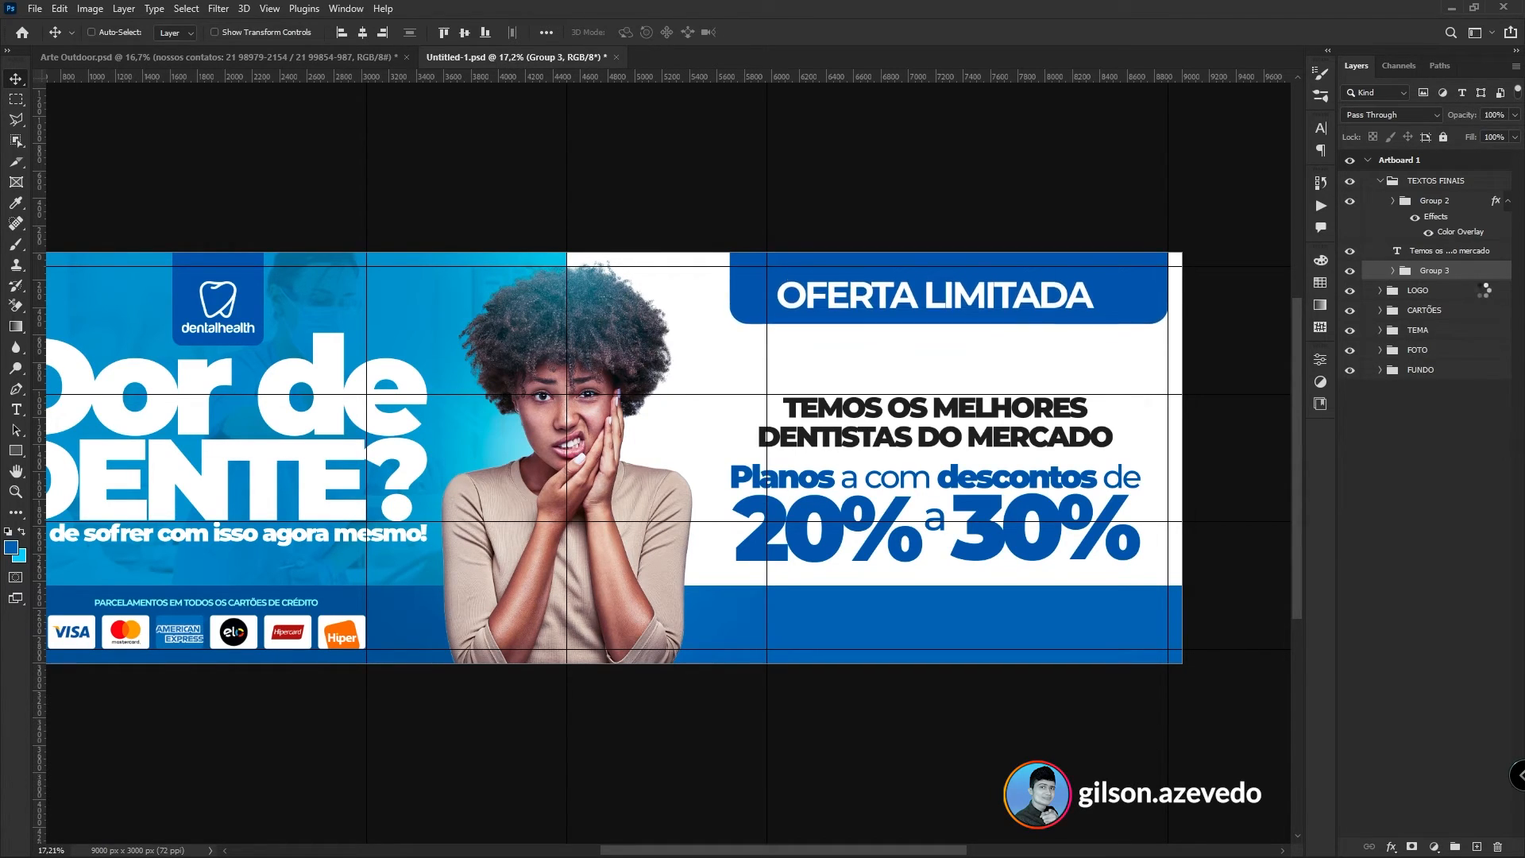
- Move the plans and discount text group up, away from the lower blue band
click(1426, 205)
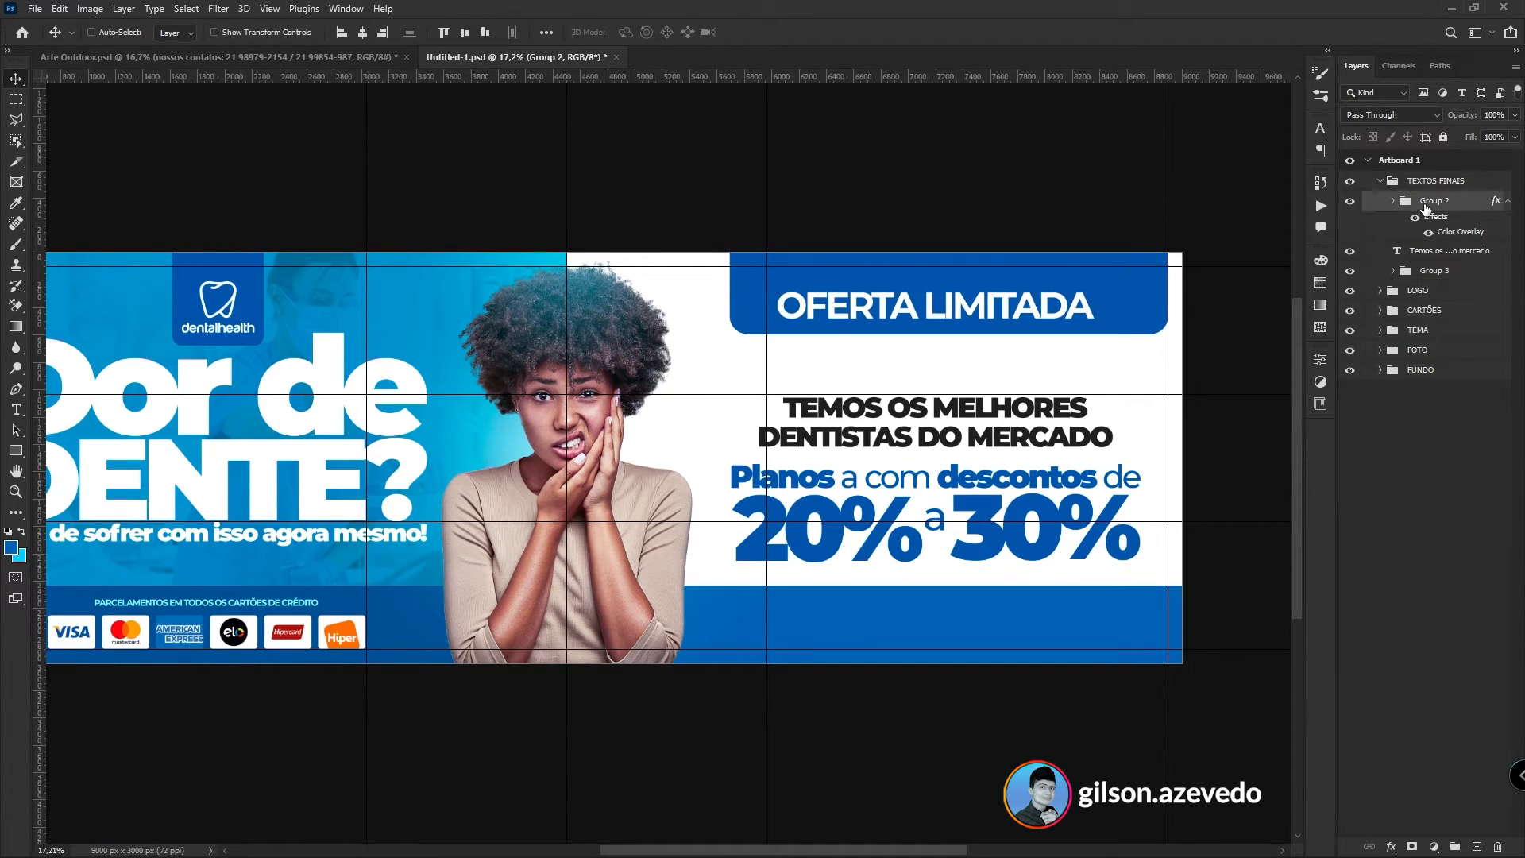
key(shift+Up)
key(shift+Up)
key(shift+Up)
key(shift+Up)
key(shift+Up)
- Move the "TEMOS OS MELHORES DENTISTAS DO MERCADO" text up 160 px to sit closer to the offer rectangle
click(1415, 251)
key(shift+Up)
key(shift+Up)
key(shift+Up)
key(shift+Up)
key(shift+Up)
key(shift+Up)
key(shift+Up)
key(shift+Up)
key(shift+Up)
key(shift+Up)
key(shift+Up)
key(shift+Up)
key(shift+Up)
key(shift+Up)
key(shift+Up)
key(shift+Up)
- Move the "TEMOS OS MELHORES" text and the discount group together 80 px to the right
shift+click(1470, 205)
key(shift+Right)
key(shift+Right)
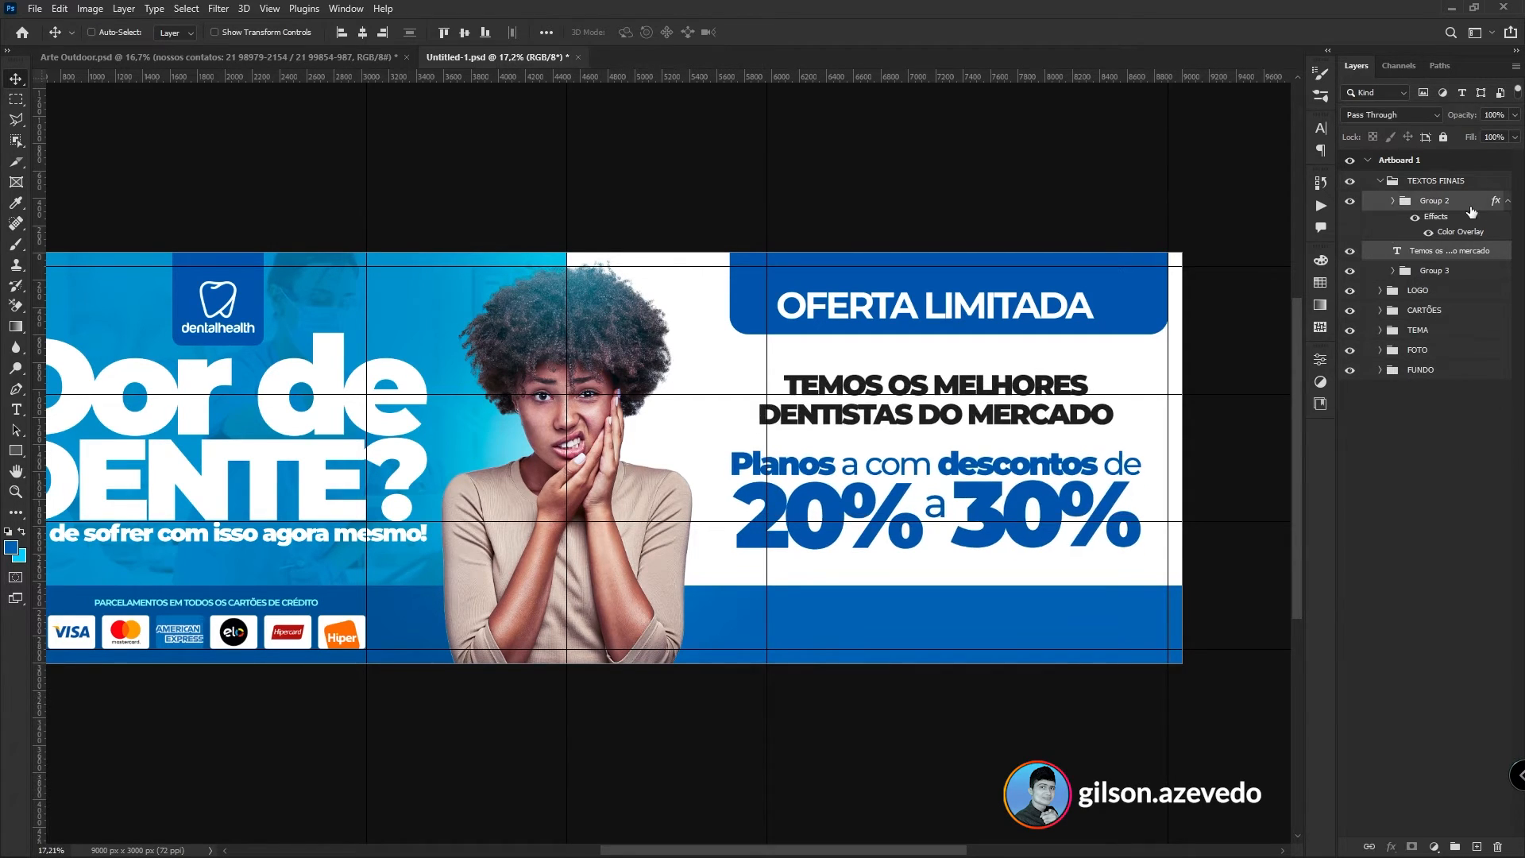
key(shift+Right)
key(shift+Right)
key(shift+Right)
key(shift+Right)
key(shift+Right)
key(shift+Right)
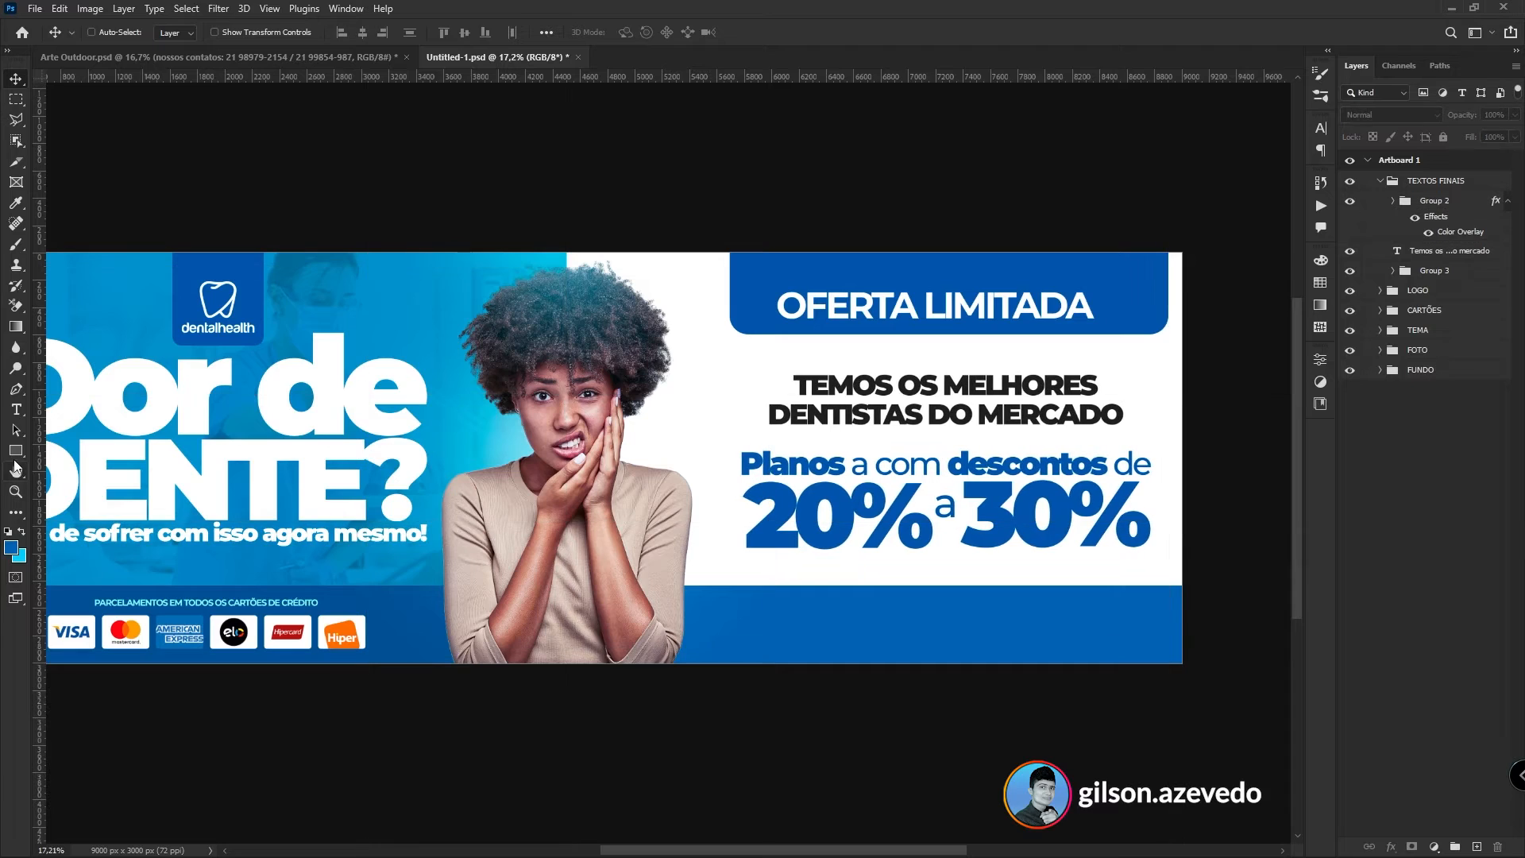
- Paste the "NOSSOS CONTATOS:" line with the clinic's phone numbers as white text in the lower blue band and enlarge it
click(16, 409)
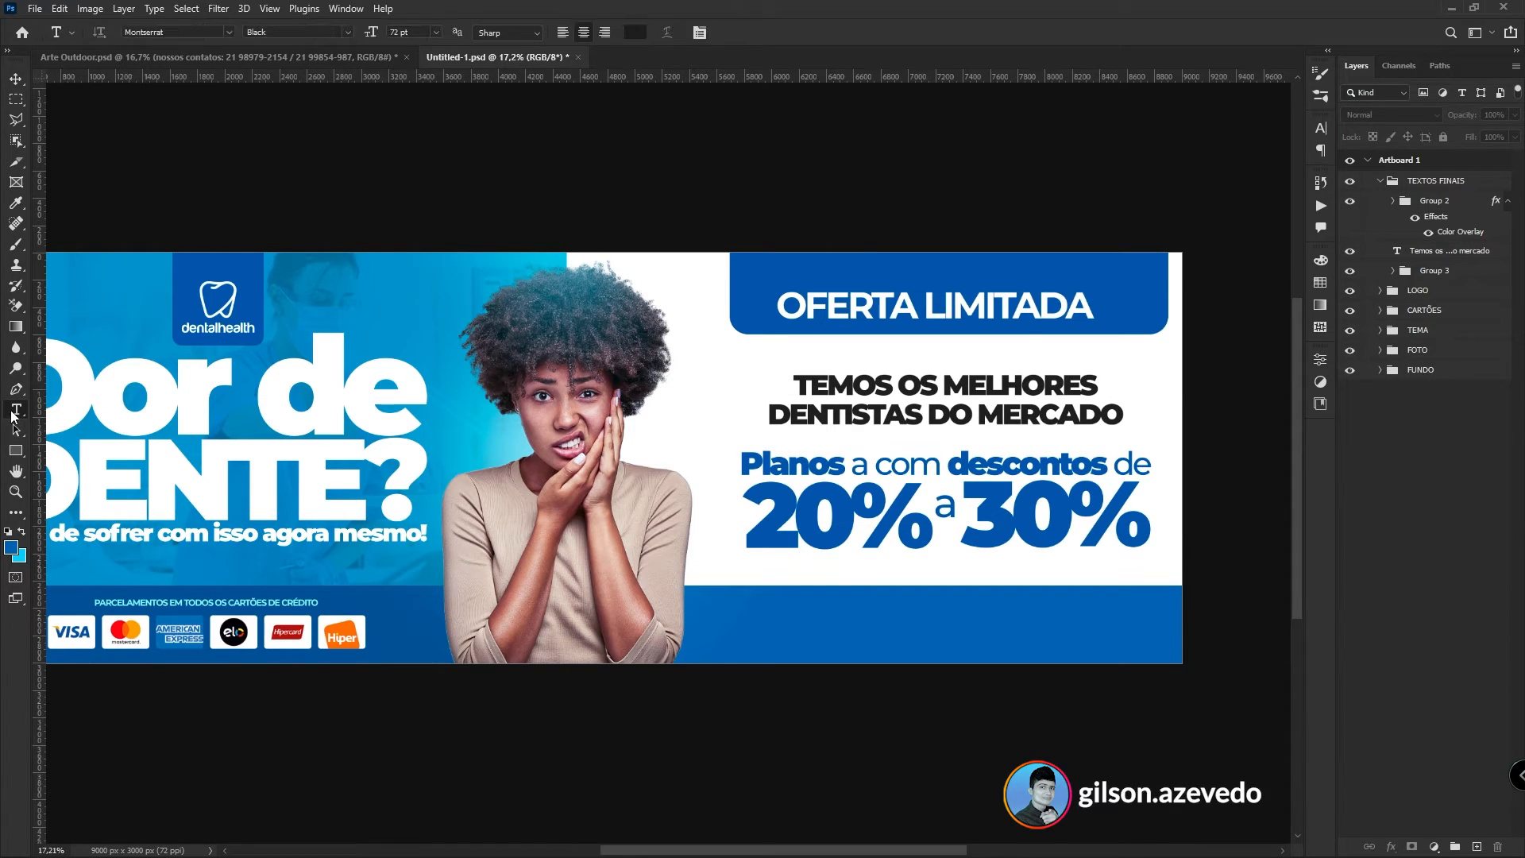
click(633, 33)
drag(623, 438, 553, 392)
click(914, 386)
click(759, 633)
key(ctrl+v)
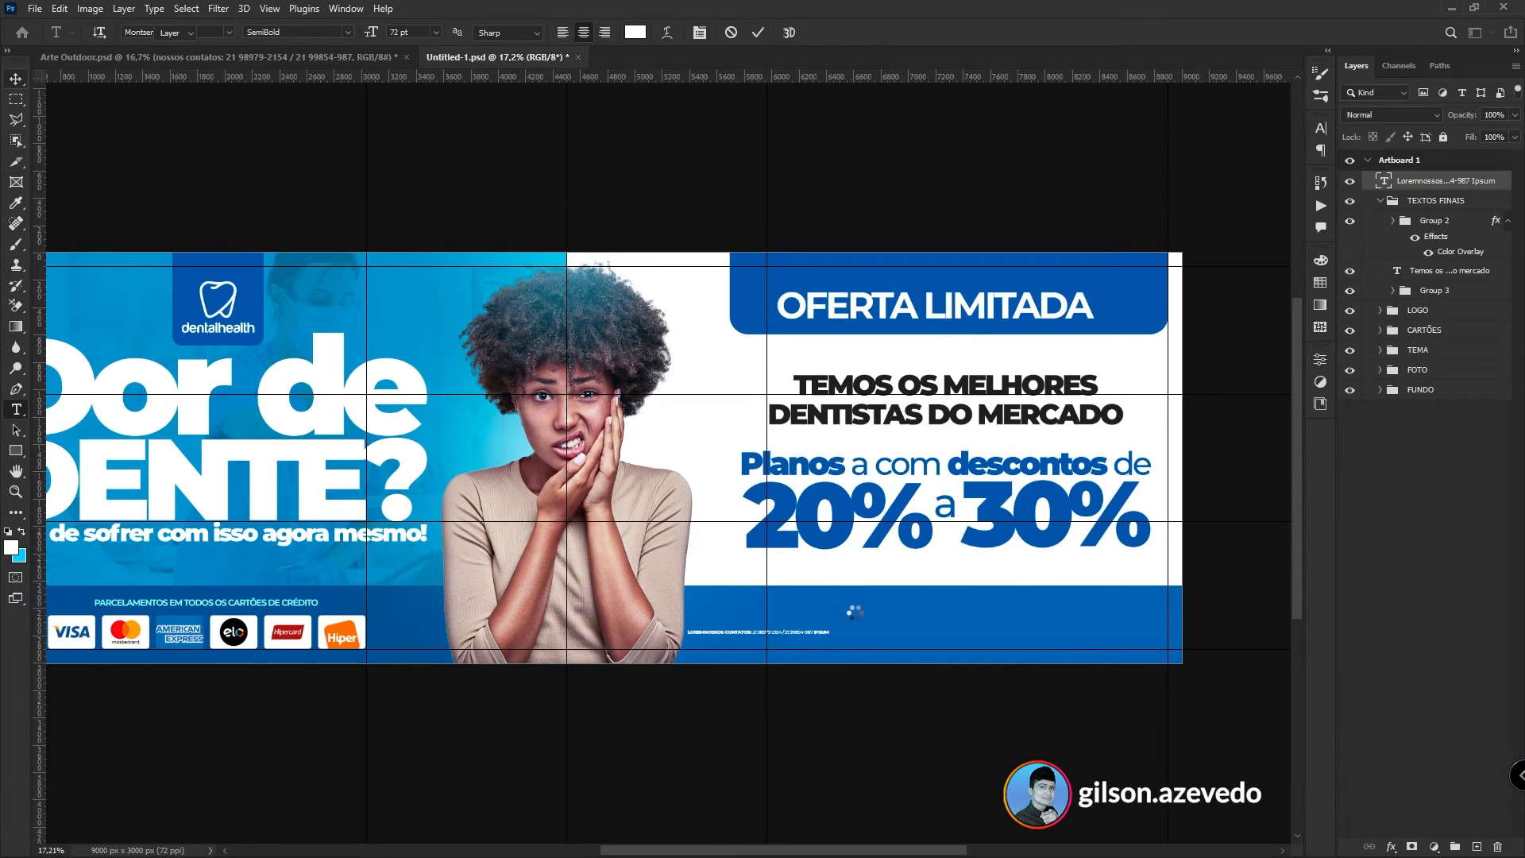
key(ctrl+t)
drag(1108, 628, 1094, 628)
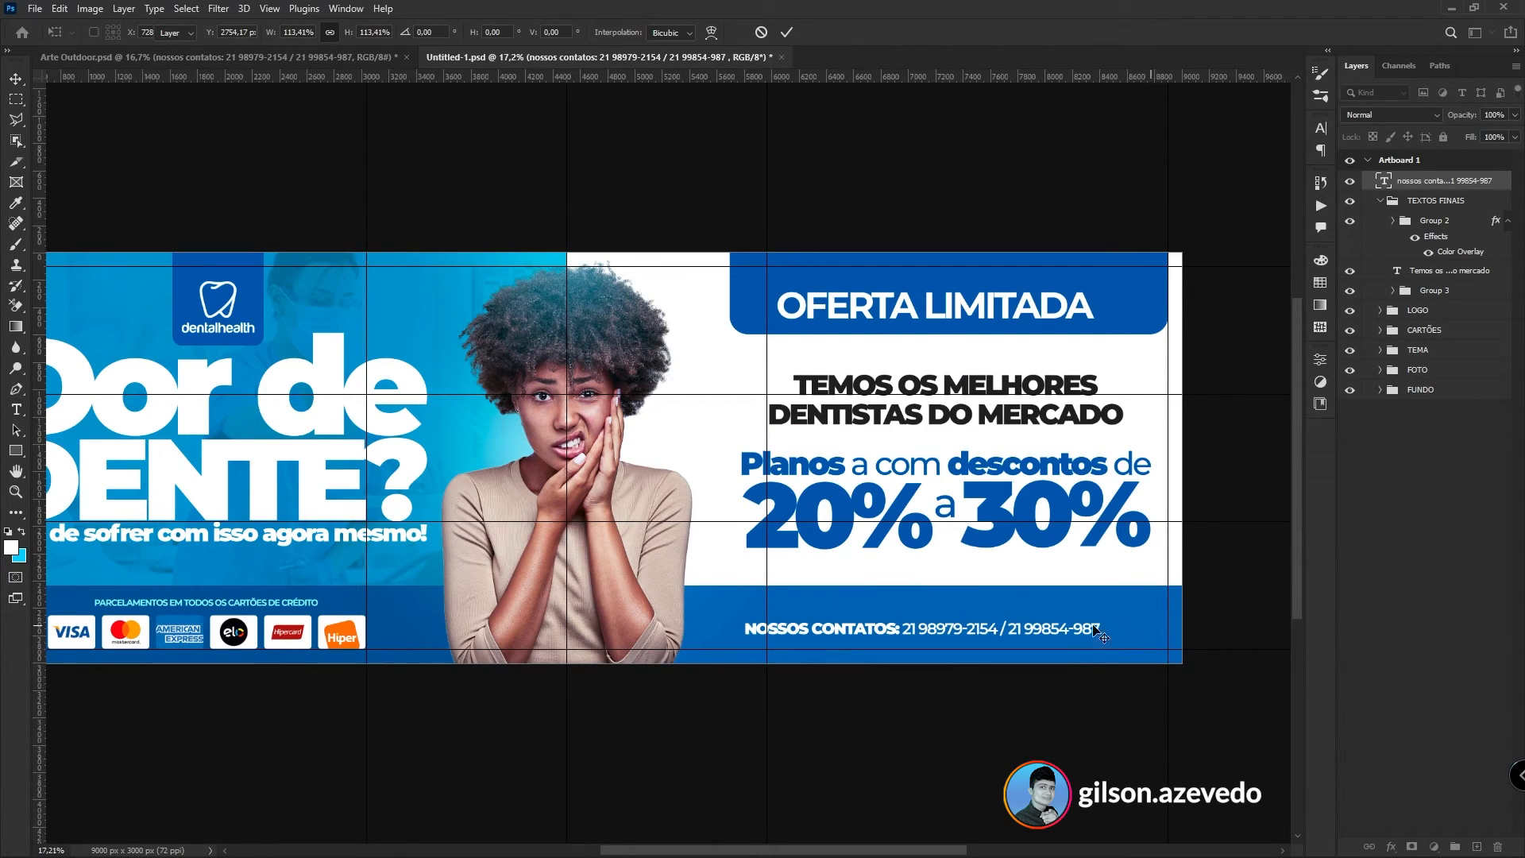
key(Return)
double_click(929, 629)
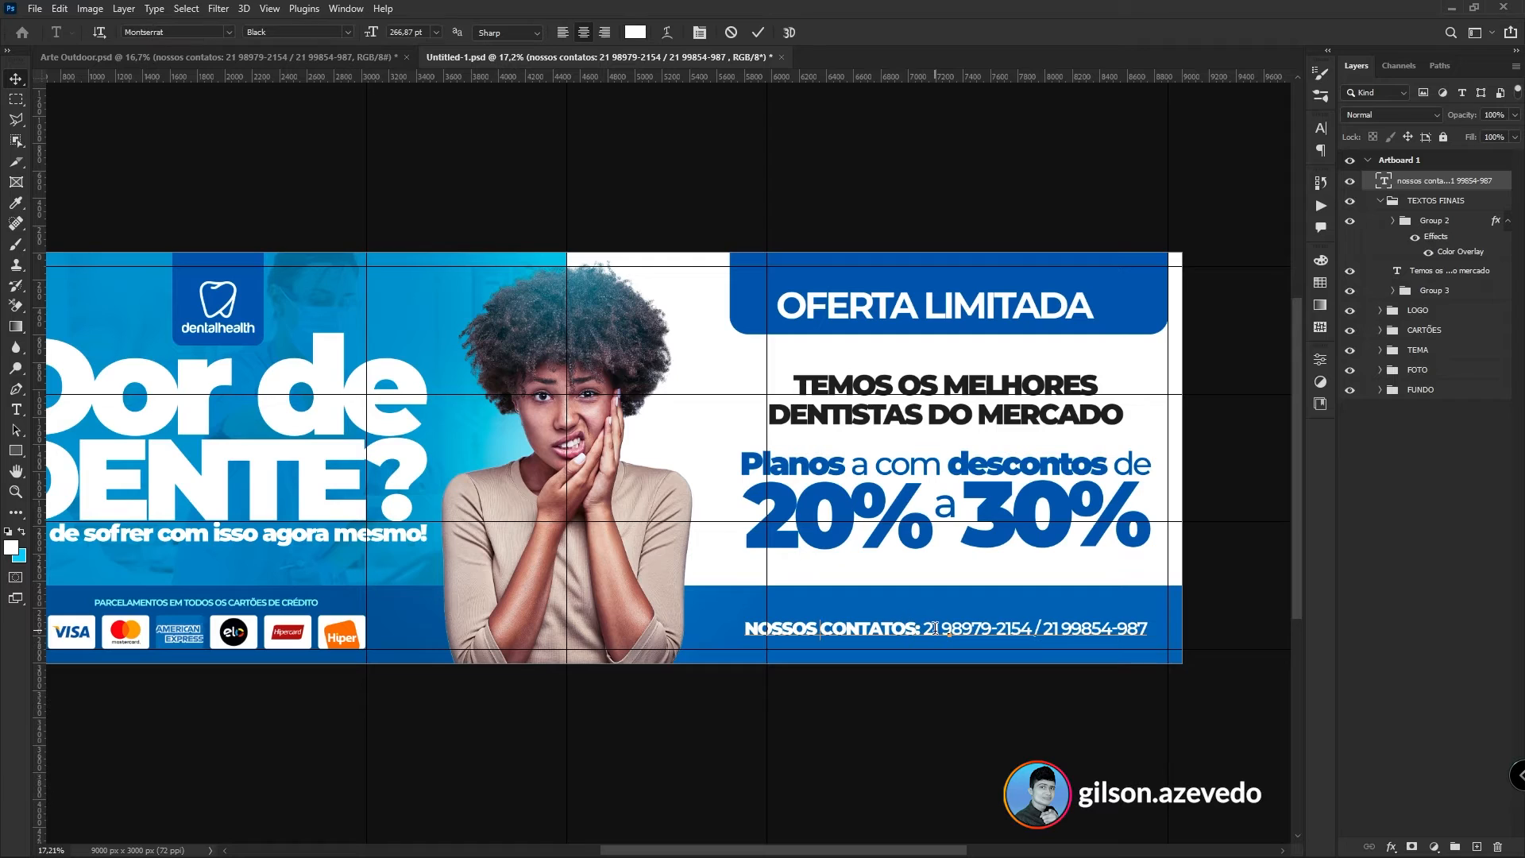
drag(931, 629, 1019, 618)
click(915, 630)
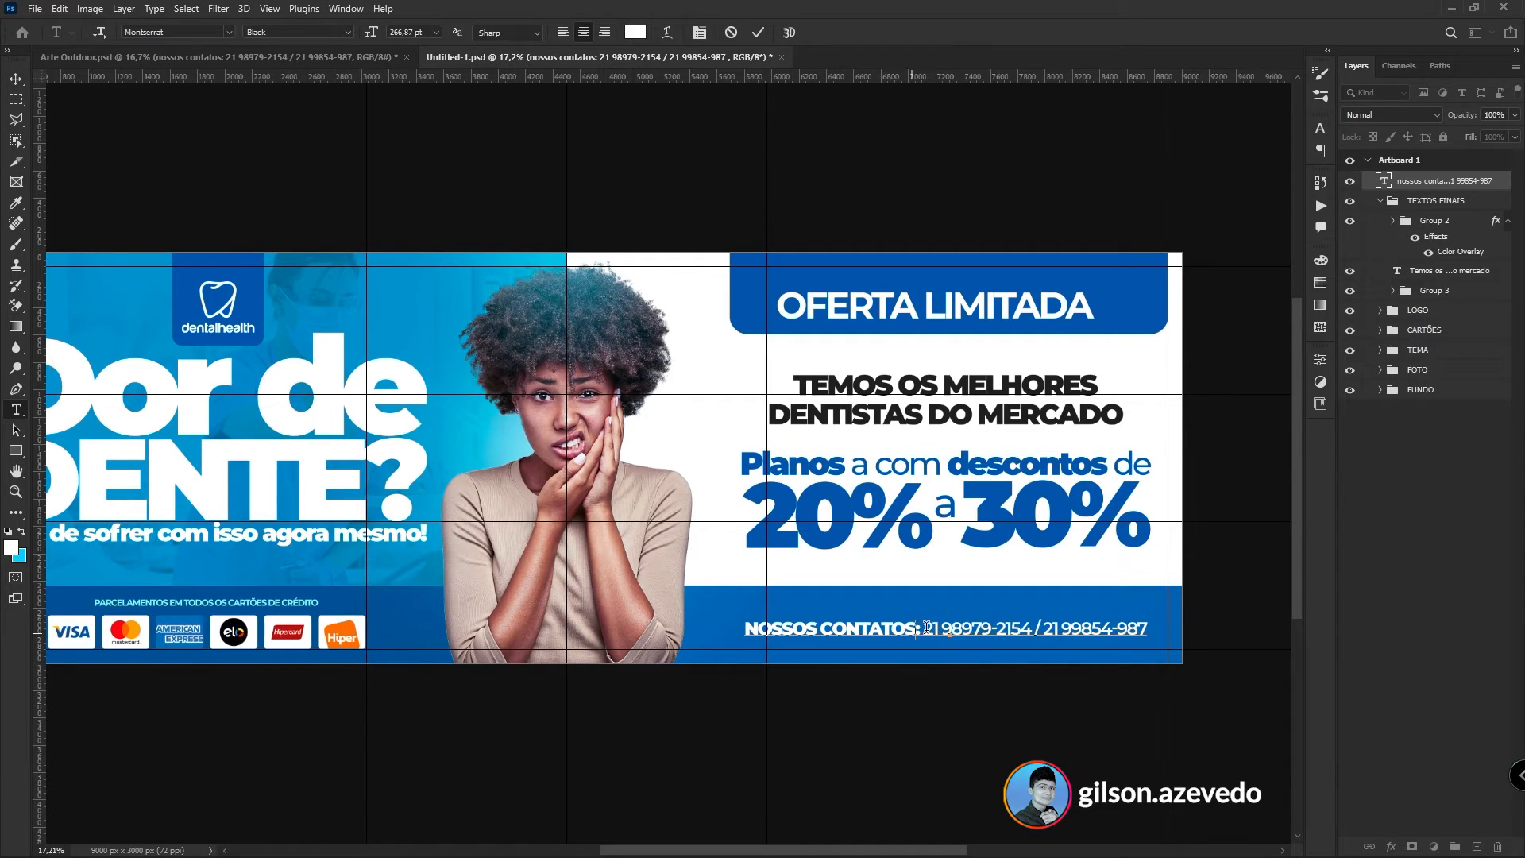
drag(927, 627, 1150, 629)
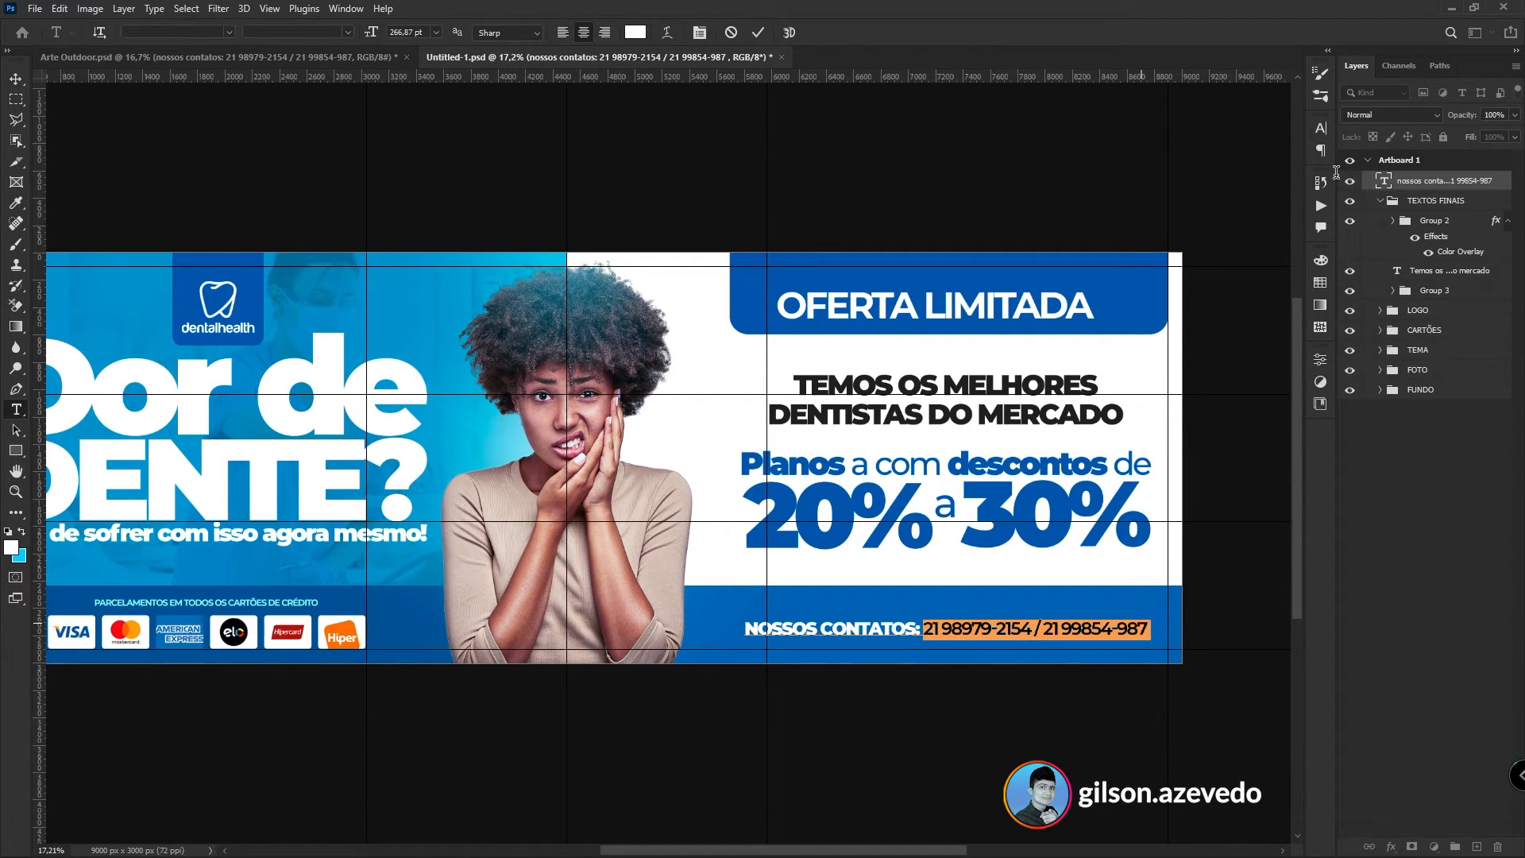
click(1321, 128)
click(1294, 152)
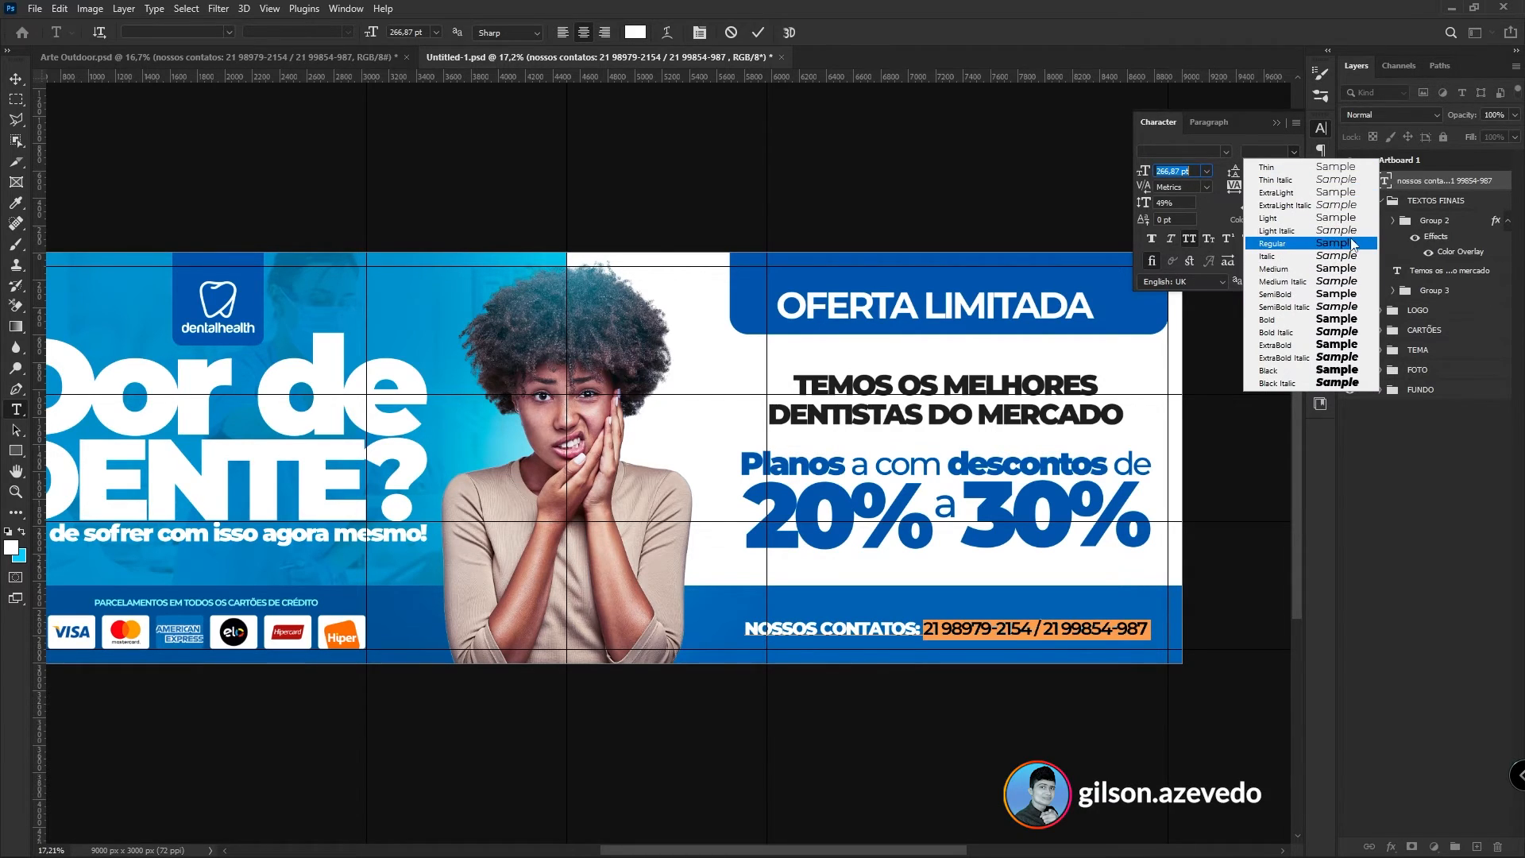
key(Escape)
- Nudge the contact line up slightly and move its layer into the TEXTOS FINAIS group
click(16, 79)
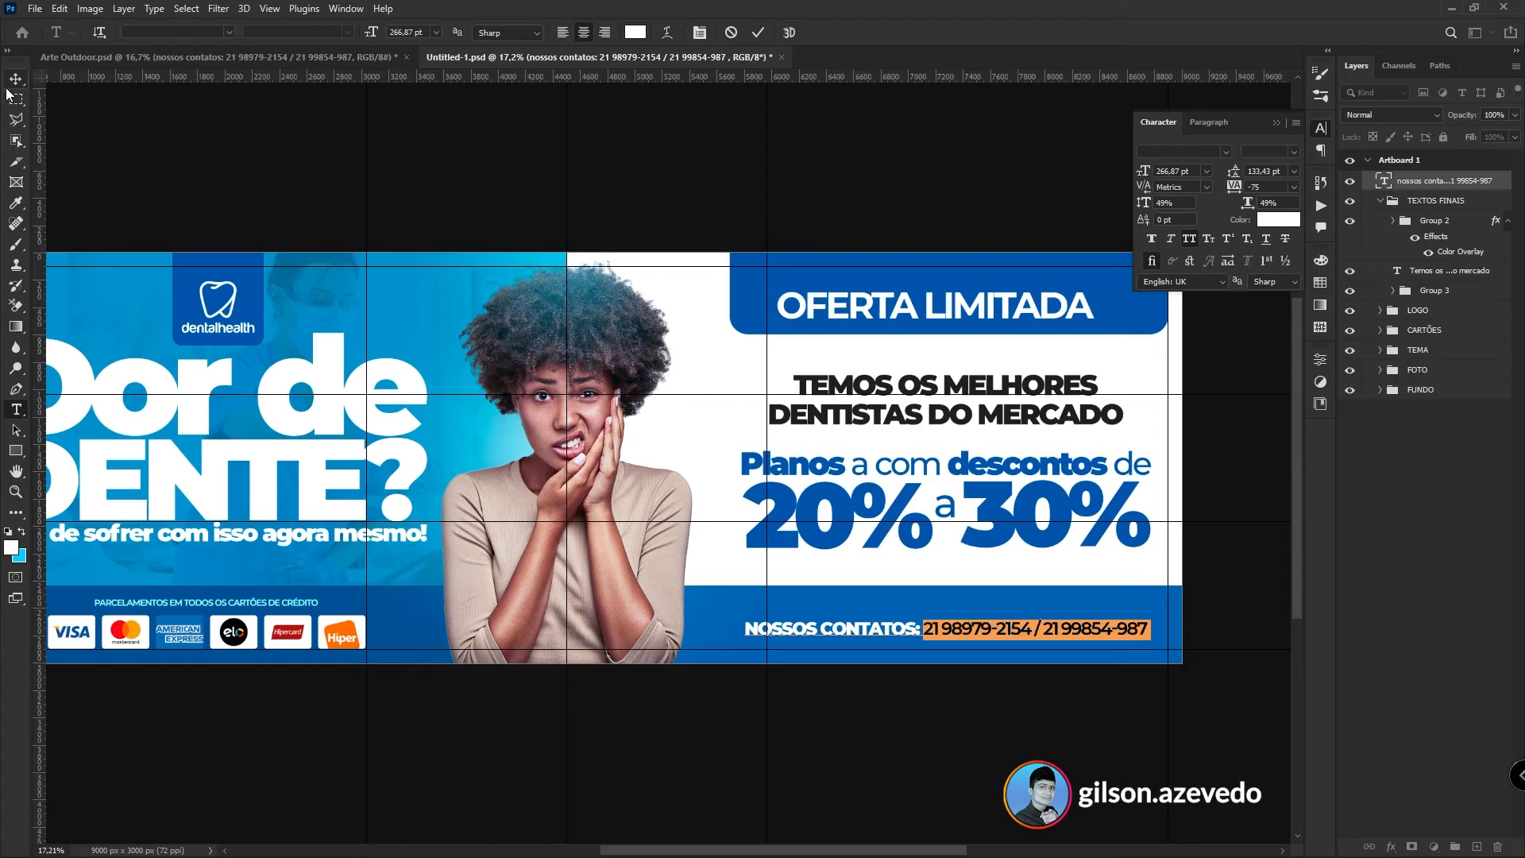
drag(1427, 182, 1429, 200)
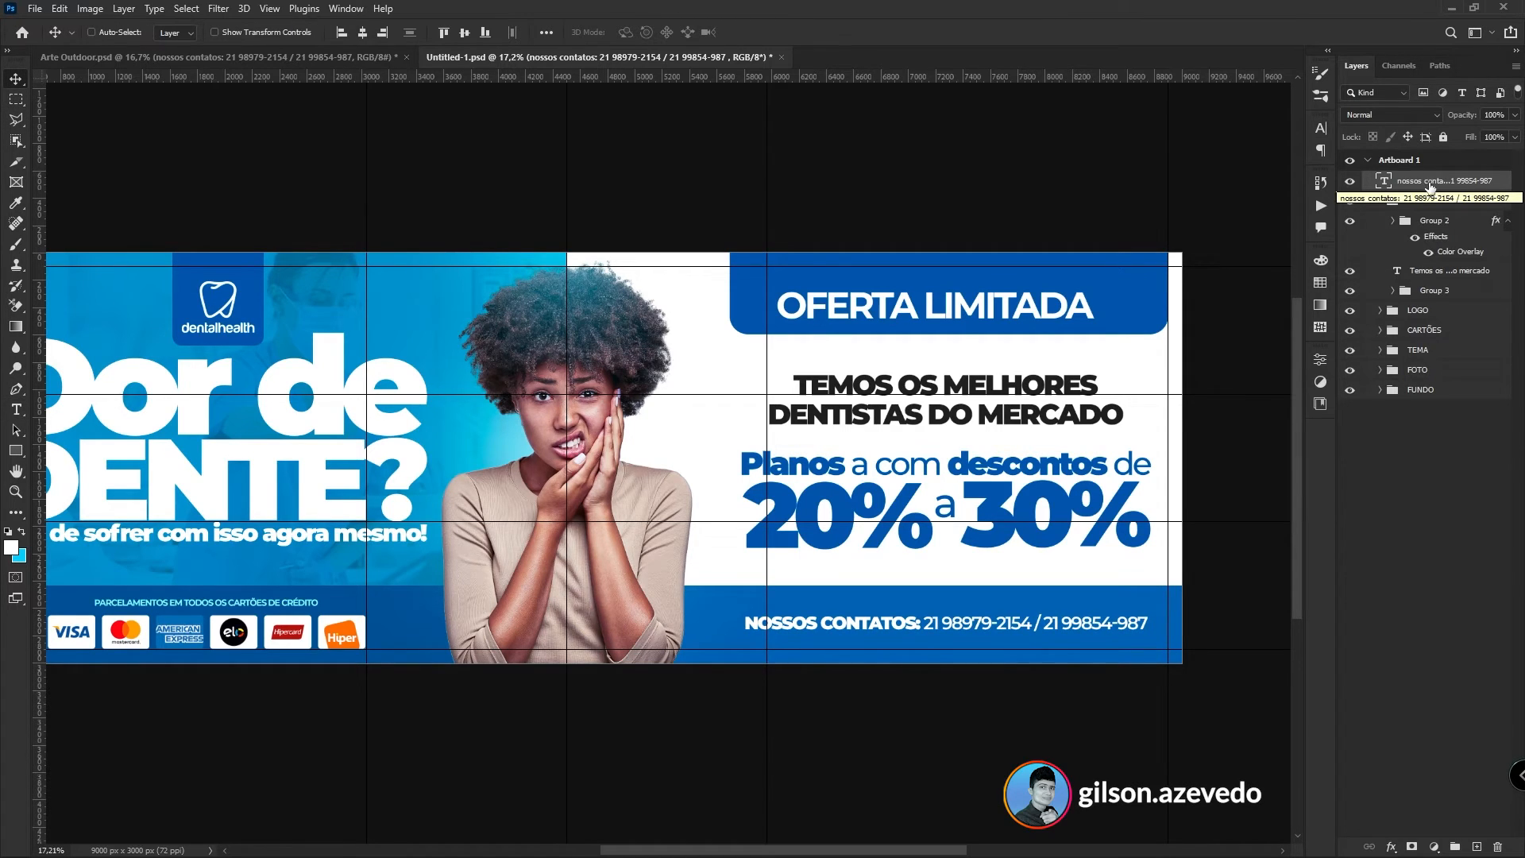
click(1380, 181)
click(1379, 181)
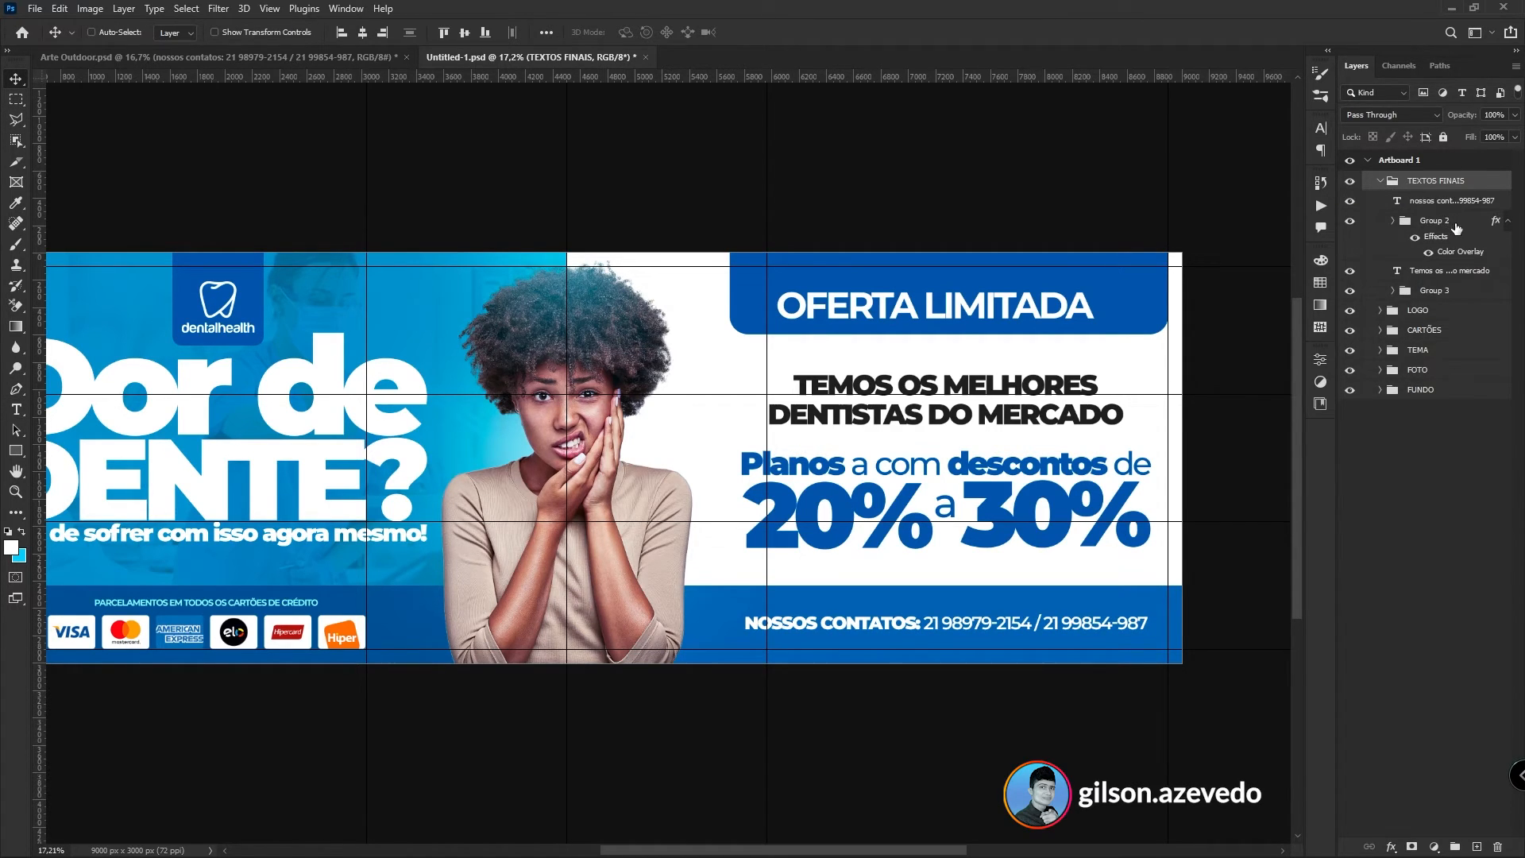
- Slightly enlarge the "TEMOS OS MELHORES DENTISTAS DO MERCADO" text together with the plans and discount group
ctrl+click(1491, 272)
key(ctrl+t)
drag(741, 463, 740, 467)
key(Return)
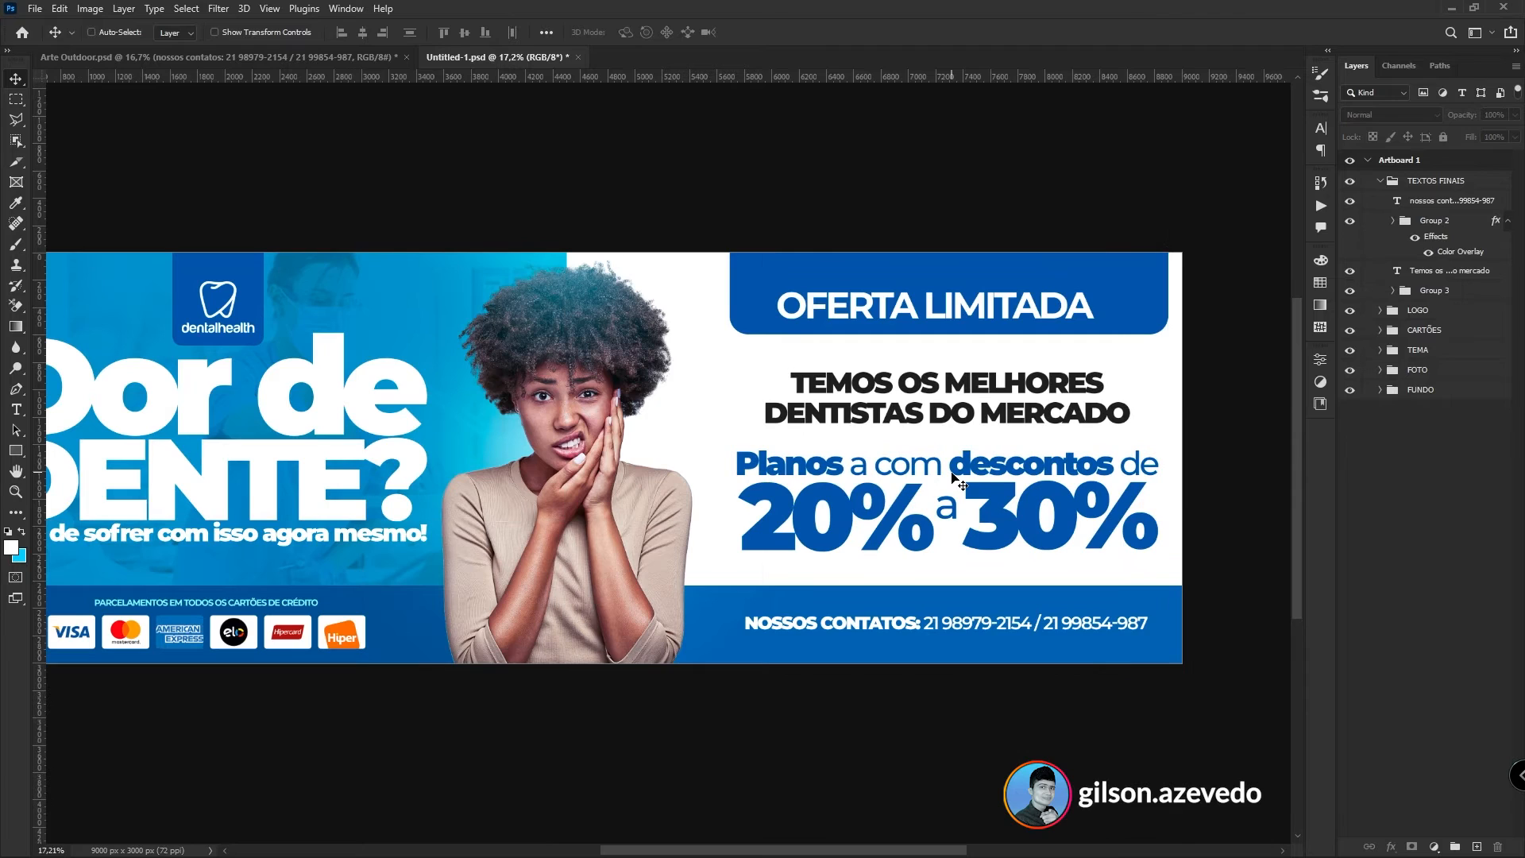
key(ctrl+minus)
key(ctrl+minus)
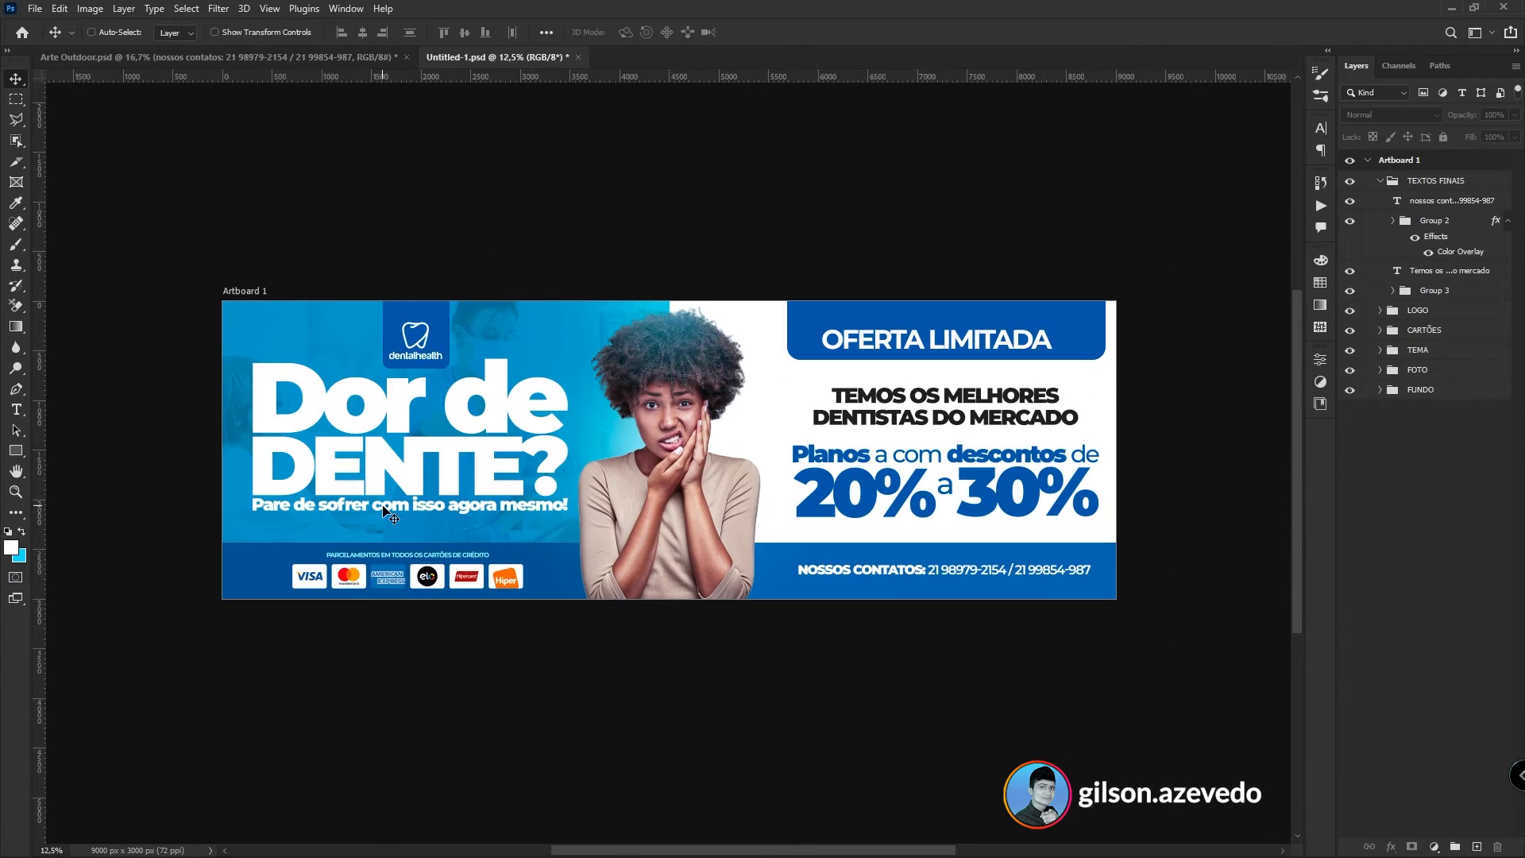
- Collapse the TEXTOS FINAIS group, add a Selective Color adjustment layer above it and fine-tune the ink amounts
click(1380, 181)
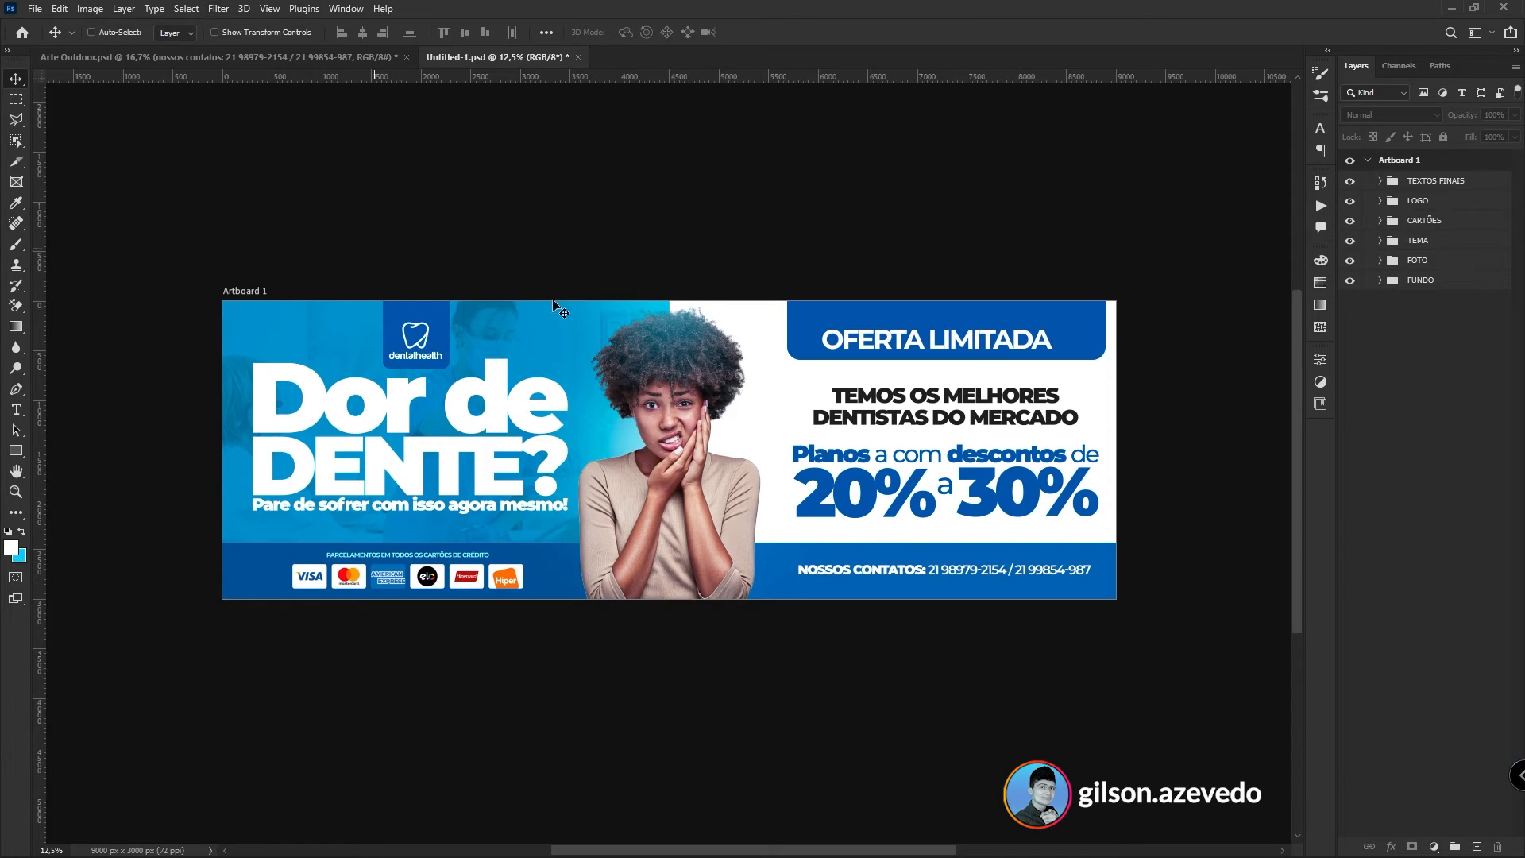
click(1427, 187)
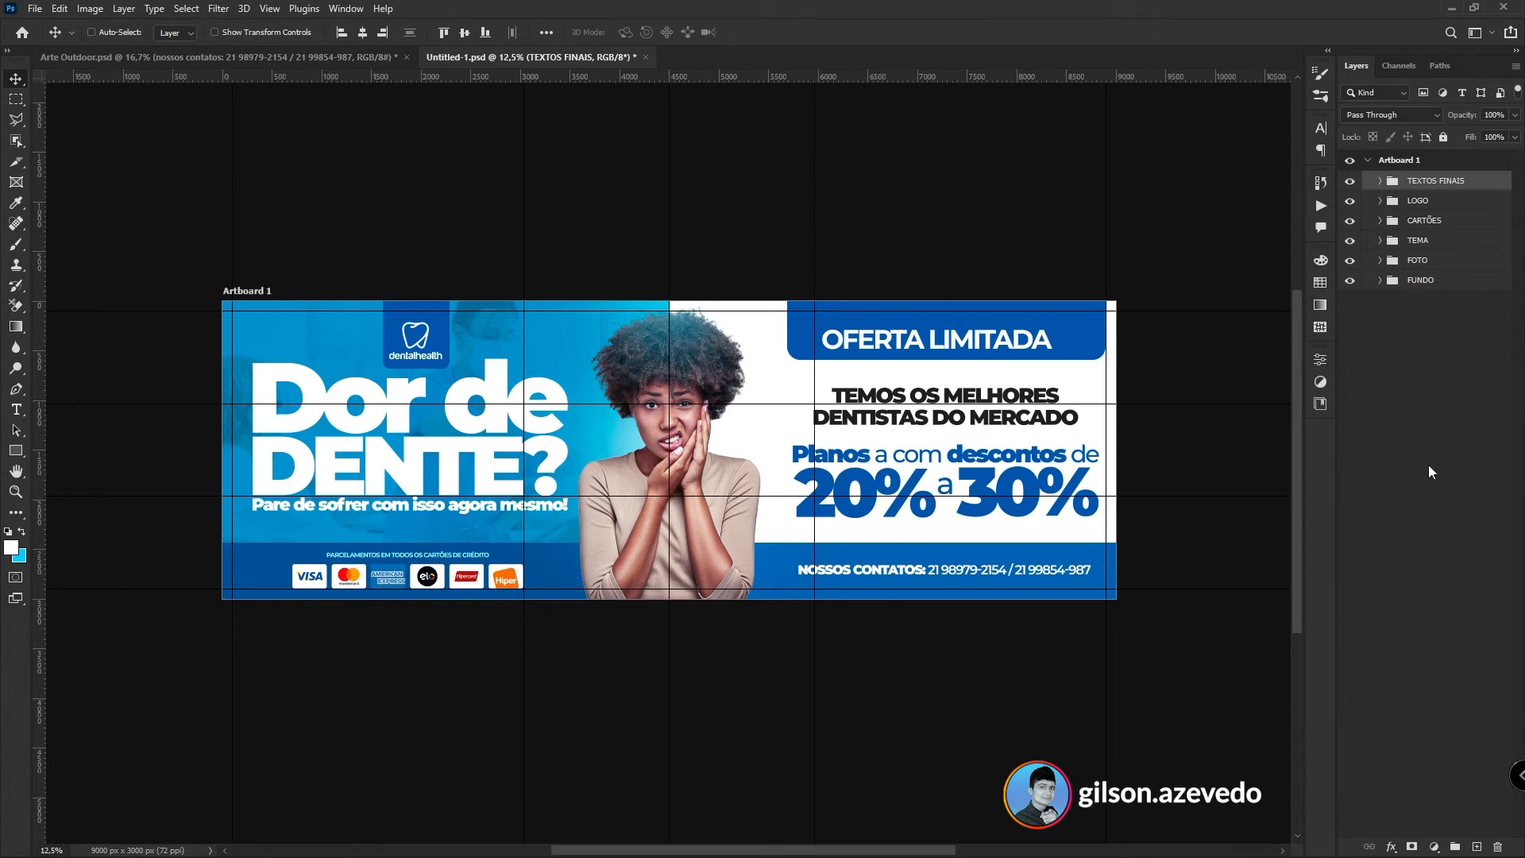
click(1438, 847)
click(1442, 832)
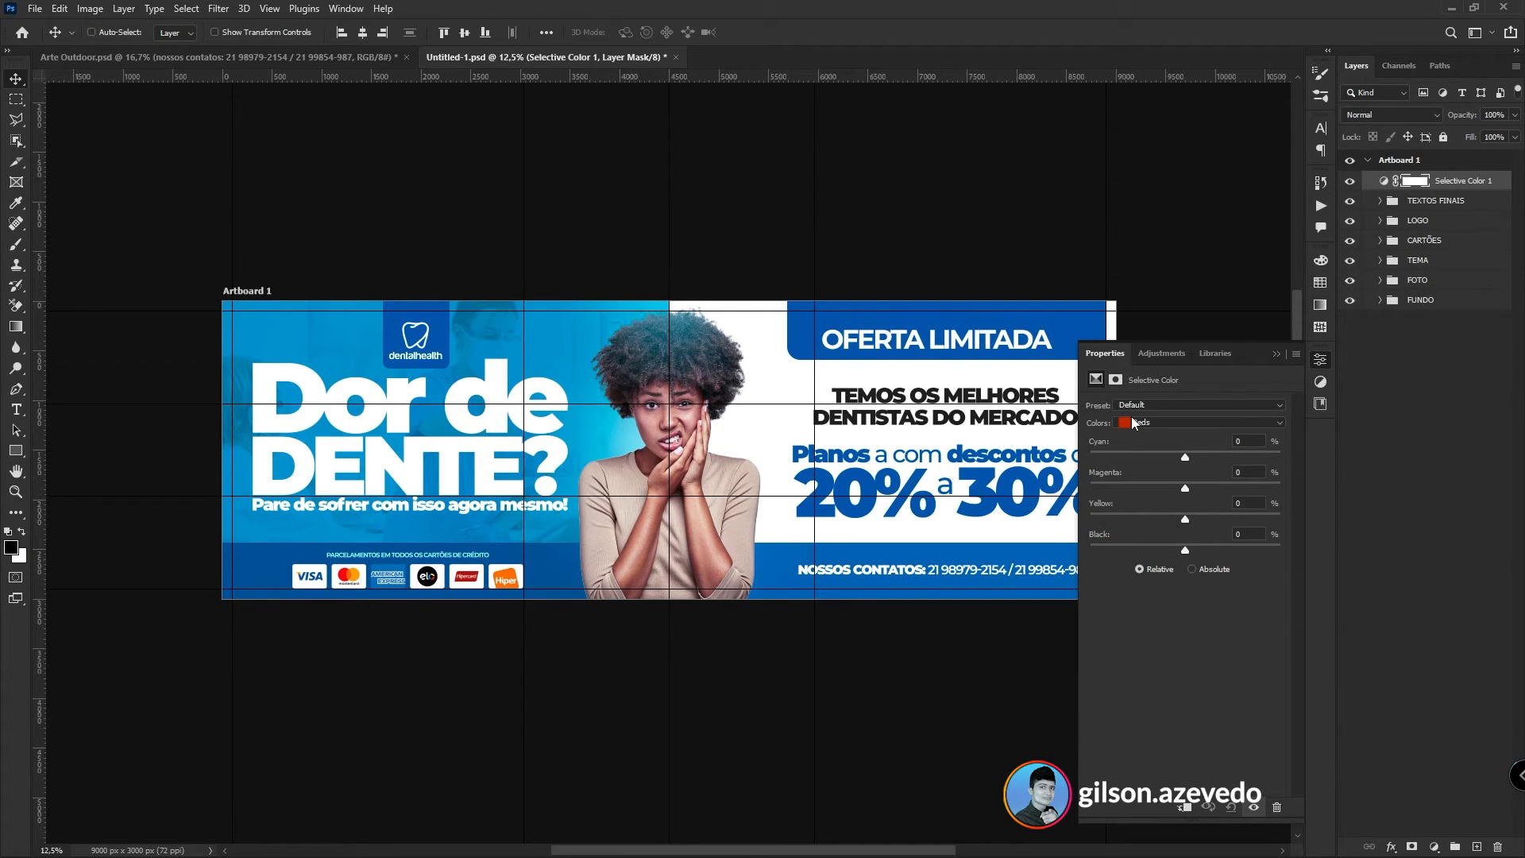
click(1131, 422)
click(1162, 425)
click(1145, 423)
click(1152, 524)
drag(1185, 460, 1190, 493)
click(1486, 400)
key(ctrl+h)
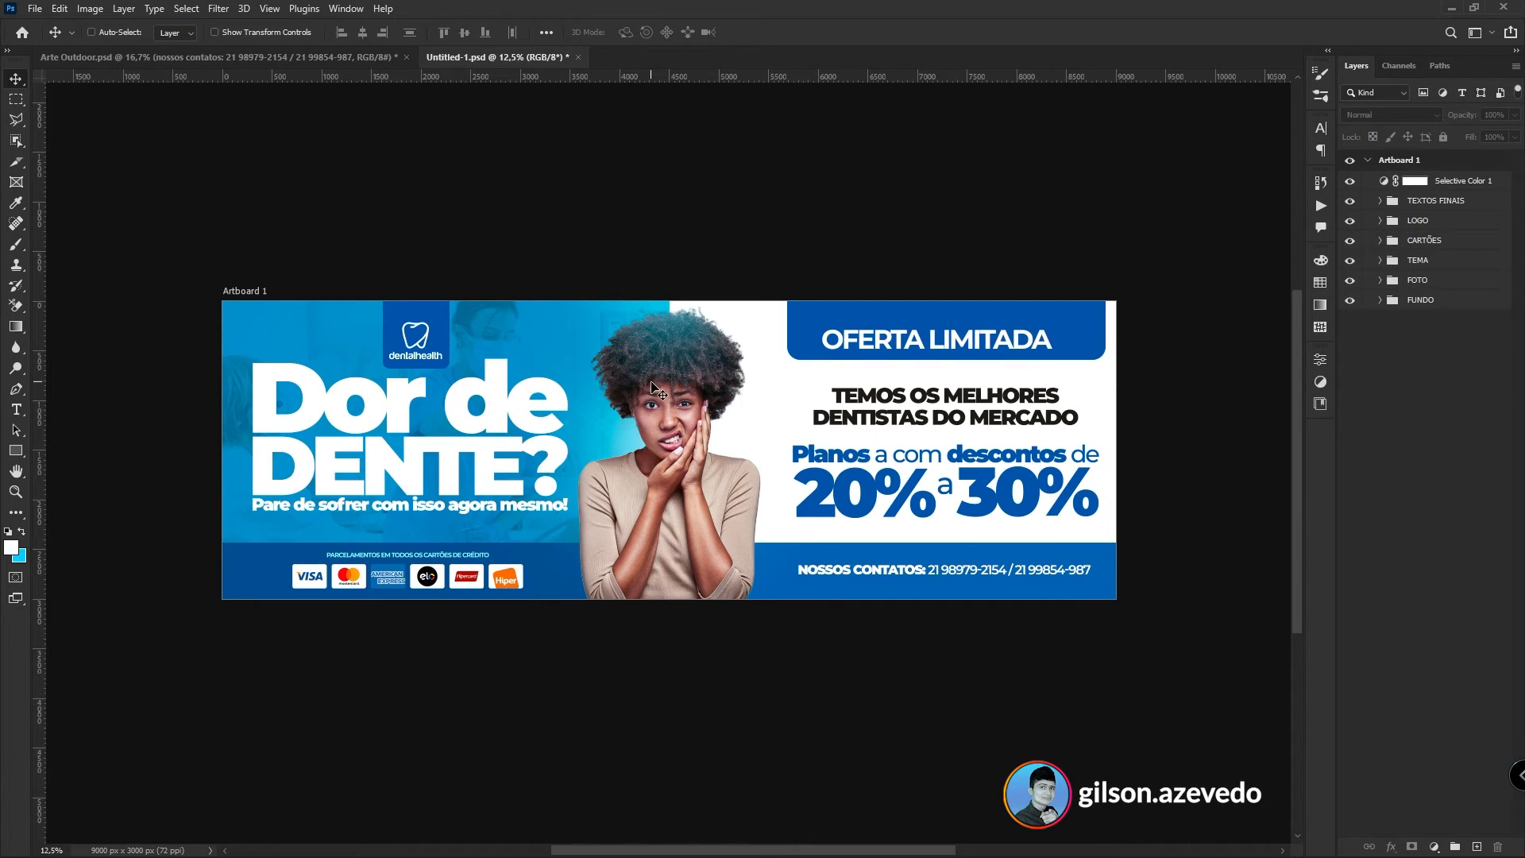
- Add a Color Balance adjustment layer with midtones at -6 toward cyan and shifted slightly toward blue, and save the document
scroll(651, 387, up, 1)
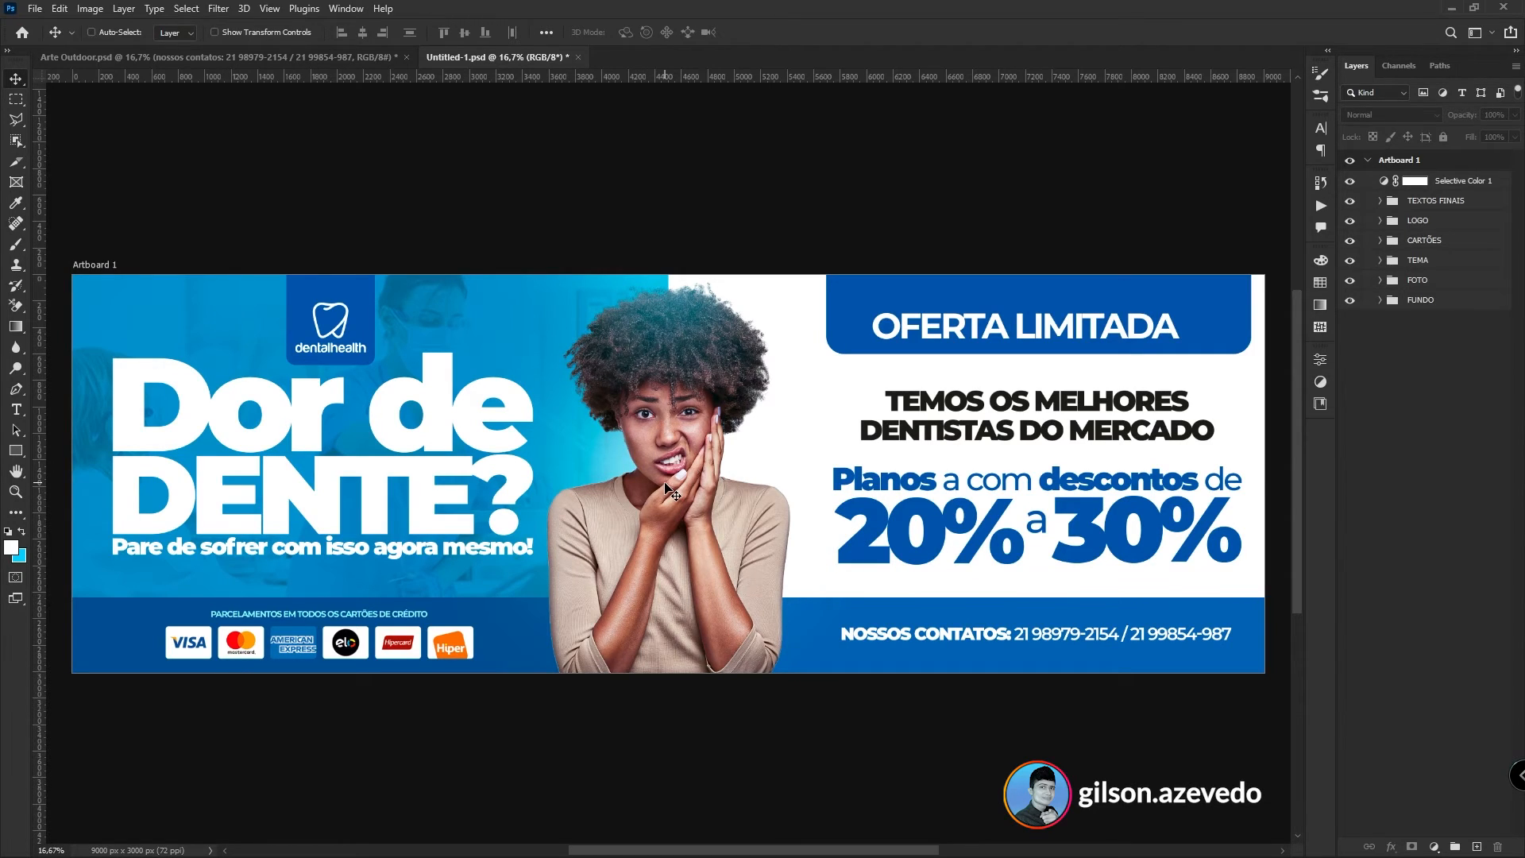
click(1450, 185)
key(ctrl+h)
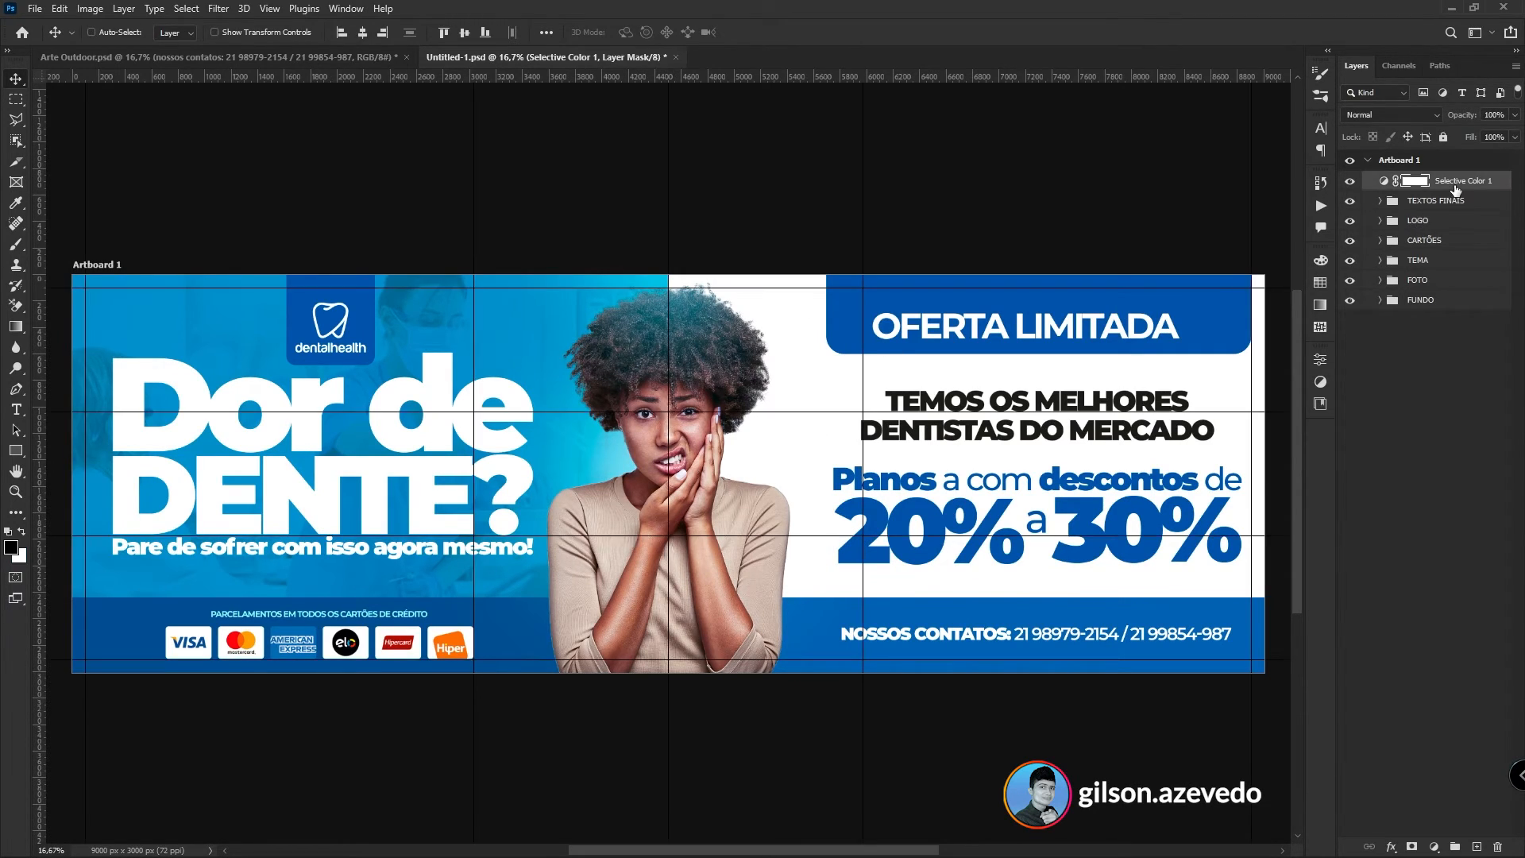
click(1434, 846)
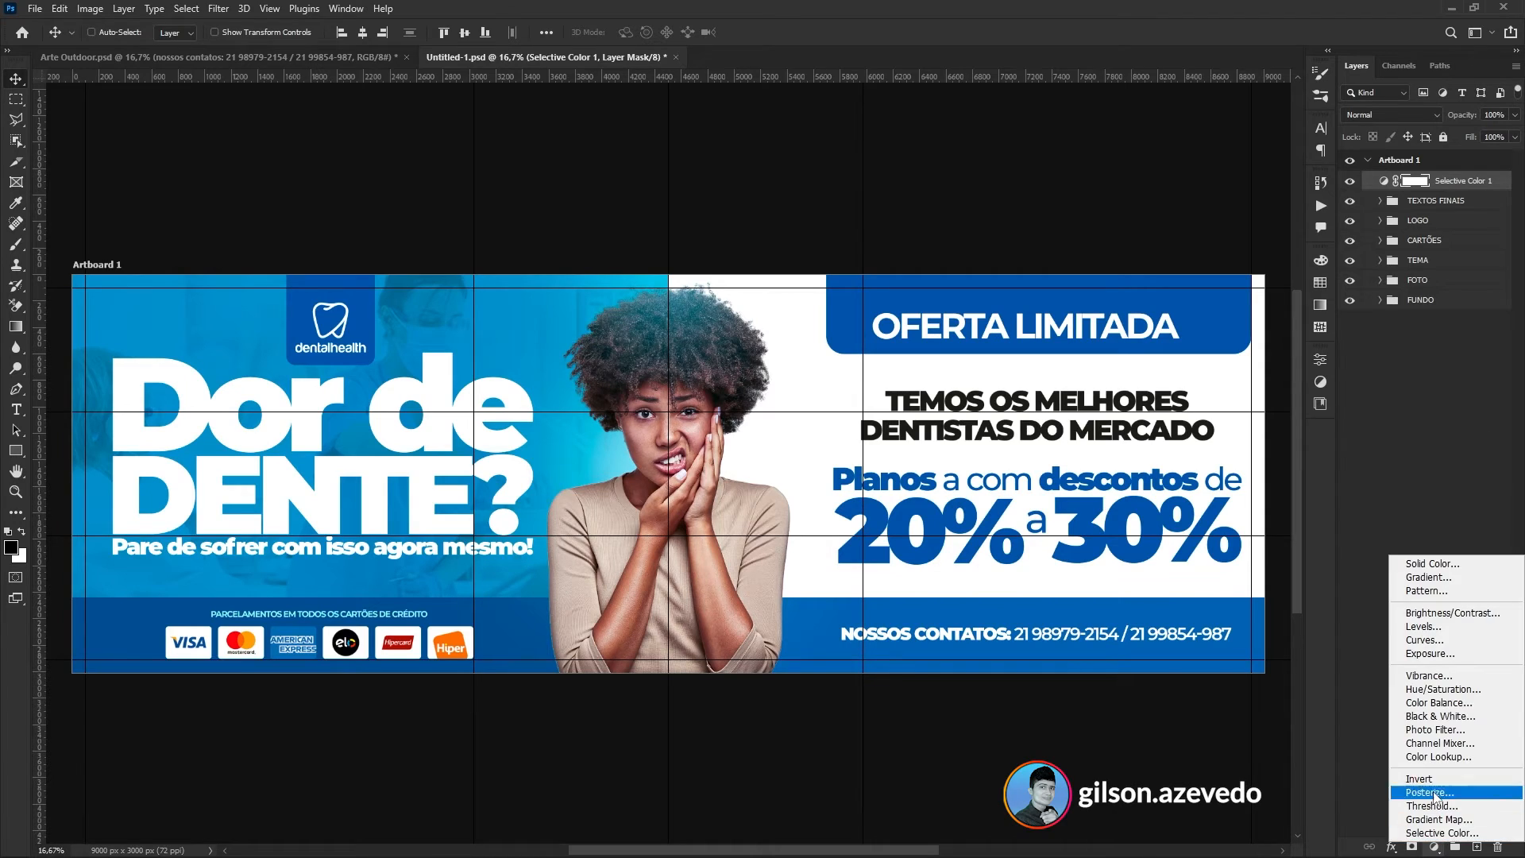
click(1440, 703)
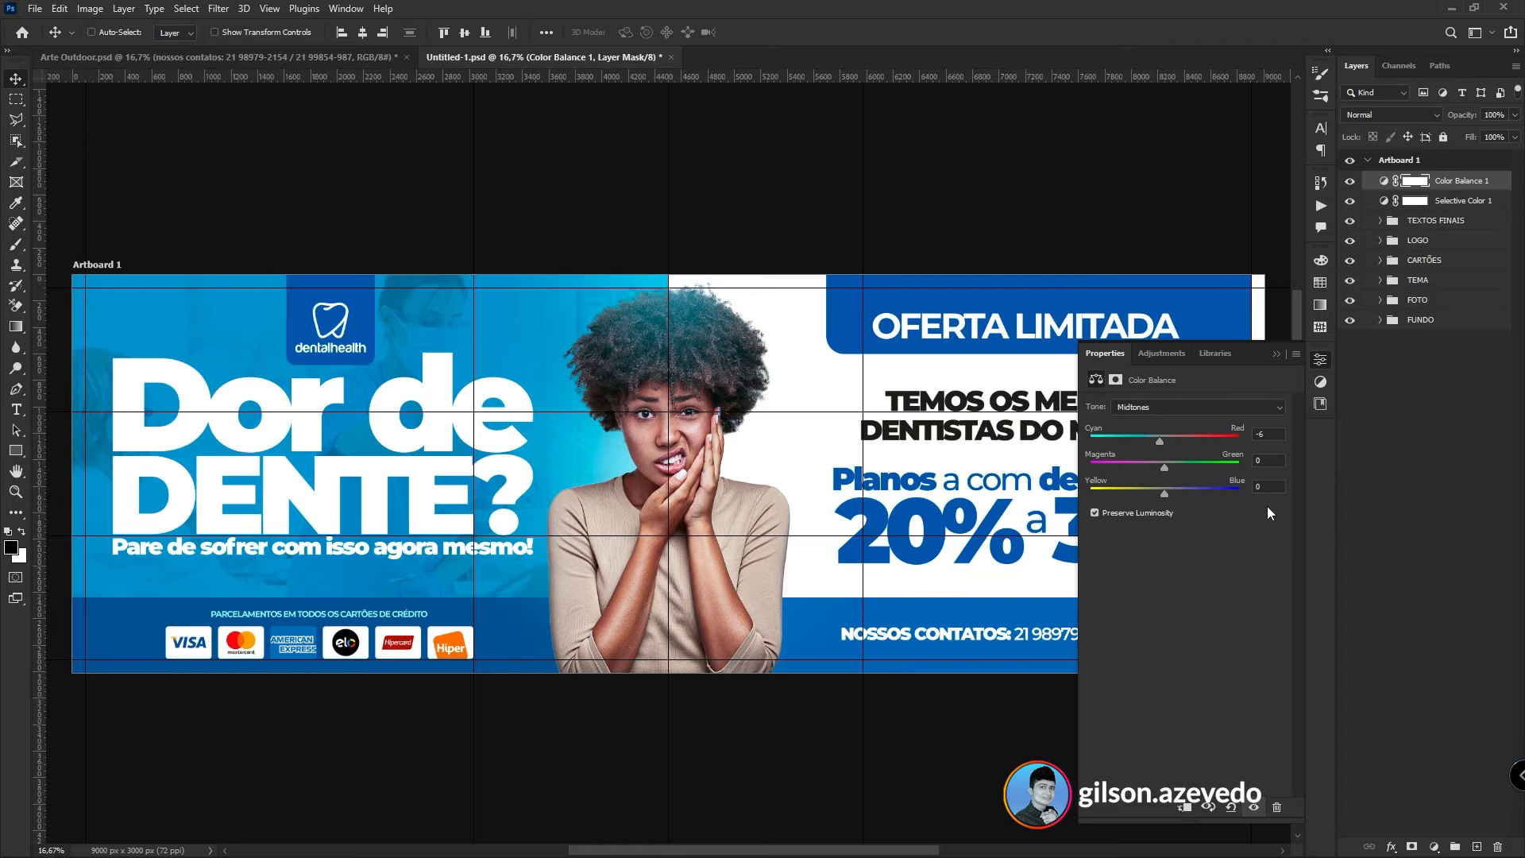
drag(1165, 494, 1173, 496)
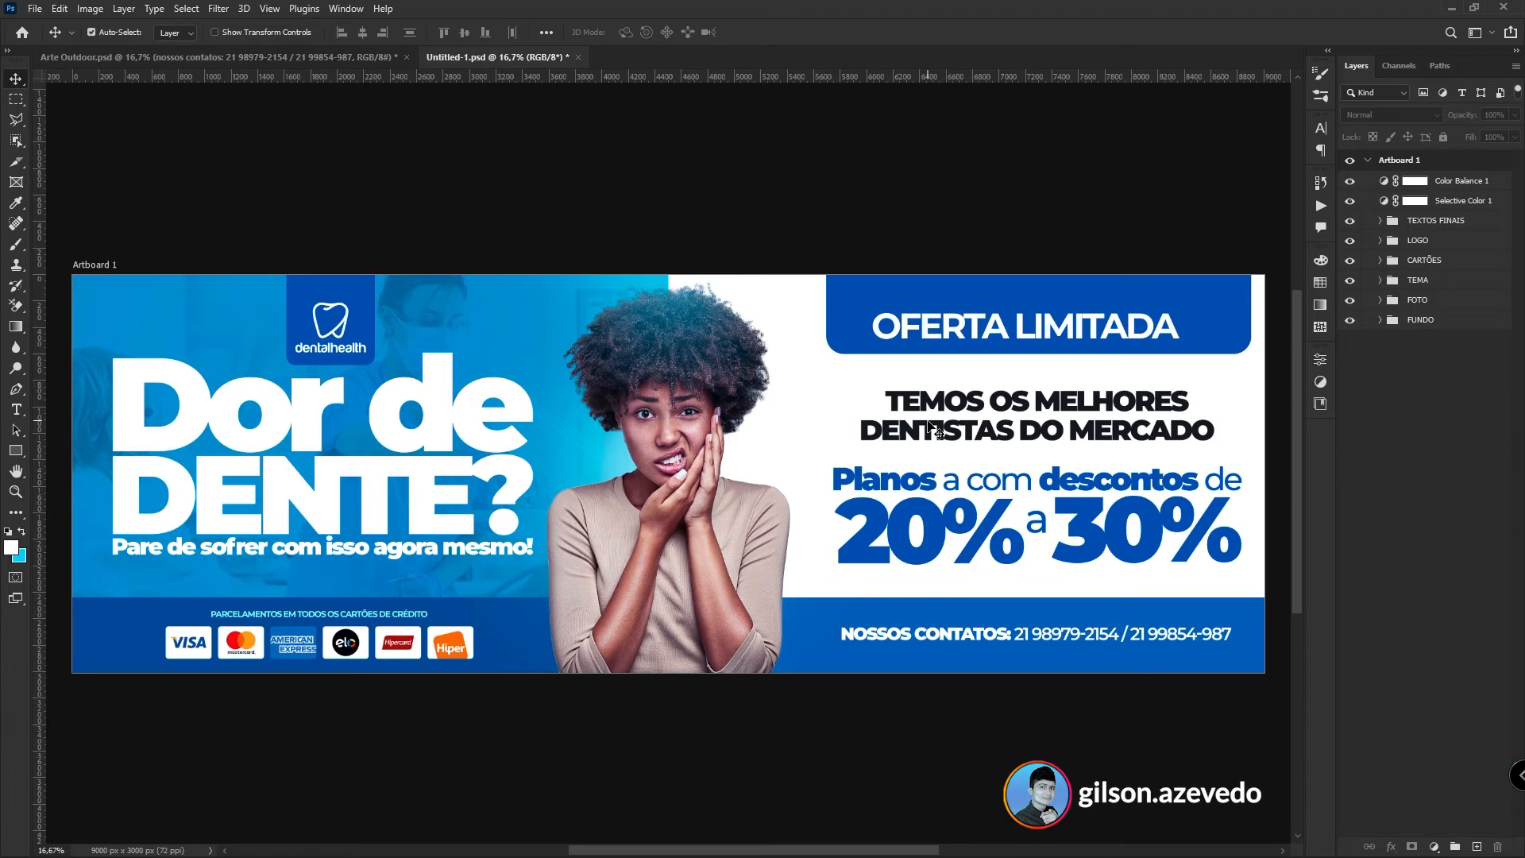
key(ctrl+s)
- Convert the document to CMYK Color without merging the layers or rasterizing the smart objects
click(90, 9)
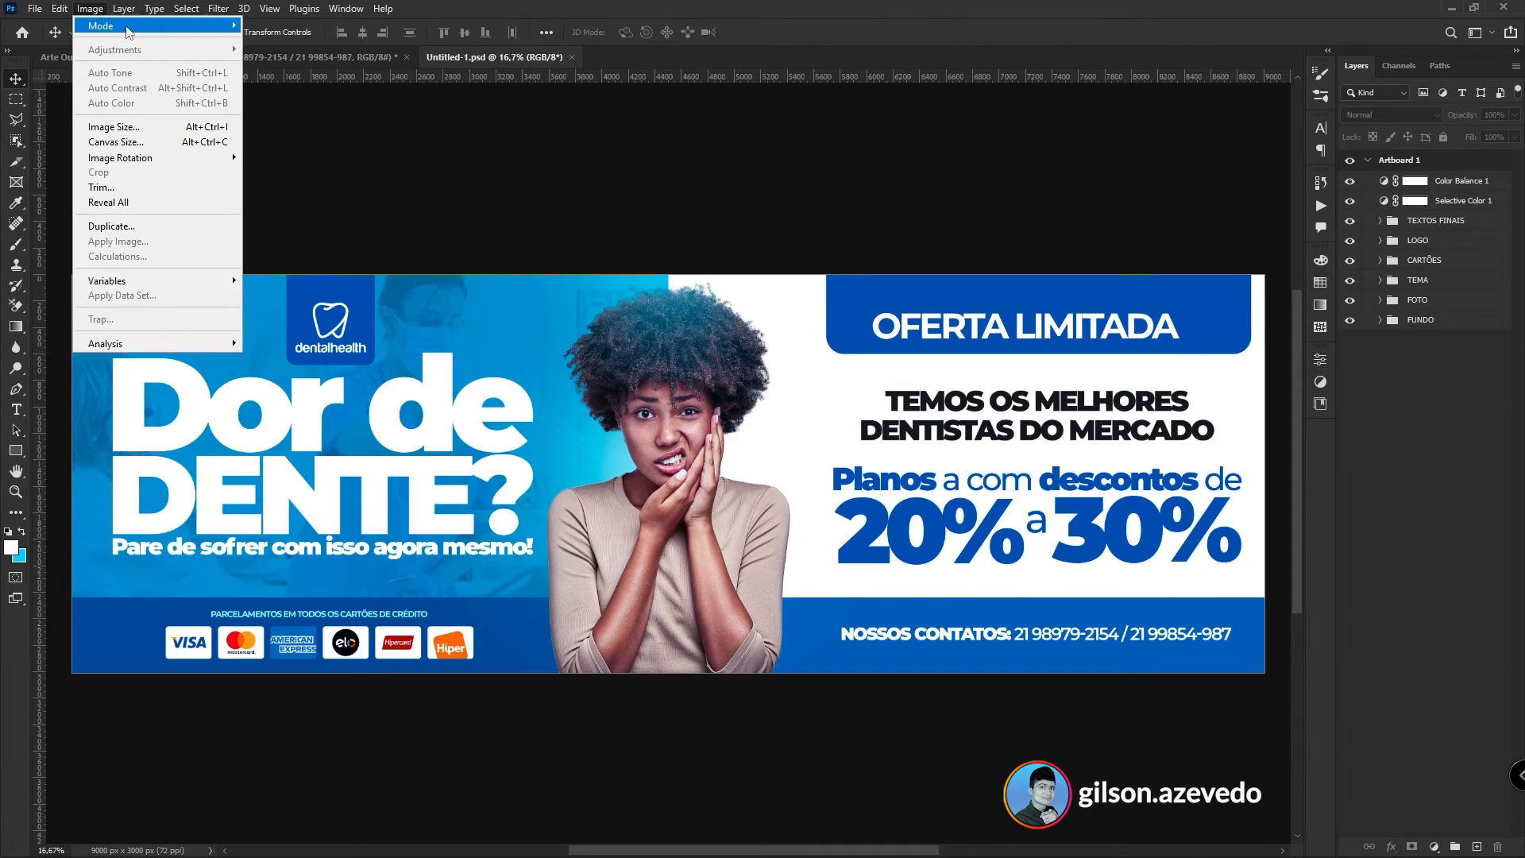
mouse_move(132, 32)
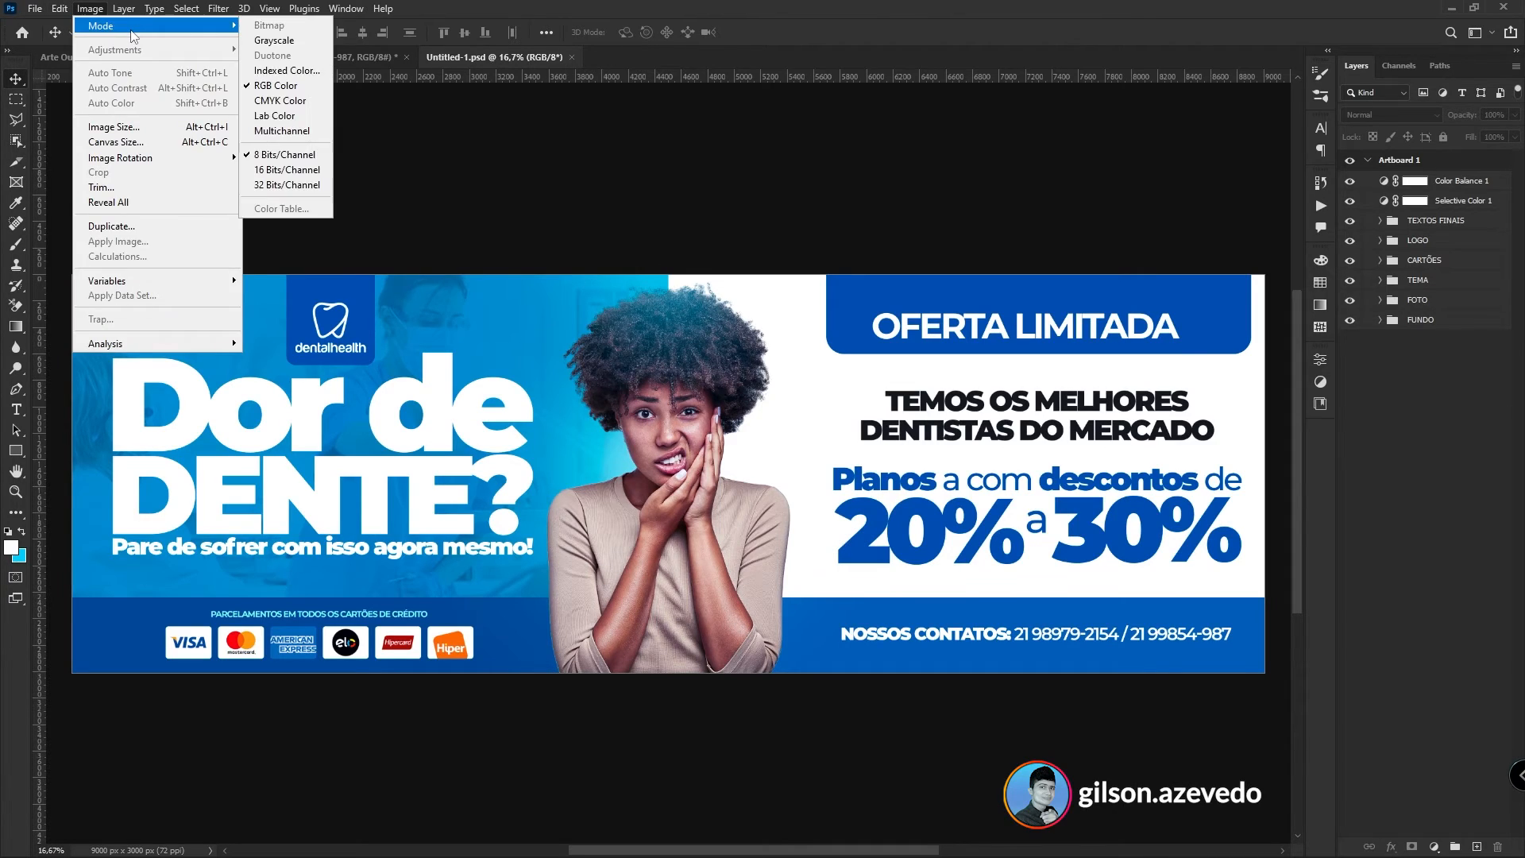
click(279, 101)
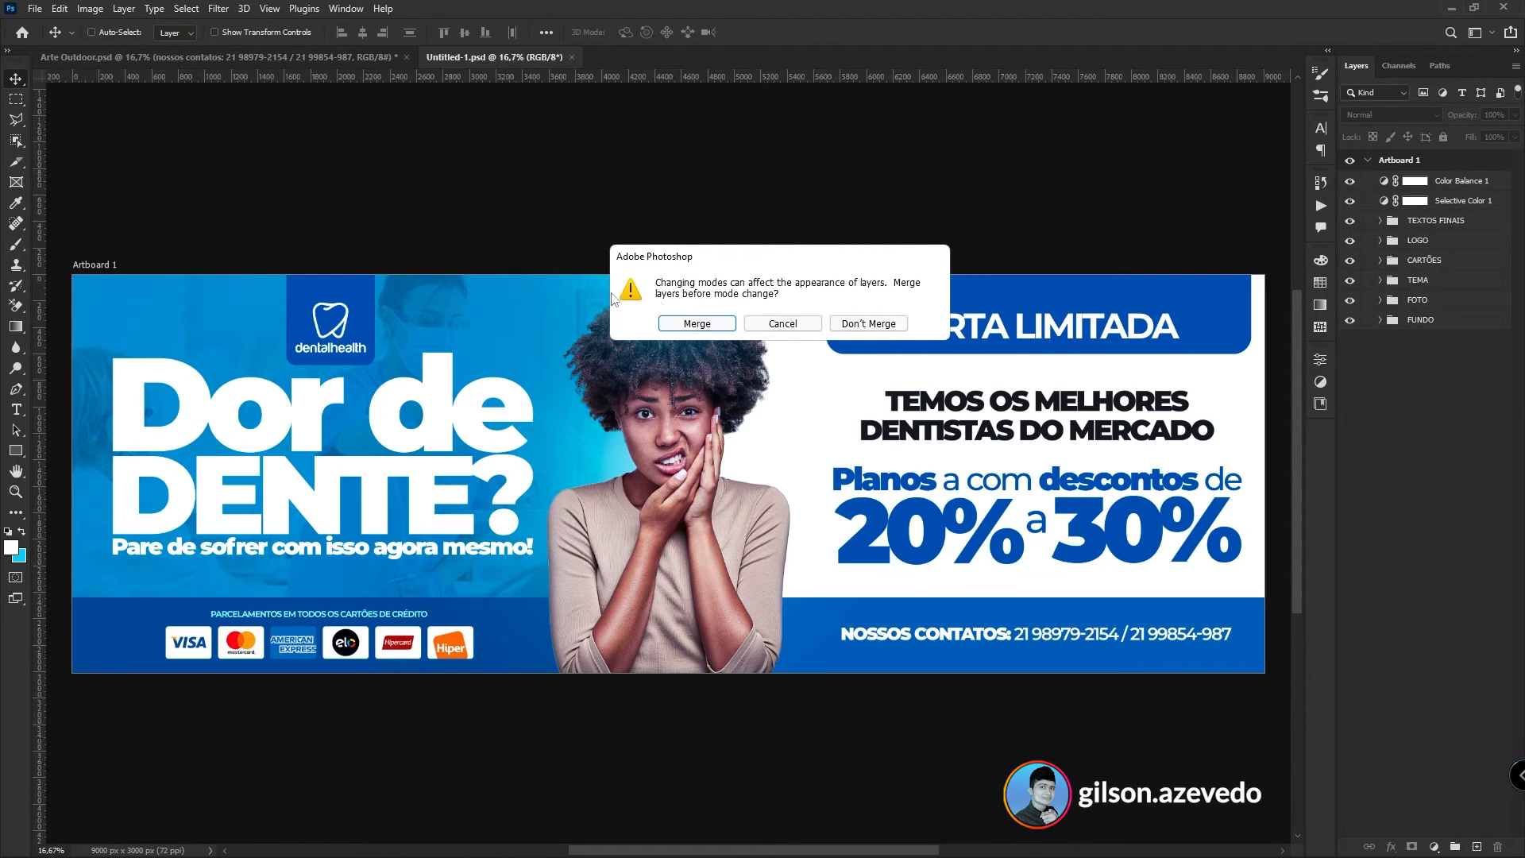
click(867, 326)
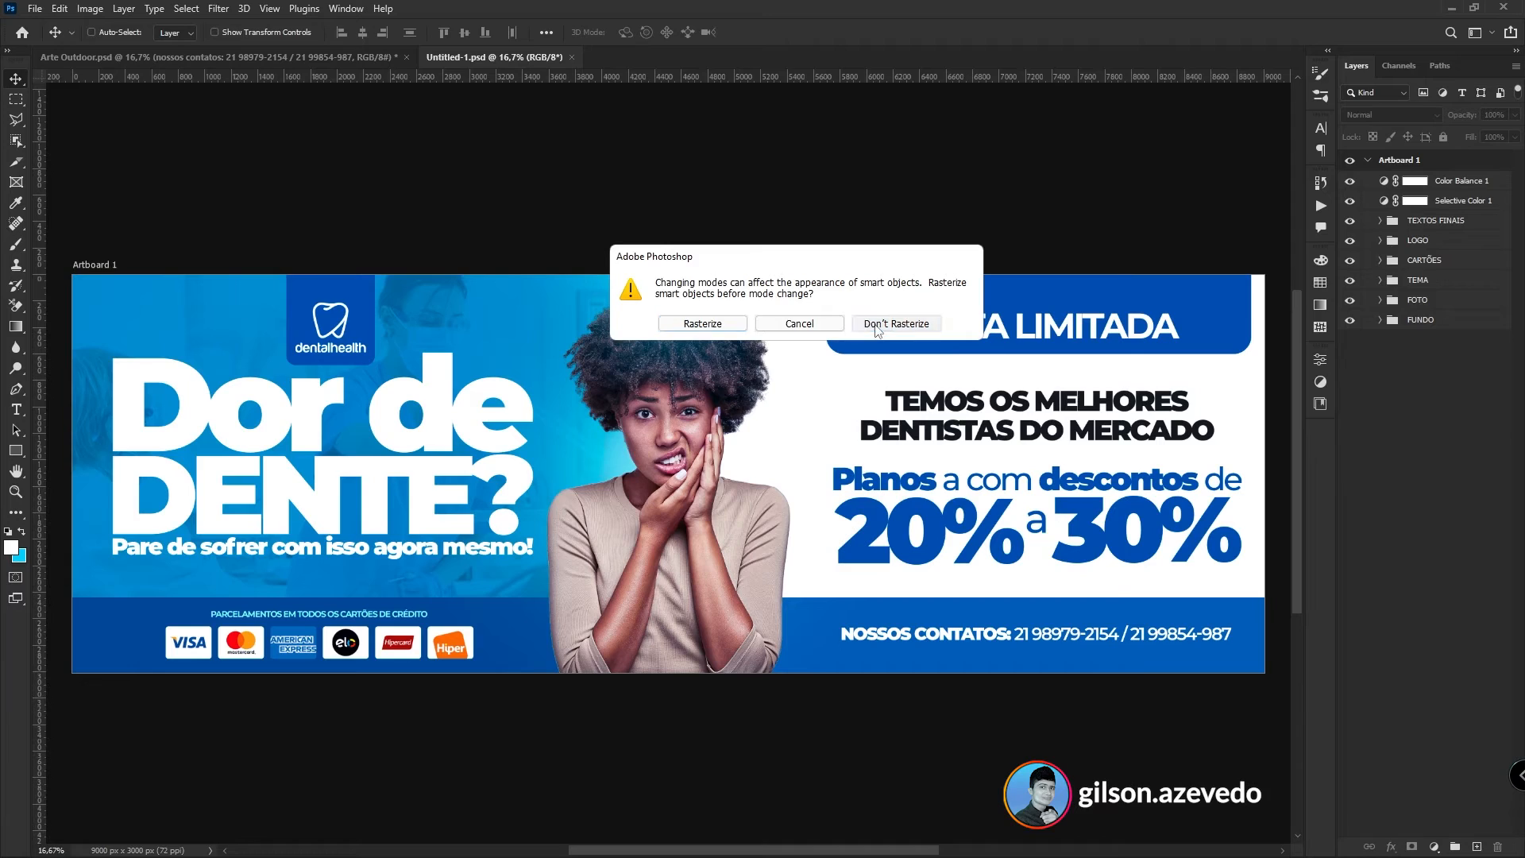
click(886, 326)
click(750, 348)
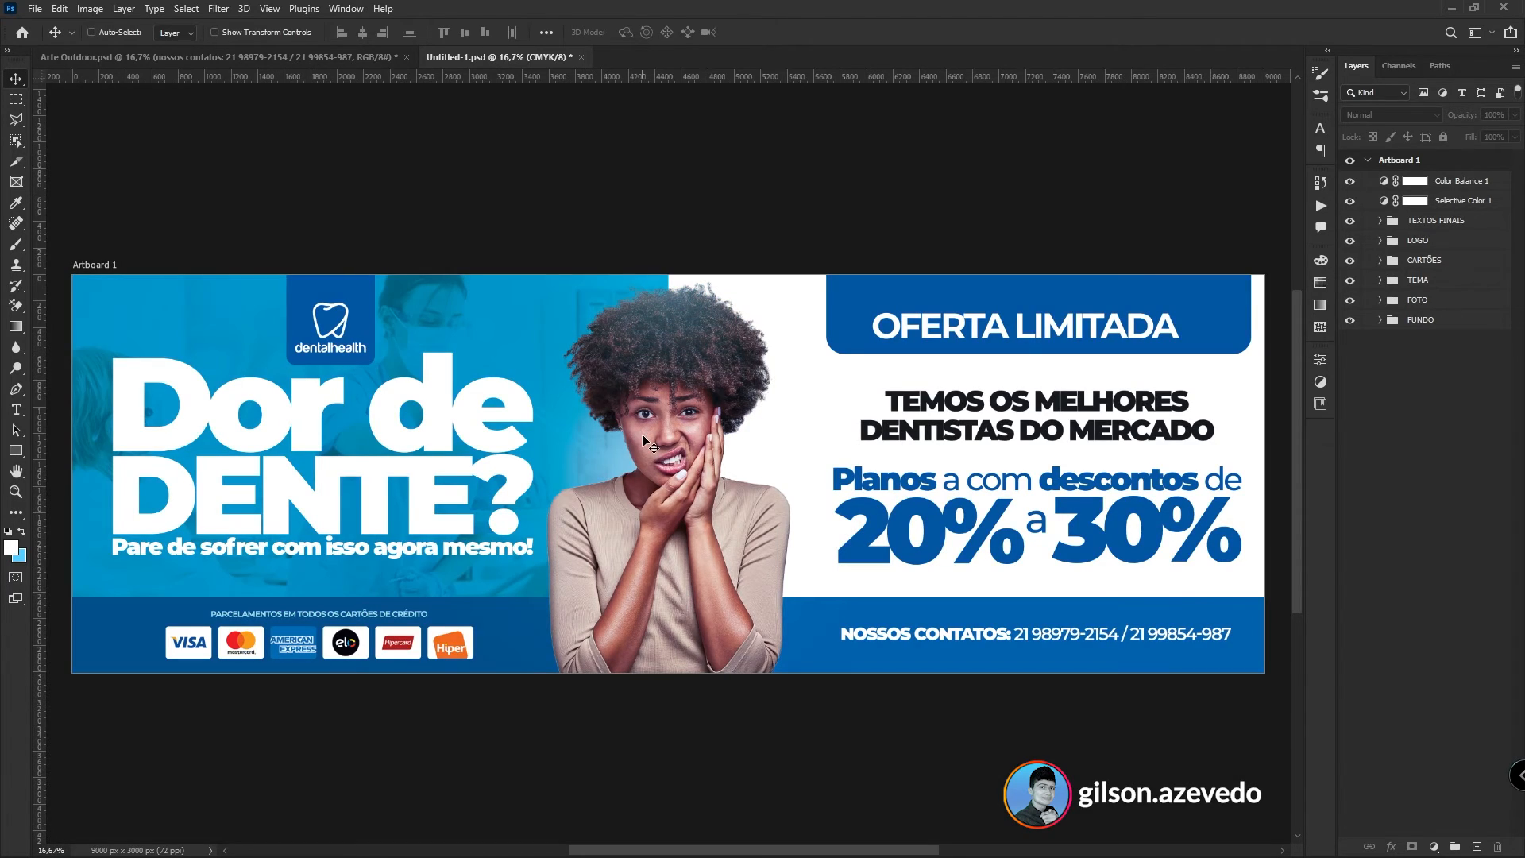
- Compare the CMYK artwork with the Color Balance and Selective Color layers hidden and shown, and undo the CMYK conversion
scroll(649, 443, down, 1)
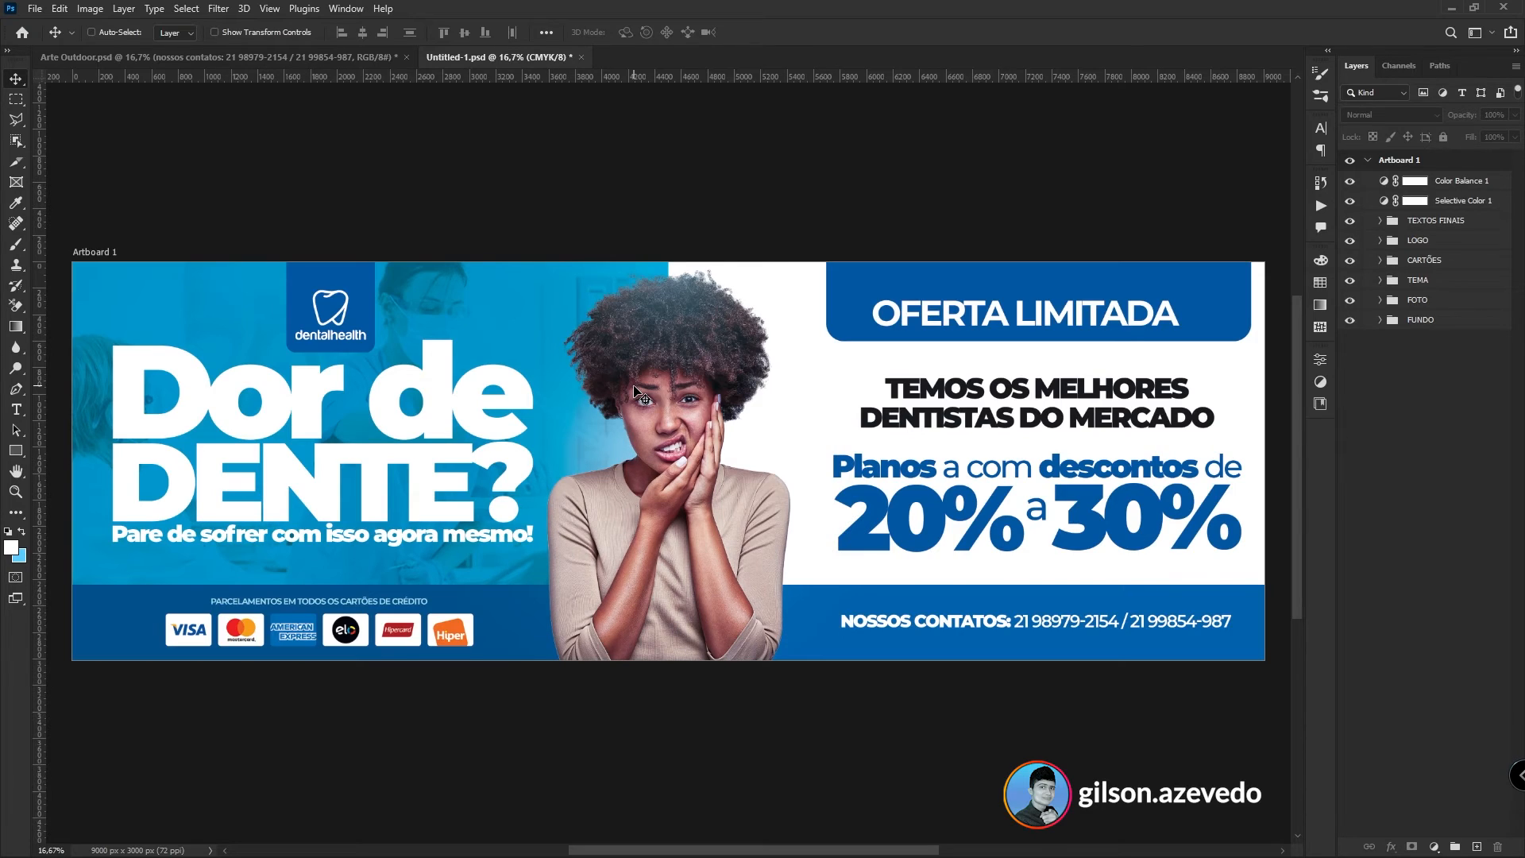
click(1349, 181)
click(1350, 202)
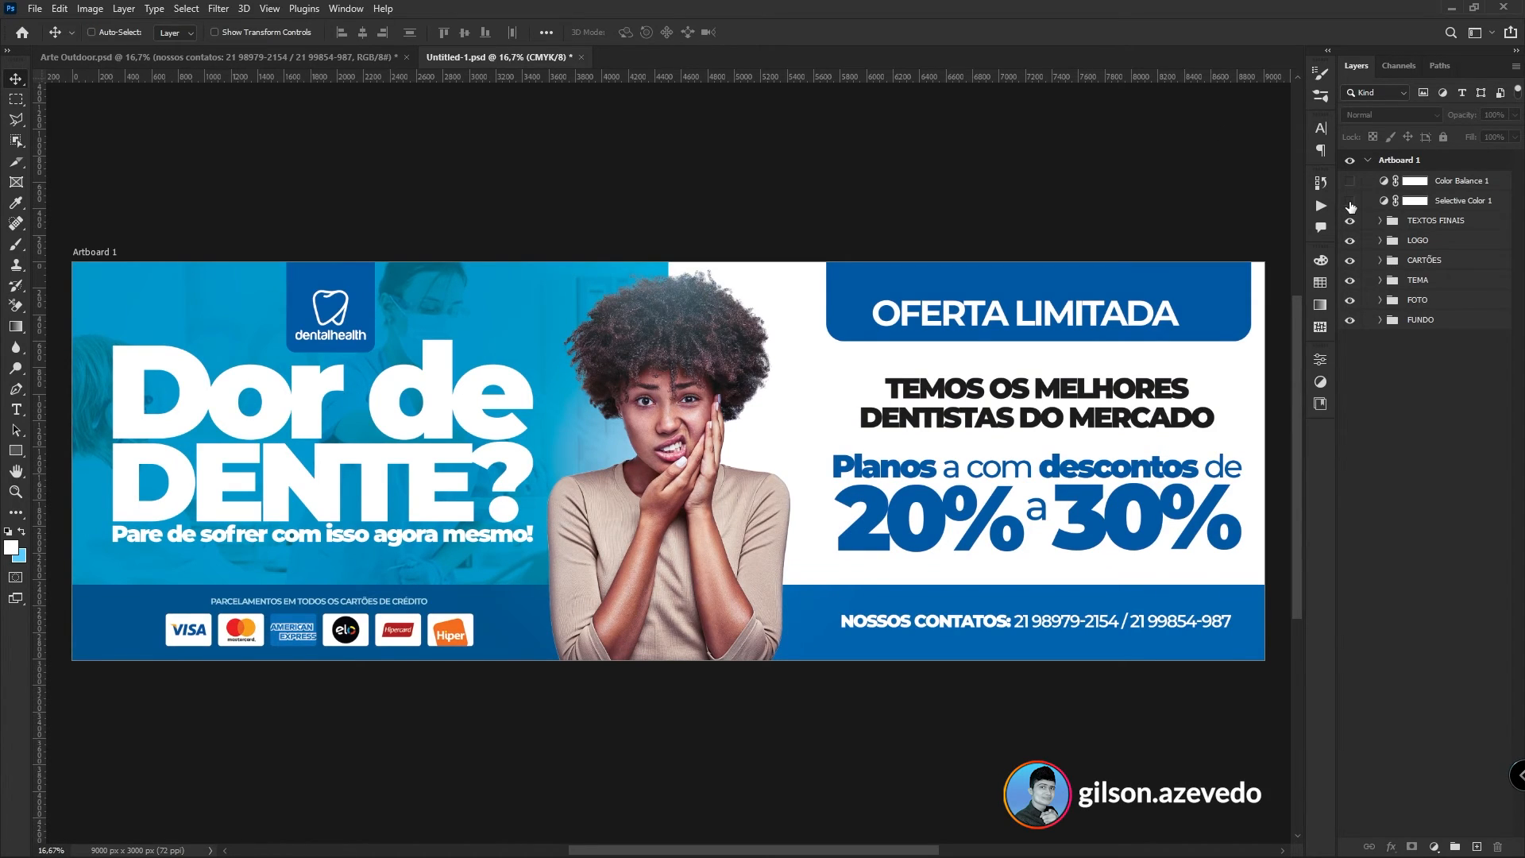
click(1350, 201)
click(1350, 181)
click(1350, 183)
key(ctrl+z)
key(ctrl+z)
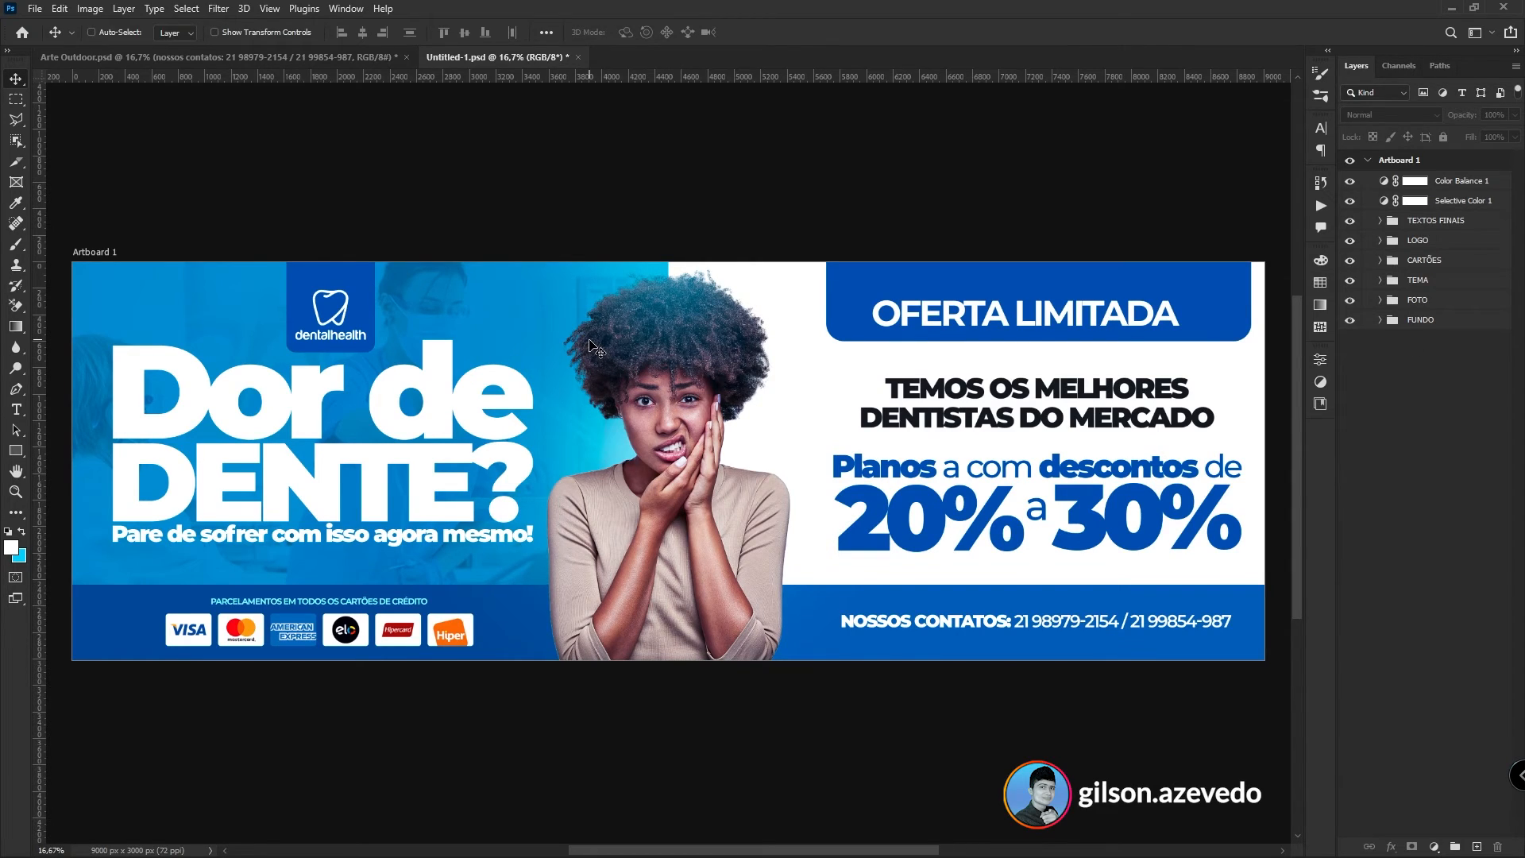
- Review the RGB and CMYK working spaces in the Color Settings and leave without changing them
click(61, 10)
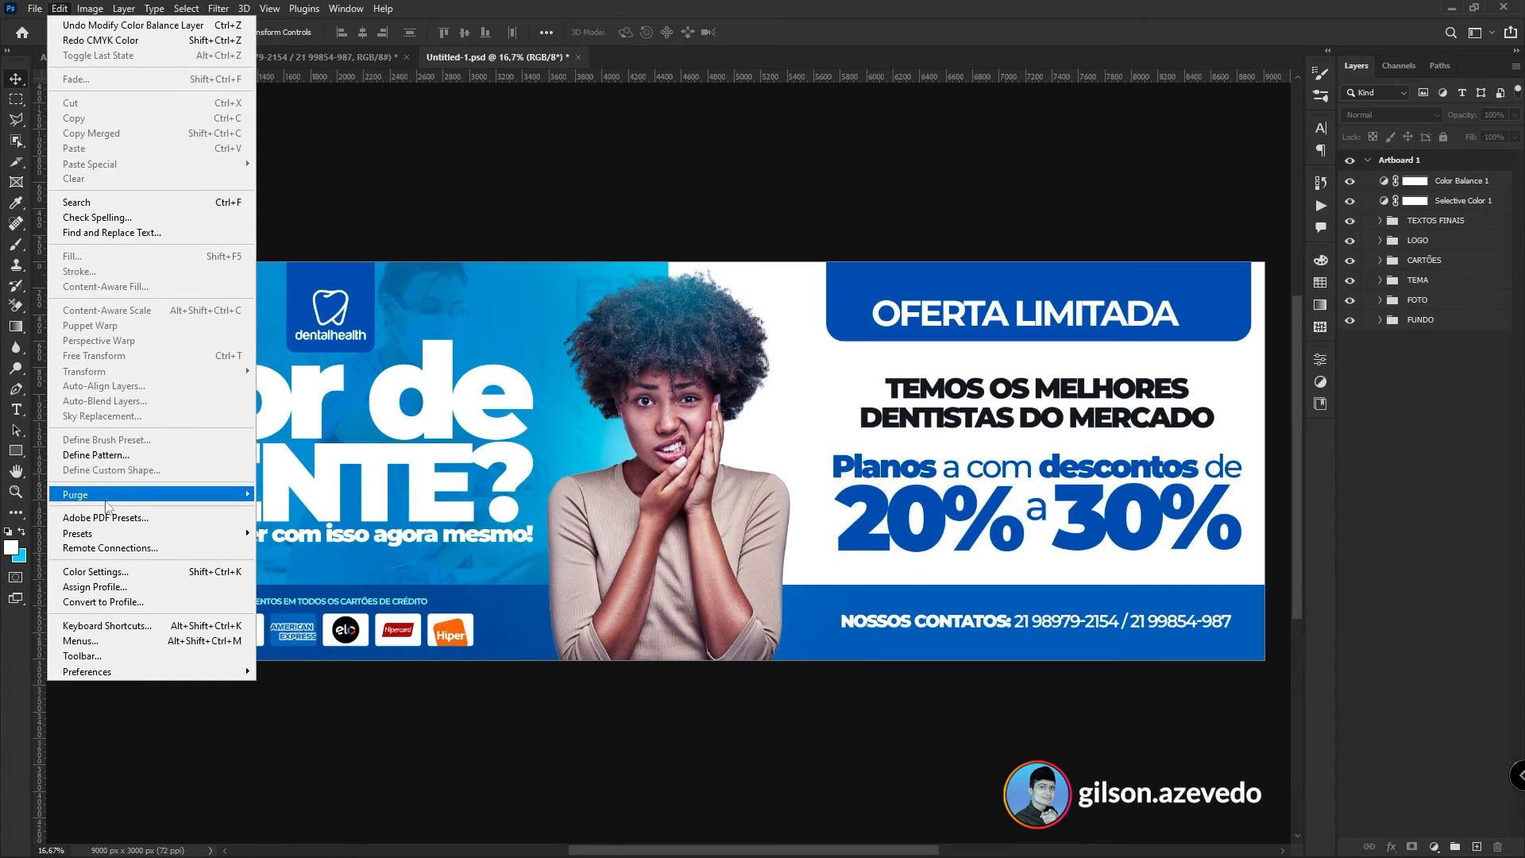
click(132, 569)
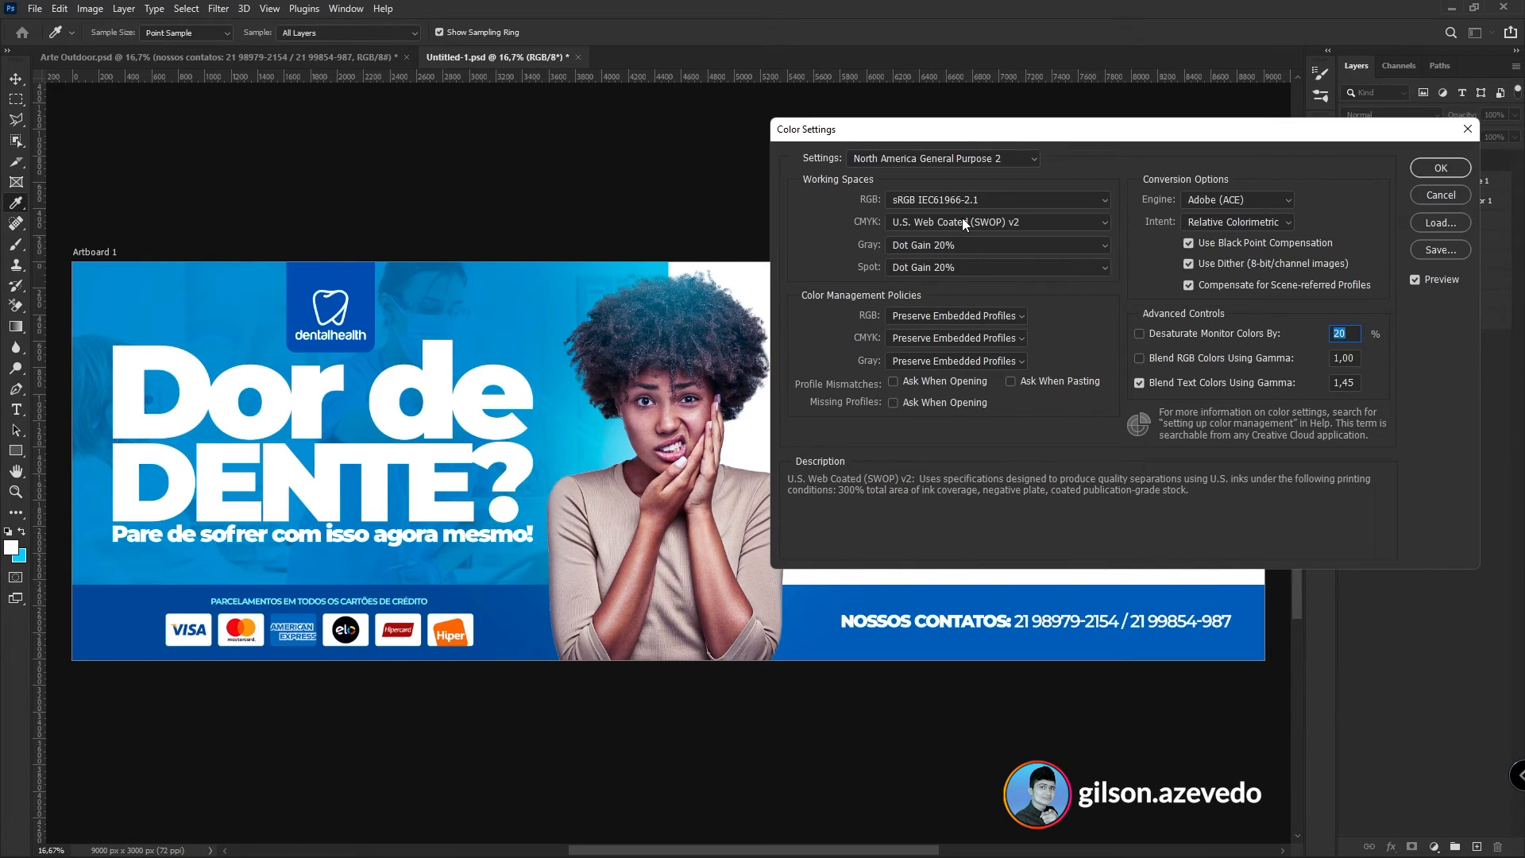
click(897, 201)
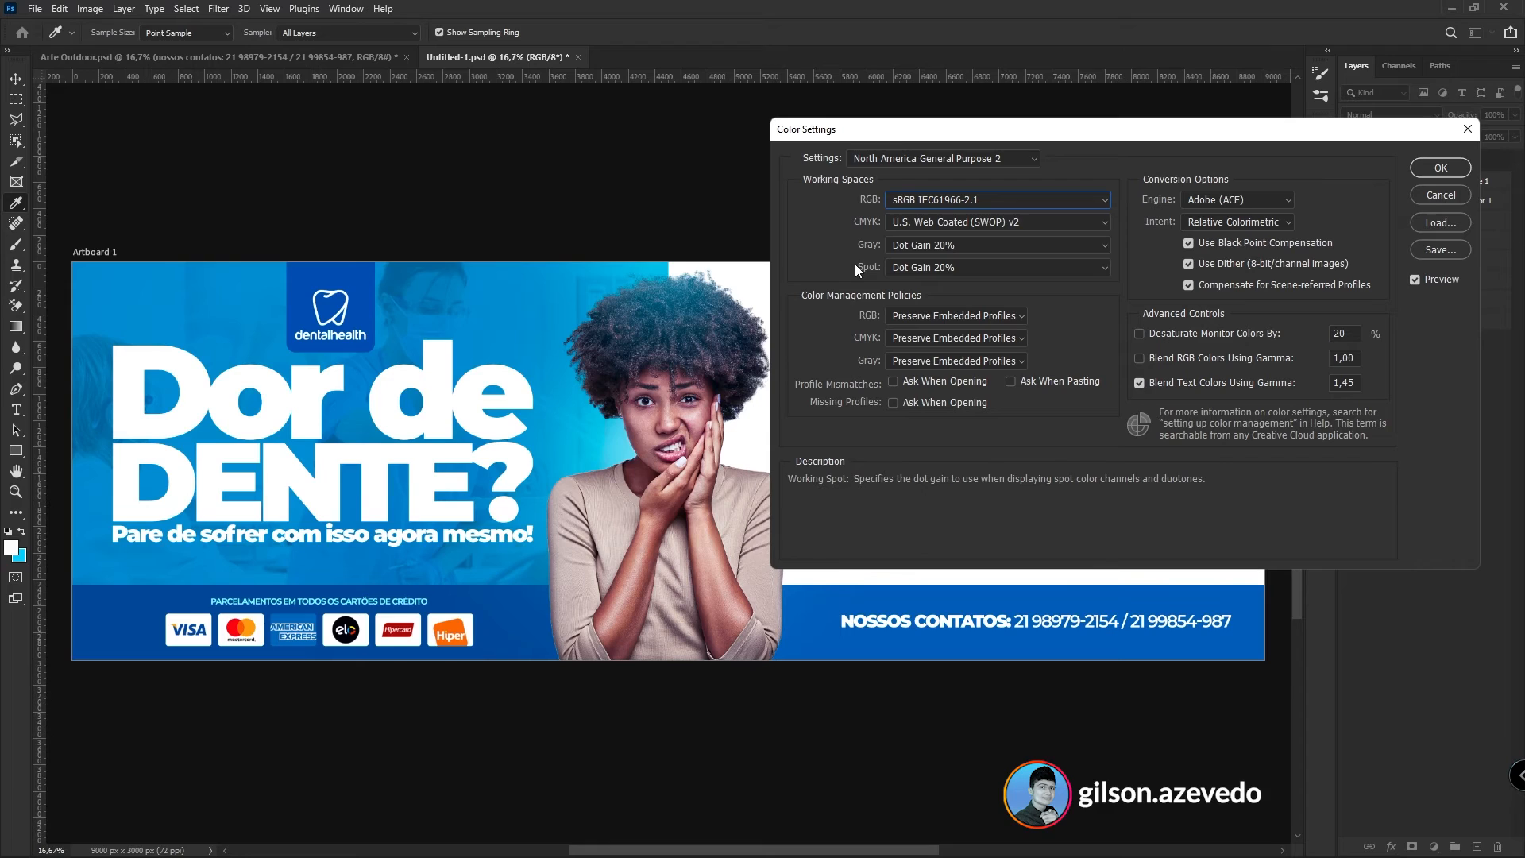
click(1440, 195)
key(v)
- Convert the document to the Working CMYK - U.S. Web Coated (SWOP) v2 profile with the image flattened to preserve appearance
click(59, 9)
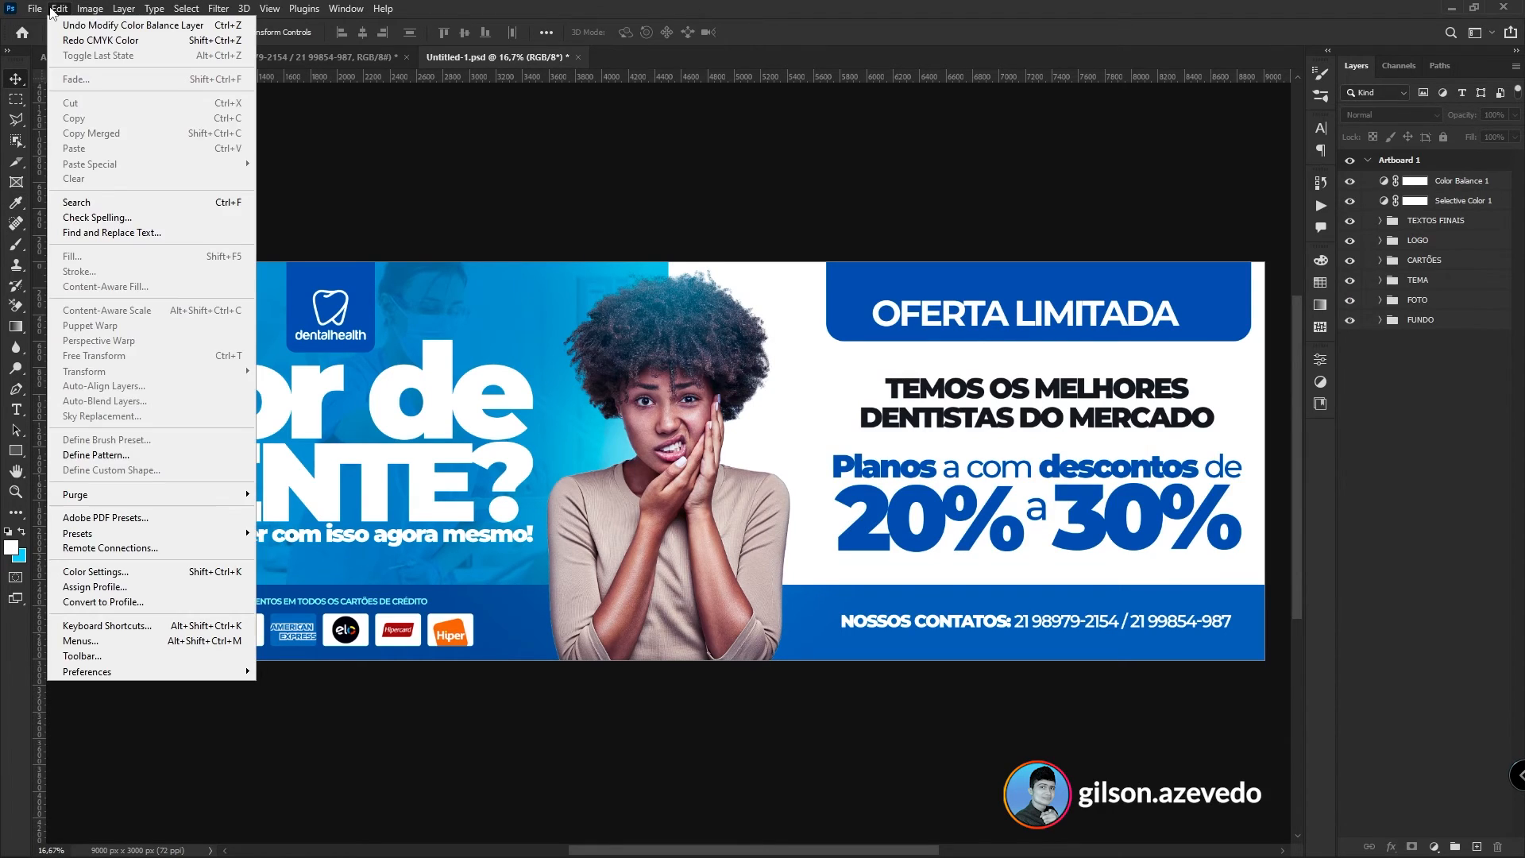
click(112, 604)
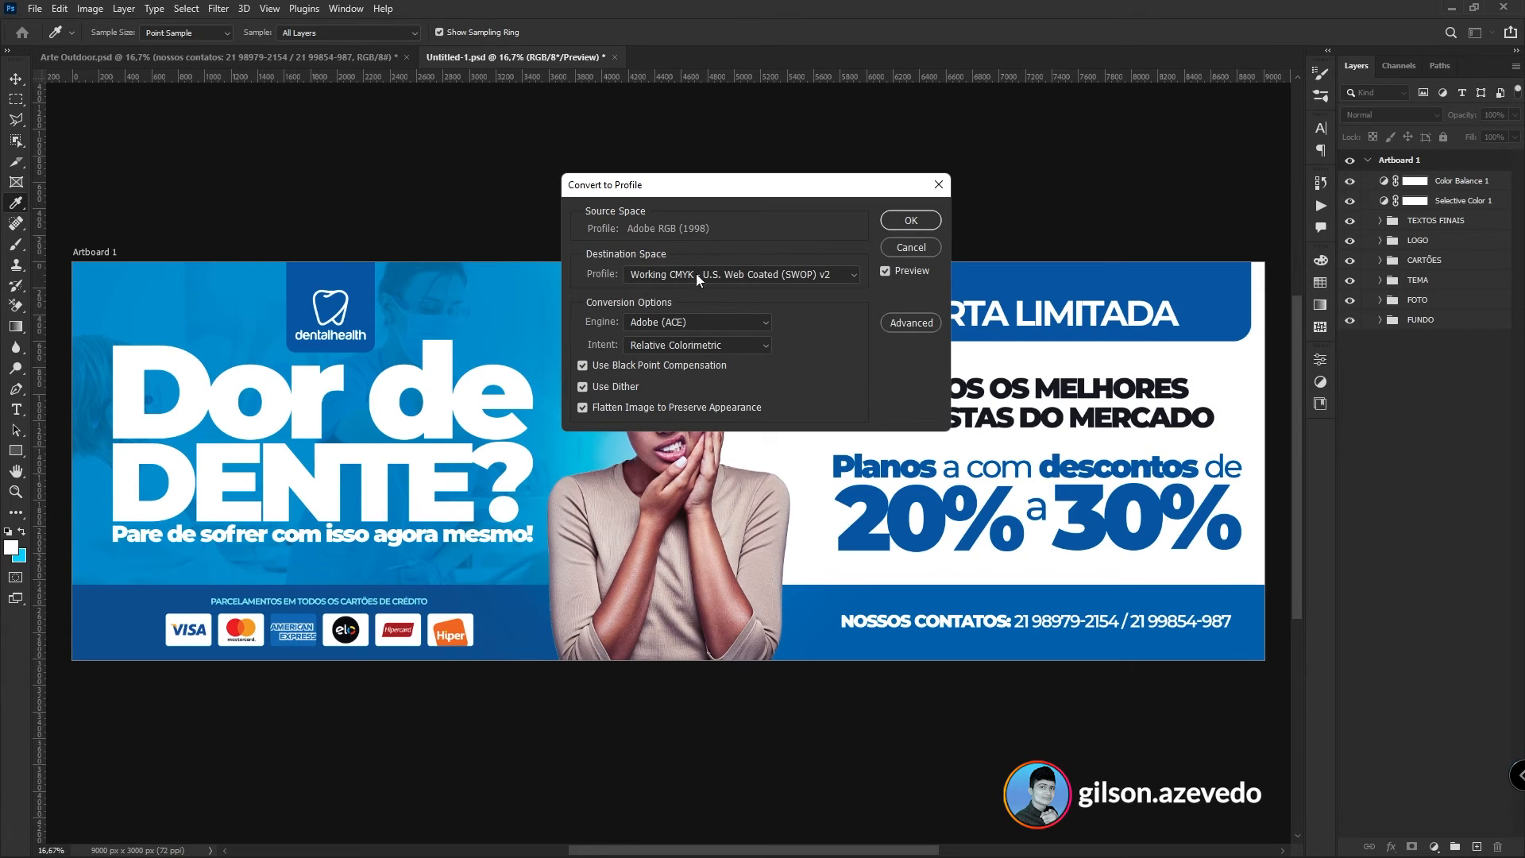
click(672, 280)
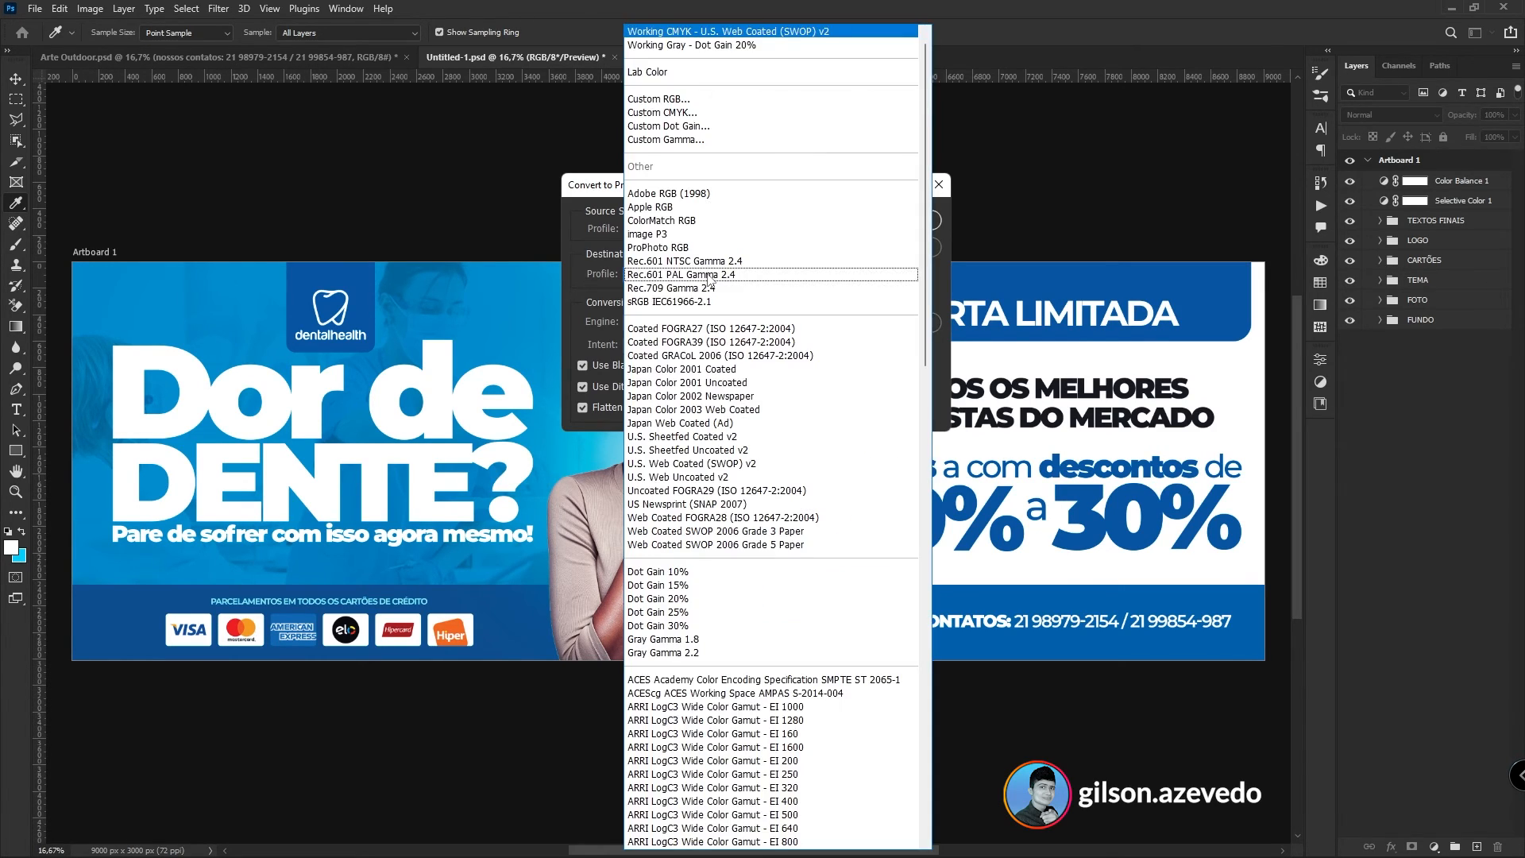
click(589, 198)
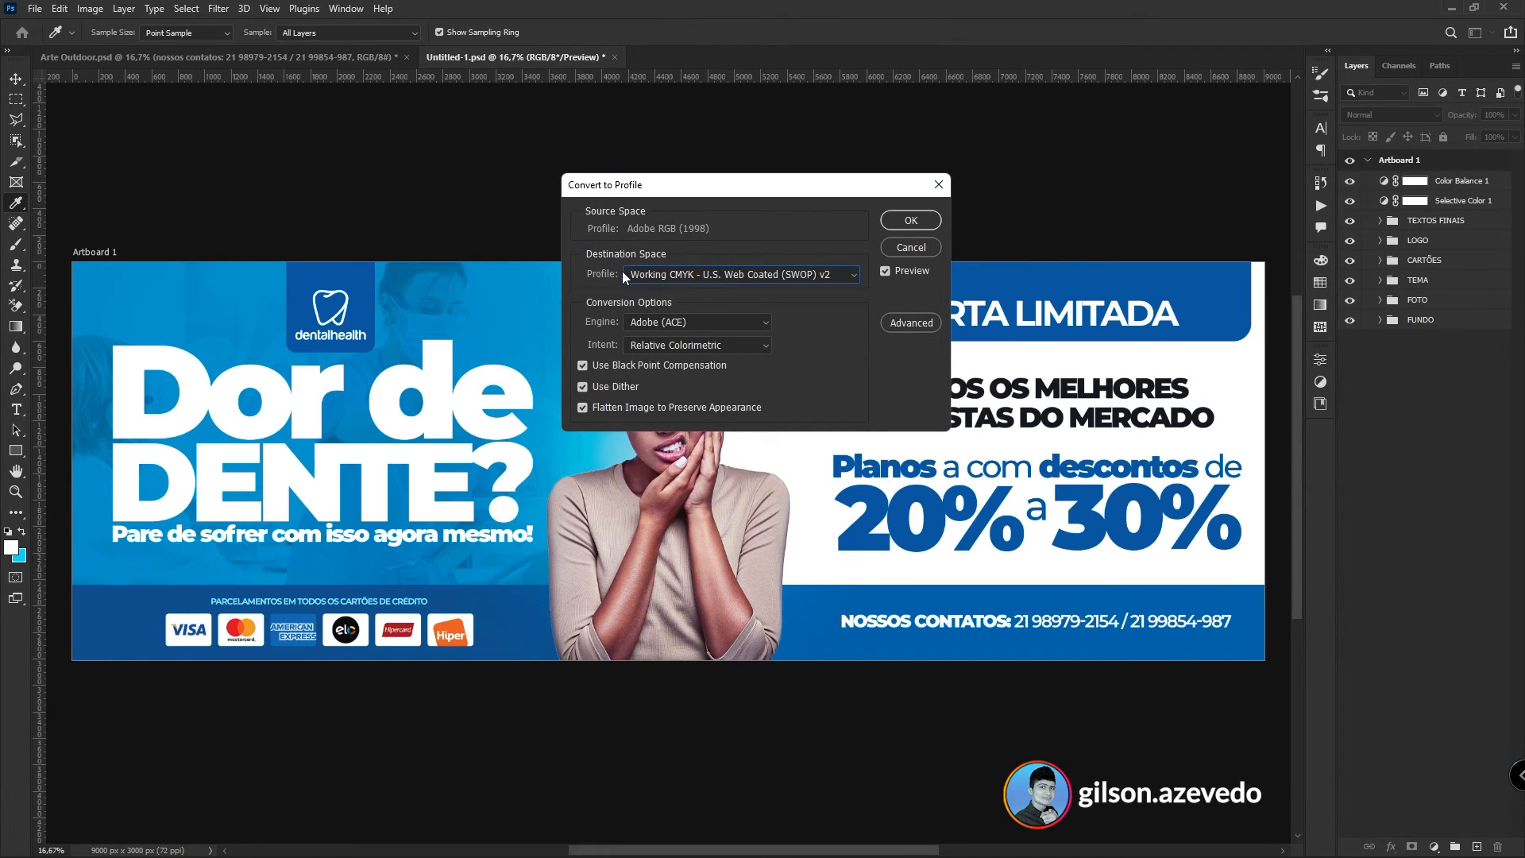
click(740, 267)
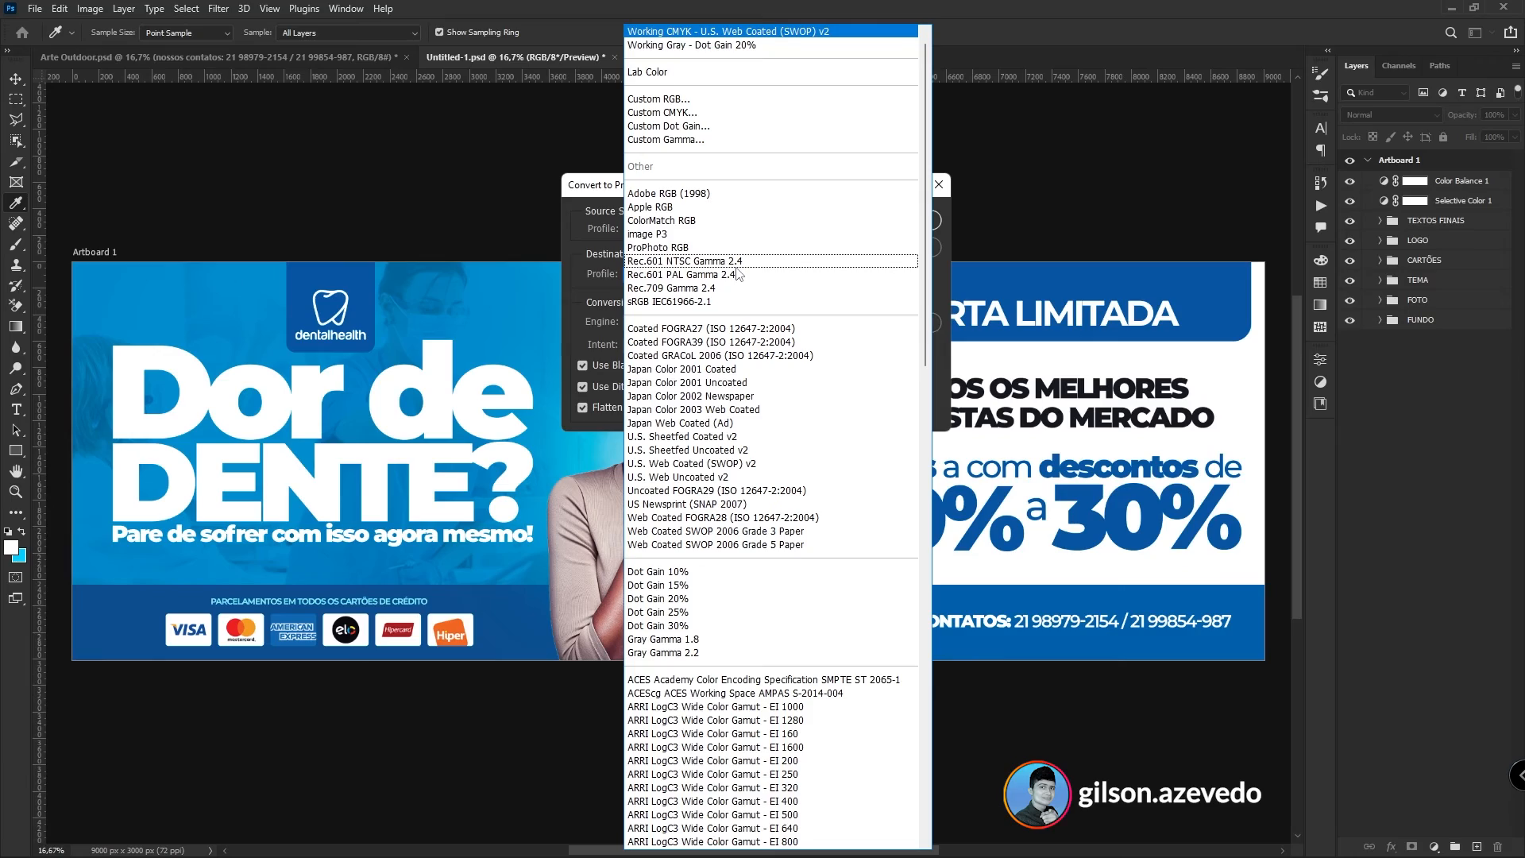
scroll(776, 397, down, 20)
scroll(774, 461, up, 20)
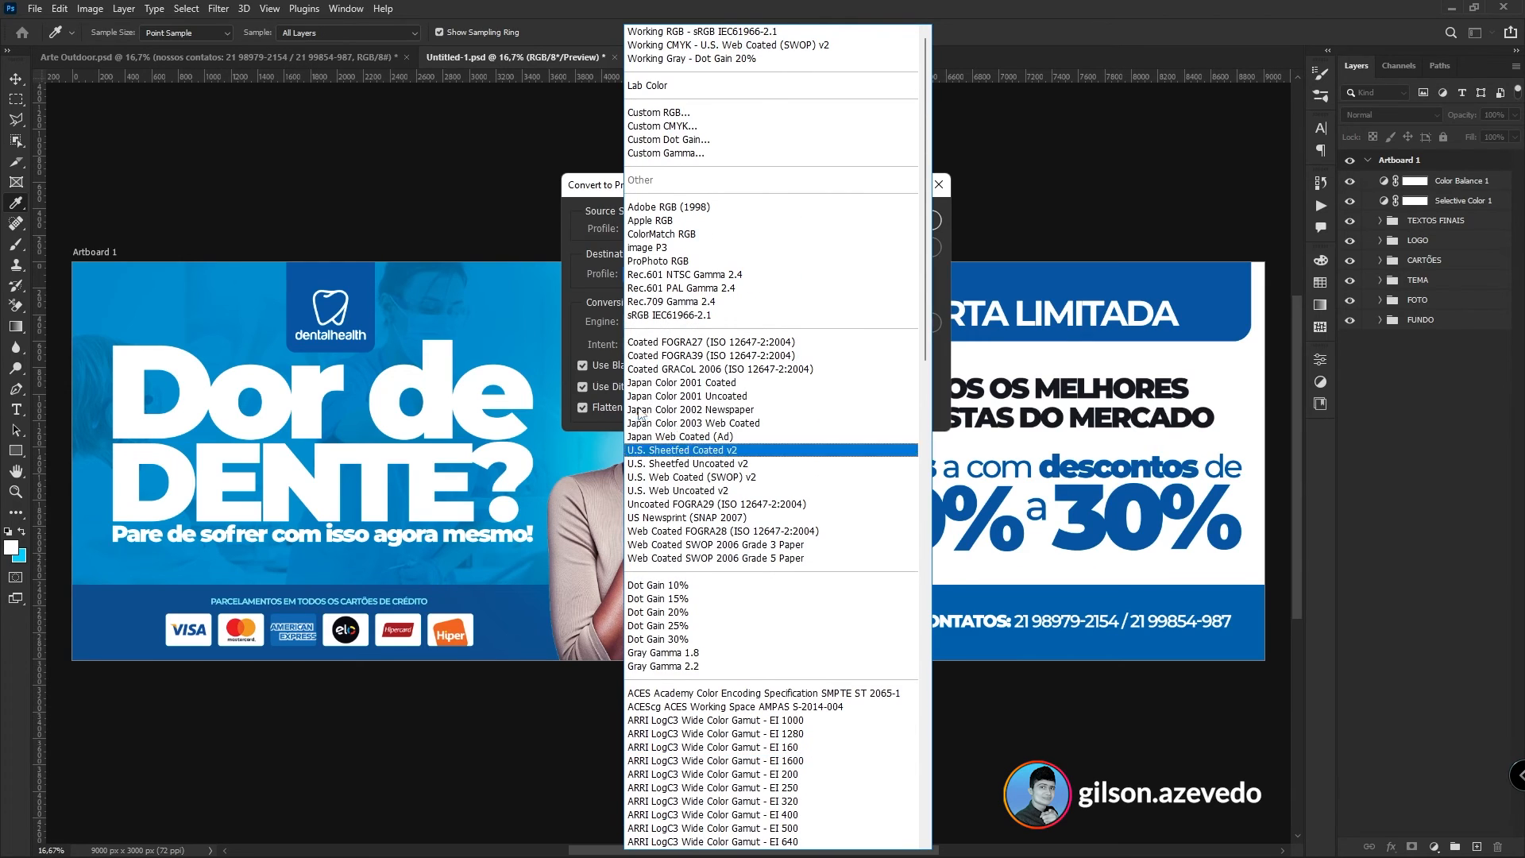
click(581, 201)
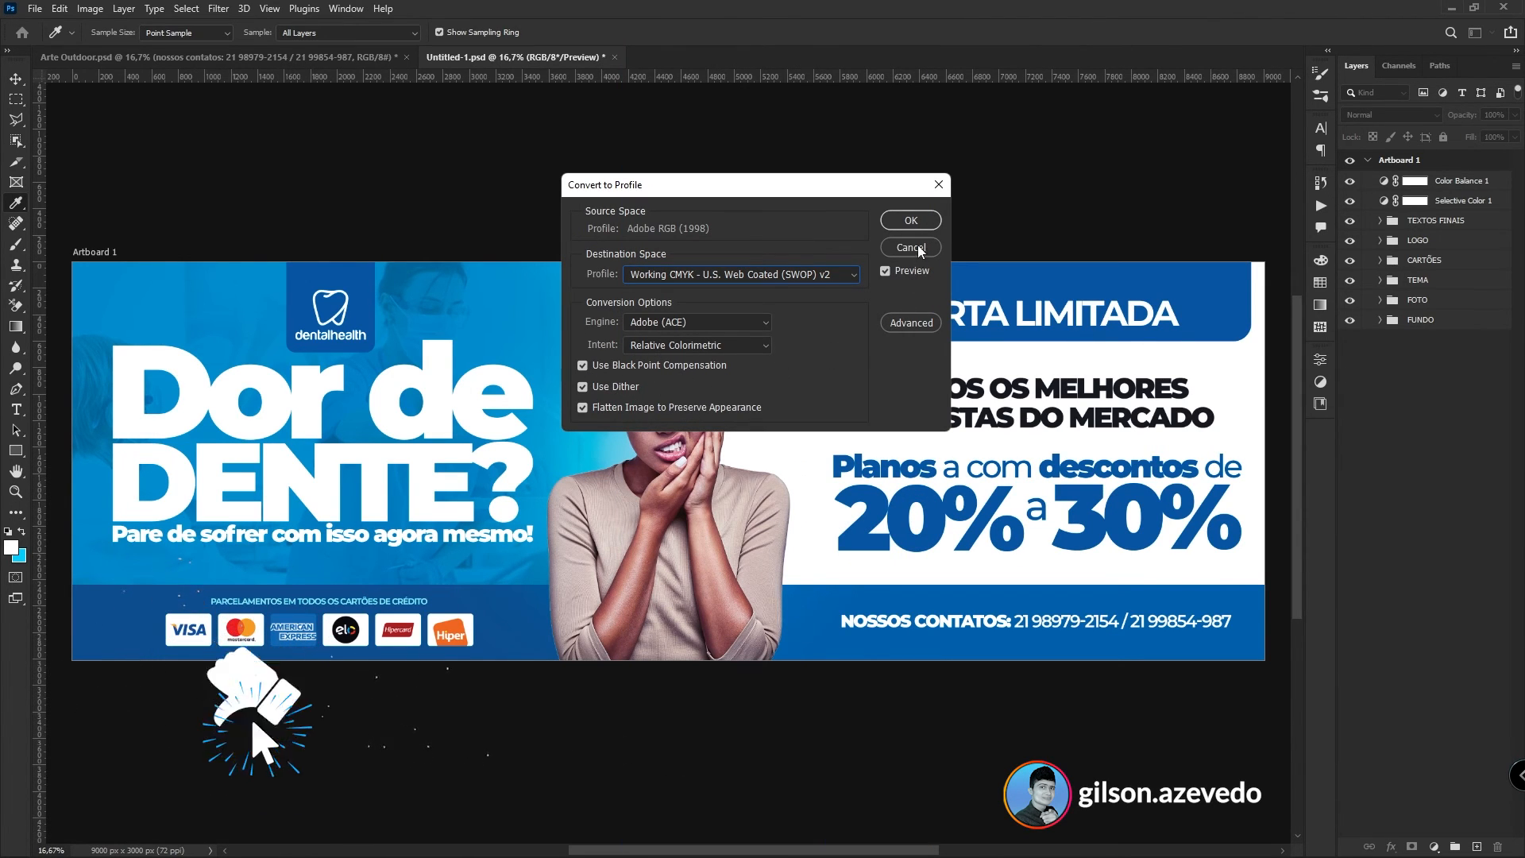
click(911, 223)
key(v)
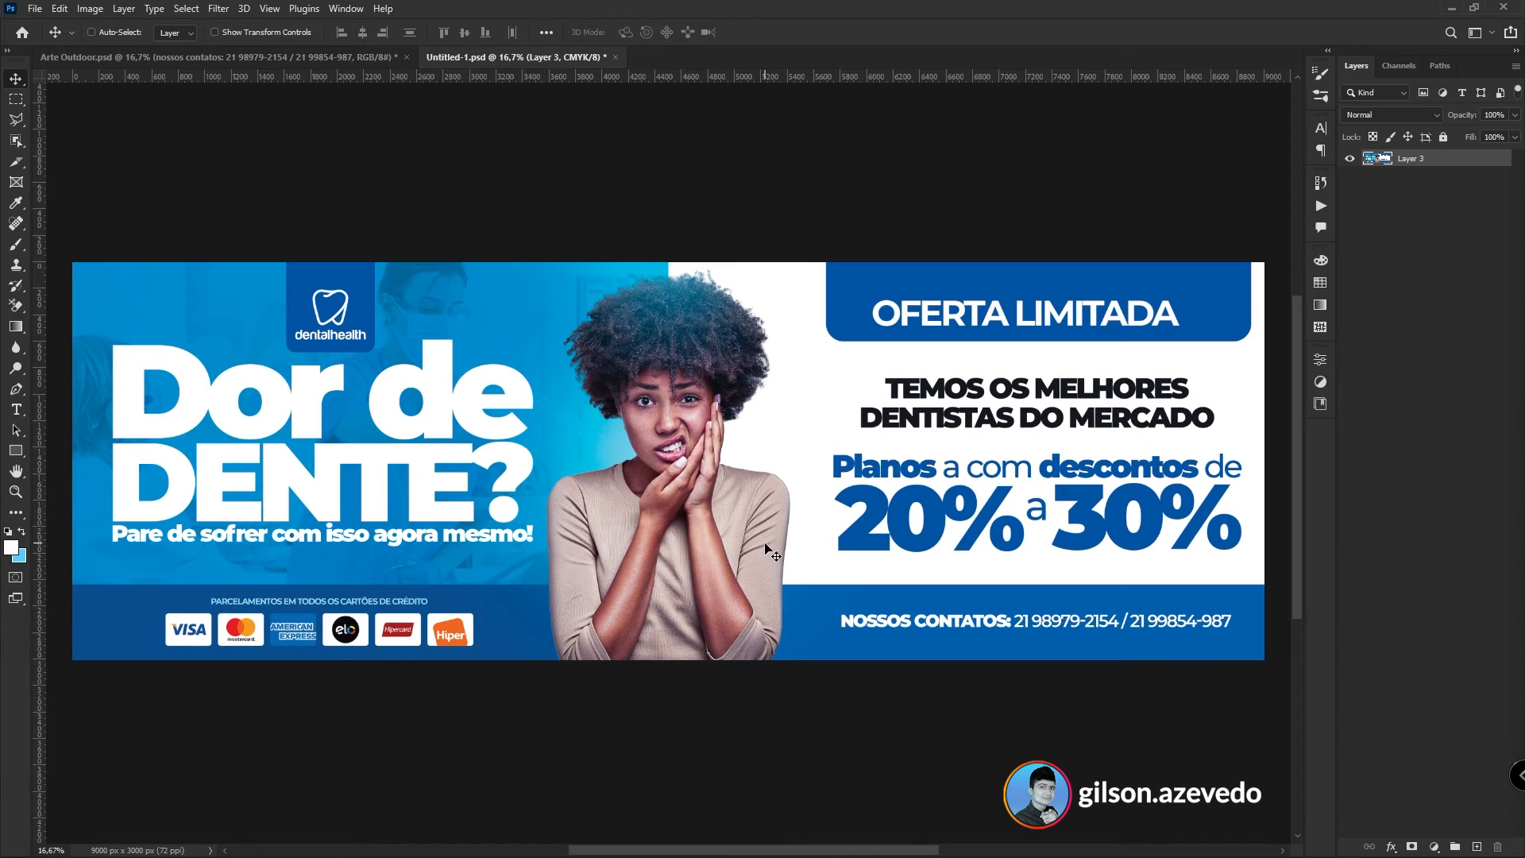
- Save the flattened artwork as a Photoshop PDF named Untitled-1 in the PROJETO DENTISTA folder
click(35, 9)
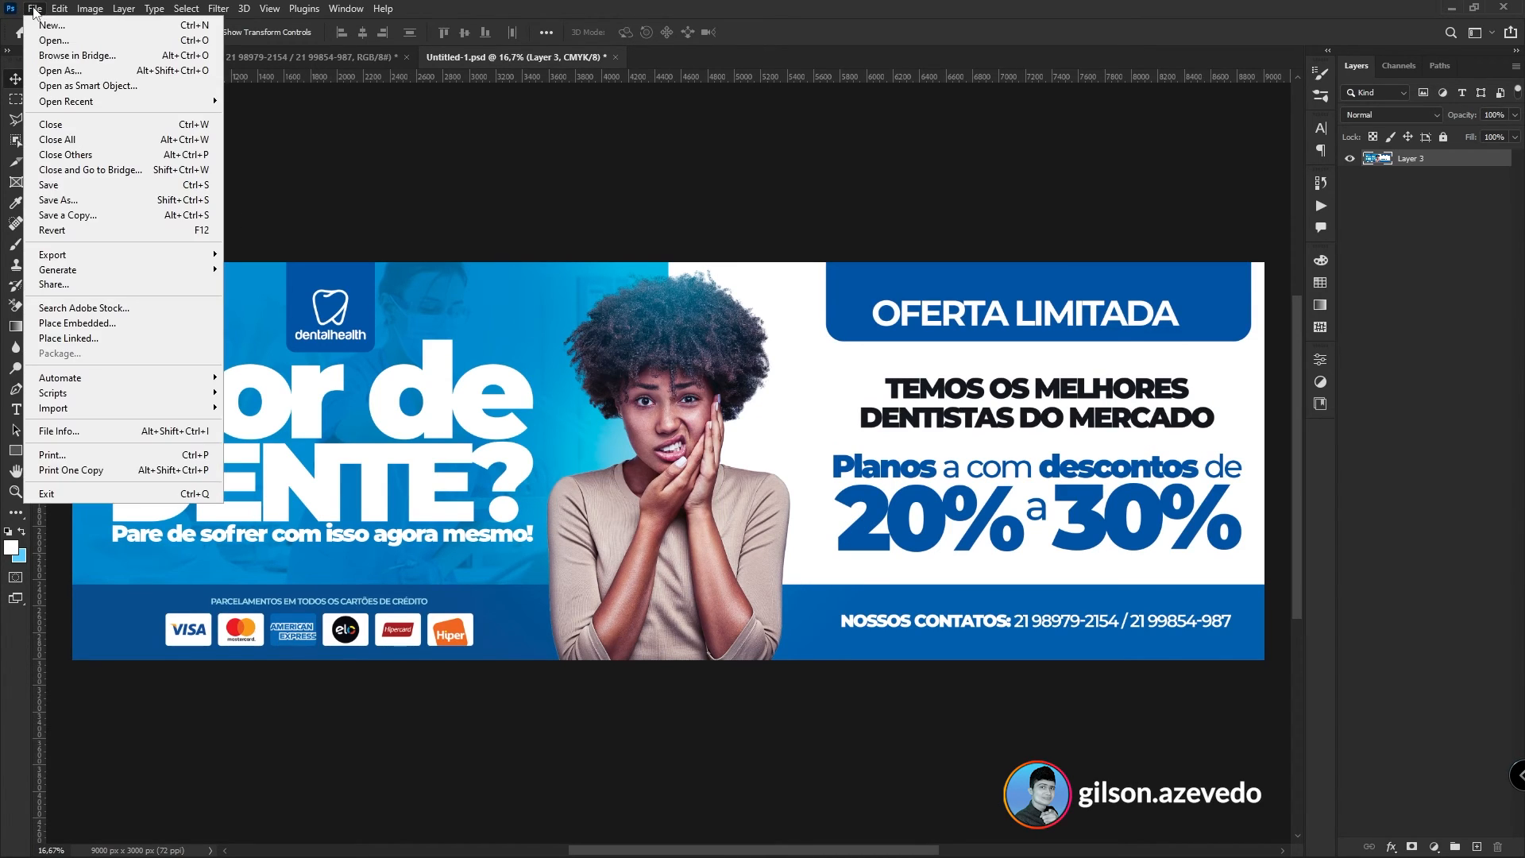
click(119, 200)
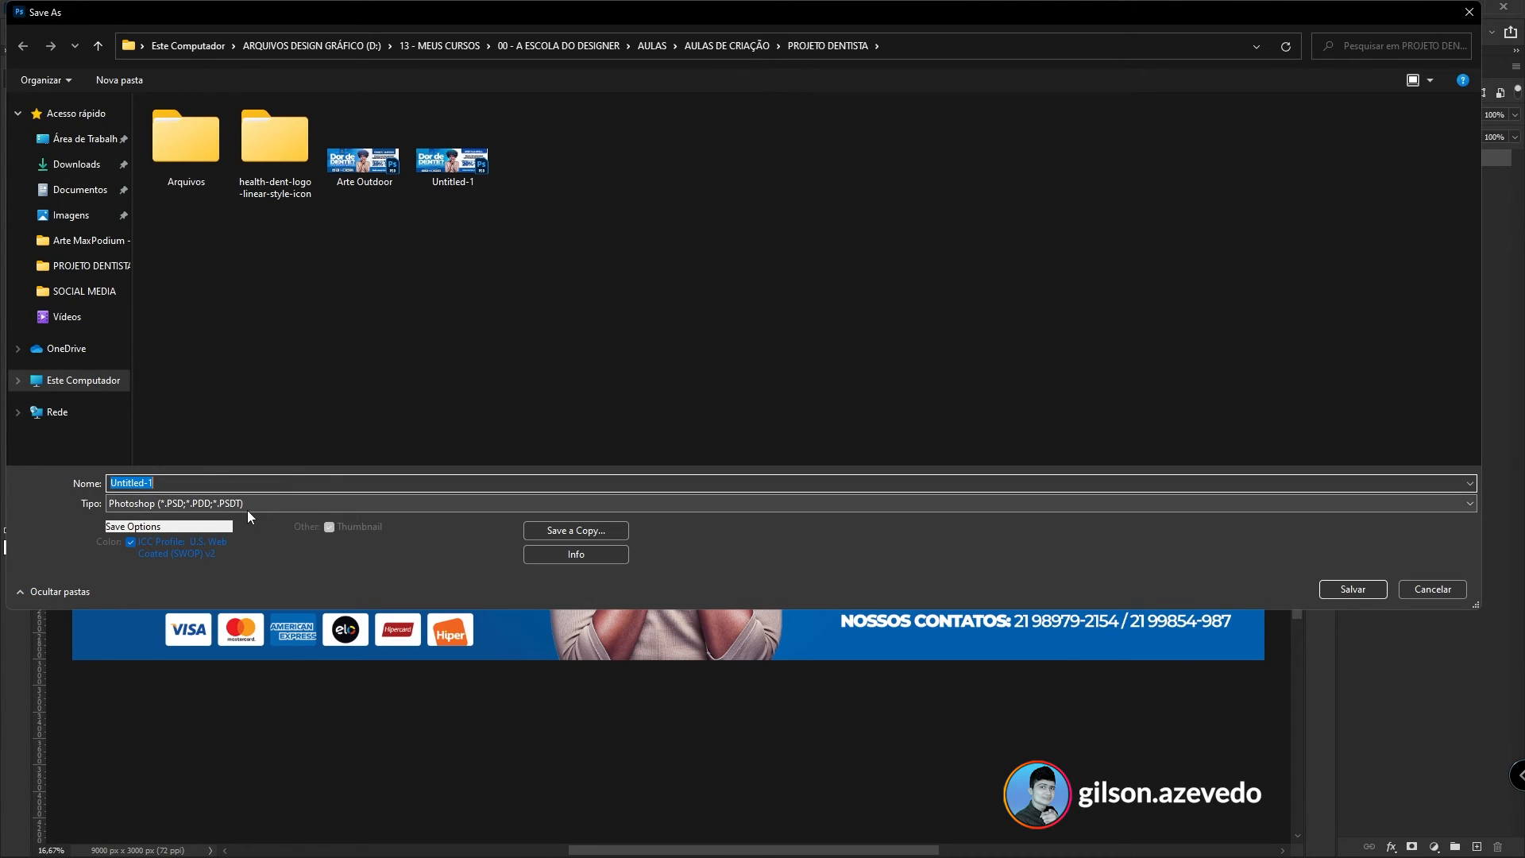
click(246, 505)
click(247, 506)
click(246, 507)
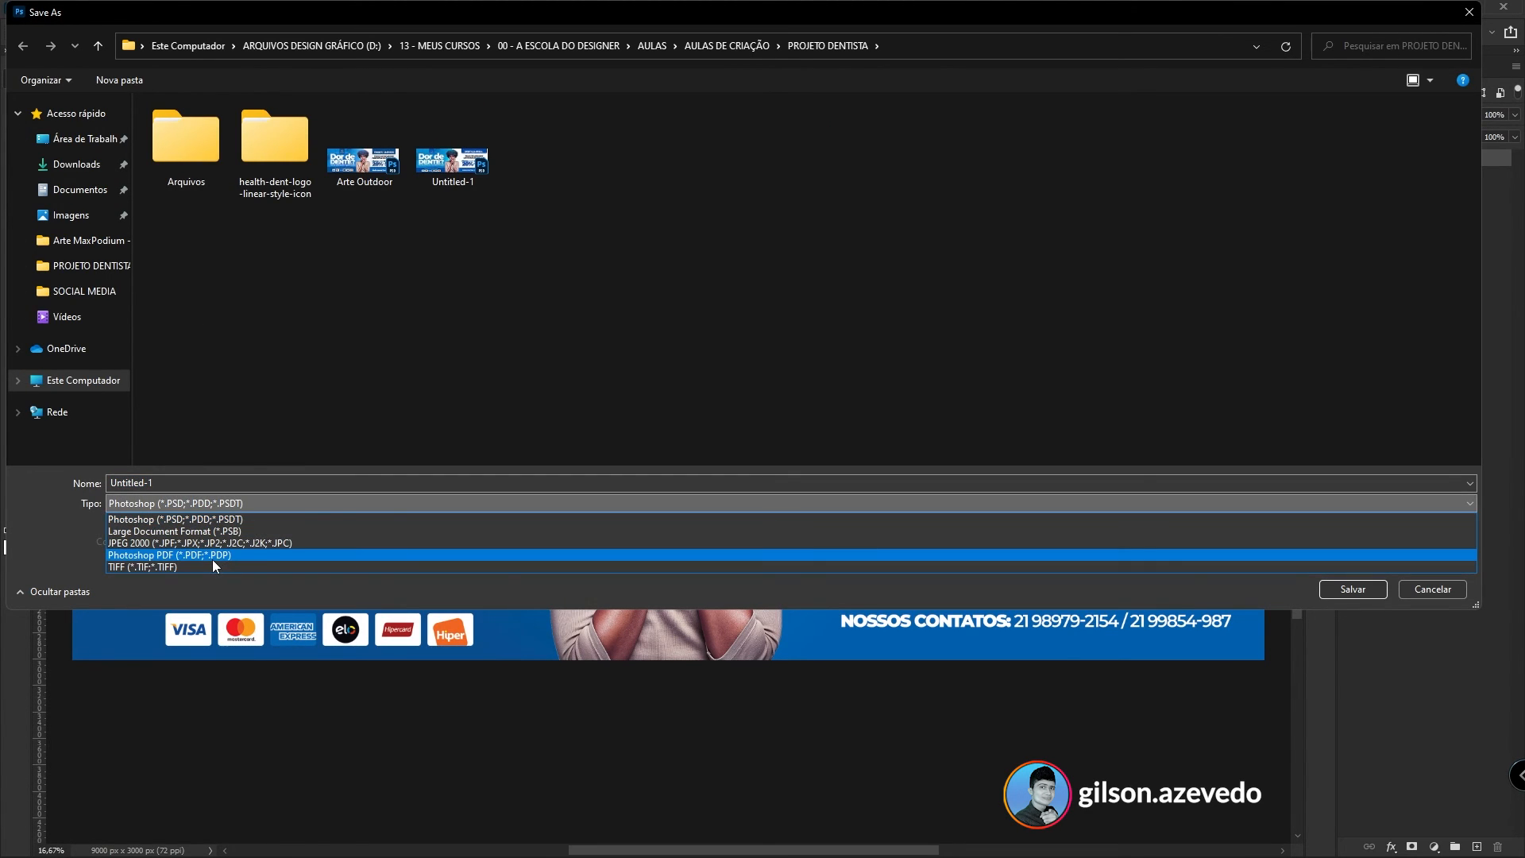
click(212, 557)
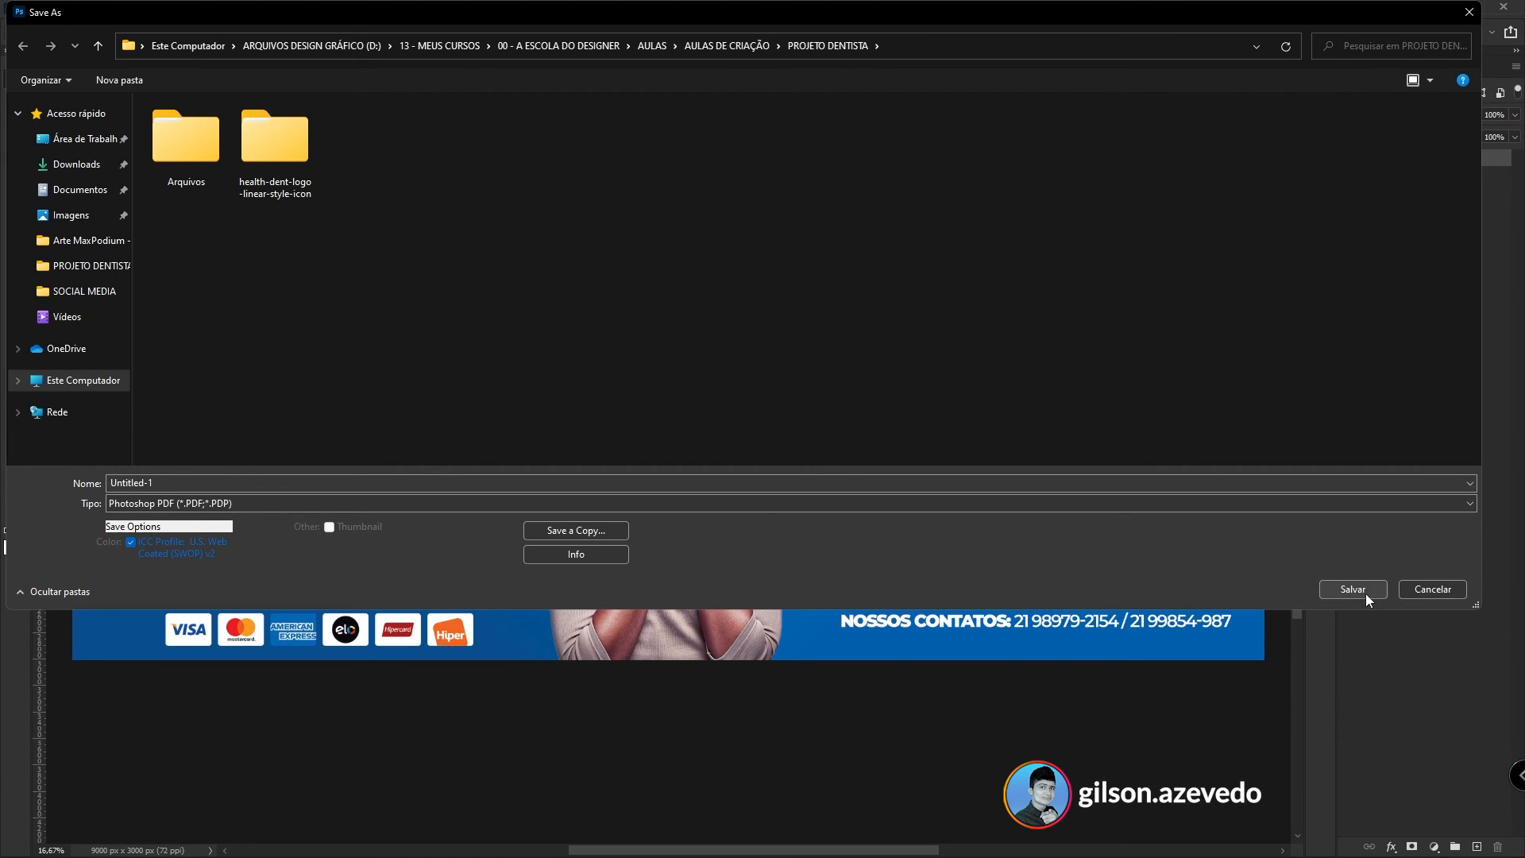
click(1367, 595)
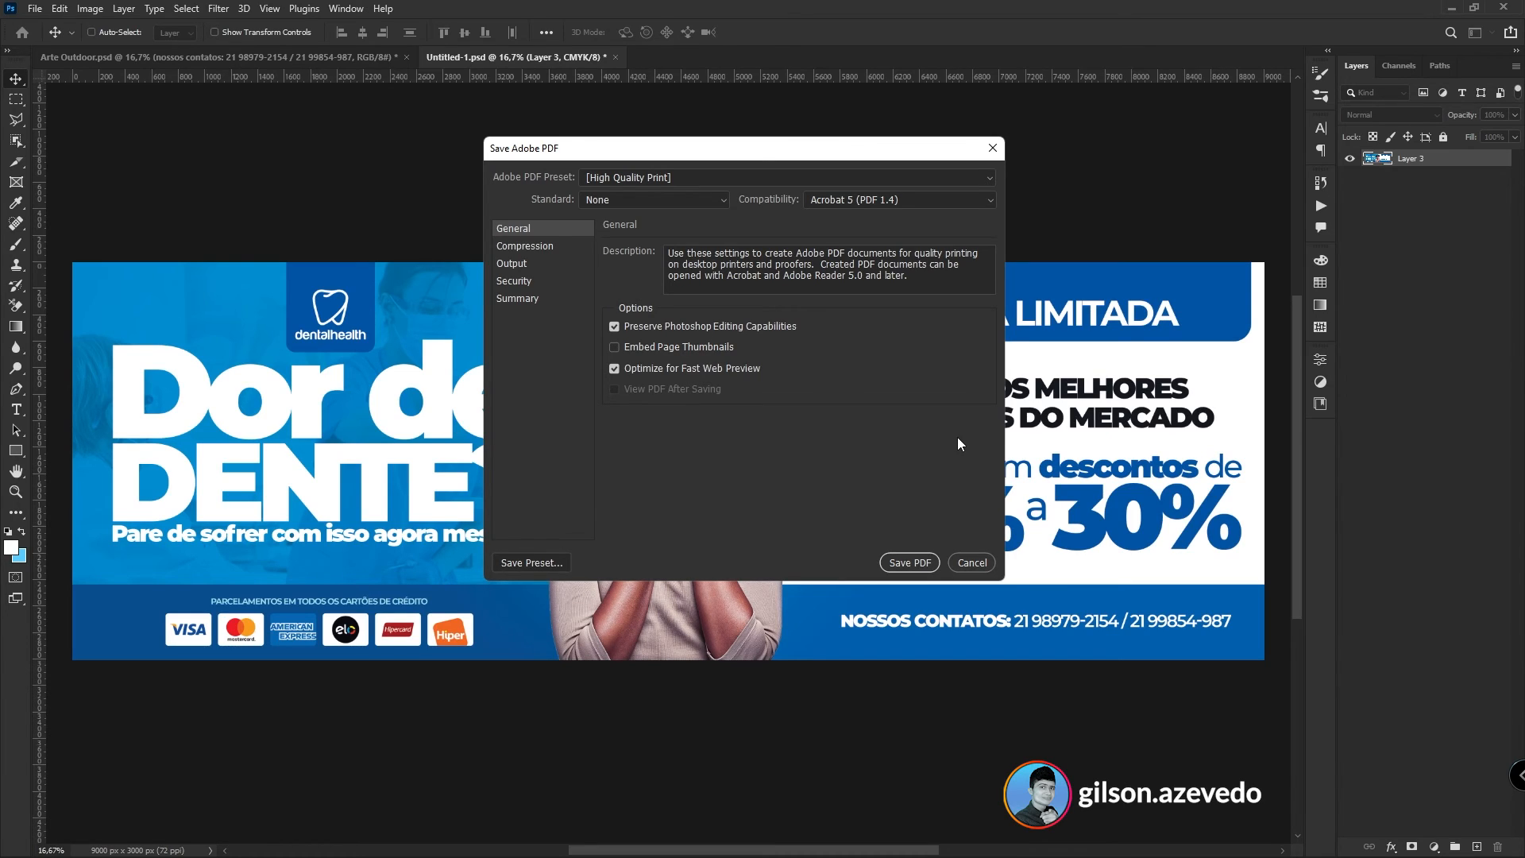
- Apply the PDF/X-1a:2001 preset to the PDF export and save the PDF
click(898, 184)
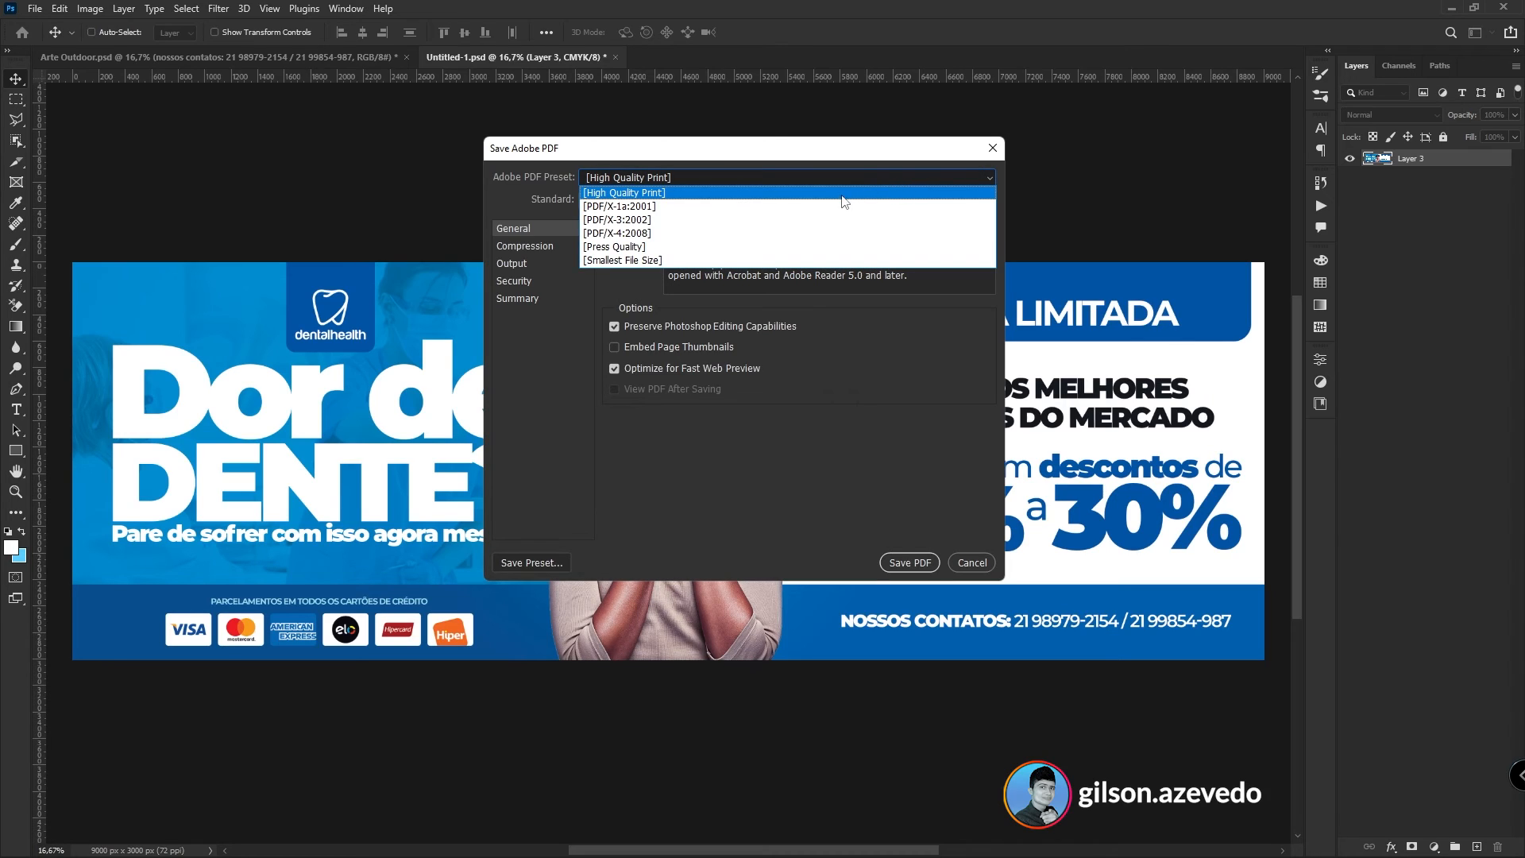
click(716, 208)
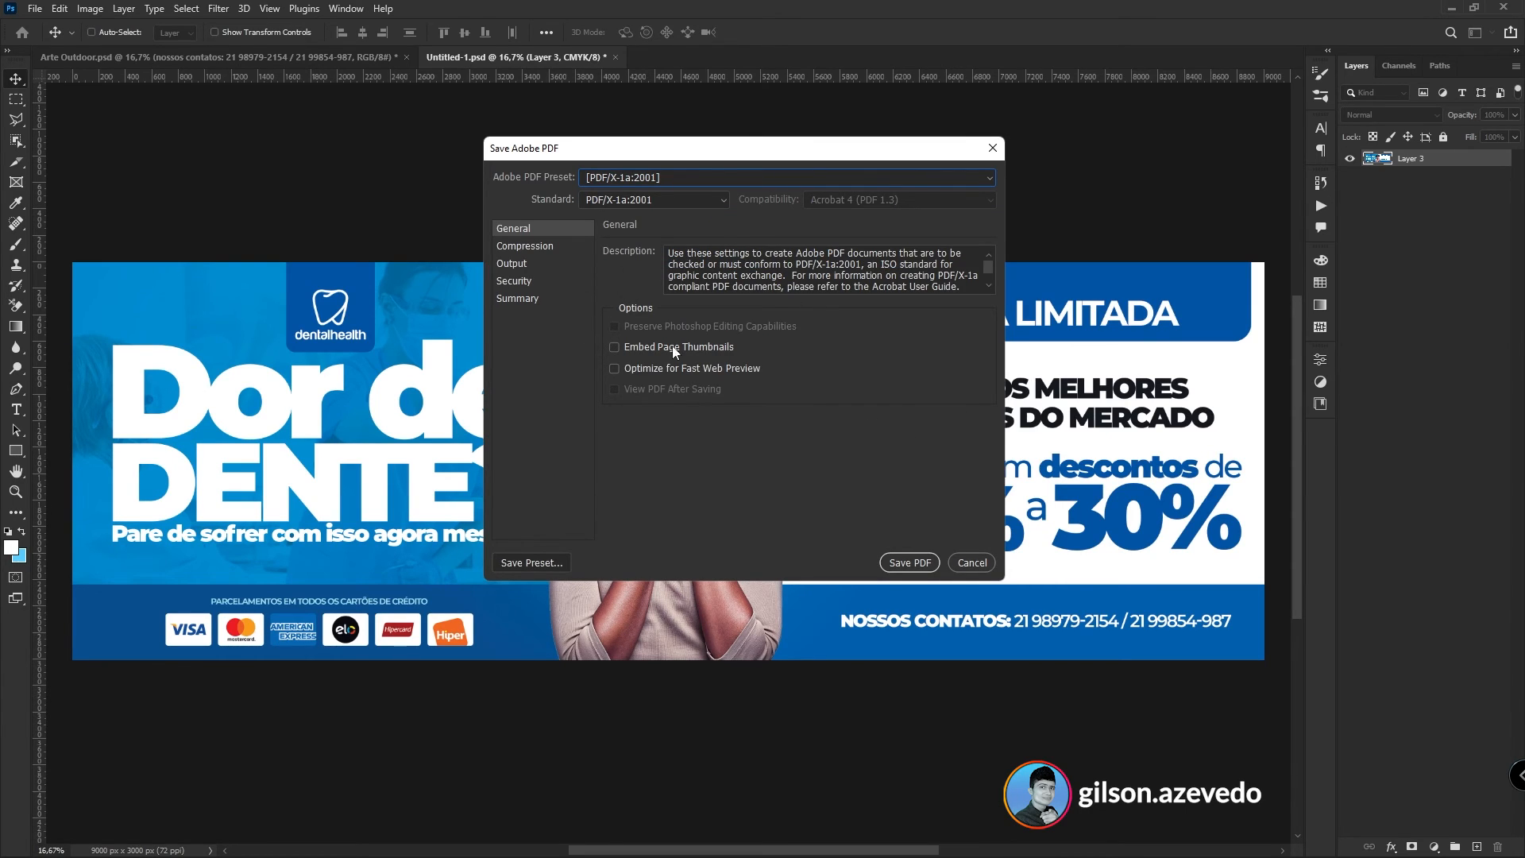
click(924, 563)
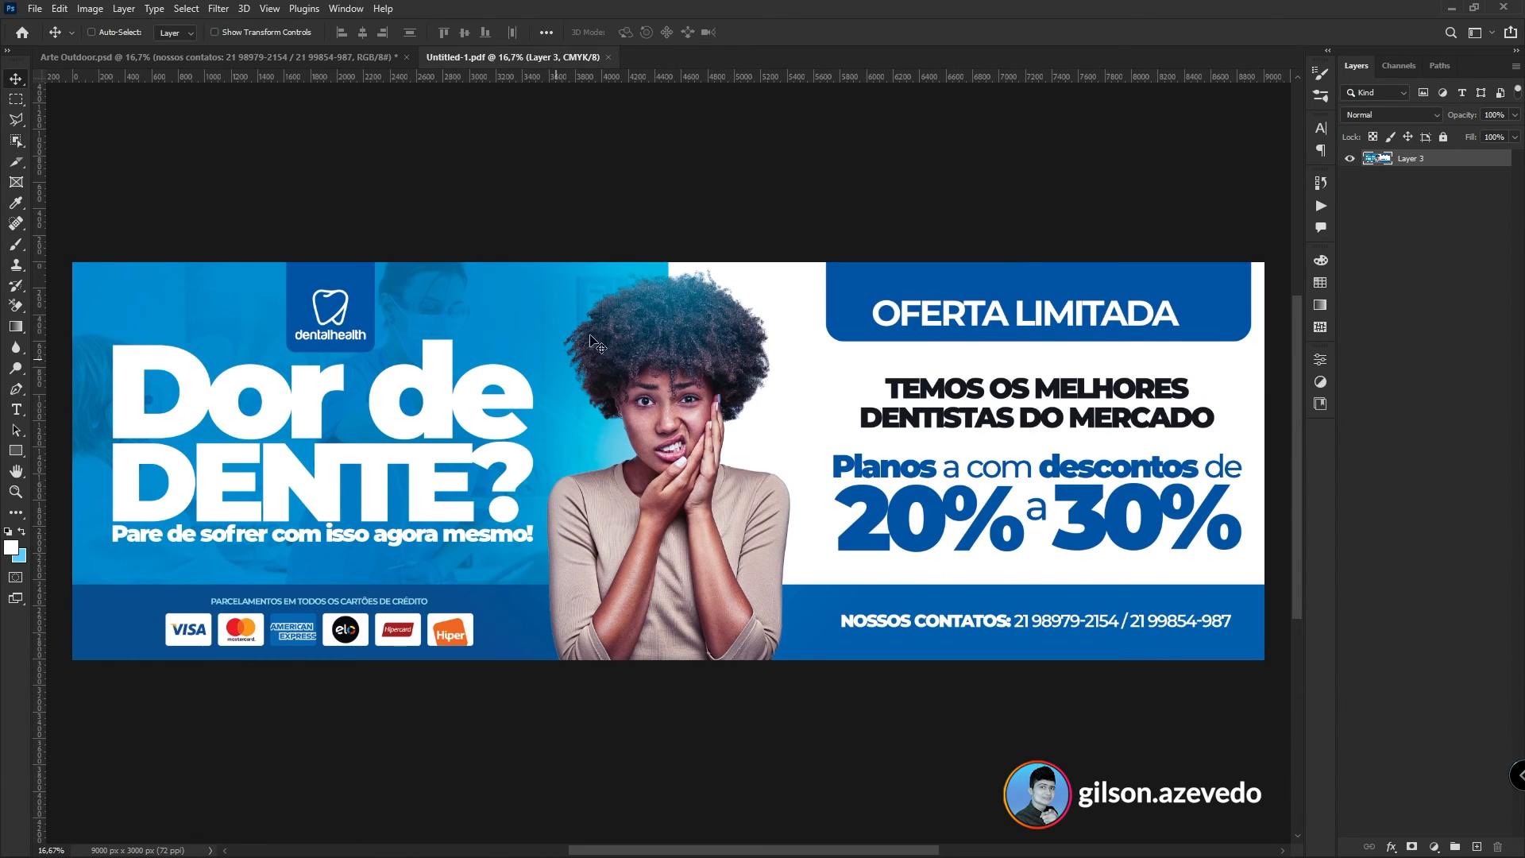
- Switch to the PROJETO DENTISTA folder in File Explorer and open the exported Untitled-1 PDF in Google Chrome
click(665, 769)
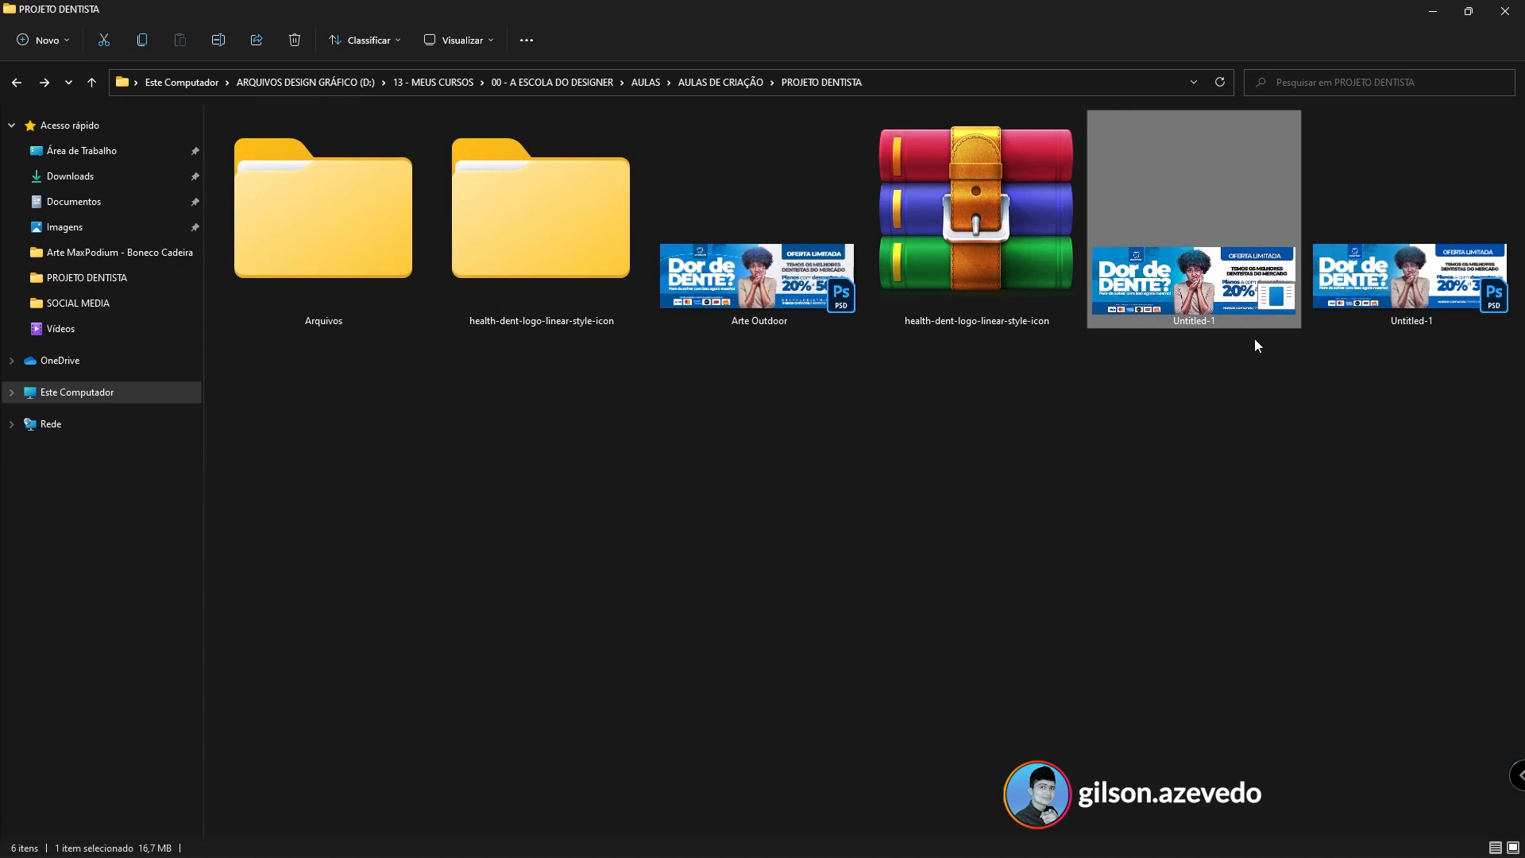
right_click(1240, 283)
click(1348, 339)
right_click(1156, 278)
mouse_move(1255, 351)
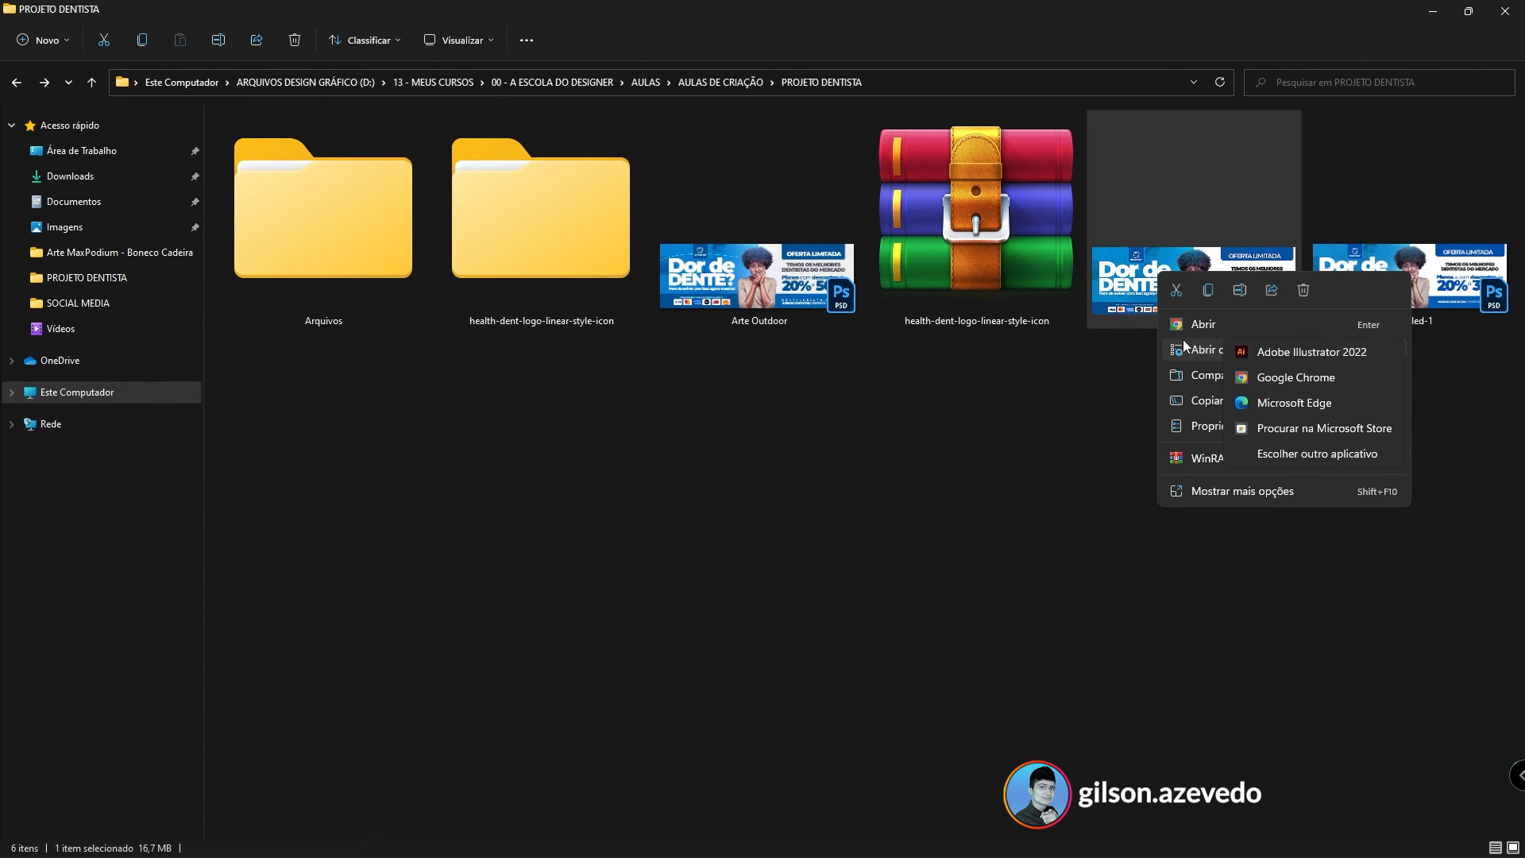
click(1204, 325)
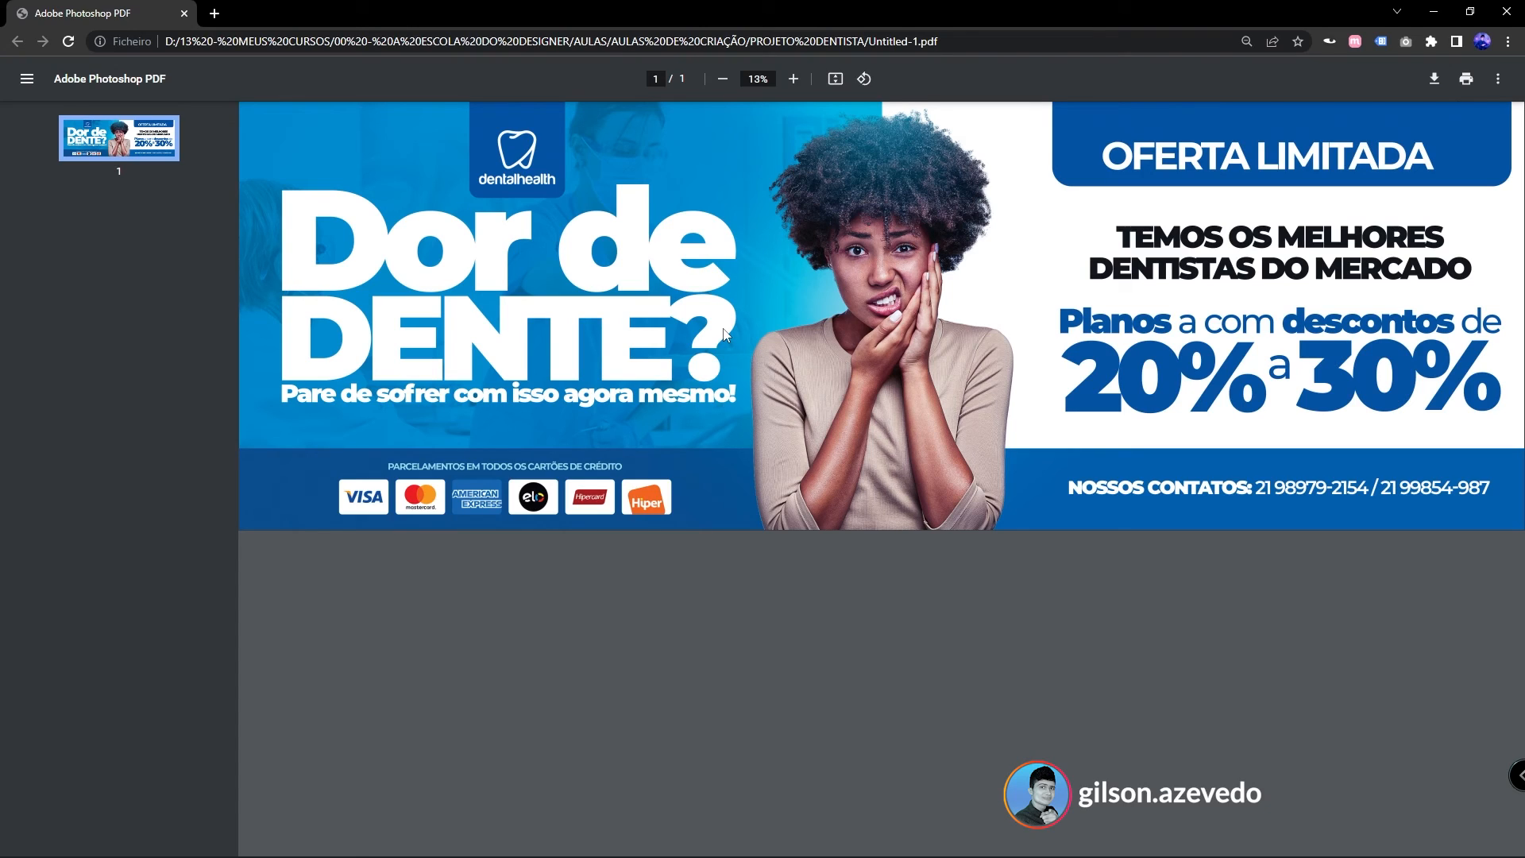
- Examine the PDF's headline, card logos and woman's photo at up to 50% zoom, close it and return to Photoshop
click(792, 80)
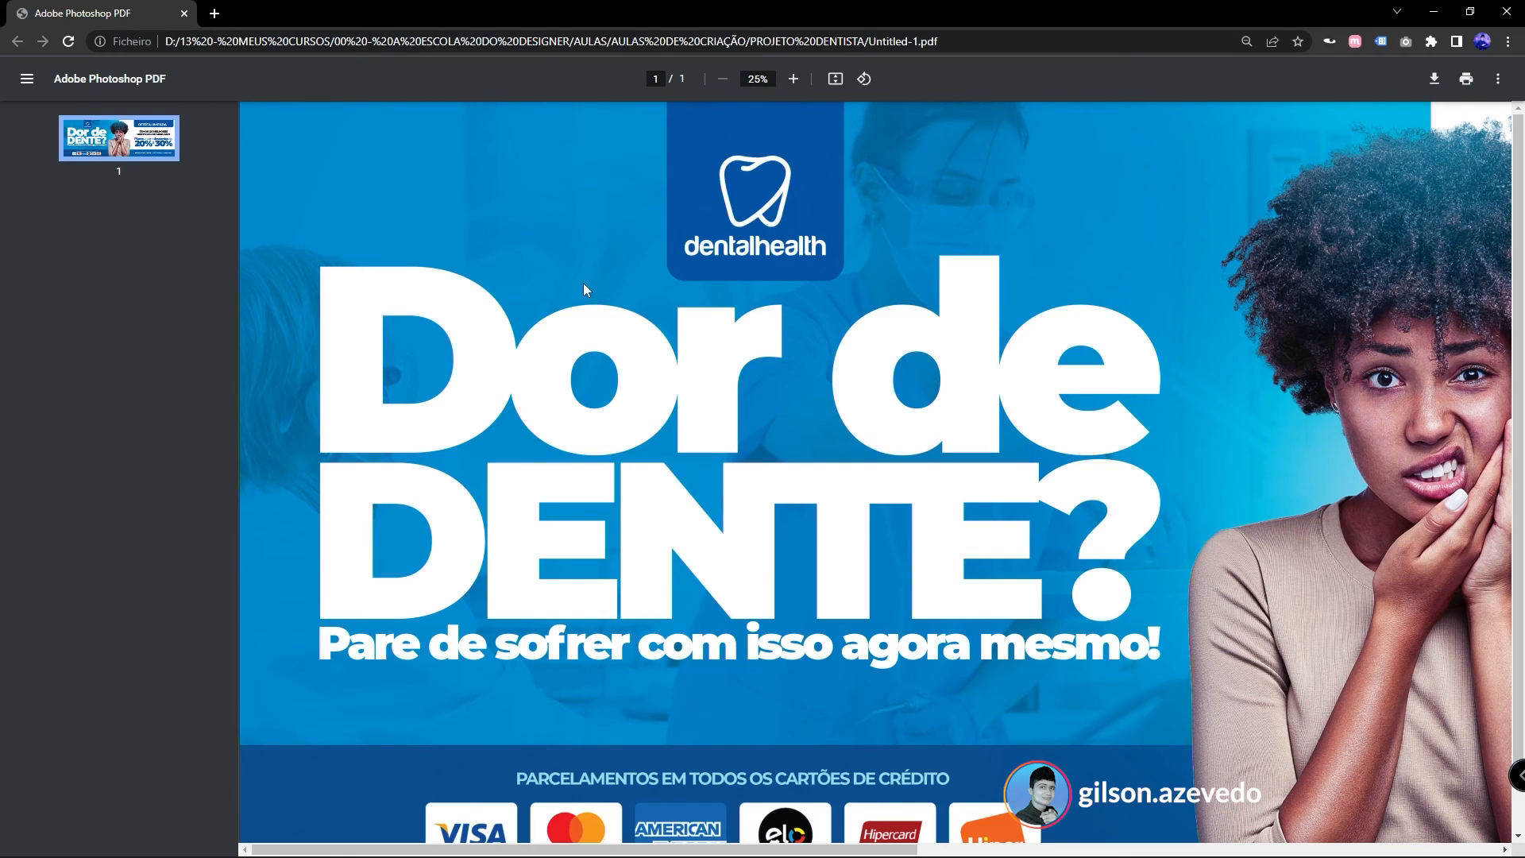
click(794, 79)
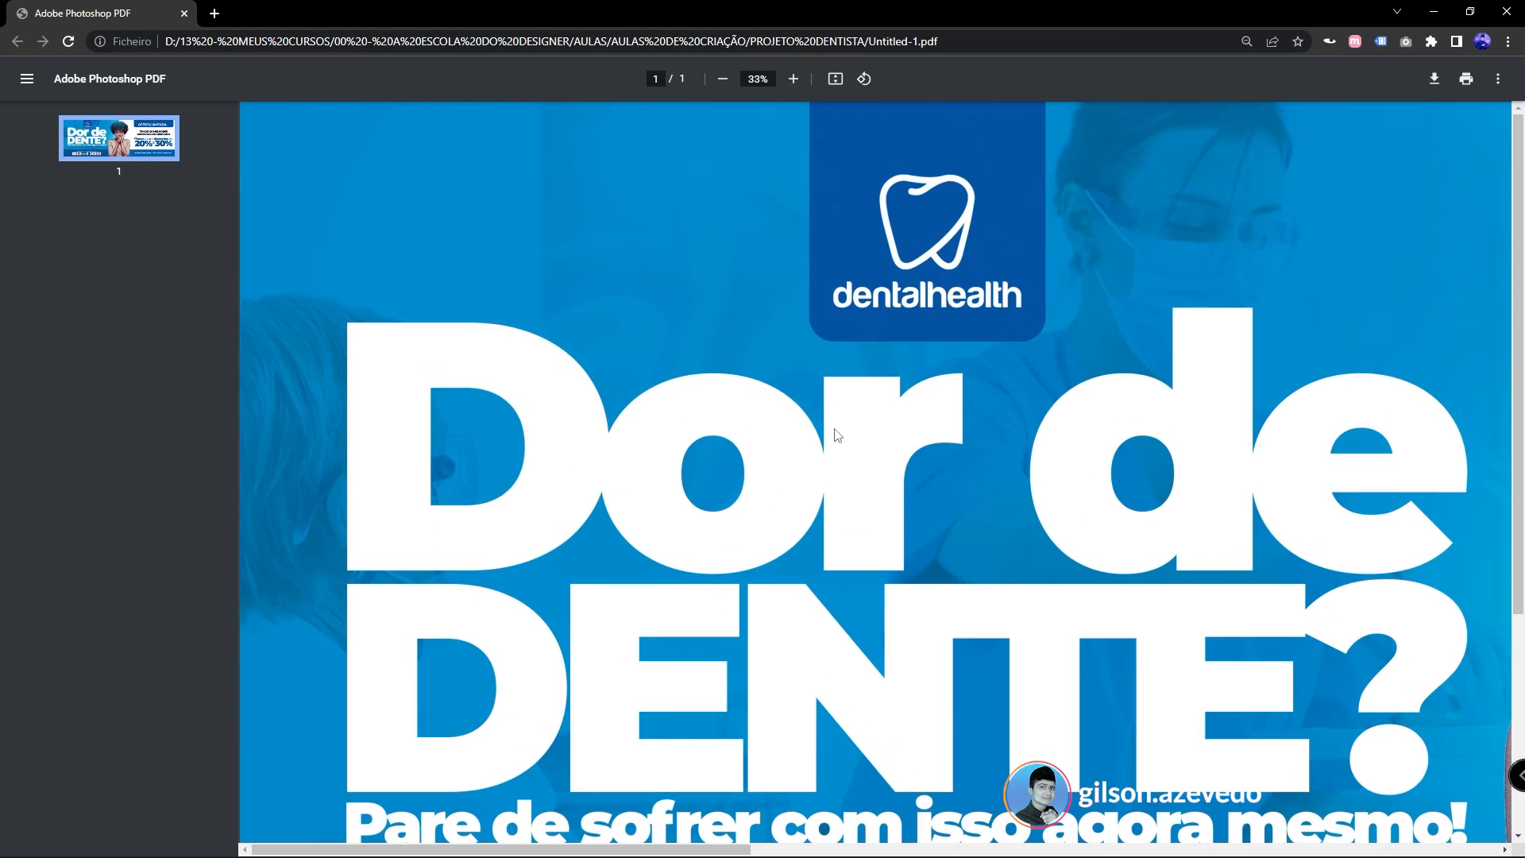
scroll(838, 433, down, 4)
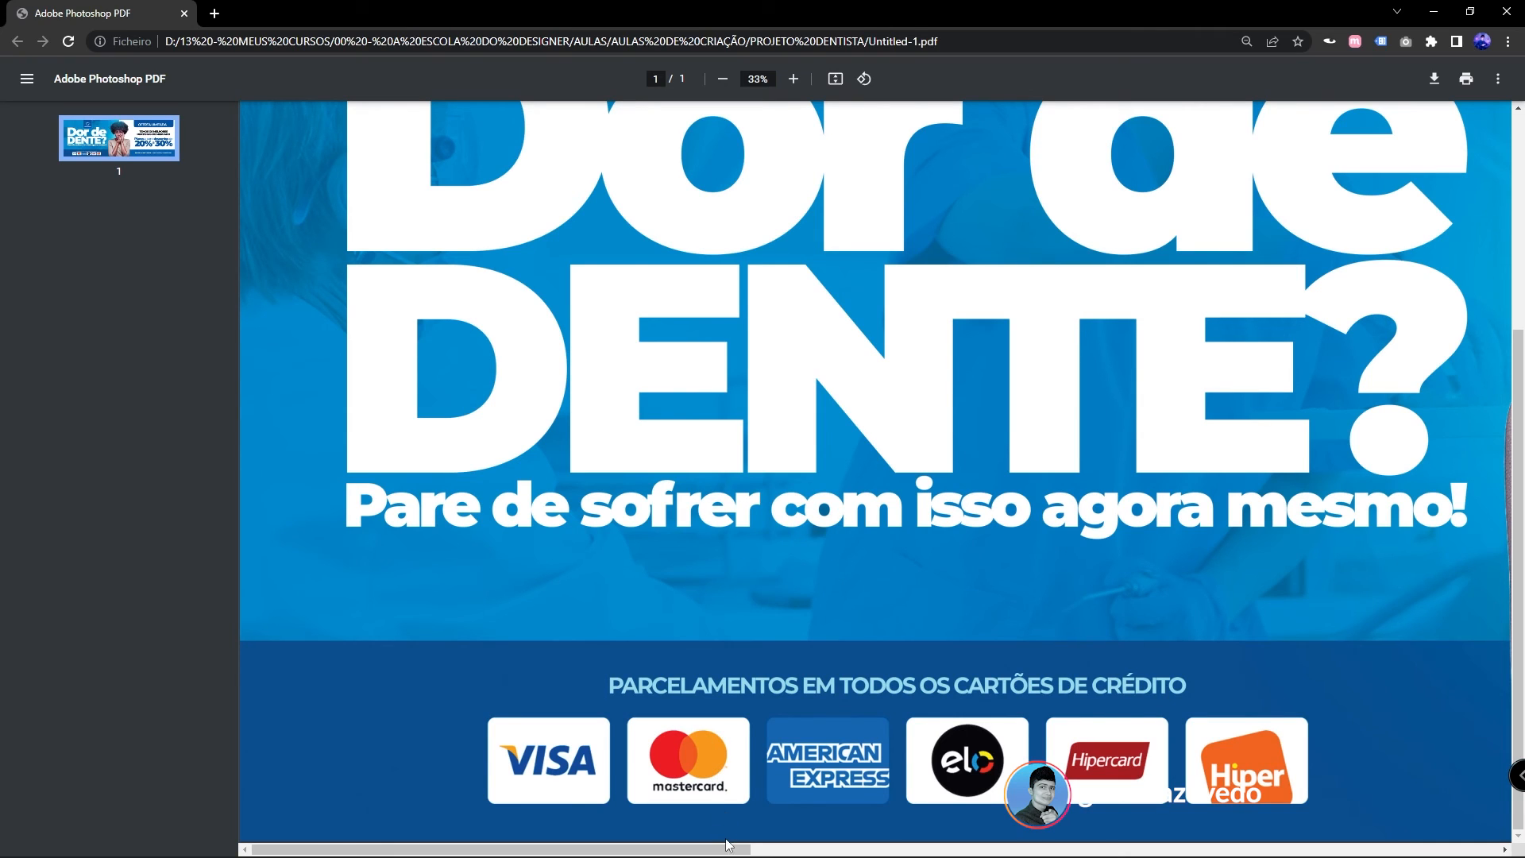
drag(746, 849, 1094, 854)
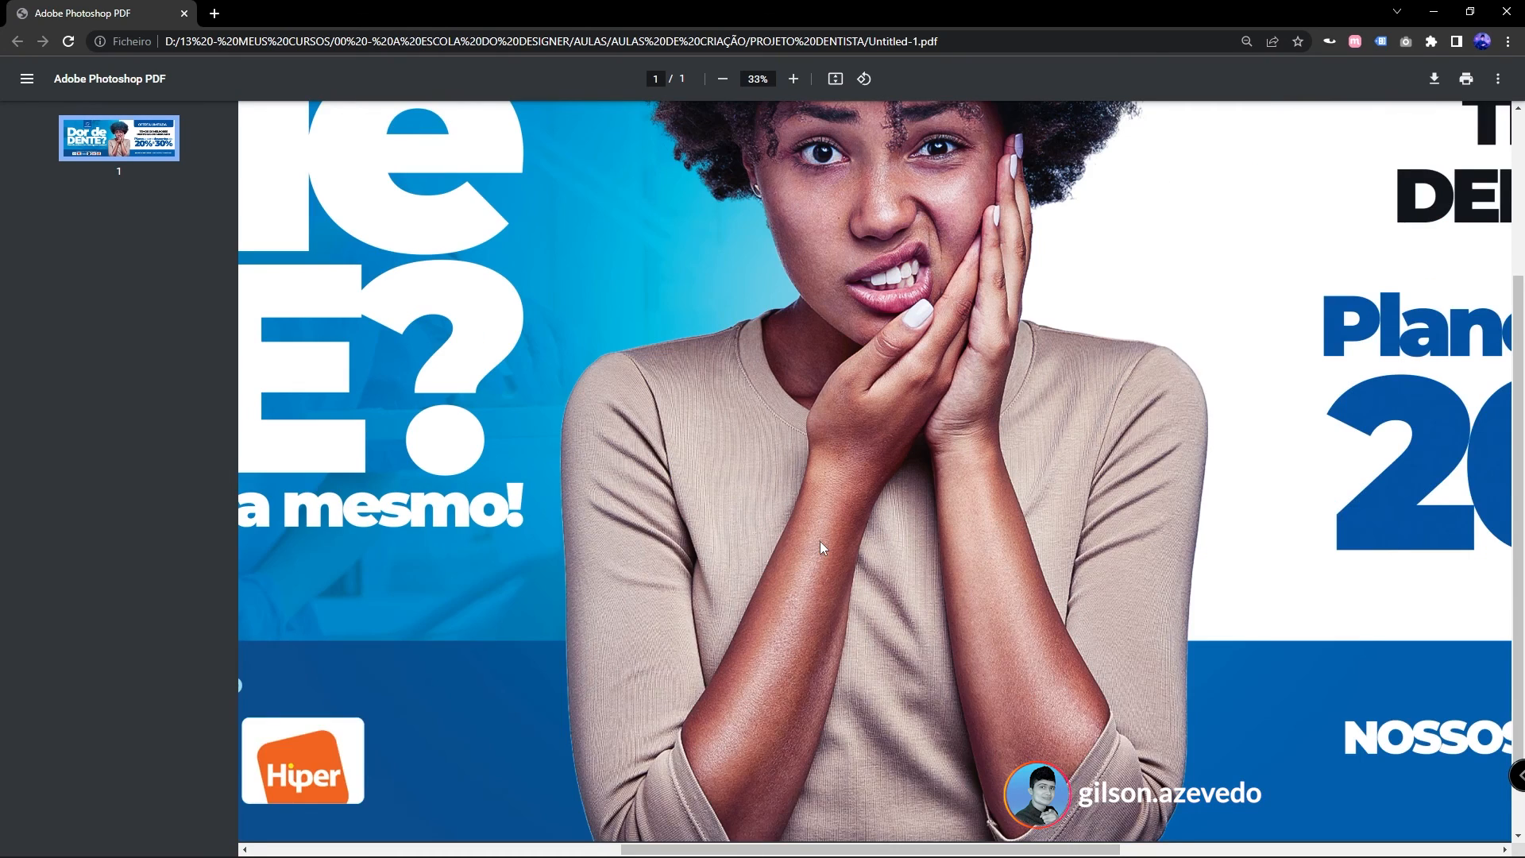
scroll(820, 543, up, 1)
scroll(821, 547, up, 1)
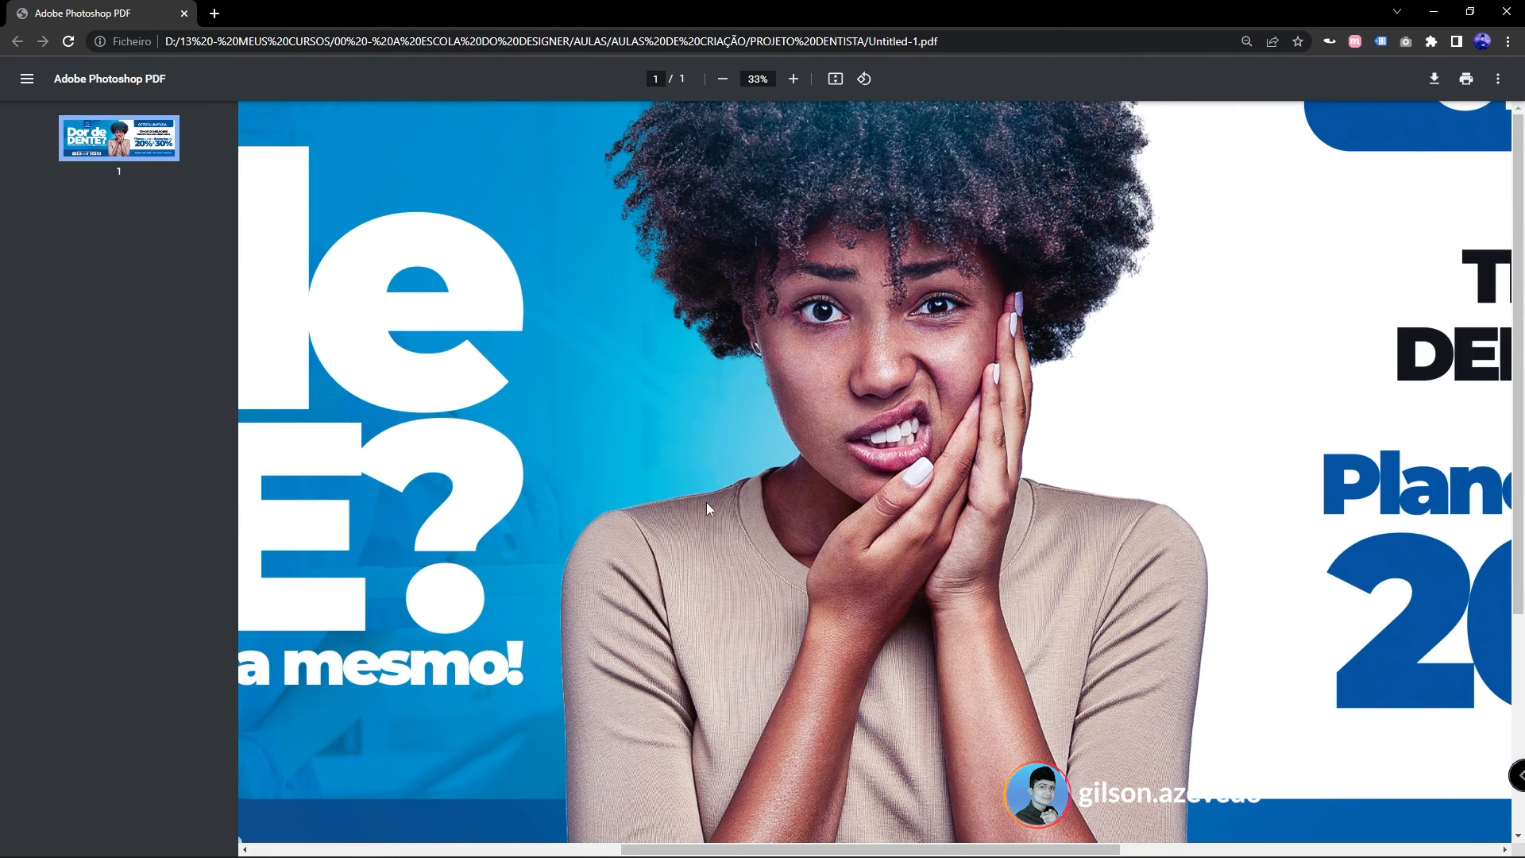
scroll(707, 502, up, 2)
click(794, 80)
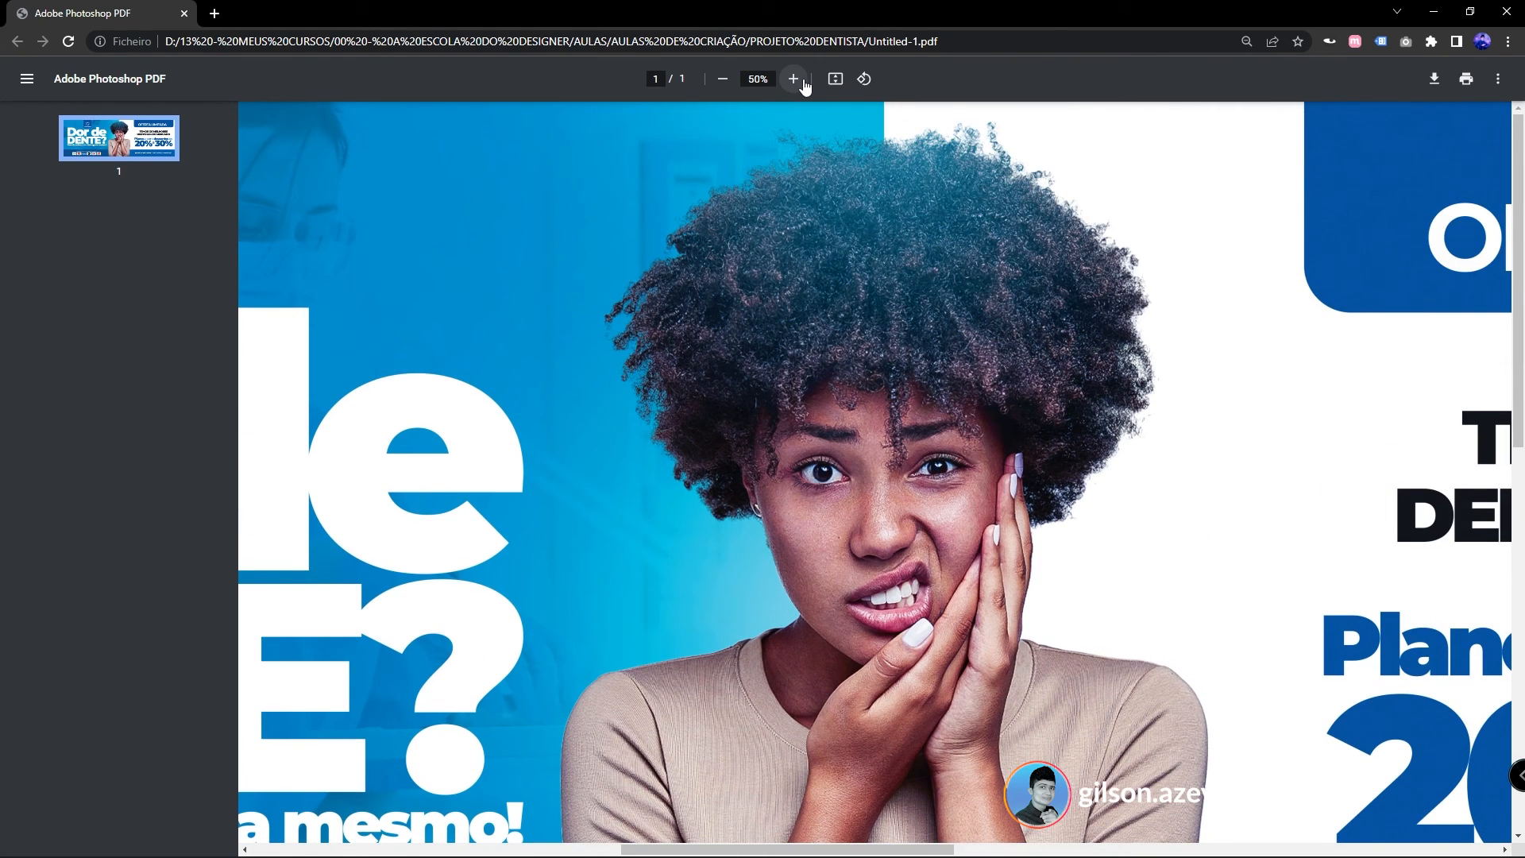
scroll(849, 550, down, 4)
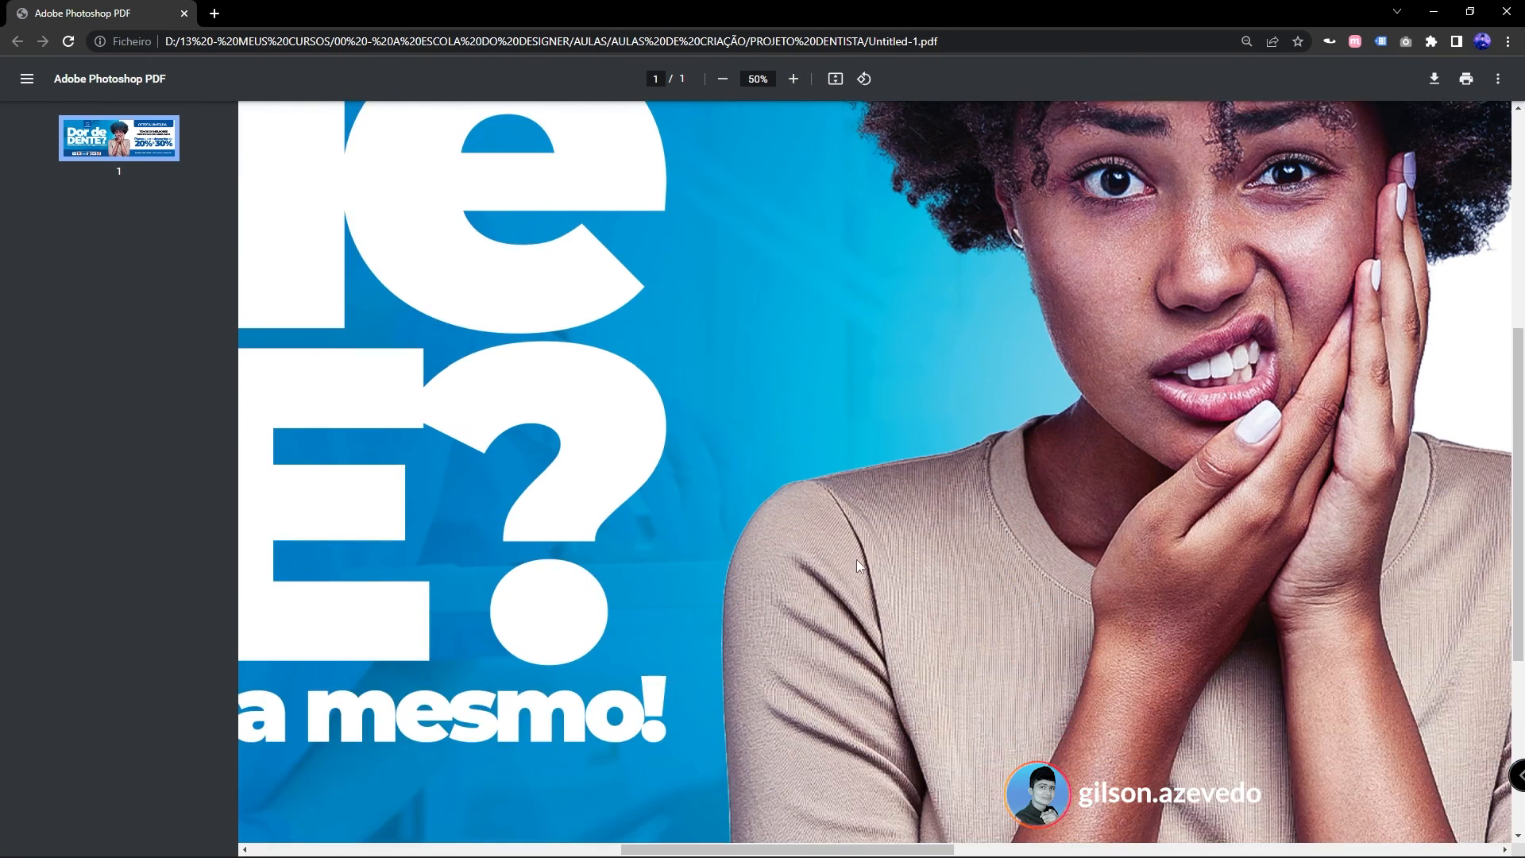
scroll(855, 556, down, 2)
scroll(666, 526, up, 3)
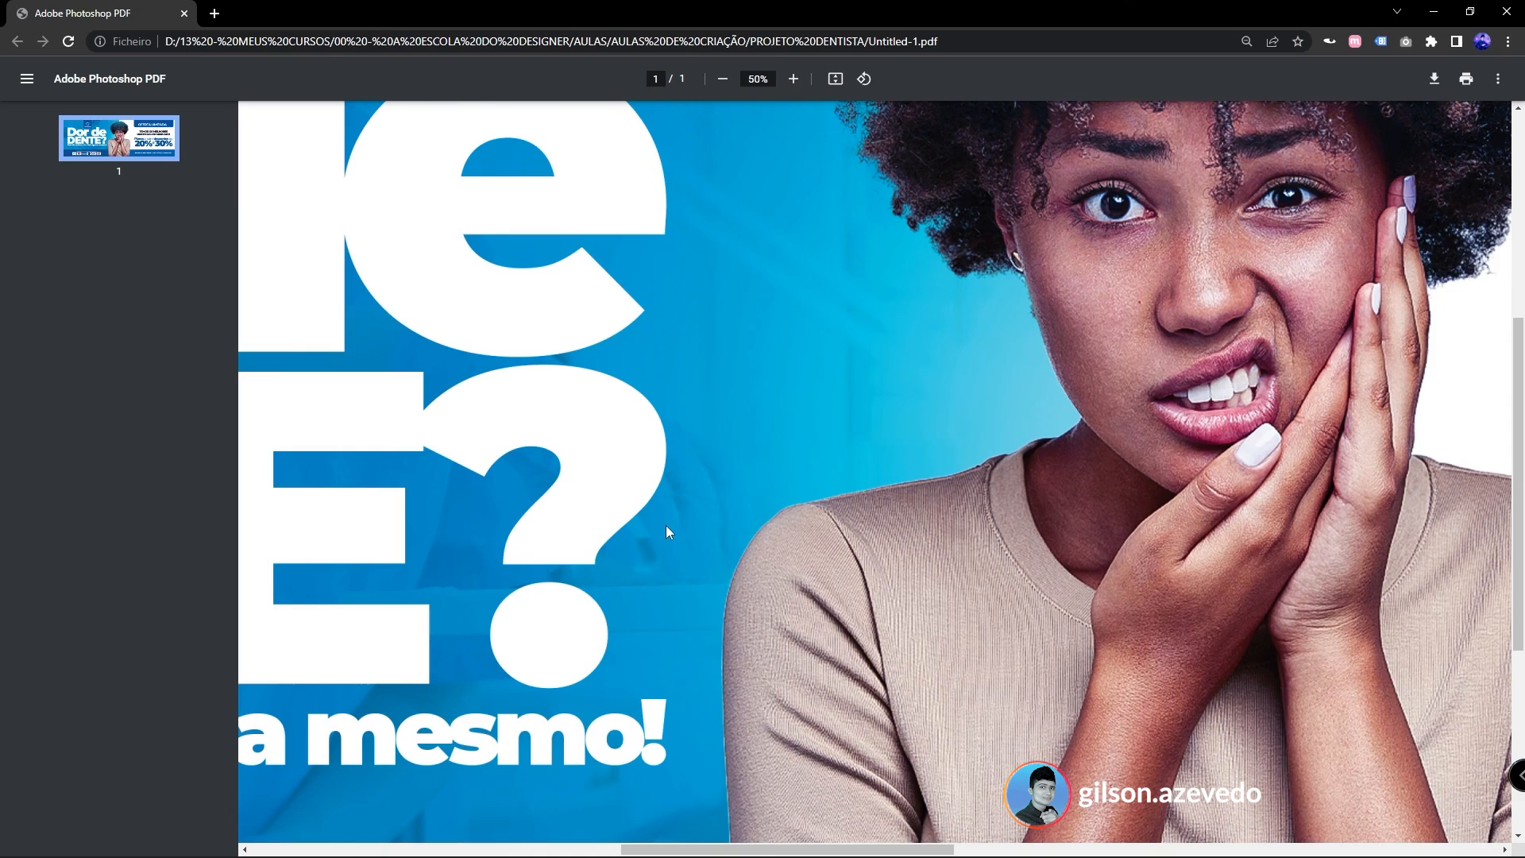
key(ctrl+w)
click(799, 838)
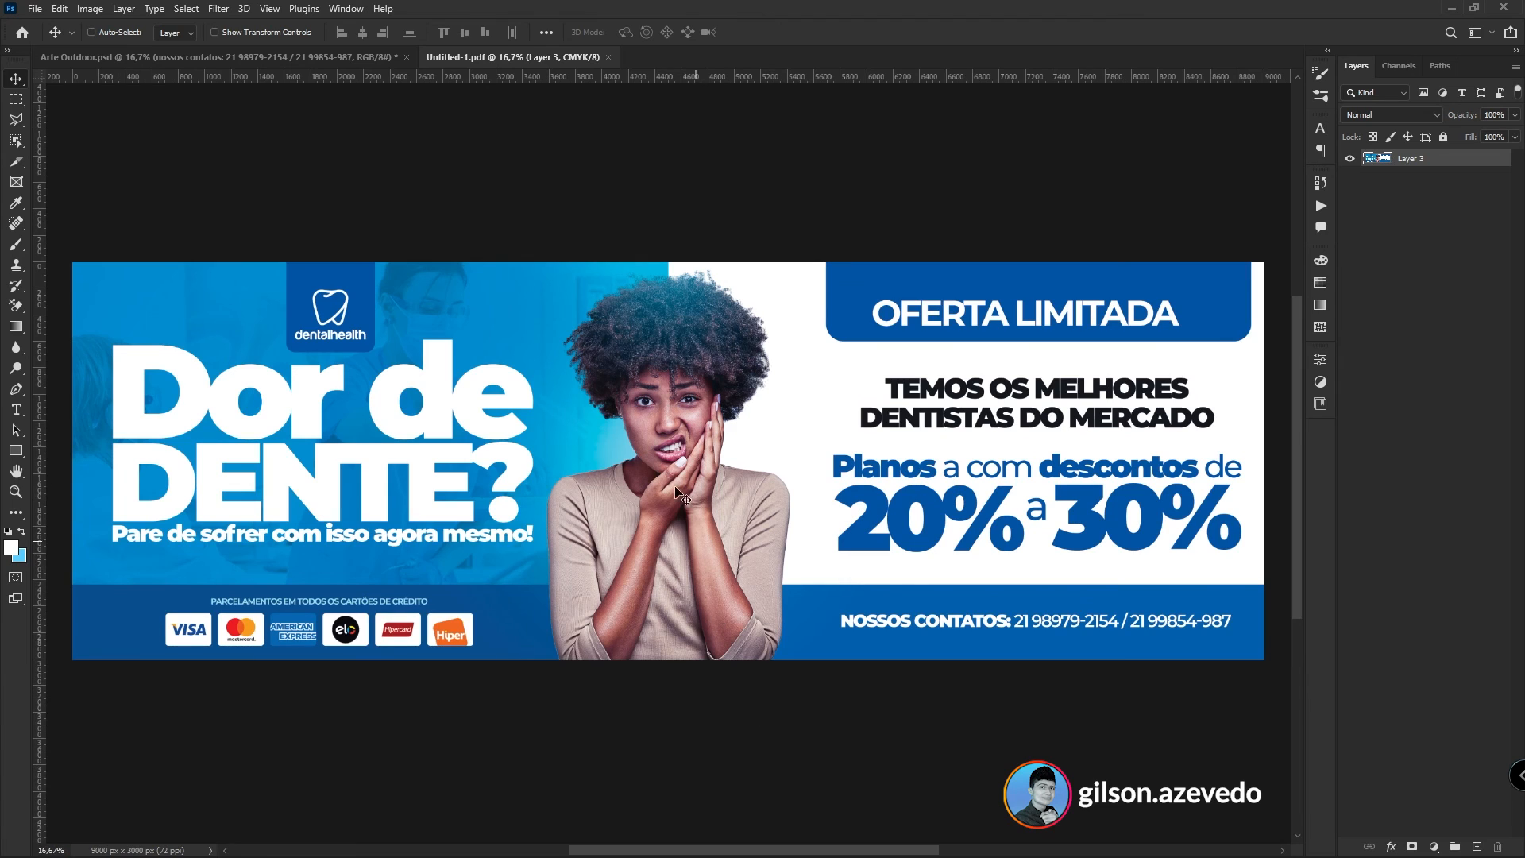